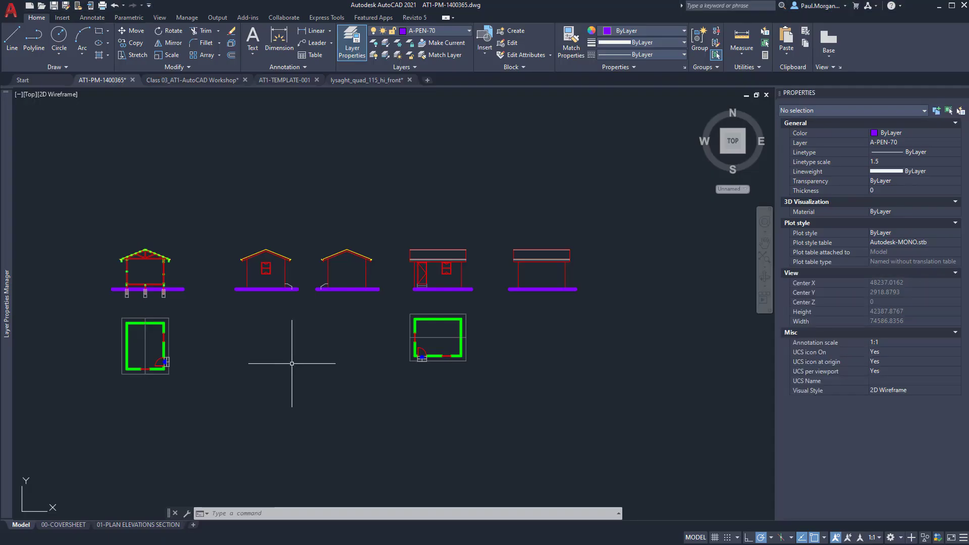
# Look over the workshop drawings in model space and check the 00-COVERSHEET and 01-PLAN ELEVATIONS SECTION layouts.
pyautogui.scroll(3, 281, 357)
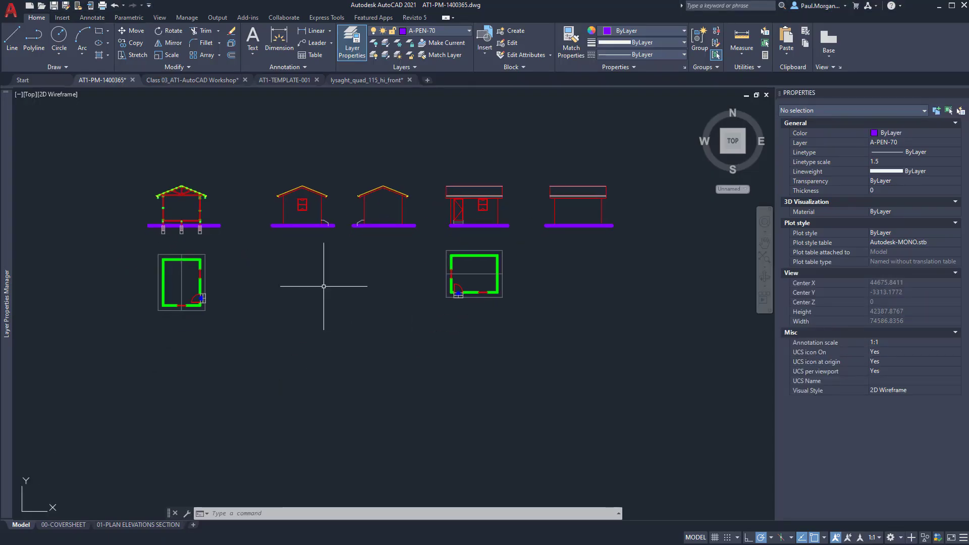
pyautogui.moveTo(355, 264); pyautogui.dragTo(362, 277, button='middle')
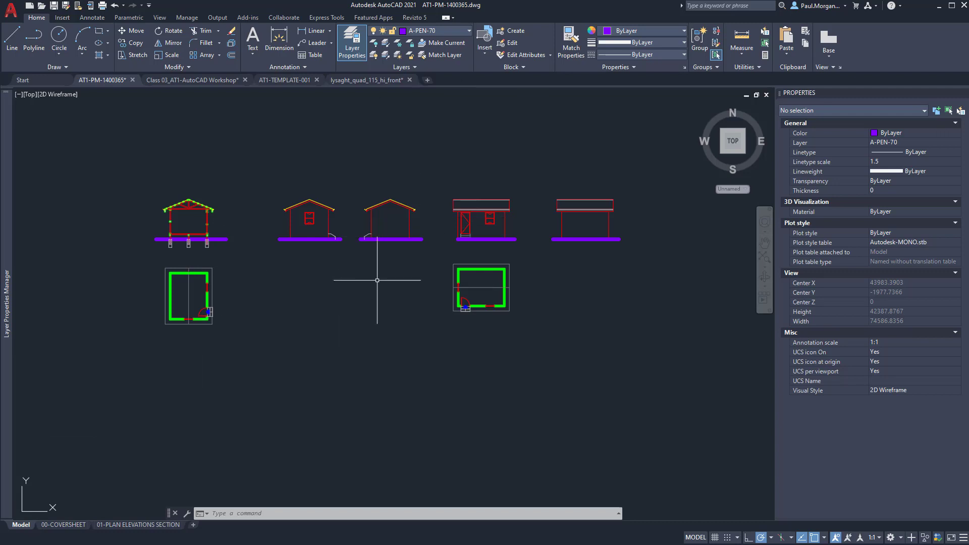
pyautogui.click(63, 524)
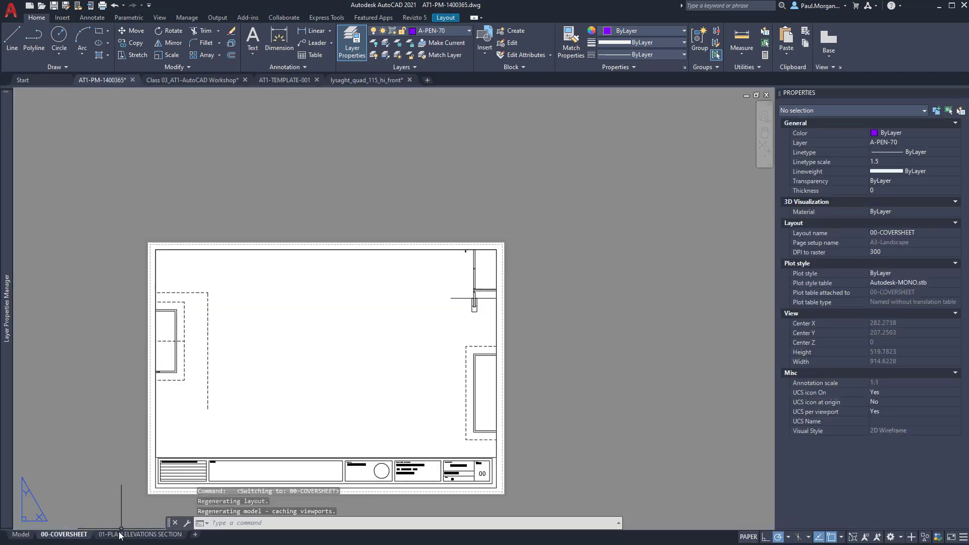
pyautogui.click(121, 534)
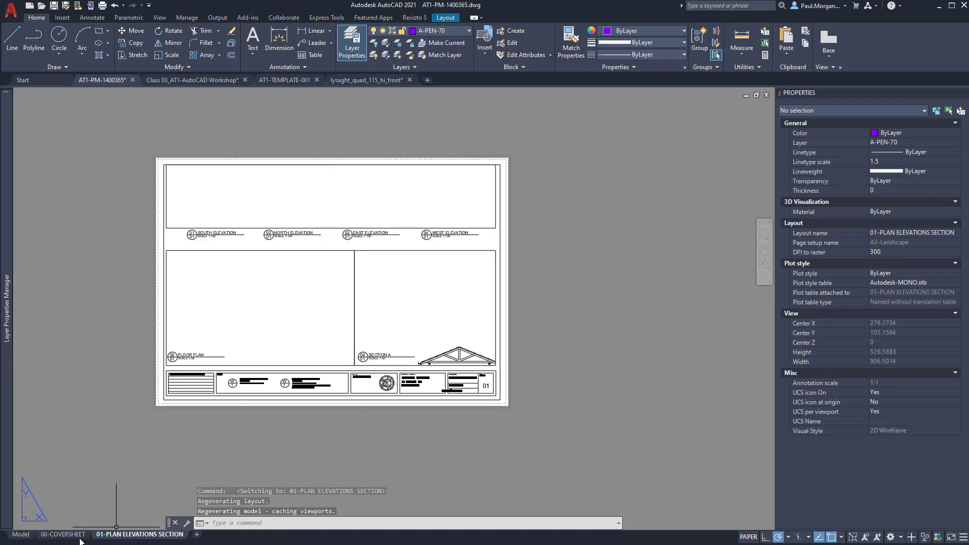
# Examine the title block and its attributes on the 00-COVERSHEET layout.
pyautogui.click(64, 534)
pyautogui.moveTo(275, 399); pyautogui.dragTo(441, 352, button='middle')
pyautogui.scroll(3, 378, 378)
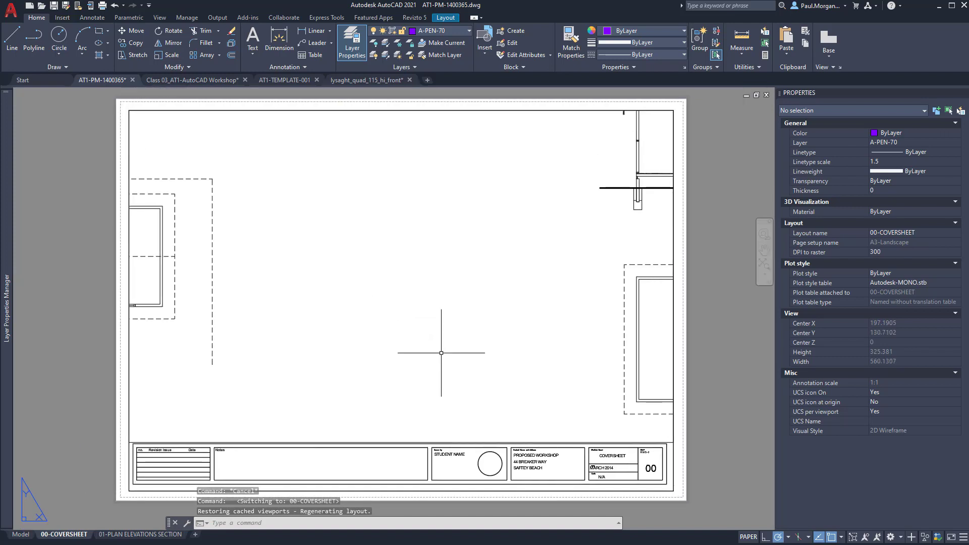
pyautogui.click(561, 447)
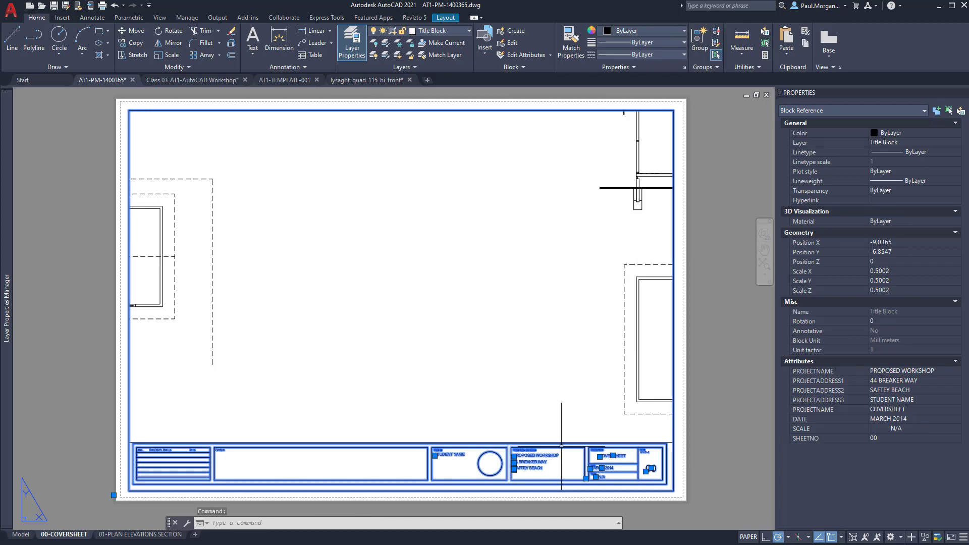
pyautogui.press('Escape')
pyautogui.scroll(3, 532, 454)
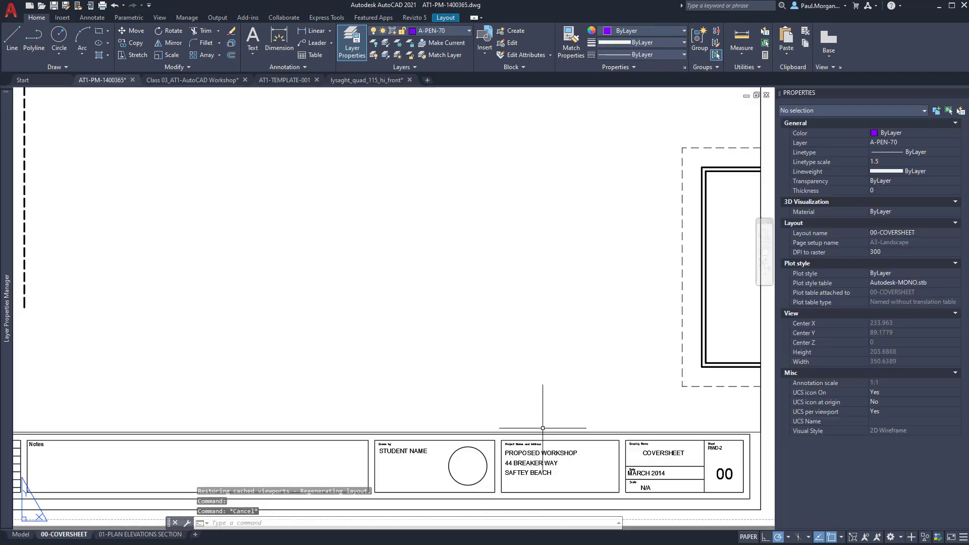
pyautogui.scroll(-2, 540, 431)
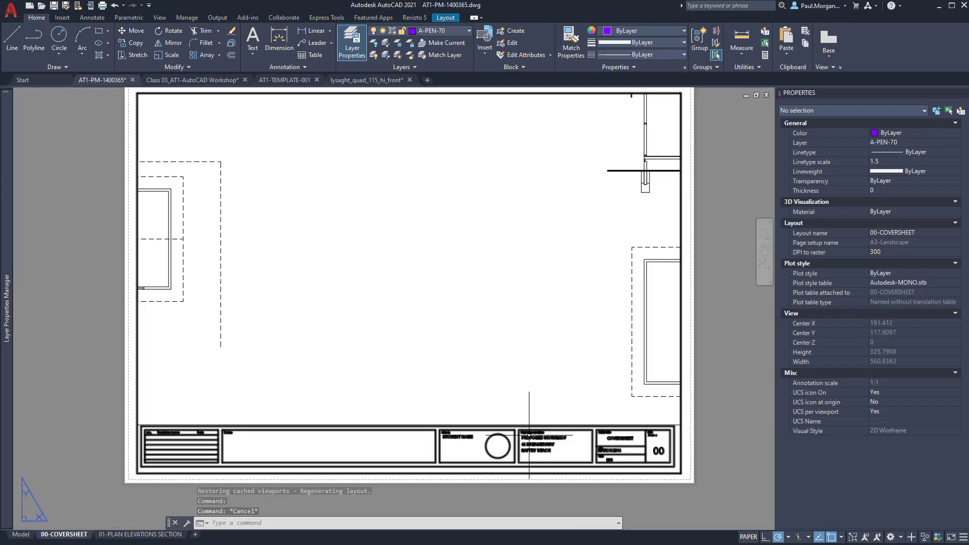
pyautogui.moveTo(528, 435)
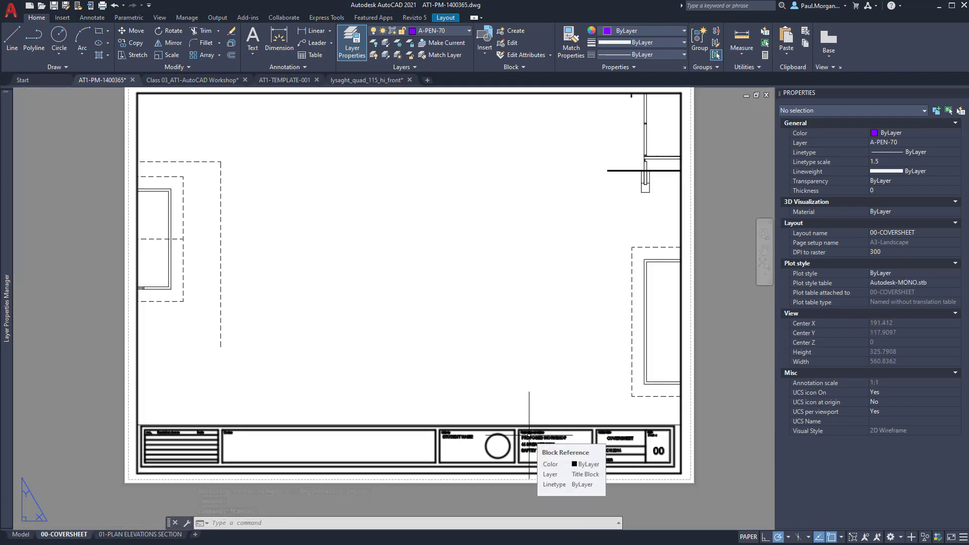
pyautogui.press('Escape')
pyautogui.press('Escape')
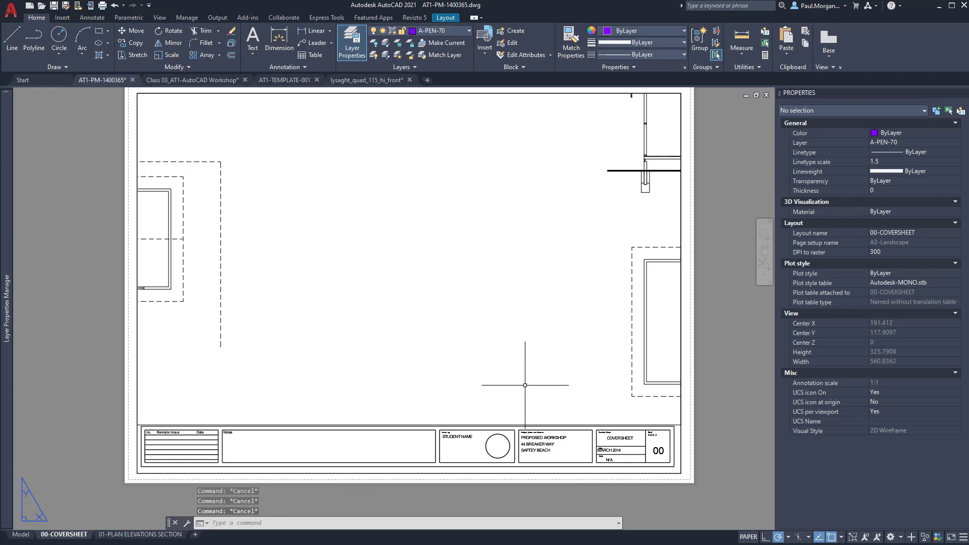
# Examine the floor plan, section and elevation viewports on the 01-PLAN ELEVATIONS SECTION layout and compare with the cover sheet.
pyautogui.click(140, 536)
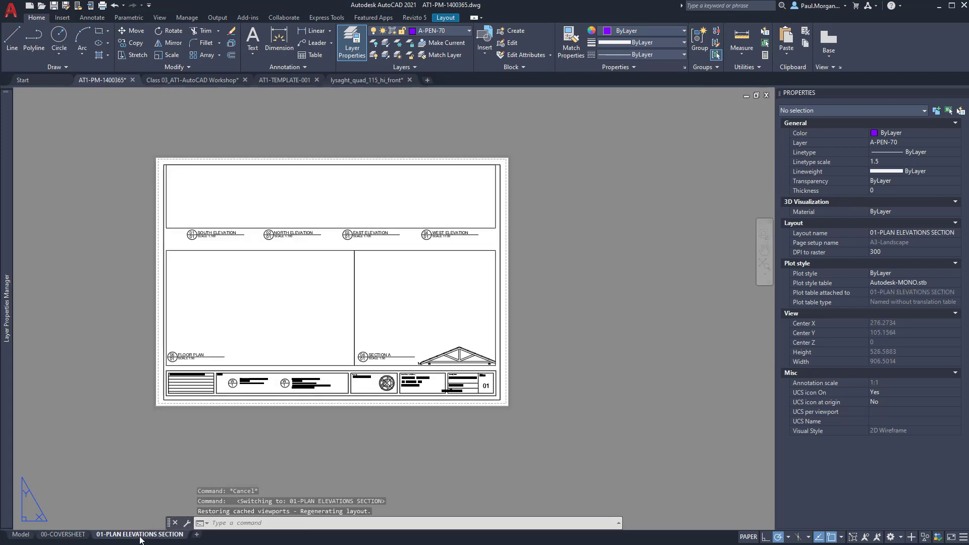
pyautogui.scroll(2, 318, 281)
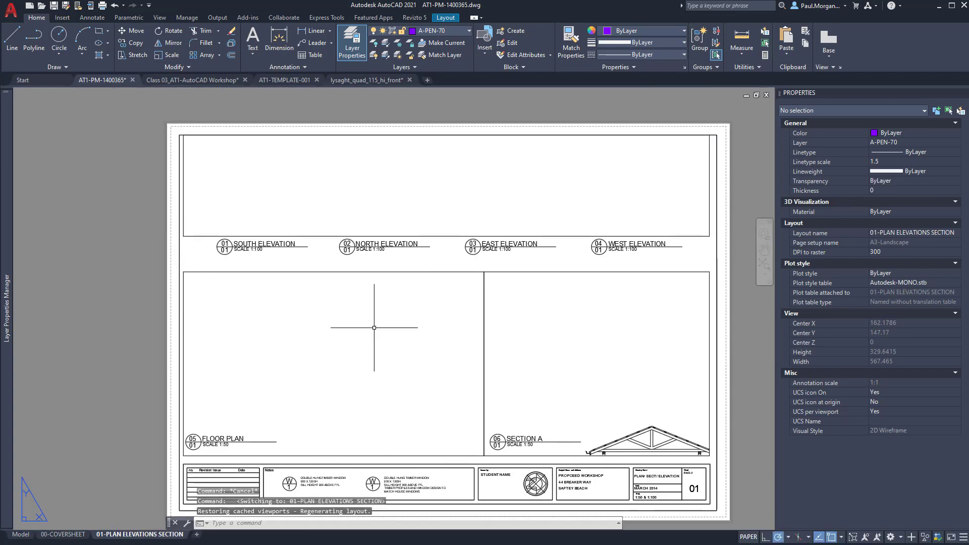
pyautogui.click(400, 272)
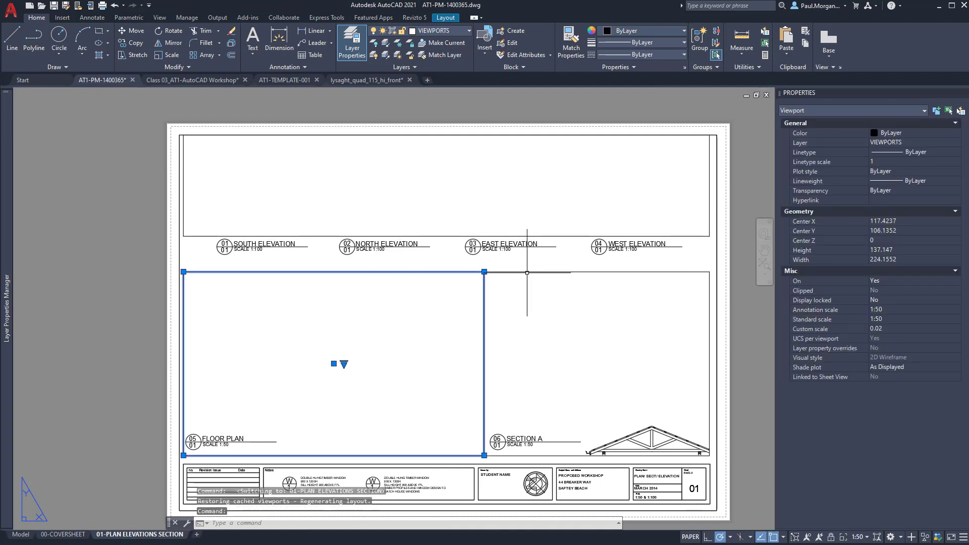
pyautogui.click(526, 272)
pyautogui.press('Escape')
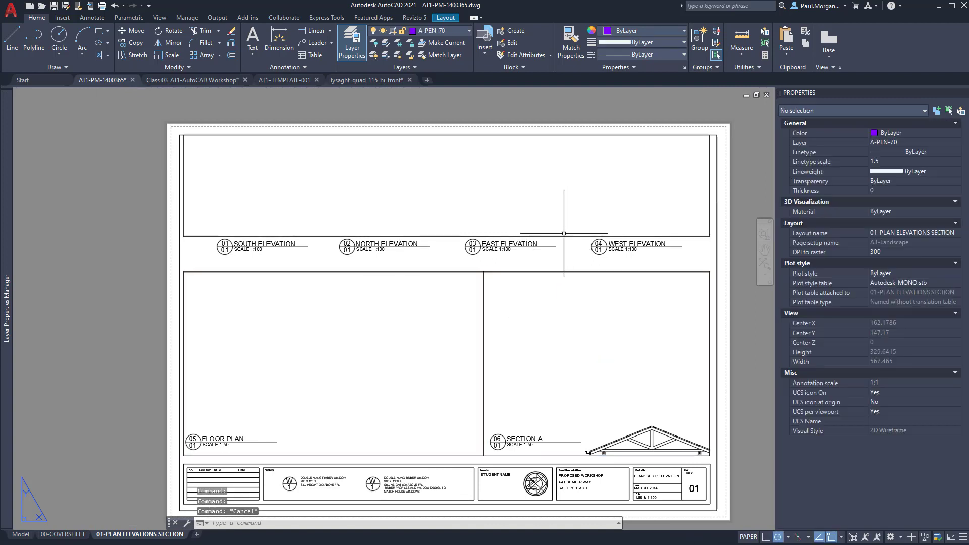
pyautogui.click(563, 236)
pyautogui.press('Escape')
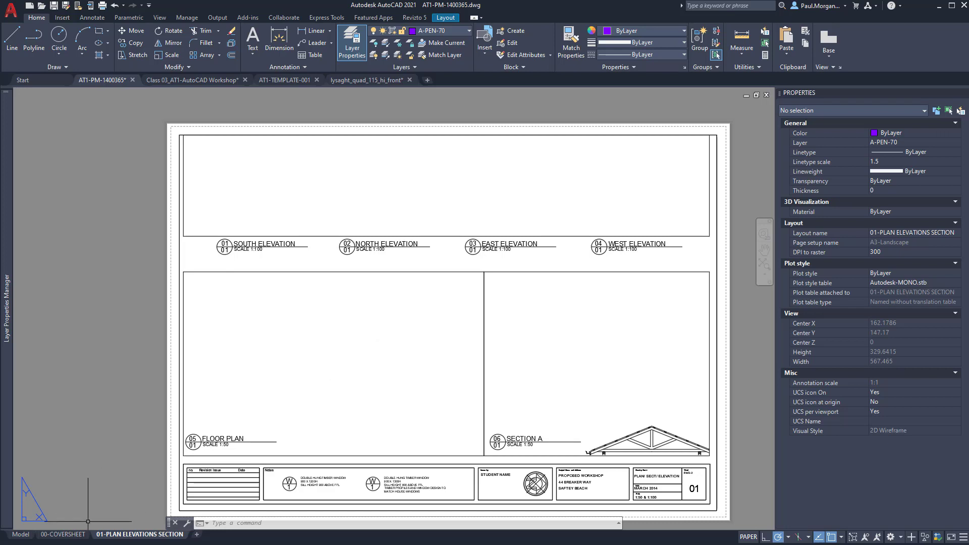
pyautogui.click(65, 535)
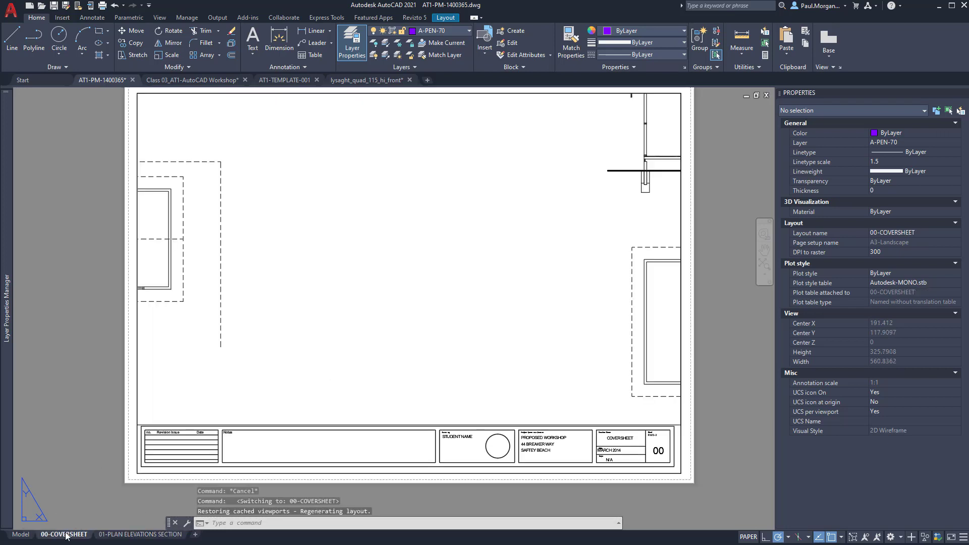
pyautogui.click(136, 534)
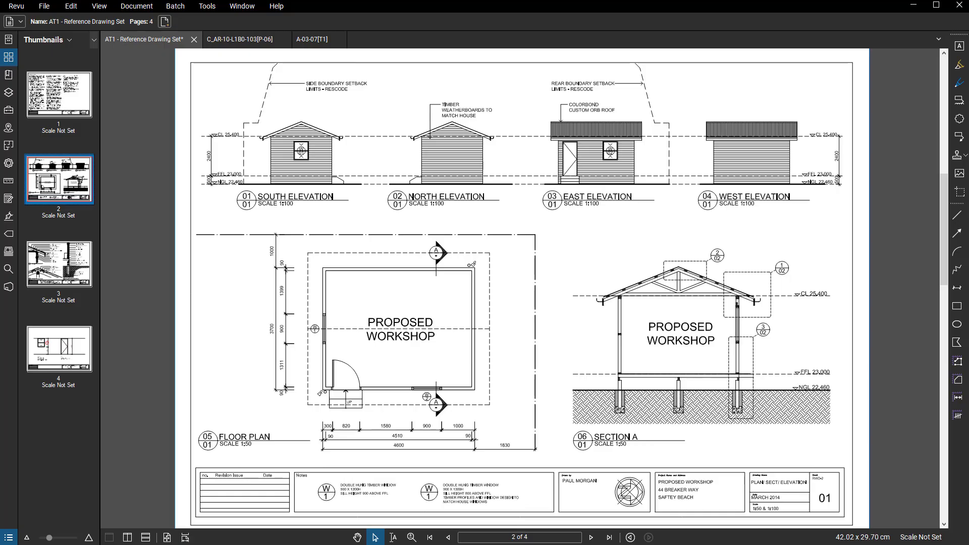
# On page 2 of AT1 - Reference Drawing Set in Revu, outline the row of four elevations with the red pen.
pyautogui.moveTo(663, 411); pyautogui.dragTo(647, 397, button='middle')
pyautogui.moveTo(586, 320); pyautogui.dragTo(588, 324, button='middle')
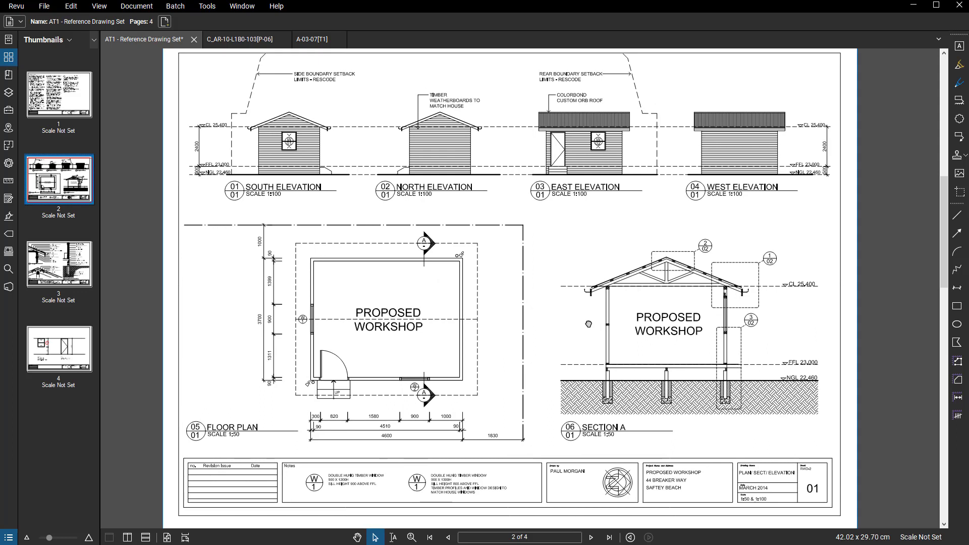
pyautogui.press('p')
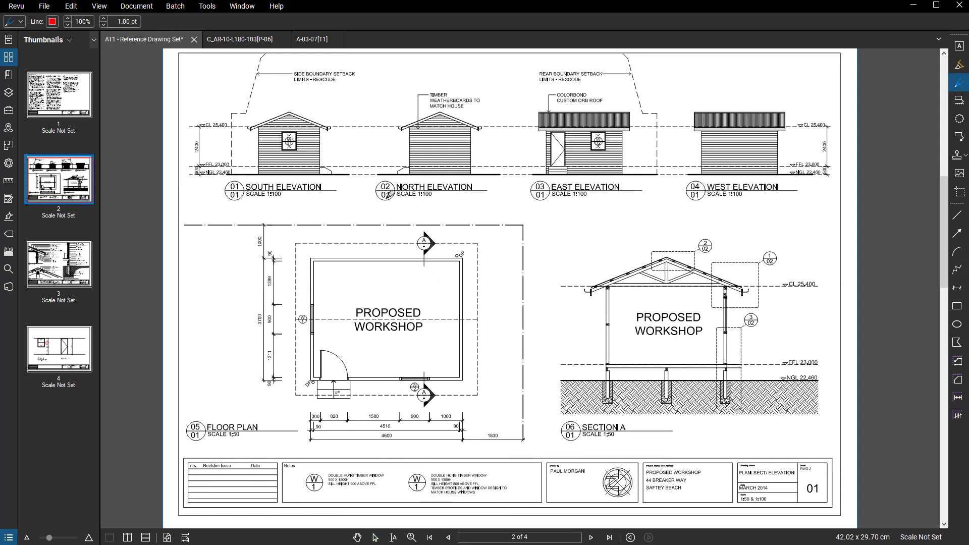
pyautogui.moveTo(409, 171); pyautogui.dragTo(411, 179, button='middle')
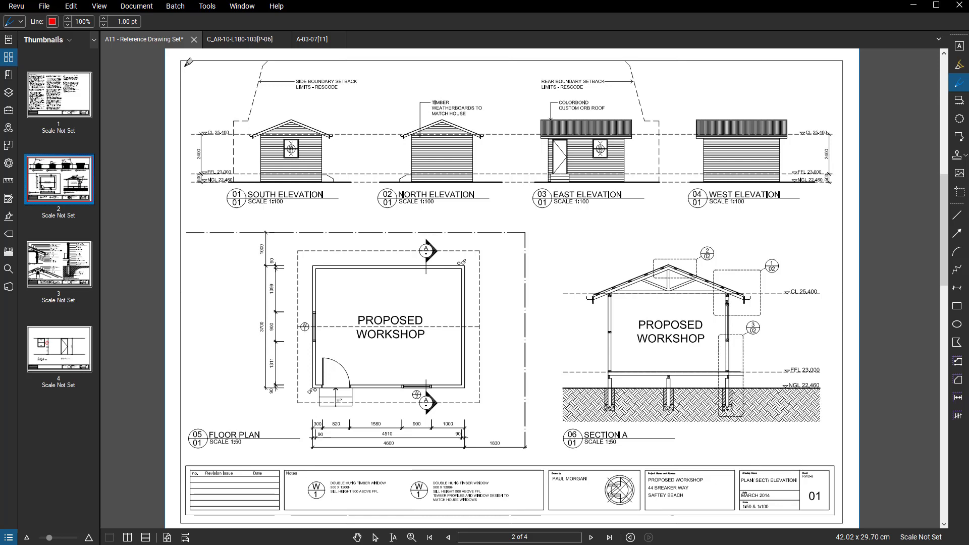
pyautogui.moveTo(185, 66)
pyautogui.mouseDown()
pyautogui.moveTo(188, 216)
pyautogui.moveTo(850, 218)
pyautogui.mouseUp()
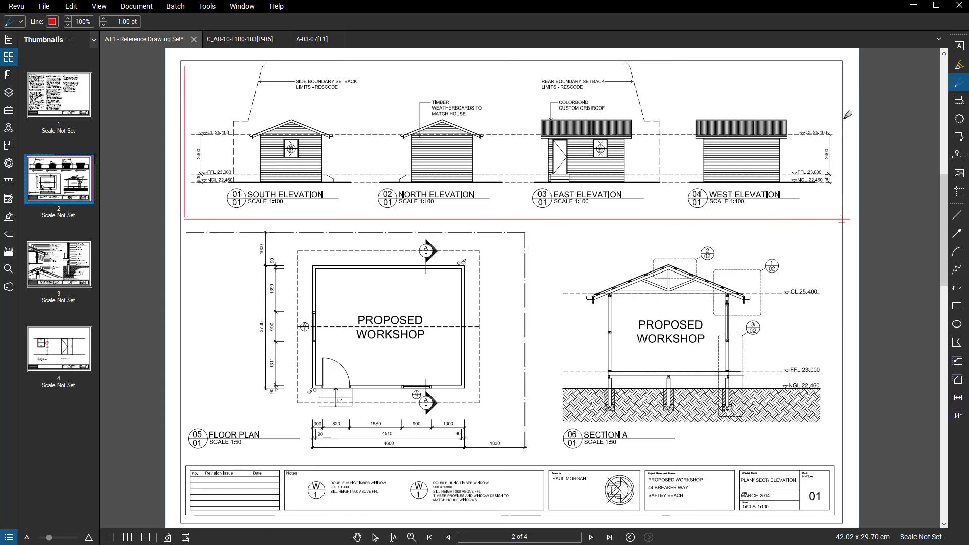
pyautogui.moveTo(839, 62); pyautogui.dragTo(839, 217)
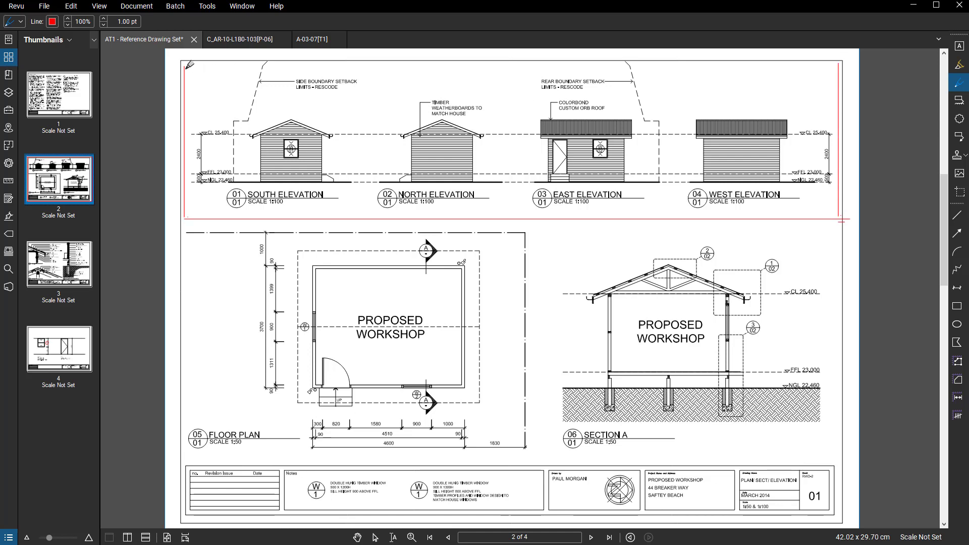
pyautogui.moveTo(185, 69); pyautogui.dragTo(839, 69)
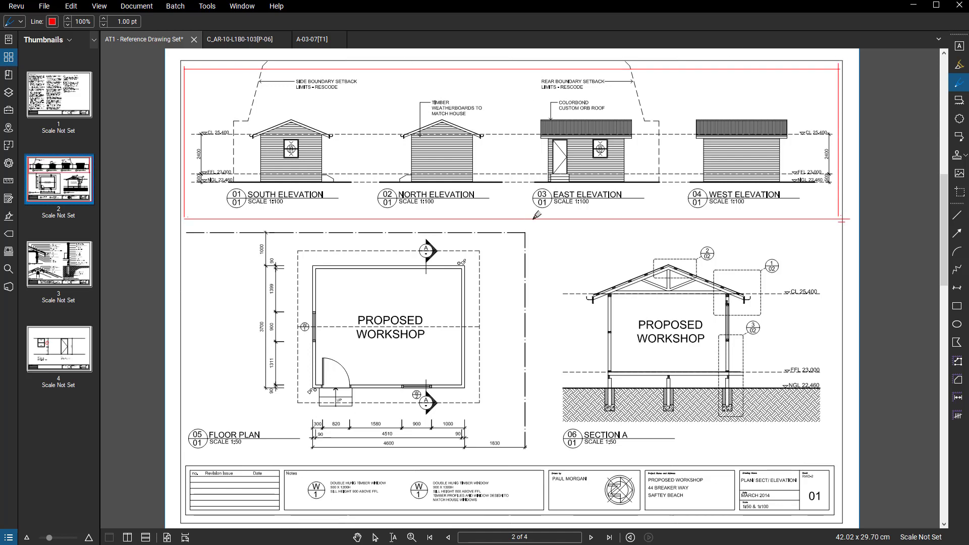
# Draw red pen lines separating the floor plan and Section A areas and marking their upper and lower limits.
pyautogui.moveTo(537, 229); pyautogui.dragTo(537, 457)
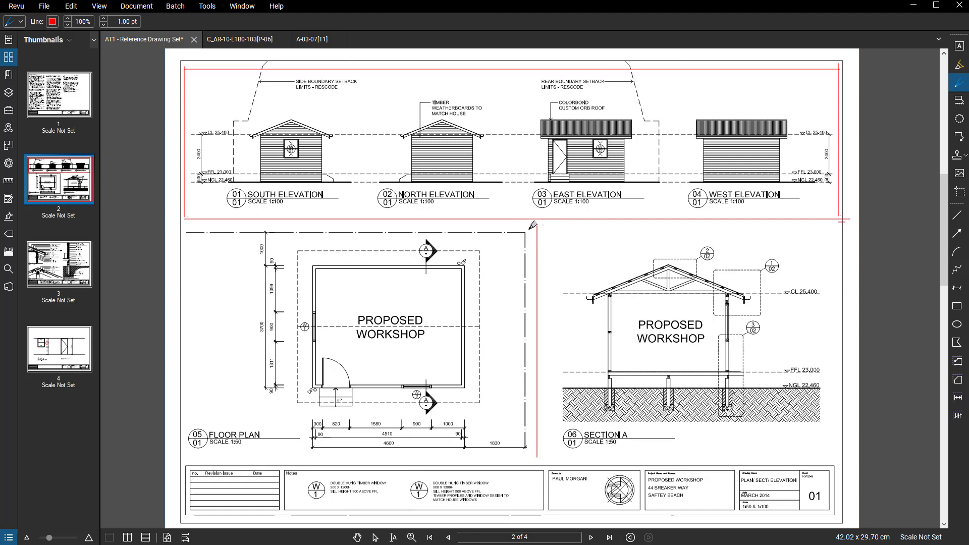
pyautogui.moveTo(529, 229); pyautogui.dragTo(840, 225)
pyautogui.moveTo(536, 456); pyautogui.dragTo(831, 456)
pyautogui.moveTo(536, 229); pyautogui.dragTo(166, 229)
pyautogui.moveTo(536, 455); pyautogui.dragTo(273, 455)
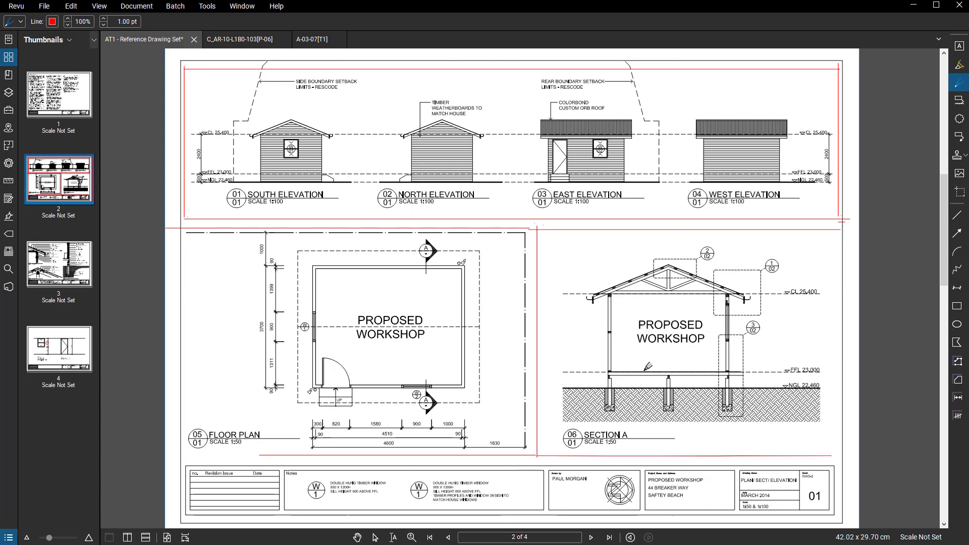
# Mark the floor plan and Section A 1:50 scales, underline the east elevation's 1:100 scale, and circle the north elevation and Section A.
pyautogui.scroll(2, 474, 423)
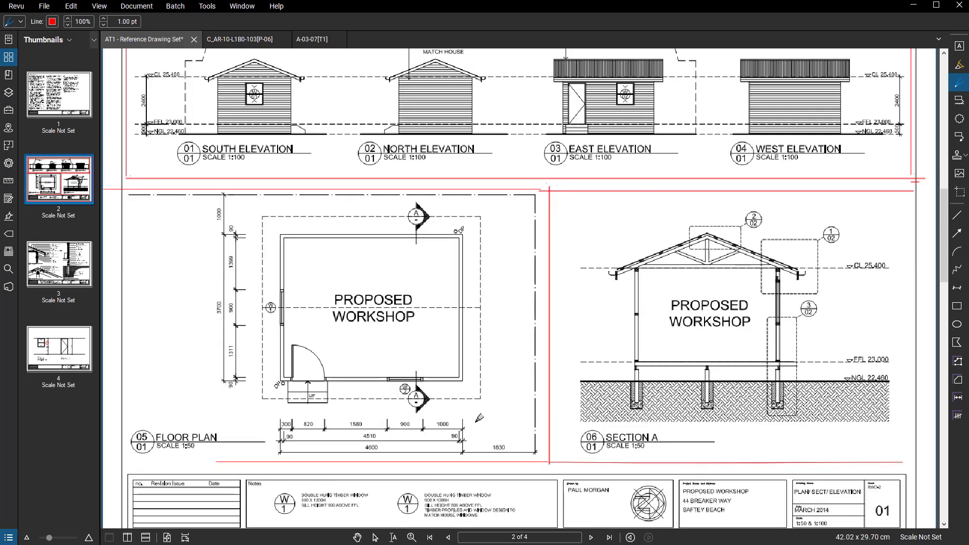
pyautogui.scroll(-1, 473, 423)
pyautogui.moveTo(398, 424); pyautogui.dragTo(409, 412, button='middle')
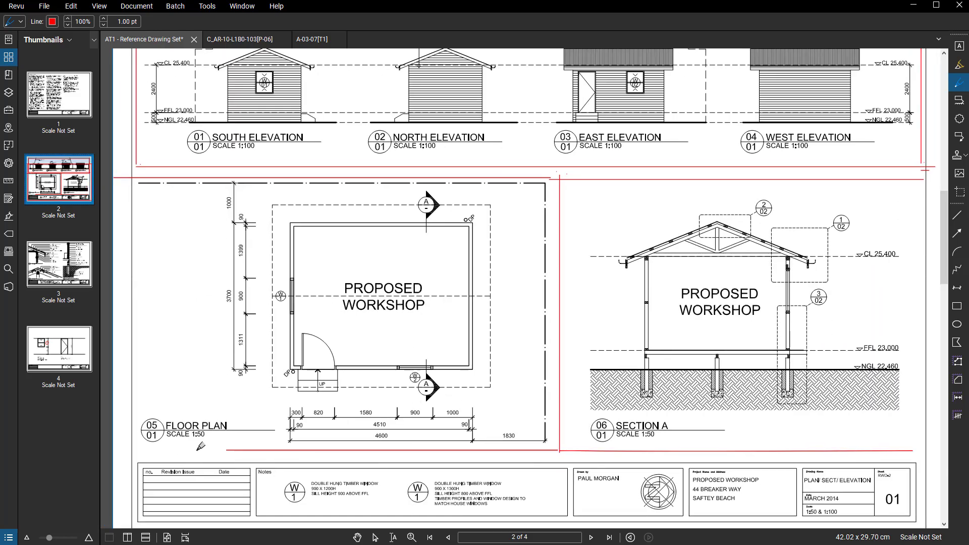
pyautogui.moveTo(192, 443); pyautogui.dragTo(212, 432)
pyautogui.moveTo(623, 204); pyautogui.dragTo(614, 275, button='middle')
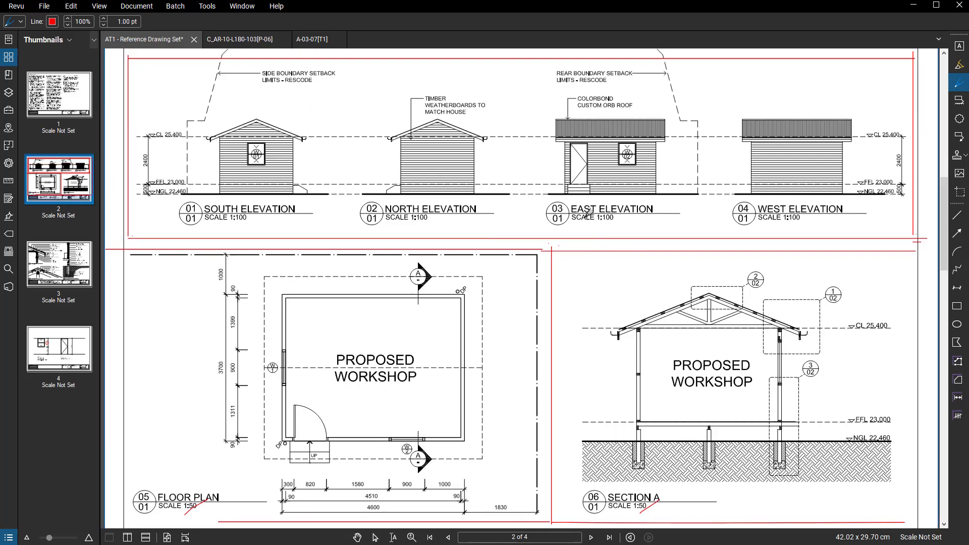
pyautogui.moveTo(593, 222); pyautogui.dragTo(631, 219)
pyautogui.moveTo(444, 96)
pyautogui.mouseDown()
pyautogui.moveTo(407, 211)
pyautogui.moveTo(431, 93)
pyautogui.mouseUp()
pyautogui.moveTo(724, 263)
pyautogui.mouseDown()
pyautogui.moveTo(611, 335)
pyautogui.moveTo(809, 386)
pyautogui.moveTo(707, 254)
pyautogui.mouseUp()
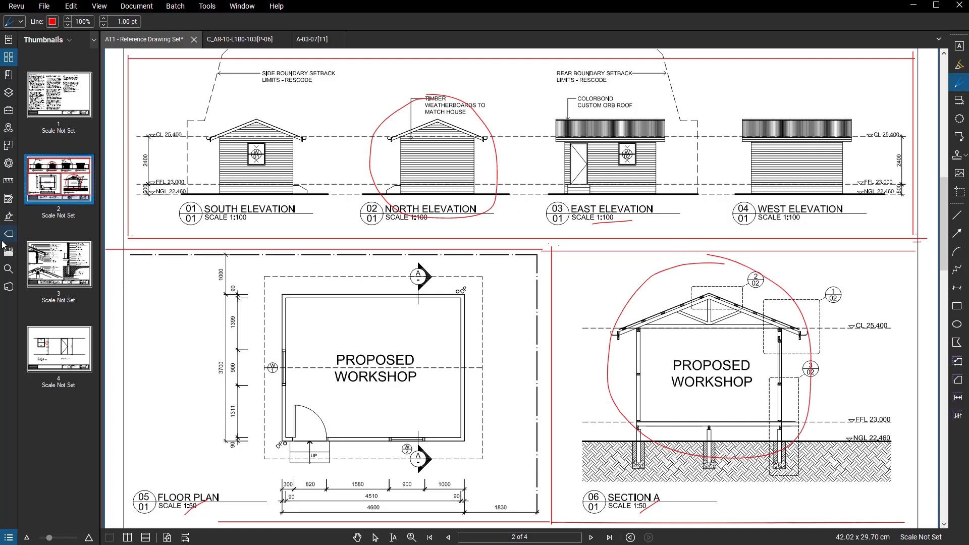
# Outline the wall detail, roof detail, and wall and sub-floor detail areas on page 3 with red pen lines.
pyautogui.click(73, 260)
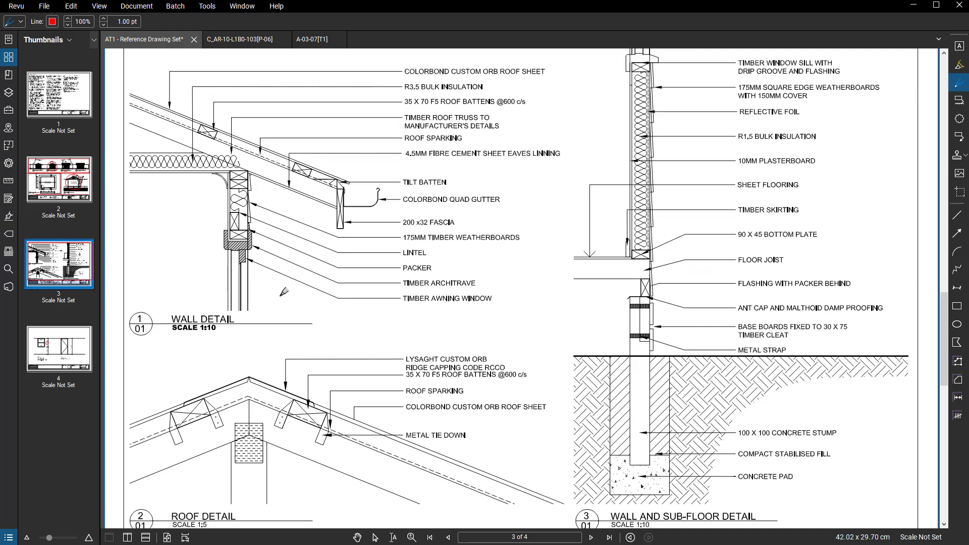
pyautogui.scroll(-1, 460, 292)
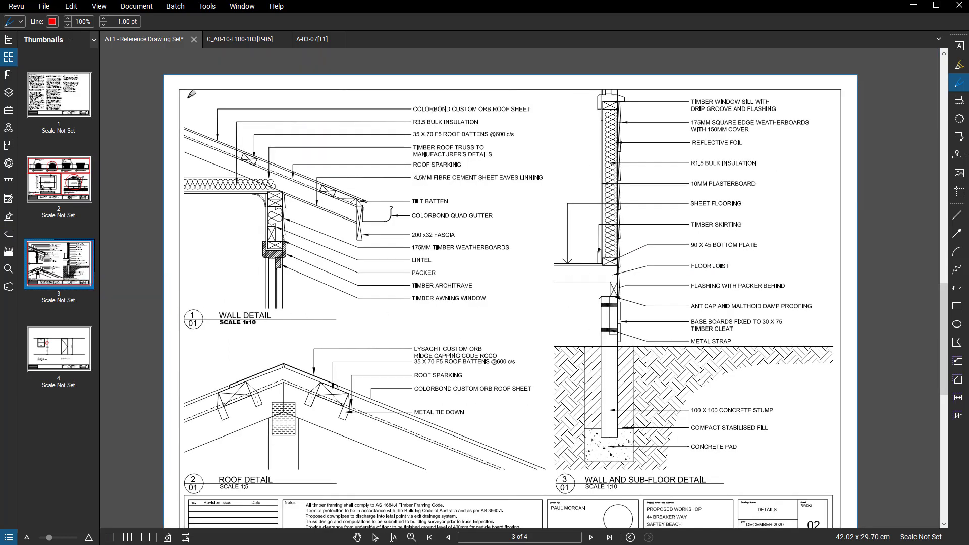
pyautogui.moveTo(191, 94)
pyautogui.mouseDown()
pyautogui.moveTo(198, 300)
pyautogui.moveTo(522, 301)
pyautogui.moveTo(512, 103)
pyautogui.moveTo(533, 484)
pyautogui.moveTo(780, 484)
pyautogui.mouseUp()
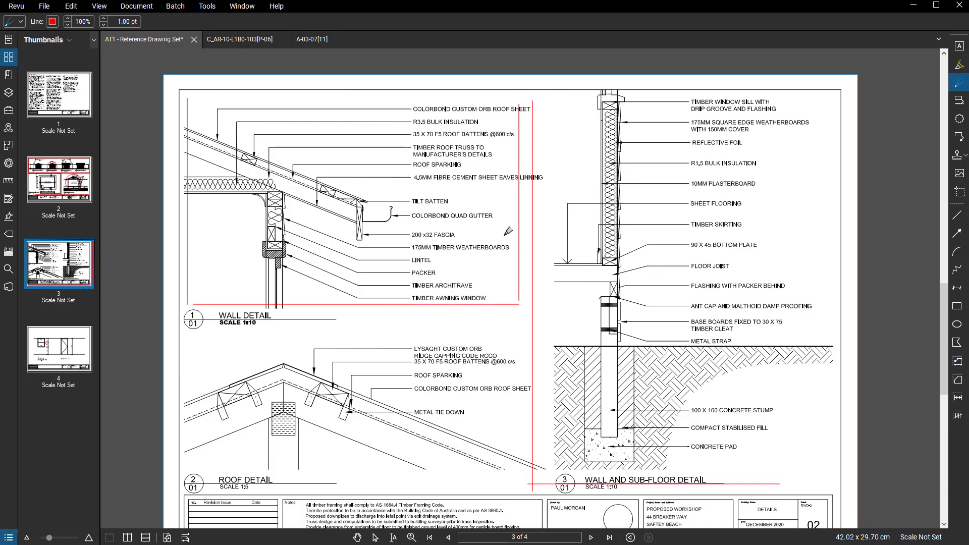
pyautogui.moveTo(487, 313)
pyautogui.mouseDown()
pyautogui.moveTo(208, 314)
pyautogui.moveTo(509, 327)
pyautogui.moveTo(510, 486)
pyautogui.moveTo(332, 486)
pyautogui.mouseUp()
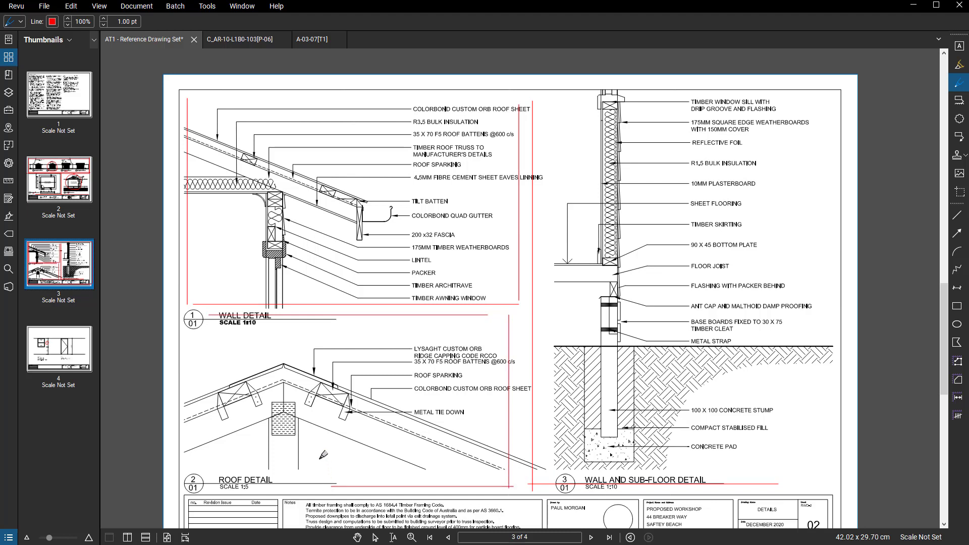
# Add a freehand red stroke at each of the three details and a curve from the roof ridge to the wall detail.
pyautogui.moveTo(215, 278); pyautogui.dragTo(229, 266)
pyautogui.moveTo(772, 255); pyautogui.dragTo(797, 227)
pyautogui.moveTo(298, 468); pyautogui.dragTo(310, 459)
pyautogui.moveTo(286, 361)
pyautogui.mouseDown()
pyautogui.moveTo(283, 248)
pyautogui.moveTo(294, 252)
pyautogui.mouseUp()
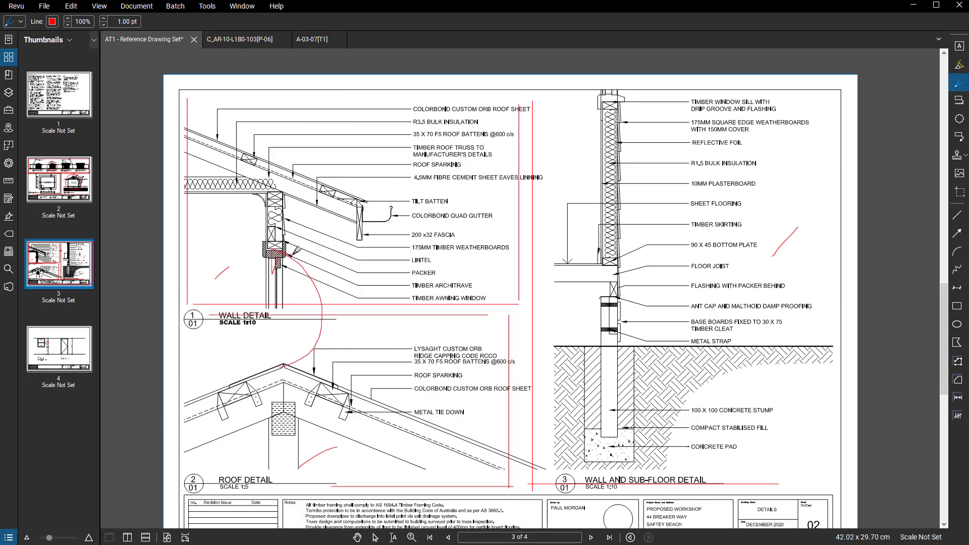
# Outline the general notes area on page 1 with red pen lines.
pyautogui.click(35, 88)
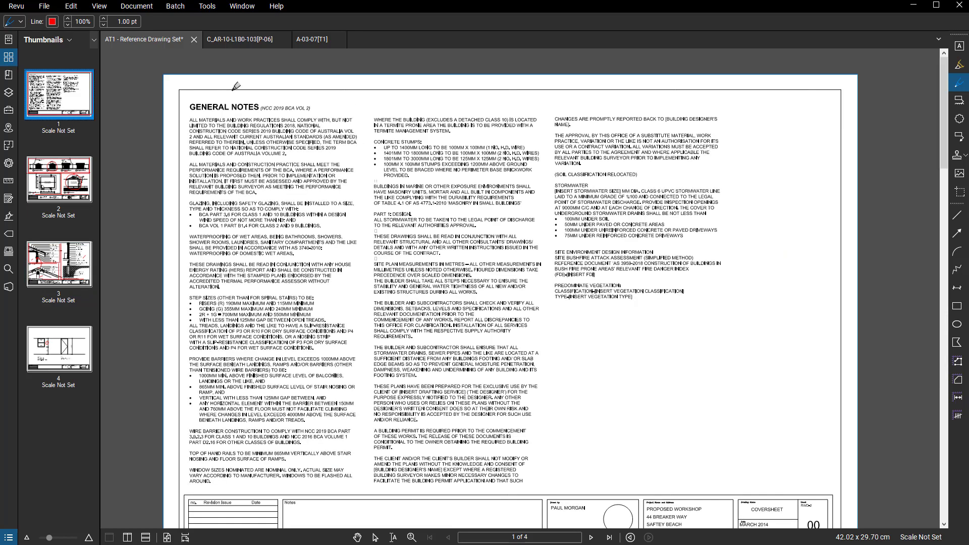
pyautogui.moveTo(190, 99)
pyautogui.mouseDown()
pyautogui.moveTo(190, 76)
pyautogui.moveTo(376, 101)
pyautogui.moveTo(800, 102)
pyautogui.moveTo(805, 154)
pyautogui.moveTo(806, 470)
pyautogui.moveTo(797, 487)
pyautogui.moveTo(300, 487)
pyautogui.moveTo(196, 475)
pyautogui.mouseUp()
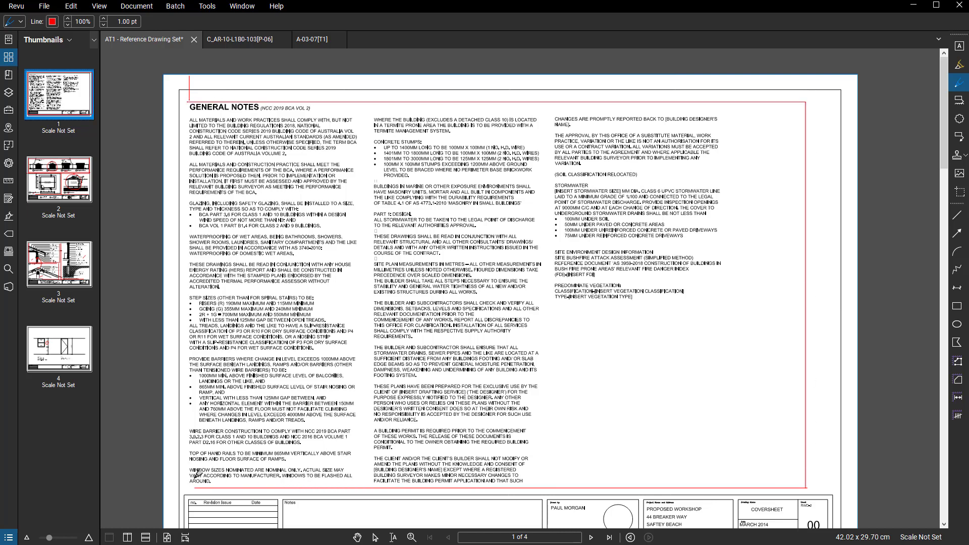
pyautogui.moveTo(191, 99); pyautogui.dragTo(188, 471)
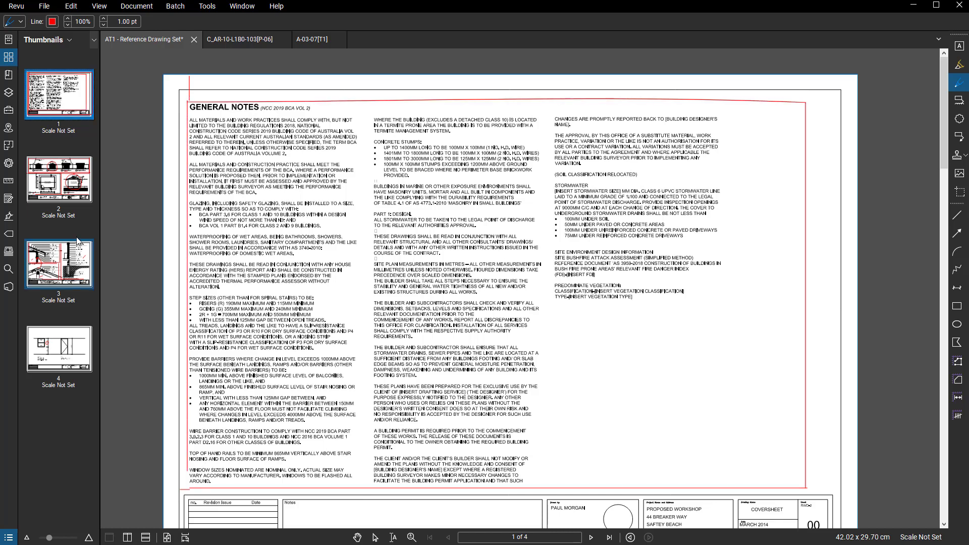
# Review reference pages 1 to 4, comparing the notes, plan and elevations, details, and schedules sheets.
pyautogui.click(84, 186)
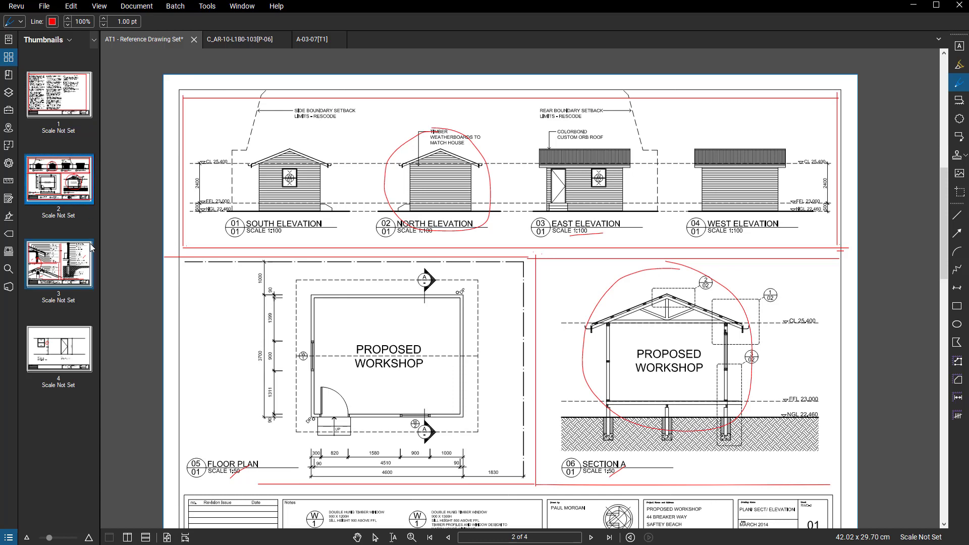
pyautogui.click(59, 94)
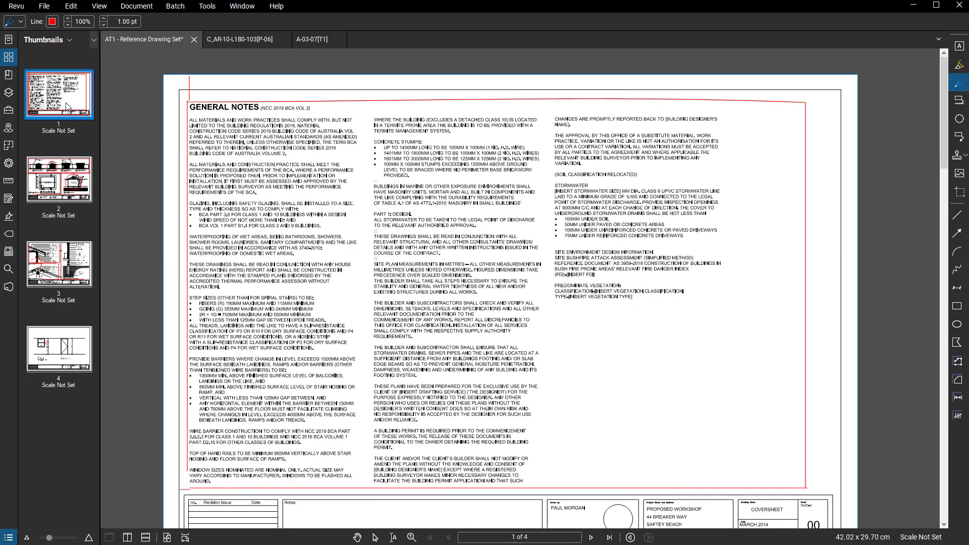
pyautogui.click(74, 184)
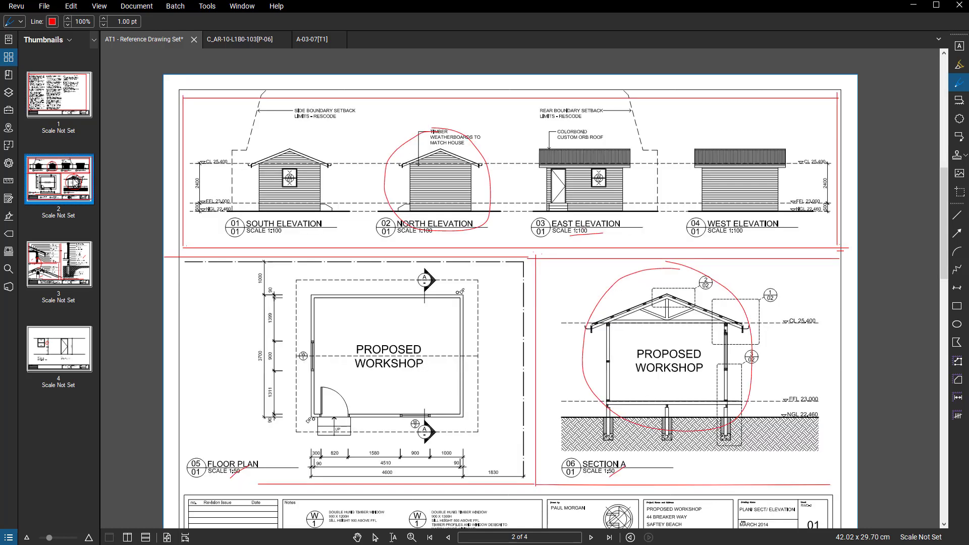
pyautogui.click(84, 279)
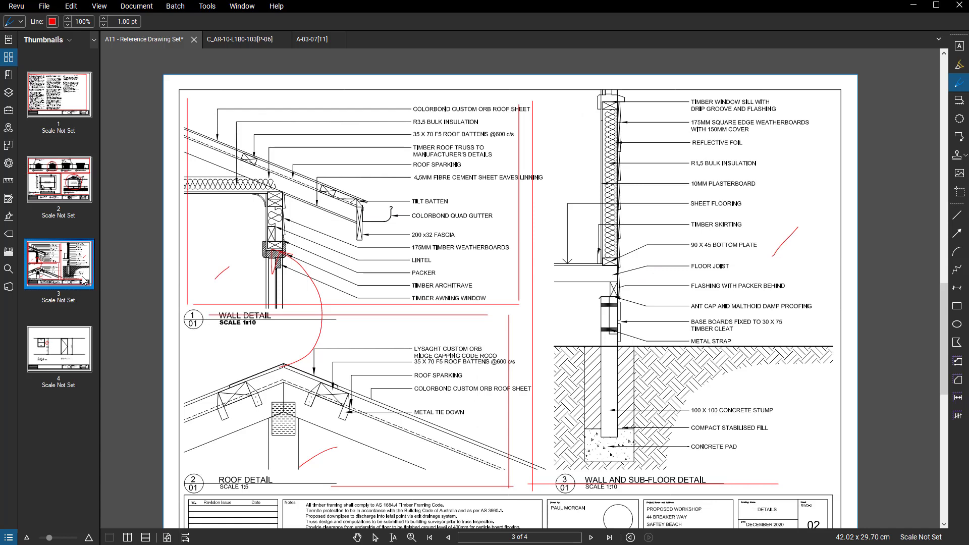
pyautogui.click(71, 338)
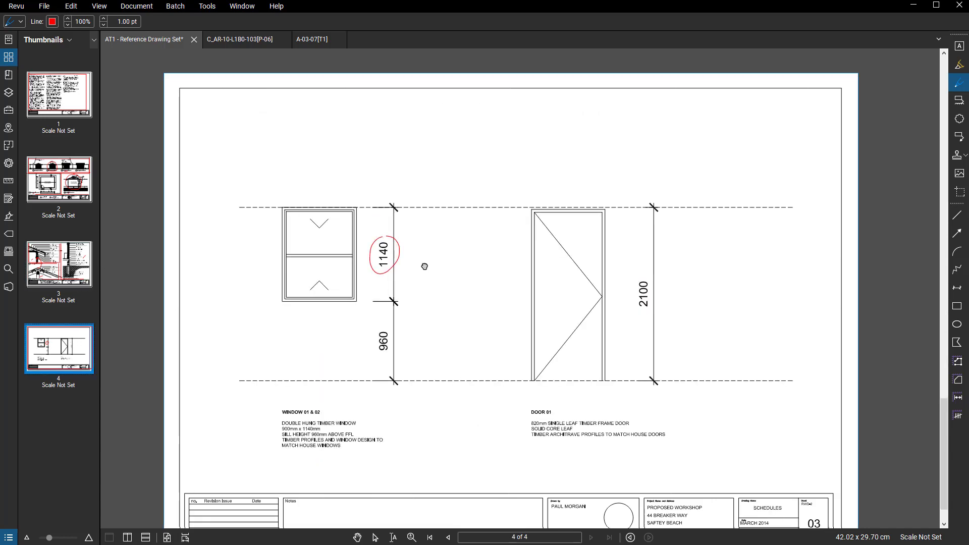
pyautogui.moveTo(424, 267); pyautogui.dragTo(430, 243, button='middle')
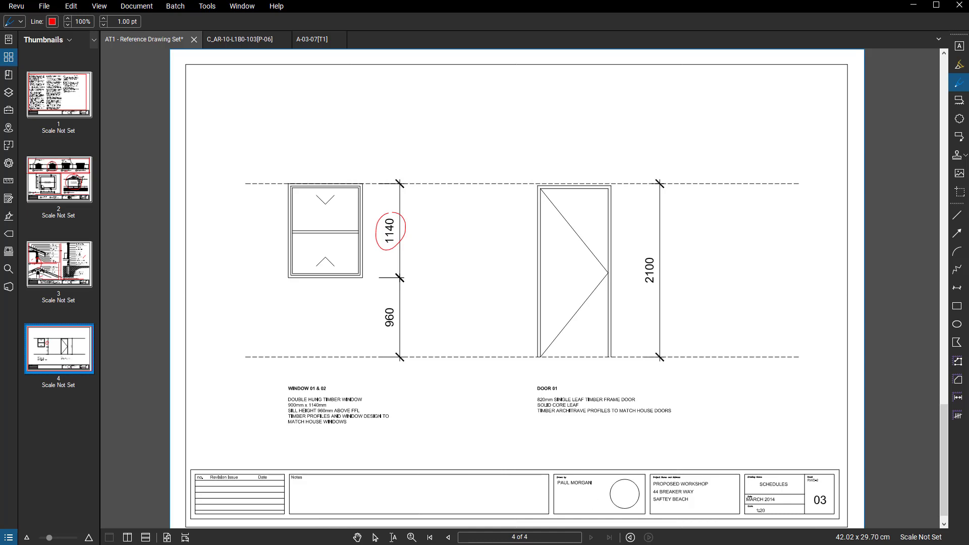
# Switch to AutoCAD and create a copy of the 01-PLAN ELEVATIONS SECTION layout.
pyautogui.hotkey('alt', 'Tab')
pyautogui.moveTo(384, 370); pyautogui.dragTo(366, 348, button='middle')
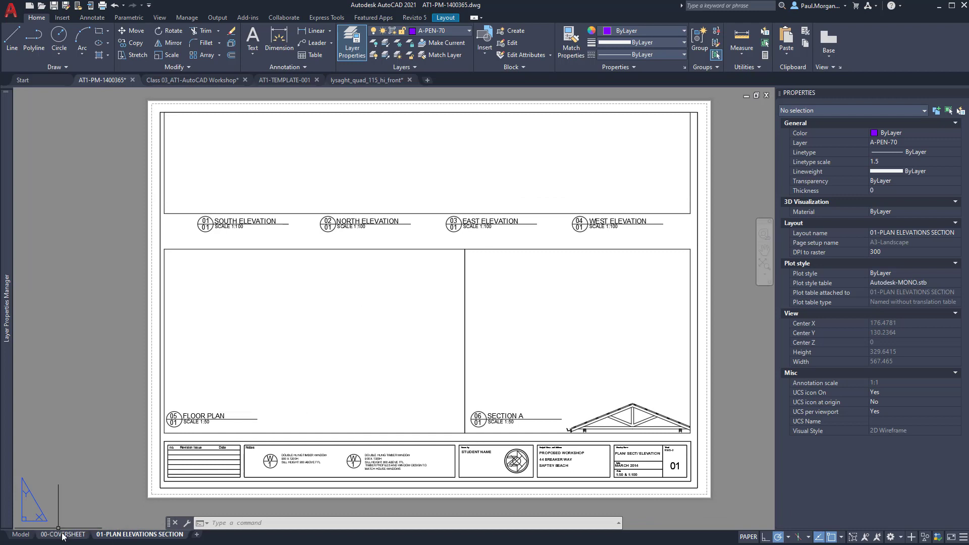
pyautogui.rightClick(110, 535)
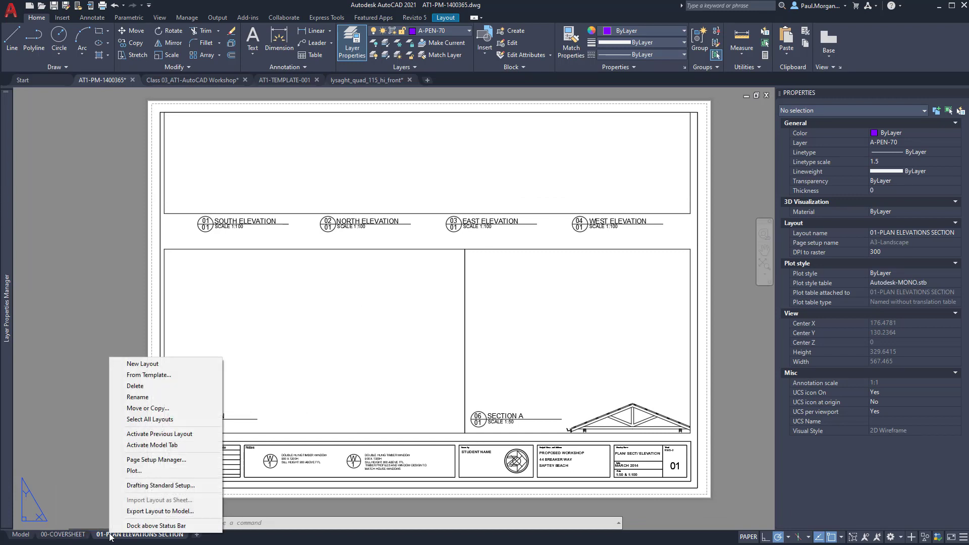
pyautogui.click(155, 410)
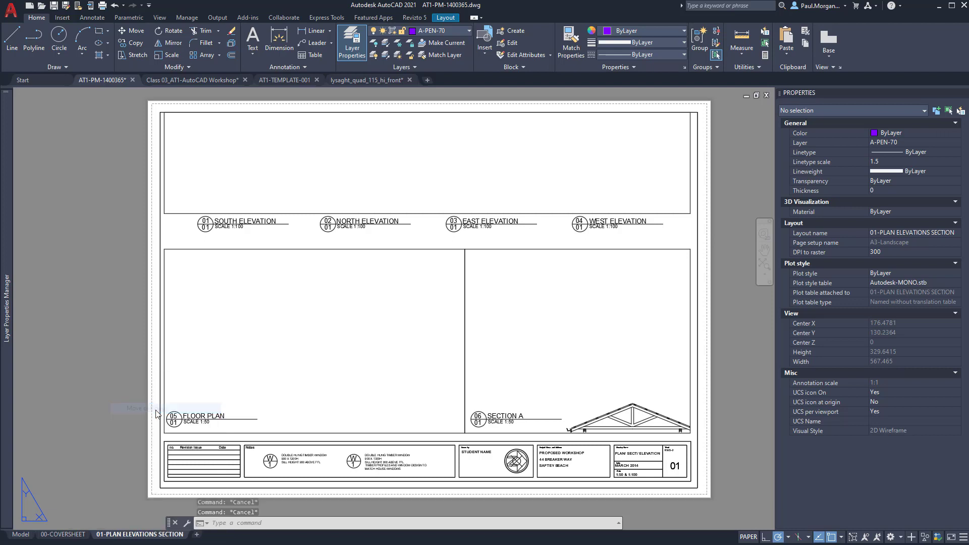
pyautogui.moveTo(470, 219); pyautogui.dragTo(461, 274)
pyautogui.click(413, 330)
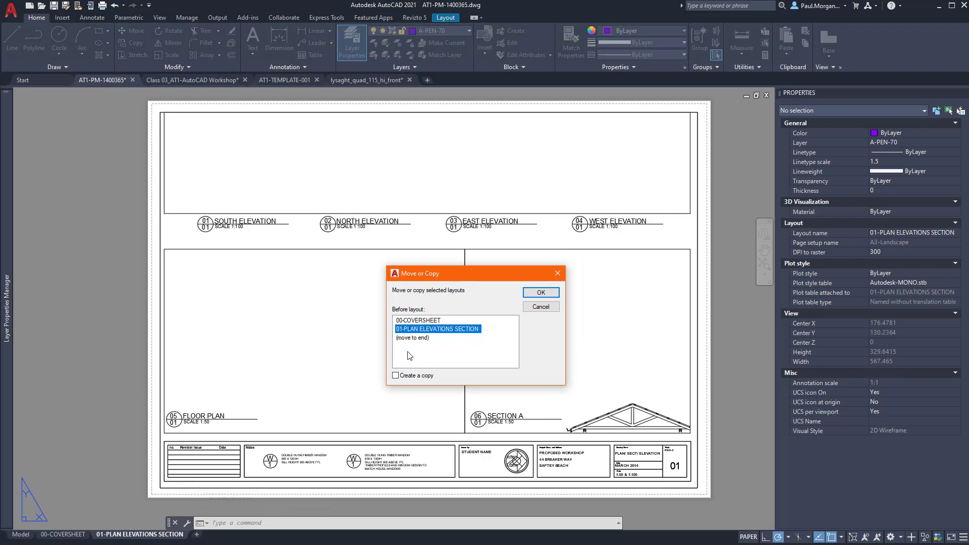
pyautogui.click(396, 375)
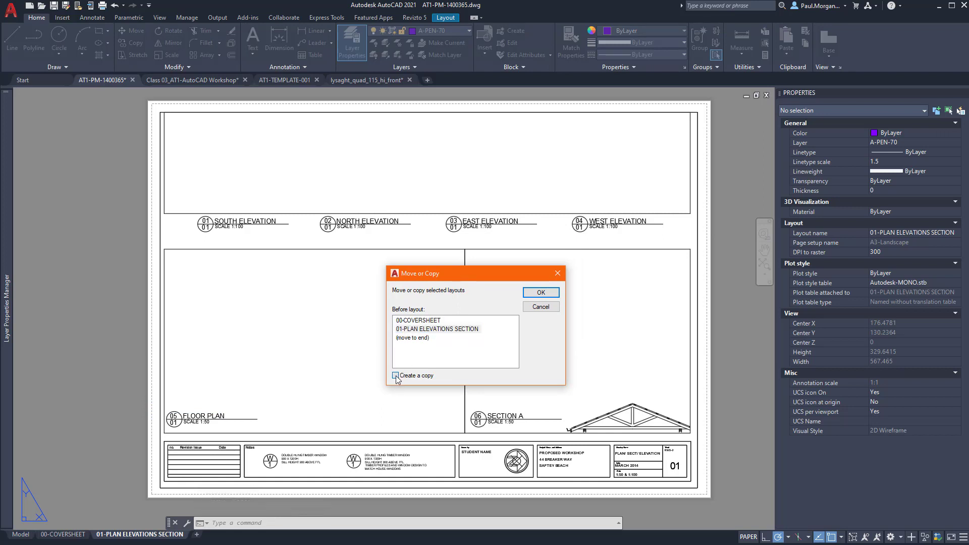
pyautogui.click(541, 293)
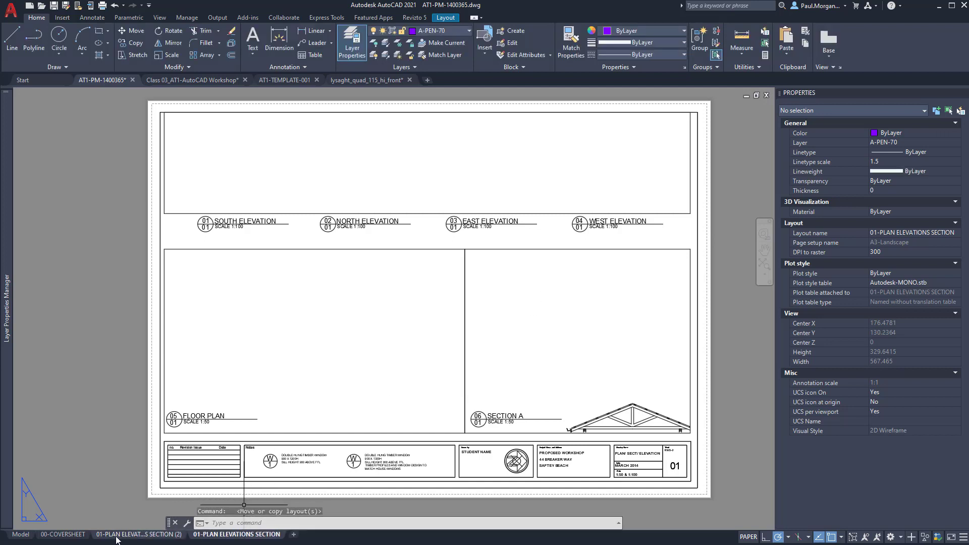
# Move the copied plan elevations section layout after the original 01-PLAN ELEVATIONS SECTION layout.
pyautogui.moveTo(159, 539)
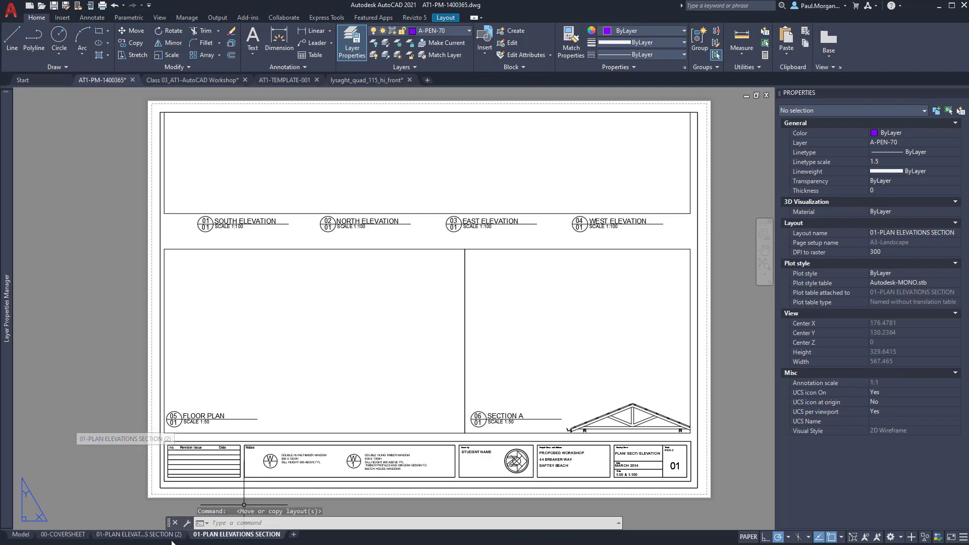
pyautogui.rightClick(122, 538)
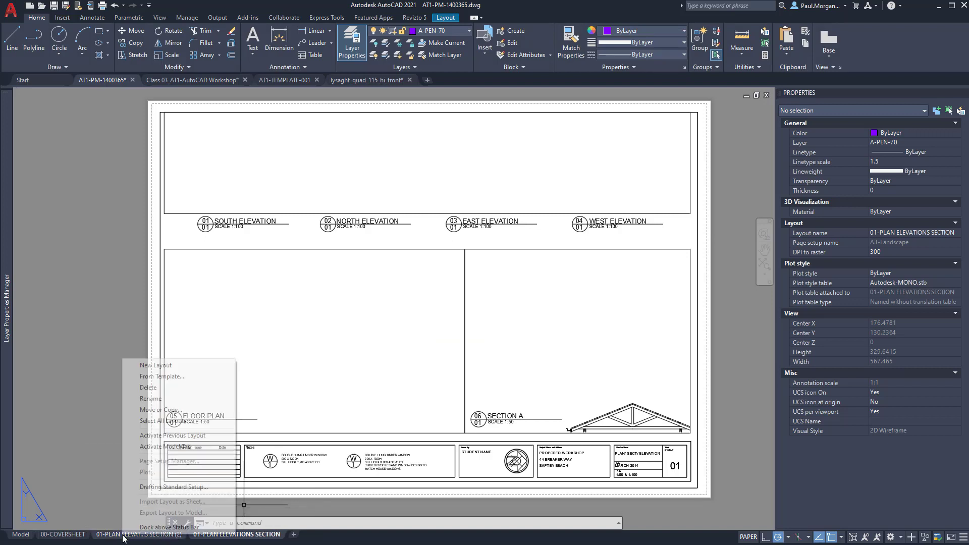
pyautogui.click(109, 536)
pyautogui.moveTo(109, 537); pyautogui.dragTo(277, 536)
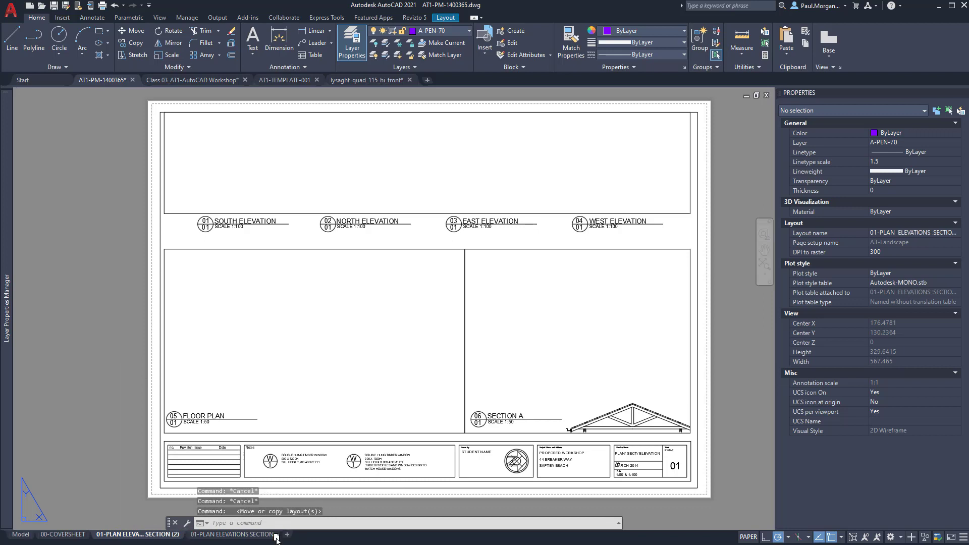
# Rename the copied plan elevations section layout as 02-DETAILS.
pyautogui.rightClick(220, 537)
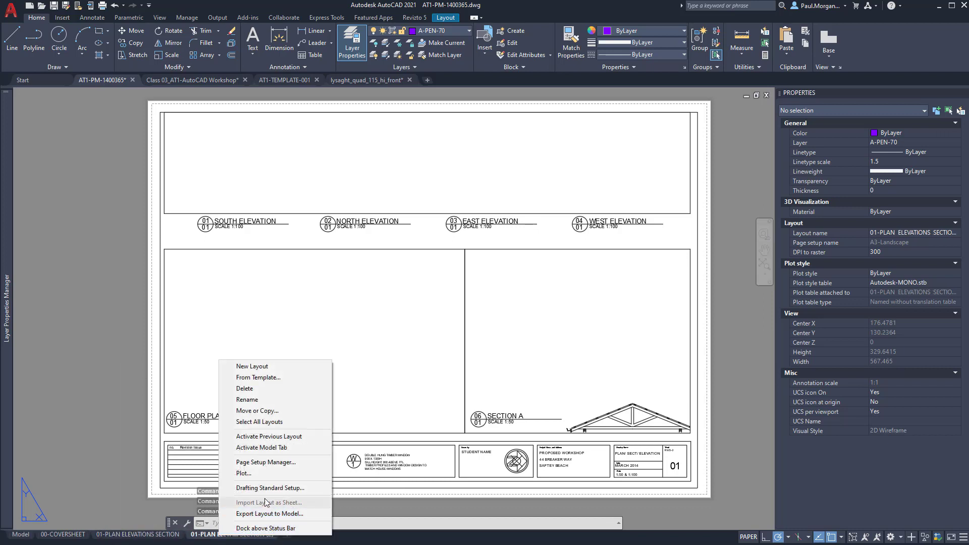
pyautogui.click(247, 399)
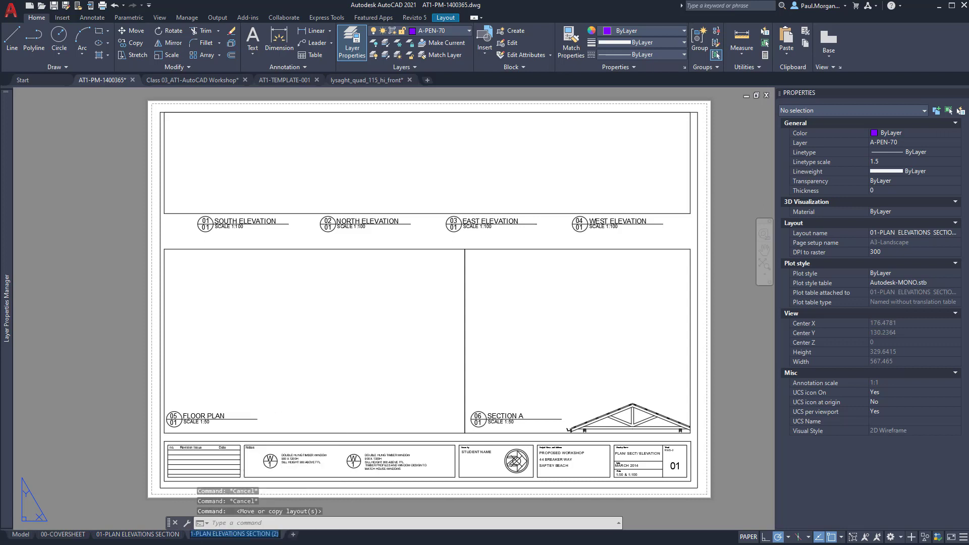
pyautogui.write('02')
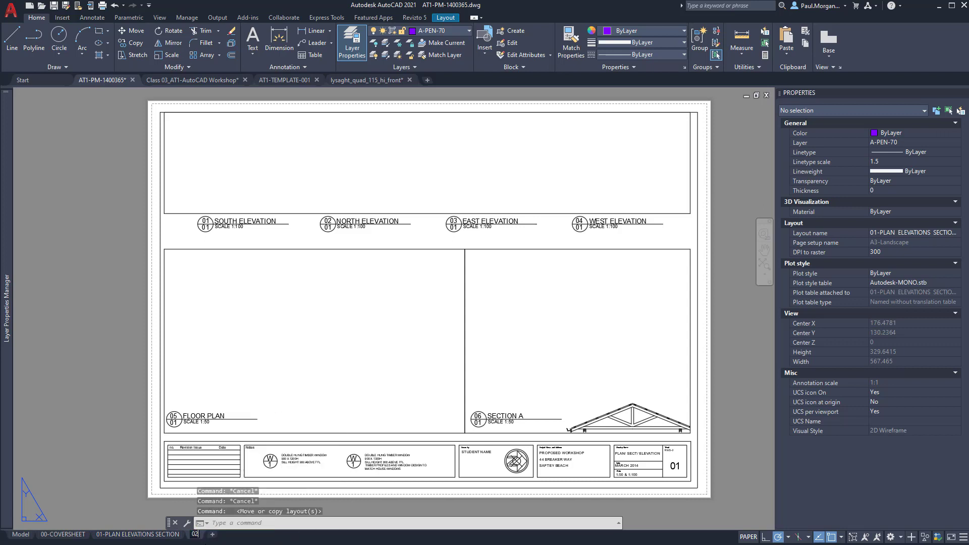
pyautogui.write('-D')
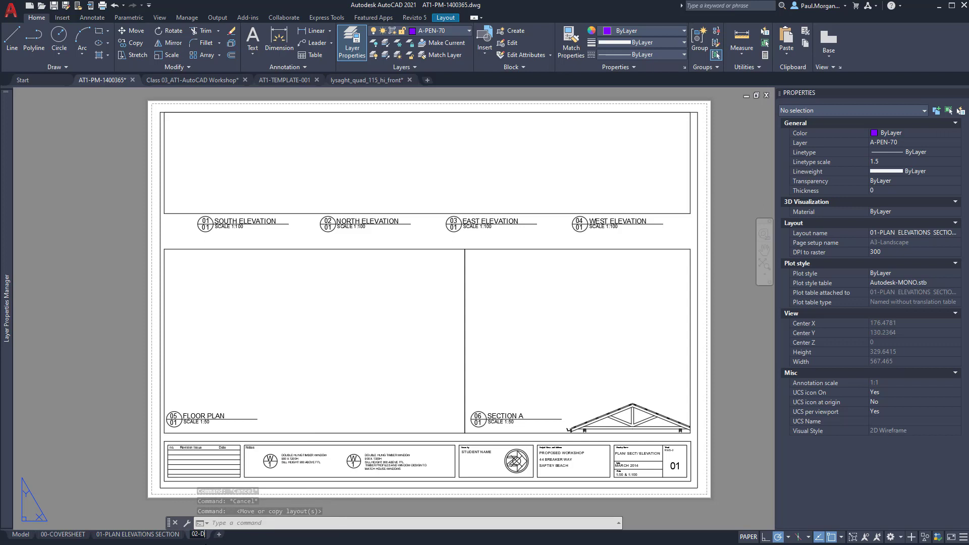
pyautogui.write('ETAILS')
pyautogui.press('Return')
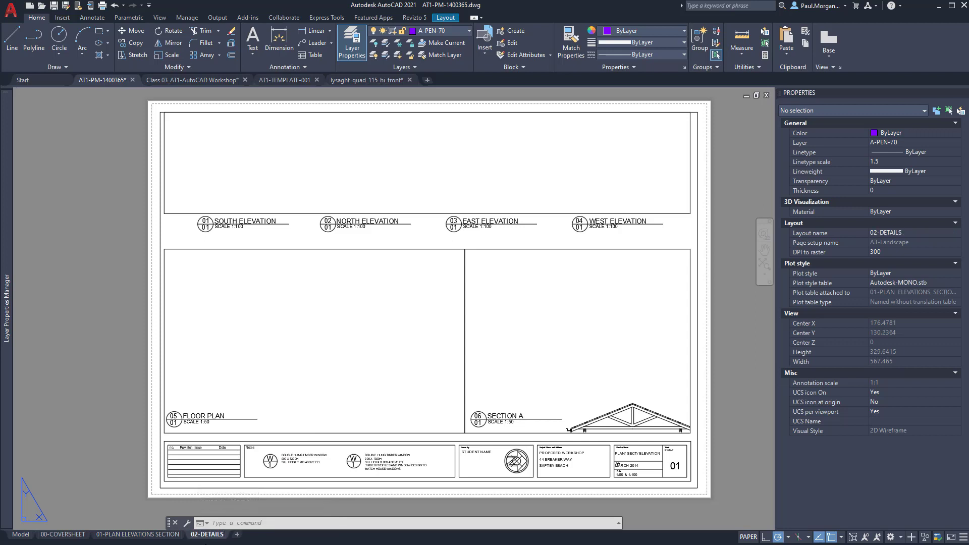
# Create a copy of the 00-COVERSHEET layout, placed before the original.
pyautogui.click(150, 534)
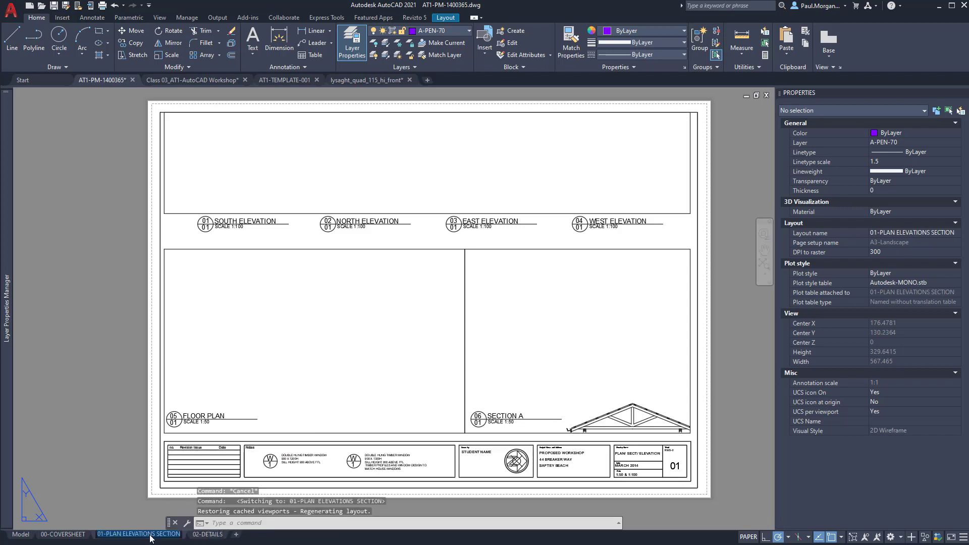
pyautogui.click(205, 534)
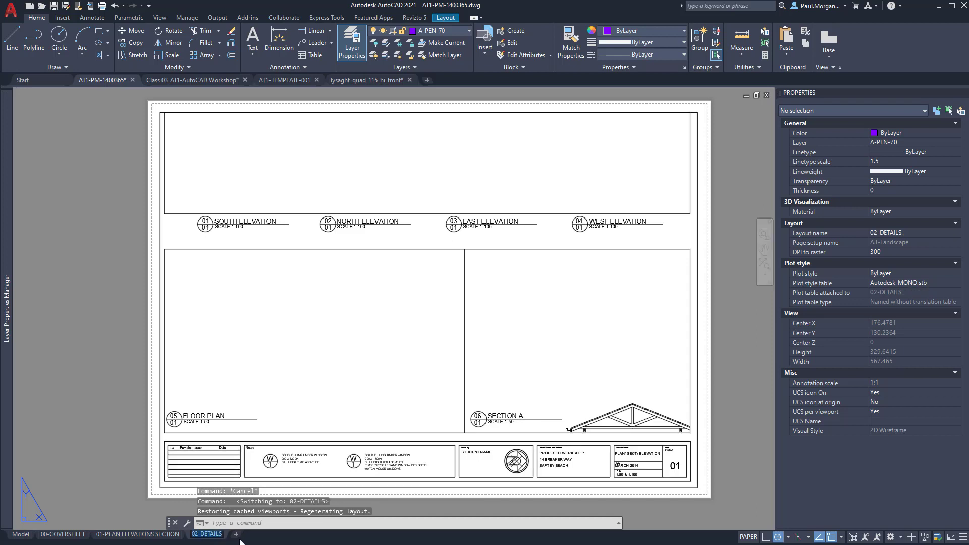
pyautogui.moveTo(159, 539)
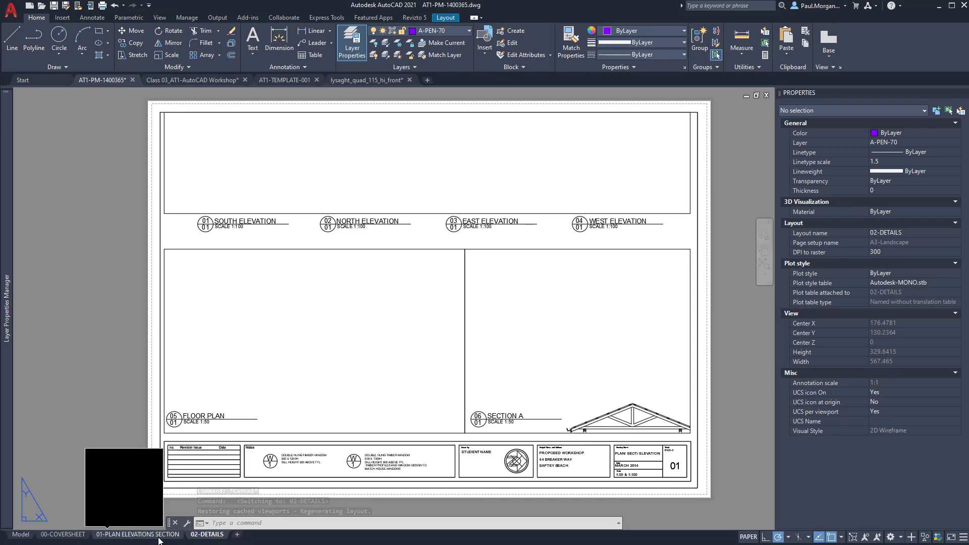
pyautogui.rightClick(67, 537)
pyautogui.click(63, 537)
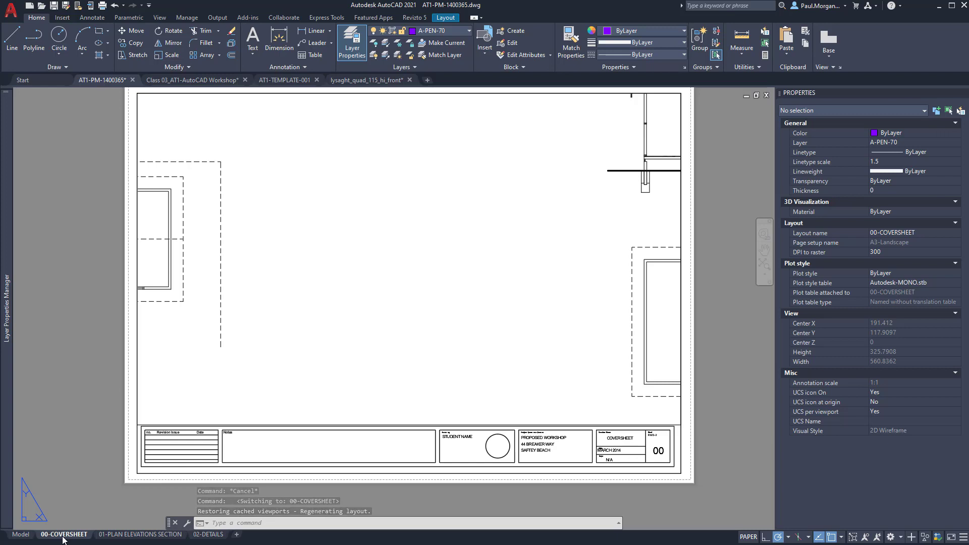
pyautogui.rightClick(63, 537)
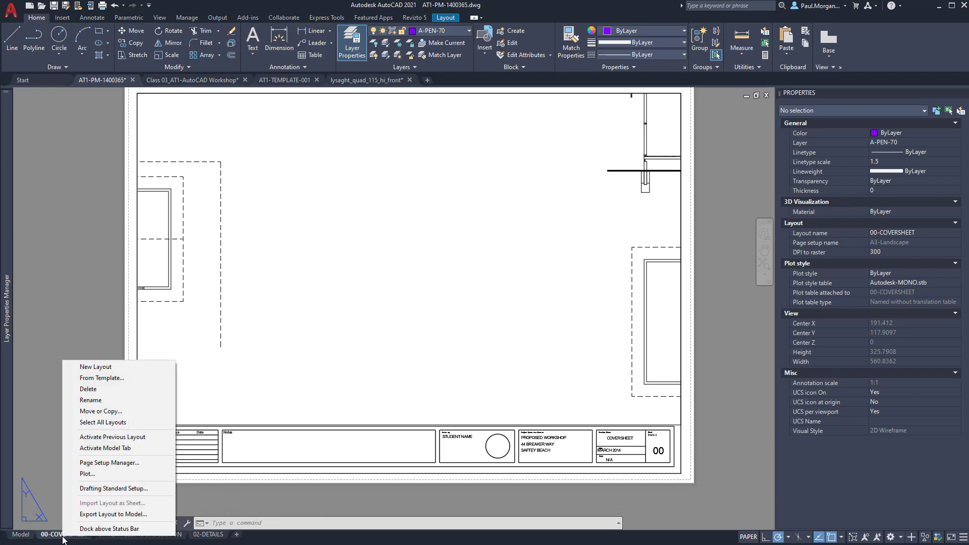
pyautogui.click(101, 410)
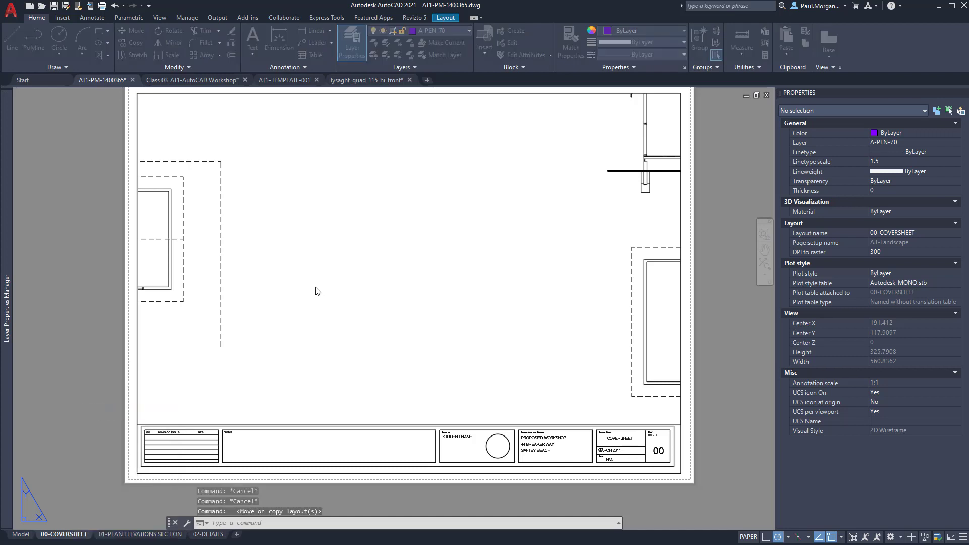
pyautogui.click(395, 375)
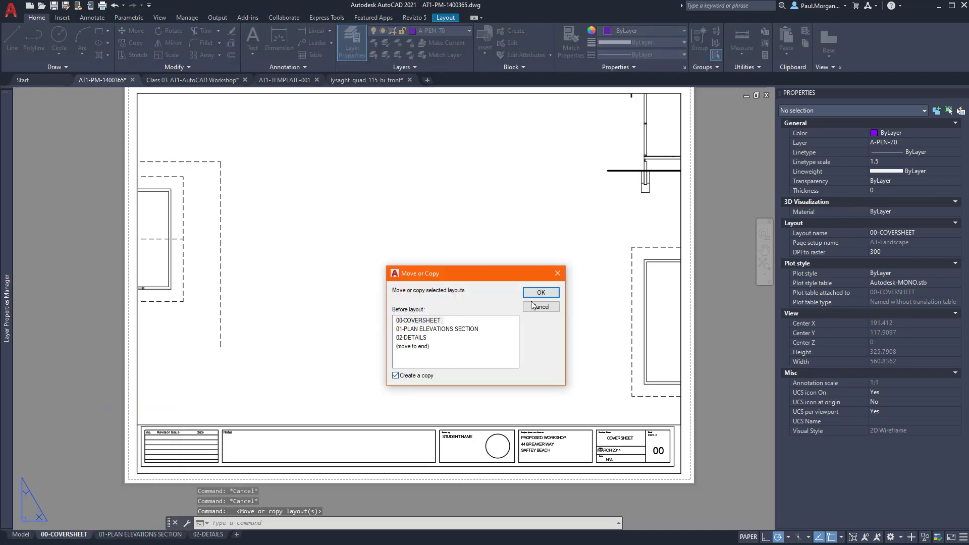
pyautogui.click(540, 292)
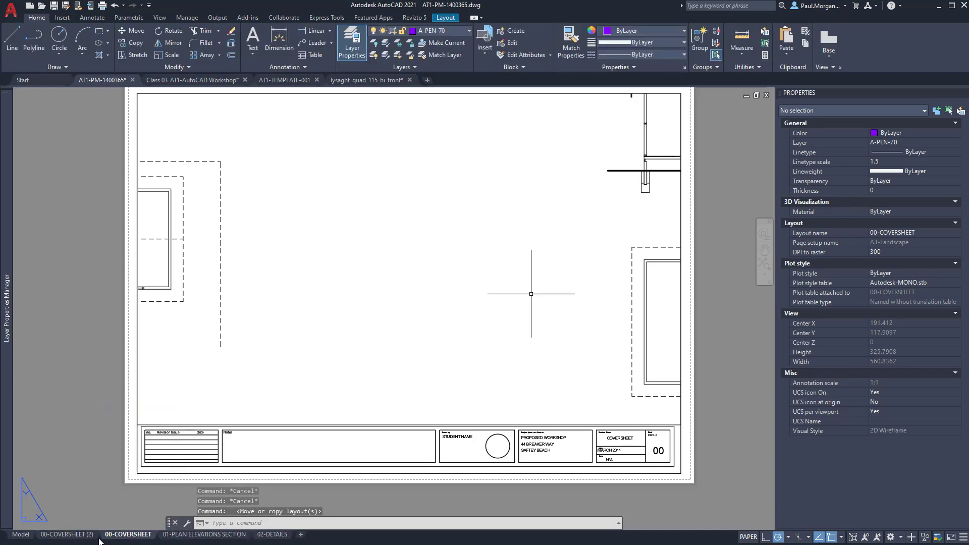
# Rename the copied coversheet layout as 03-SCHEDULES.
pyautogui.rightClick(84, 539)
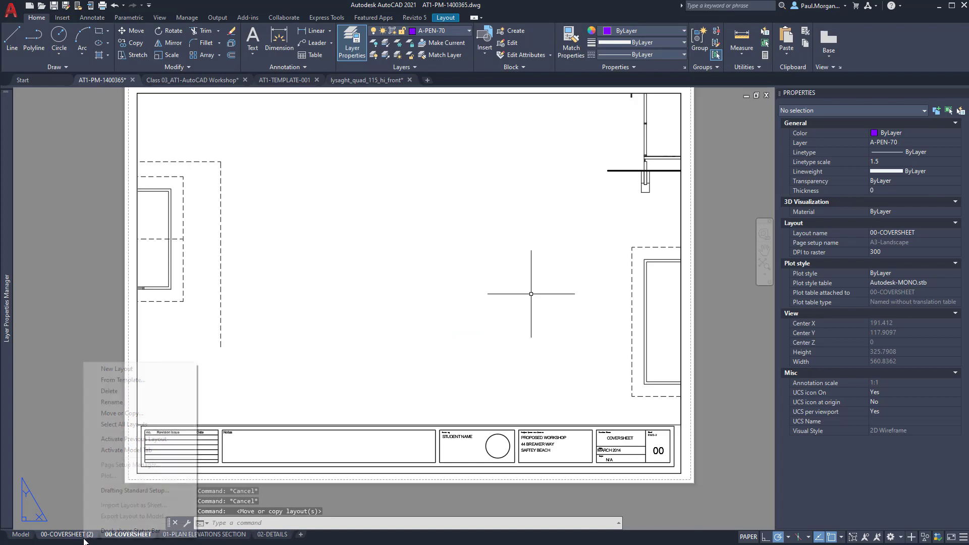
pyautogui.click(121, 402)
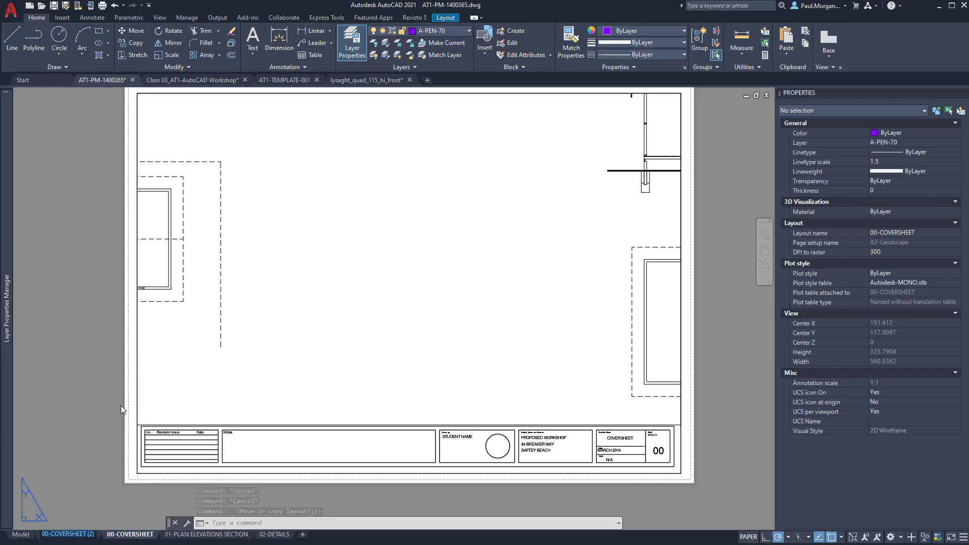
pyautogui.write('03-')
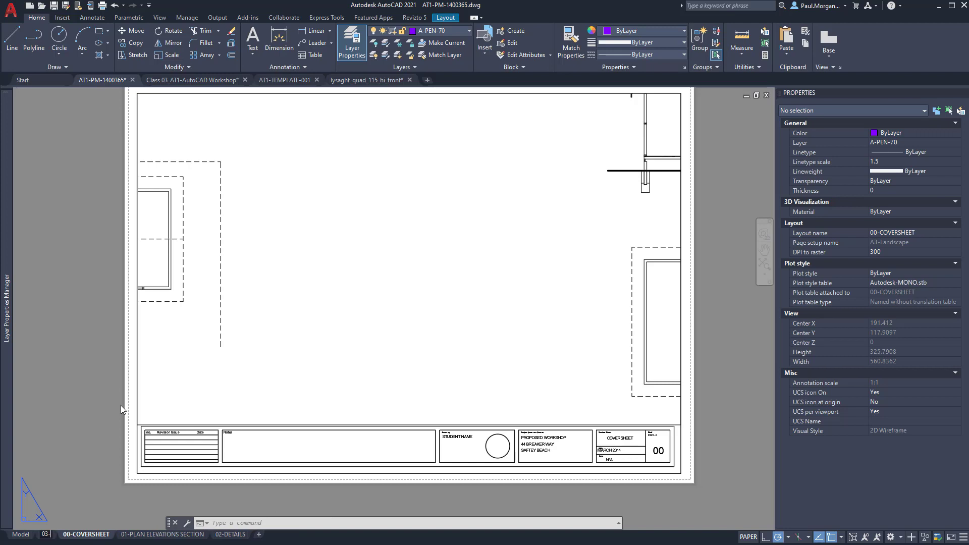
pyautogui.write('SCHEDULES')
pyautogui.press('Return')
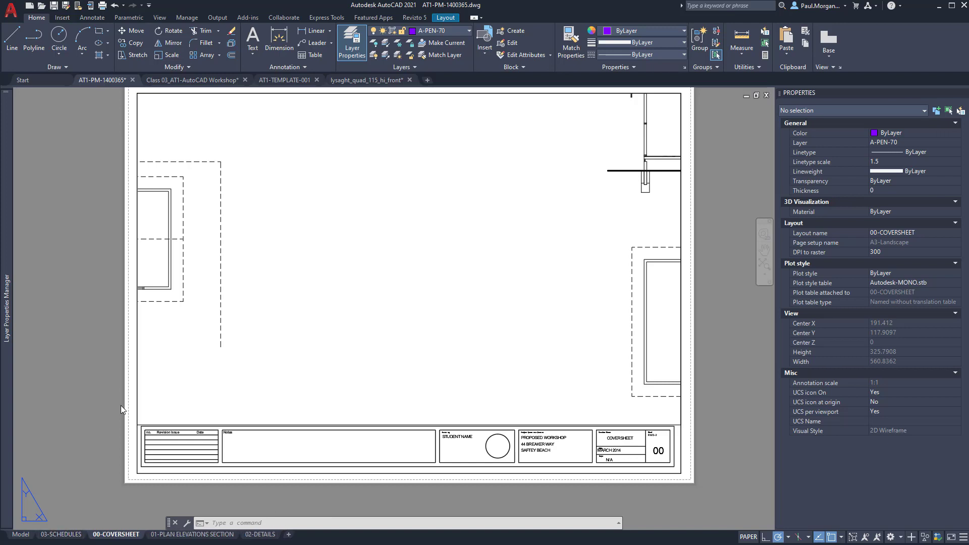
# Move the 03-SCHEDULES layout to the end of the layout order, after 02-DETAILS.
pyautogui.moveTo(59, 537); pyautogui.dragTo(278, 538)
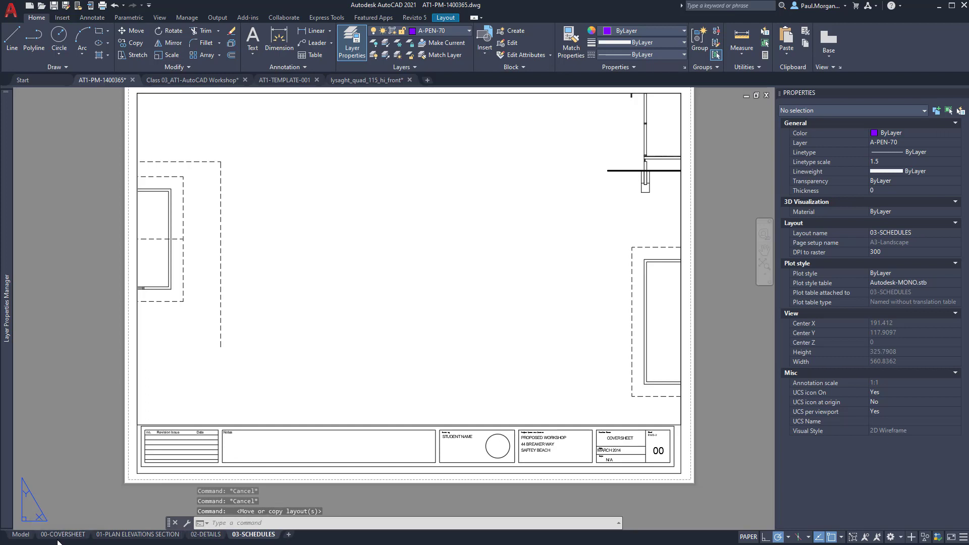
pyautogui.moveTo(62, 537)
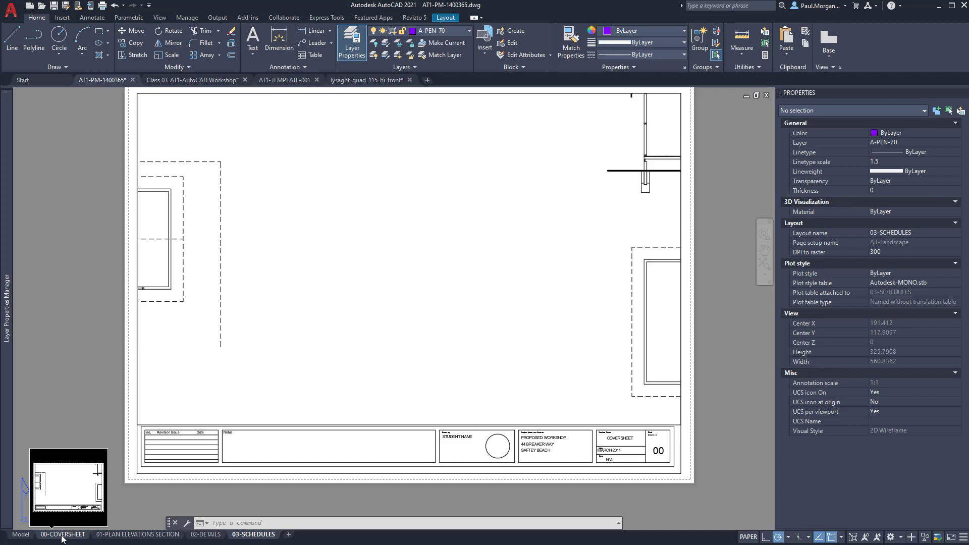
# In the 01-PLAN ELEVATIONS SECTION layout, frame the workshop floor plan inside the FLOOR PLAN viewport and set its scale to 1:50.
pyautogui.click(109, 538)
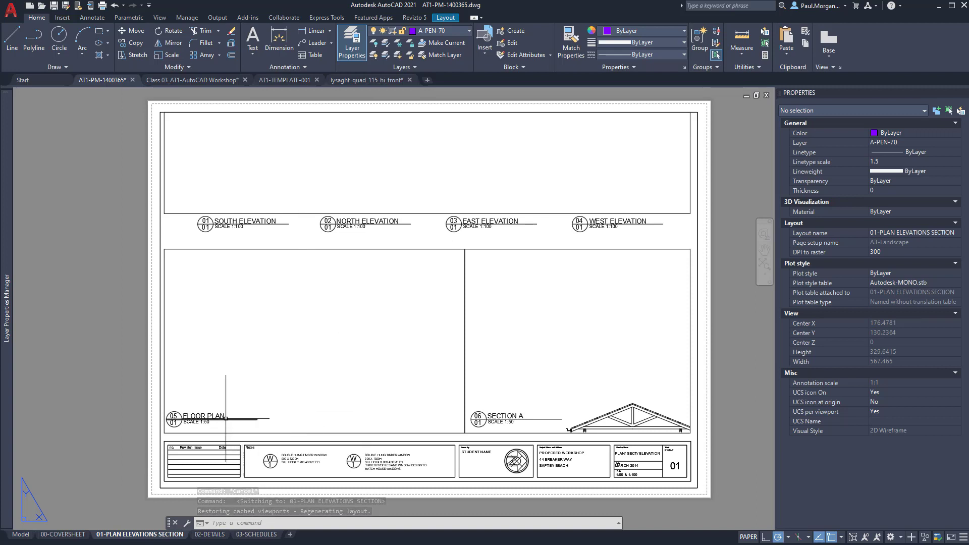
pyautogui.doubleClick(314, 353)
pyautogui.scroll(-5, 314, 353)
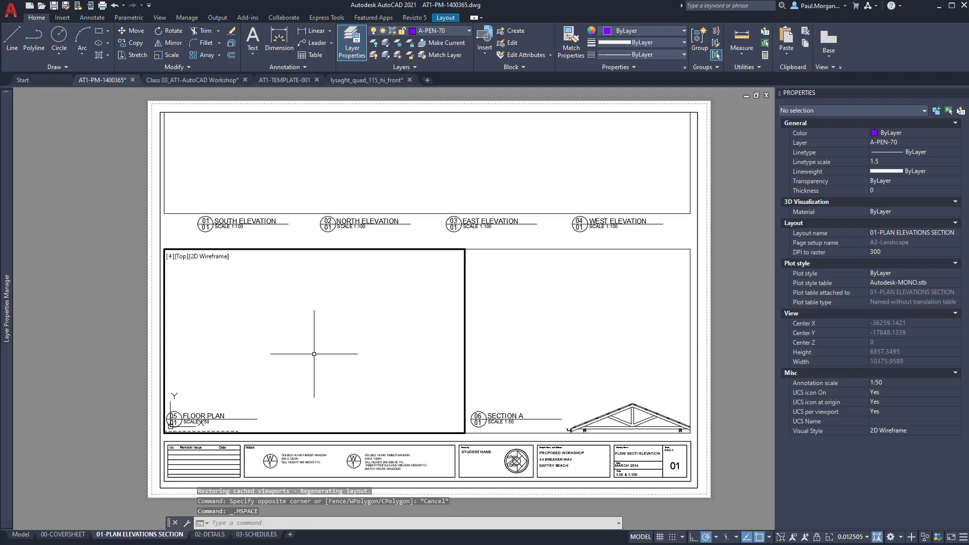
pyautogui.moveTo(314, 343); pyautogui.dragTo(249, 324, button='middle')
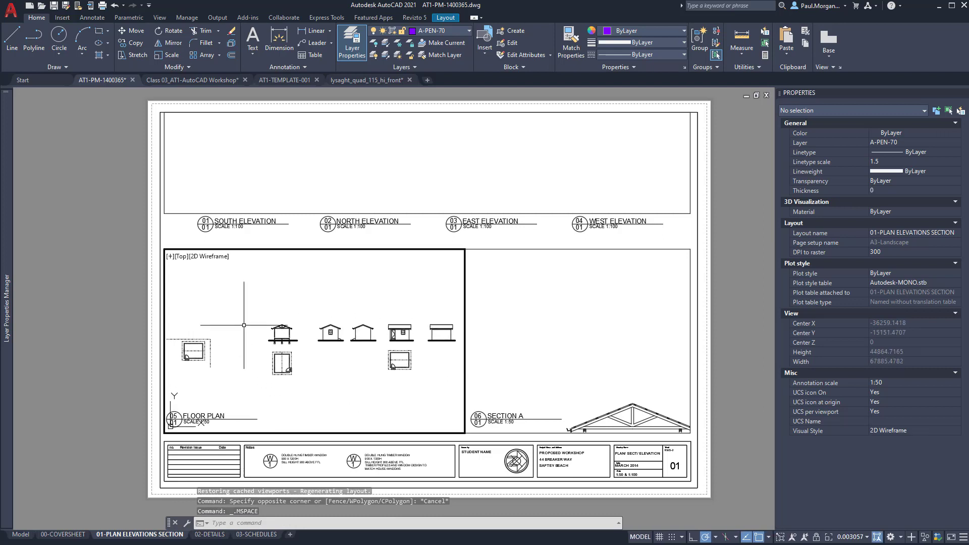
pyautogui.moveTo(356, 378)
pyautogui.mouseDown(button='middle')
pyautogui.moveTo(370, 346)
pyautogui.moveTo(321, 356)
pyautogui.moveTo(337, 347)
pyautogui.moveTo(346, 363)
pyautogui.mouseUp(button='middle')
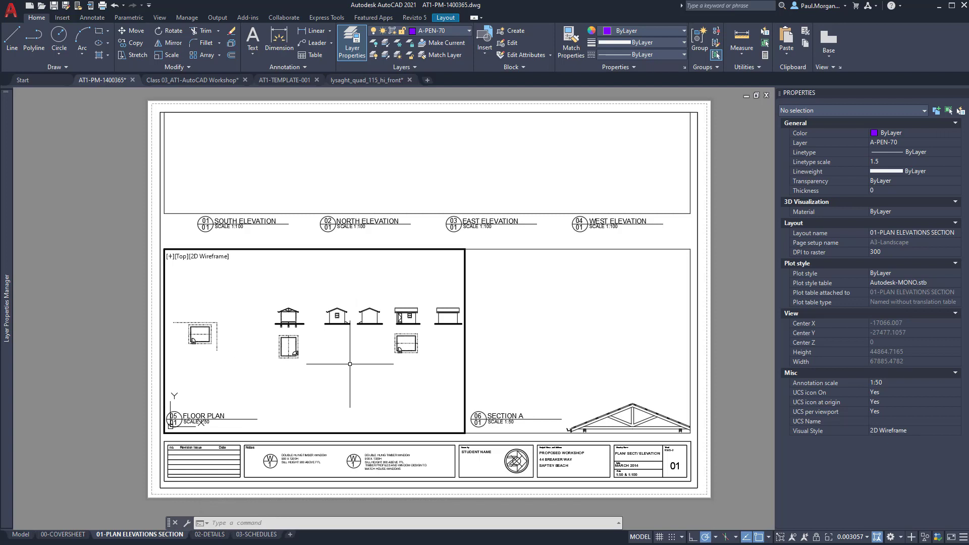
pyautogui.scroll(6, 203, 332)
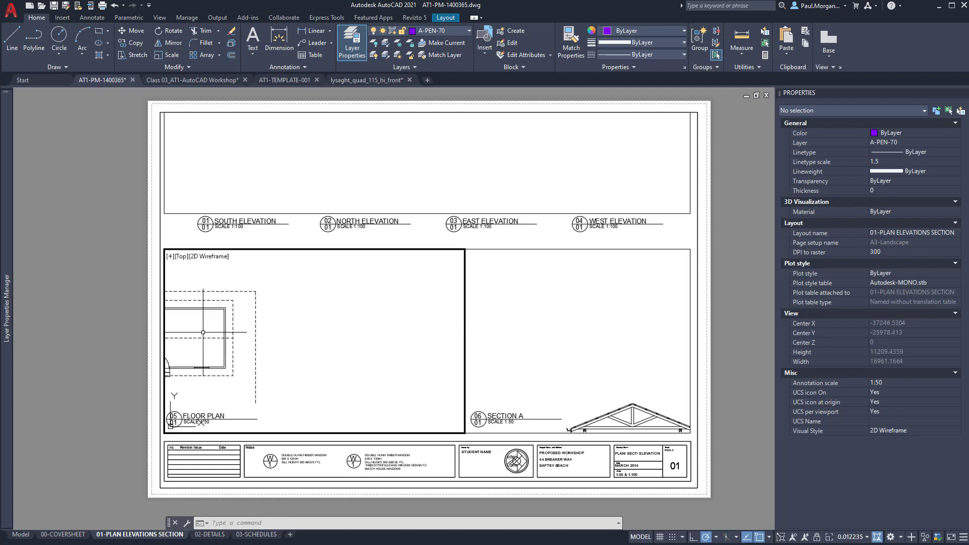
pyautogui.moveTo(203, 332); pyautogui.dragTo(383, 330, button='middle')
pyautogui.scroll(3, 316, 339)
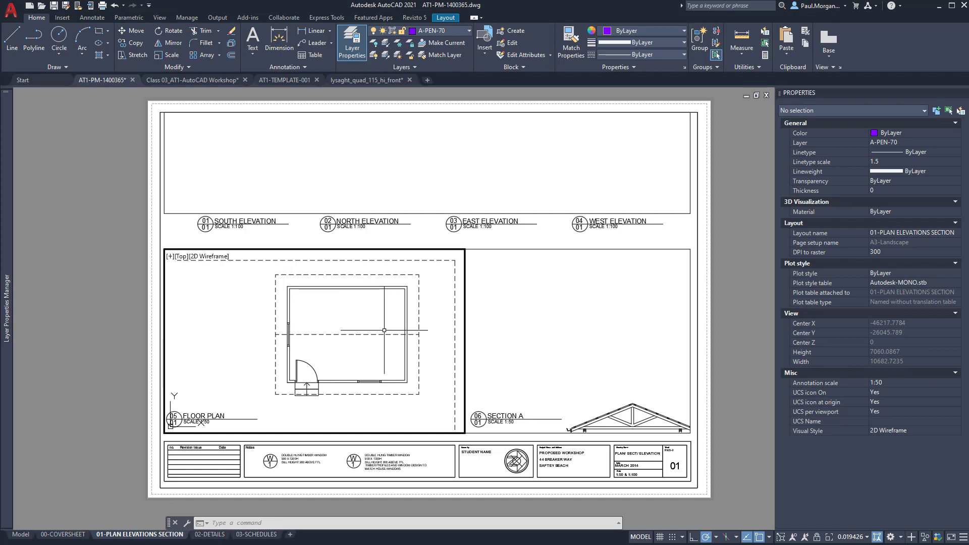
pyautogui.click(846, 538)
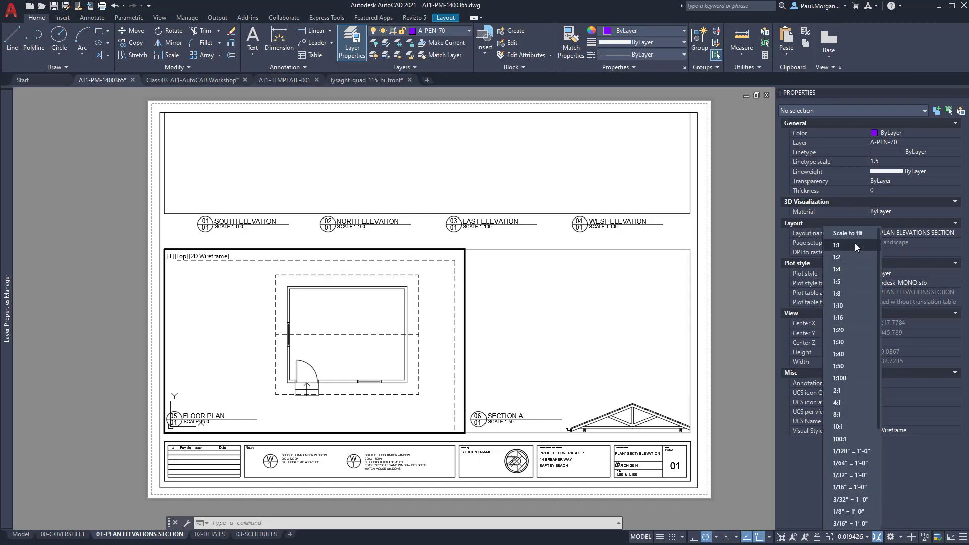
pyautogui.click(851, 366)
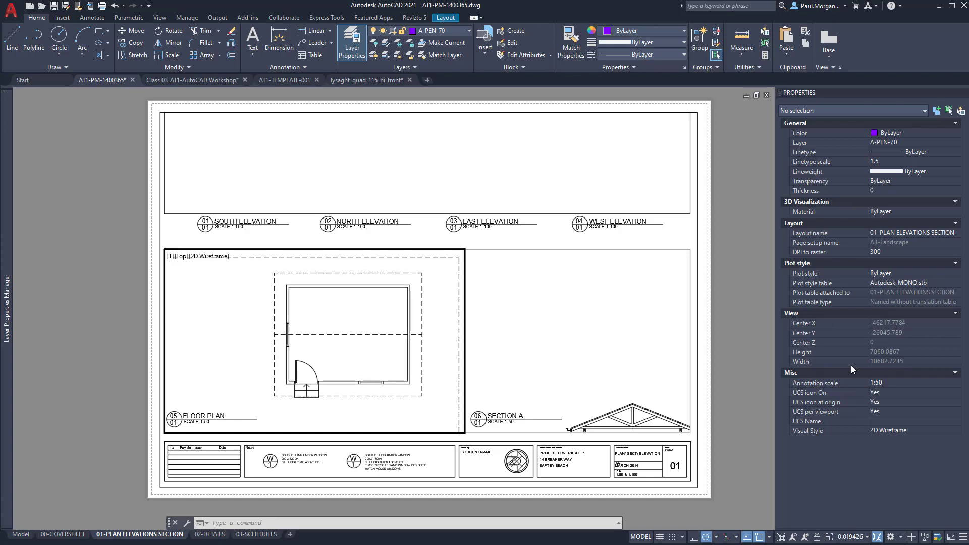
# Reset the FLOOR PLAN viewport scale to 1:50 and reposition the plan so its dashed boundary lines fit inside.
pyautogui.scroll(-4, 399, 359)
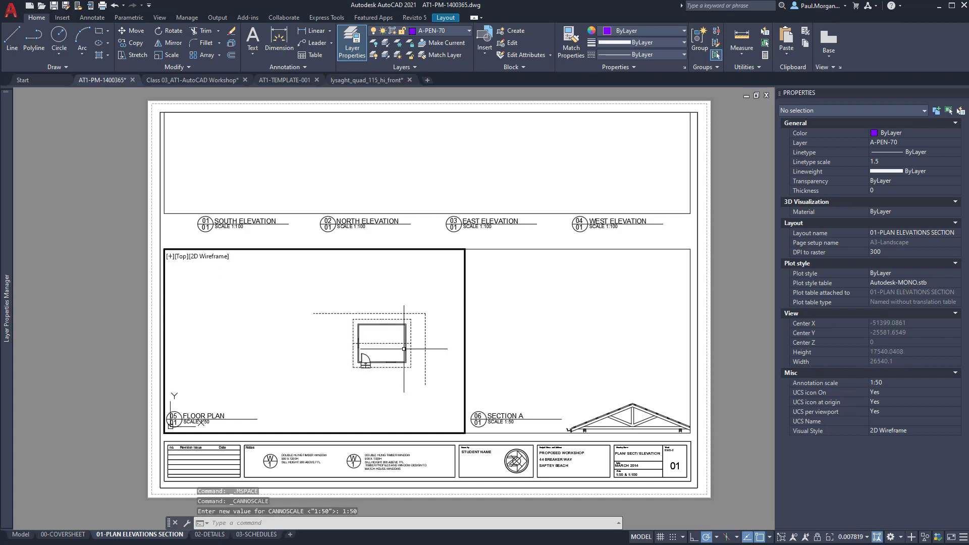
pyautogui.moveTo(402, 365); pyautogui.dragTo(379, 350, button='middle')
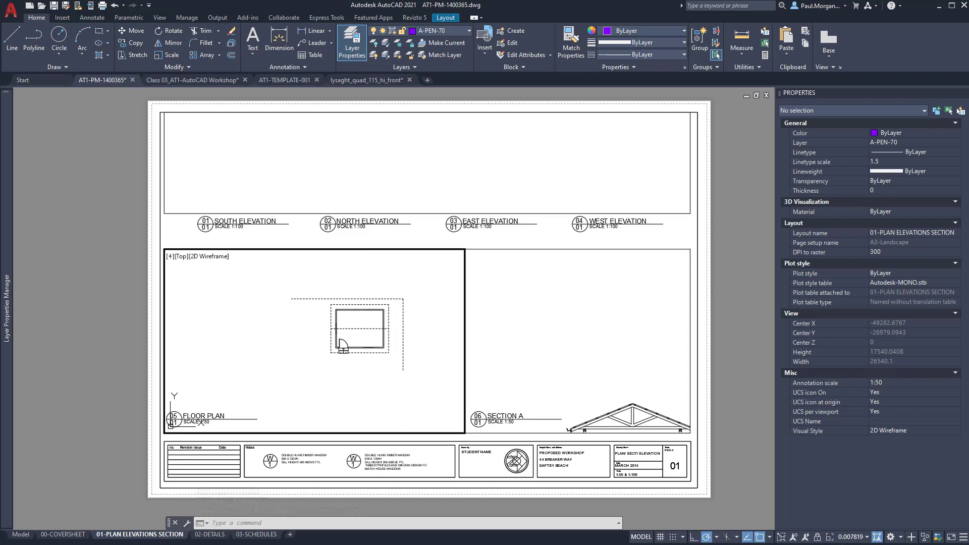
pyautogui.click(849, 541)
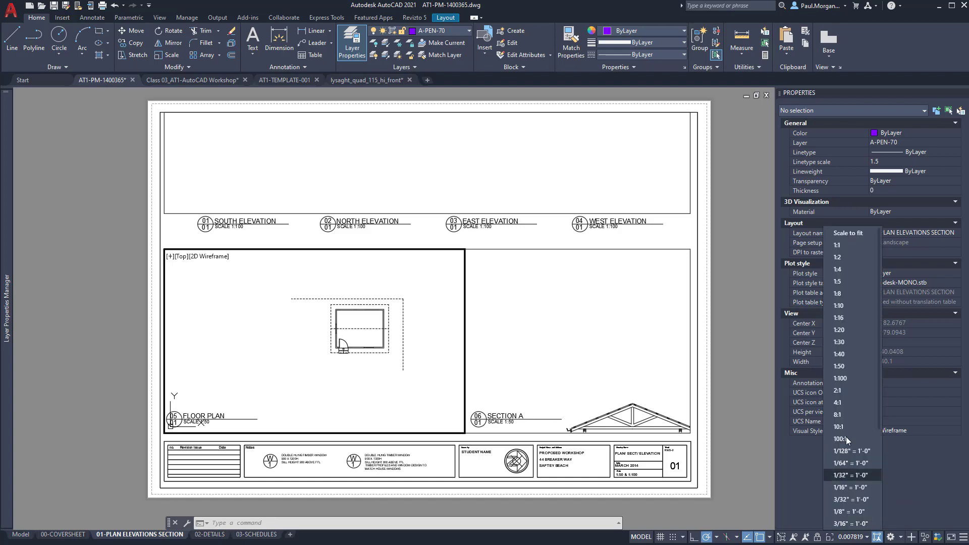
pyautogui.click(844, 366)
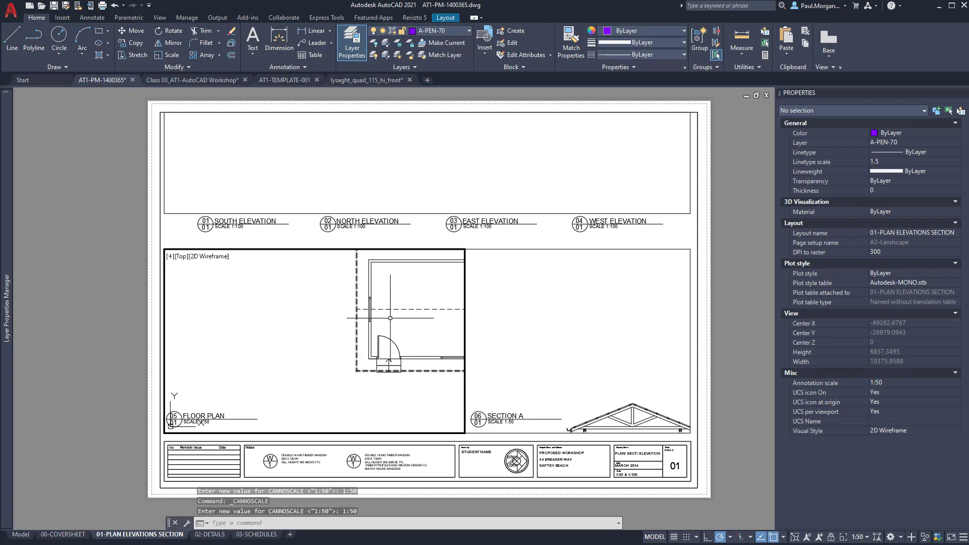
pyautogui.moveTo(409, 319); pyautogui.dragTo(325, 343, button='middle')
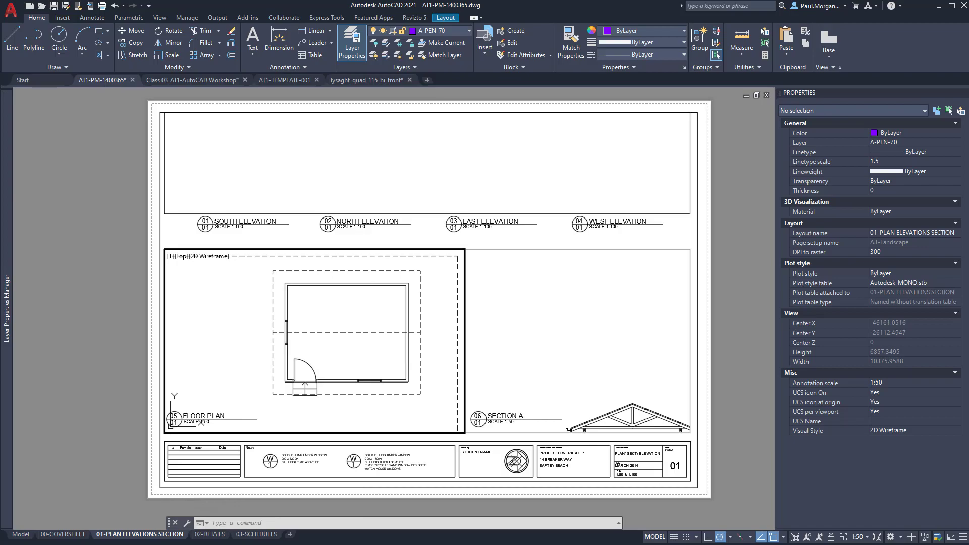
# Switch to Revu and mark up page 2 in red pen, tracing the floor plan's boundary and circling the window notes.
pyautogui.hotkey('alt', 'Tab')
pyautogui.click(59, 179)
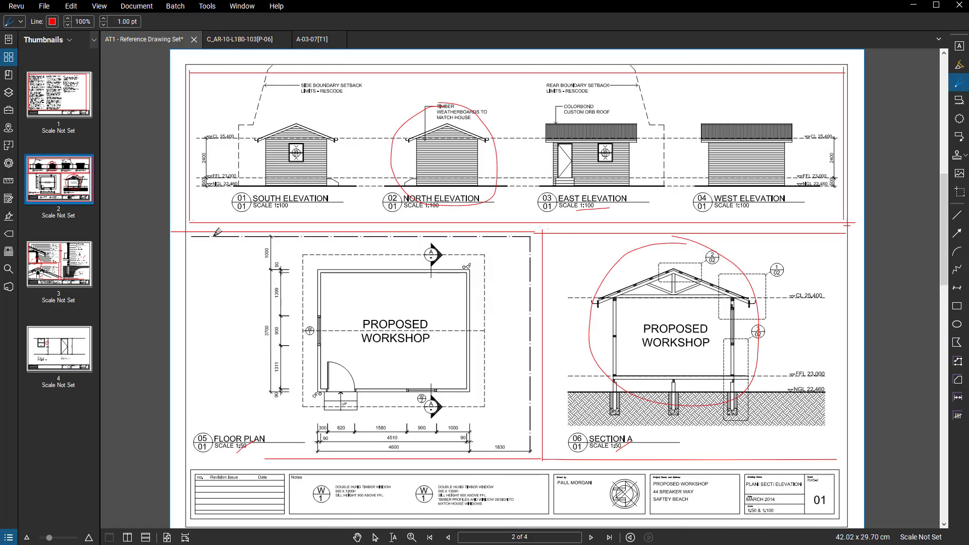
pyautogui.moveTo(193, 236)
pyautogui.mouseDown()
pyautogui.moveTo(528, 231)
pyautogui.moveTo(534, 484)
pyautogui.mouseUp()
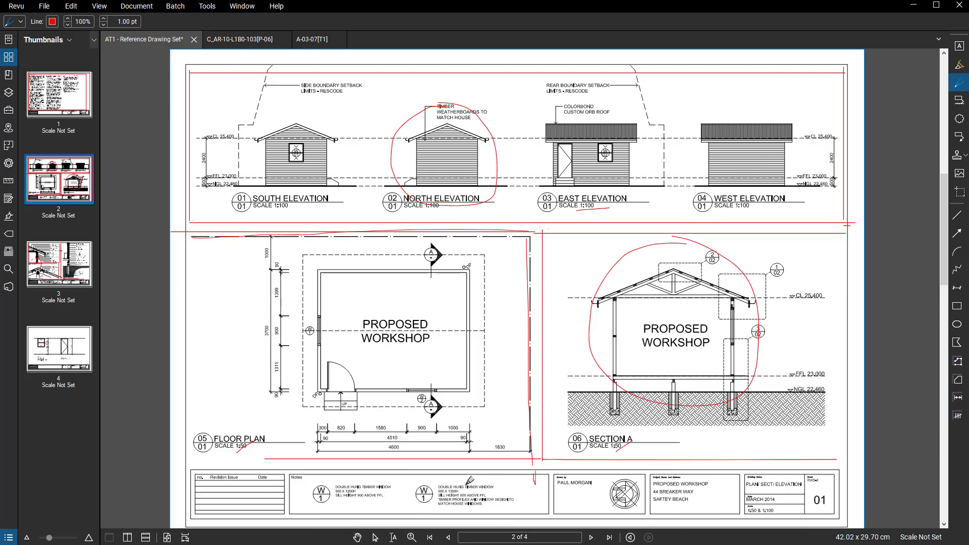
pyautogui.moveTo(473, 479)
pyautogui.mouseDown()
pyautogui.moveTo(307, 486)
pyautogui.moveTo(475, 483)
pyautogui.mouseUp()
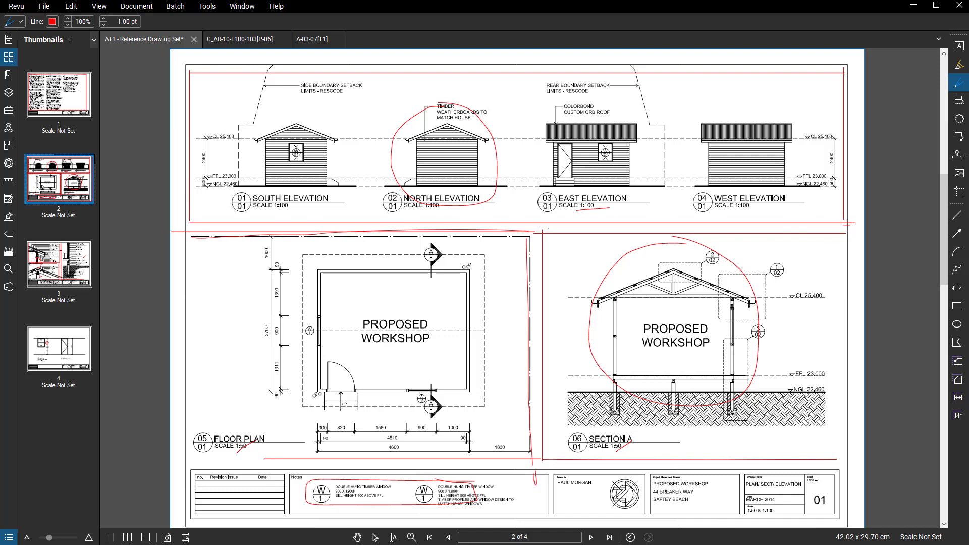
# Switch back to AutoCAD, zoom the SECTION A viewport out to find the section drawing, and return to paper space.
pyautogui.hotkey('alt', 'Tab')
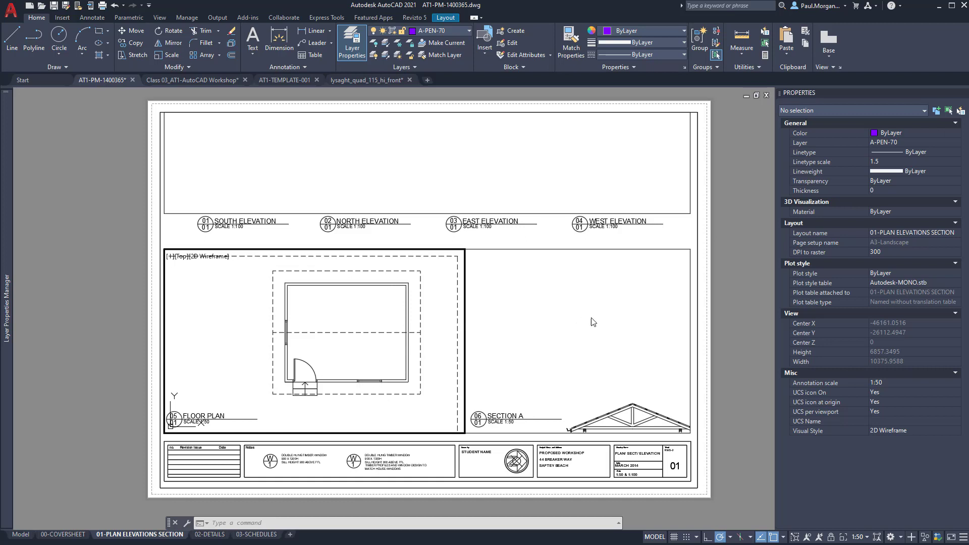
pyautogui.doubleClick(588, 350)
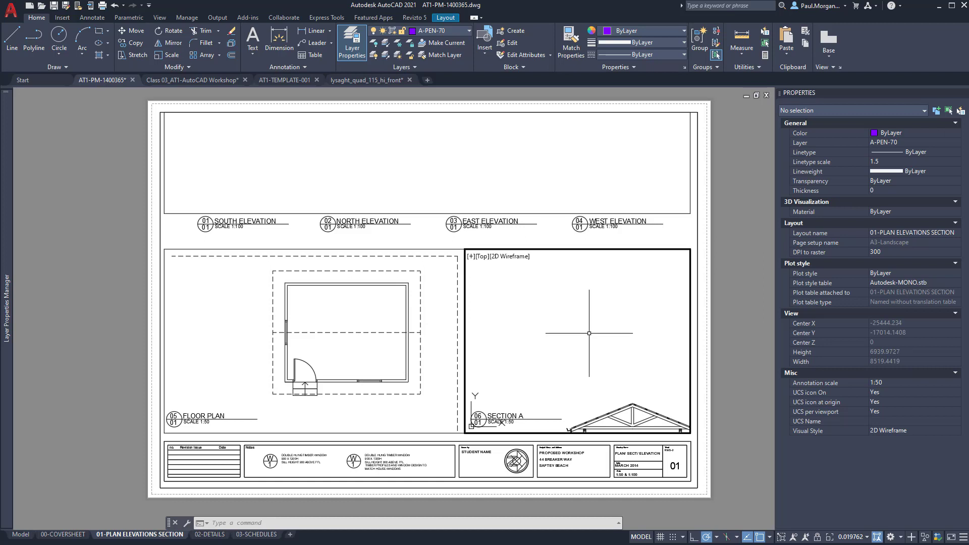
pyautogui.click(494, 188)
pyautogui.click(535, 311)
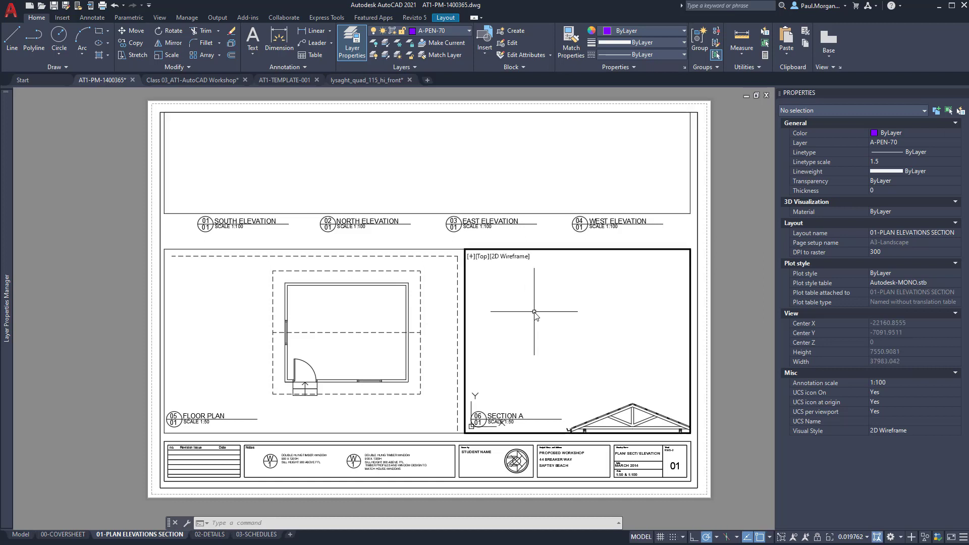
pyautogui.scroll(-2, 578, 342)
pyautogui.scroll(-4, 578, 342)
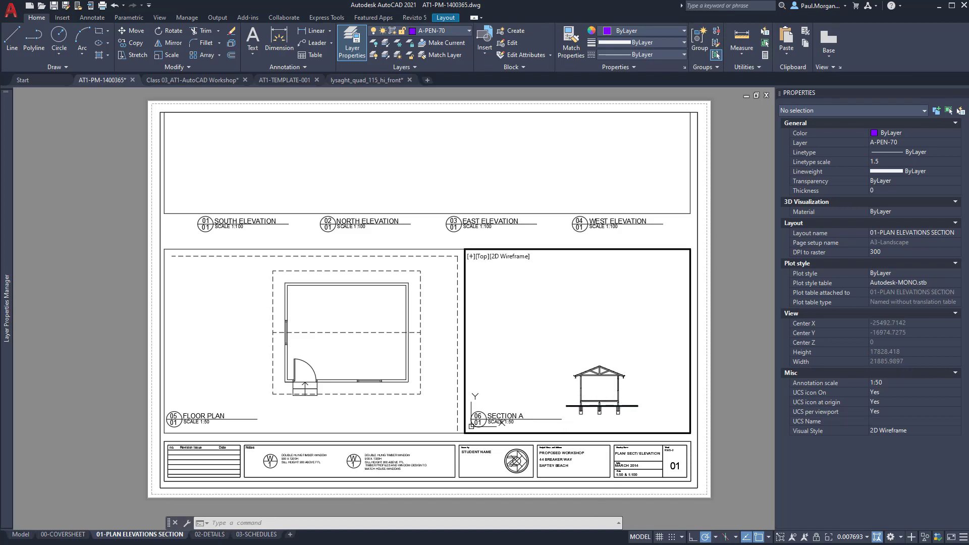
pyautogui.click(640, 537)
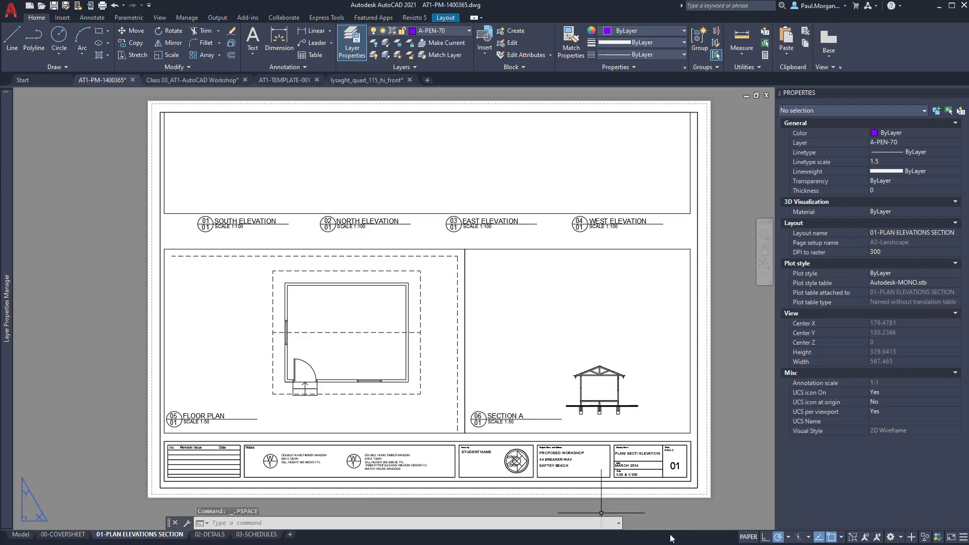
# Set the SECTION A viewport scale to 1:50, centre the section drawing in it and return to paper space.
pyautogui.scroll(-2, 528, 374)
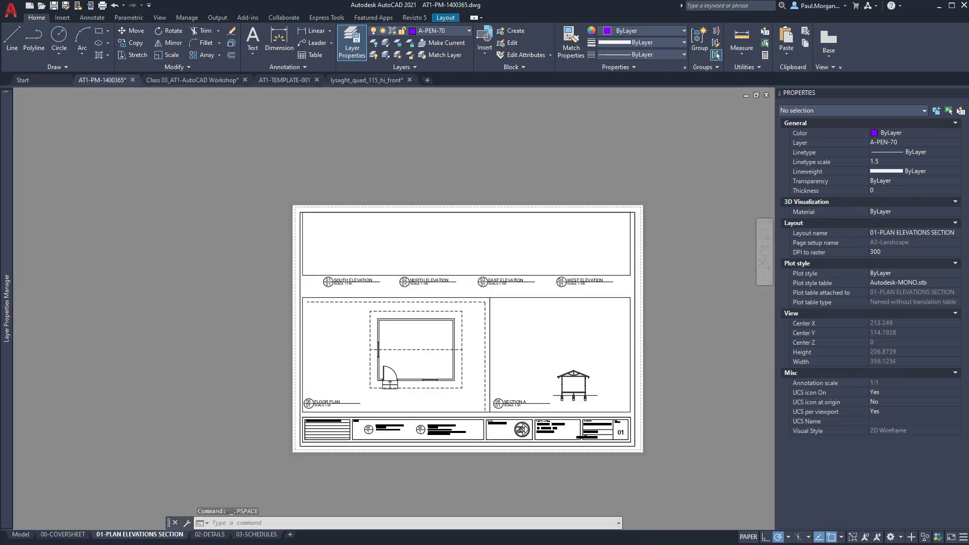
pyautogui.scroll(4, 527, 371)
pyautogui.scroll(-2, 530, 372)
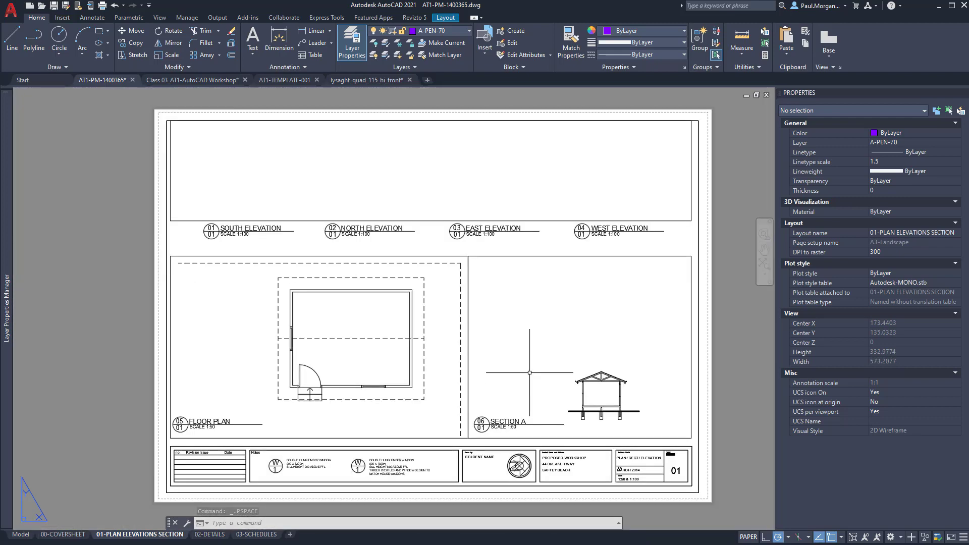
pyautogui.doubleClick(619, 329)
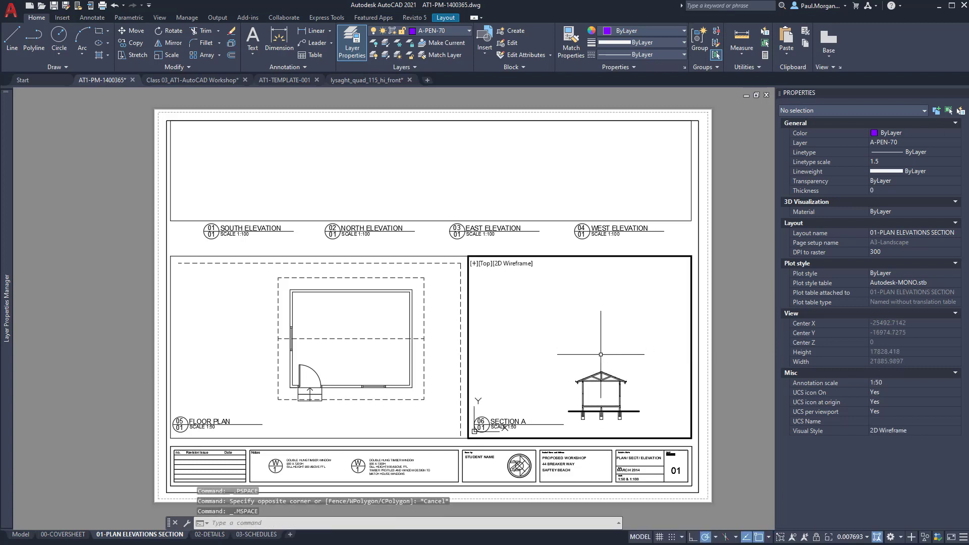
pyautogui.moveTo(604, 360); pyautogui.dragTo(569, 288, button='middle')
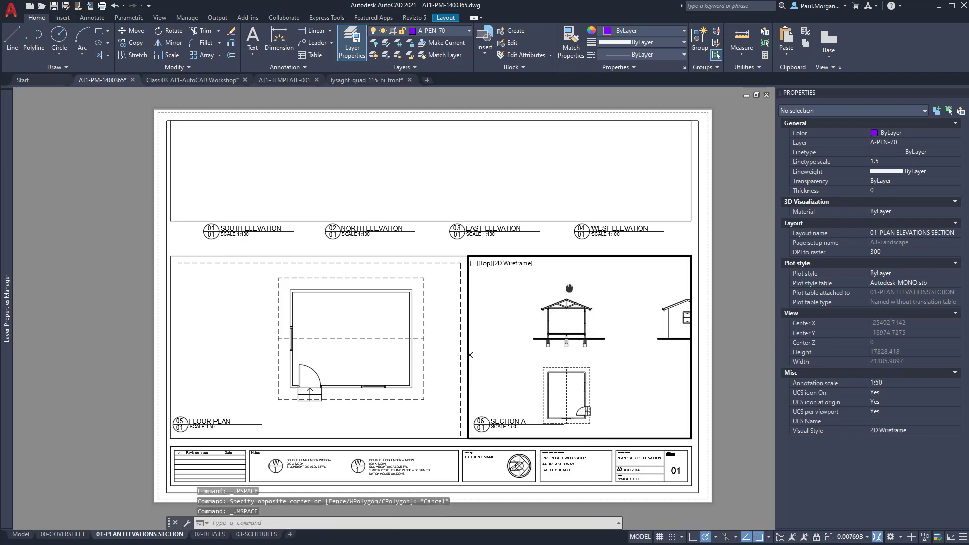
pyautogui.click(852, 536)
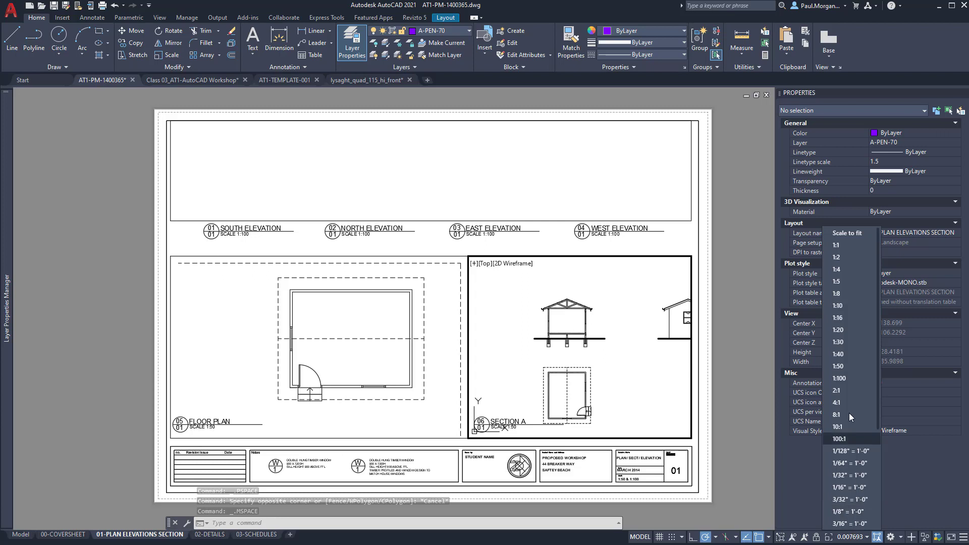
pyautogui.click(839, 366)
pyautogui.moveTo(547, 319); pyautogui.dragTo(577, 386, button='middle')
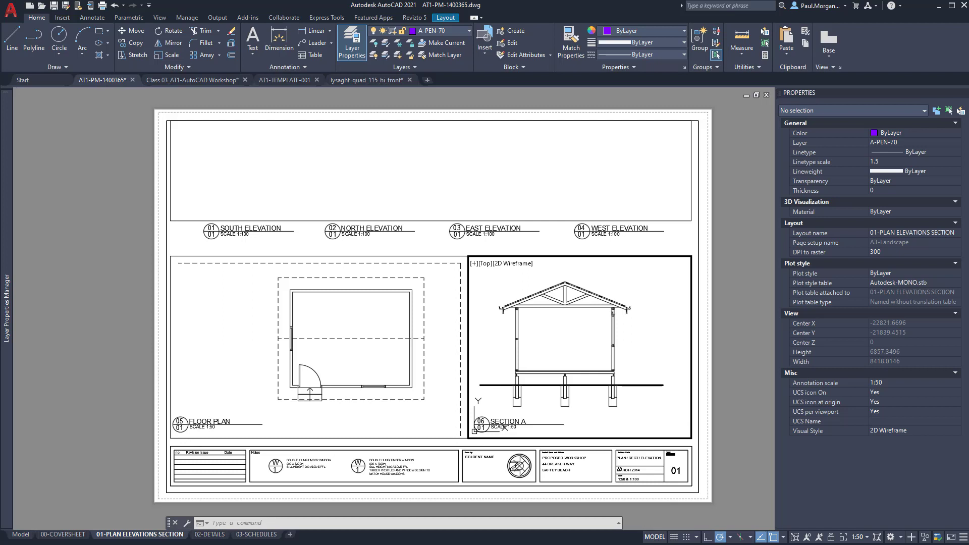
pyautogui.doubleClick(704, 246)
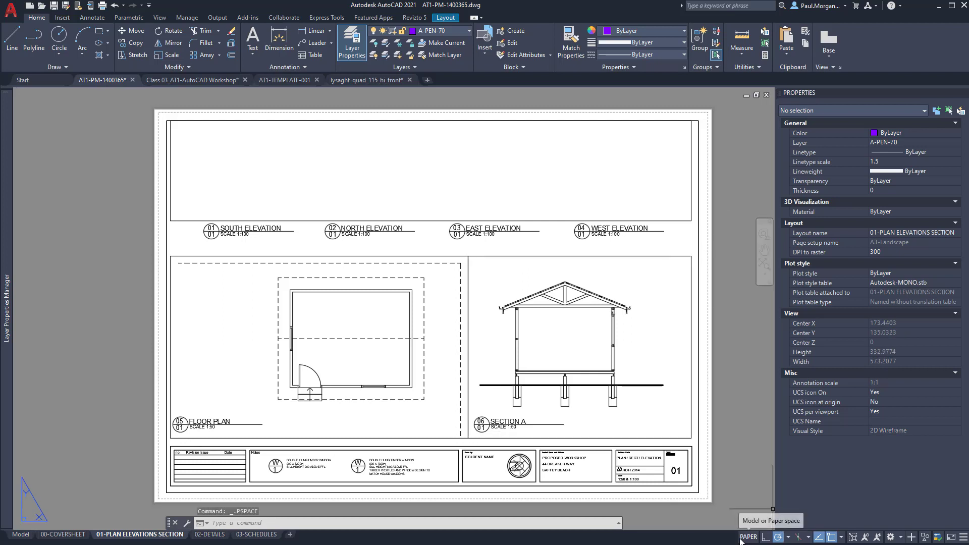
# Frame the four elevations above their titles in the elevations viewport and set its scale to 1:100.
pyautogui.scroll(-6, 591, 360)
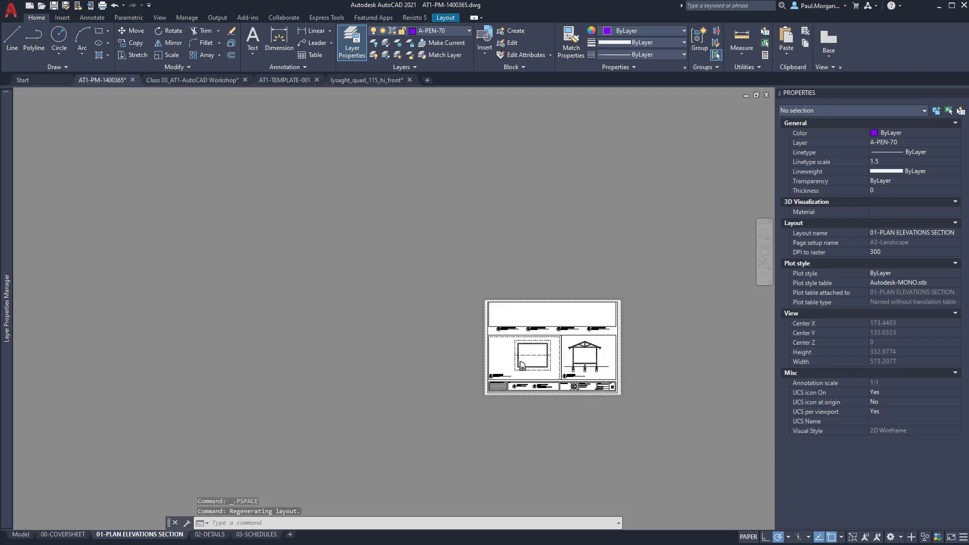
pyautogui.scroll(6, 591, 361)
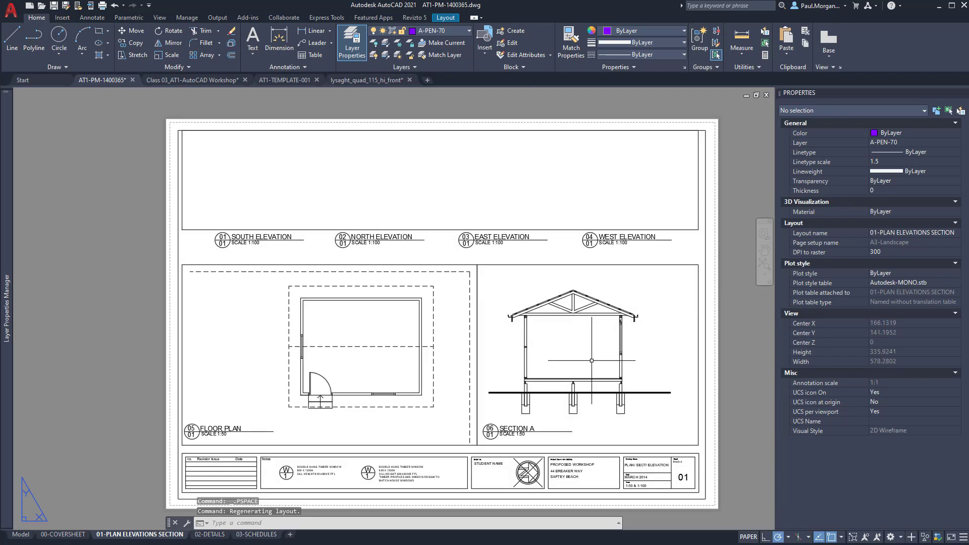
pyautogui.doubleClick(518, 151)
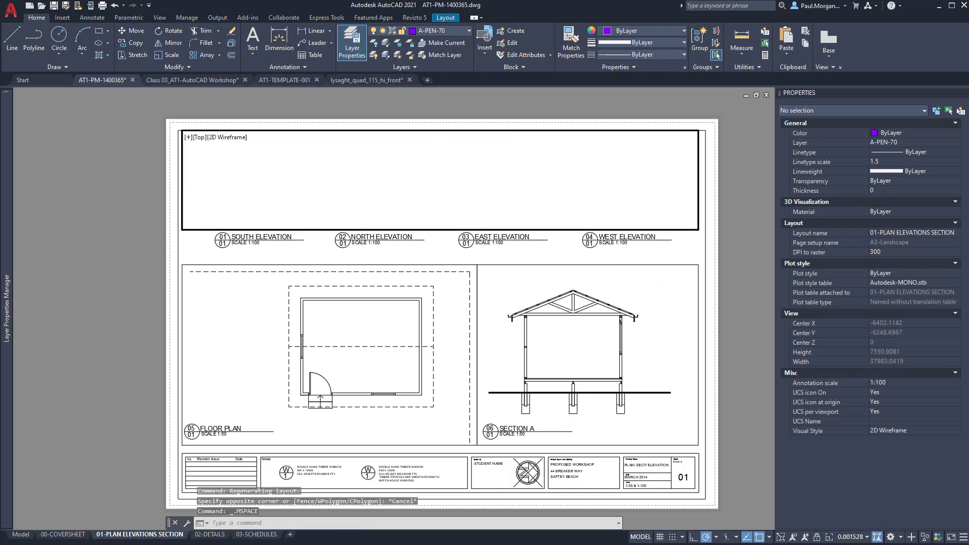
pyautogui.scroll(-5, 473, 200)
pyautogui.moveTo(473, 200); pyautogui.dragTo(466, 187, button='middle')
pyautogui.scroll(6, 465, 180)
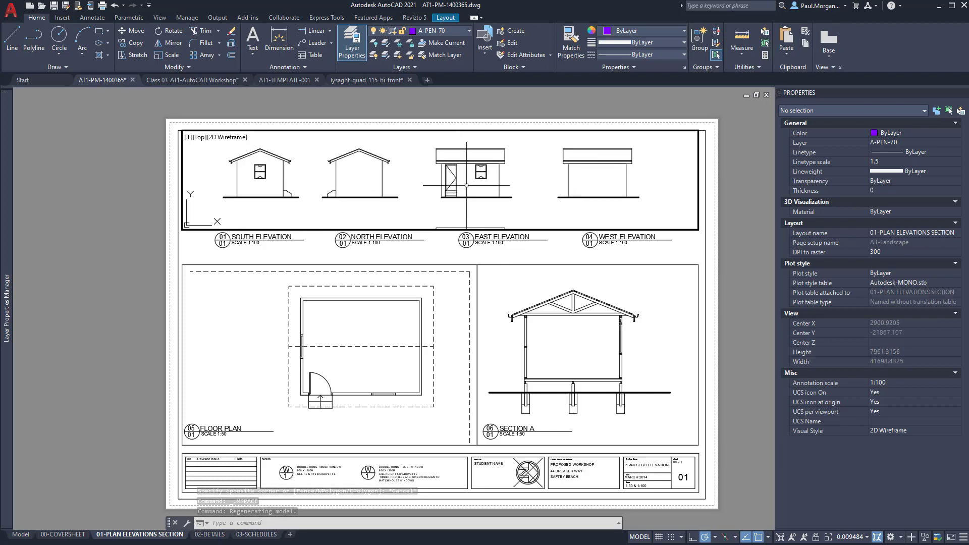
pyautogui.click(847, 537)
pyautogui.click(847, 382)
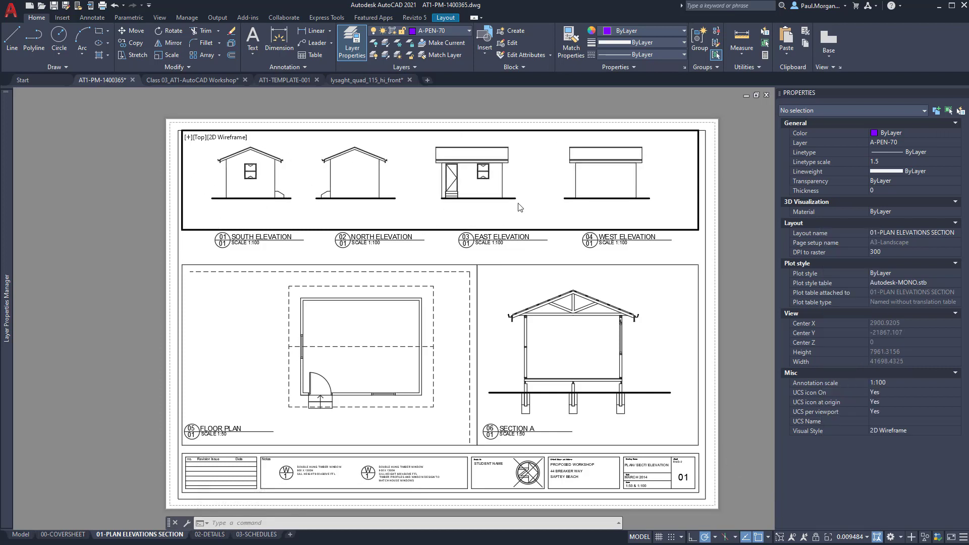
# Switch to Revu and draw vertical red lines along the South Elevation's left wall and the West Elevation's right roof edge.
pyautogui.moveTo(519, 206); pyautogui.dragTo(525, 194, button='middle')
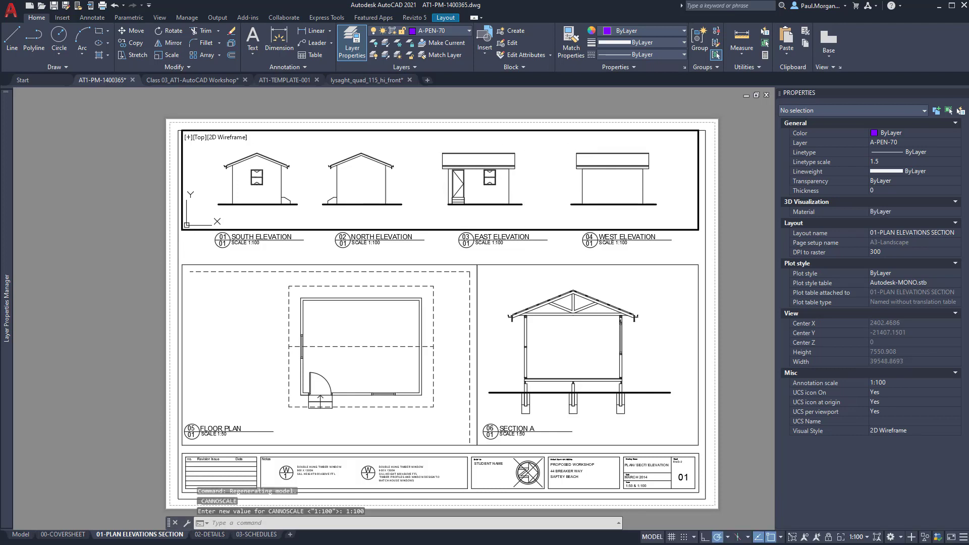
pyautogui.hotkey('alt', 'Tab')
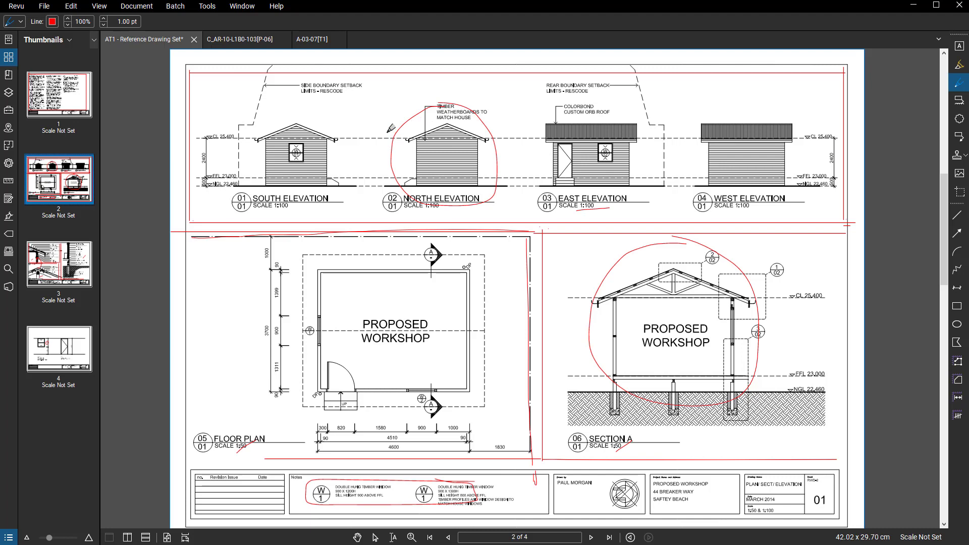
pyautogui.scroll(2, 269, 130)
pyautogui.moveTo(269, 130); pyautogui.dragTo(270, 207, button='middle')
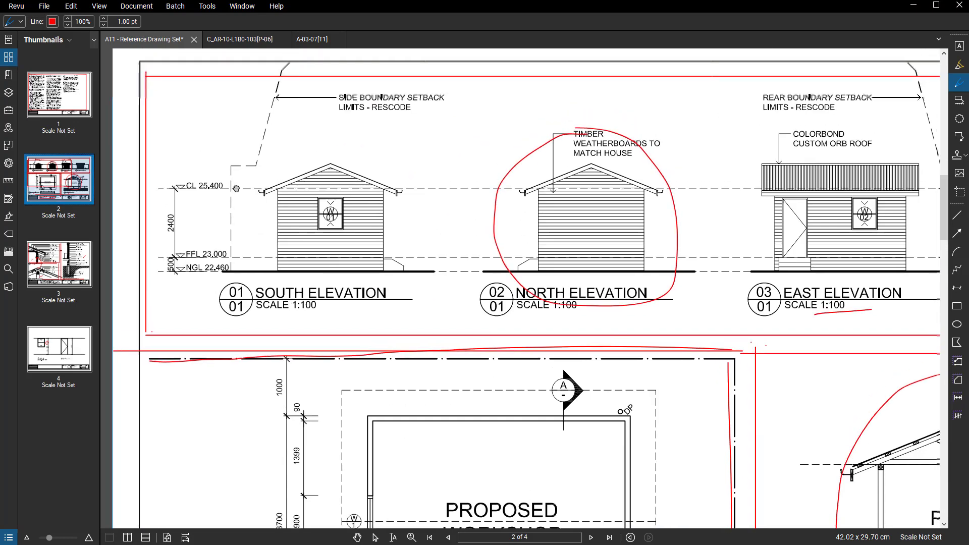
pyautogui.moveTo(279, 147); pyautogui.dragTo(279, 303)
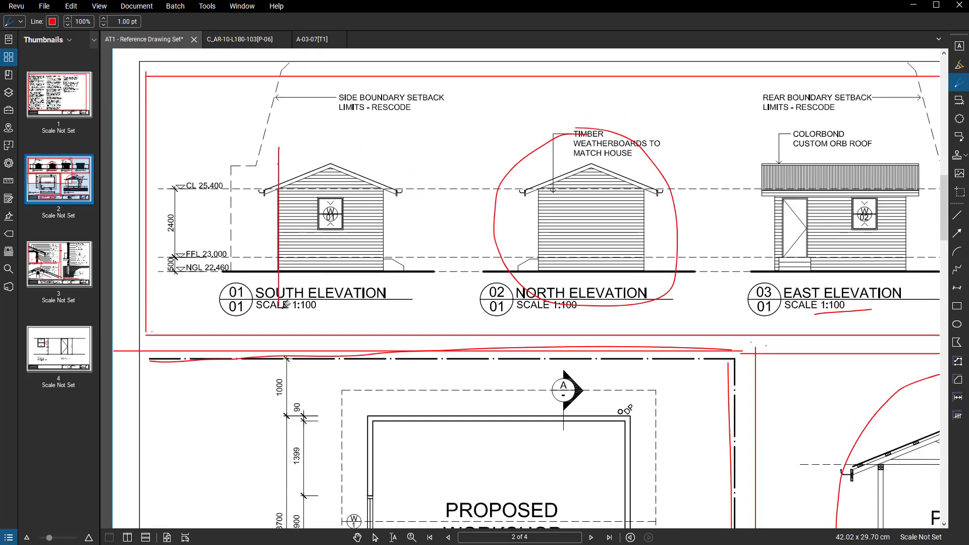
pyautogui.scroll(-3, 473, 261)
pyautogui.moveTo(674, 234); pyautogui.dragTo(608, 233, button='middle')
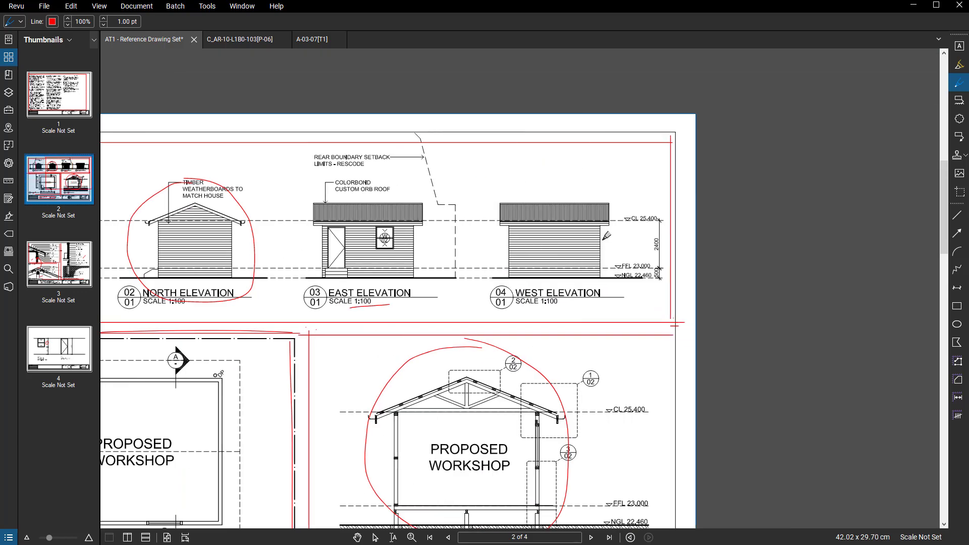
pyautogui.scroll(2, 612, 174)
pyautogui.moveTo(610, 174); pyautogui.dragTo(610, 341)
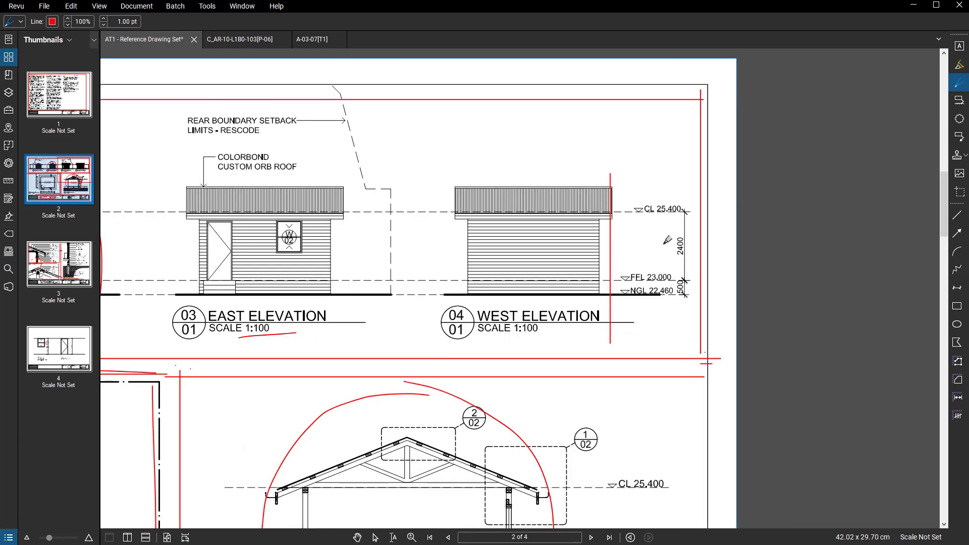
# Sketch a red dimension with a question mark between the West Elevation's roof edge and the red border line beside it.
pyautogui.scroll(3, 667, 240)
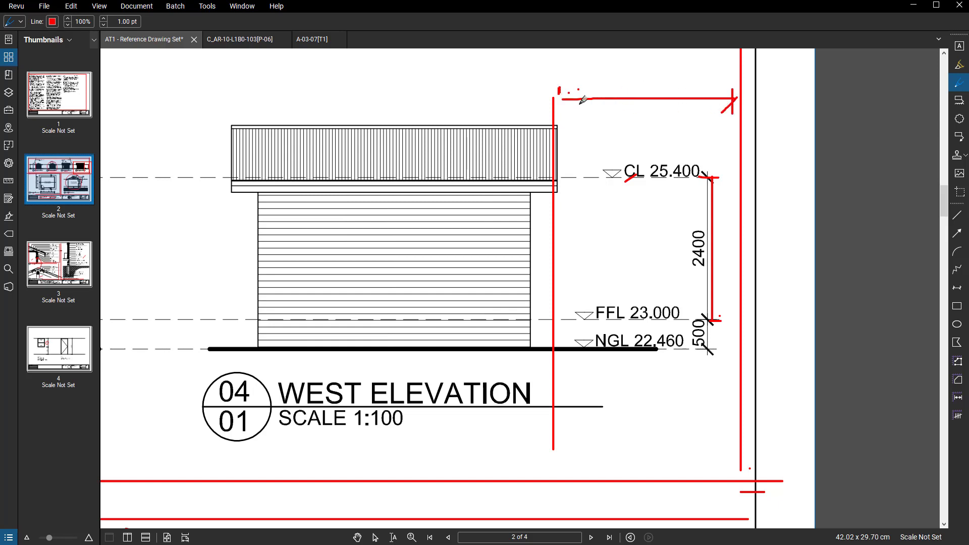
pyautogui.moveTo(560, 89); pyautogui.dragTo(571, 121)
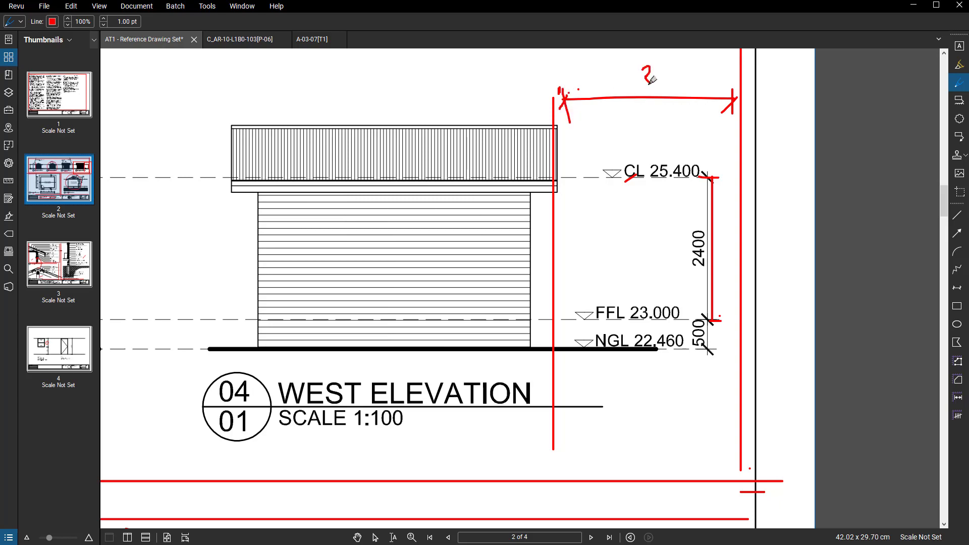
pyautogui.scroll(-6, 650, 81)
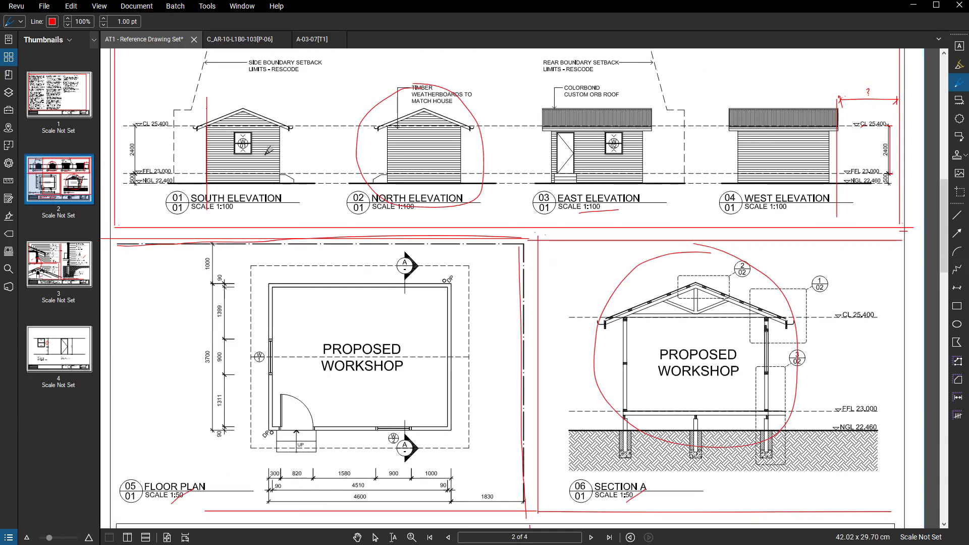
# Trace the South Elevation's side boundary setback in red and sketch a vertical dimension down from the upper border line beside it.
pyautogui.moveTo(105, 123); pyautogui.dragTo(224, 127, button='middle')
pyautogui.moveTo(356, 164); pyautogui.dragTo(344, 194, button='middle')
pyautogui.scroll(2, 330, 122)
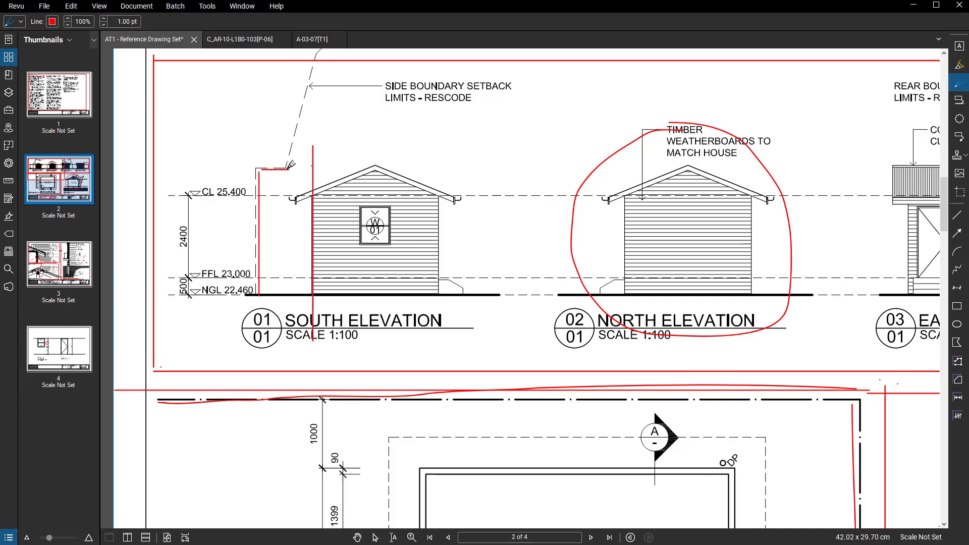
pyautogui.scroll(-1, 356, 117)
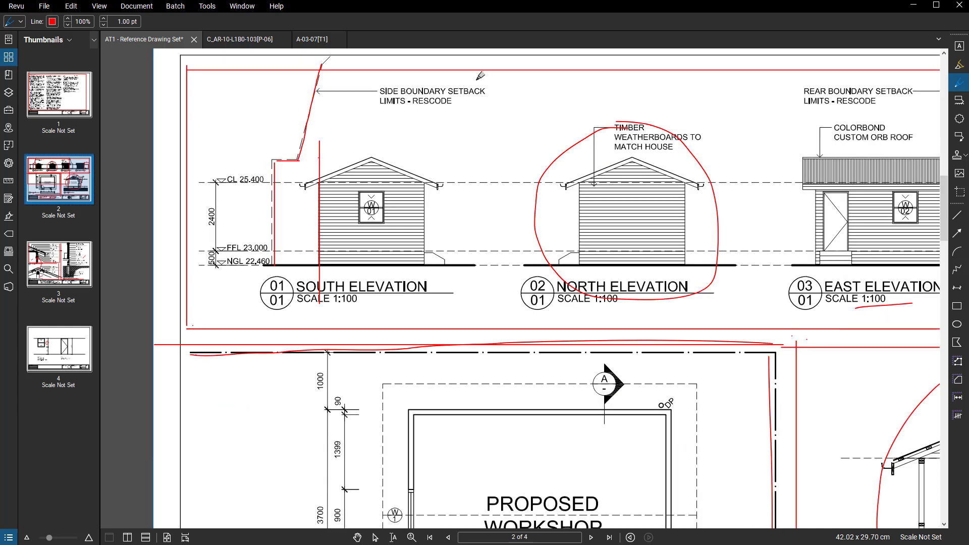
pyautogui.moveTo(467, 70); pyautogui.dragTo(500, 143)
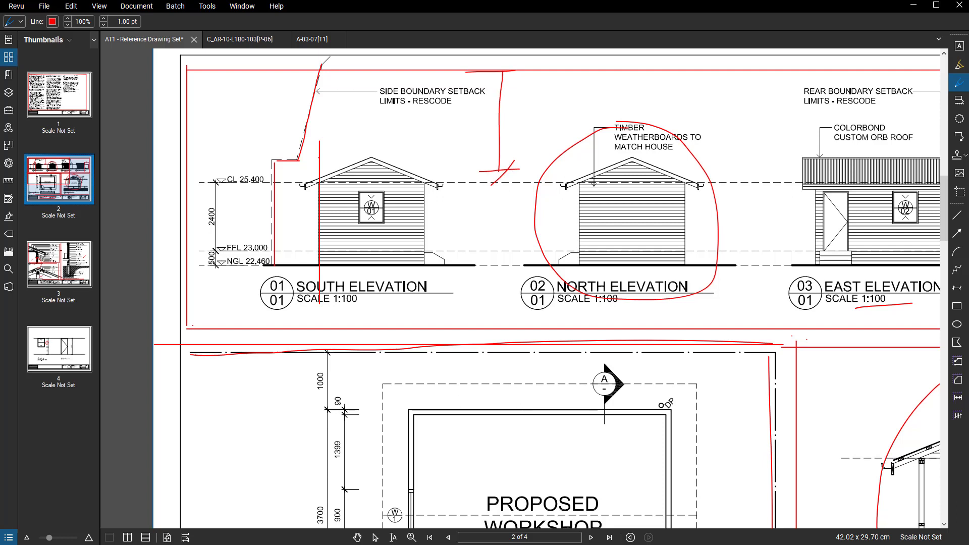
# Switch back to AutoCAD, shift the elevations closer to their titles in the viewport and return to paper space.
pyautogui.hotkey('alt', 'Tab')
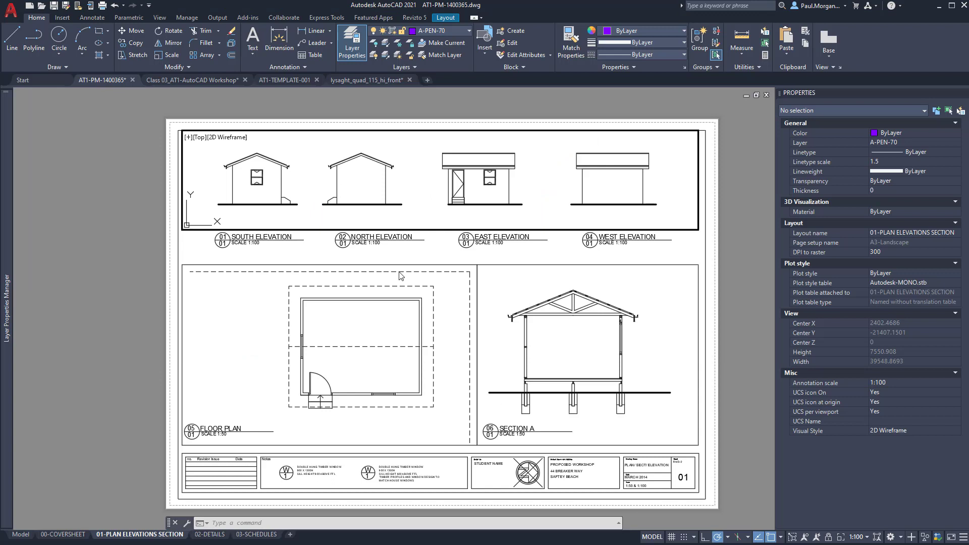
pyautogui.click(388, 223)
pyautogui.click(428, 191)
pyautogui.moveTo(427, 182); pyautogui.dragTo(428, 194, button='middle')
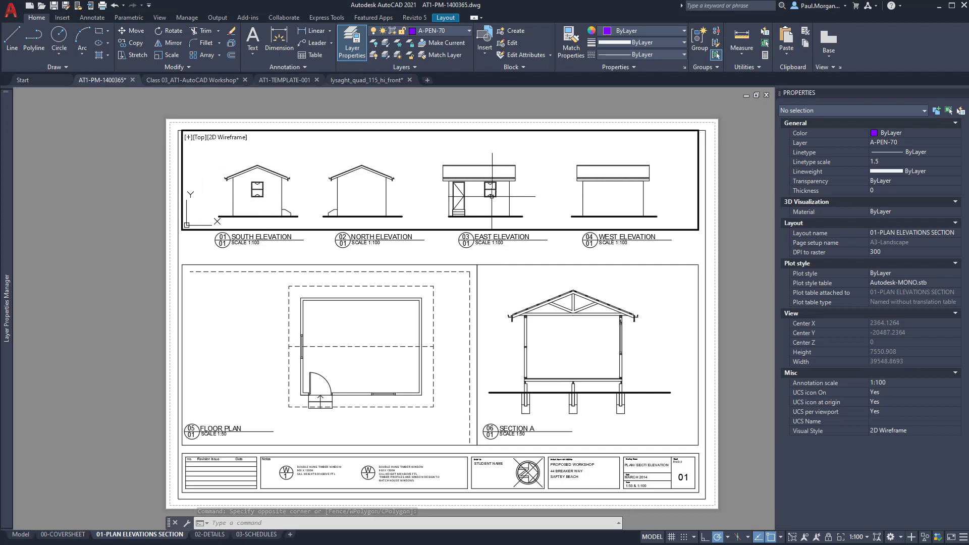
pyautogui.moveTo(492, 197); pyautogui.dragTo(496, 193, button='middle')
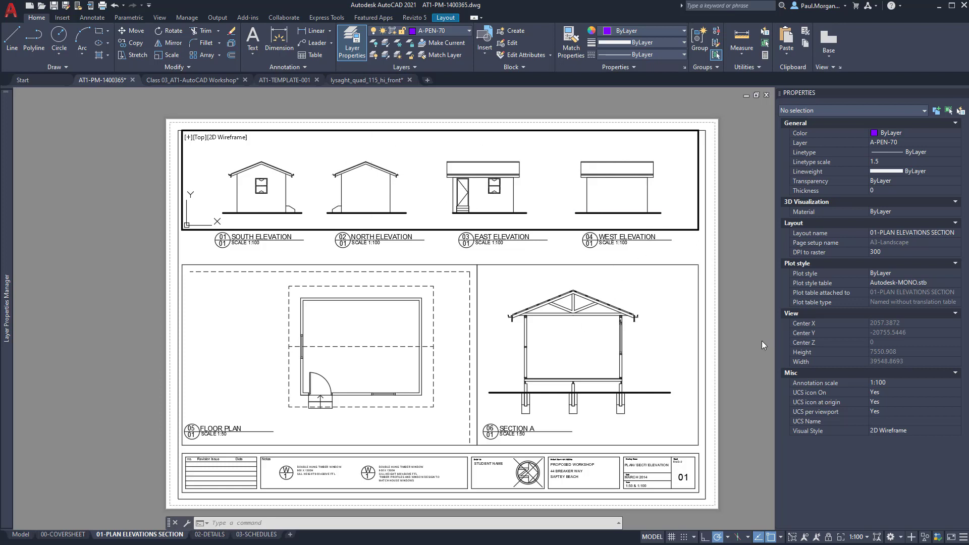
pyautogui.click(652, 538)
pyautogui.scroll(-2, 661, 423)
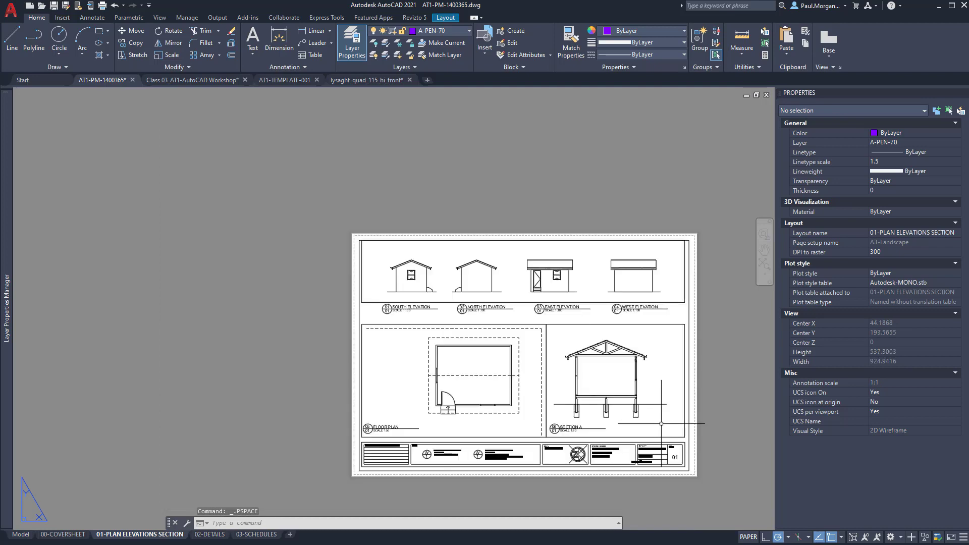
pyautogui.scroll(2, 661, 423)
pyautogui.moveTo(529, 405); pyautogui.dragTo(520, 399, button='middle')
# Check how the elevations are spaced in model space and return to the 01-PLAN ELEVATIONS SECTION layout.
pyautogui.click(20, 535)
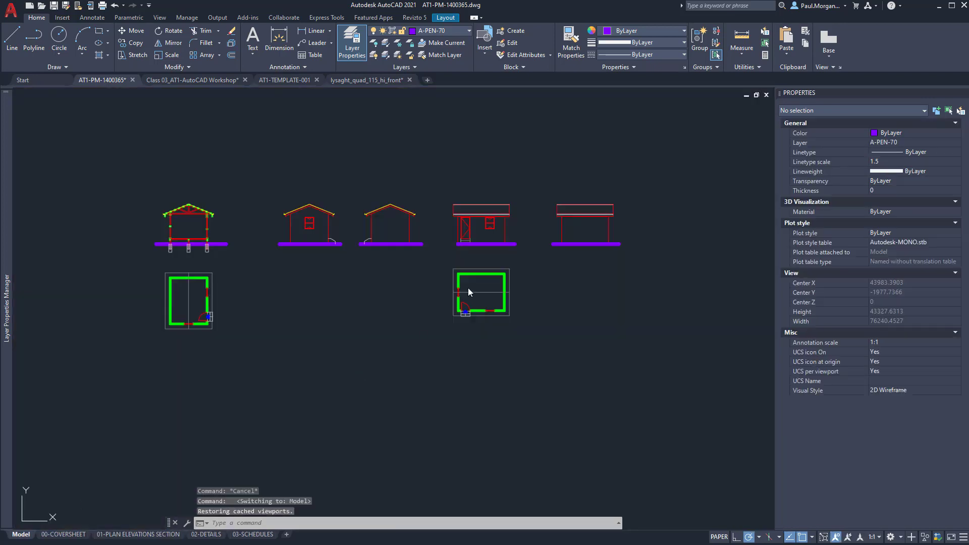
pyautogui.scroll(3, 331, 232)
pyautogui.scroll(-2, 355, 244)
pyautogui.moveTo(431, 248); pyautogui.dragTo(273, 258, button='middle')
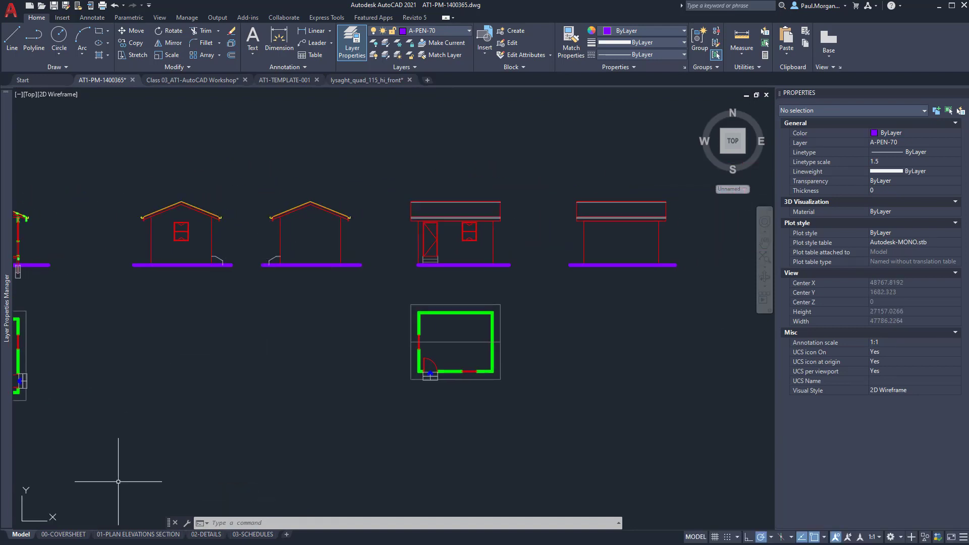
pyautogui.click(132, 534)
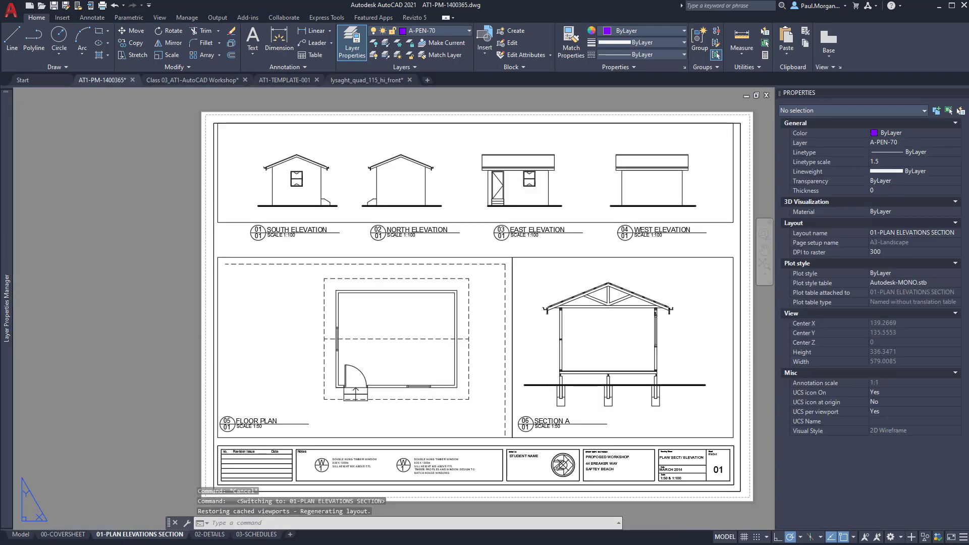
# Activate the elevations viewport and draw a vertical line just inside its right edge, beyond the West Elevation.
pyautogui.doubleClick(445, 166)
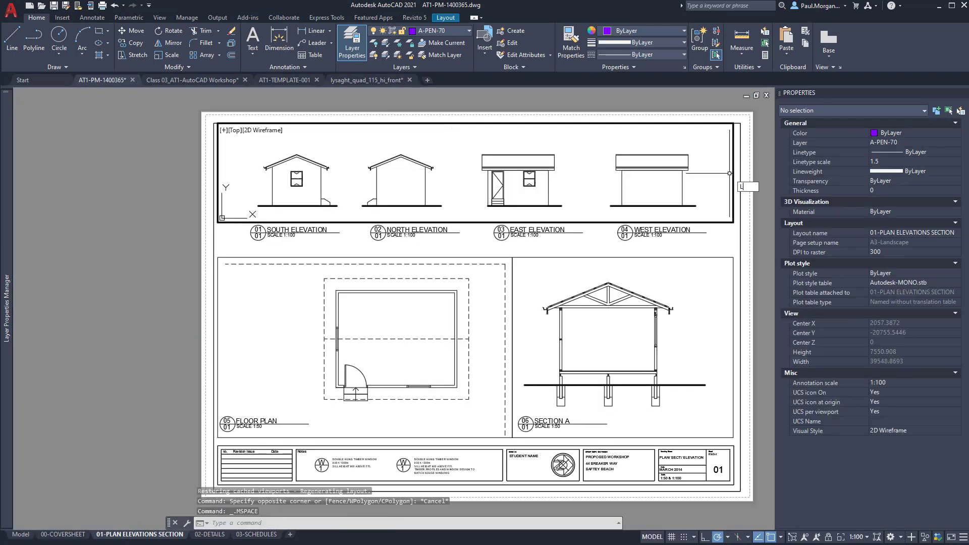
pyautogui.press('Return')
pyautogui.click(728, 134)
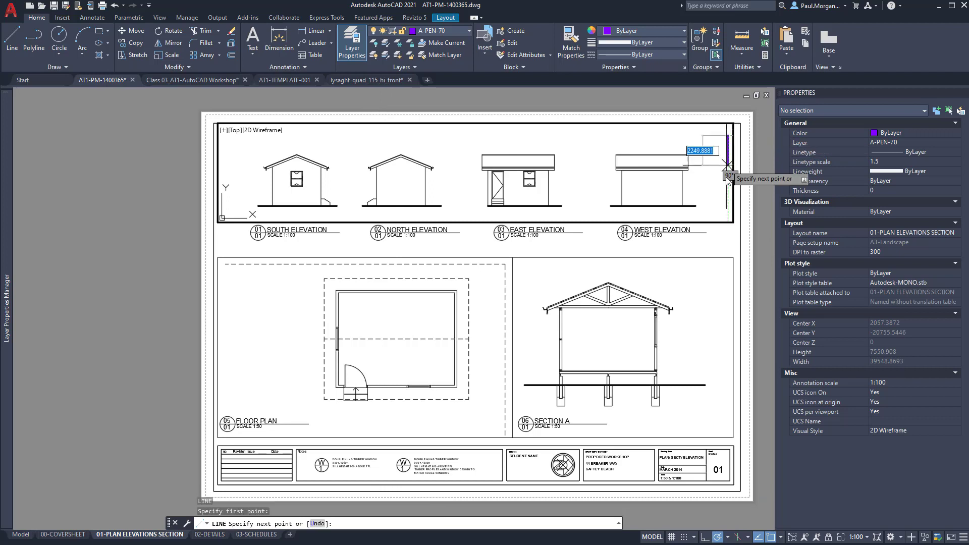
pyautogui.click(727, 207)
pyautogui.press('Escape')
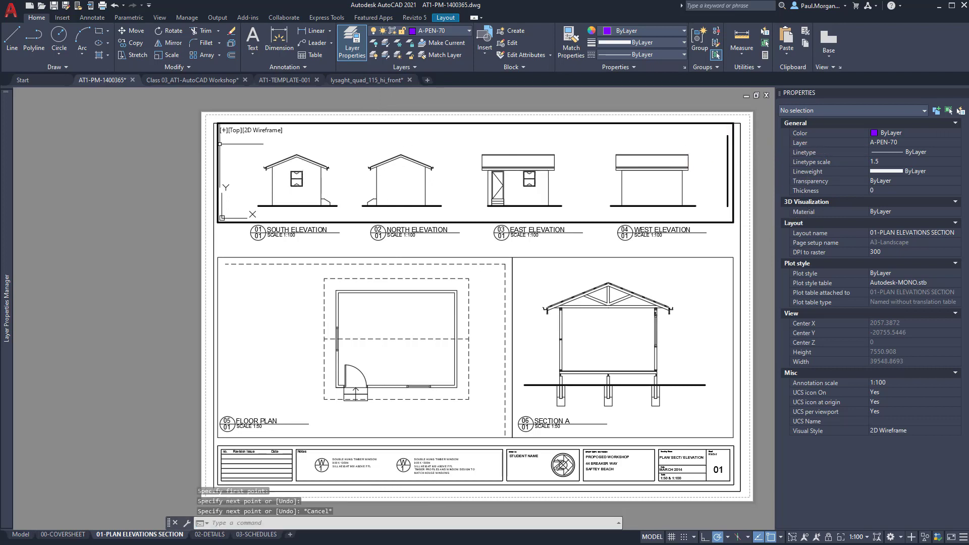
# Draw a vertical line about 5380 mm long just inside the elevations viewport's left edge and return to paper space.
pyautogui.press('Return')
pyautogui.click(221, 136)
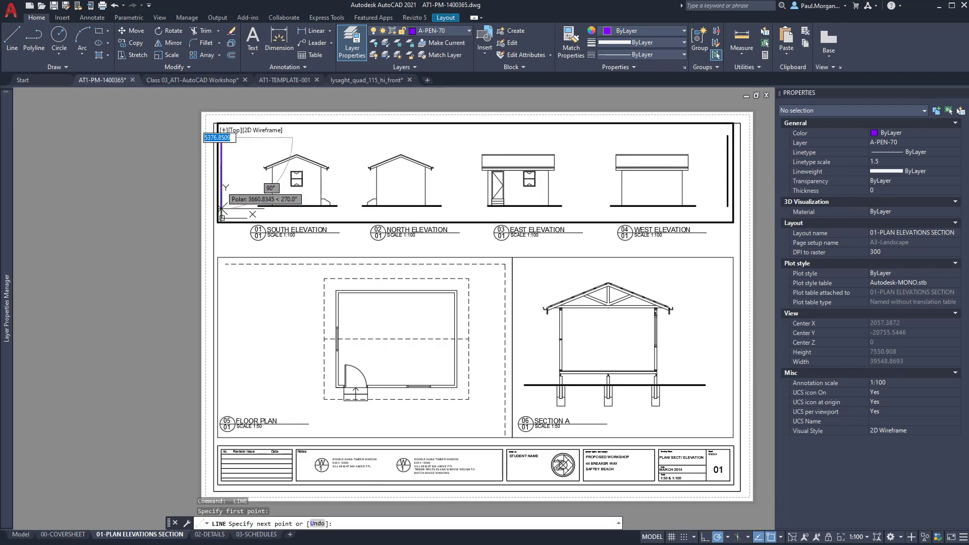
pyautogui.click(222, 207)
pyautogui.press('Escape')
pyautogui.press('Escape')
pyautogui.doubleClick(165, 321)
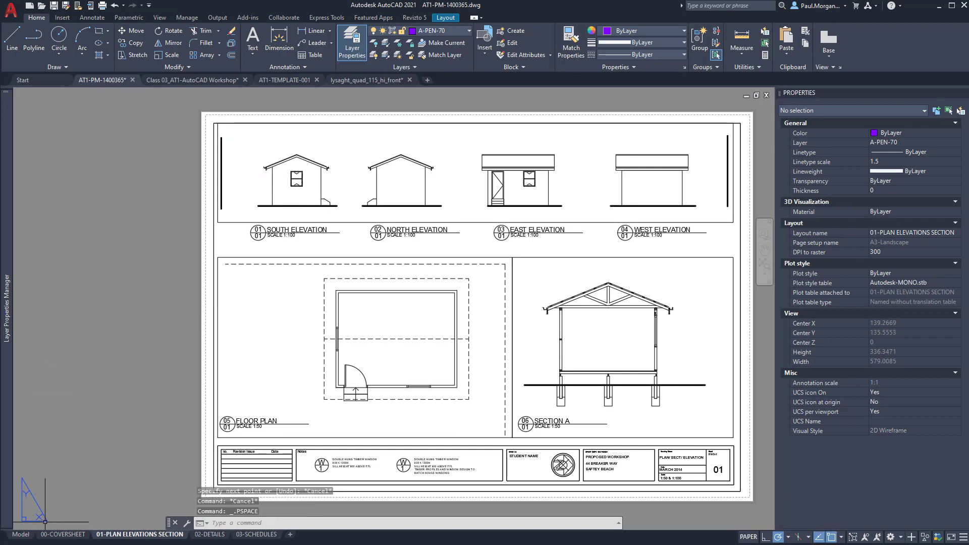
# Go to model space and turn on the Refferance Planes layer.
pyautogui.click(20, 534)
pyautogui.scroll(-2, 468, 216)
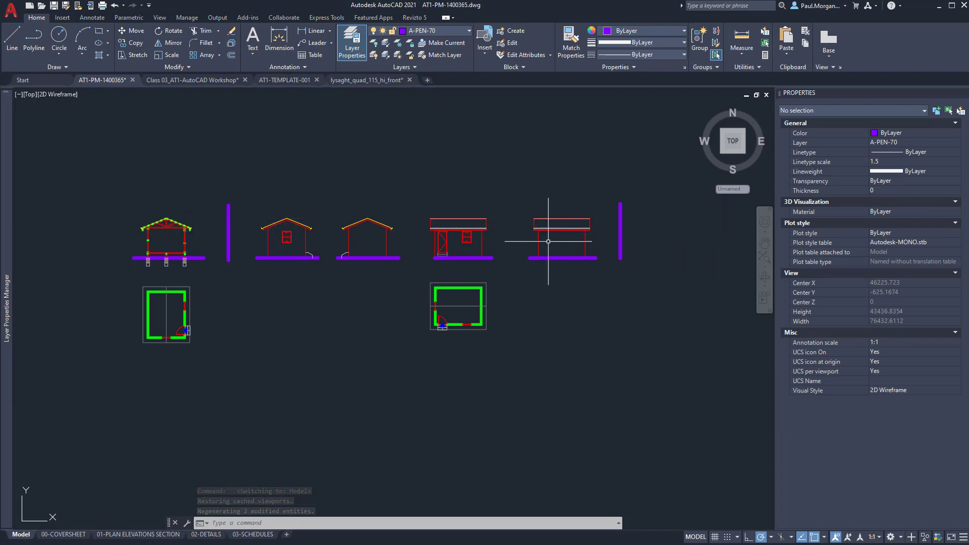
pyautogui.scroll(5, 130, 247)
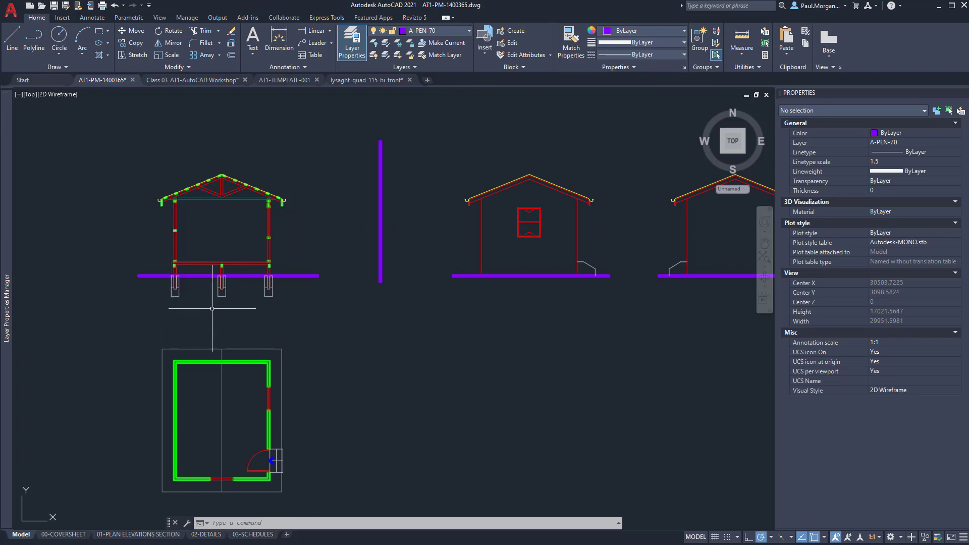
pyautogui.scroll(-4, 212, 251)
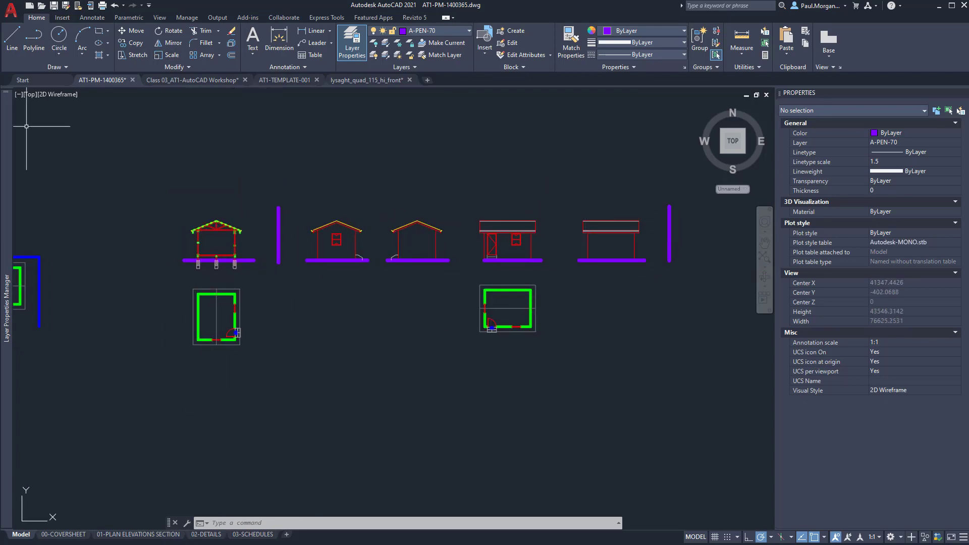
pyautogui.moveTo(8, 150)
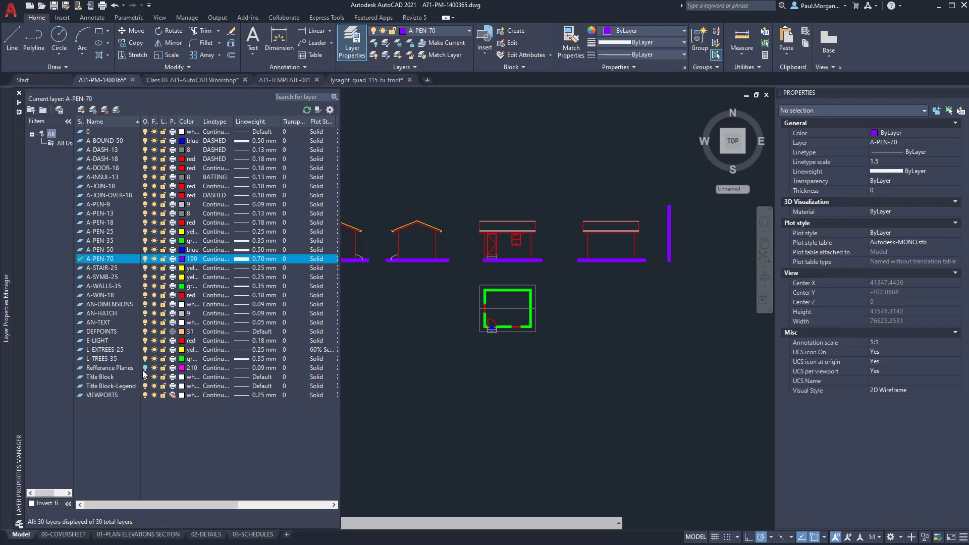
pyautogui.click(144, 368)
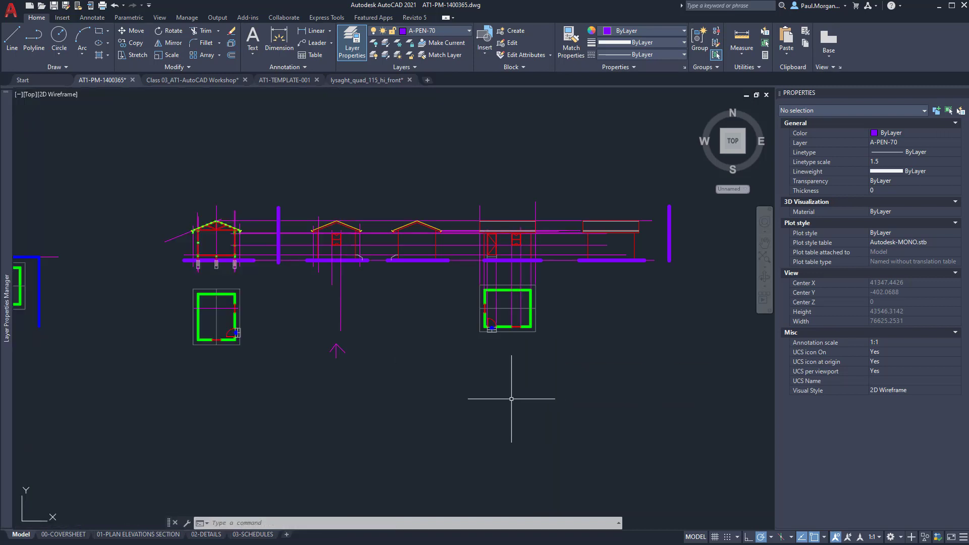
# Move the four elevations with their floor plan, guide lines and vertical limit lines horizontally to the right, away from the section.
pyautogui.click(675, 184)
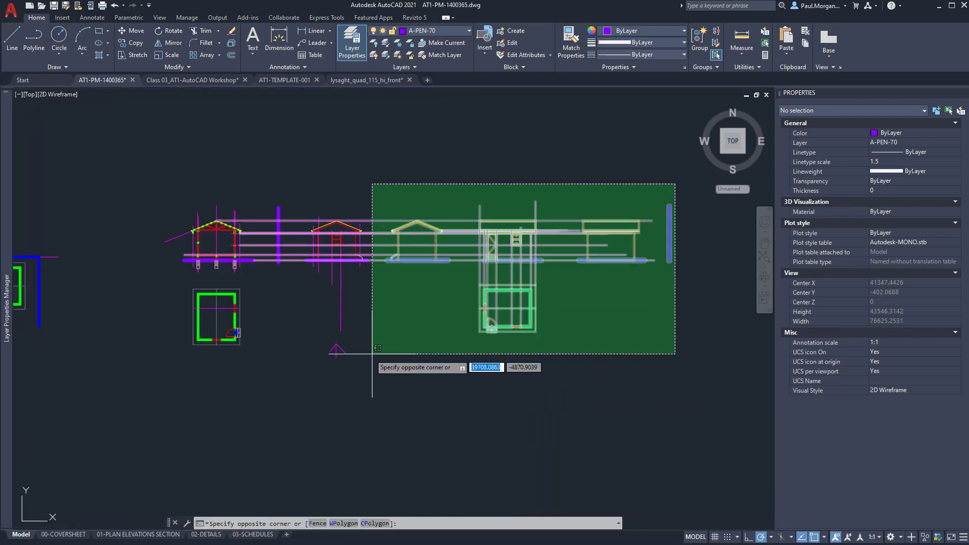
pyautogui.click(275, 372)
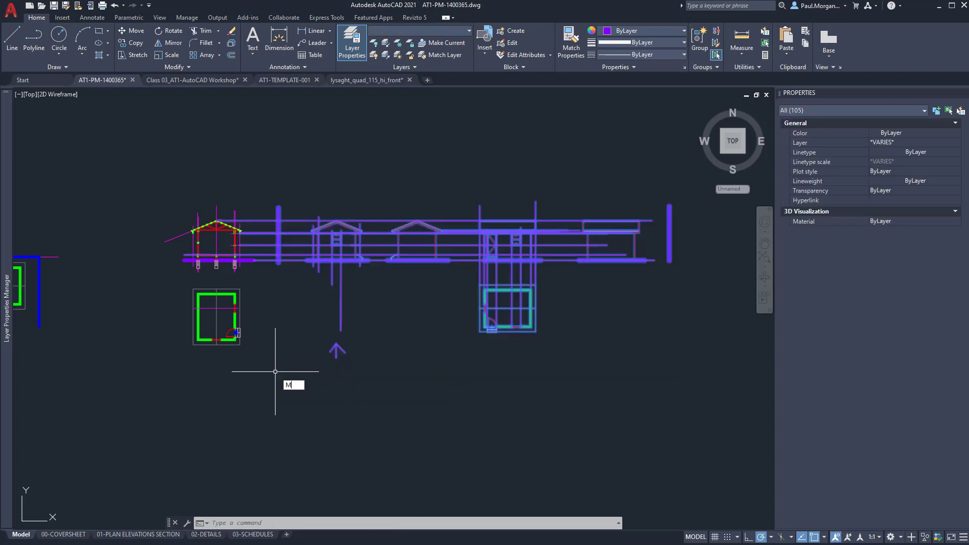
pyautogui.write('M')
pyautogui.press('Return')
pyautogui.click(420, 334)
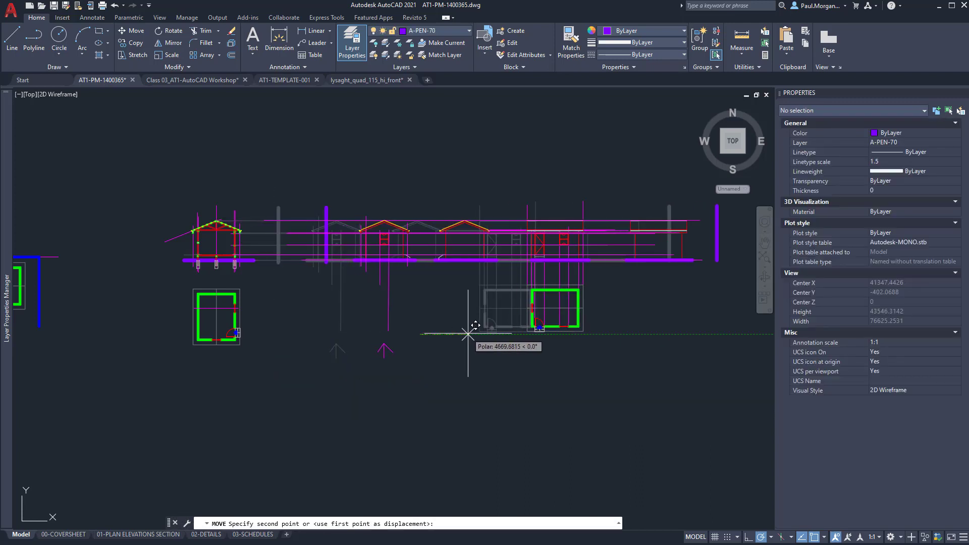
pyautogui.click(473, 333)
pyautogui.moveTo(526, 352); pyautogui.dragTo(426, 353, button='middle')
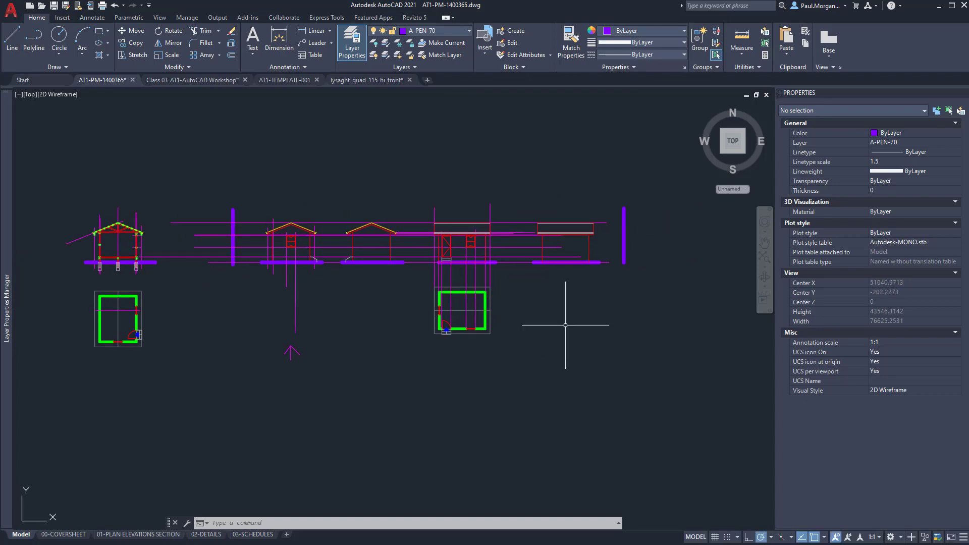
pyautogui.scroll(2, 533, 307)
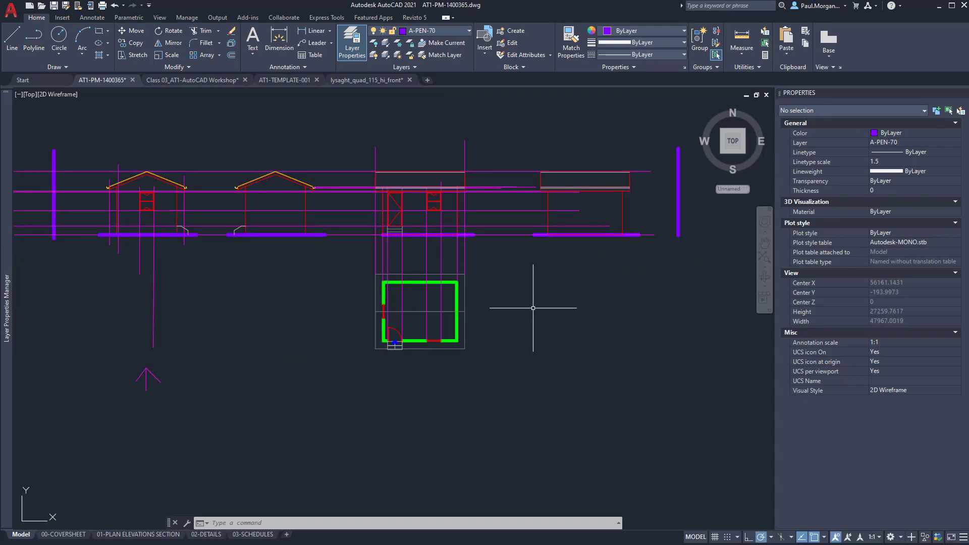
pyautogui.scroll(-2, 532, 307)
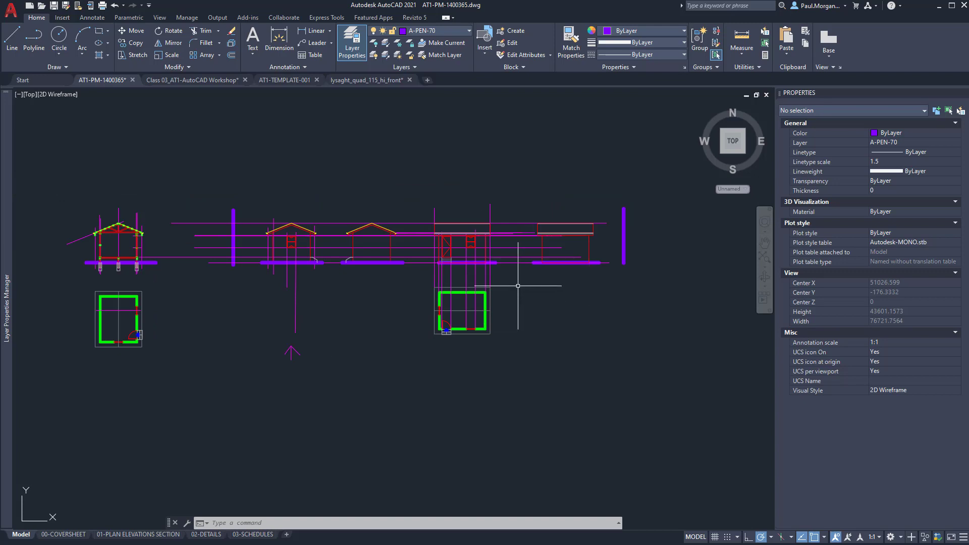
# Draw a vertical guide line about 6270 mm long from the top of the West Elevation's left wall down past the ground line.
pyautogui.scroll(2, 544, 241)
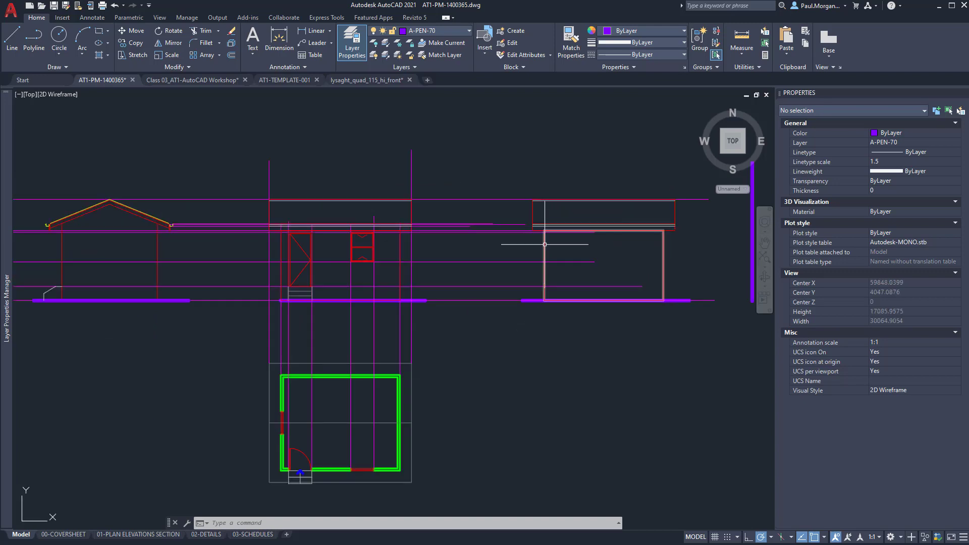
pyautogui.scroll(-2, 488, 263)
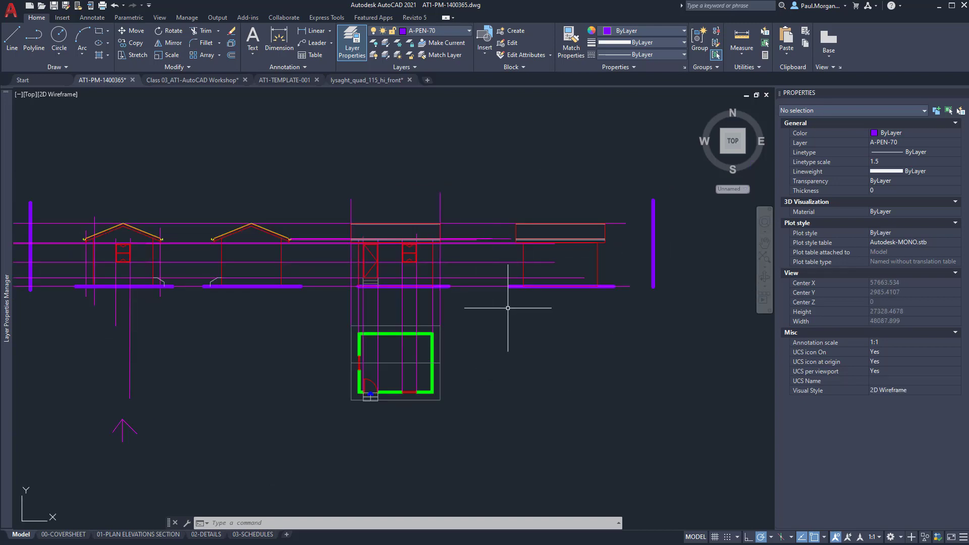
pyautogui.write('l')
pyautogui.press('Return')
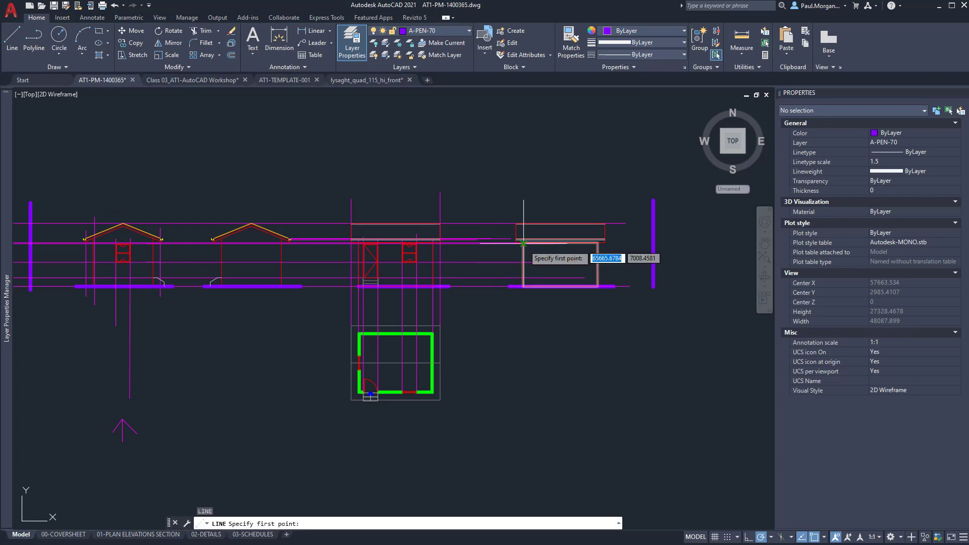
pyautogui.click(524, 244)
pyautogui.click(521, 345)
pyautogui.press('Escape')
pyautogui.press('Escape')
# Move the guide line 5000 mm horizontally to the left, toward the East Elevation.
pyautogui.click(551, 315)
pyautogui.click(491, 339)
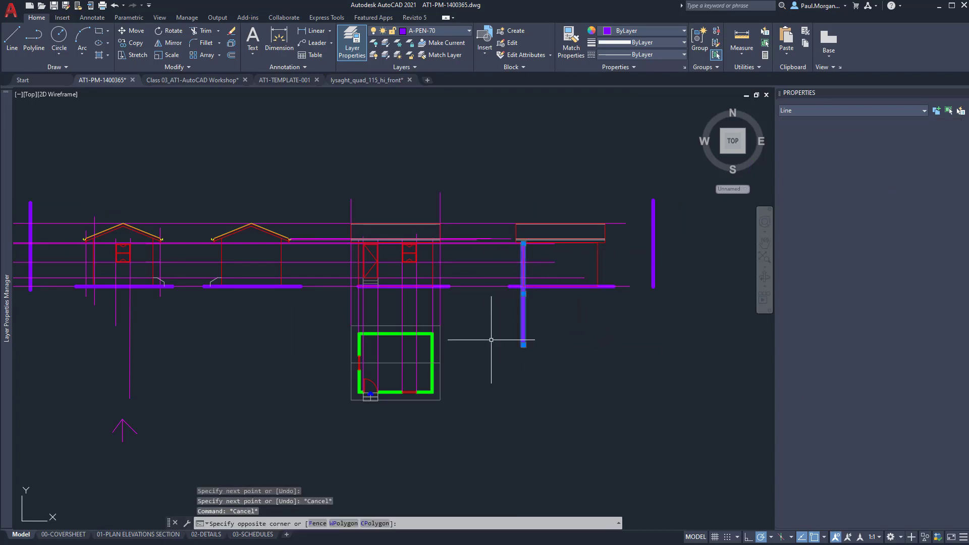
pyautogui.write('m')
pyautogui.press('Return')
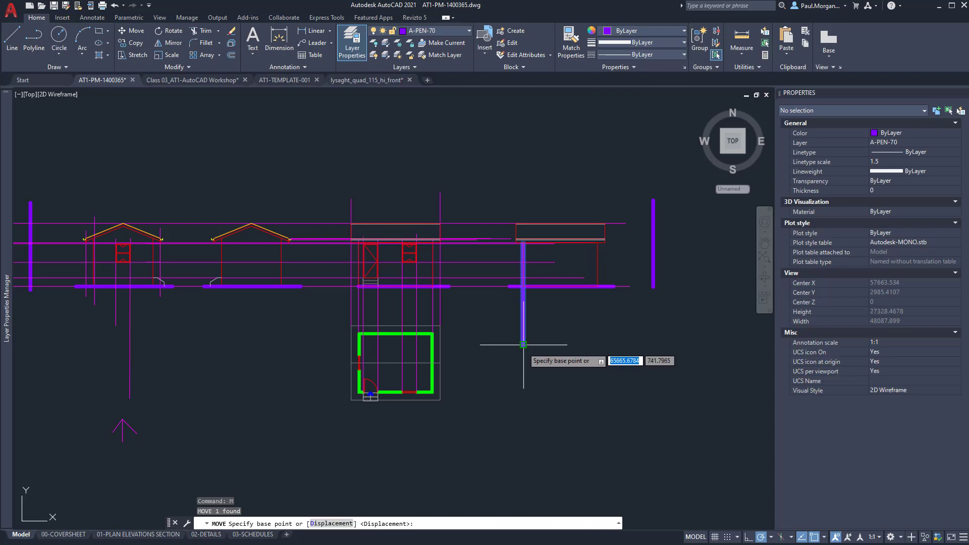
pyautogui.click(523, 345)
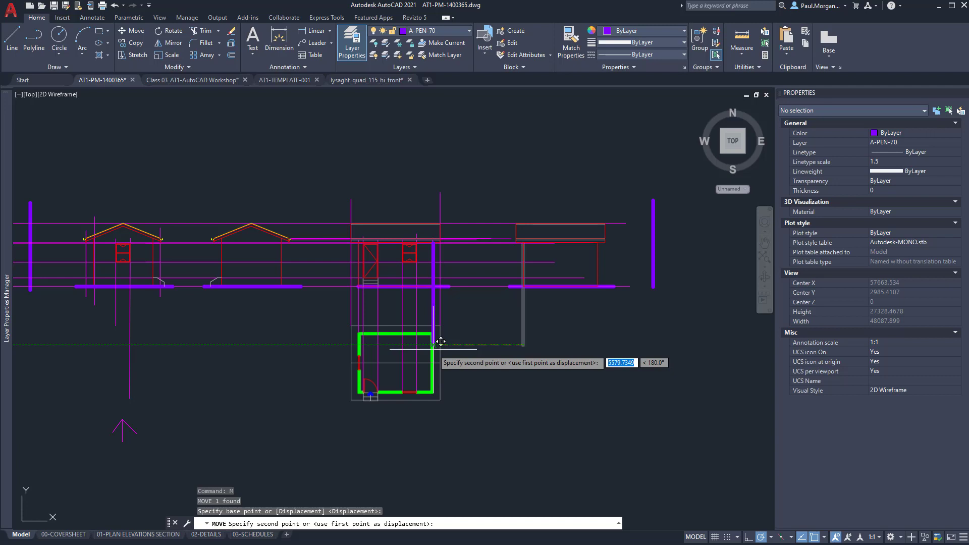
pyautogui.write('5000')
pyautogui.press('Return')
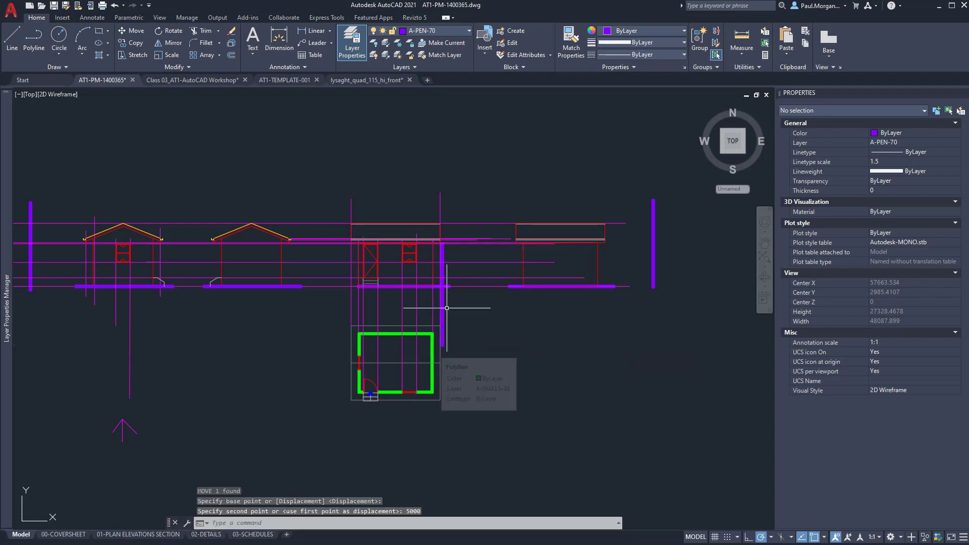
pyautogui.press('Escape')
pyautogui.press('Escape')
# Move the East Elevation and its floor plan, without the guide line, horizontally so the right wall meets the guide line.
pyautogui.scroll(2, 453, 260)
pyautogui.click(262, 173)
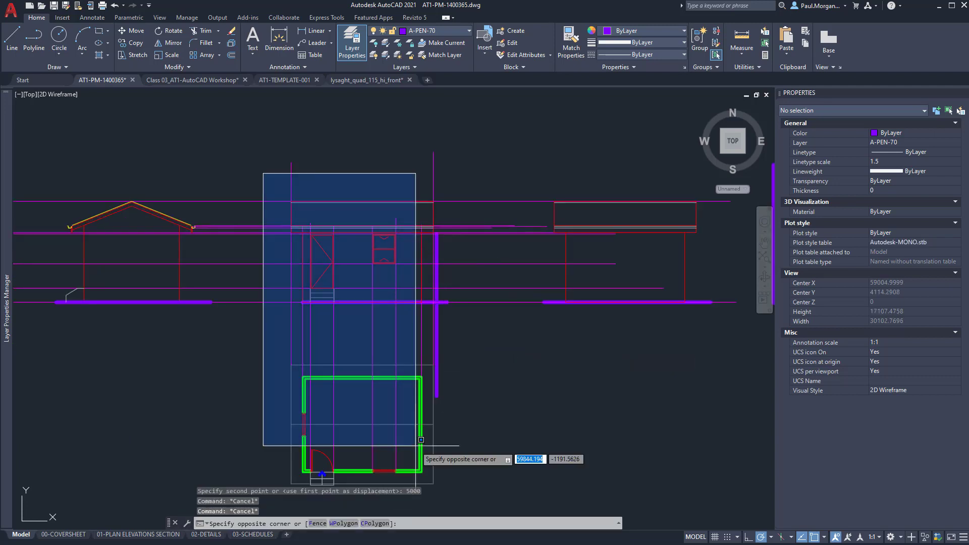
pyautogui.click(443, 503)
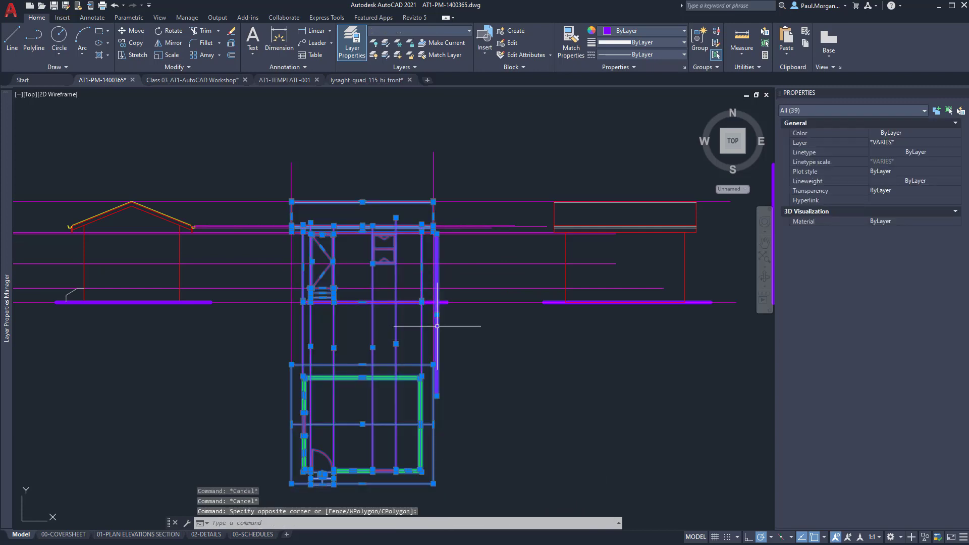
pyautogui.keyDown('shift'); pyautogui.click(437, 353); pyautogui.keyUp('shift')
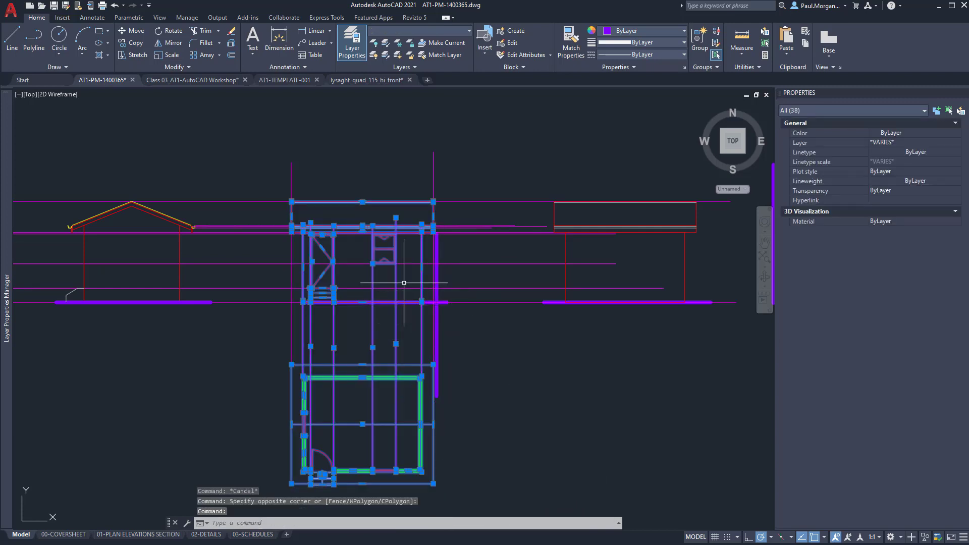
pyautogui.write('m')
pyautogui.press('Return')
pyautogui.scroll(2, 406, 278)
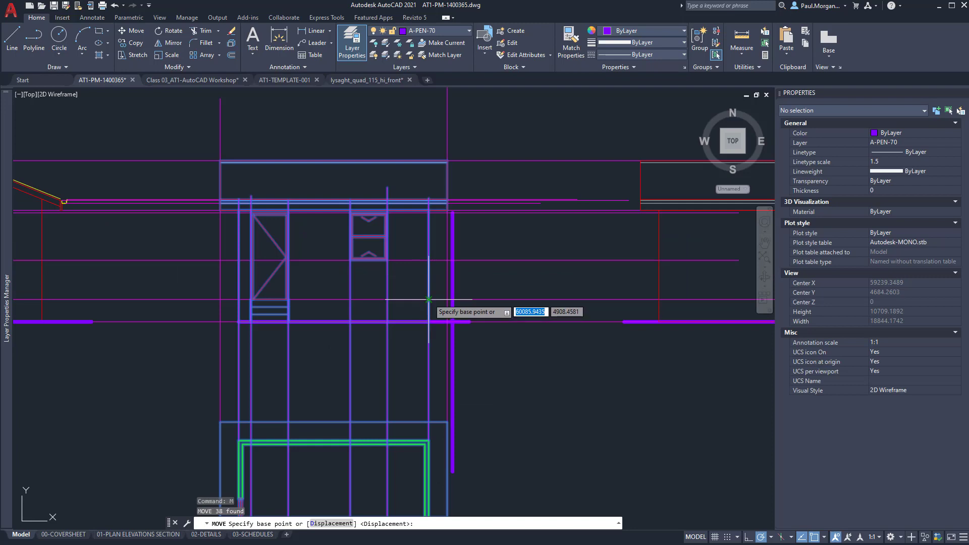
pyautogui.click(428, 299)
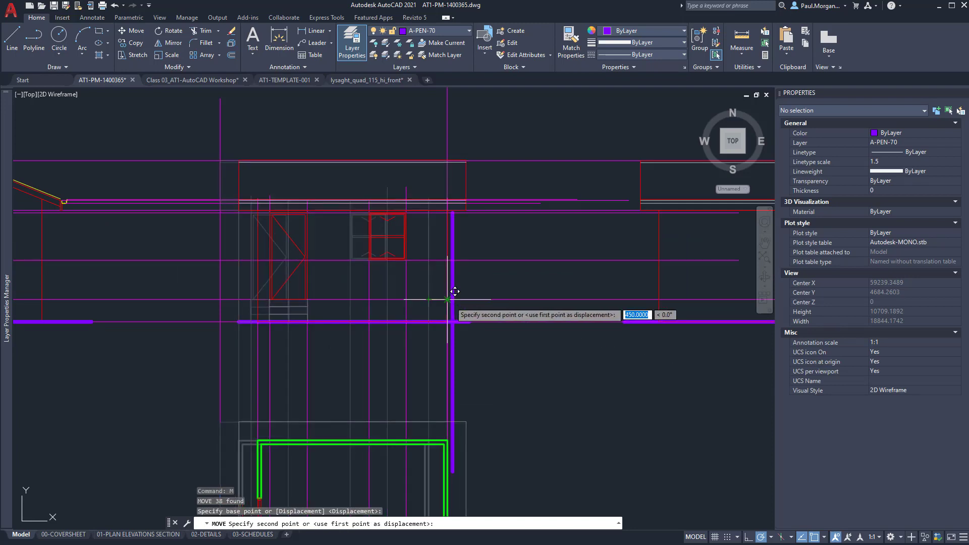
pyautogui.press('Escape')
pyautogui.scroll(-4, 454, 300)
pyautogui.press('Escape')
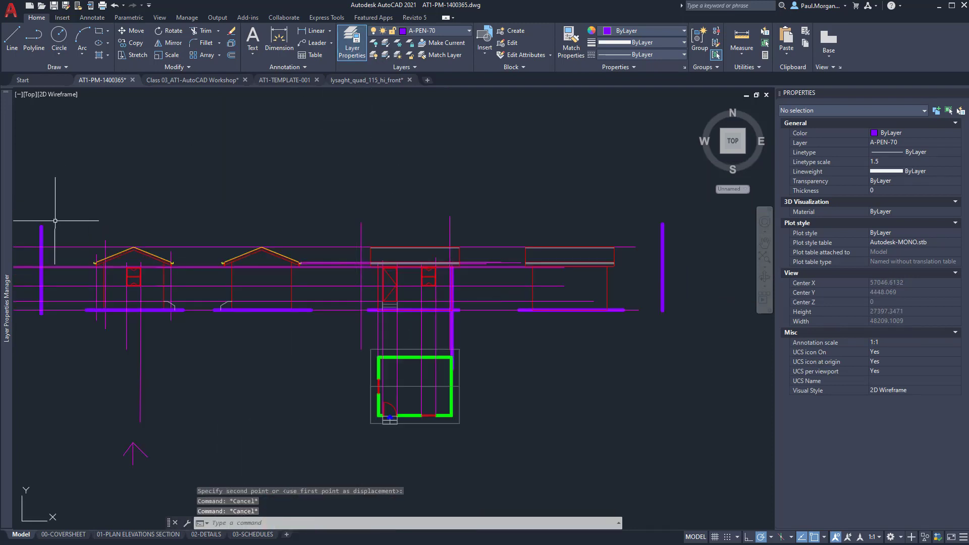
# Turn off the Refferance Planes layer and move the guide line onto the East Elevation's left wall.
pyautogui.moveTo(9, 220)
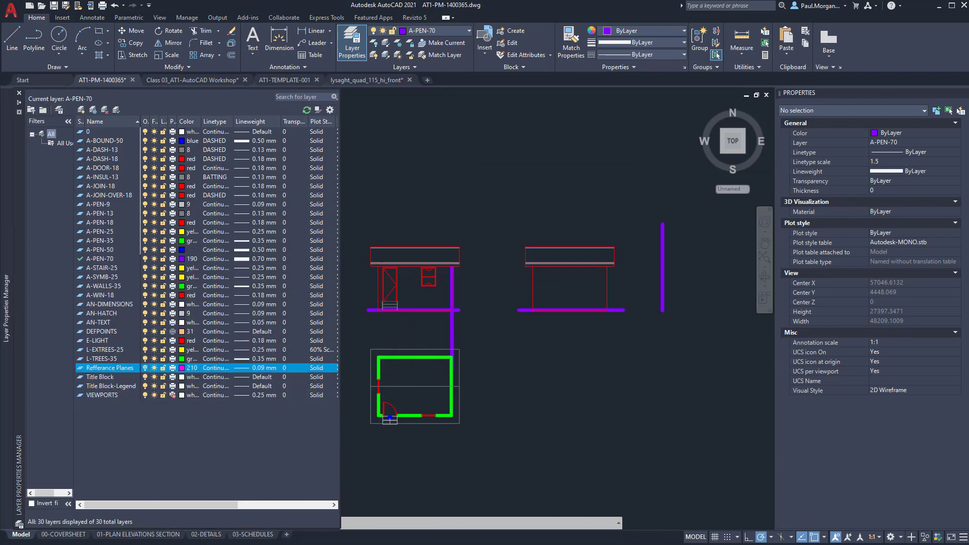
pyautogui.moveTo(498, 338)
pyautogui.mouseDown(button='middle')
pyautogui.moveTo(568, 324)
pyautogui.moveTo(561, 320)
pyautogui.mouseUp(button='middle')
pyautogui.click(570, 305)
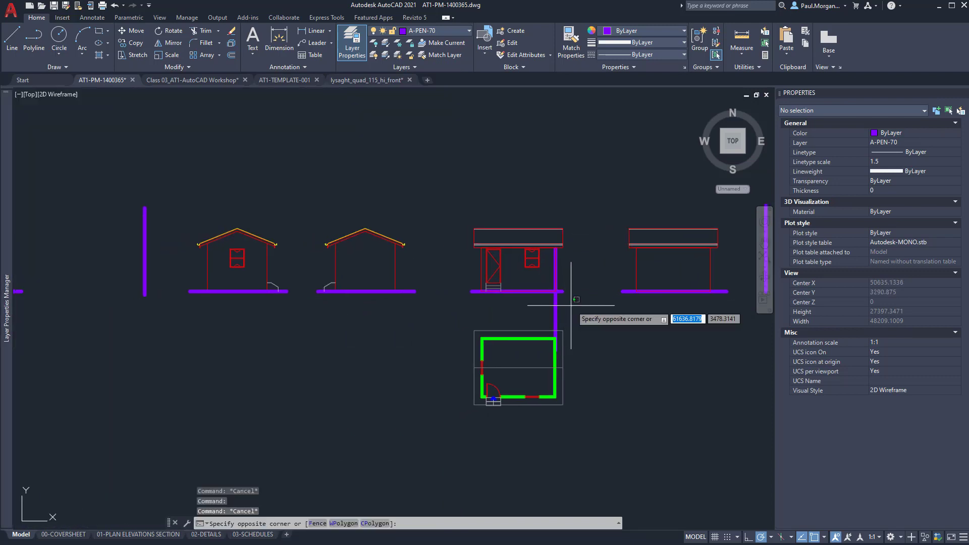
pyautogui.click(549, 315)
pyautogui.write('M')
pyautogui.press('Return')
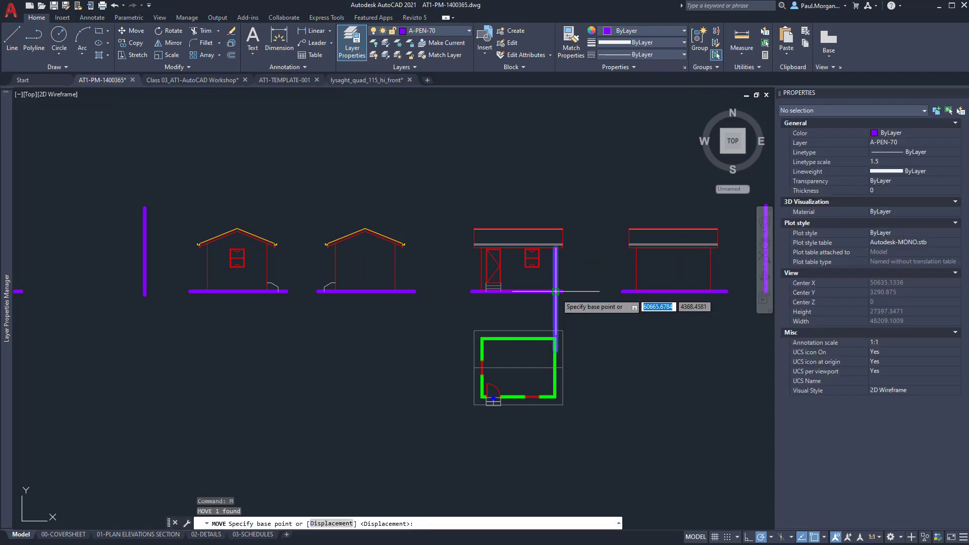
pyautogui.click(555, 291)
pyautogui.click(478, 292)
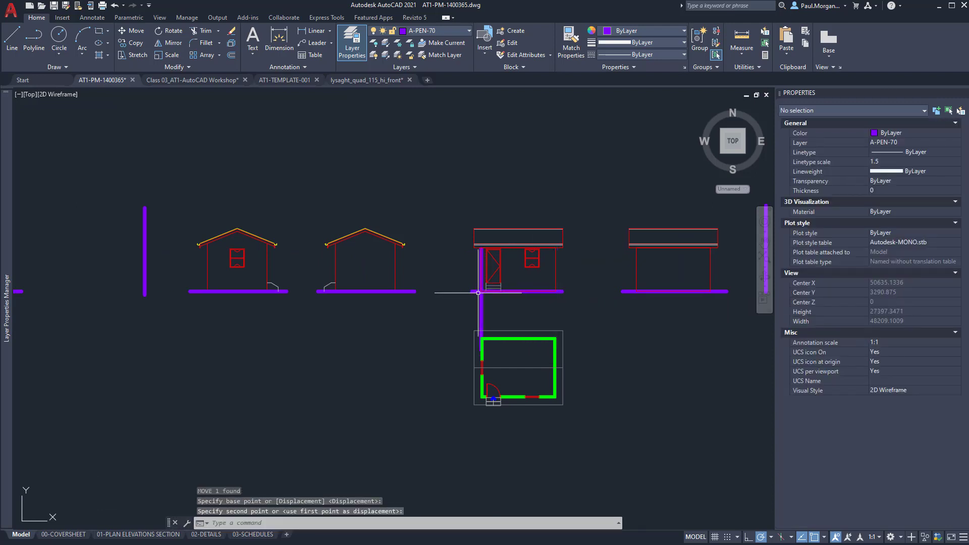
# Move the guide line 5000 mm to the left from the East Elevation's left wall, toward the North Elevation.
pyautogui.click(479, 318)
pyautogui.write('M')
pyautogui.press('Return')
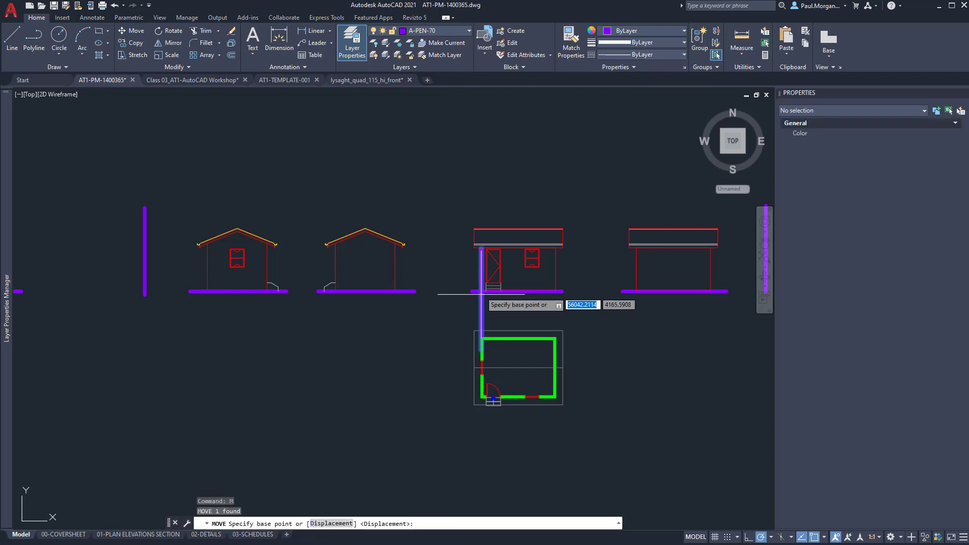
pyautogui.click(481, 291)
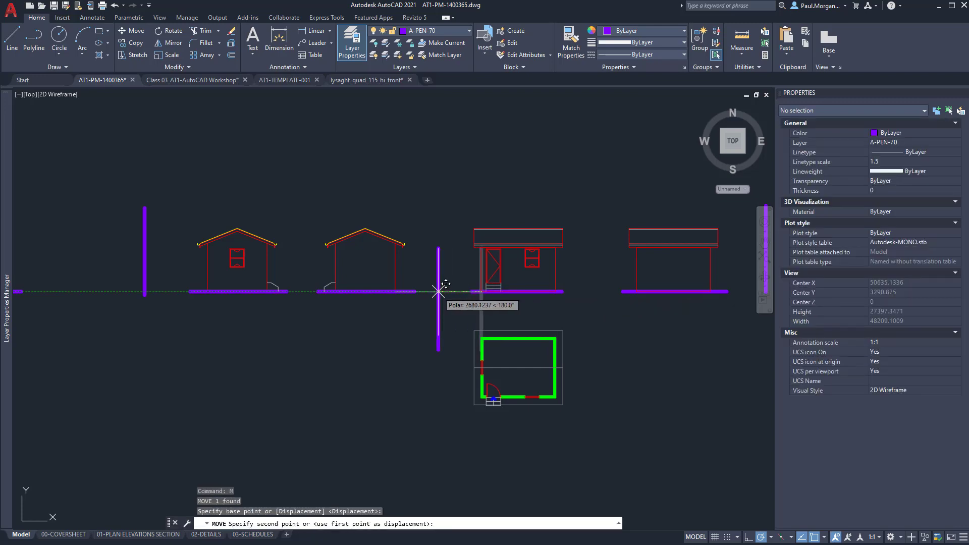
pyautogui.write('5000')
pyautogui.press('Return')
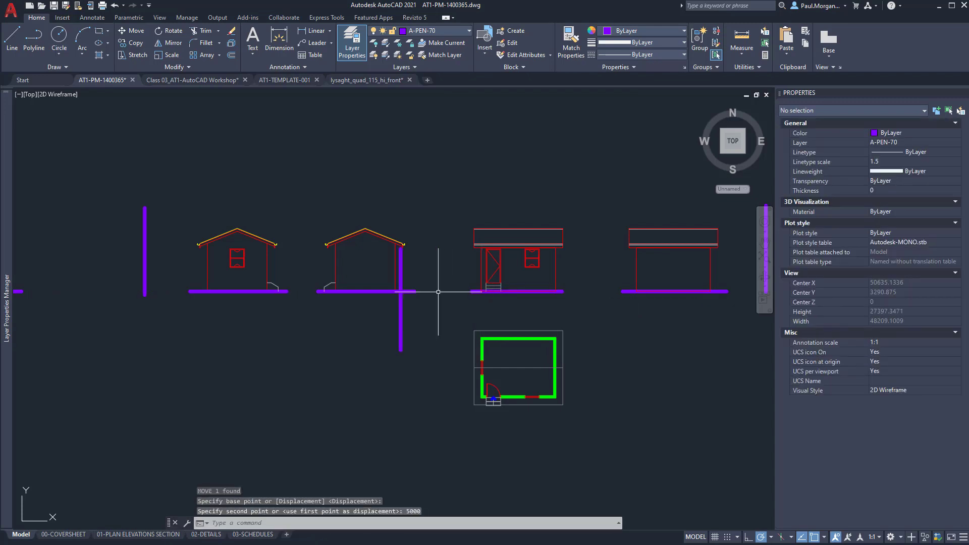
# Move the whole North Elevation horizontally so its right wall meets the guide line.
pyautogui.scroll(2, 396, 260)
pyautogui.click(253, 174)
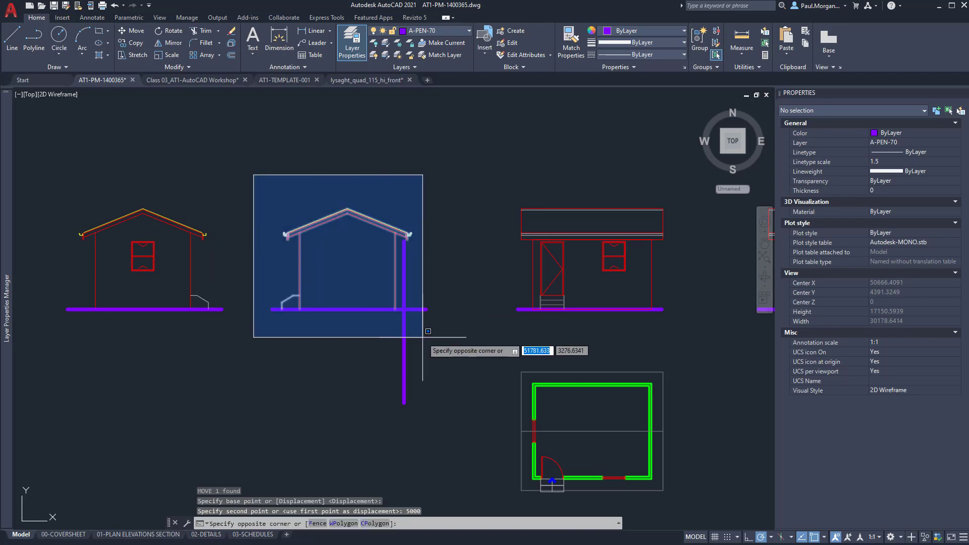
pyautogui.click(440, 338)
pyautogui.write('m')
pyautogui.press('Return')
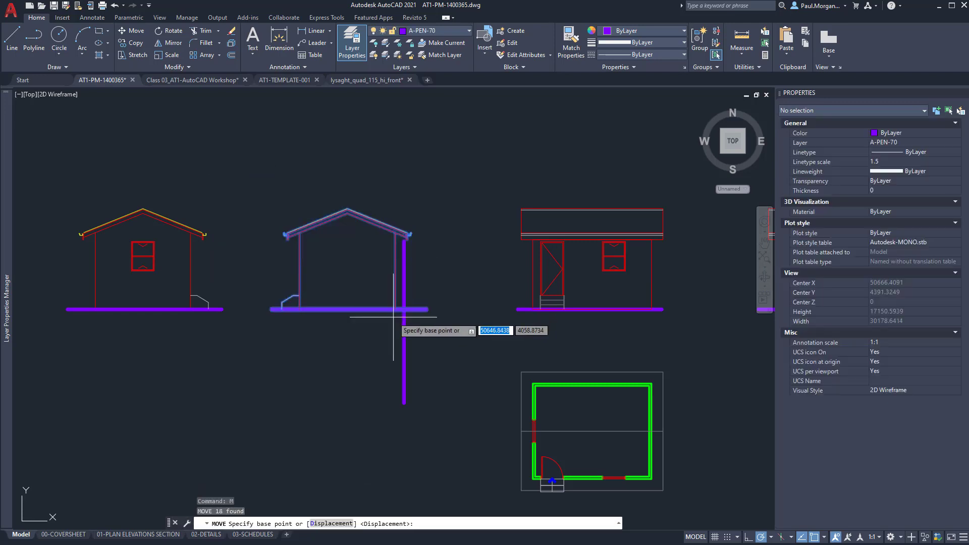
pyautogui.click(395, 308)
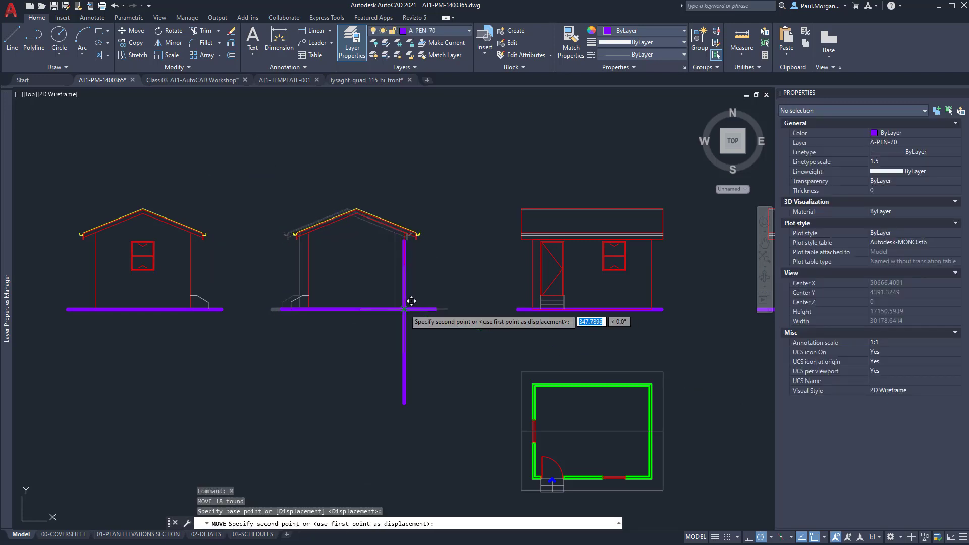
pyautogui.press('Escape')
pyautogui.moveTo(411, 301); pyautogui.dragTo(501, 298, button='middle')
pyautogui.press('Escape')
# Erase the guide line at the North Elevation's right wall.
pyautogui.click(461, 356)
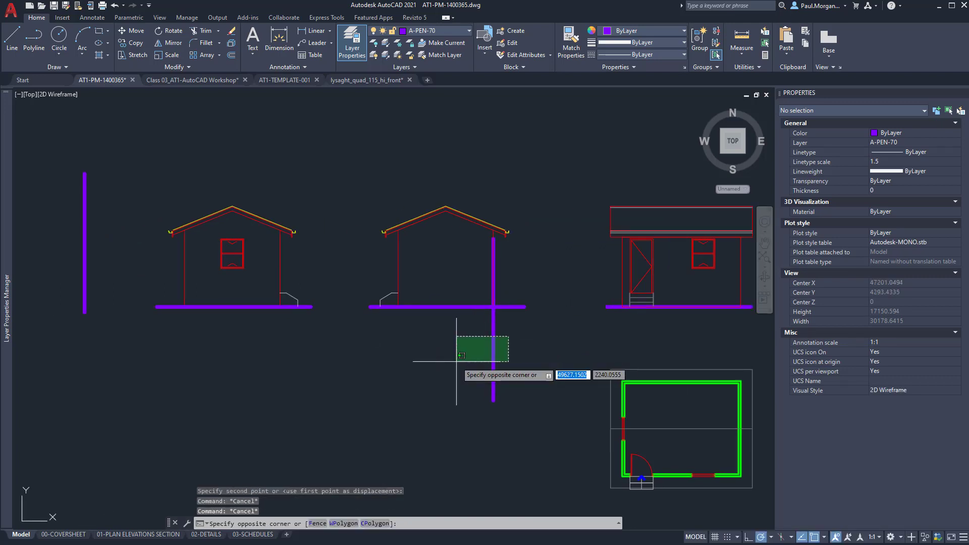
pyautogui.click(457, 361)
pyautogui.write('e')
pyautogui.press('Return')
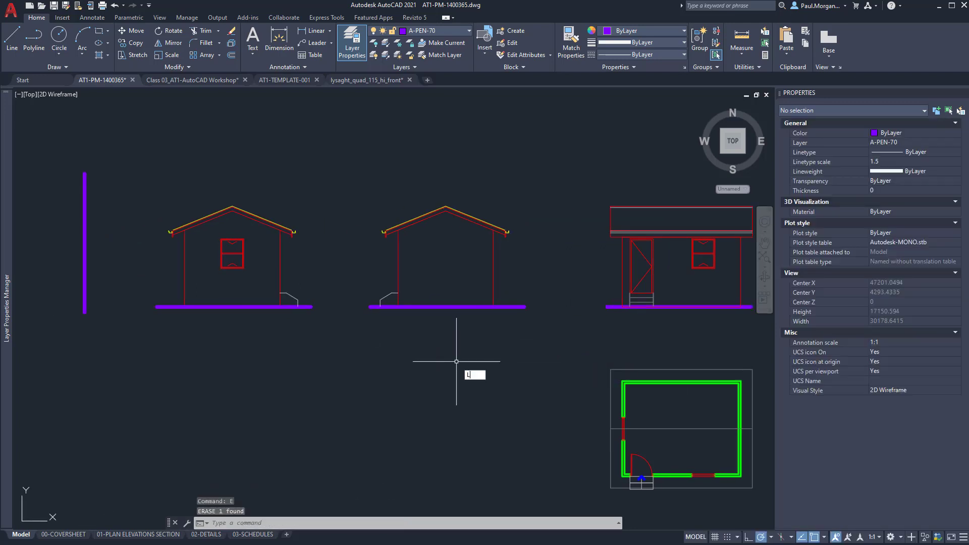
# Draw a vertical guide line about 5418 mm long down along the North Elevation's left wall, past the ground line.
pyautogui.write('L')
pyautogui.press('Return')
pyautogui.click(397, 231)
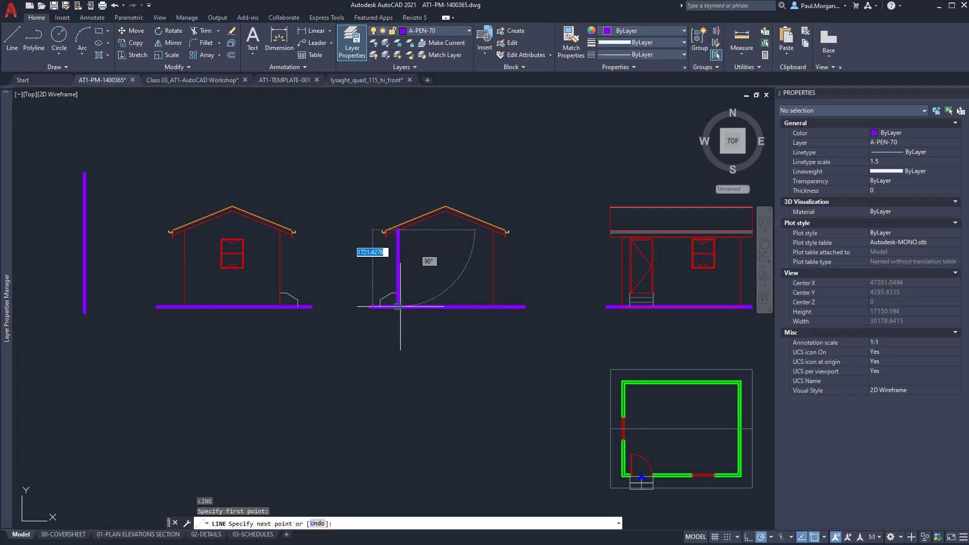
pyautogui.click(398, 370)
pyautogui.press('Escape')
pyautogui.press('Escape')
# Offset the North Elevation's guide line 5000 mm to the left, toward the South Elevation.
pyautogui.click(416, 344)
pyautogui.click(377, 364)
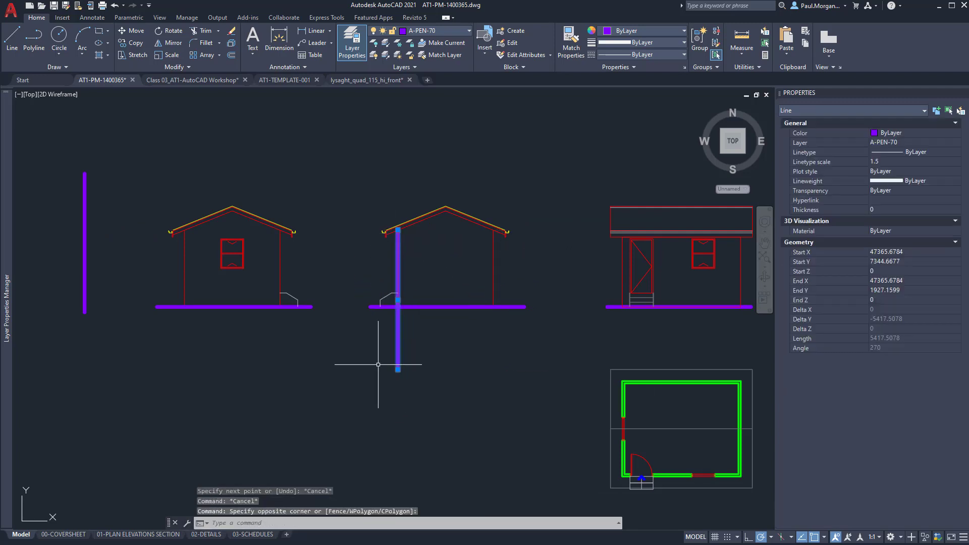
pyautogui.write('o')
pyautogui.press('Return')
pyautogui.write('5000')
pyautogui.press('Return')
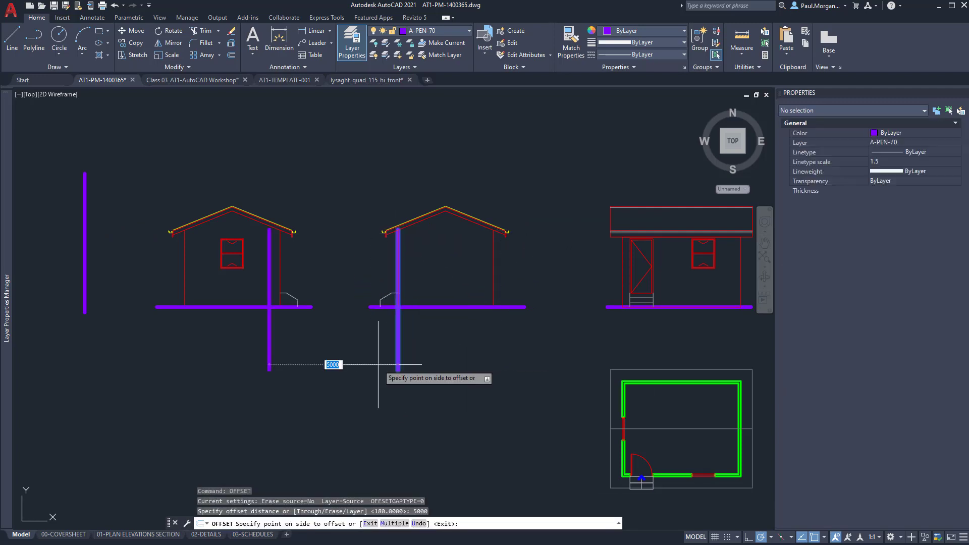
pyautogui.click(339, 363)
pyautogui.moveTo(284, 355); pyautogui.dragTo(357, 363, button='middle')
pyautogui.press('Escape')
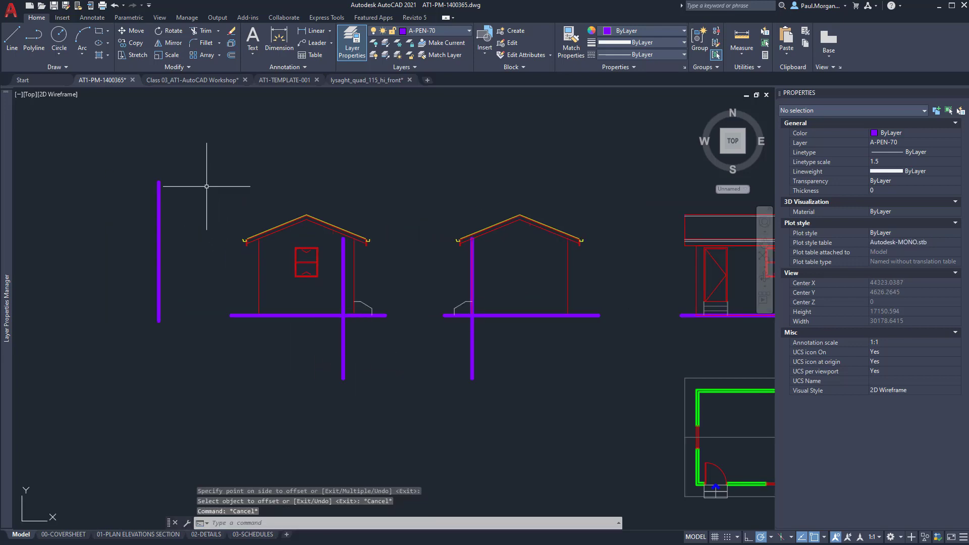
# Move the whole South Elevation horizontally so its right wall meets the offset guide line.
pyautogui.click(206, 186)
pyautogui.click(399, 341)
pyautogui.write('m')
pyautogui.press('Return')
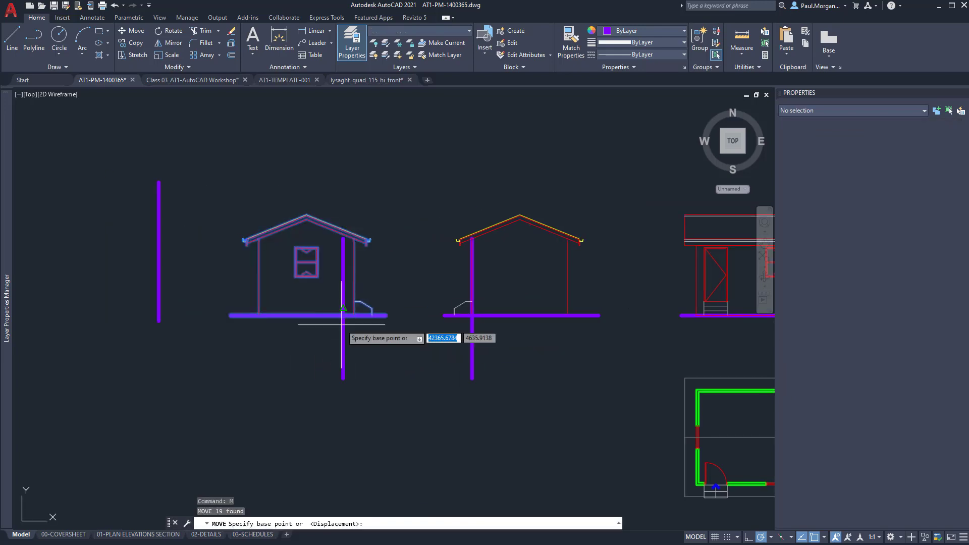
pyautogui.click(355, 315)
pyautogui.press('Escape')
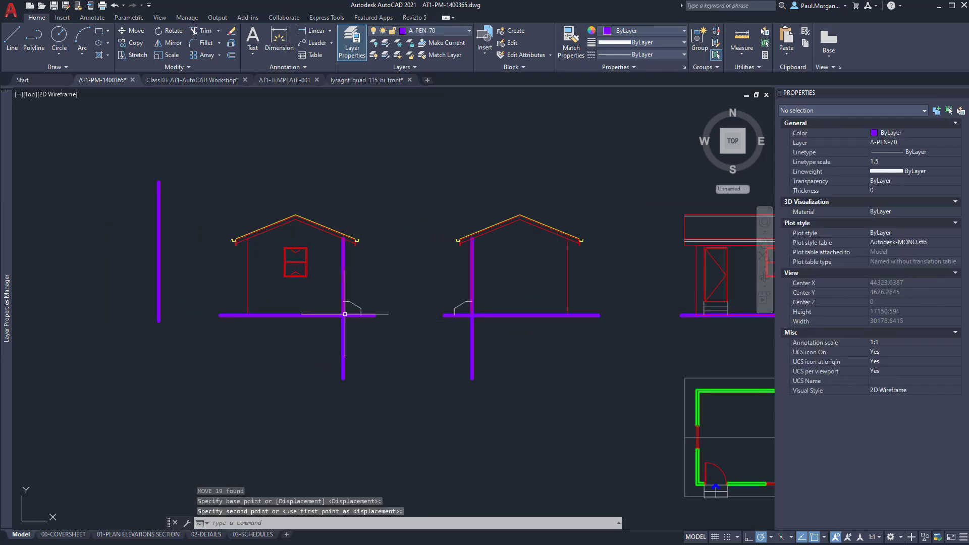
pyautogui.press('Escape')
# Erase the two guide lines at the South and North Elevations, leaving the outer limit lines in place.
pyautogui.click(491, 364)
pyautogui.click(314, 361)
pyautogui.write('e')
pyautogui.press('Return')
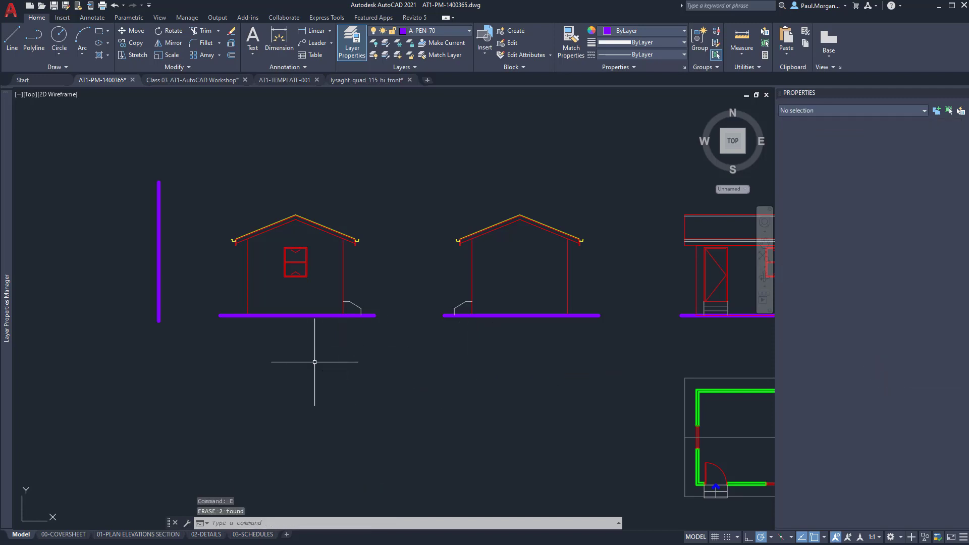
pyautogui.scroll(-4, 318, 362)
pyautogui.scroll(2, 356, 341)
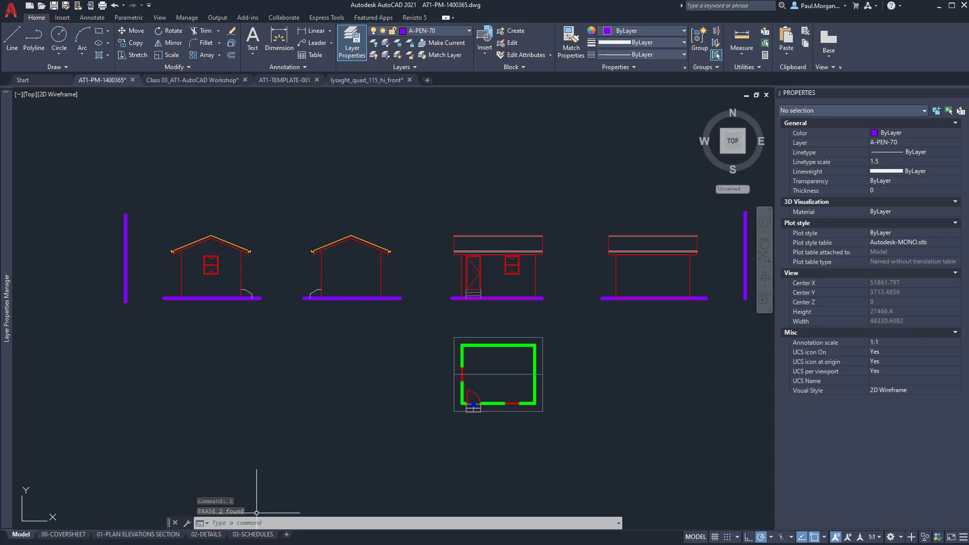
# On the 01-PLAN ELEVATIONS SECTION layout, reposition the elevations within their viewport so each of the four sits above its title.
pyautogui.click(141, 534)
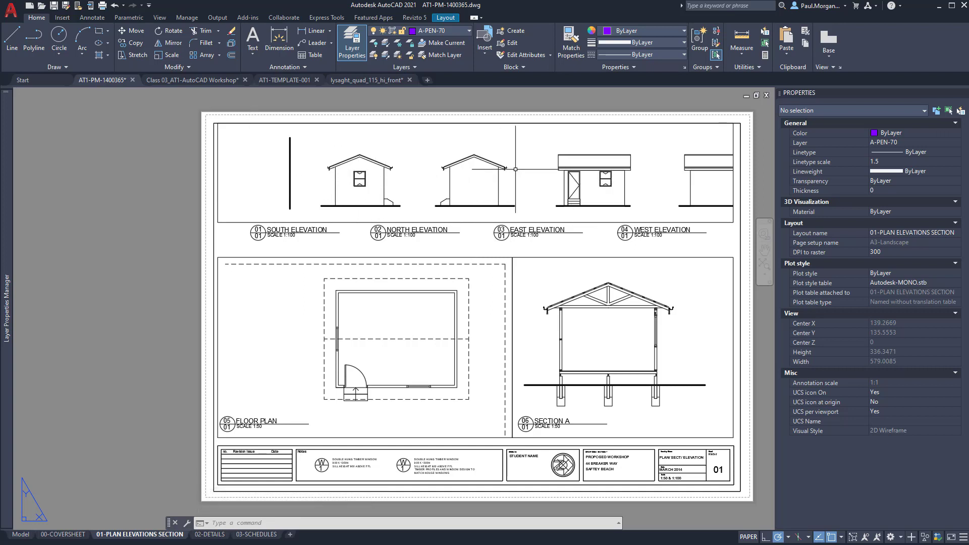
pyautogui.doubleClick(650, 180)
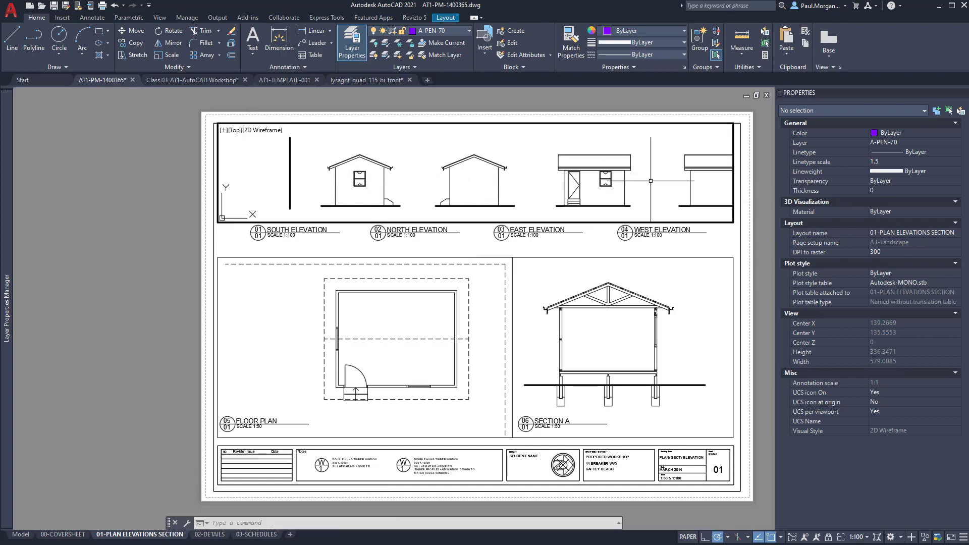
pyautogui.moveTo(651, 180)
pyautogui.mouseDown(button='middle')
pyautogui.moveTo(583, 191)
pyautogui.moveTo(595, 185)
pyautogui.mouseUp(button='middle')
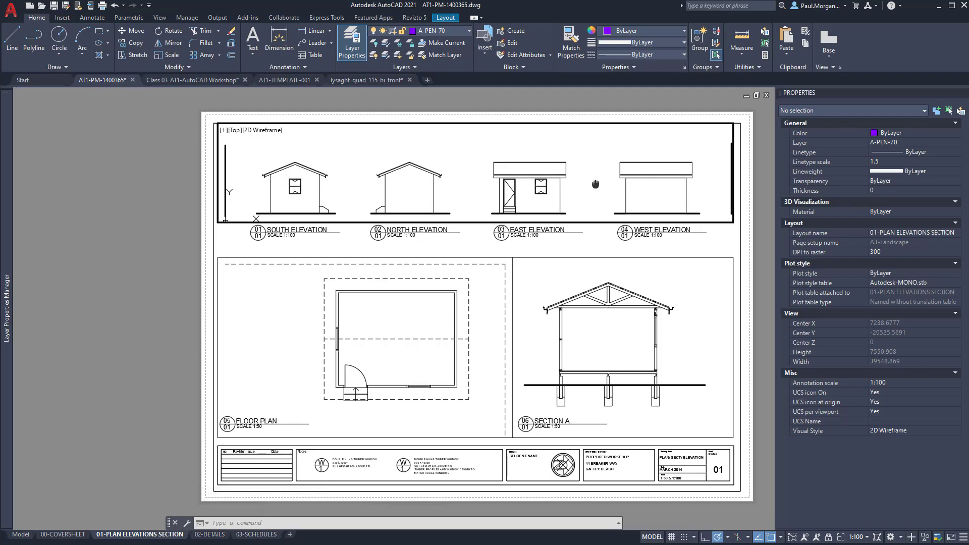
pyautogui.doubleClick(745, 254)
pyautogui.scroll(-2, 608, 229)
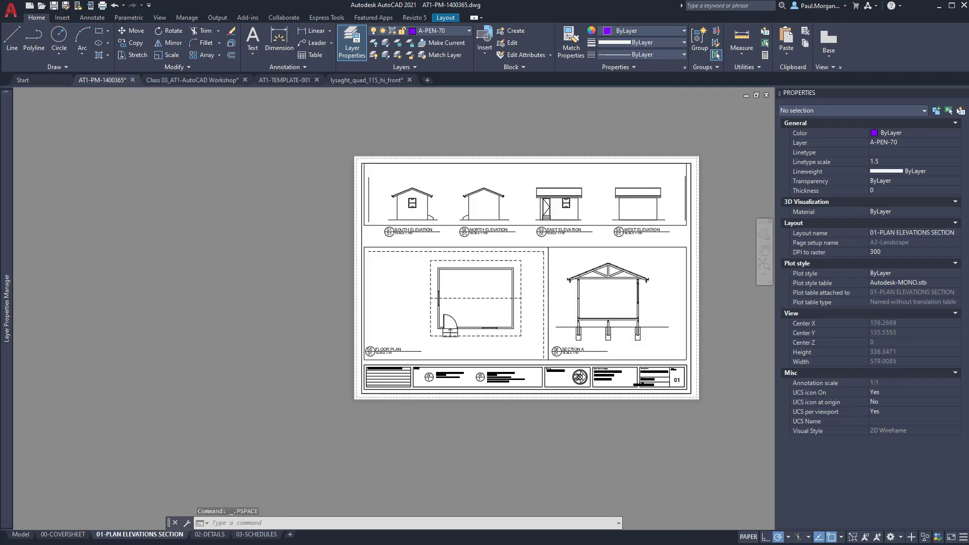
pyautogui.scroll(2, 526, 277)
pyautogui.moveTo(577, 246); pyautogui.dragTo(514, 277, button='middle')
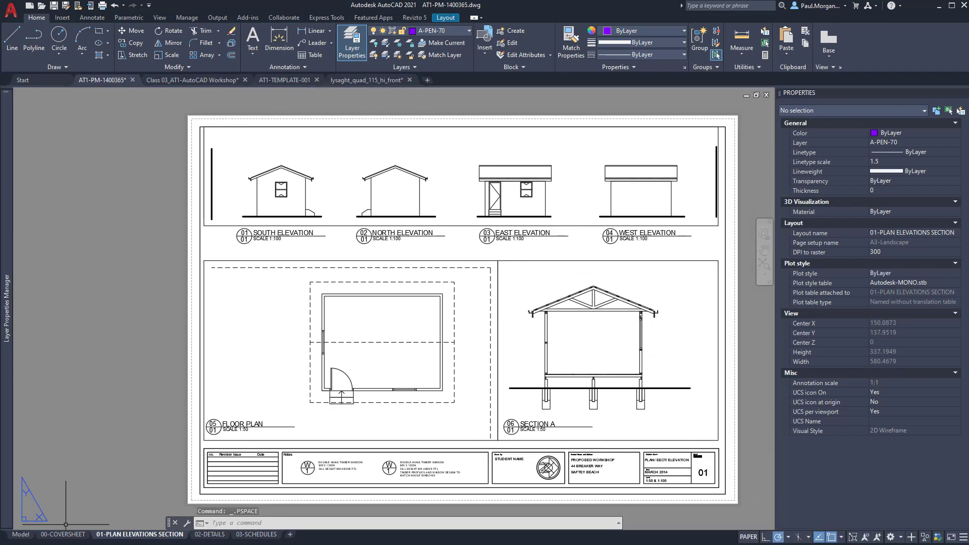
# Erase the two vertical outer limit lines beside the South and West Elevations in model space.
pyautogui.click(54, 535)
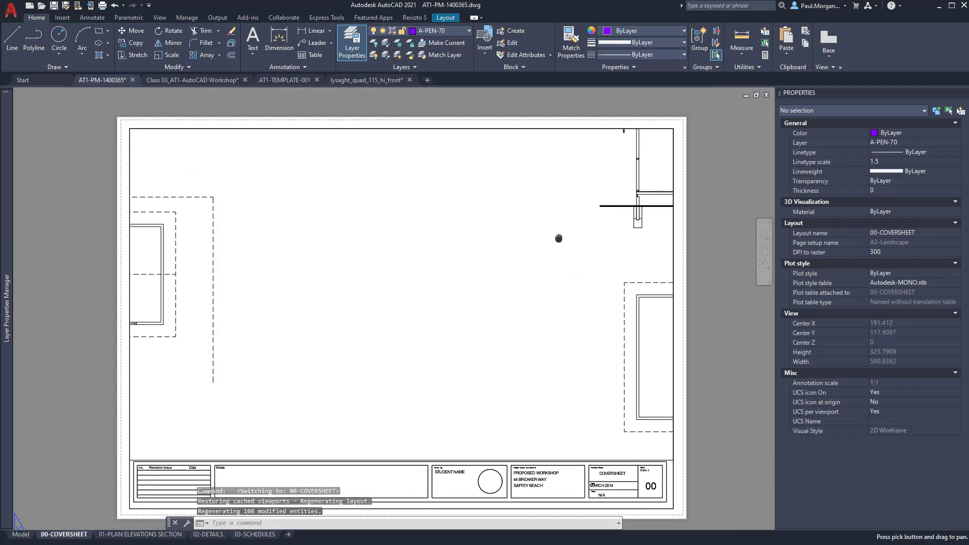
pyautogui.click(20, 534)
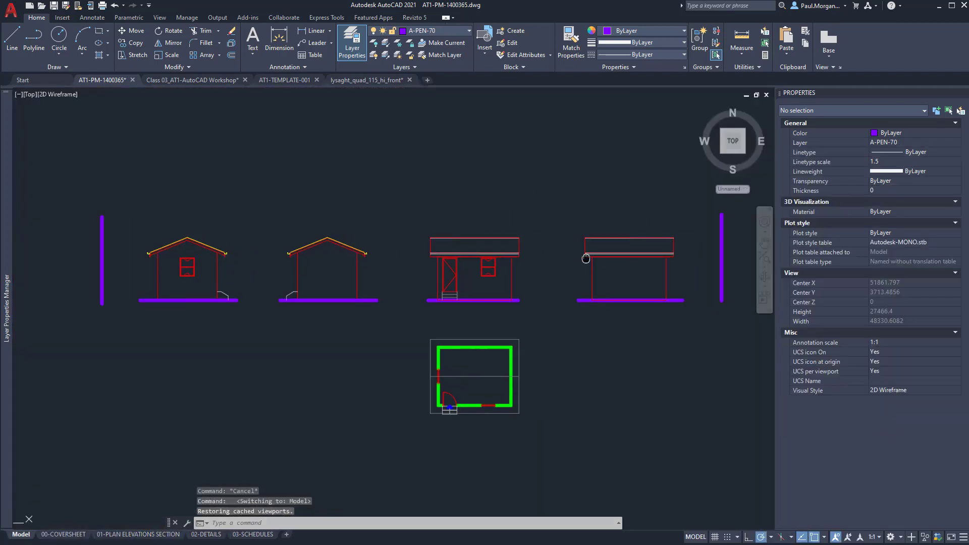
pyautogui.click(655, 234)
pyautogui.click(613, 275)
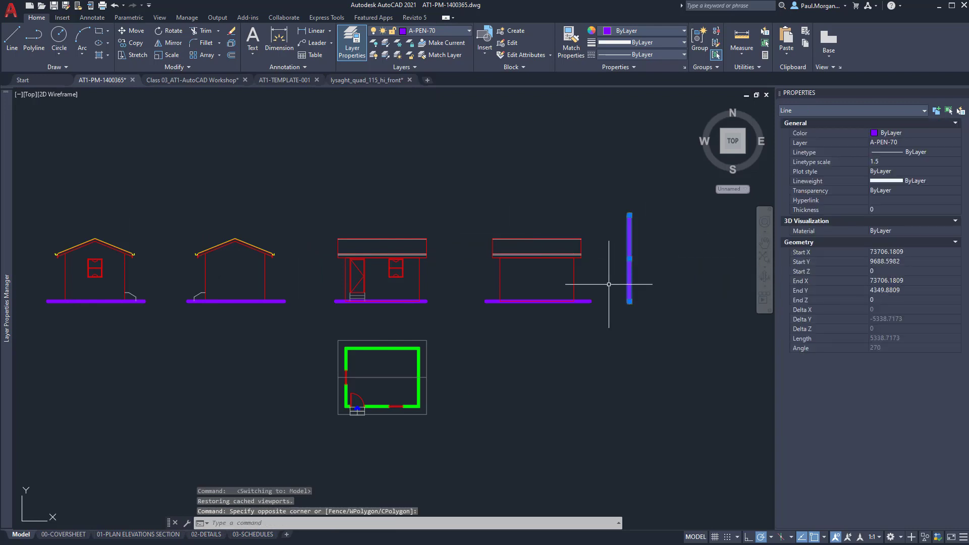
pyautogui.moveTo(185, 249)
pyautogui.mouseDown(button='middle')
pyautogui.moveTo(228, 230)
pyautogui.moveTo(283, 227)
pyautogui.mouseUp(button='middle')
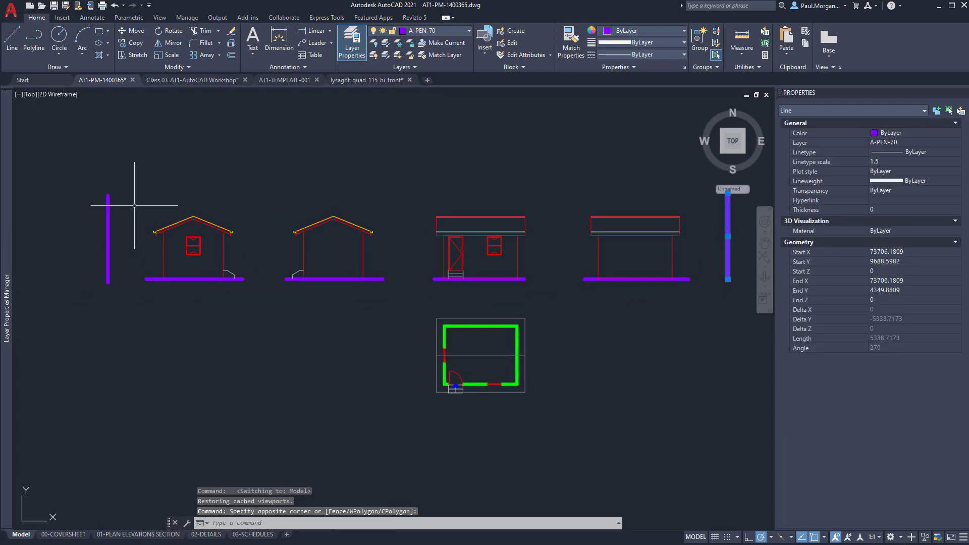
pyautogui.click(135, 206)
pyautogui.click(65, 238)
pyautogui.scroll(-2, 143, 232)
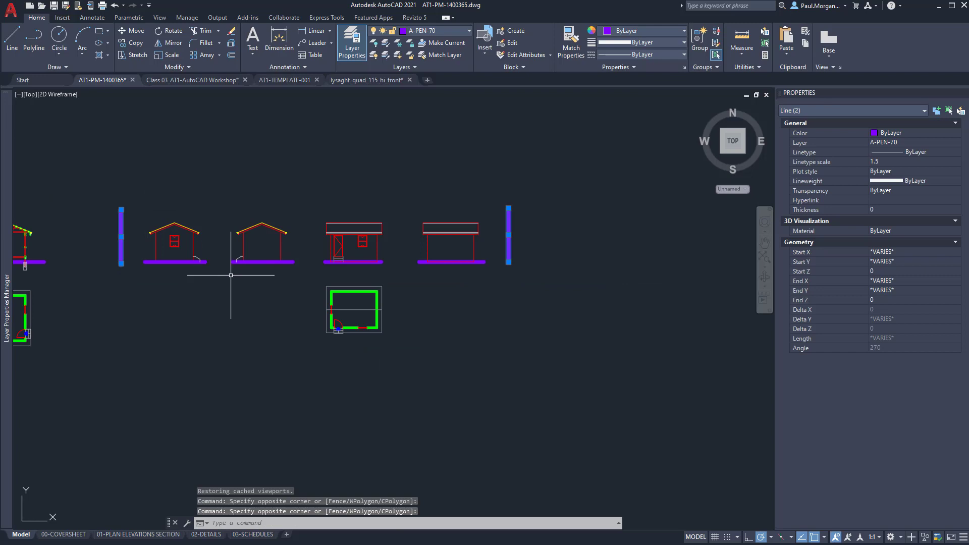
pyautogui.write('e')
pyautogui.press('Return')
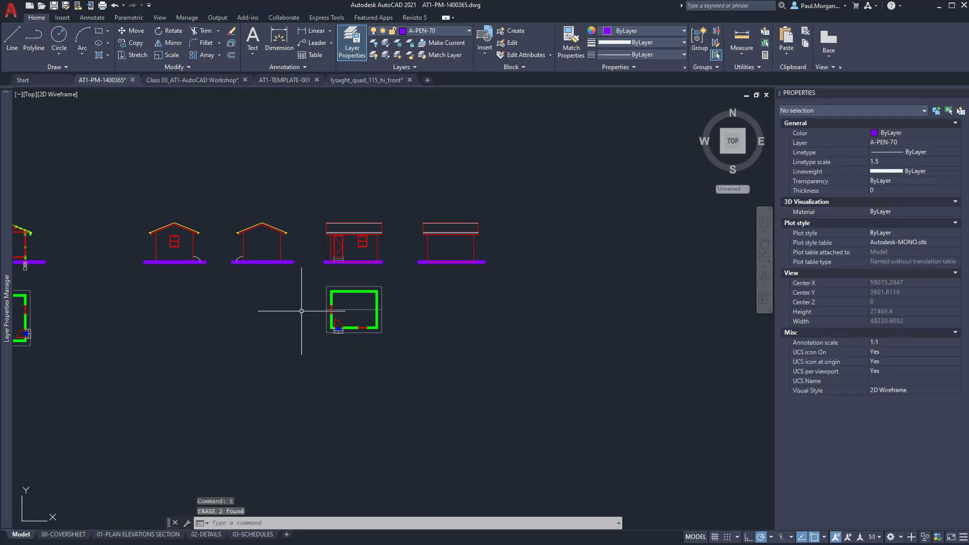
# Review the elevations' arrangement in model space, the 00-COVERSHEET layout, and the elevations and titles on the 01-PLAN ELEVATIONS SECTION layout.
pyautogui.moveTo(301, 310); pyautogui.dragTo(427, 262, button='middle')
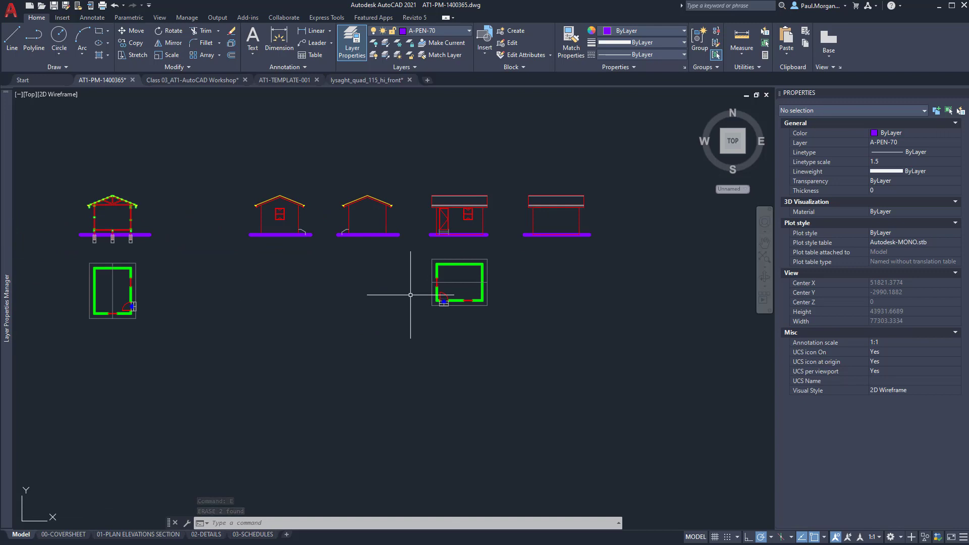
pyautogui.scroll(2, 410, 294)
pyautogui.moveTo(425, 239); pyautogui.dragTo(417, 288, button='middle')
pyautogui.scroll(-3, 417, 292)
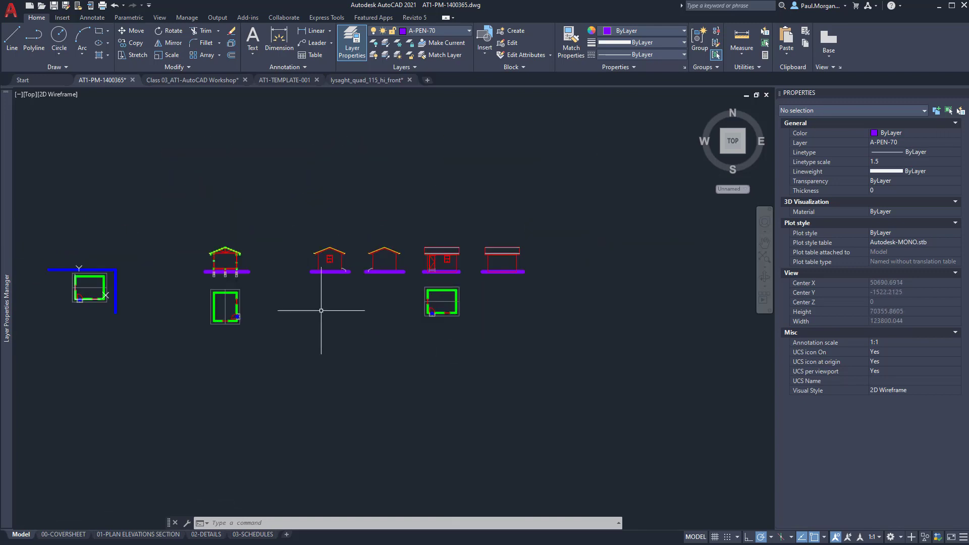
pyautogui.click(63, 533)
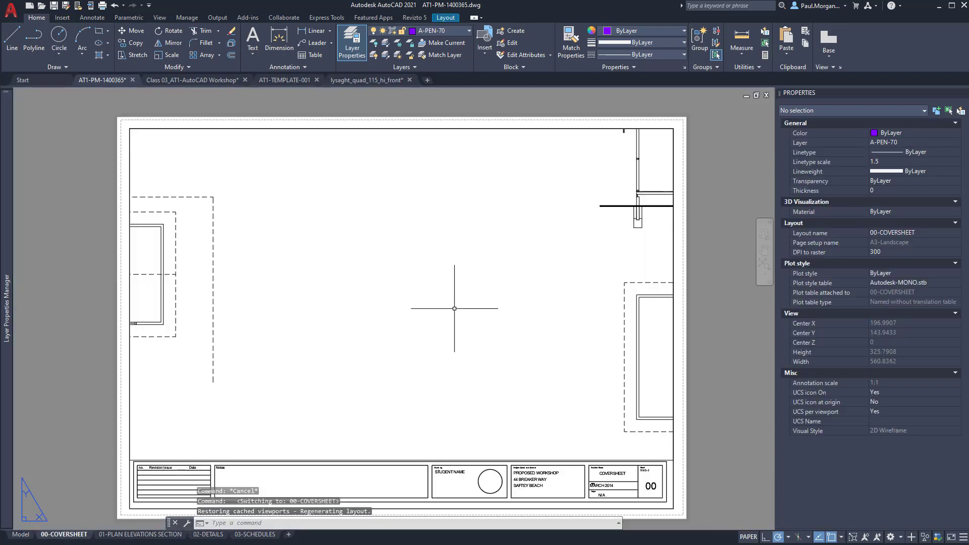
pyautogui.click(130, 535)
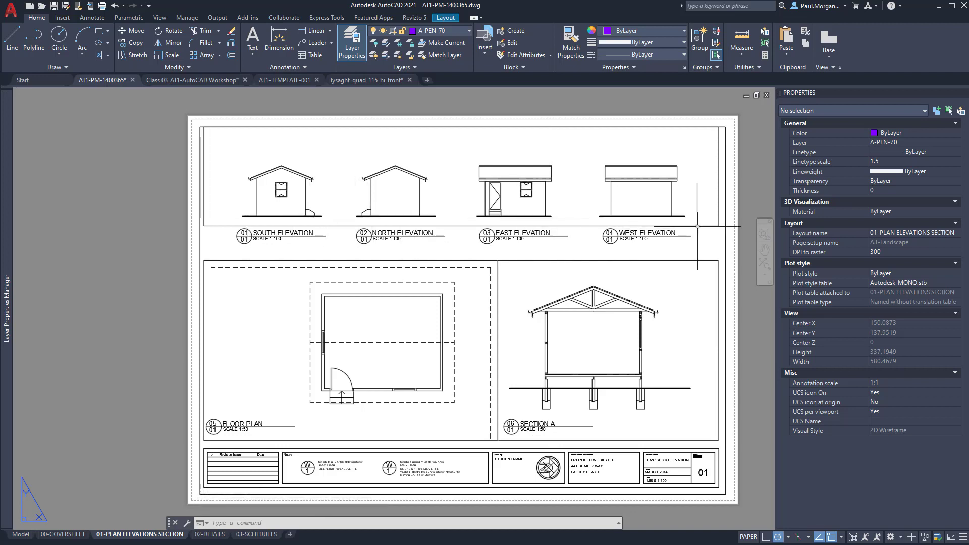
pyautogui.scroll(2, 655, 196)
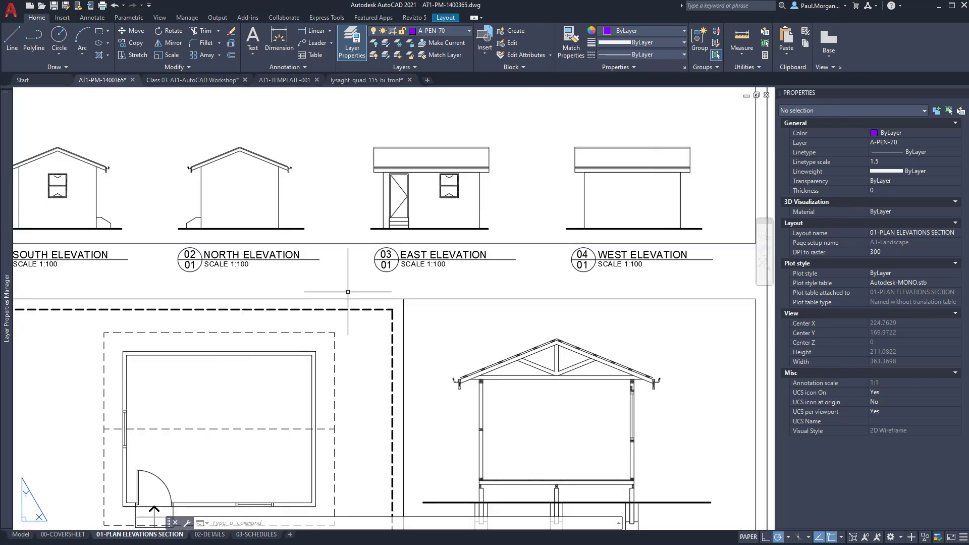
# Check the length of the South Elevation's ground line in model space from end to end.
pyautogui.click(21, 534)
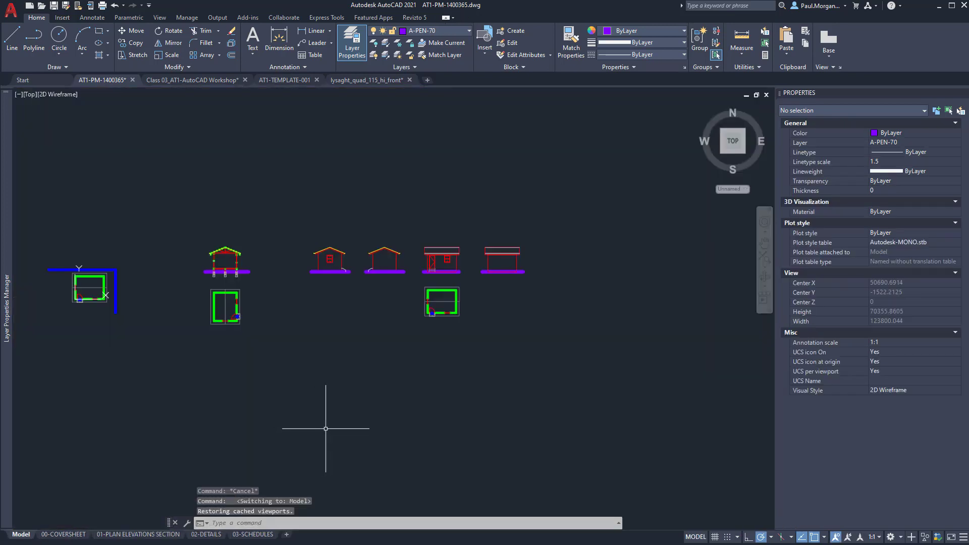
pyautogui.scroll(6, 329, 304)
pyautogui.click(329, 271)
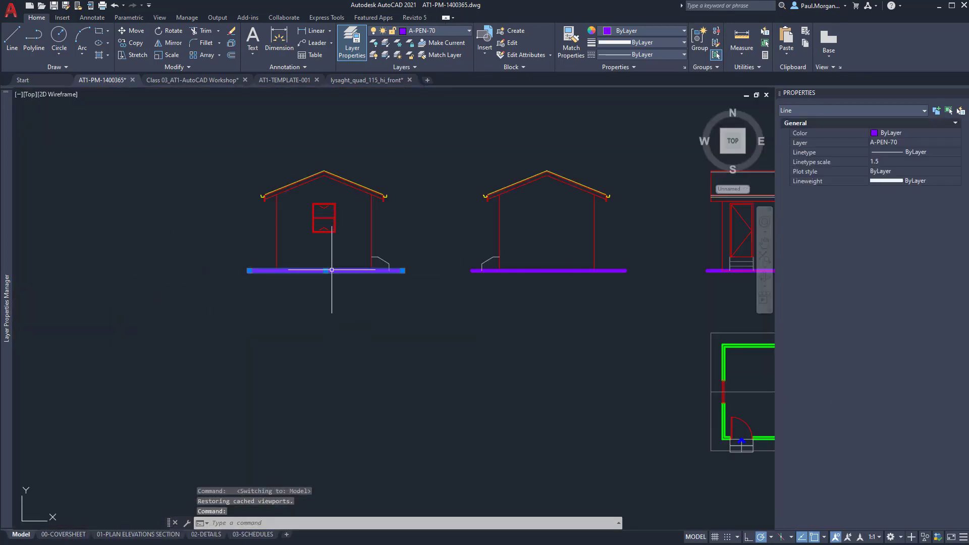
pyautogui.moveTo(345, 321); pyautogui.dragTo(376, 330, button='middle')
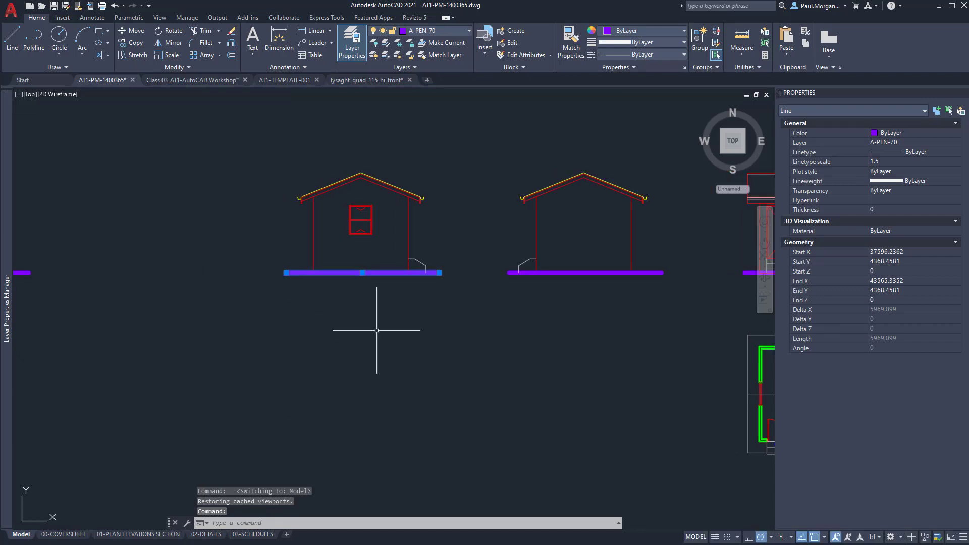
pyautogui.click(749, 48)
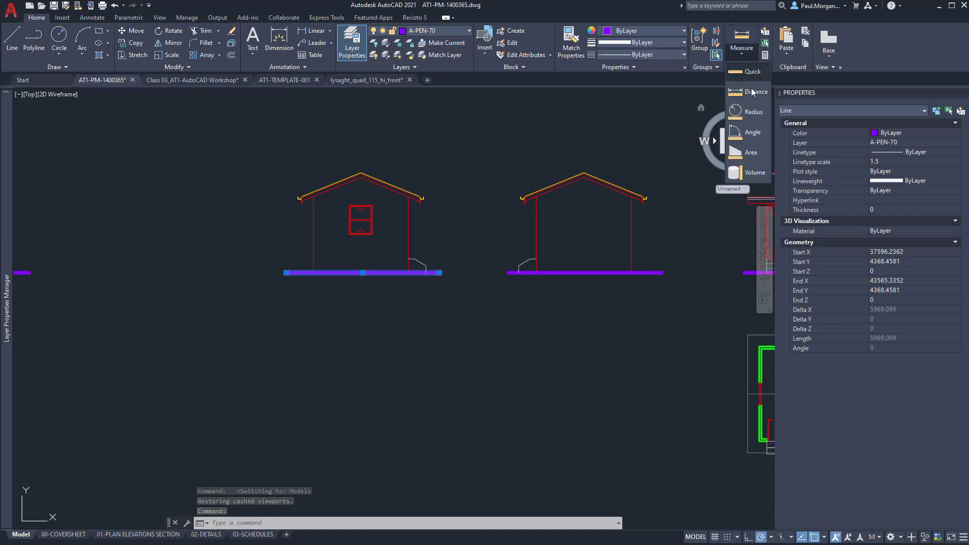
pyautogui.click(742, 72)
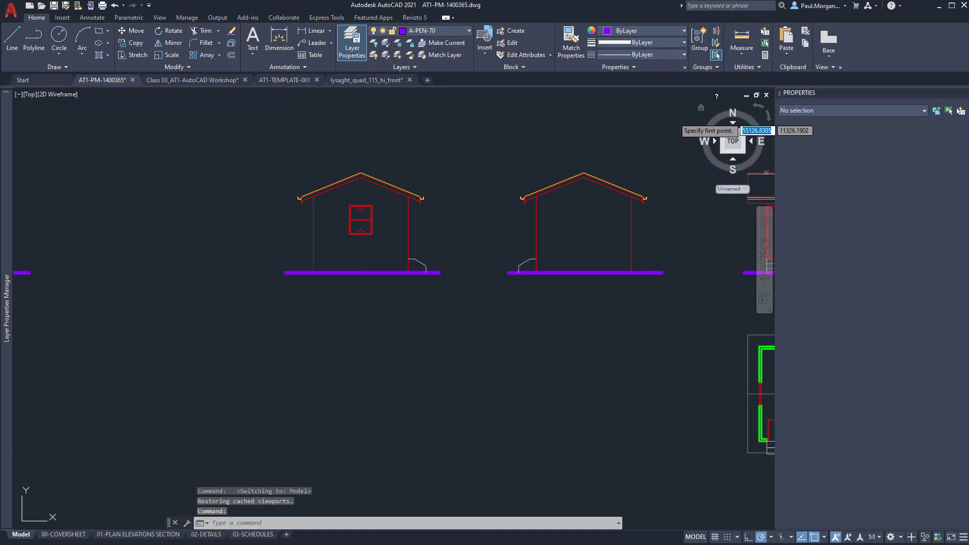
pyautogui.click(287, 273)
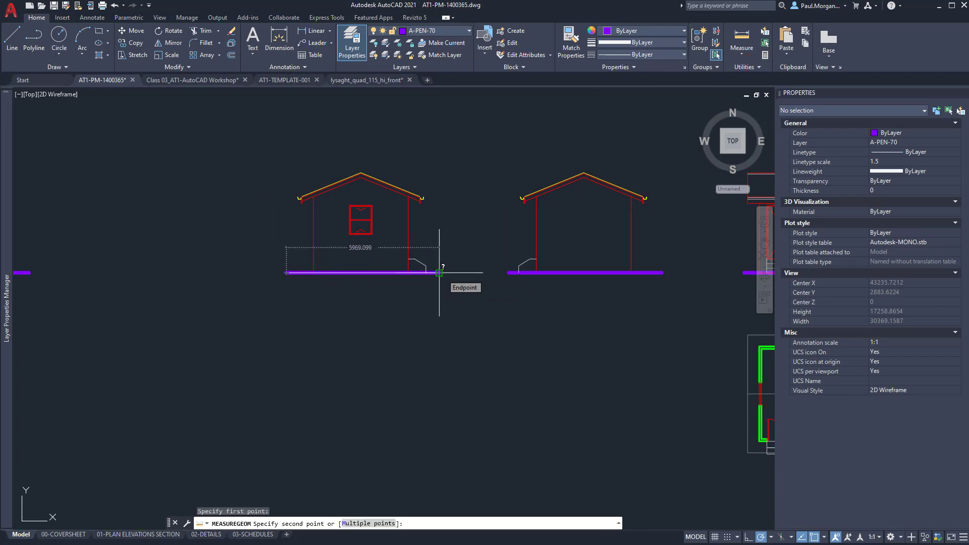
pyautogui.press('Escape')
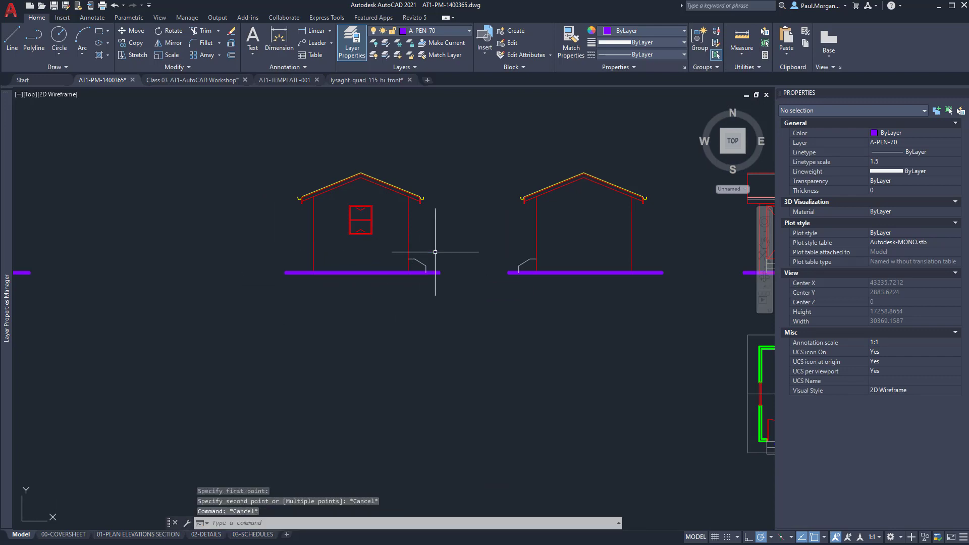
# Draw a 6000 mm horizontal line just below the South Elevation's ground line, starting in line with its left end.
pyautogui.press('Return')
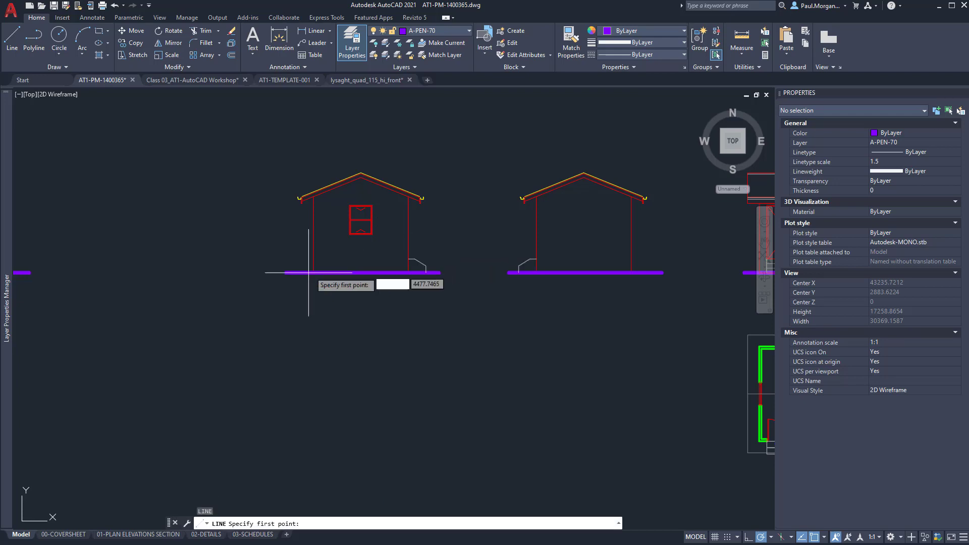
pyautogui.click(286, 287)
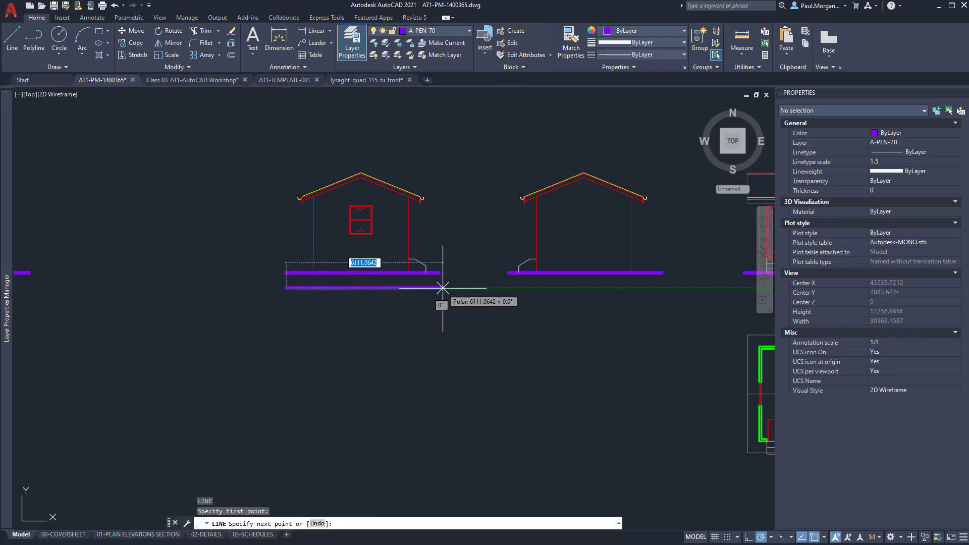
pyautogui.write('6000')
pyautogui.press('Return')
pyautogui.press('Escape')
pyautogui.press('Escape')
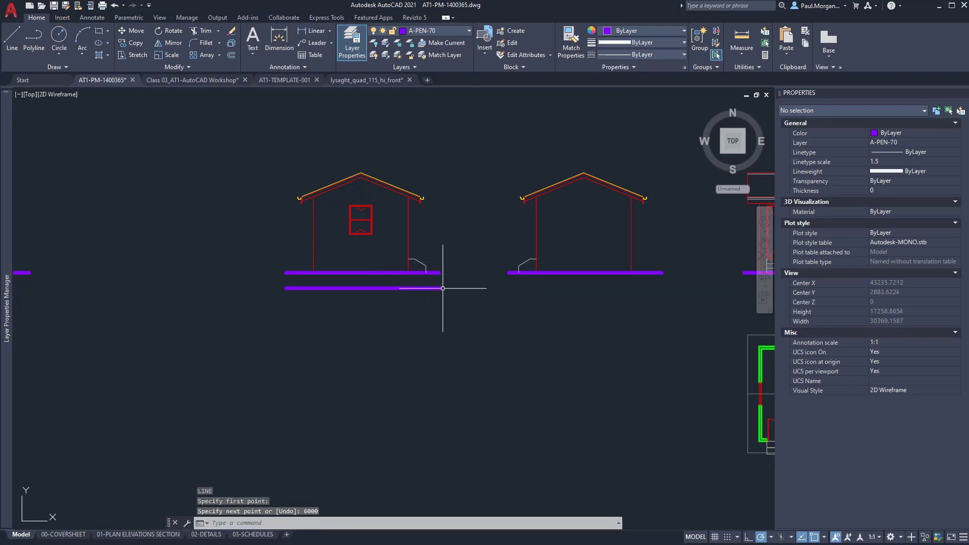
# Erase the South Elevation's original ground line, keeping the 6000 mm line below it.
pyautogui.click(412, 289)
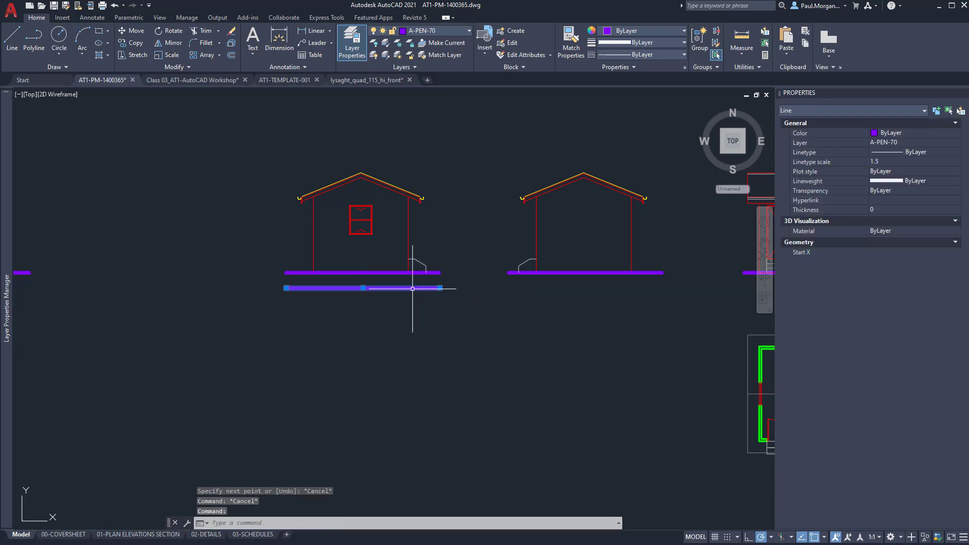
pyautogui.click(388, 270)
pyautogui.click(385, 275)
pyautogui.press('Escape')
pyautogui.click(385, 268)
pyautogui.click(375, 278)
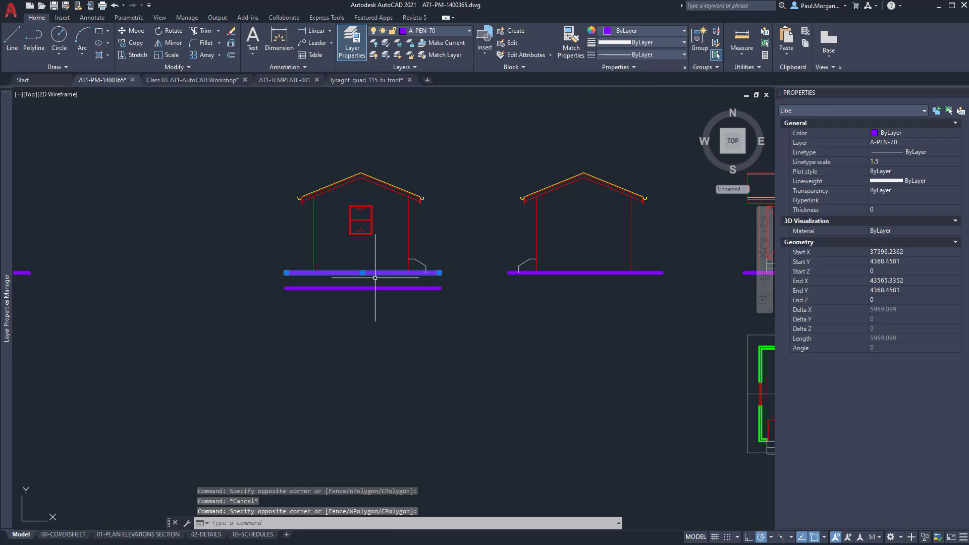
pyautogui.write('e')
pyautogui.press('Return')
# Erase the thick ground lines under the North, East and West Elevations.
pyautogui.click(598, 267)
pyautogui.click(595, 274)
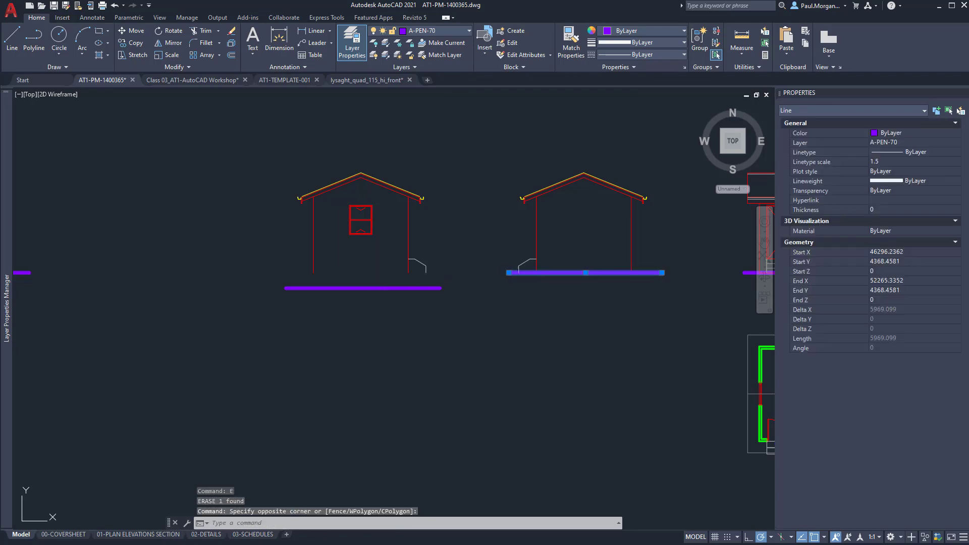
pyautogui.write('e')
pyautogui.press('Return')
pyautogui.scroll(-2, 593, 281)
pyautogui.moveTo(570, 283); pyautogui.dragTo(422, 278, button='middle')
pyautogui.click(625, 269)
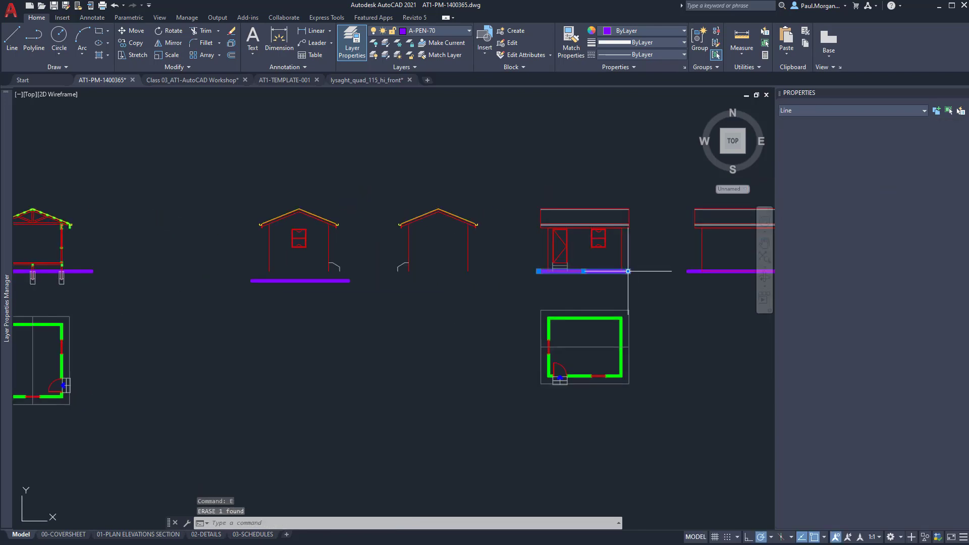
pyautogui.write('e')
pyautogui.press('Return')
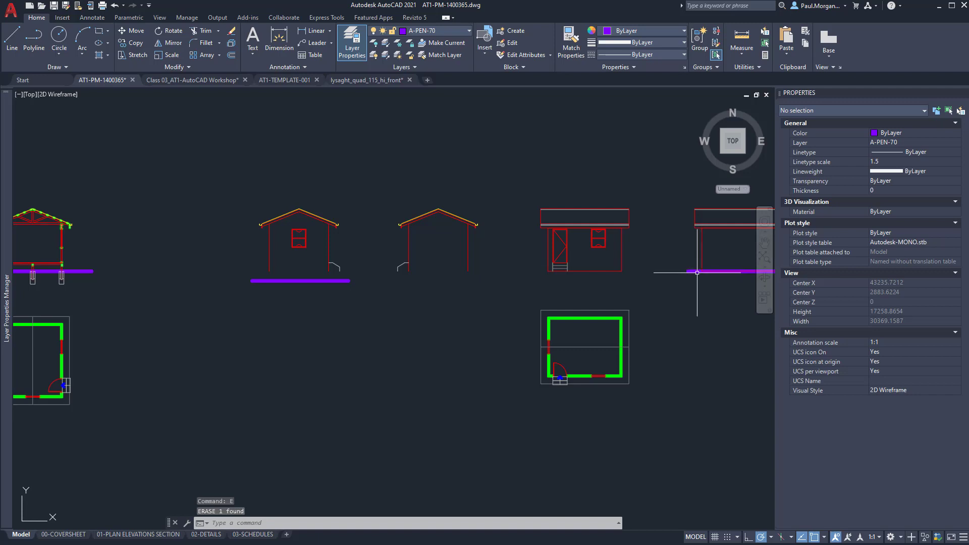
pyautogui.click(697, 273)
pyautogui.write('e')
pyautogui.press('Return')
# Move the 6000 mm ground line by its midpoint straight up to the base of the South Elevation's walls, centred under the house.
pyautogui.click(312, 282)
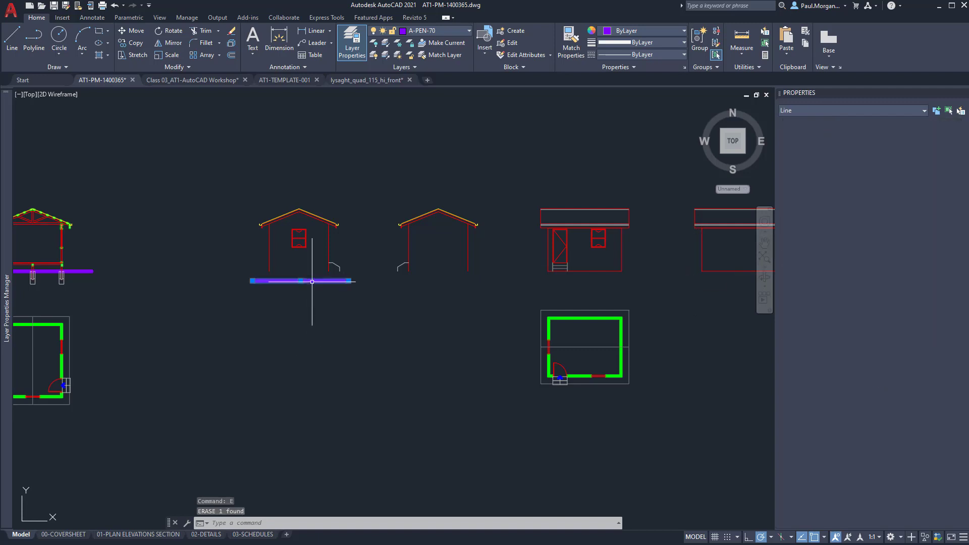
pyautogui.write('m')
pyautogui.press('Return')
pyautogui.click(302, 281)
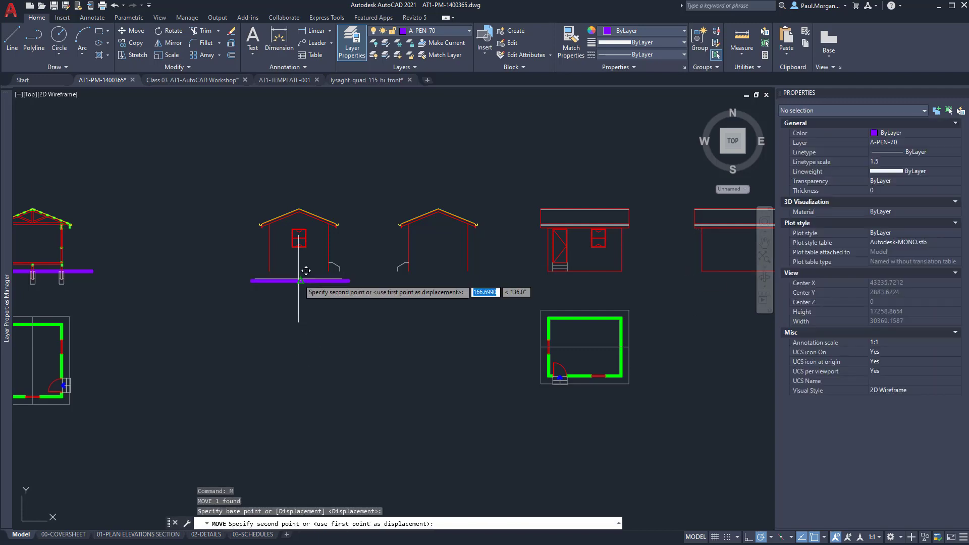
pyautogui.scroll(4, 306, 271)
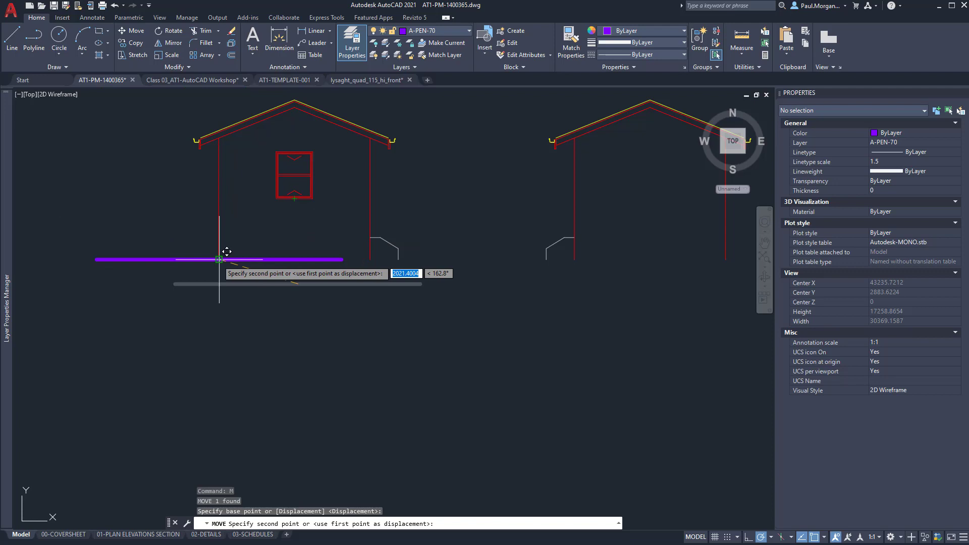
pyautogui.click(298, 260)
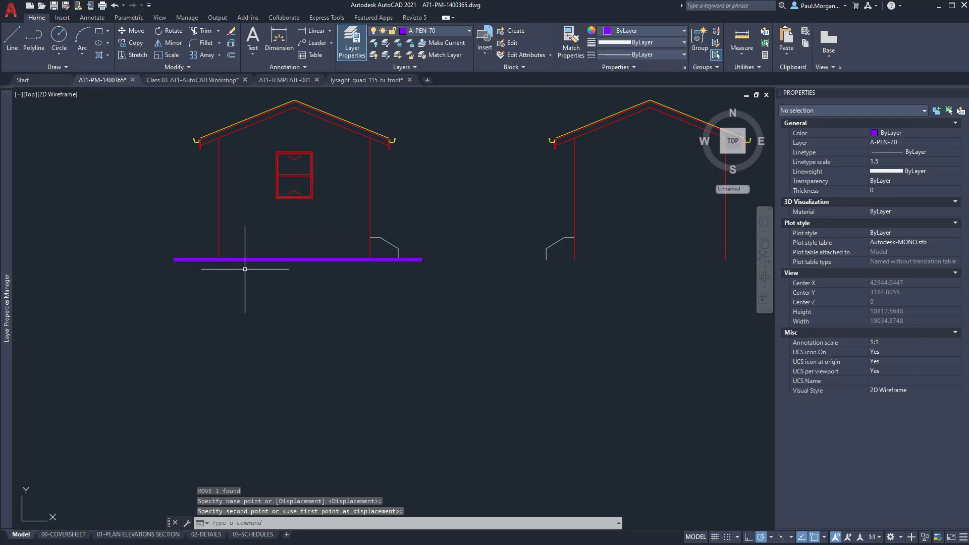
# Copy the South Elevation's ground line to the North Elevation, using the roof apex as the reference point.
pyautogui.moveTo(344, 288); pyautogui.dragTo(332, 303, button='middle')
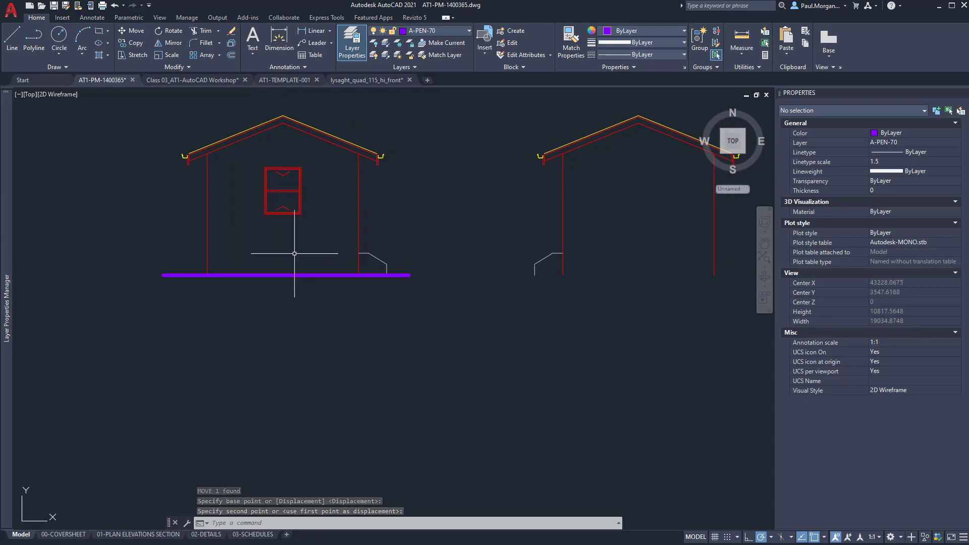
pyautogui.click(272, 275)
pyautogui.click(269, 281)
pyautogui.write('COP')
pyautogui.press('Return')
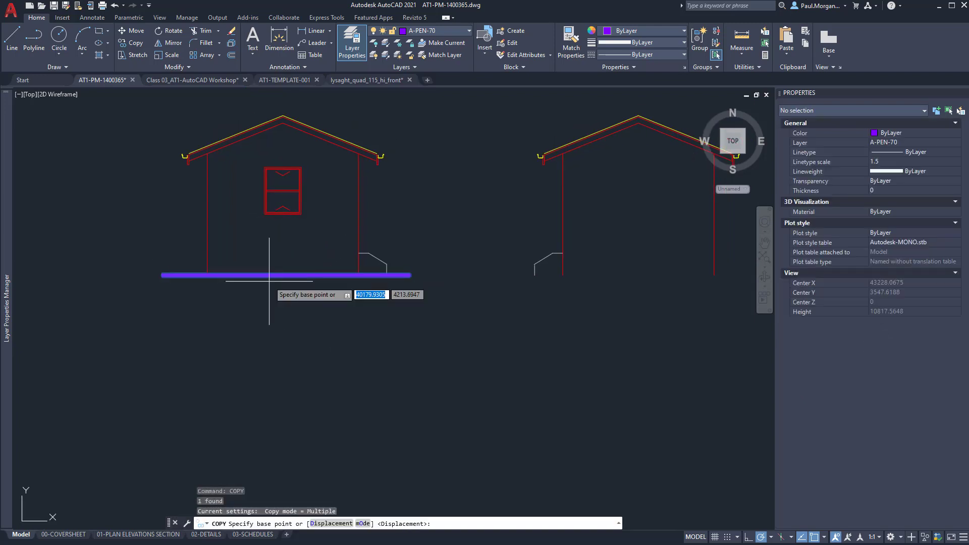
pyautogui.click(283, 122)
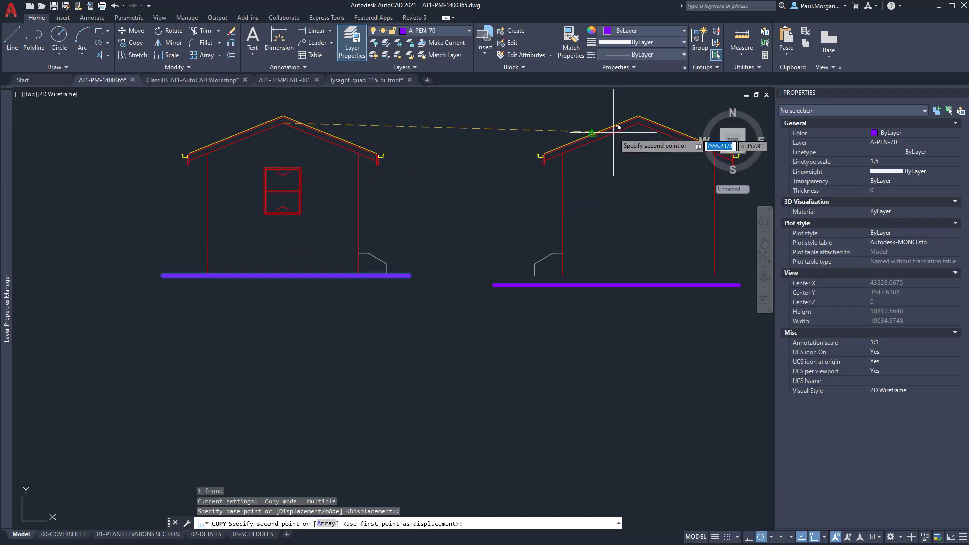
pyautogui.click(638, 118)
# Place further copies of the ground line under the East and West Elevations, aligned to the midpoints of their roof ridges.
pyautogui.scroll(-4, 636, 126)
pyautogui.moveTo(648, 213); pyautogui.dragTo(443, 296, button='middle')
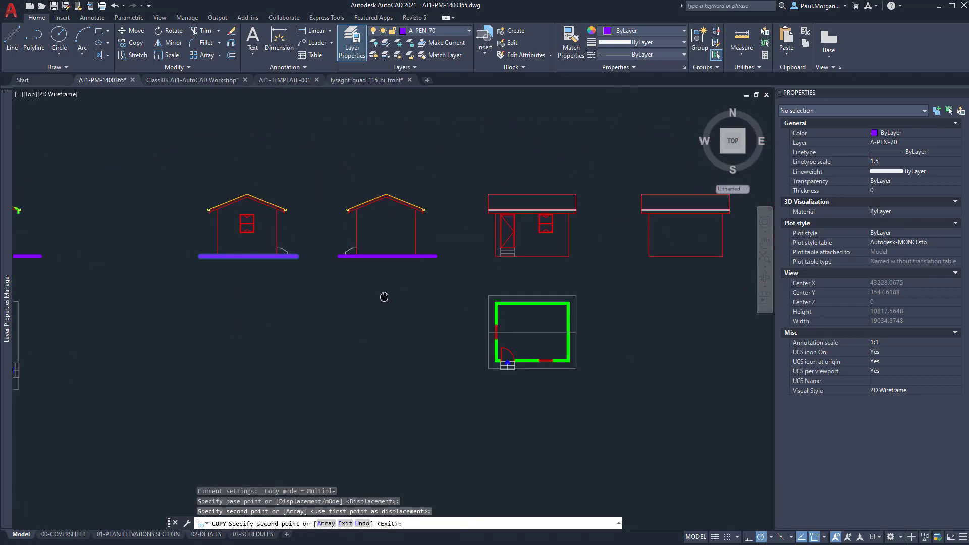
pyautogui.scroll(4, 504, 216)
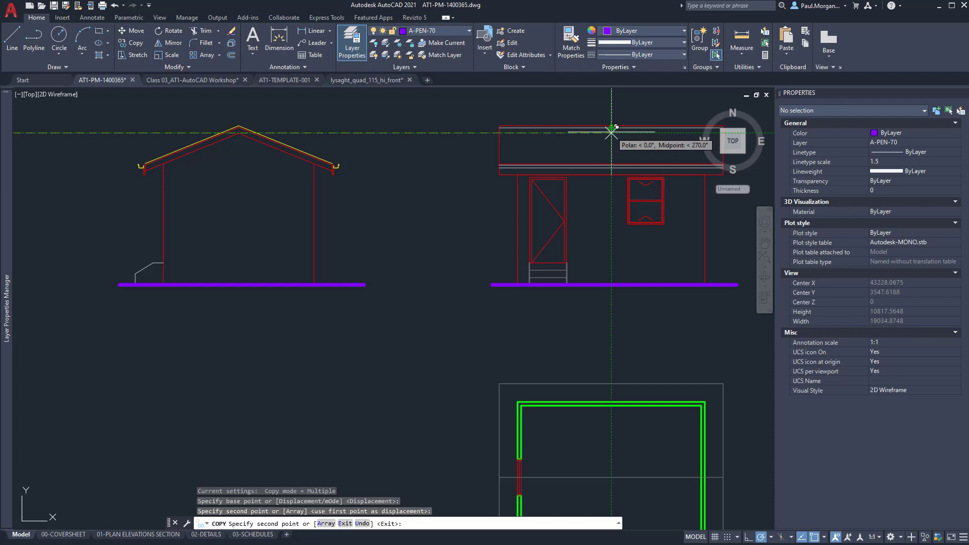
pyautogui.click(611, 132)
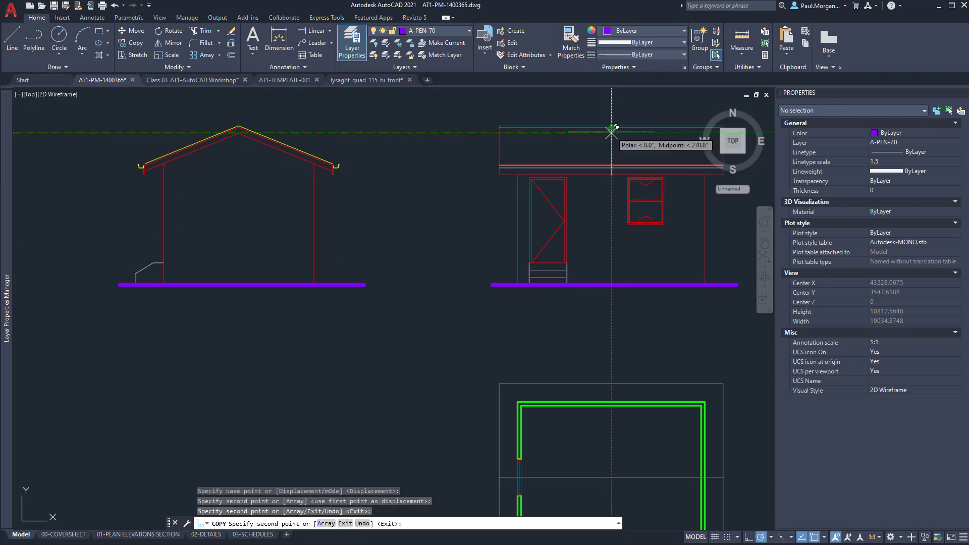
pyautogui.moveTo(592, 133); pyautogui.dragTo(465, 138, button='middle')
pyautogui.moveTo(530, 261); pyautogui.dragTo(288, 308, button='middle')
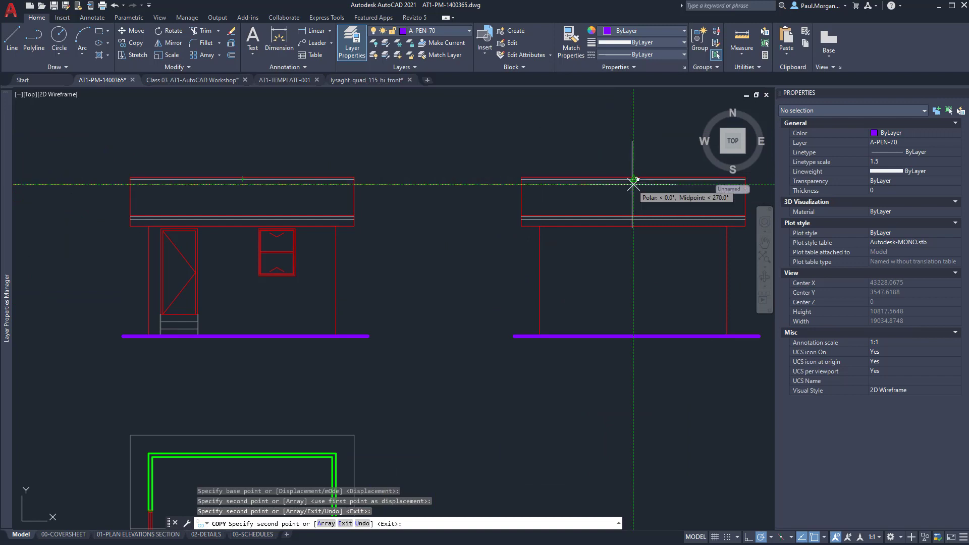
pyautogui.scroll(-2, 633, 183)
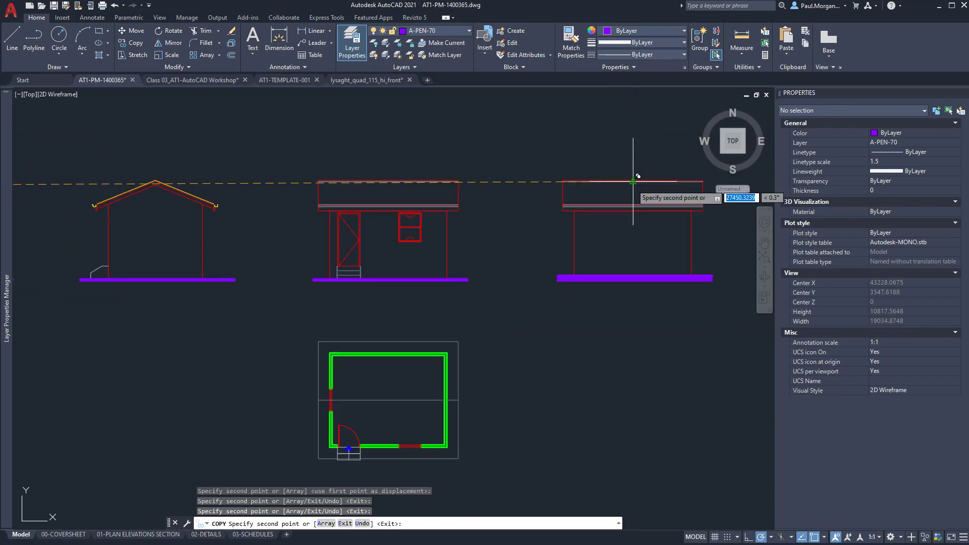
pyautogui.press('Escape')
pyautogui.press('Escape')
pyautogui.press('Escape')
pyautogui.scroll(-2, 587, 218)
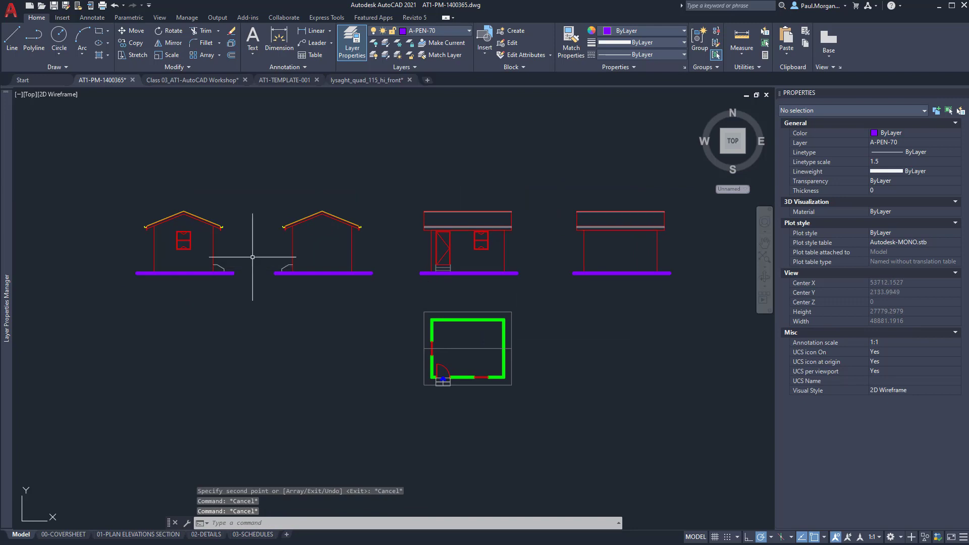
# Open the 01-PLAN ELEVATIONS SECTION layout and view the whole sheet.
pyautogui.moveTo(535, 261); pyautogui.dragTo(552, 265, button='middle')
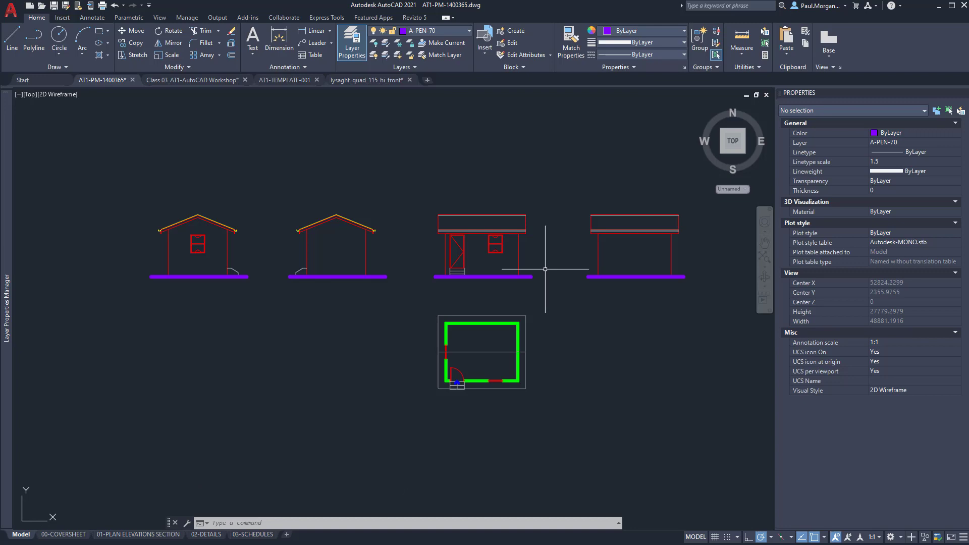
pyautogui.click(57, 535)
pyautogui.click(102, 534)
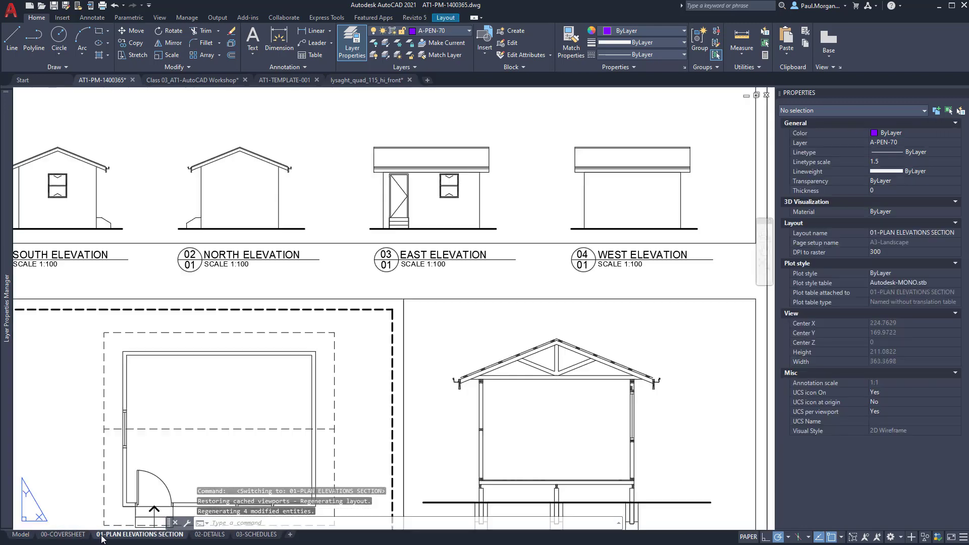
pyautogui.scroll(-4, 275, 416)
pyautogui.moveTo(303, 353); pyautogui.dragTo(320, 329, button='middle')
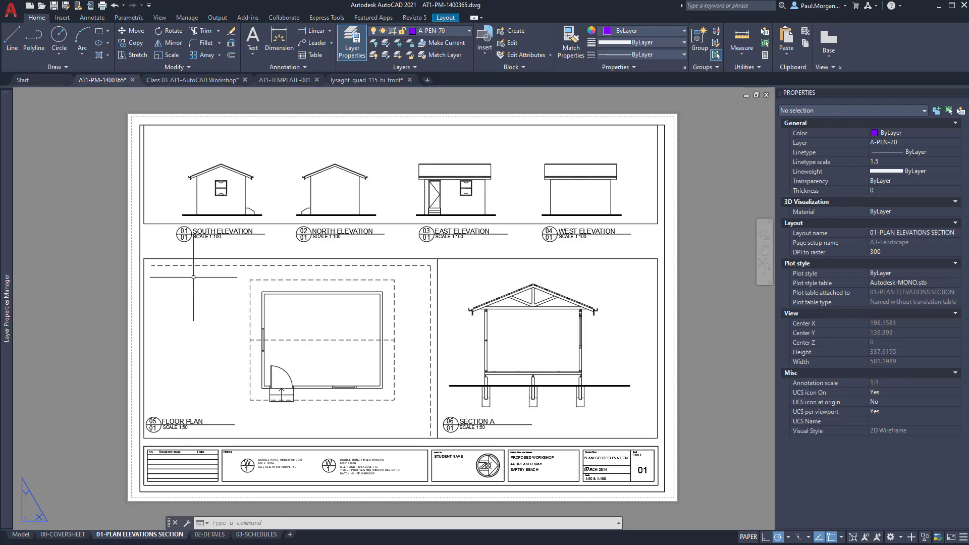
# Change the title block's date attribute to APRIL 2024.
pyautogui.scroll(4, 578, 471)
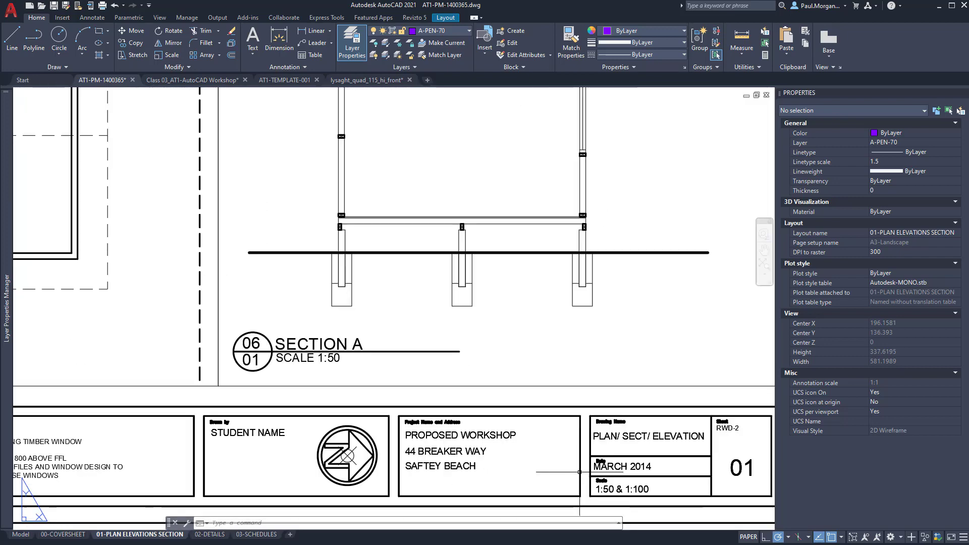
pyautogui.click(615, 470)
pyautogui.moveTo(615, 470); pyautogui.dragTo(548, 424, button='middle')
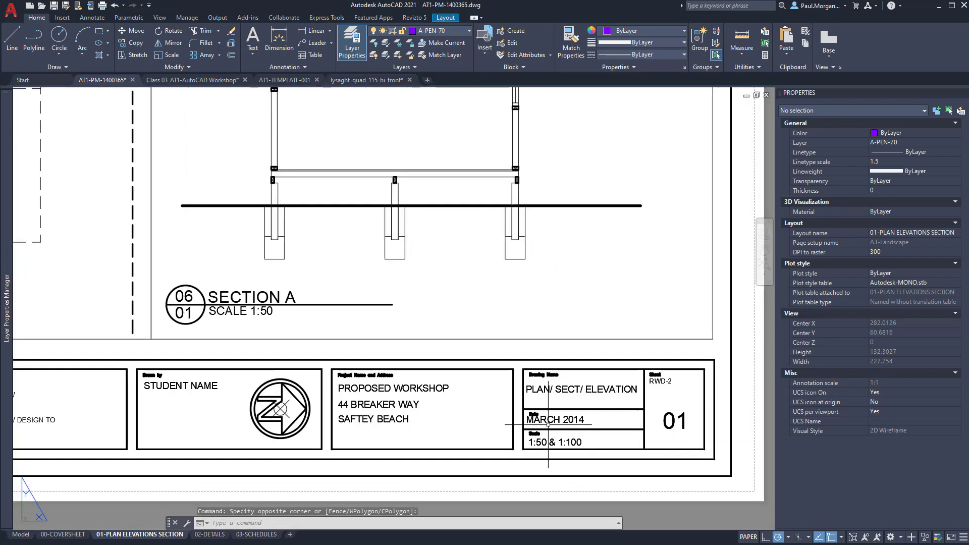
pyautogui.click(548, 424)
pyautogui.scroll(-3, 626, 422)
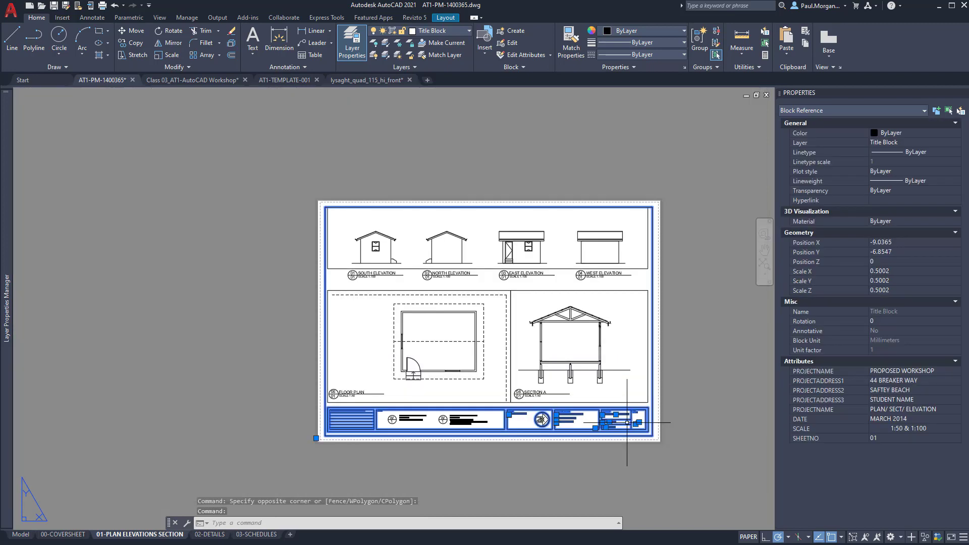
pyautogui.scroll(8, 629, 433)
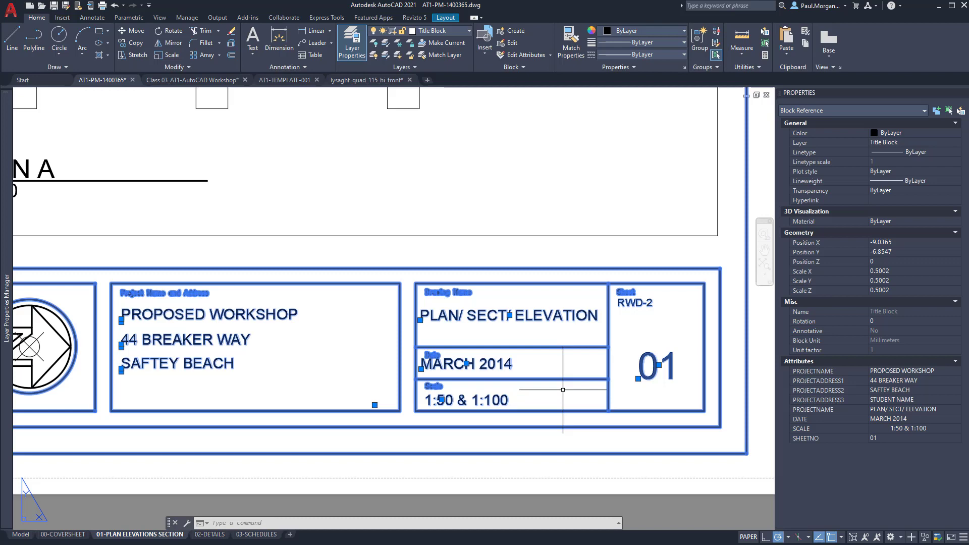
pyautogui.press('Escape')
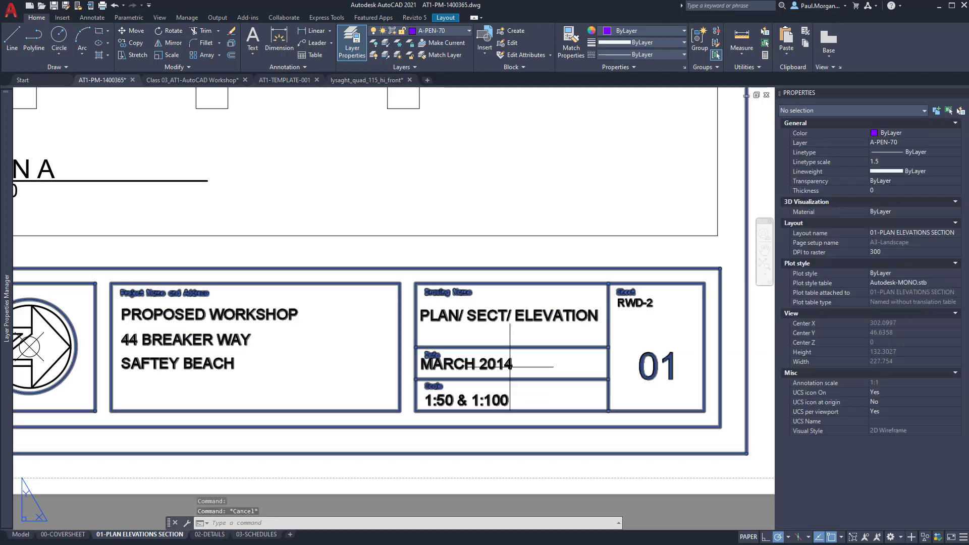
pyautogui.doubleClick(481, 364)
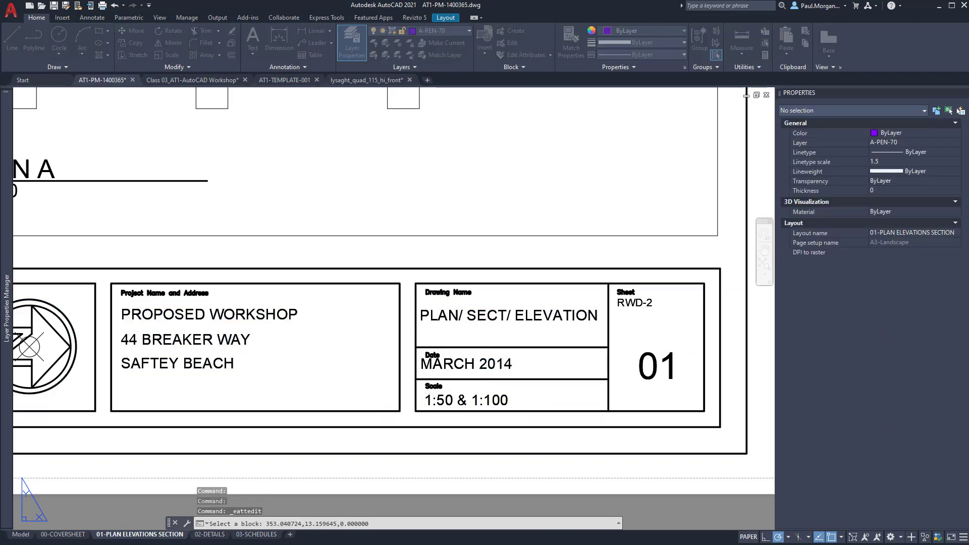
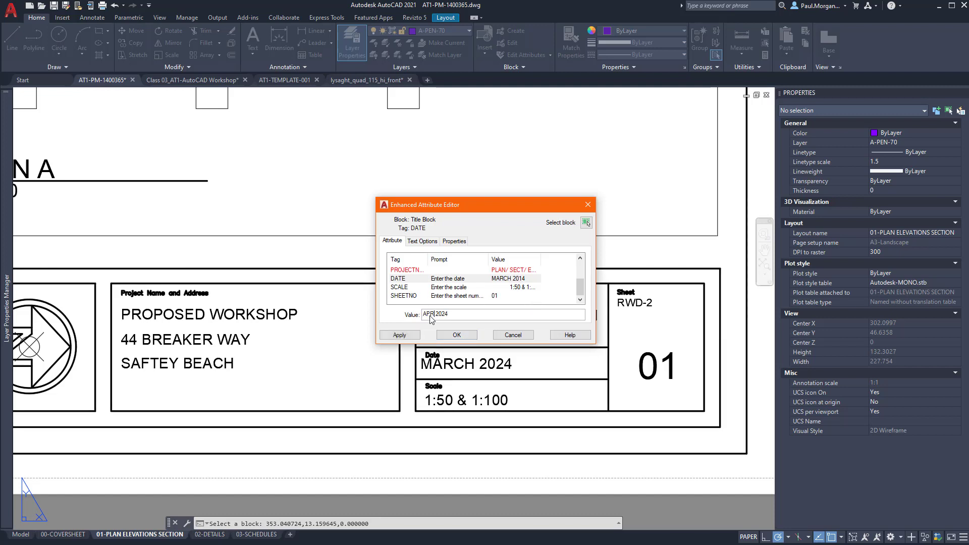
pyautogui.write('L')
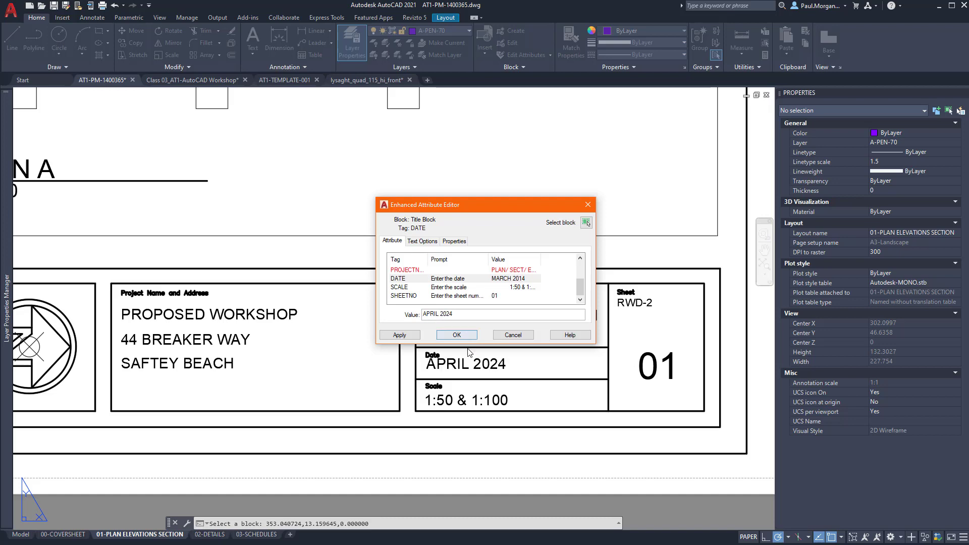
pyautogui.click(468, 335)
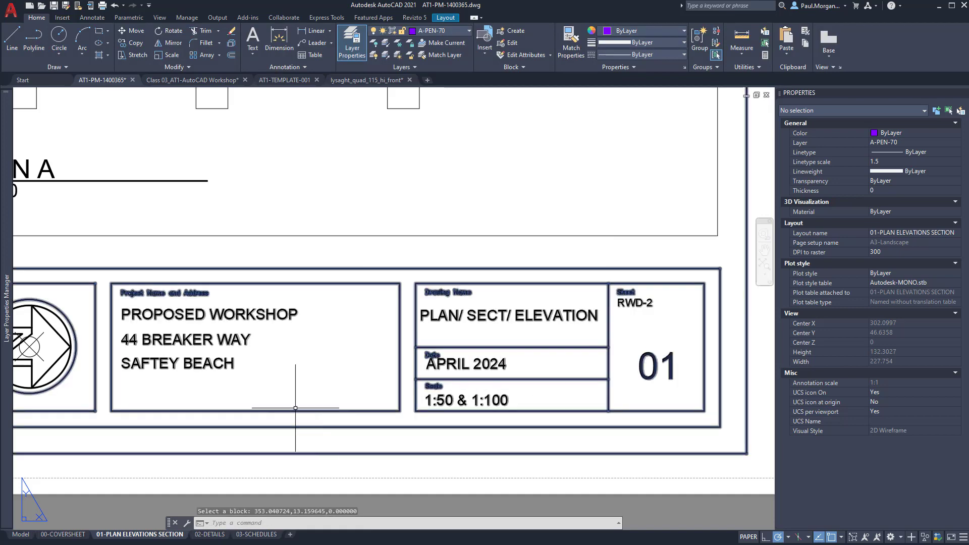
# Replace the STUDENT NAME placeholder under Drawn by in the title block with the drafter's full name.
pyautogui.scroll(-4, 295, 408)
pyautogui.scroll(5, 364, 359)
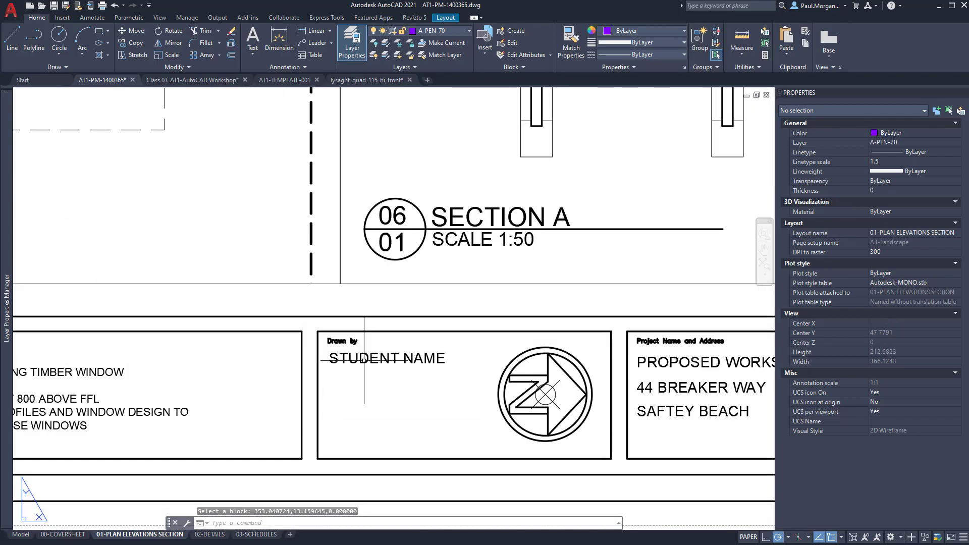
pyautogui.click(363, 359)
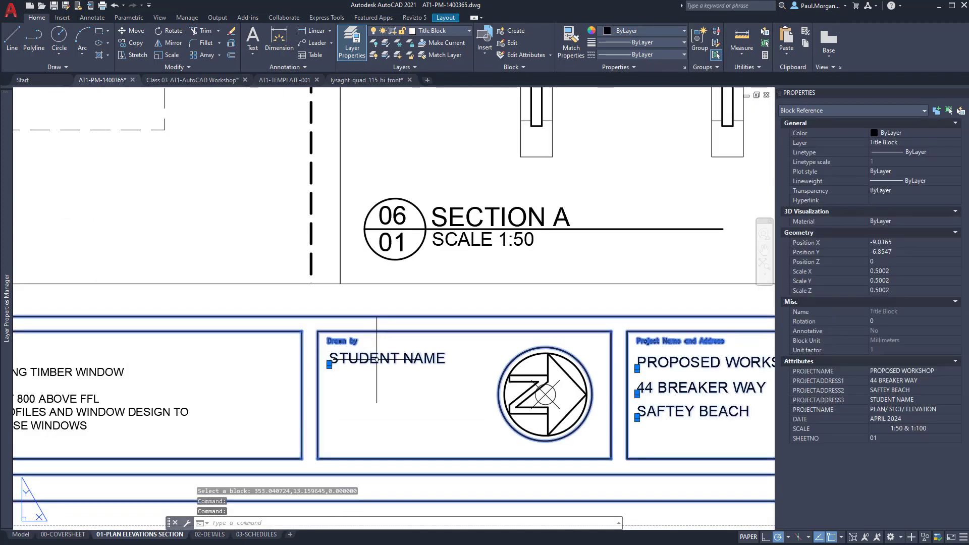
pyautogui.doubleClick(376, 358)
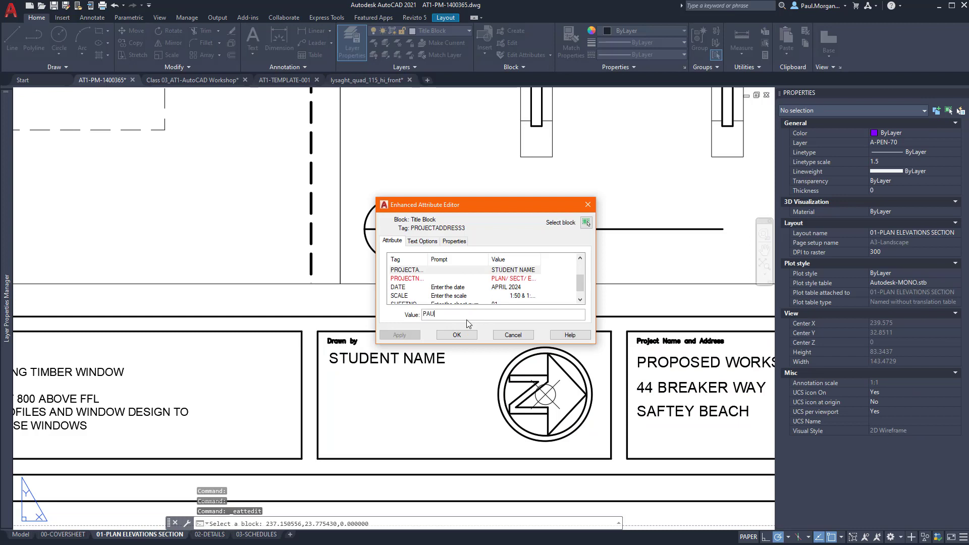
pyautogui.write('PAUL MORGAN')
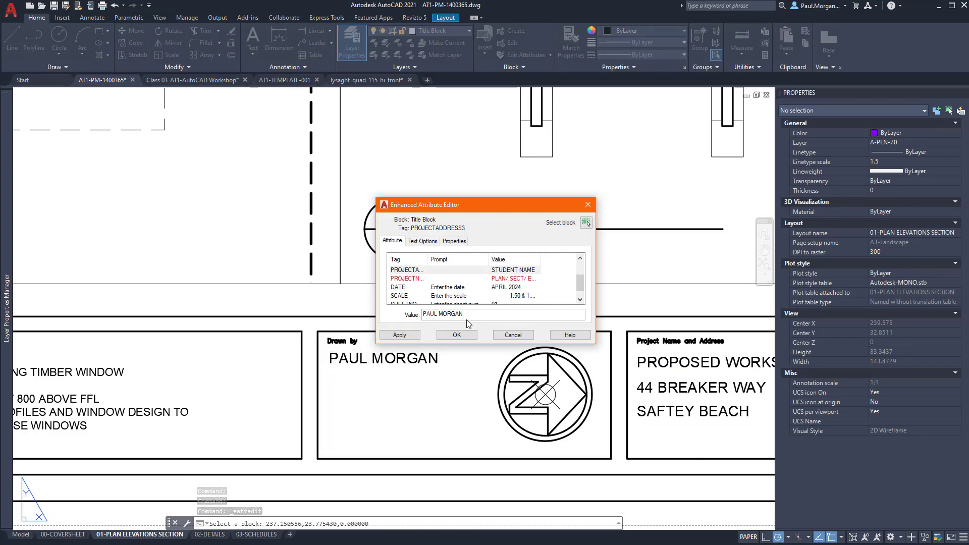
pyautogui.click(457, 335)
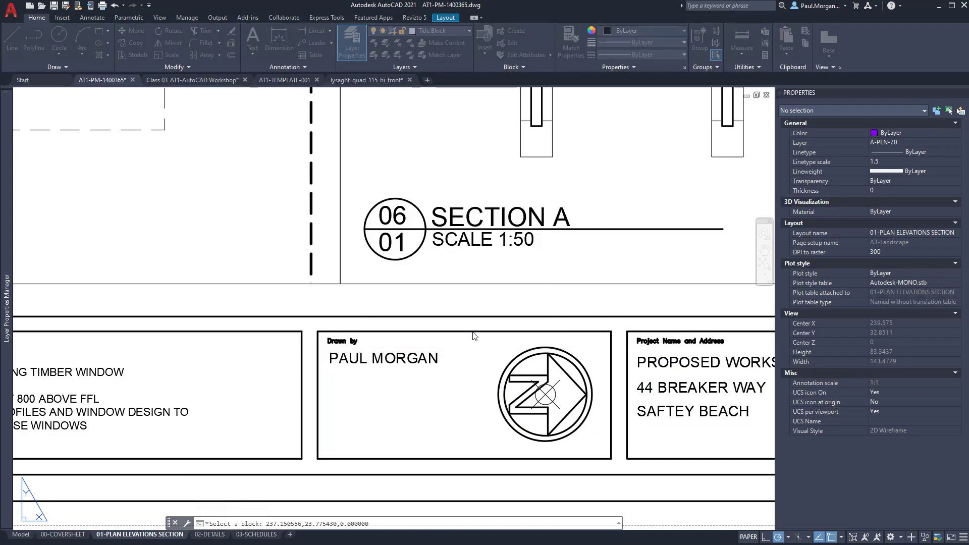
# Examine the title block's notes and revision table, the floor plan title and the elevation titles on the sheet.
pyautogui.scroll(-4, 449, 386)
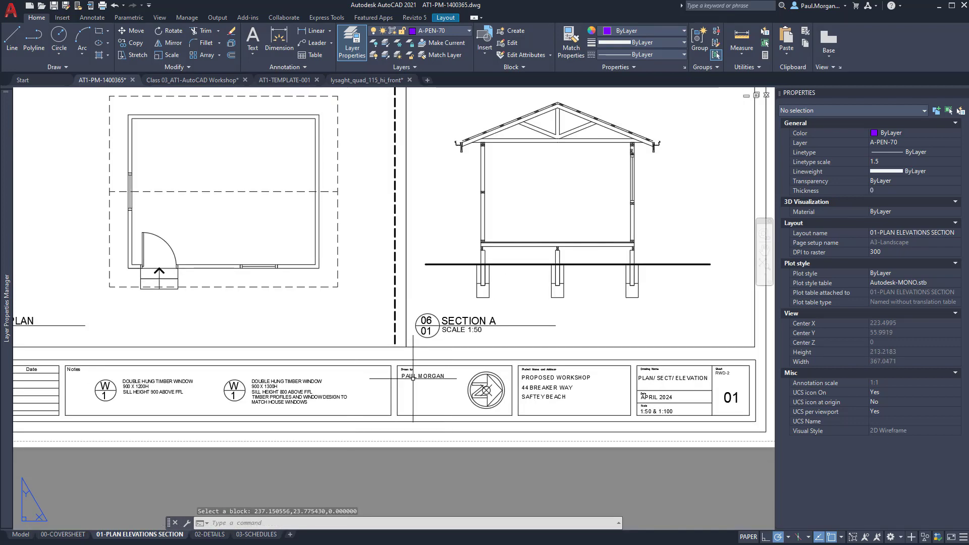
pyautogui.moveTo(400, 409); pyautogui.dragTo(297, 406, button='middle')
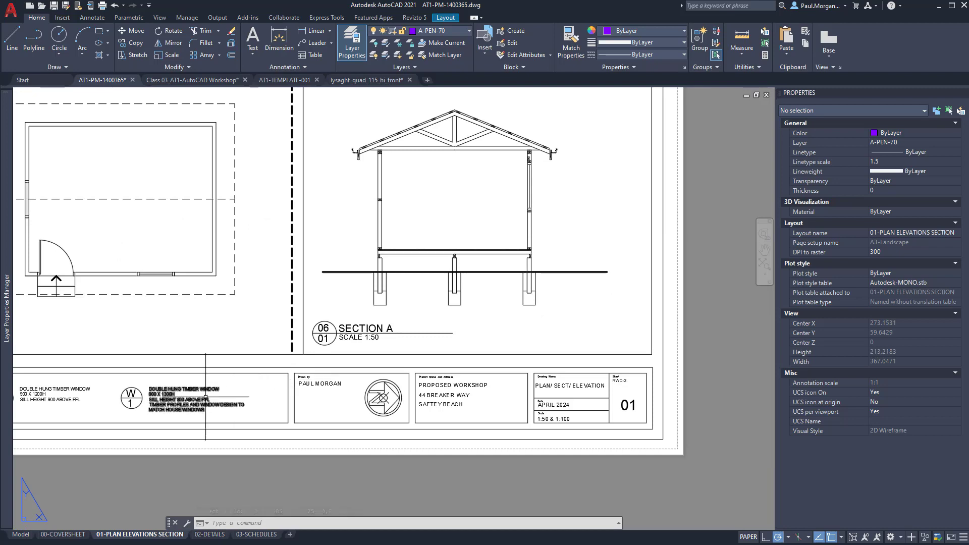
pyautogui.moveTo(210, 396); pyautogui.dragTo(470, 384, button='middle')
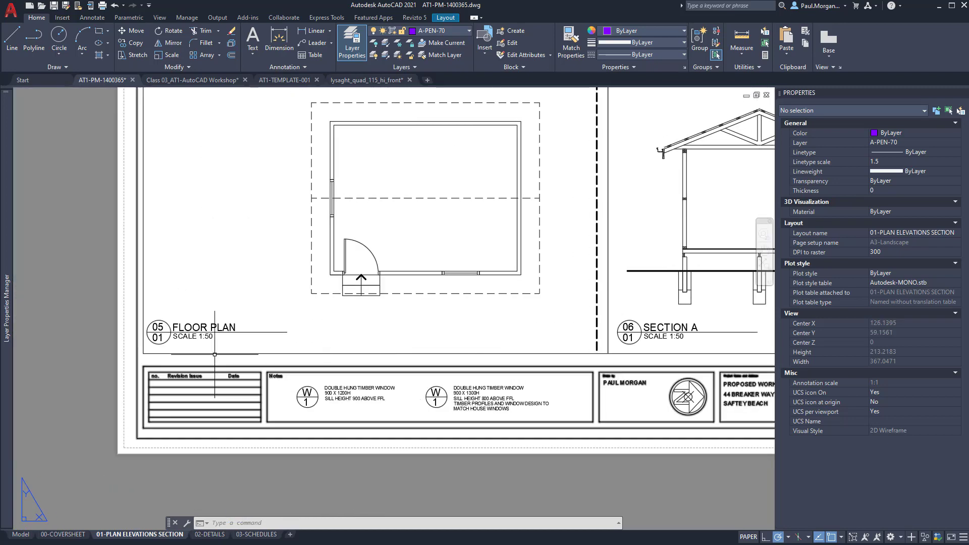
pyautogui.scroll(4, 165, 338)
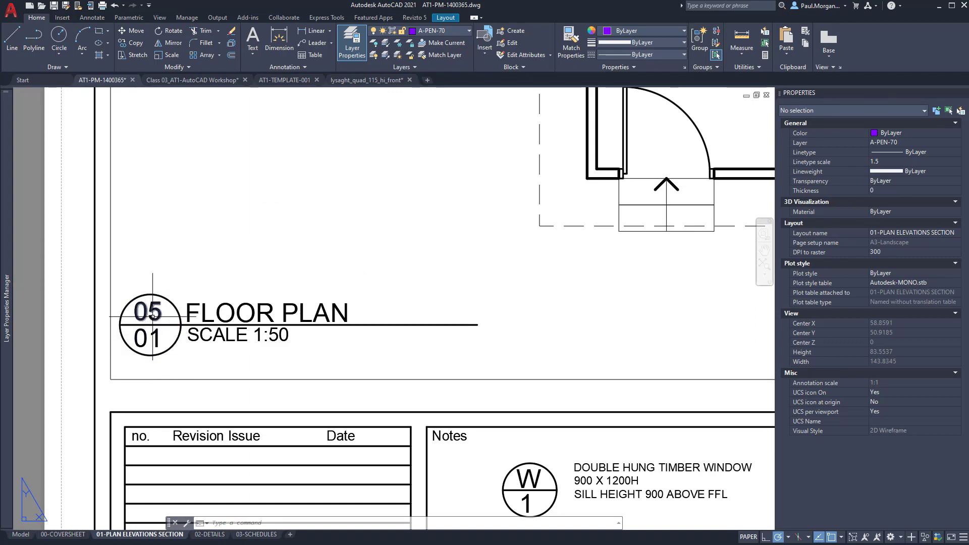
pyautogui.scroll(-5, 154, 318)
pyautogui.scroll(1, 152, 317)
pyautogui.scroll(3, 193, 199)
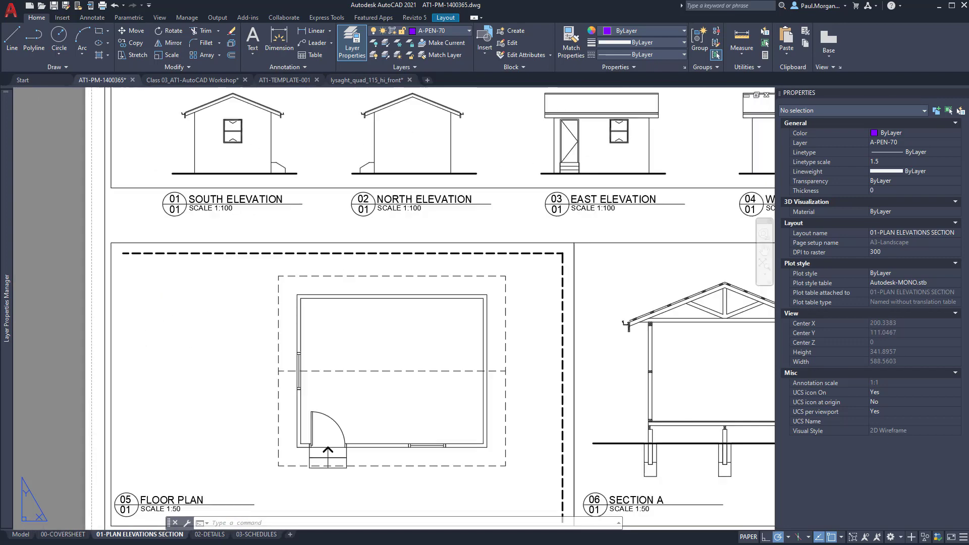
pyautogui.moveTo(230, 208); pyautogui.dragTo(208, 259, button='middle')
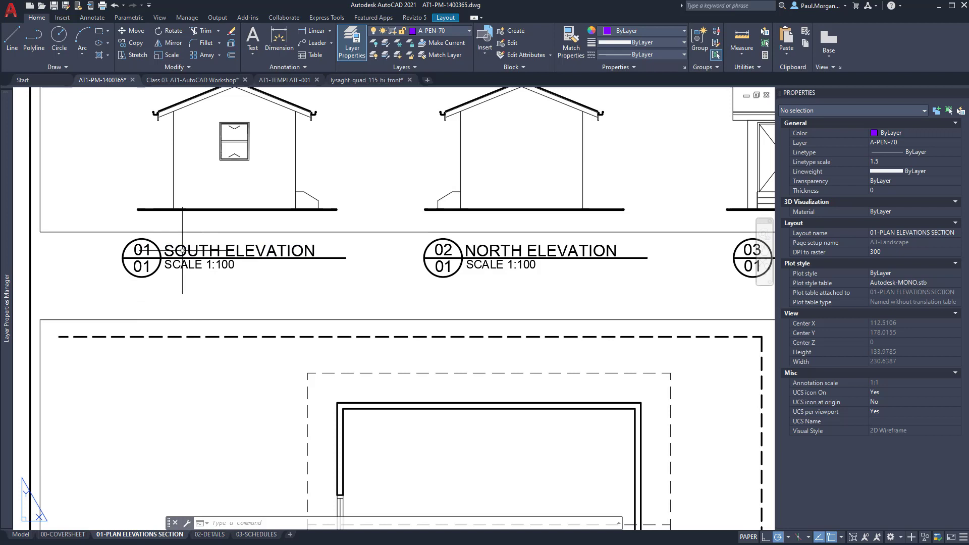
# Inspect the number text, circle and underline that make up the South Elevation drawing title.
pyautogui.moveTo(214, 263)
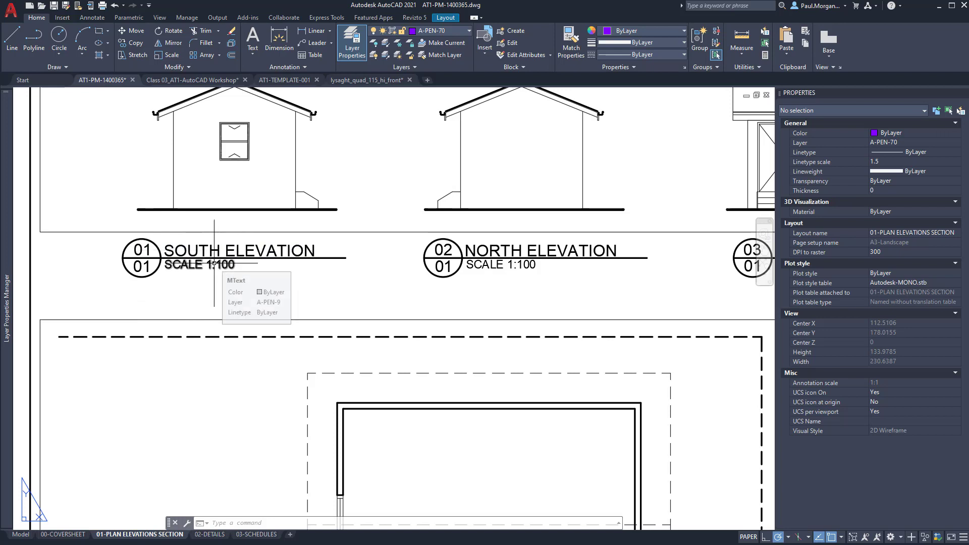
pyautogui.scroll(4, 214, 262)
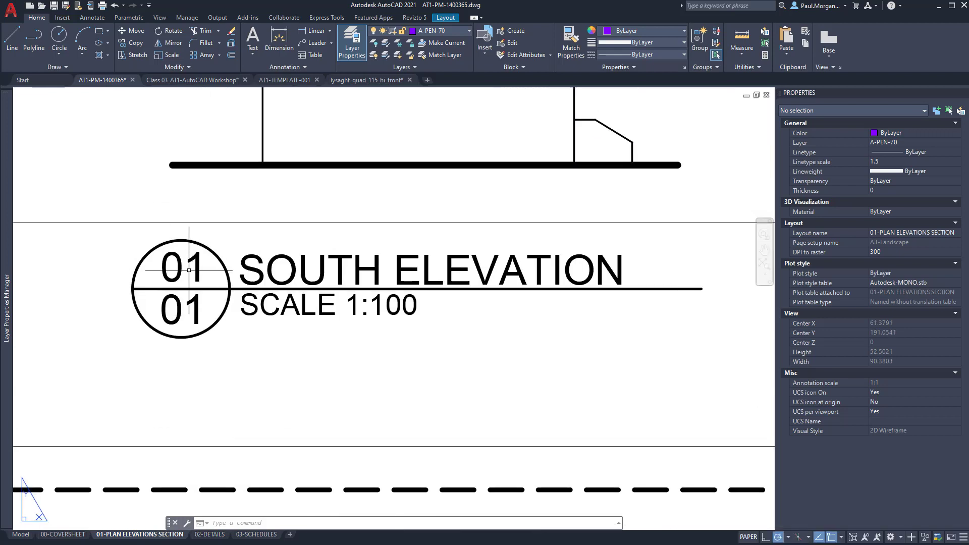
pyautogui.click(183, 268)
pyautogui.click(180, 266)
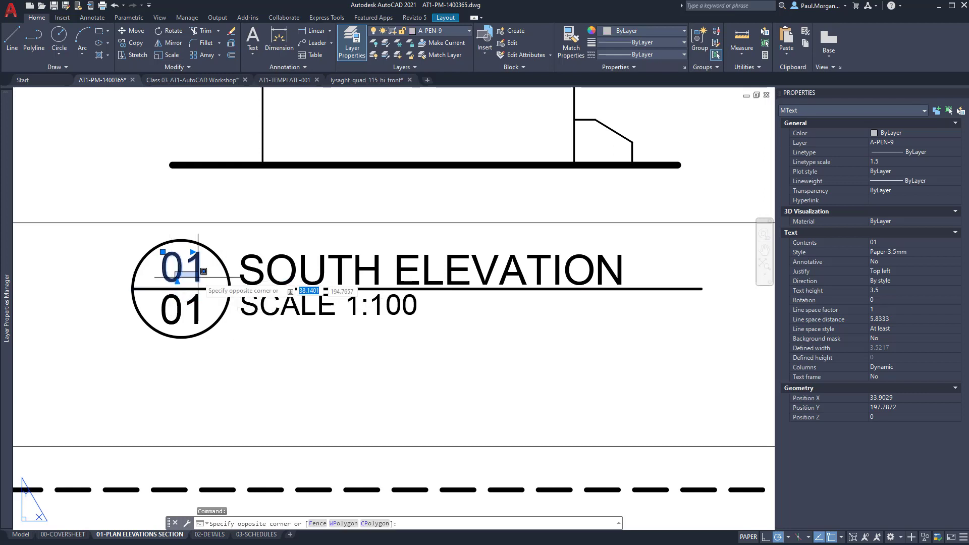
pyautogui.click(212, 268)
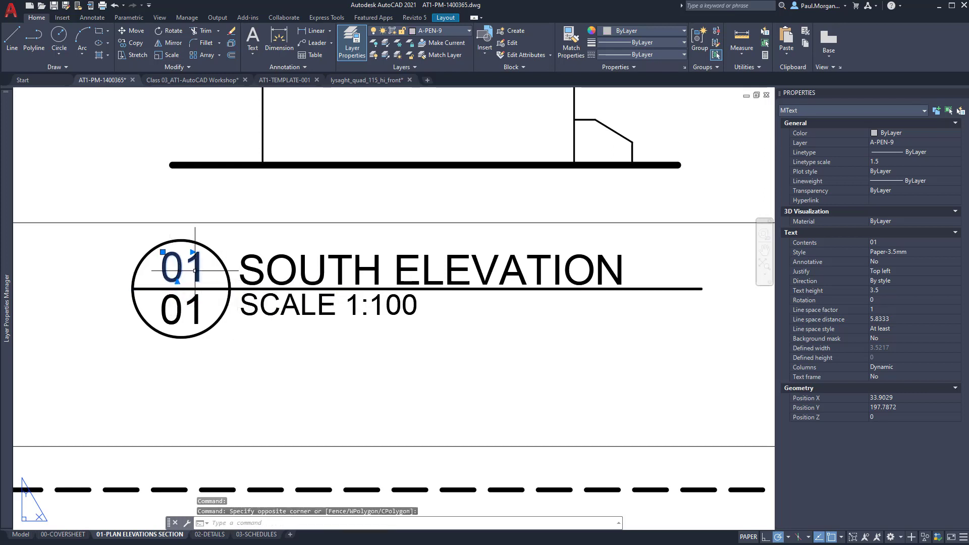
pyautogui.click(275, 270)
pyautogui.press('Escape')
pyautogui.press('Escape')
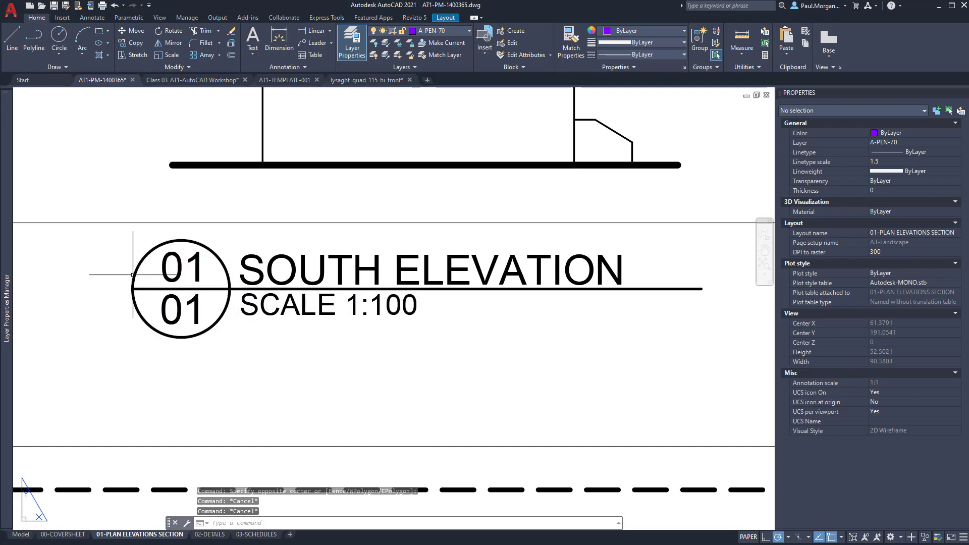
pyautogui.click(143, 288)
pyautogui.press('Escape')
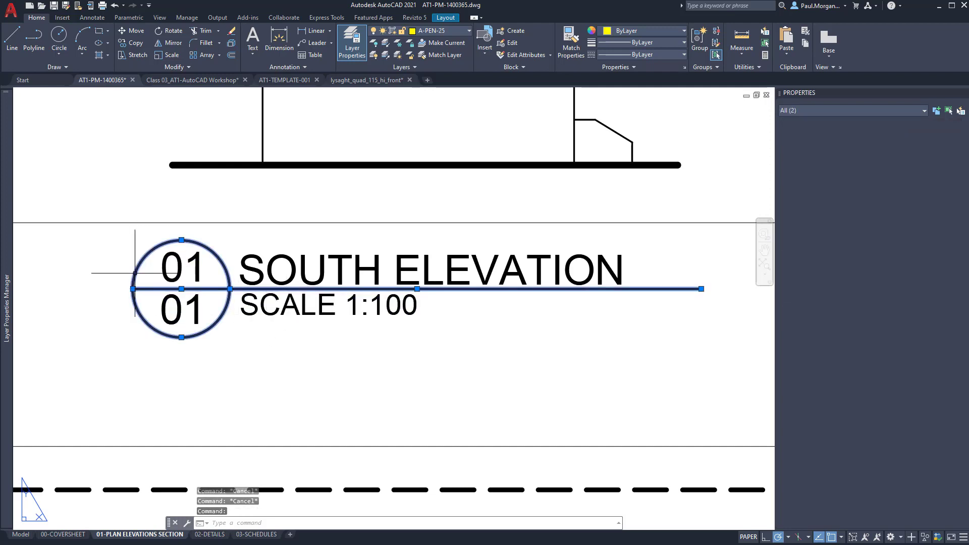
# Examine the elevation and Section A titles, the window tag notes in the title block and the floor plan on the sheet.
pyautogui.scroll(-6, 162, 281)
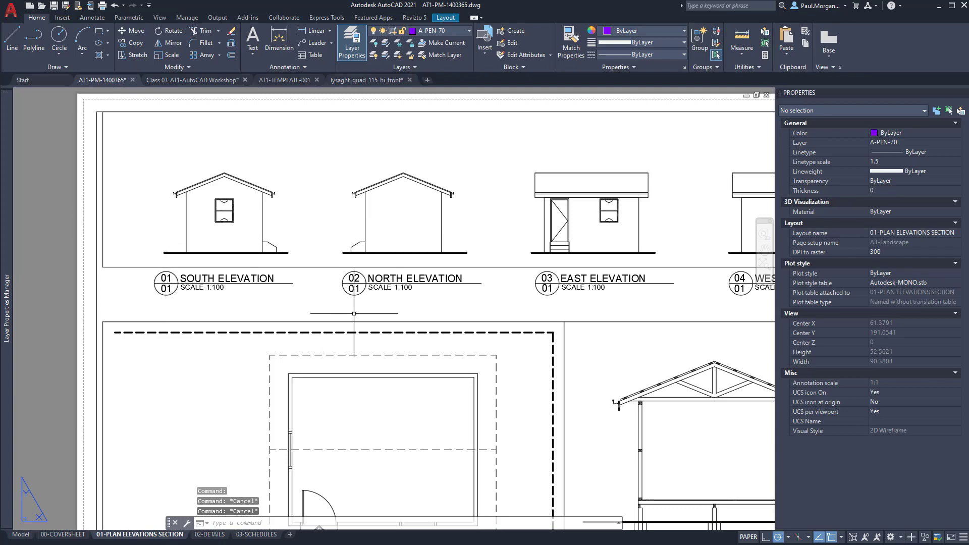
pyautogui.scroll(-4, 339, 315)
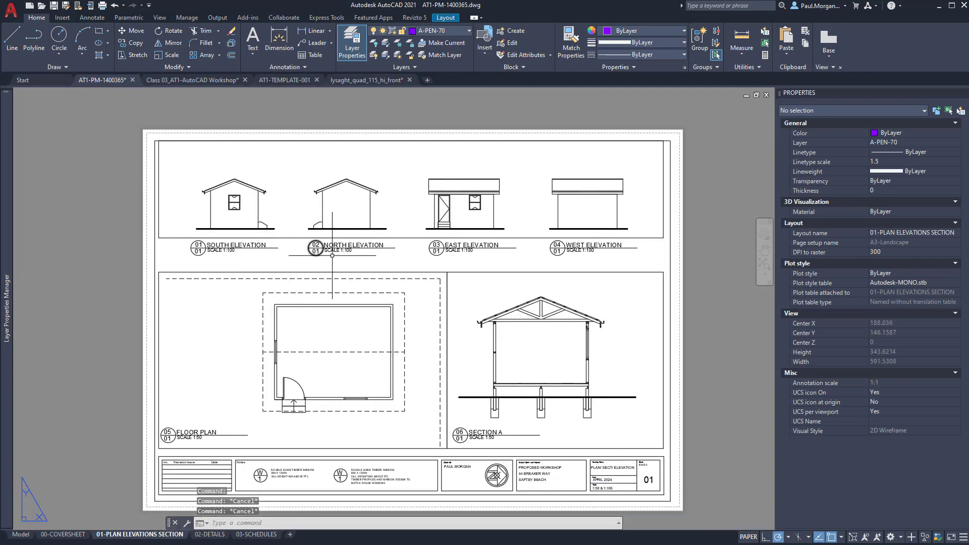
pyautogui.scroll(5, 441, 477)
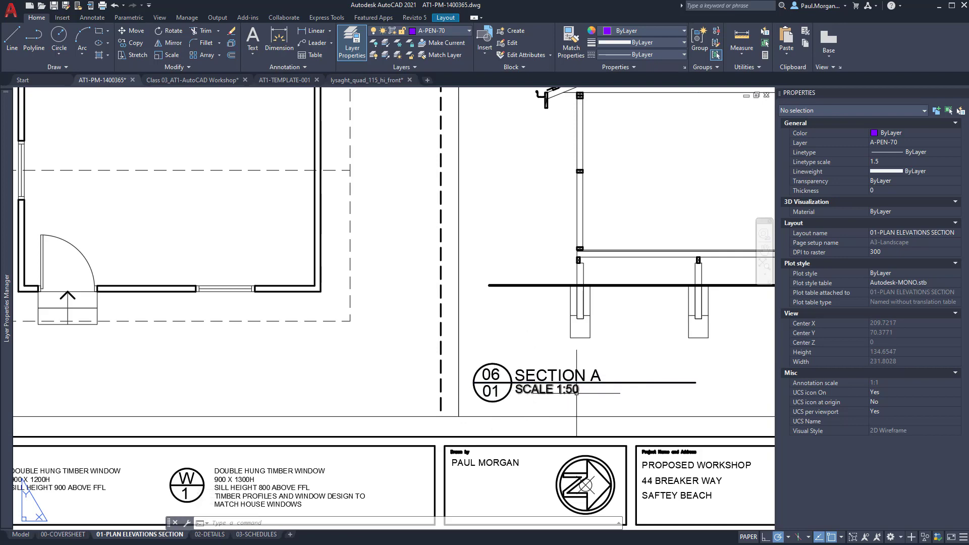
pyautogui.scroll(-5, 576, 392)
pyautogui.moveTo(564, 414); pyautogui.dragTo(548, 416, button='middle')
pyautogui.press('Escape')
pyautogui.press('Escape')
pyautogui.press('Escape')
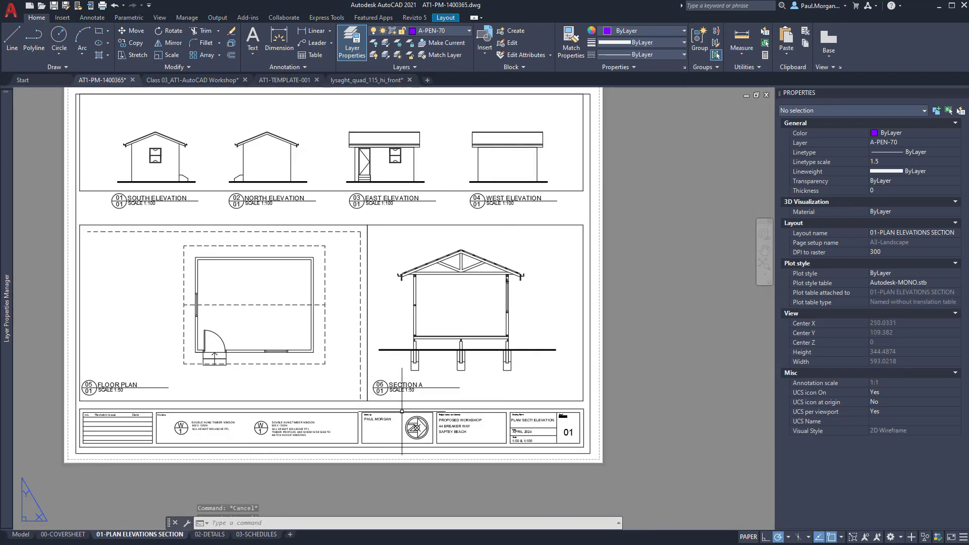
pyautogui.scroll(7, 377, 438)
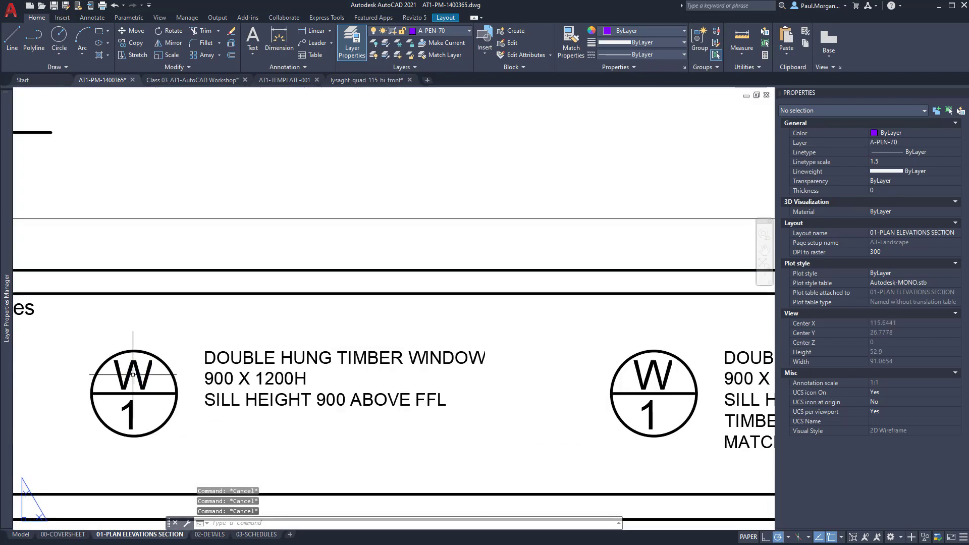
pyautogui.scroll(-3, 318, 373)
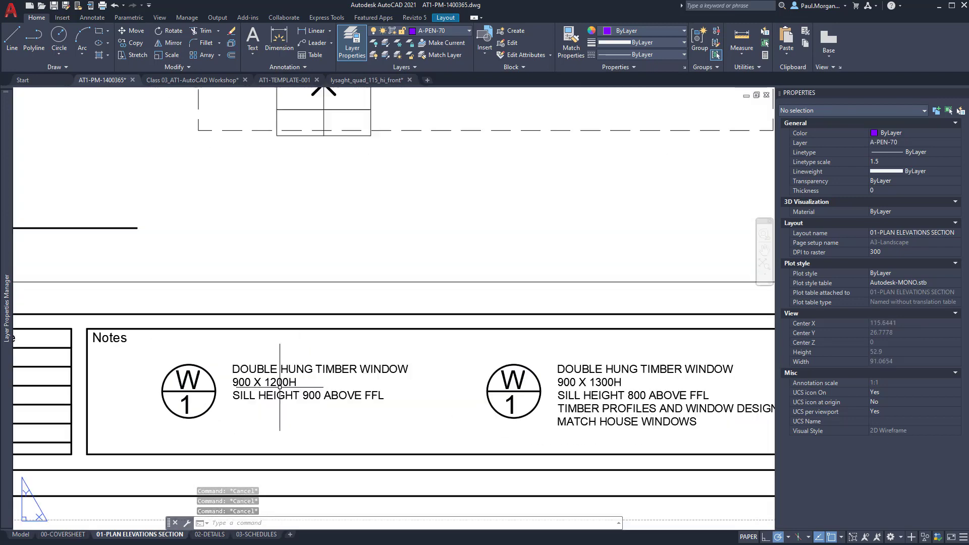
pyautogui.scroll(-1, 282, 376)
pyautogui.moveTo(280, 371); pyautogui.dragTo(268, 406, button='middle')
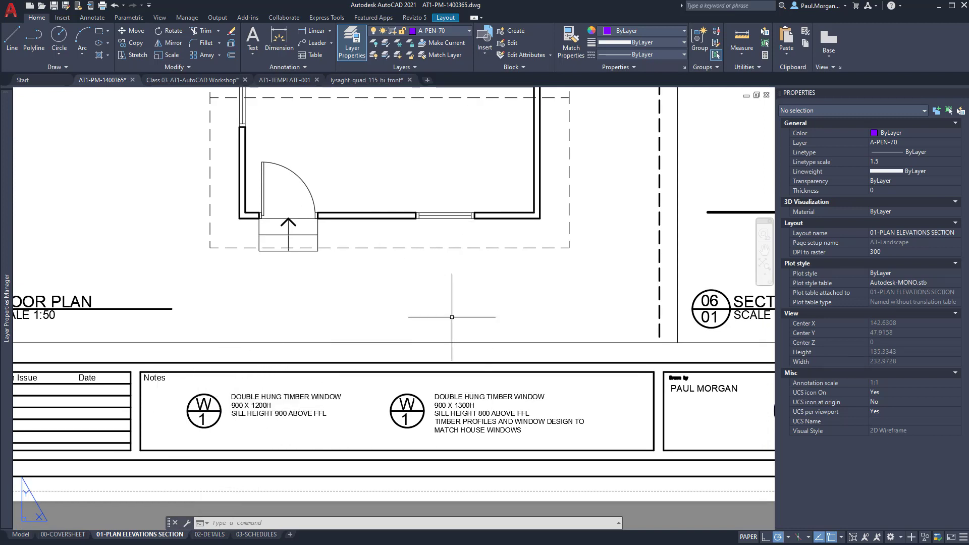
pyautogui.scroll(-2, 438, 419)
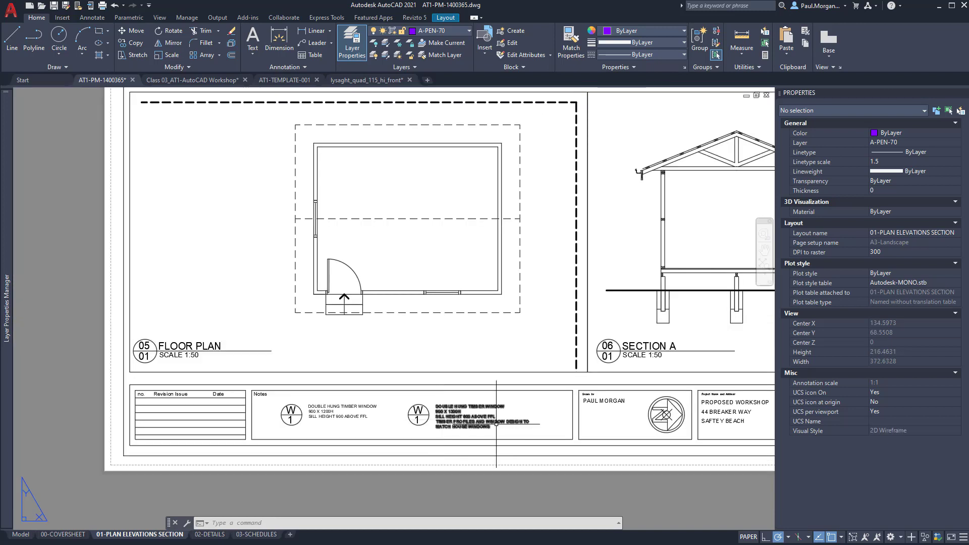
pyautogui.moveTo(404, 329); pyautogui.dragTo(341, 394, button='middle')
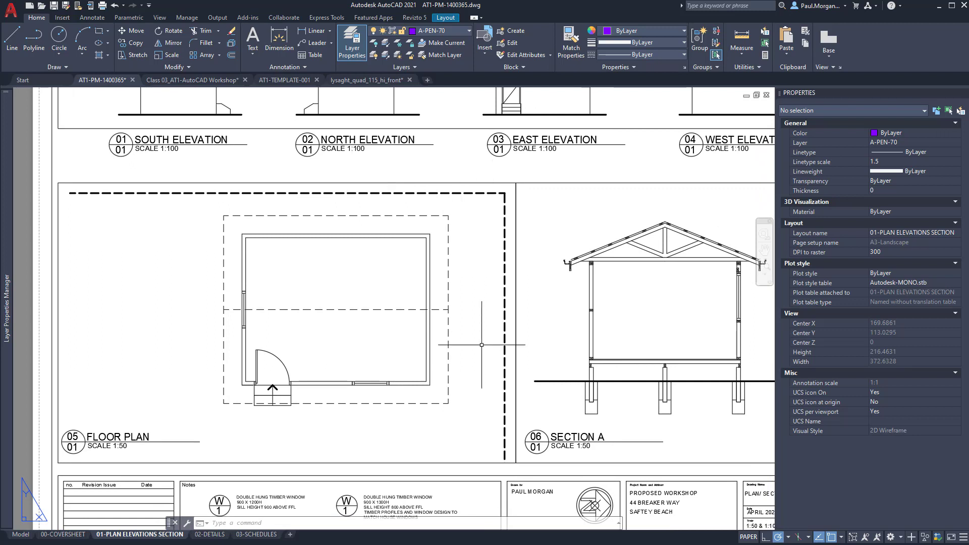
pyautogui.moveTo(473, 341); pyautogui.dragTo(456, 337, button='middle')
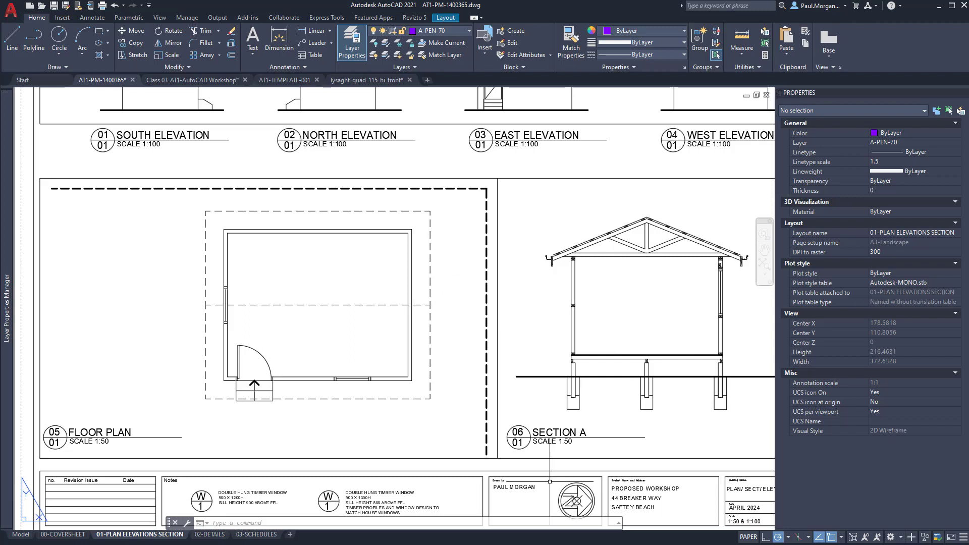
# Switch to the reference drawing set in Revu and examine the floor plan's roof outline and boundary linetypes.
pyautogui.hotkey('alt', 'Tab')
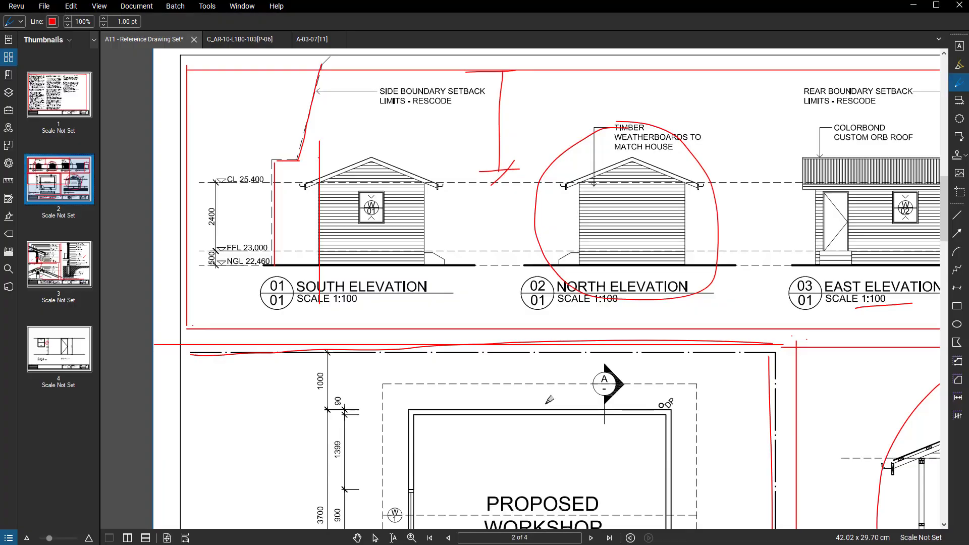
pyautogui.scroll(5, 513, 371)
pyautogui.moveTo(513, 371); pyautogui.dragTo(451, 347, button='middle')
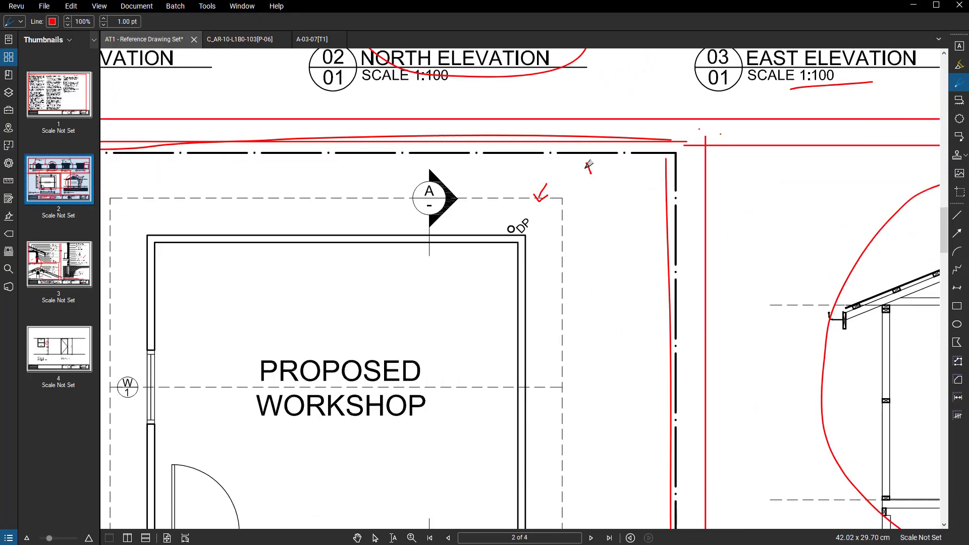
pyautogui.scroll(-2, 443, 400)
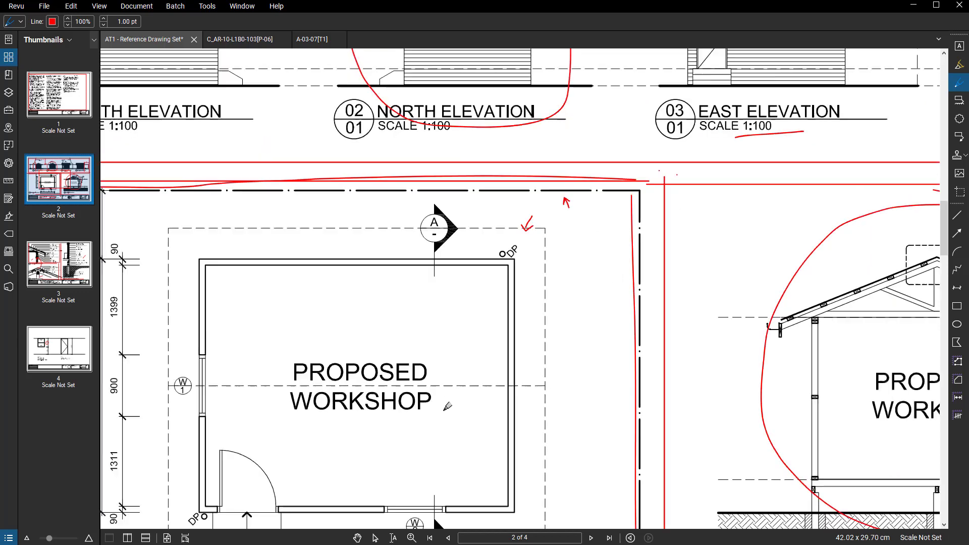
pyautogui.moveTo(443, 400); pyautogui.dragTo(409, 342, button='middle')
pyautogui.moveTo(394, 257); pyautogui.dragTo(435, 248, button='middle')
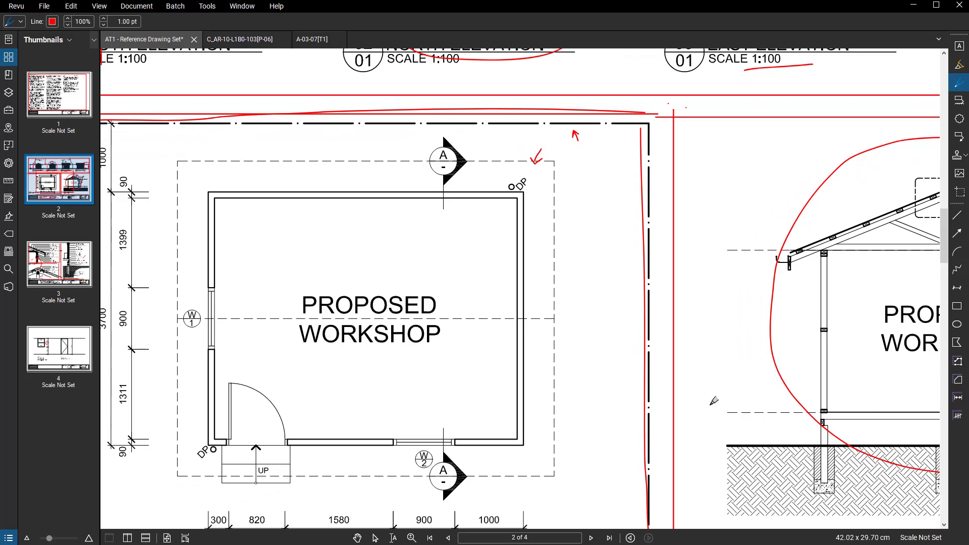
pyautogui.click(919, 7)
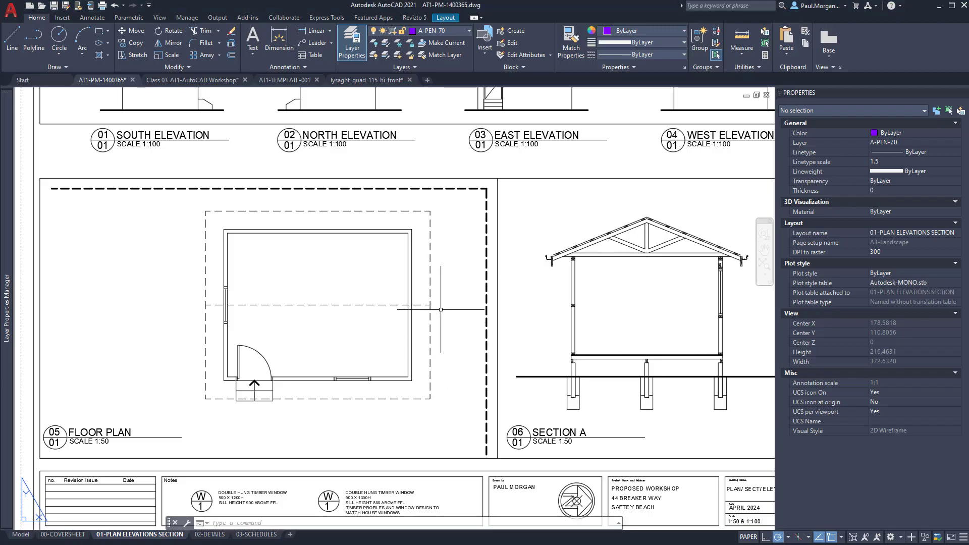
# Set the linetype scale of the dashed roof outline and ridge line to 1 within the floor plan viewport.
pyautogui.doubleClick(454, 274)
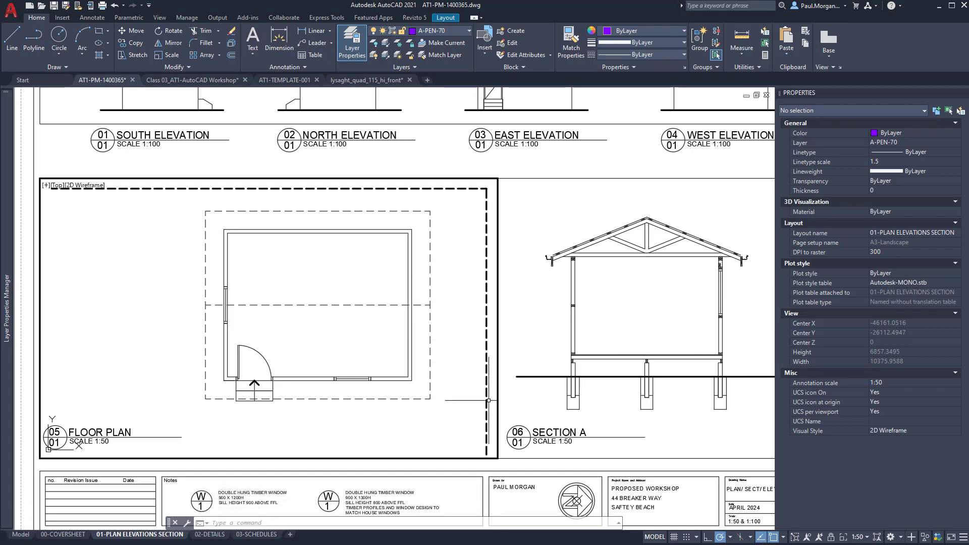
pyautogui.click(422, 302)
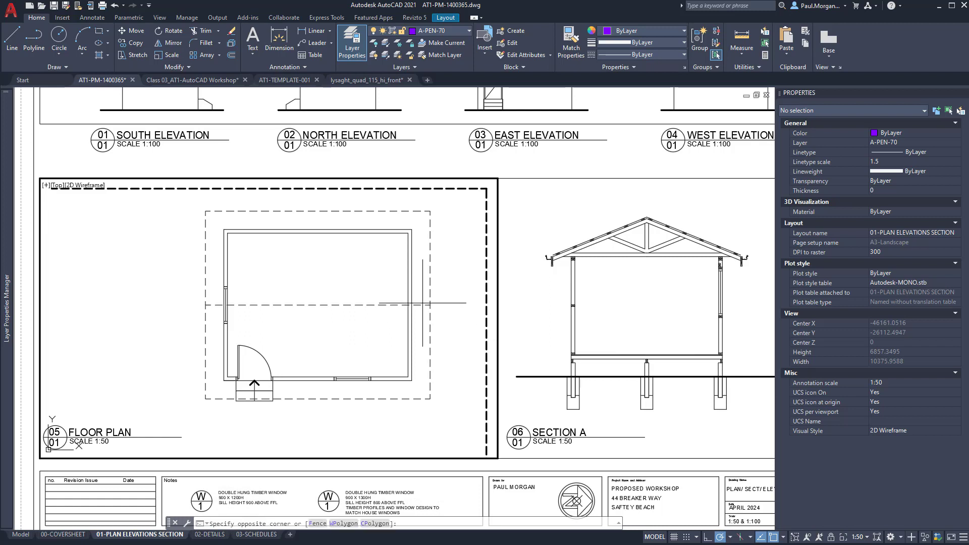
pyautogui.click(426, 308)
pyautogui.click(430, 284)
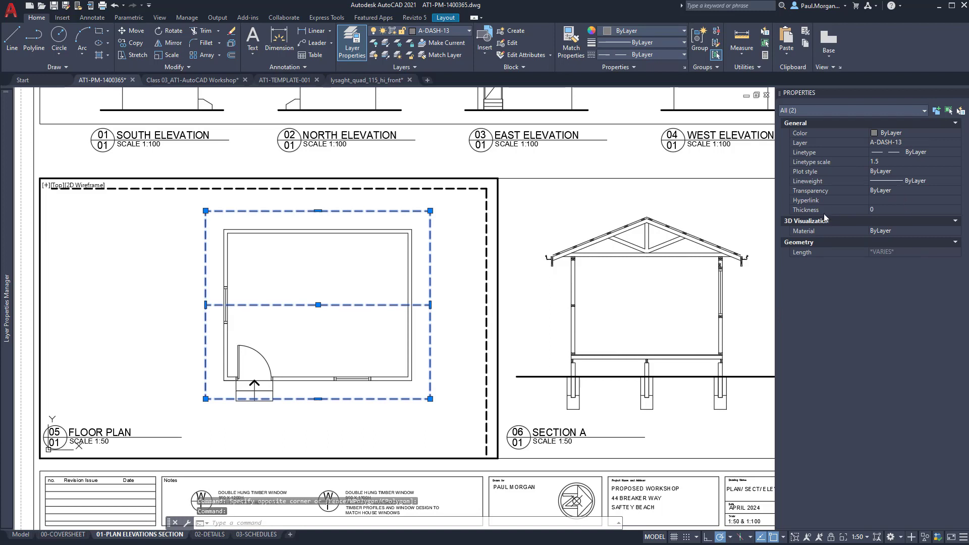
pyautogui.click(884, 161)
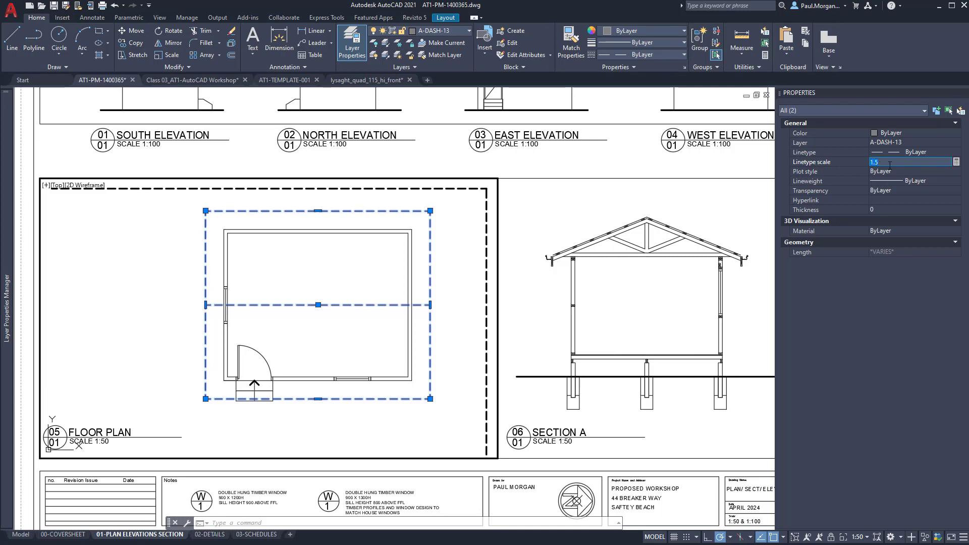
pyautogui.write('1')
pyautogui.press('Return')
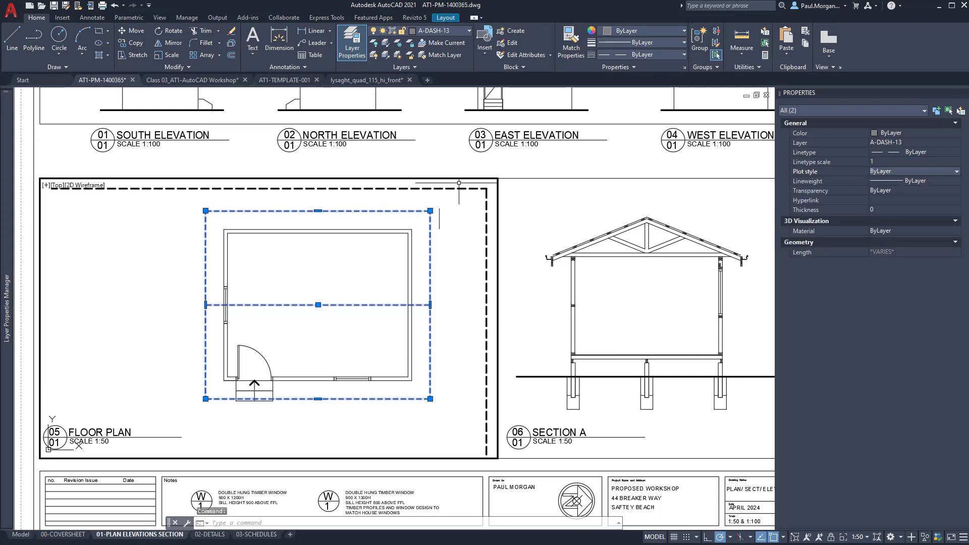
pyautogui.click(414, 420)
pyautogui.press('Escape')
pyautogui.press('Escape')
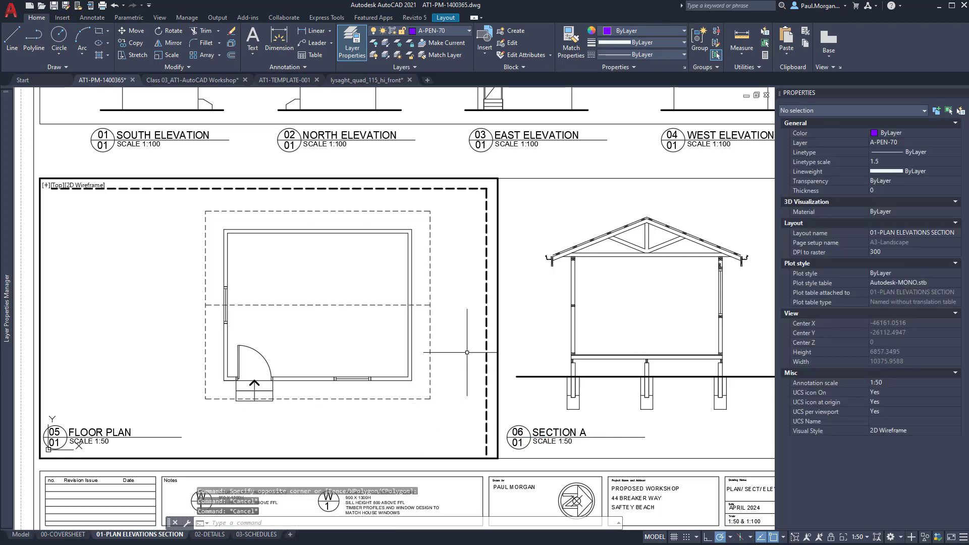
# Try a linetype scale of 3 on the floor plan's boundary polyline and set it to 4 instead.
pyautogui.click(487, 320)
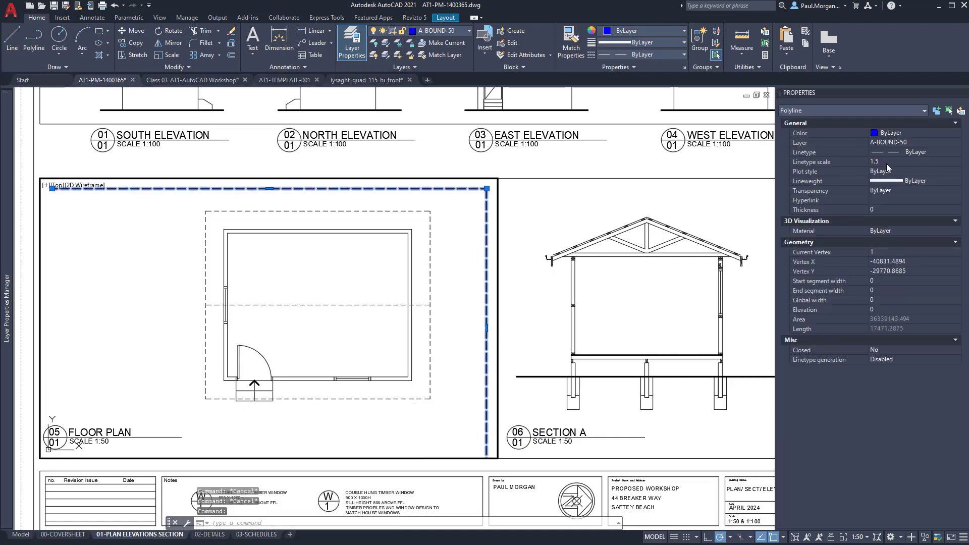
pyautogui.click(887, 162)
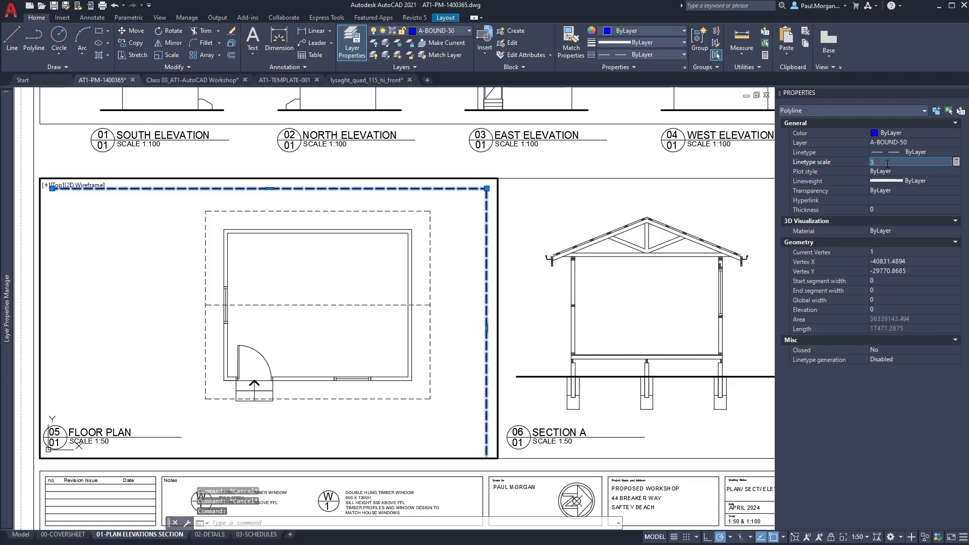
pyautogui.write('3')
pyautogui.press('Return')
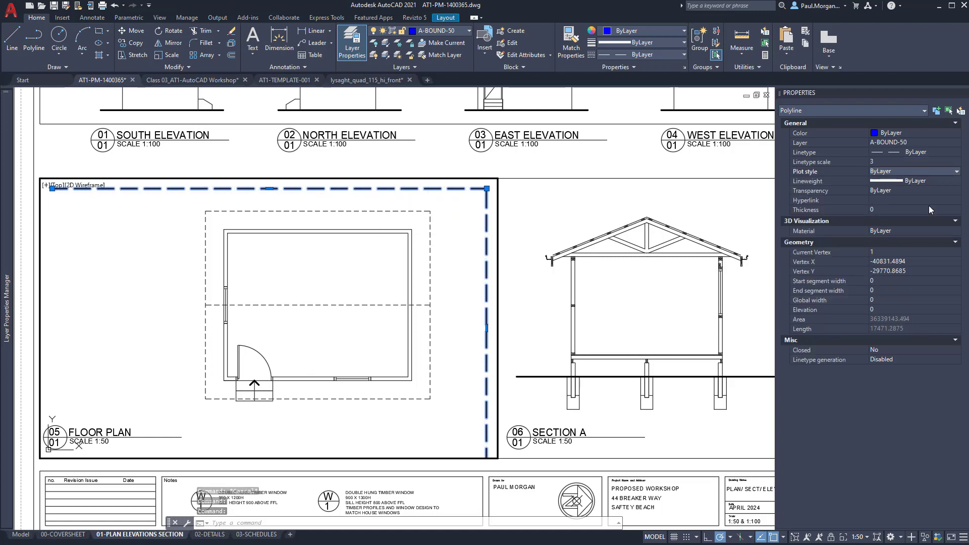
pyautogui.click(897, 161)
pyautogui.write('4')
pyautogui.press('Return')
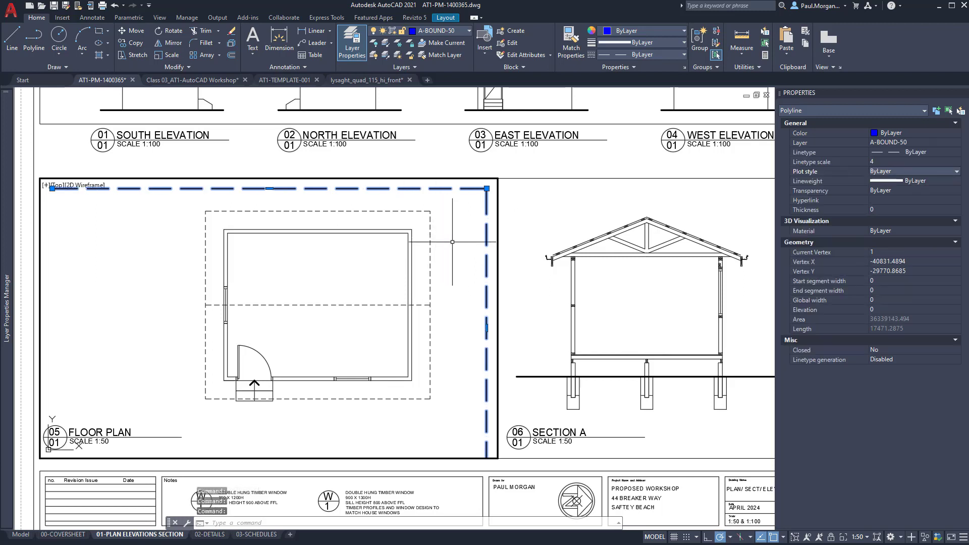
pyautogui.press('Escape')
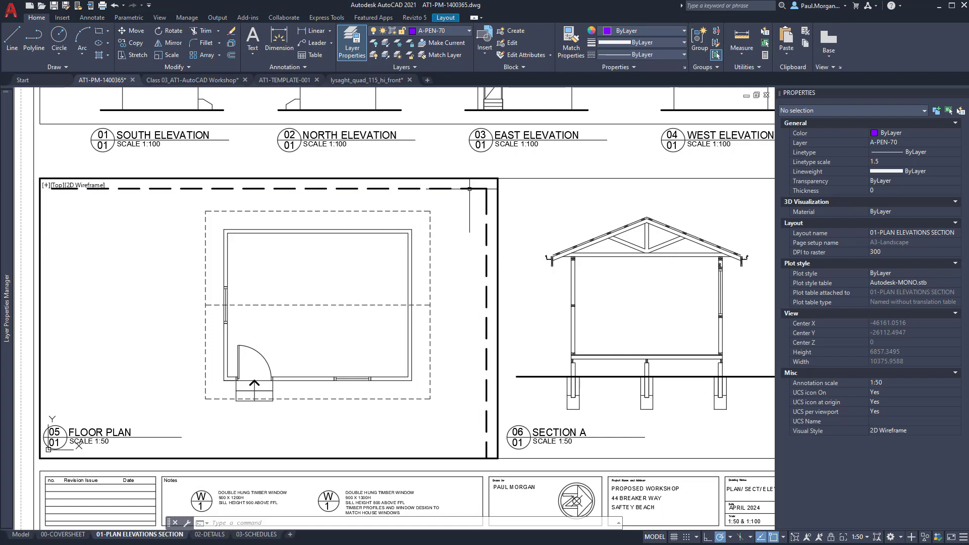
# Change the linetype of the A-BOUND-50 layer to ACAD_ISO04W100.
pyautogui.moveTo(8, 334)
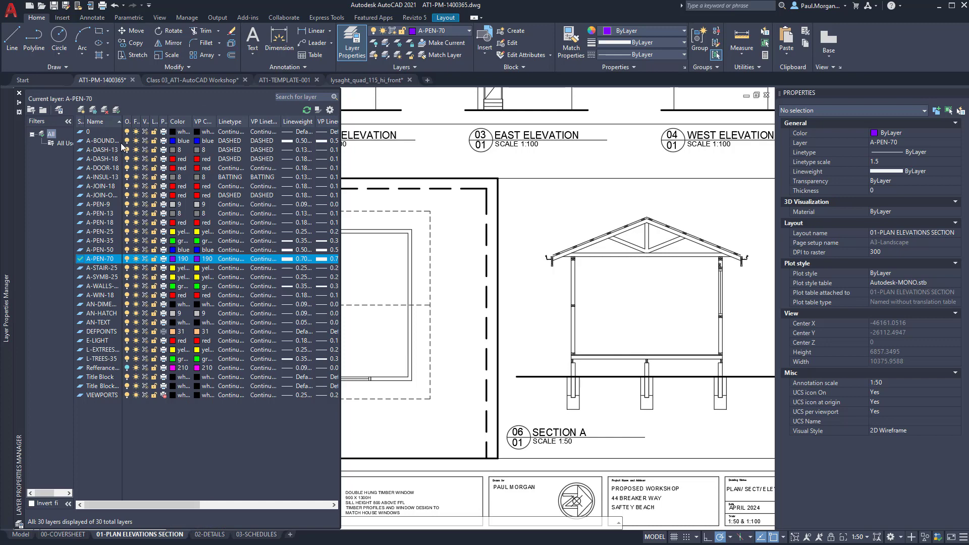
pyautogui.click(262, 142)
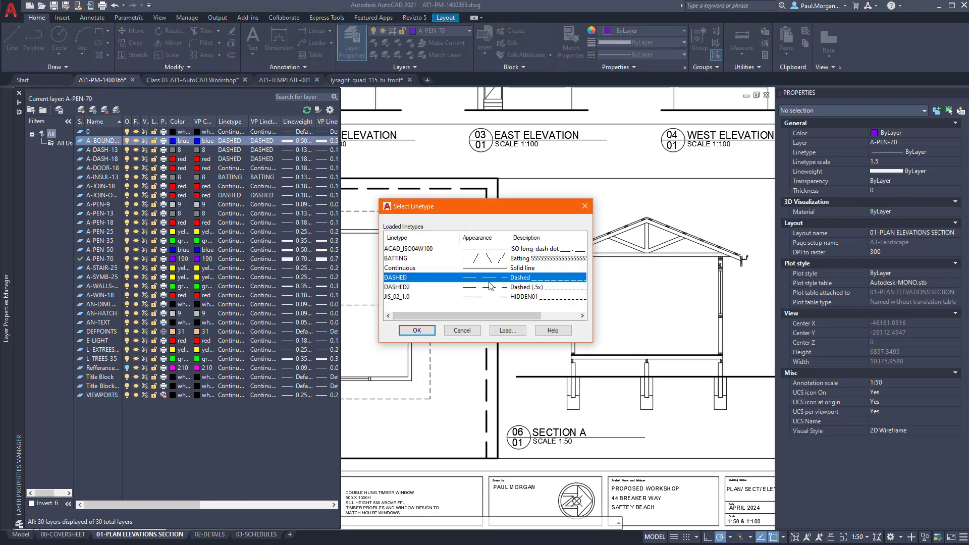
pyautogui.click(421, 249)
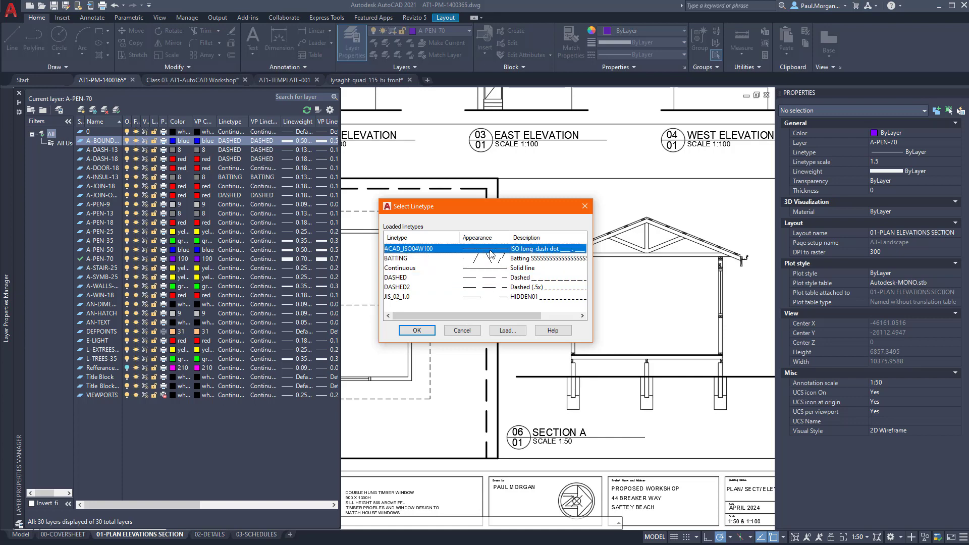
pyautogui.click(432, 335)
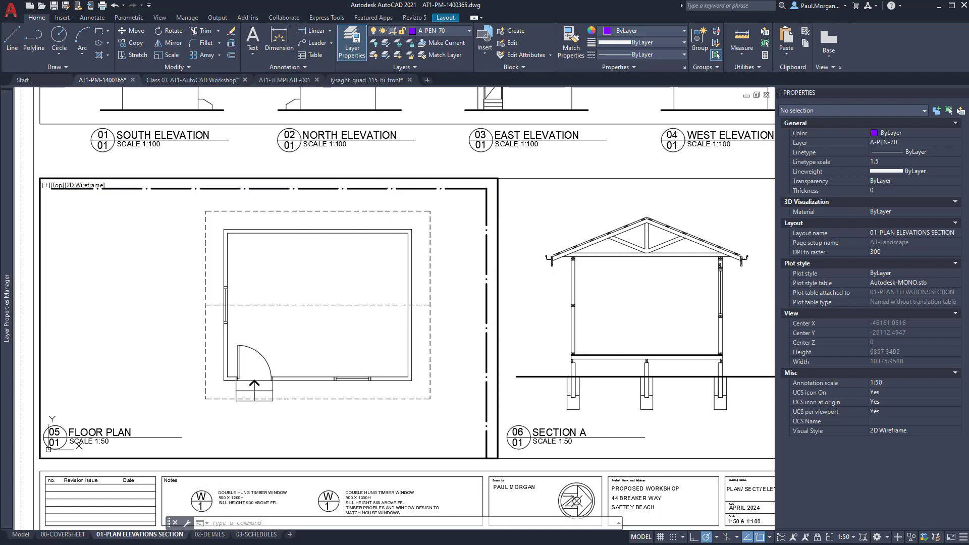
# Set the linetype scale of the floor plan's boundary polyline to 3 and return to paper space.
pyautogui.click(486, 265)
pyautogui.click(882, 162)
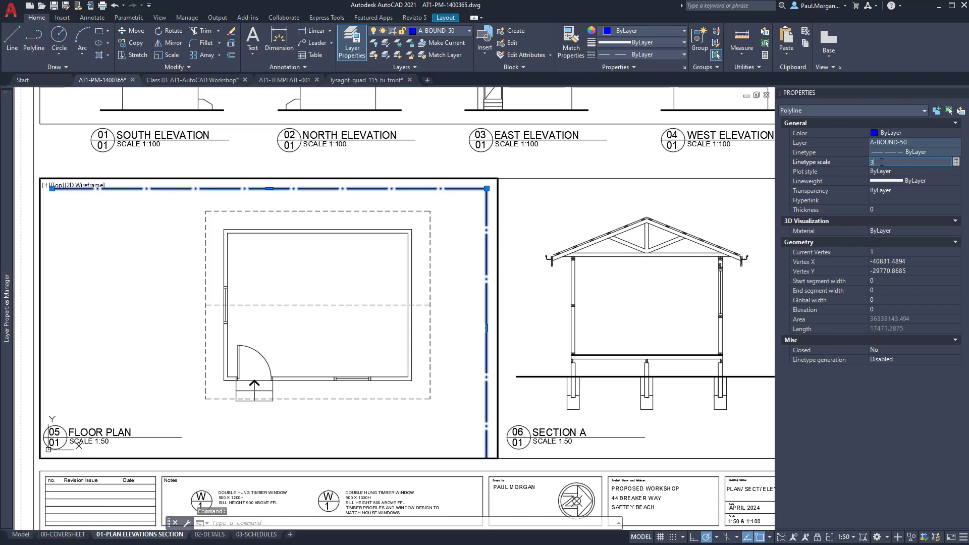
pyautogui.press('Return')
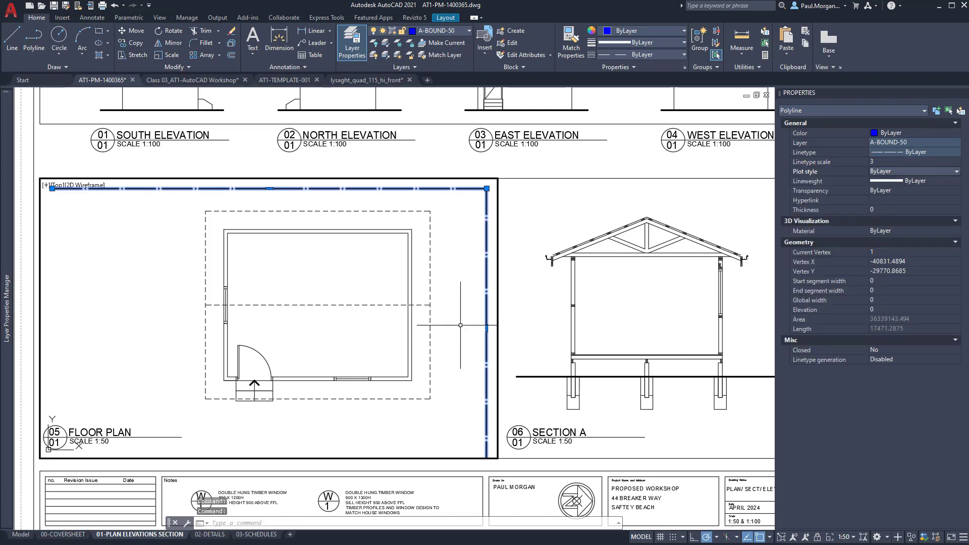
pyautogui.click(460, 325)
pyautogui.press('Escape')
pyautogui.press('Escape')
pyautogui.press('Escape')
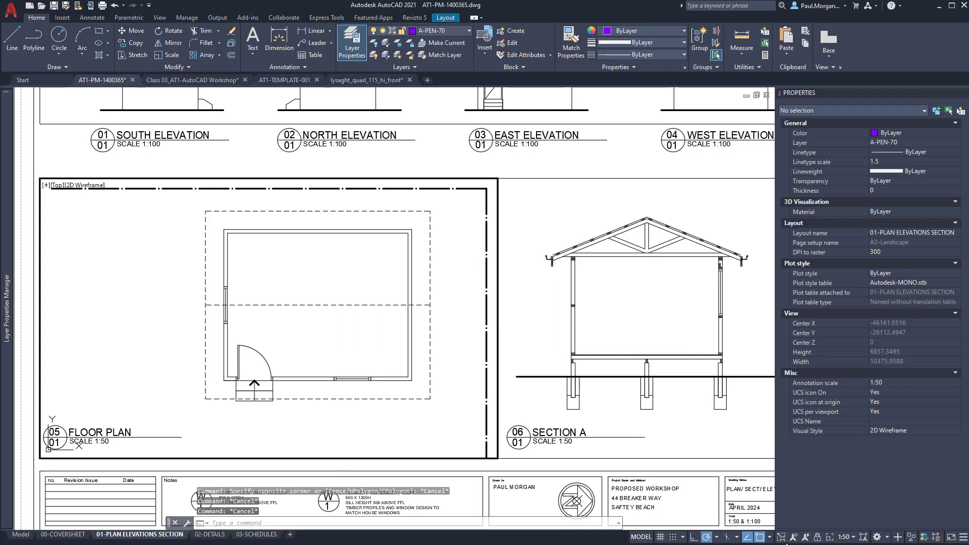
pyautogui.click(637, 538)
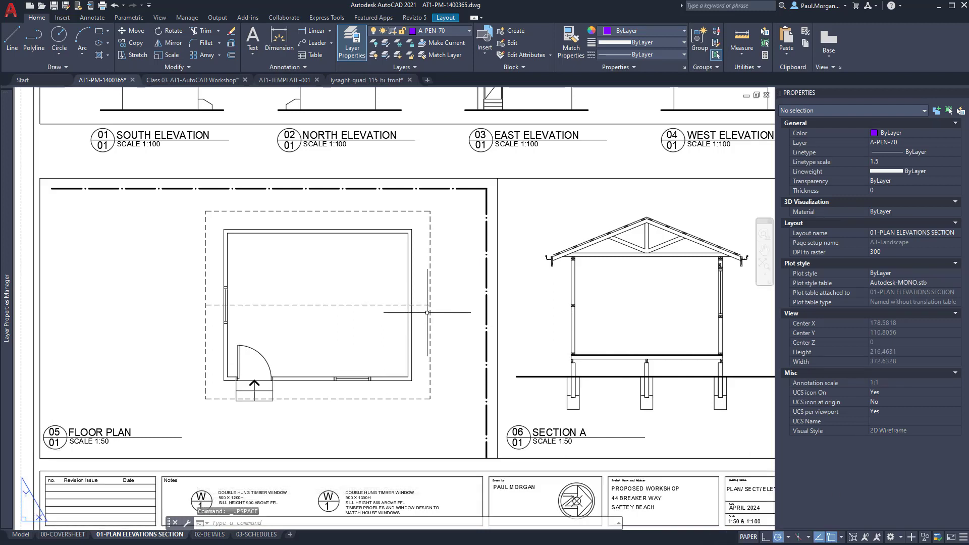
# Check the whole plan, elevations and section sheet, and open the 02-DETAILS layout.
pyautogui.scroll(-2, 383, 352)
pyautogui.scroll(2, 395, 331)
pyautogui.scroll(-2, 396, 331)
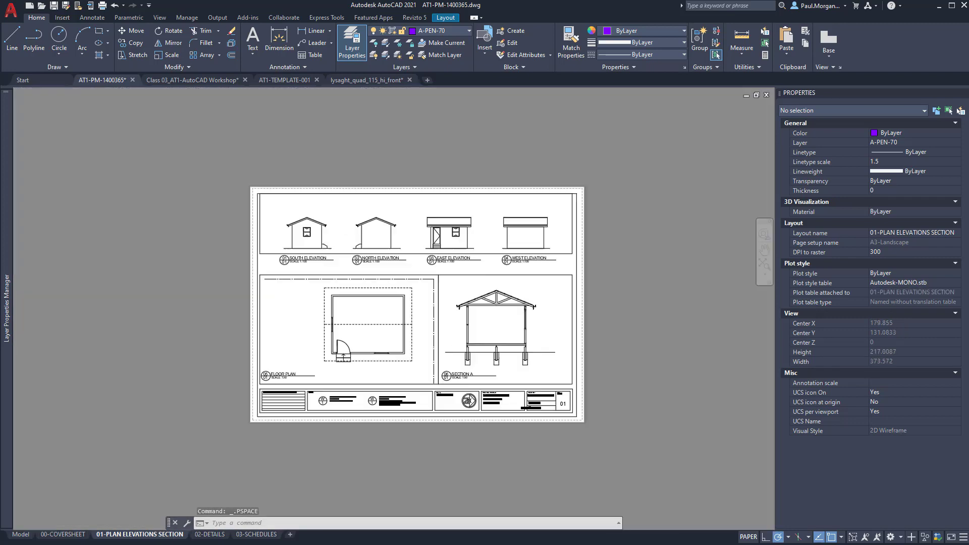
pyautogui.scroll(2, 396, 325)
pyautogui.moveTo(454, 310)
pyautogui.mouseDown(button='middle')
pyautogui.moveTo(426, 298)
pyautogui.moveTo(453, 300)
pyautogui.mouseUp(button='middle')
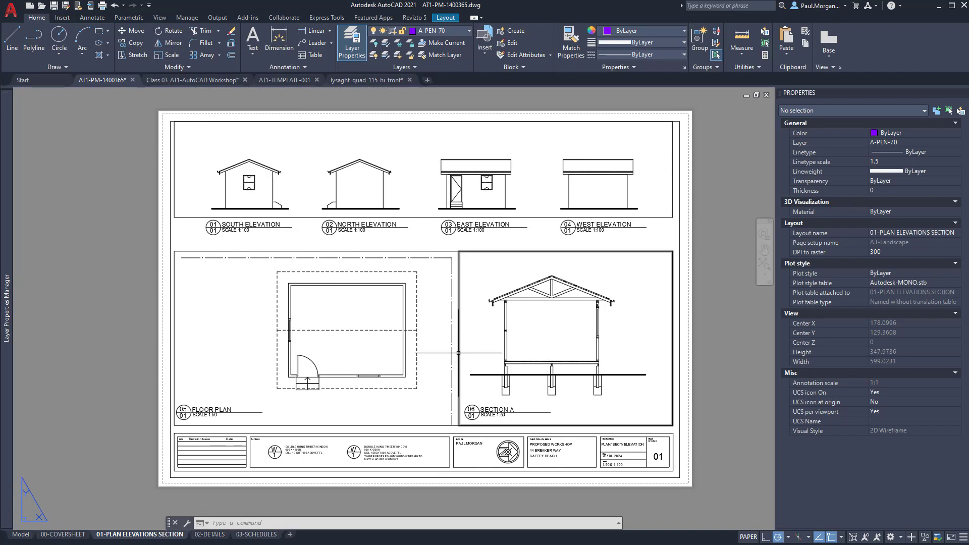
pyautogui.moveTo(459, 353)
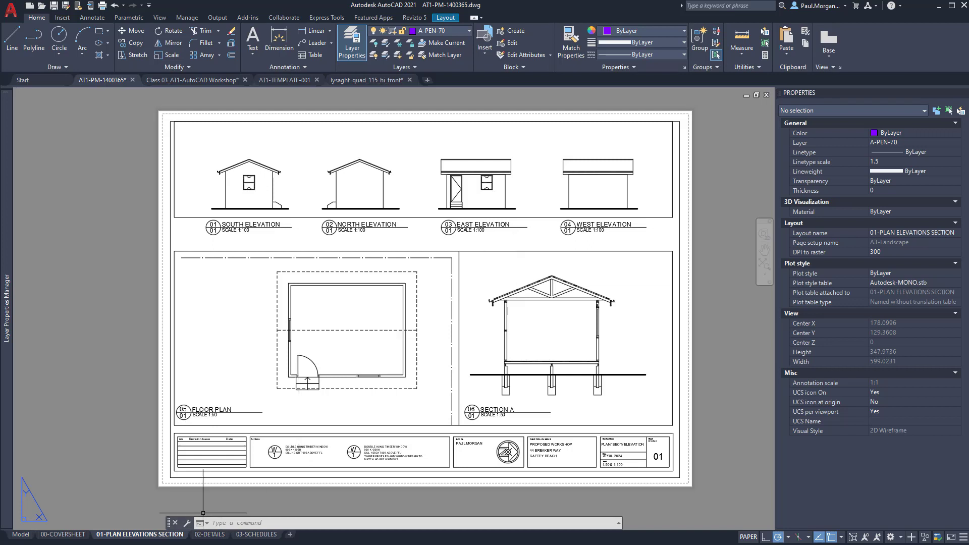
pyautogui.click(201, 536)
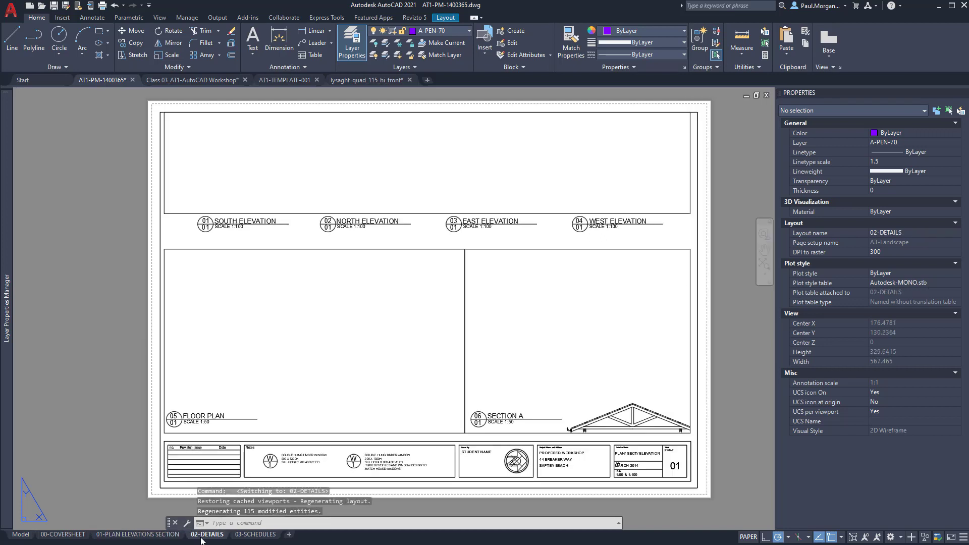
pyautogui.moveTo(501, 320); pyautogui.dragTo(455, 333, button='middle')
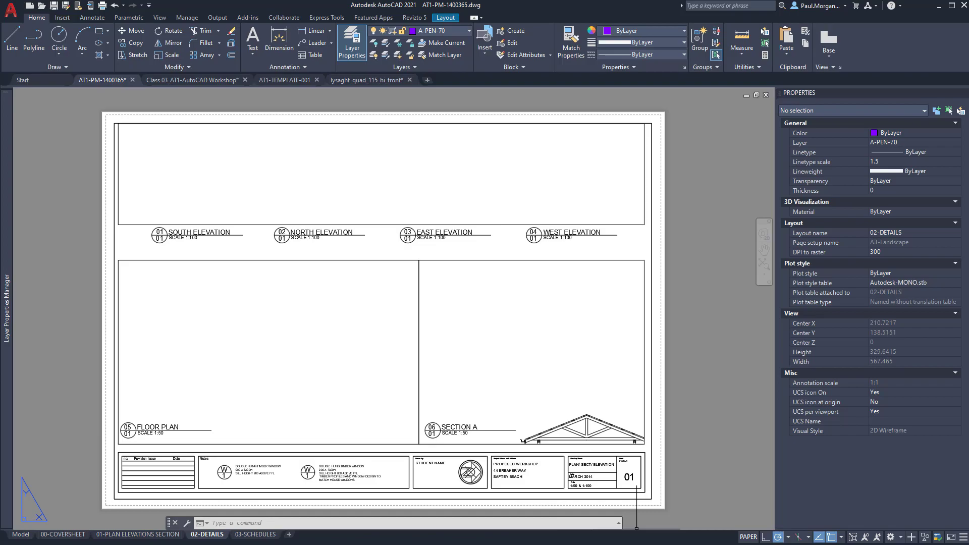
# Switch to the reference drawing set in Revu, examine the arrangement of the details sheet and return to AutoCAD.
pyautogui.hotkey('alt', 'Tab')
pyautogui.scroll(-3, 615, 348)
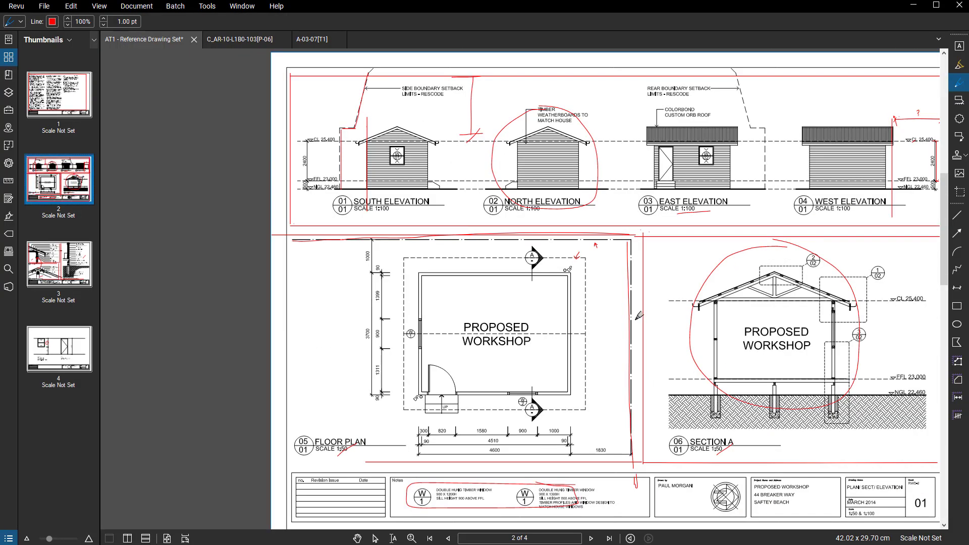
pyautogui.press('pagedown')
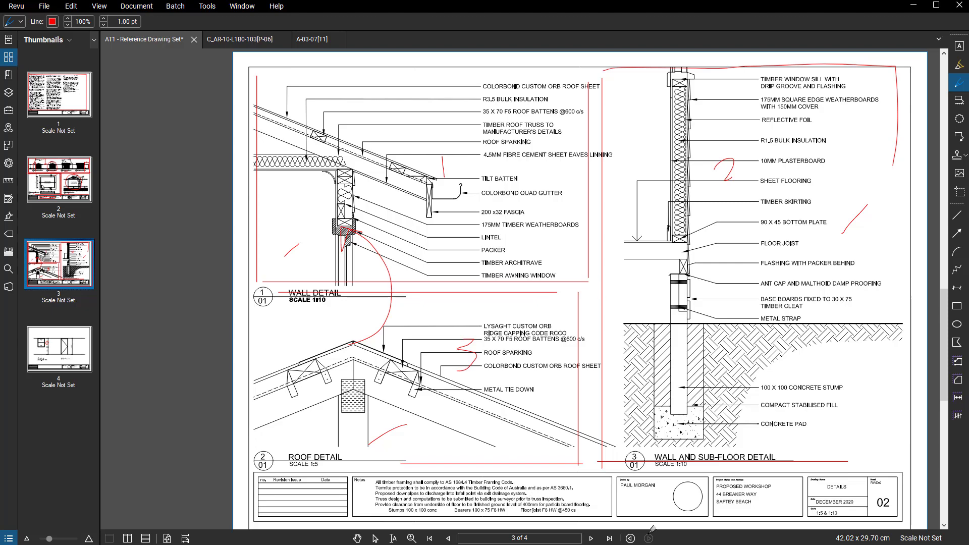
pyautogui.click(913, 6)
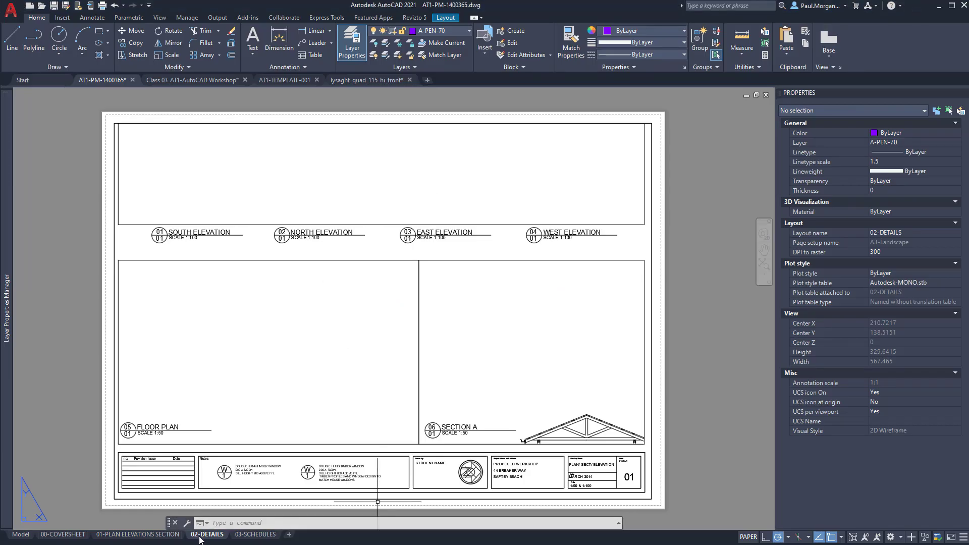
# Erase the North, East and West Elevation titles from the 02-DETAILS sheet.
pyautogui.scroll(4, 557, 477)
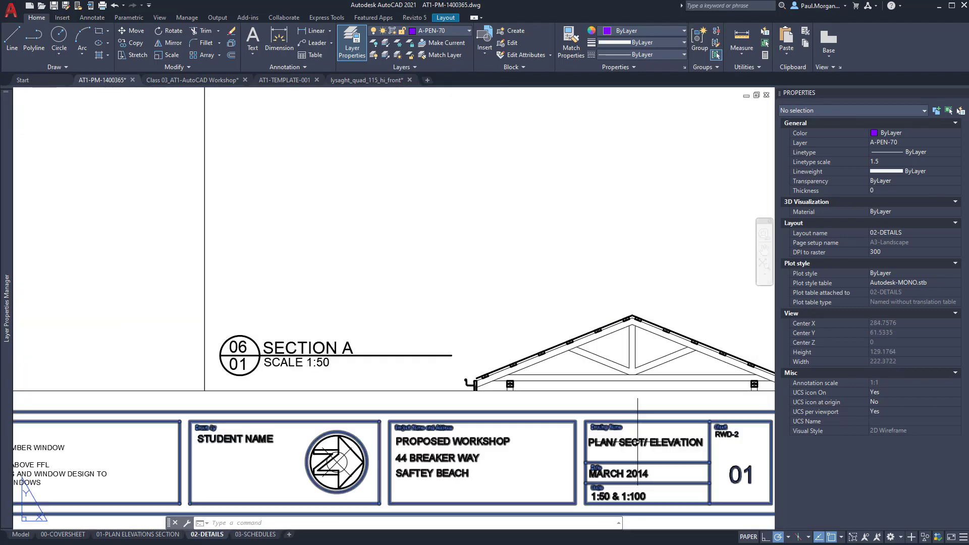
pyautogui.moveTo(624, 464); pyautogui.dragTo(591, 411, button='middle')
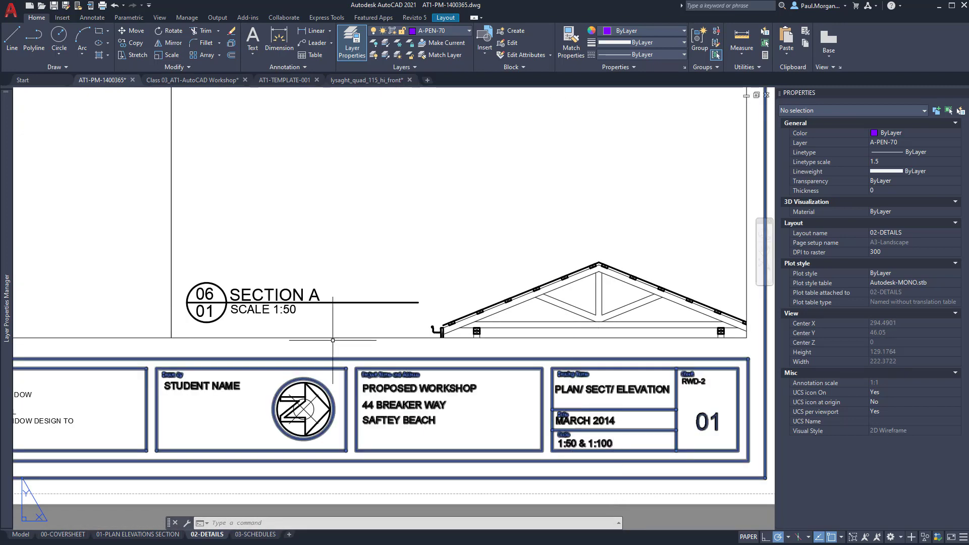
pyautogui.scroll(-4, 516, 394)
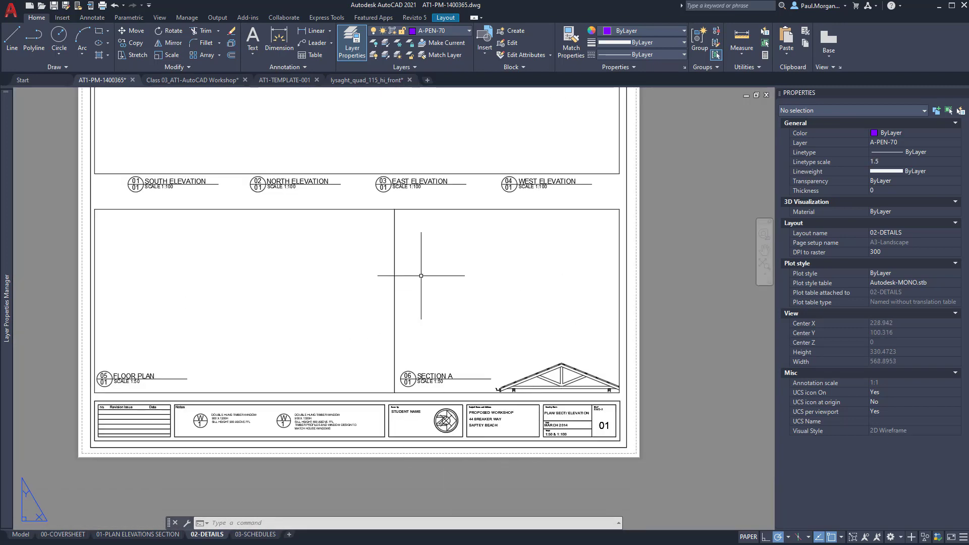
pyautogui.moveTo(411, 275); pyautogui.dragTo(505, 350, button='middle')
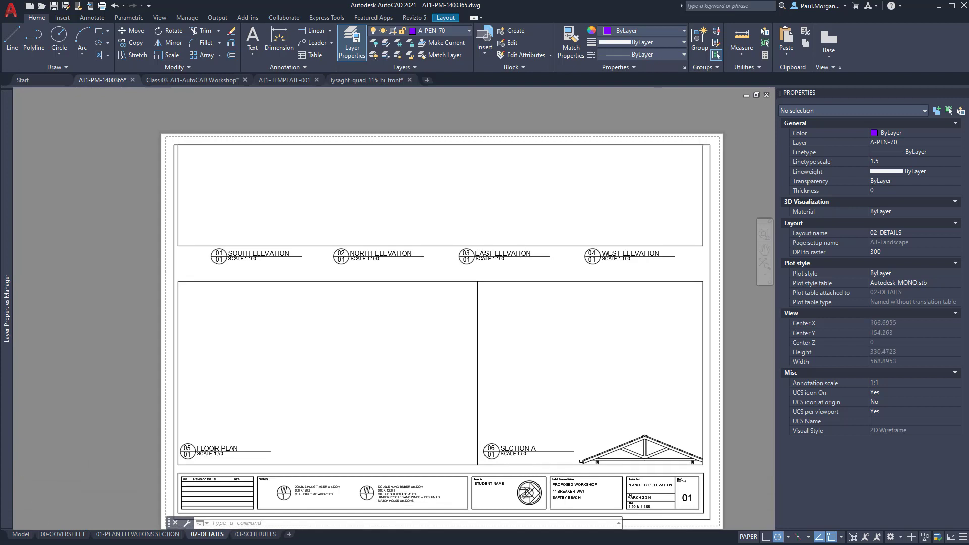
pyautogui.scroll(2, 642, 256)
pyautogui.scroll(-2, 607, 255)
pyautogui.click(669, 256)
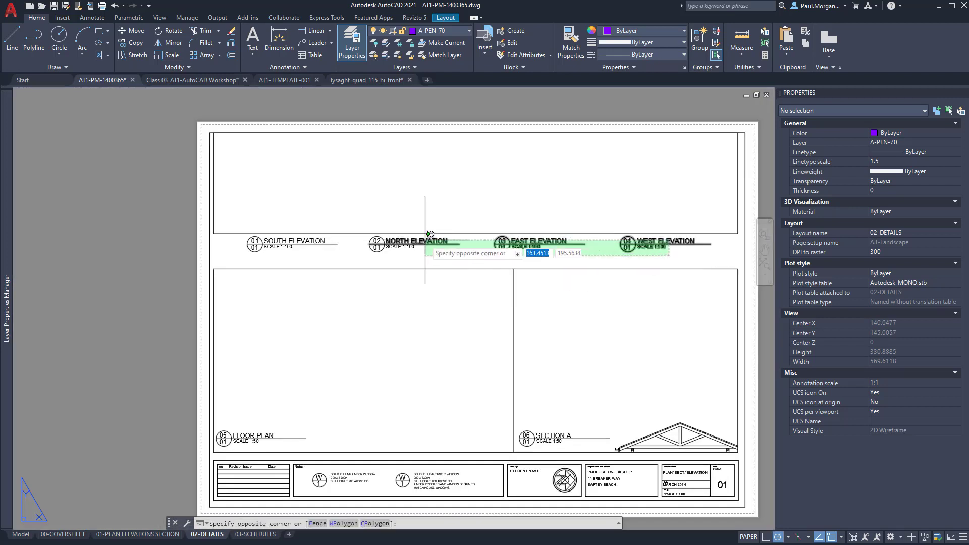
pyautogui.click(378, 237)
pyautogui.write('e')
pyautogui.press('Return')
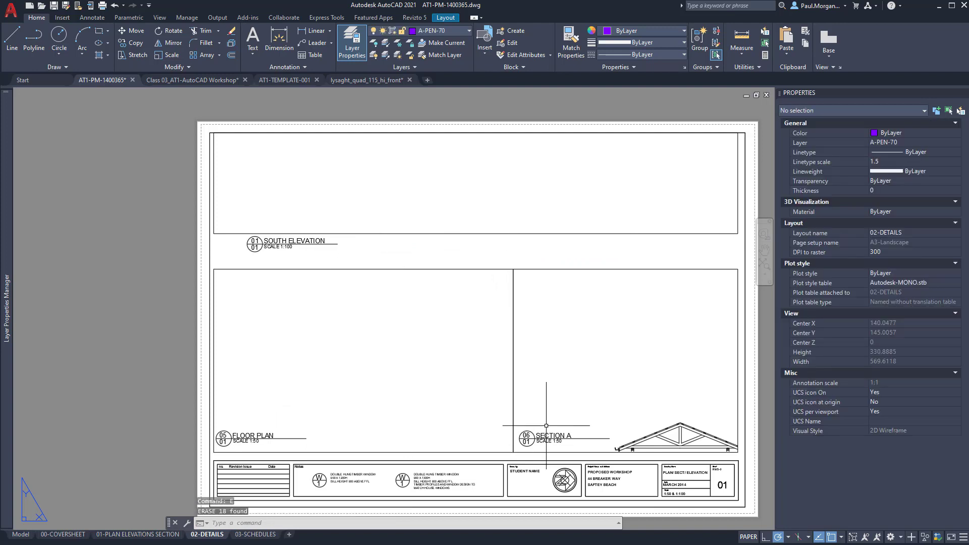
# Lower the top edge of the floor plan viewport to make it about 120 high.
pyautogui.click(456, 268)
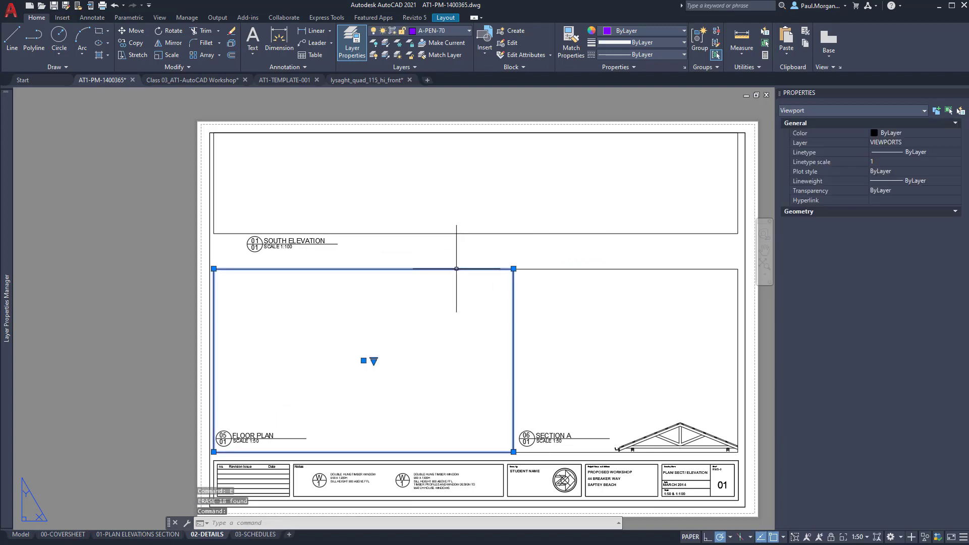
pyautogui.click(213, 268)
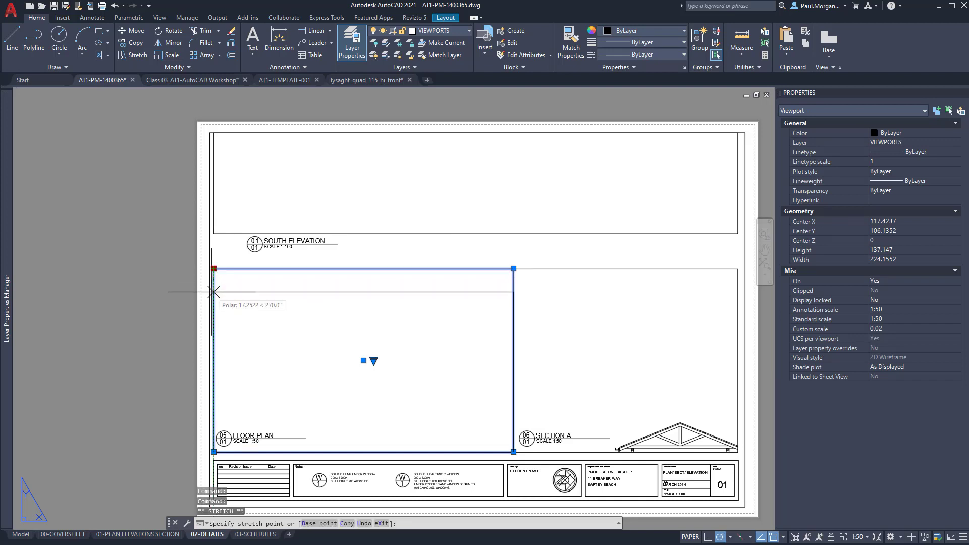
pyautogui.click(213, 291)
# Stretch the elevation viewport to match the floor plan viewport's width and meet its top edge.
pyautogui.click(463, 229)
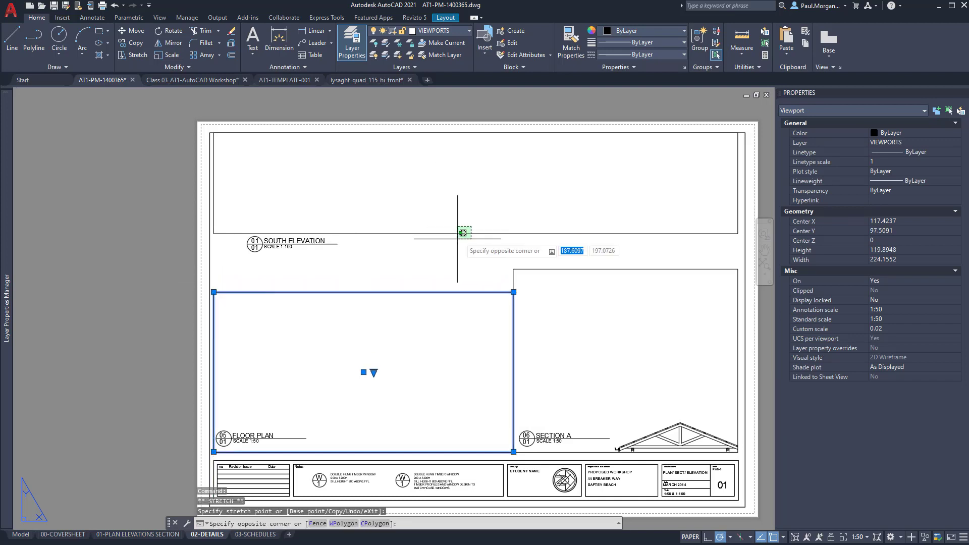
pyautogui.click(454, 243)
pyautogui.click(737, 233)
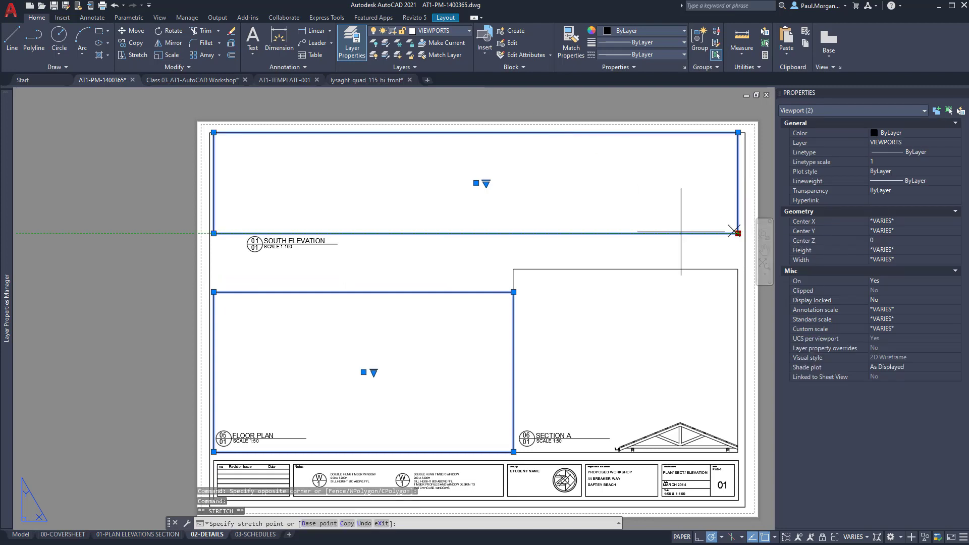
pyautogui.click(513, 268)
pyautogui.click(513, 268)
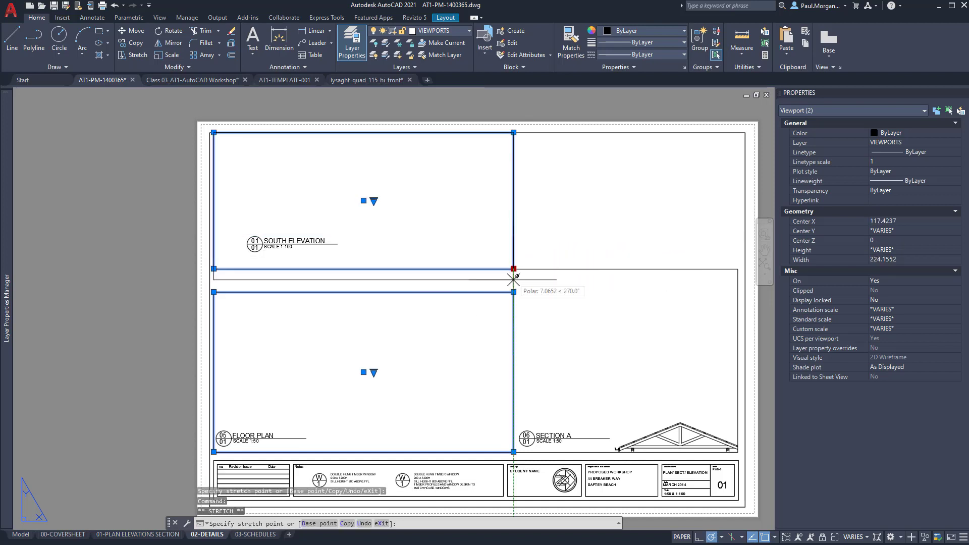
pyautogui.click(513, 291)
pyautogui.moveTo(475, 258); pyautogui.dragTo(487, 254, button='middle')
pyautogui.press('Escape')
pyautogui.press('Escape')
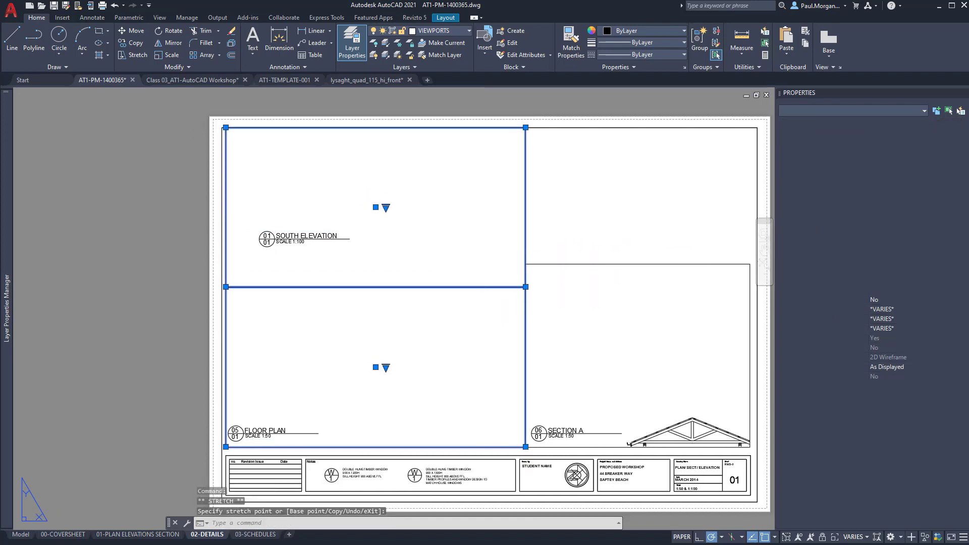
# Narrow the elevation and floor plan viewports so their right edges align with the midpoint of the sheet border's top line.
pyautogui.click(525, 242)
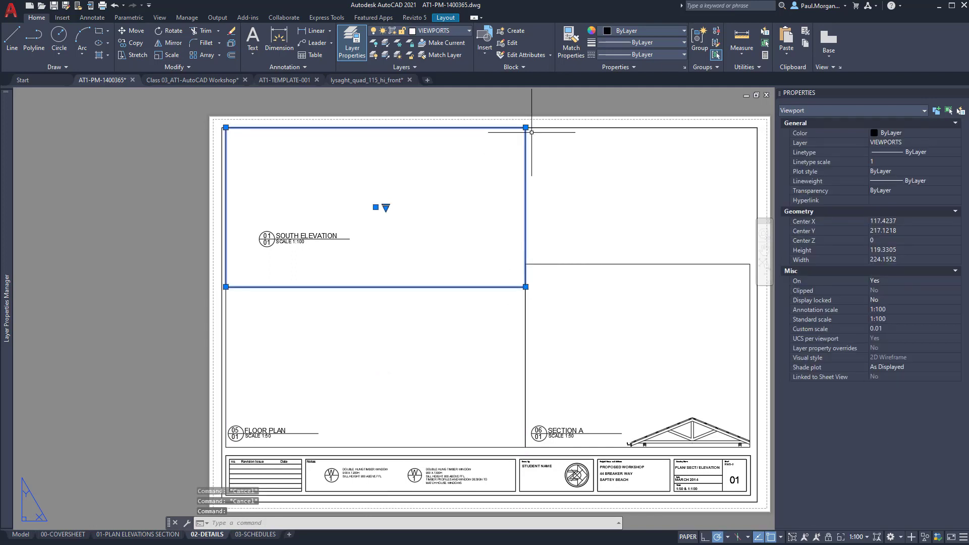
pyautogui.click(525, 127)
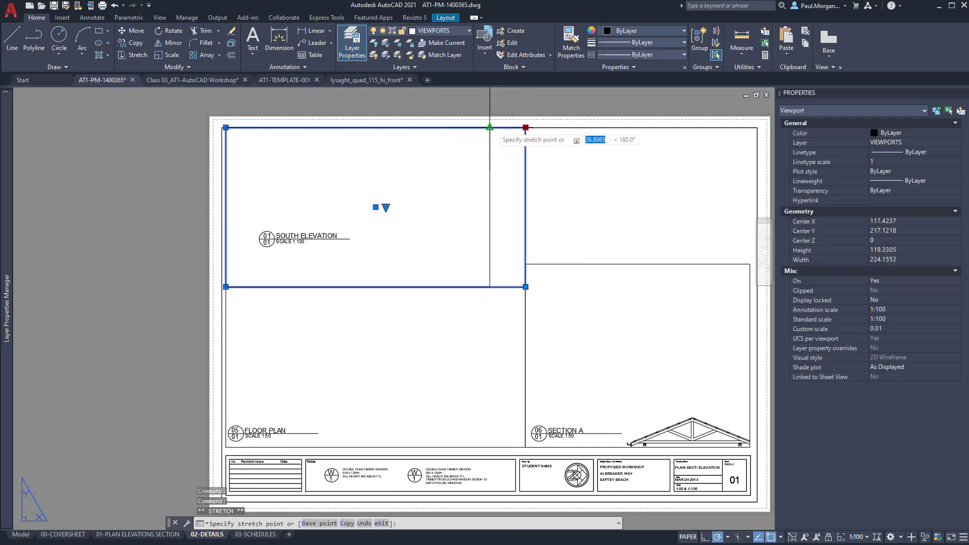
pyautogui.click(489, 128)
pyautogui.click(514, 286)
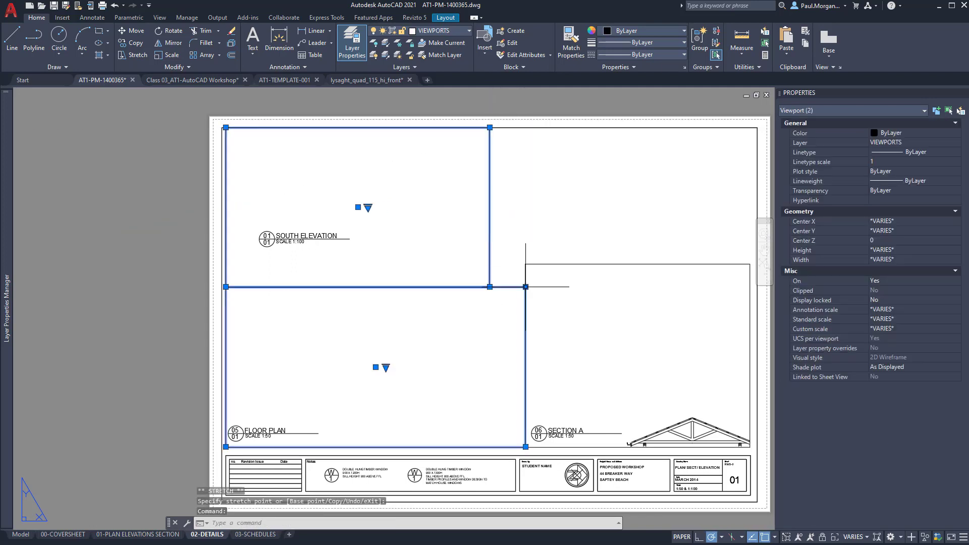
pyautogui.click(525, 287)
pyautogui.click(489, 287)
pyautogui.press('Escape')
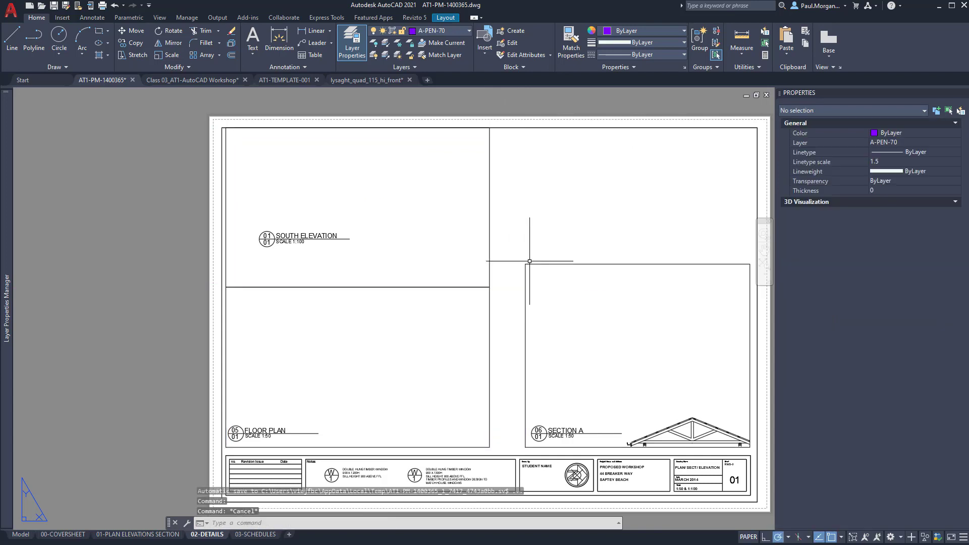
# Stretch the Section A viewport's upper-left corner to the upper-right corner of the elevation viewport.
pyautogui.click(530, 259)
pyautogui.click(526, 265)
pyautogui.click(526, 263)
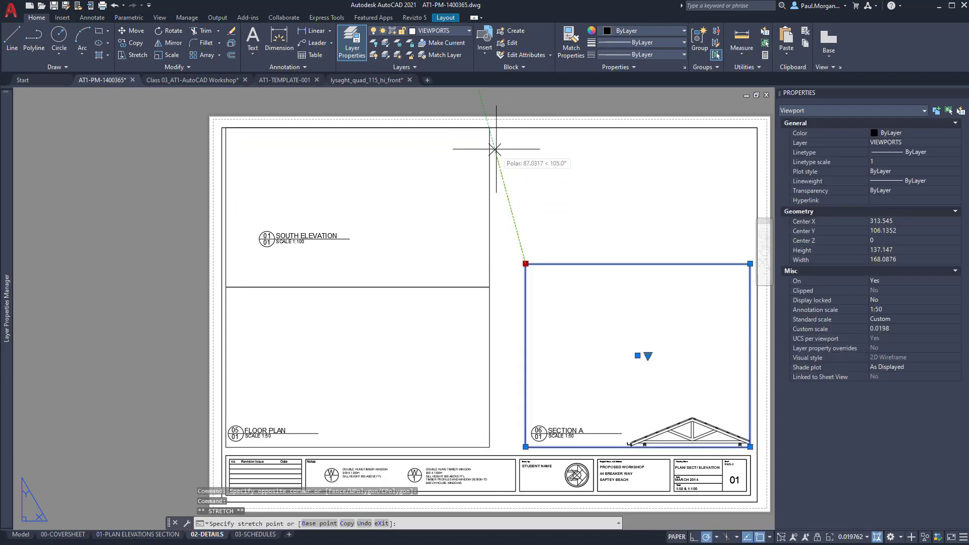
pyautogui.click(489, 127)
pyautogui.press('Escape')
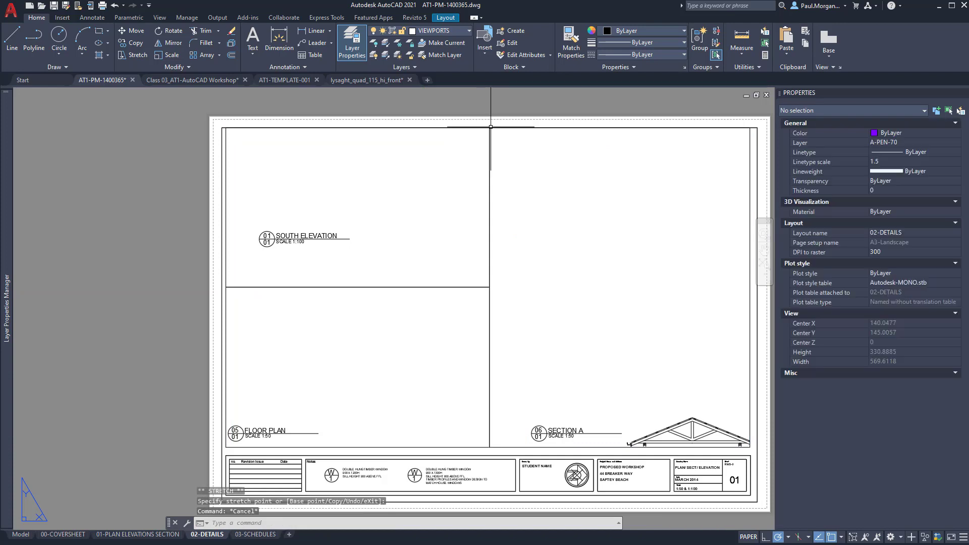
pyautogui.press('Escape')
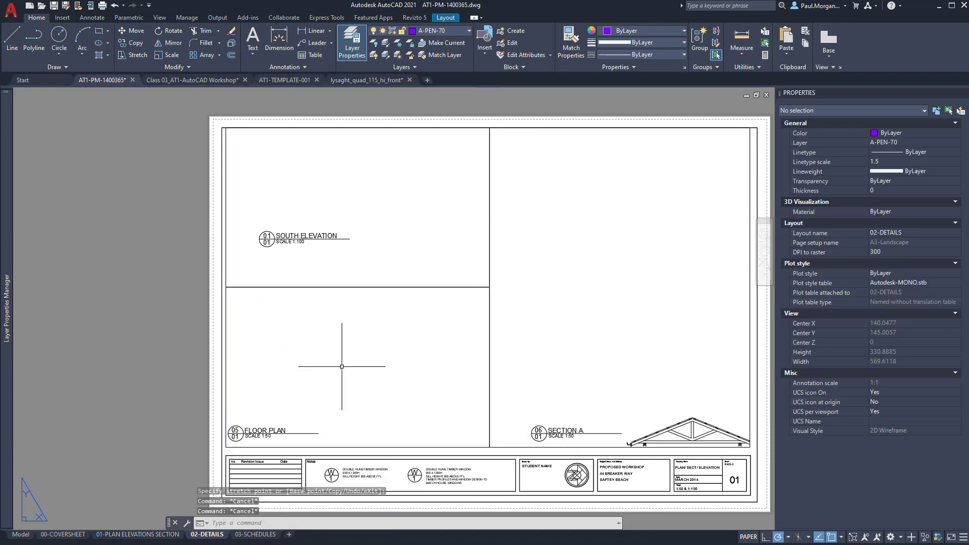
# Move the South Elevation title and bubble down to the lower-left corner of its viewport.
pyautogui.click(251, 208)
pyautogui.click(371, 256)
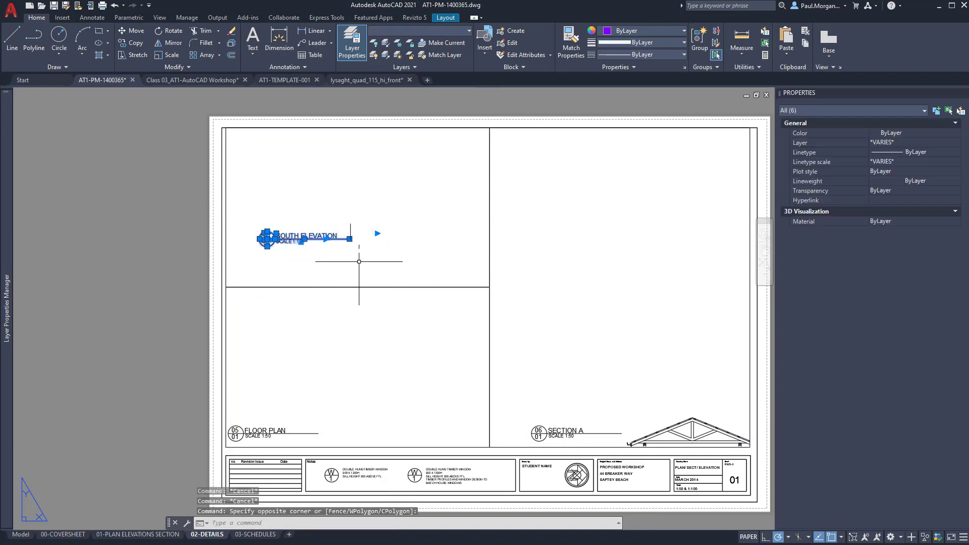
pyautogui.write('M')
pyautogui.press('Return')
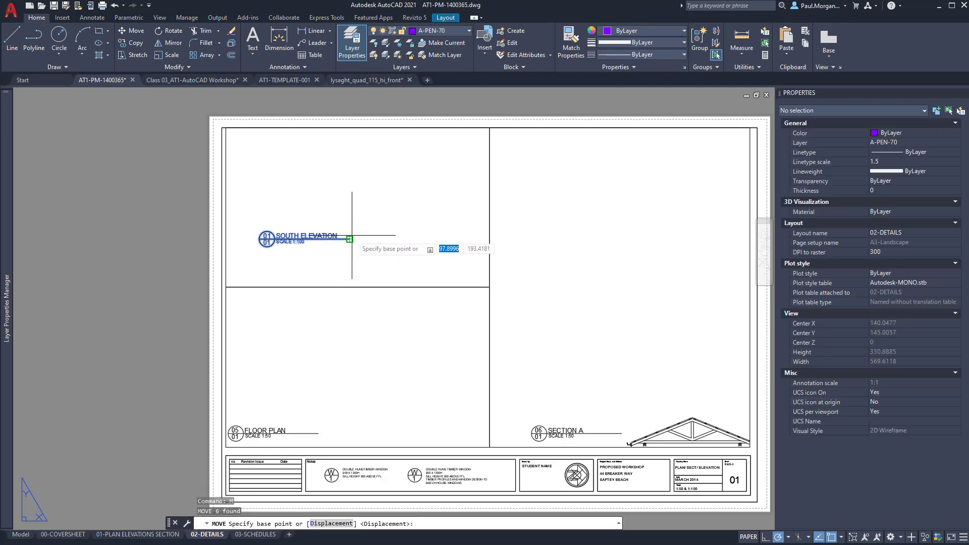
pyautogui.click(349, 238)
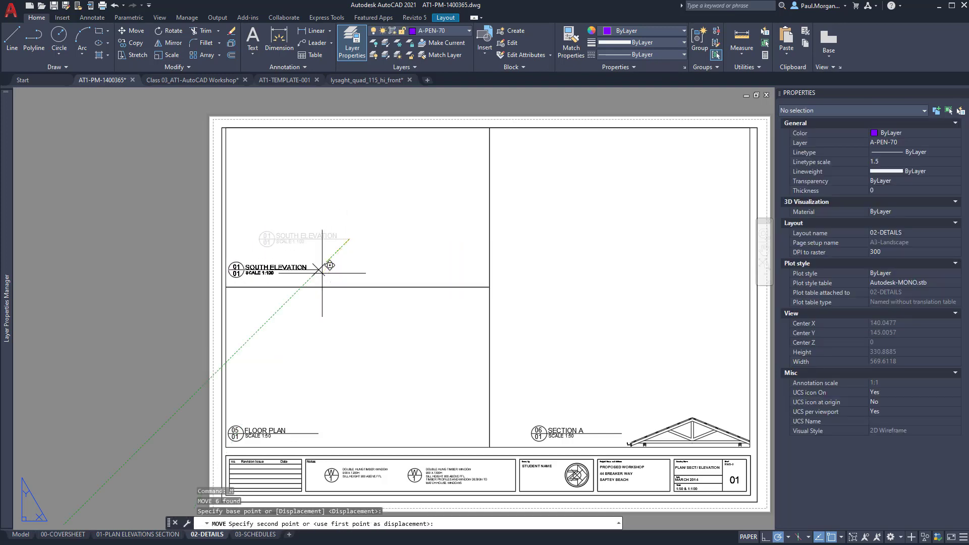
pyautogui.click(322, 275)
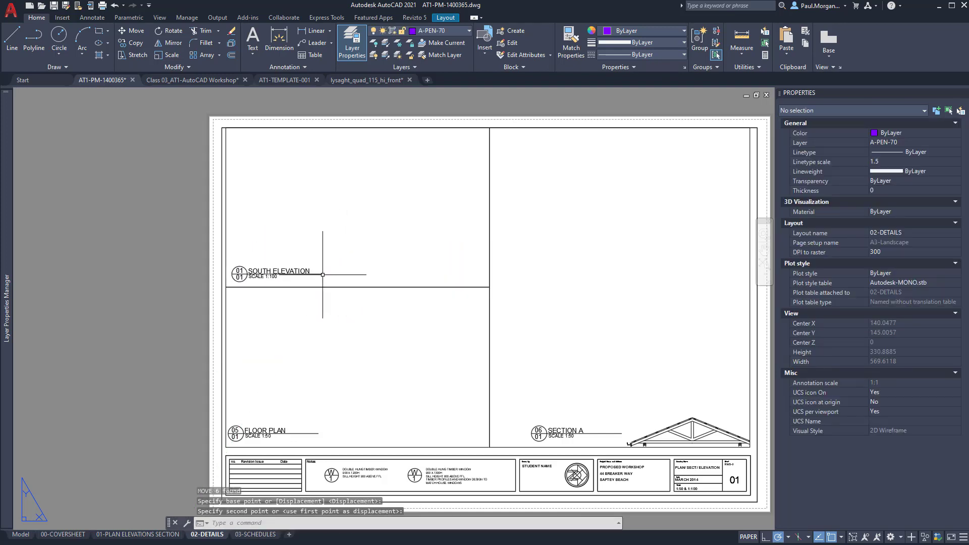
# Move the Section A title and bubble left to the dividing edge at the lower-left of its viewport.
pyautogui.click(524, 423)
pyautogui.click(625, 444)
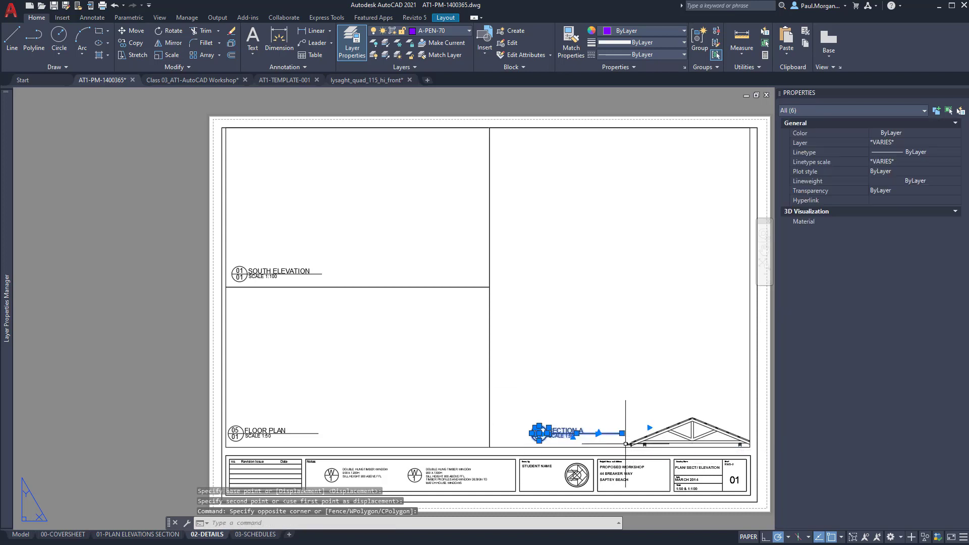
pyautogui.press('Return')
pyautogui.click(591, 437)
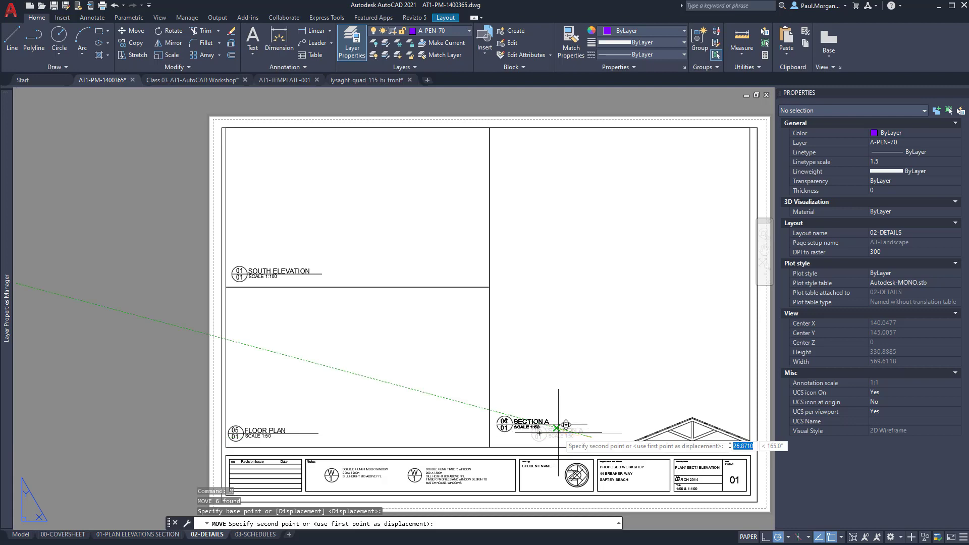
pyautogui.click(558, 437)
# Shift the Section A title slightly right so its bubble sits clear of the viewport's left edge.
pyautogui.click(483, 416)
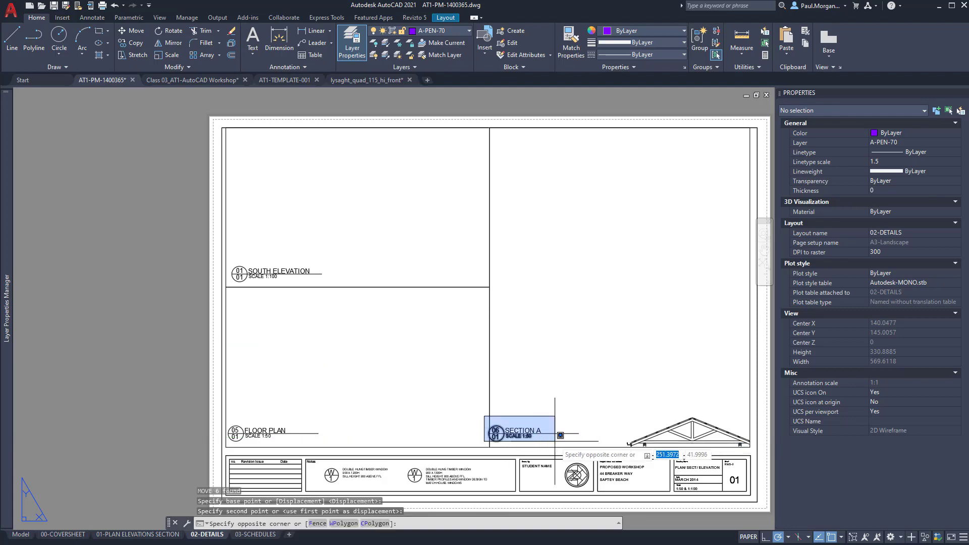
pyautogui.click(586, 443)
pyautogui.scroll(4, 535, 440)
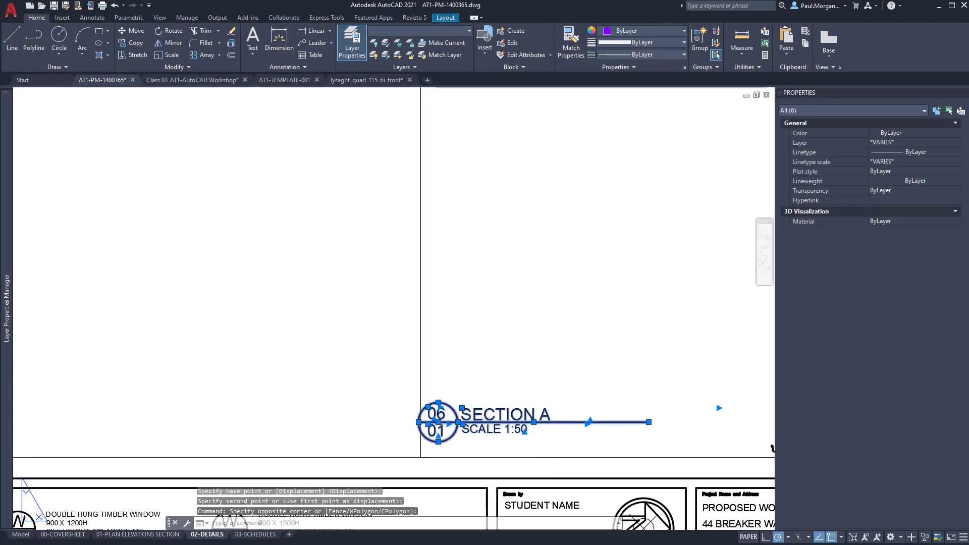
pyautogui.write('m')
pyautogui.press('Return')
pyautogui.click(547, 433)
pyautogui.click(574, 434)
pyautogui.press('Escape')
pyautogui.press('Escape')
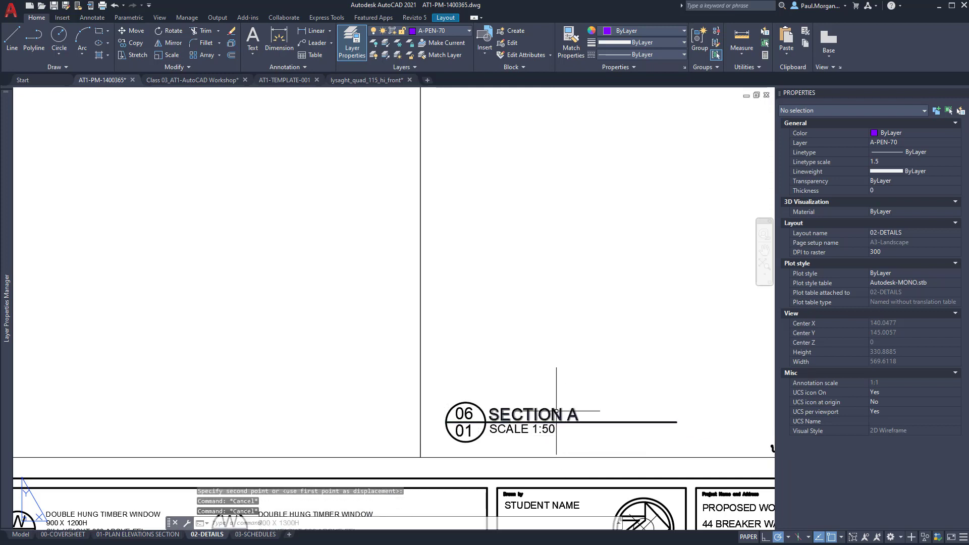
# Change the Section A title text to "WALL/ FLOOR DETAIL".
pyautogui.click(556, 411)
pyautogui.doubleClick(556, 411)
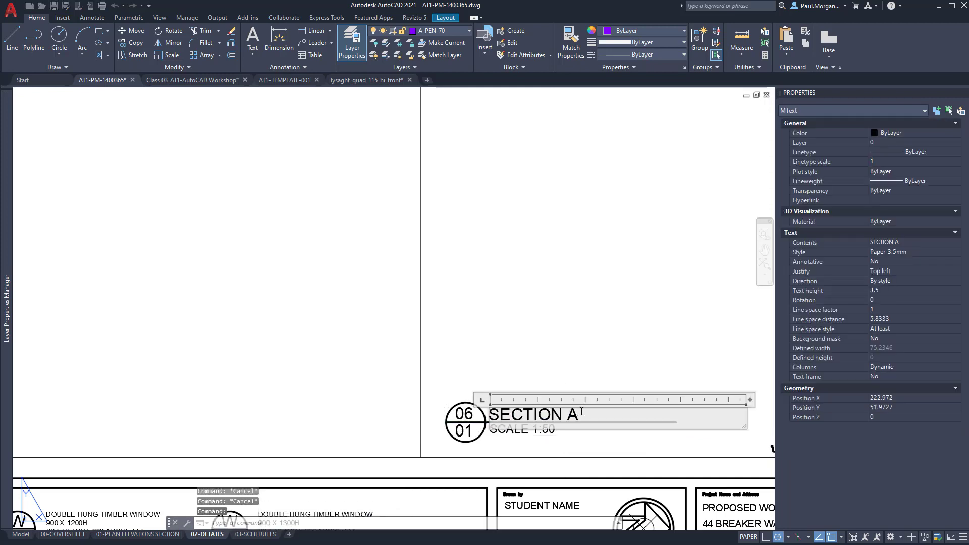
pyautogui.doubleClick(535, 417)
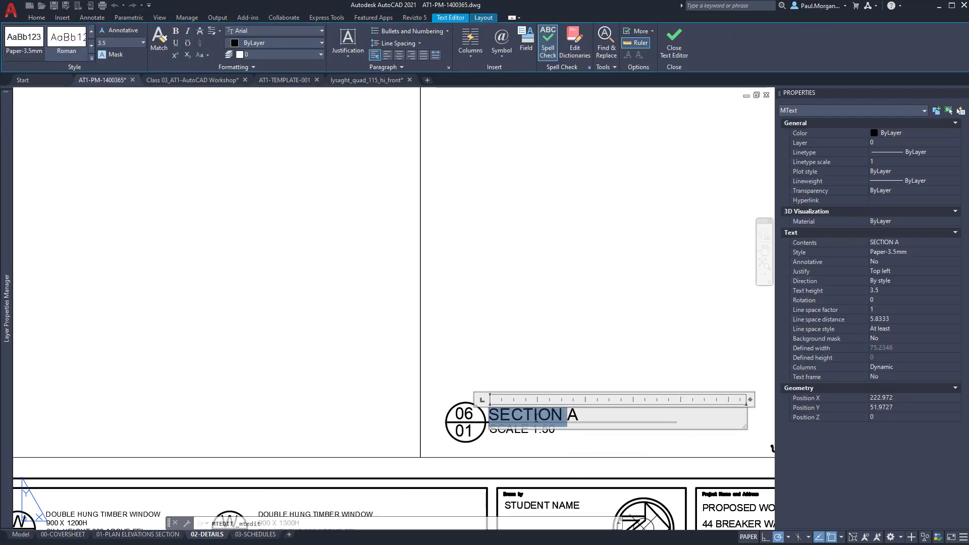
pyautogui.click(535, 416)
pyautogui.write('wall')
pyautogui.press('BackSpace')
pyautogui.press('BackSpace')
pyautogui.press('BackSpace')
pyautogui.press('BackSpace')
pyautogui.write('WA')
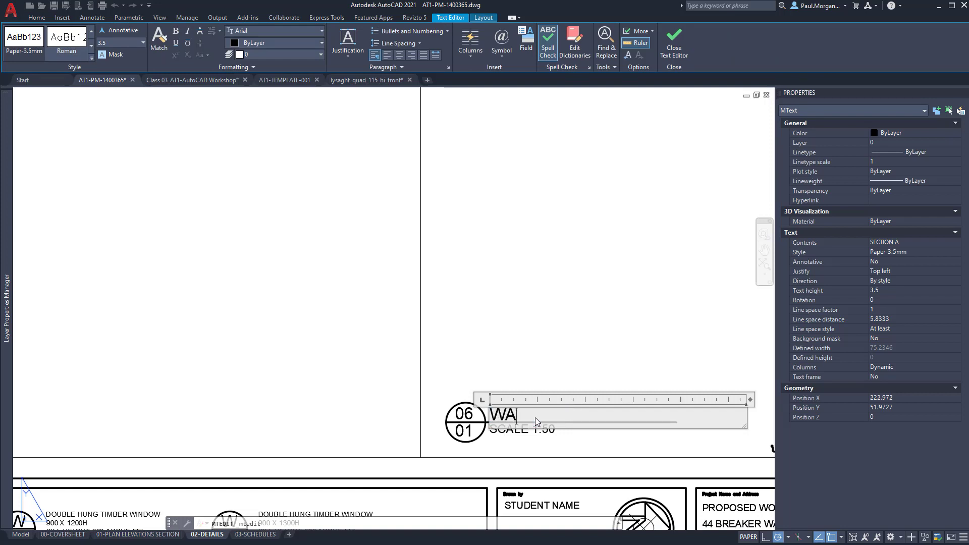
pyautogui.write('LL/ FLOOR DETAIL')
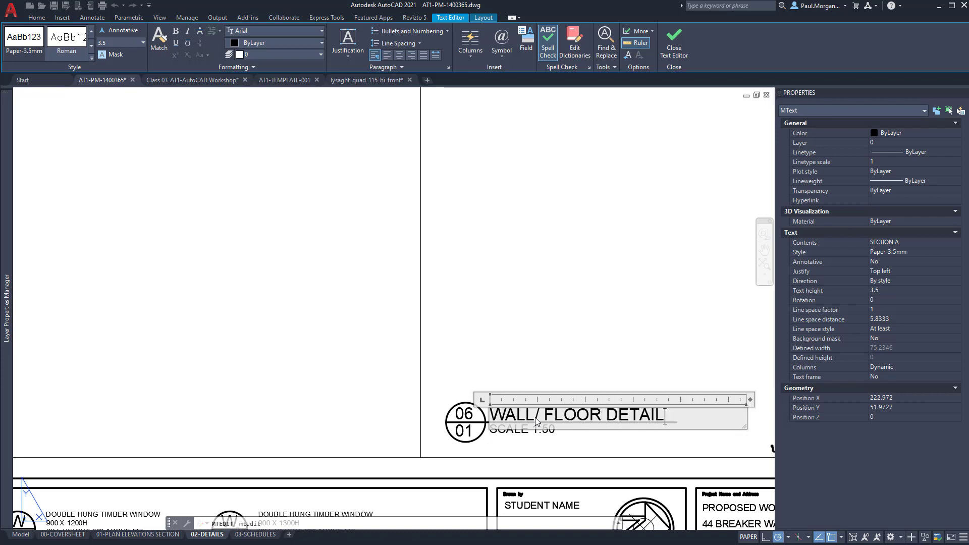
pyautogui.press('Escape')
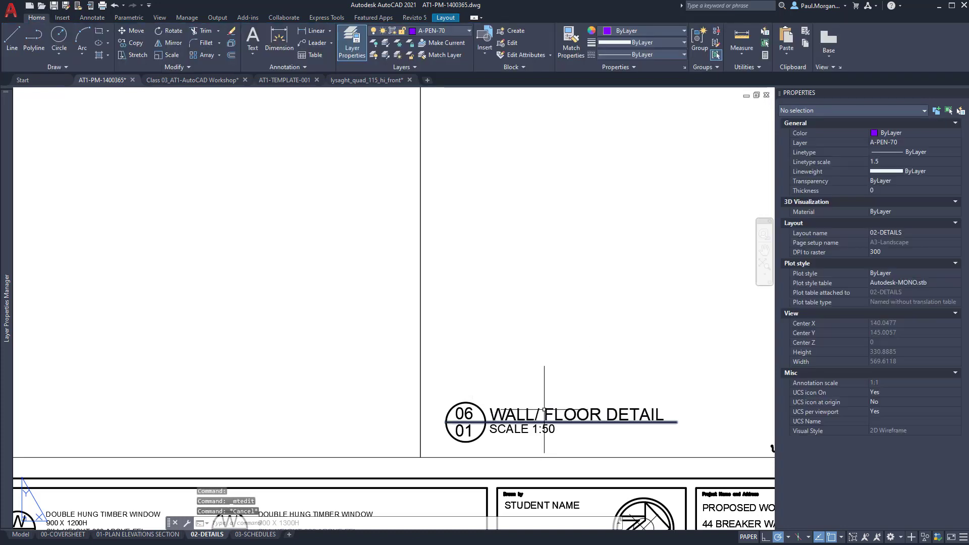
pyautogui.click(535, 410)
pyautogui.click(522, 414)
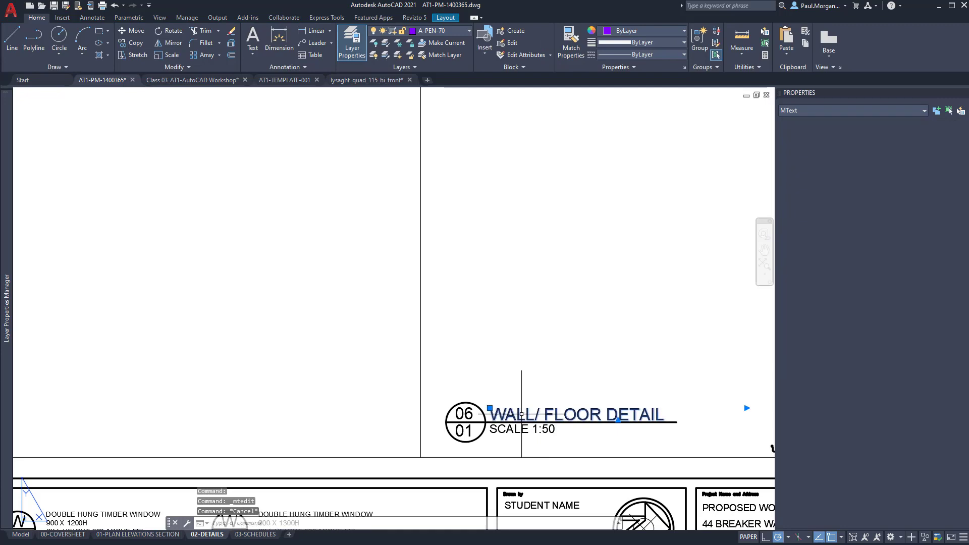
pyautogui.click(489, 408)
pyautogui.press('Escape')
pyautogui.press('Escape')
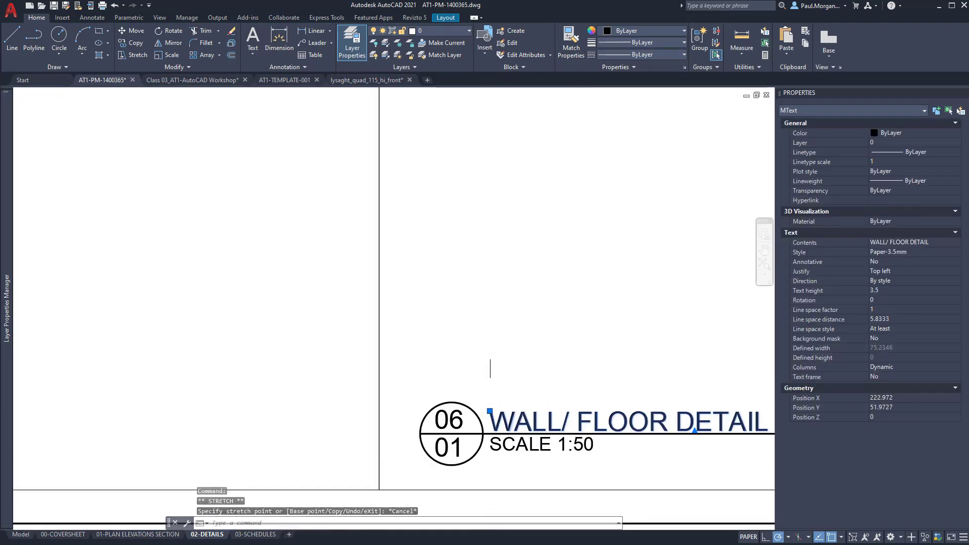
# Set the title block's sheet number attribute to 02.
pyautogui.scroll(1, 493, 400)
pyautogui.scroll(-10, 494, 398)
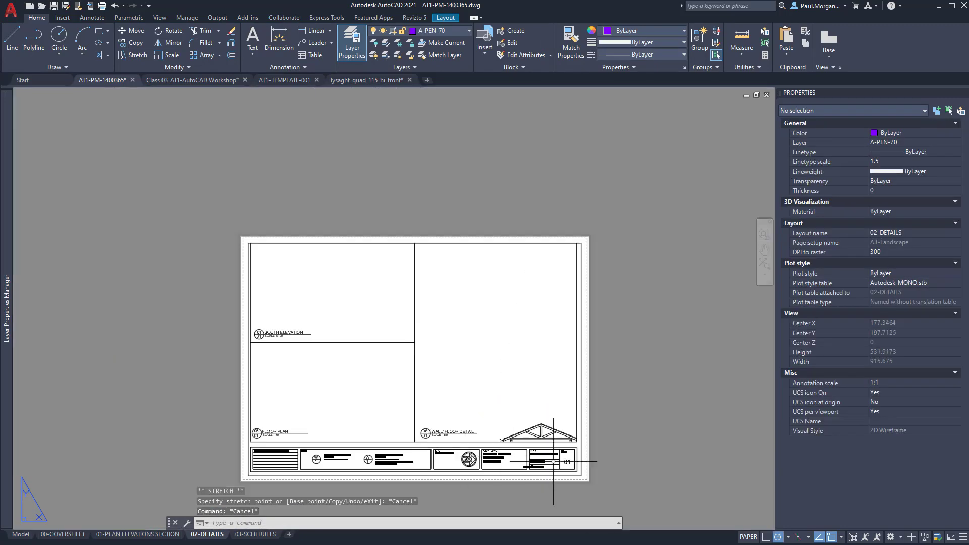
pyautogui.scroll(2, 554, 460)
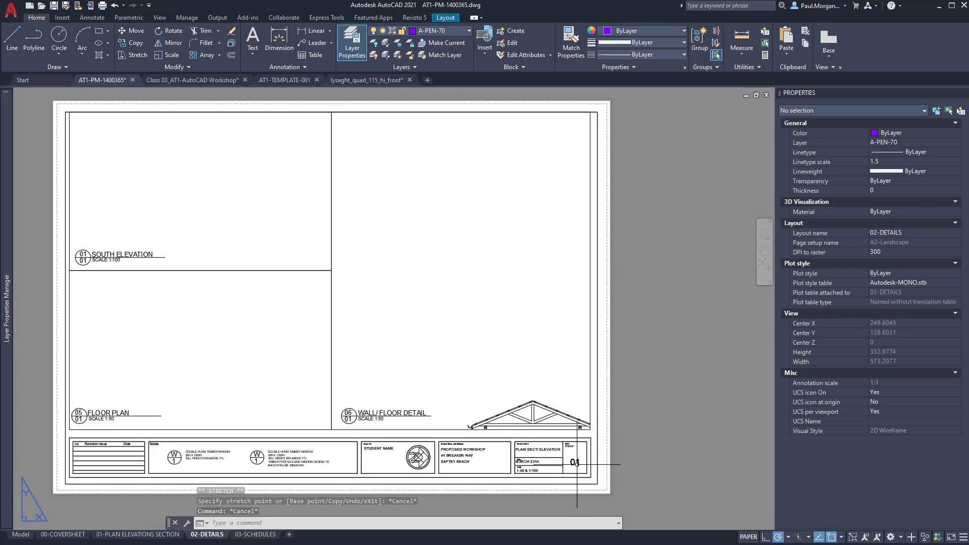
pyautogui.scroll(4, 577, 463)
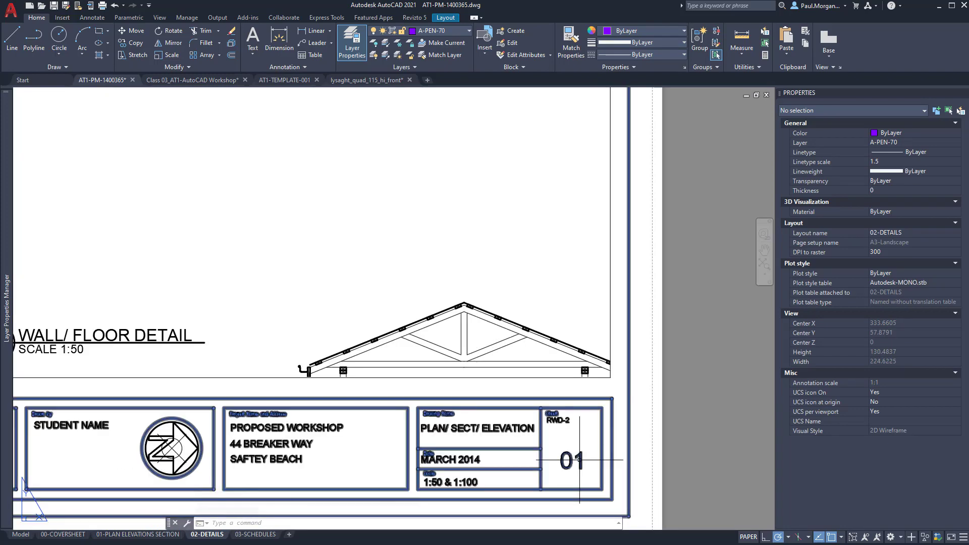
pyautogui.click(580, 459)
pyautogui.doubleClick(579, 459)
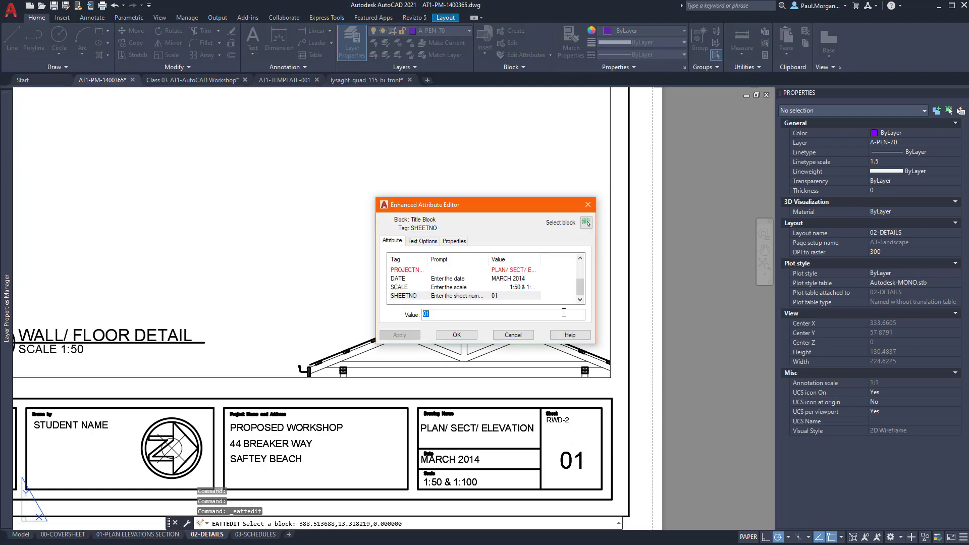
pyautogui.write('02')
pyautogui.press('Return')
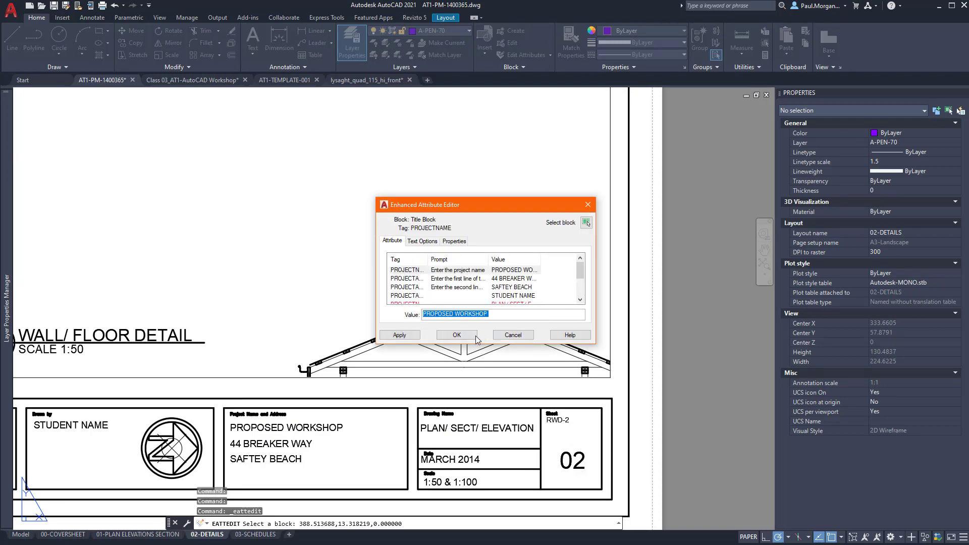
pyautogui.click(457, 335)
# Change the drawing number in the Wall/ Floor Detail bubble to 03.
pyautogui.moveTo(393, 350); pyautogui.dragTo(737, 344, button='middle')
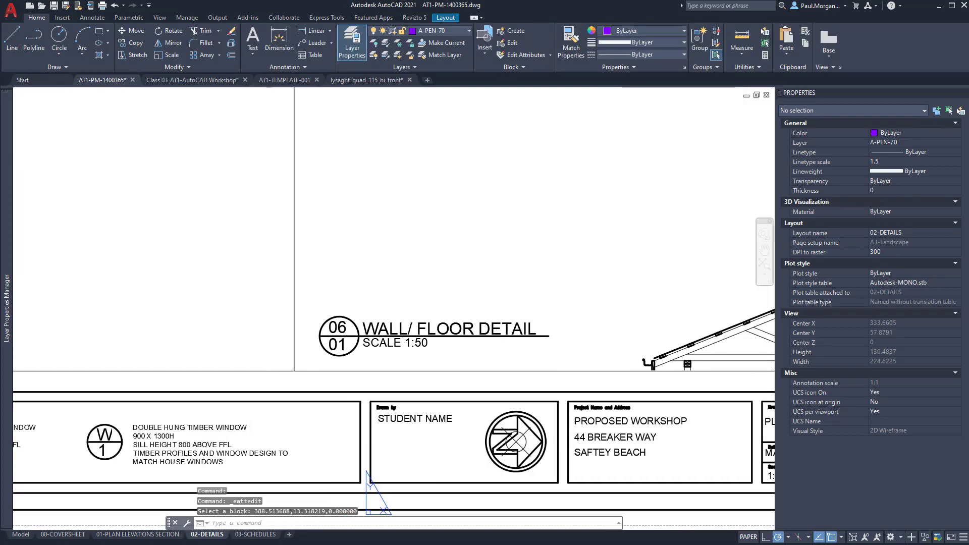
pyautogui.click(342, 328)
pyautogui.doubleClick(338, 328)
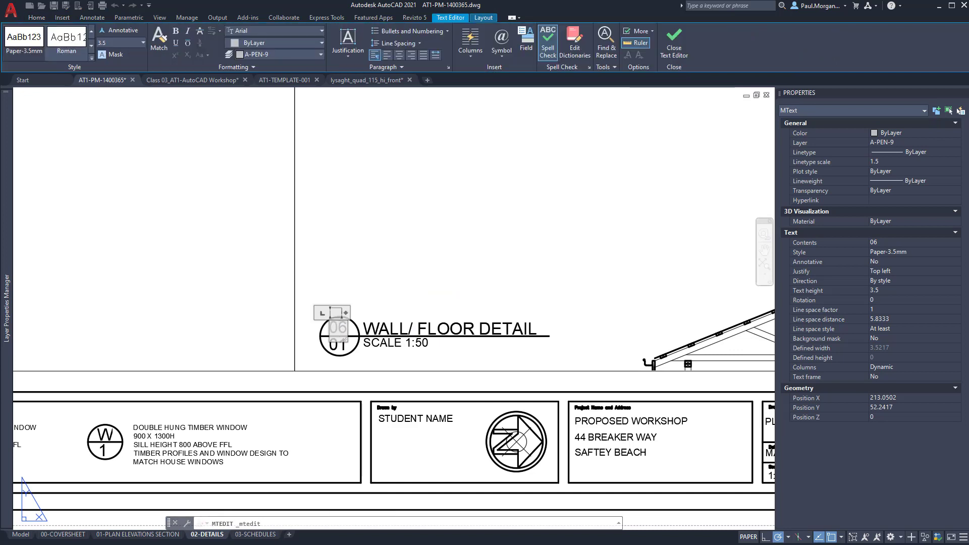
pyautogui.write('03')
pyautogui.hotkey('ctrl', 'a')
pyautogui.write('0')
pyautogui.click(346, 355)
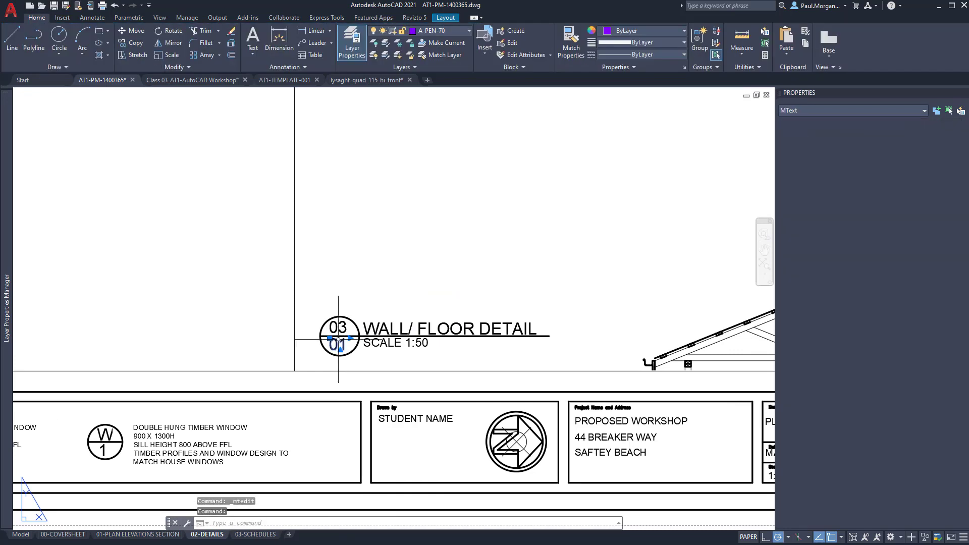
# Change the sheet number in the lower half of the Wall/ Floor Detail bubble to 02.
pyautogui.click(338, 347)
pyautogui.doubleClick(338, 346)
pyautogui.write('02')
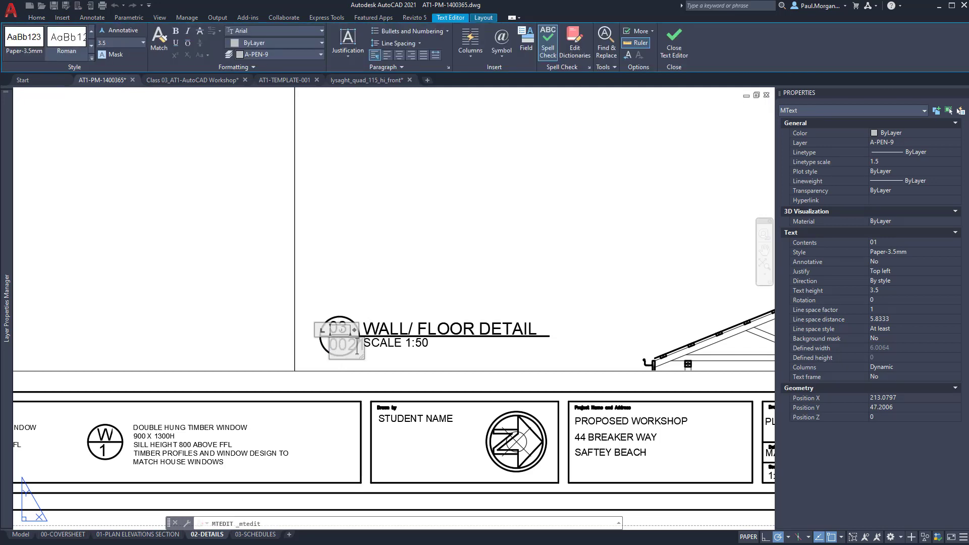
pyautogui.press('BackSpace')
pyautogui.press('BackSpace')
pyautogui.press('BackSpace')
pyautogui.press('Escape')
# Review the 02-DETAILS layout, switch to the reference drawing set in Revu and examine its details sheet's arrangement, titles and notes.
pyautogui.scroll(-6, 400, 271)
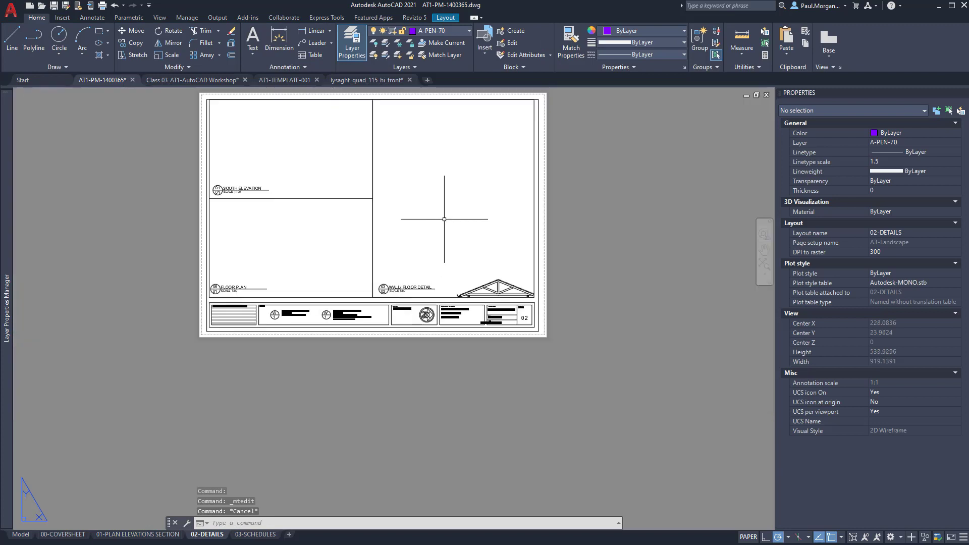
pyautogui.moveTo(444, 219); pyautogui.dragTo(512, 290, button='middle')
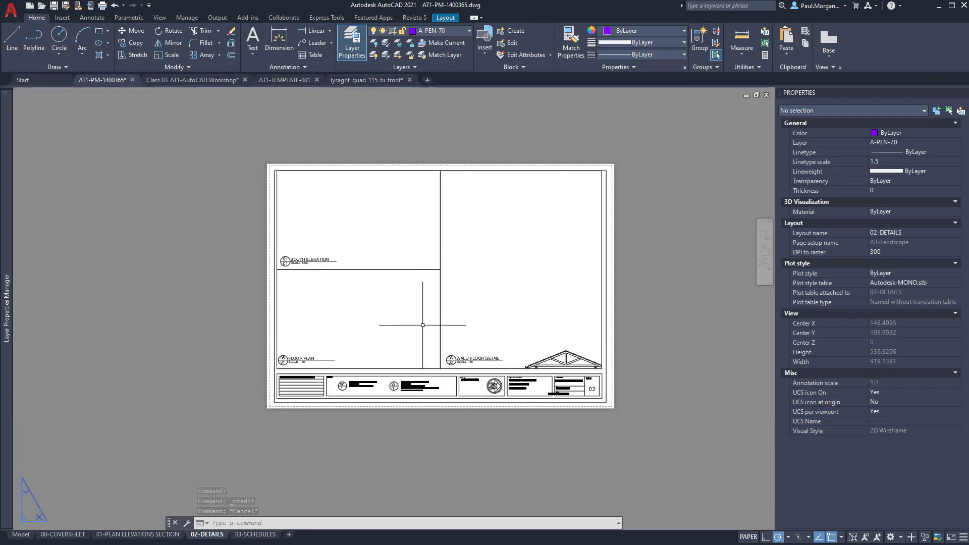
pyautogui.scroll(2, 427, 269)
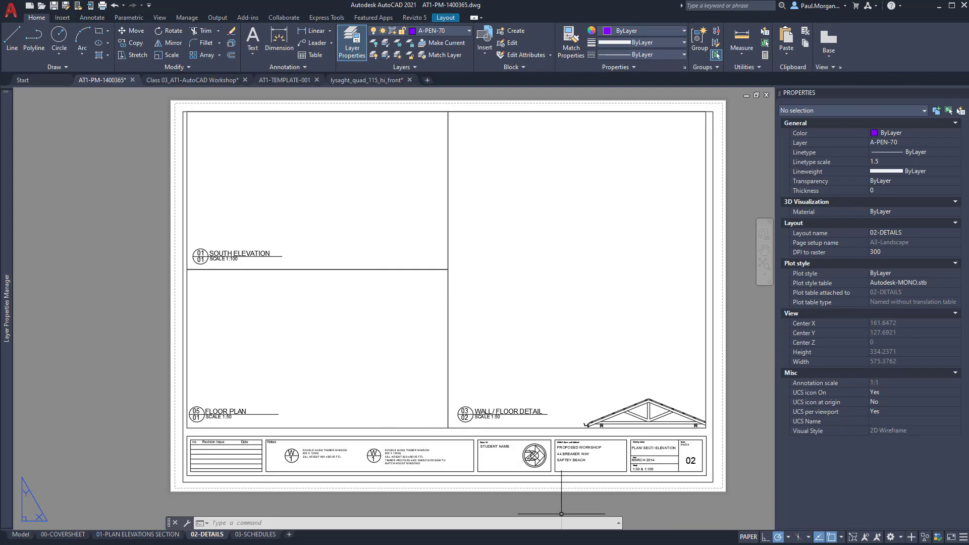
pyautogui.hotkey('alt', 'Tab')
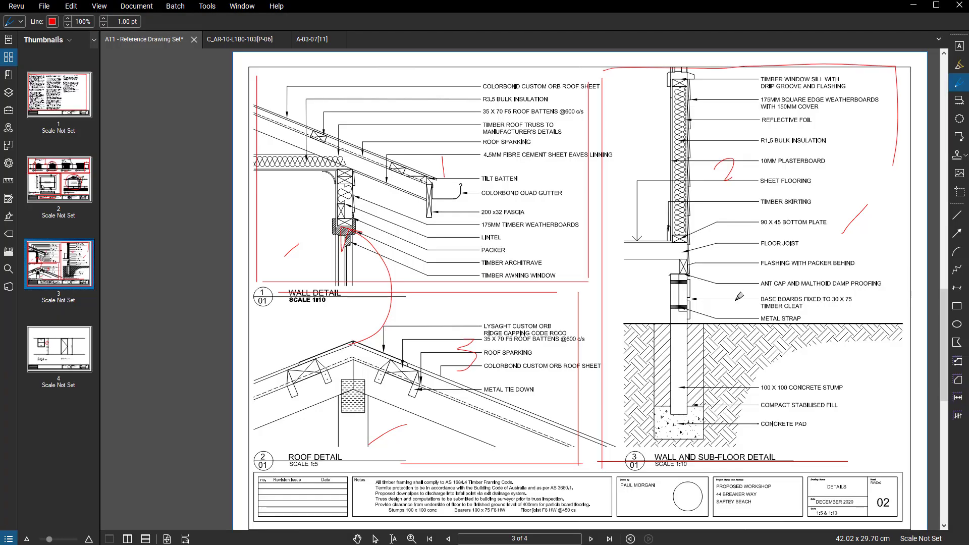
pyautogui.scroll(1, 692, 302)
pyautogui.scroll(-1, 666, 305)
pyautogui.moveTo(664, 329); pyautogui.dragTo(629, 339, button='middle')
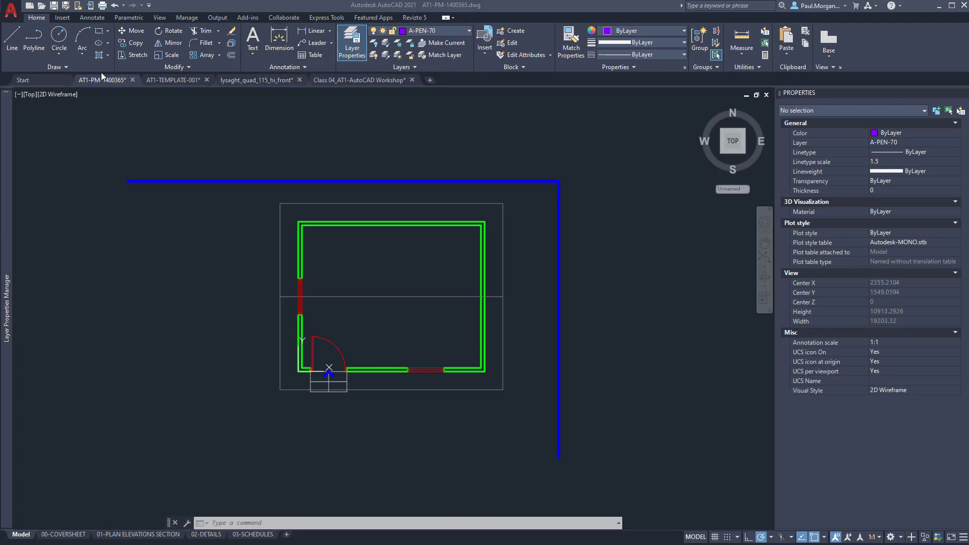
# Make AN-TEXT the current layer for annotating the model.
pyautogui.click(89, 17)
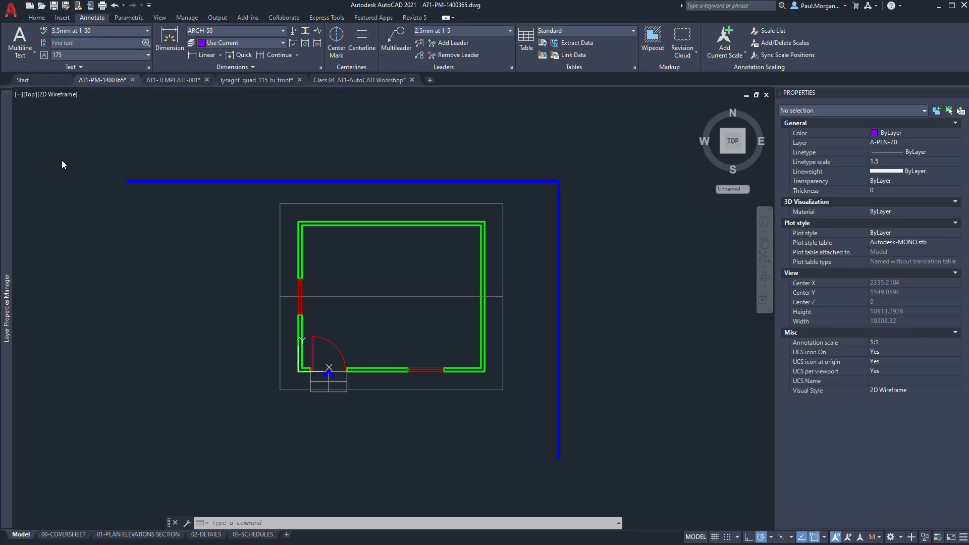
pyautogui.moveTo(8, 184)
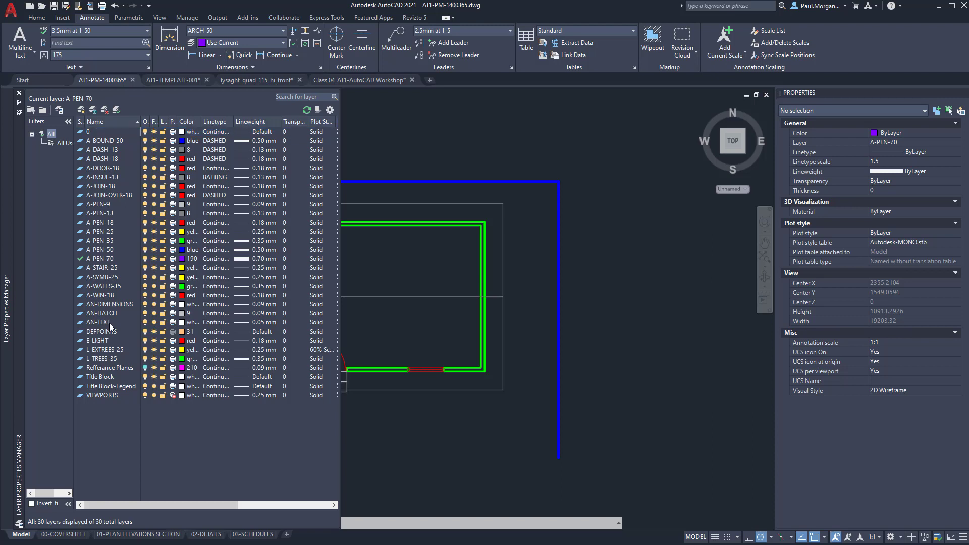
pyautogui.doubleClick(110, 323)
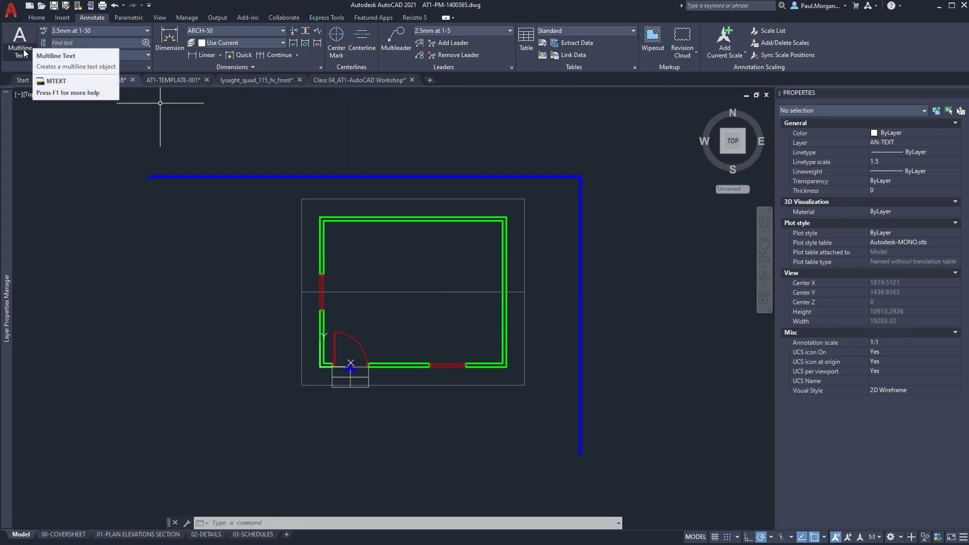
# Set the current text style to 3.5mm at 1-50.
pyautogui.click(65, 32)
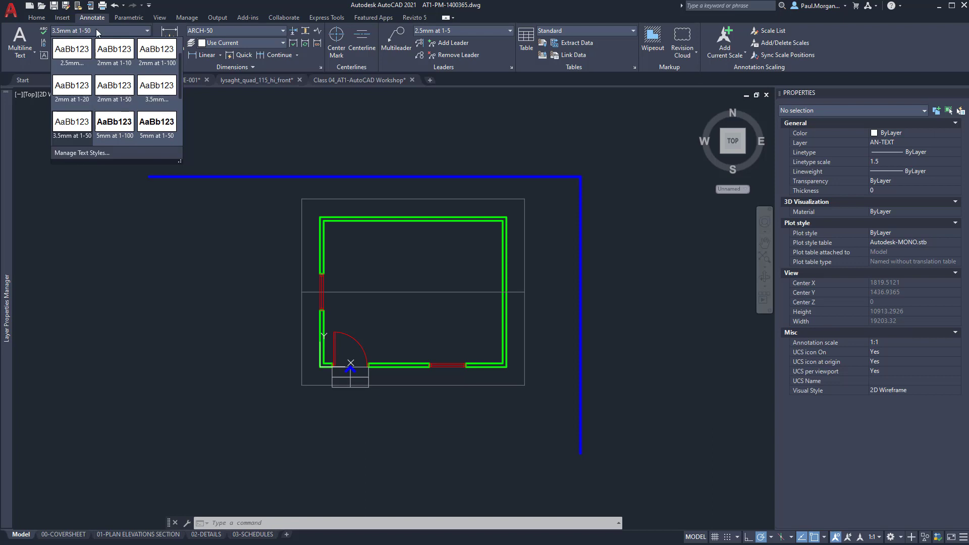
pyautogui.scroll(2, 107, 96)
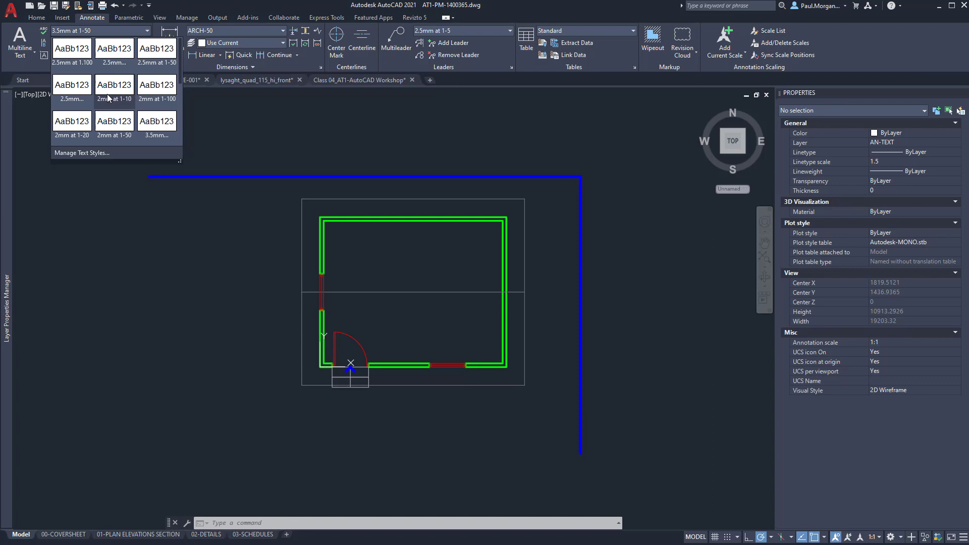
pyautogui.scroll(-3, 107, 98)
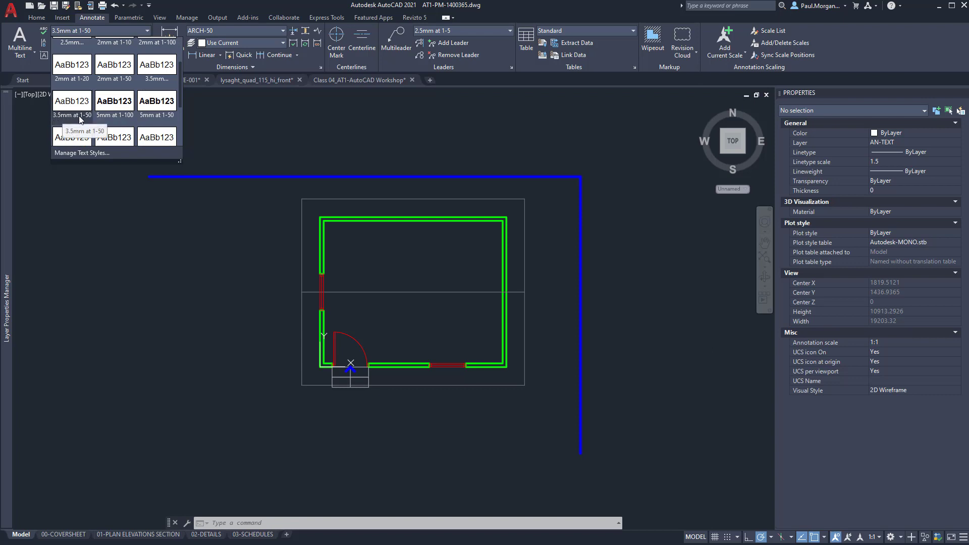
pyautogui.click(74, 99)
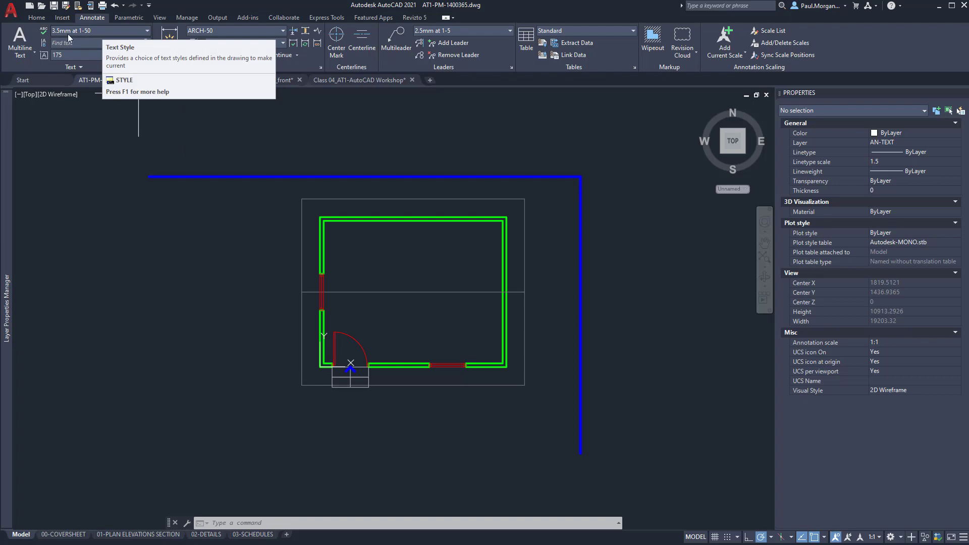
# Place a multiline text label in the middle of the floor plan reading PROPOSED WORKSHOP on two lines.
pyautogui.click(19, 40)
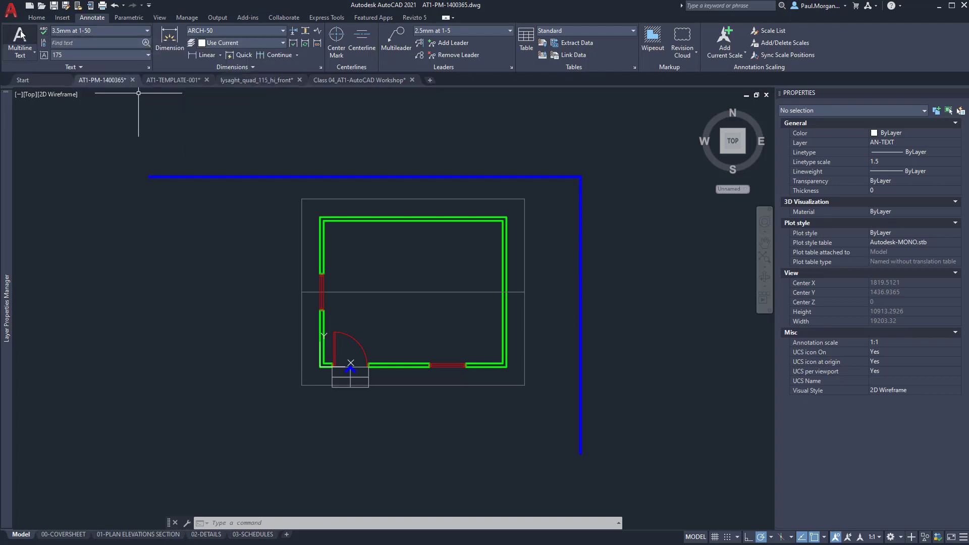
pyautogui.scroll(2, 392, 294)
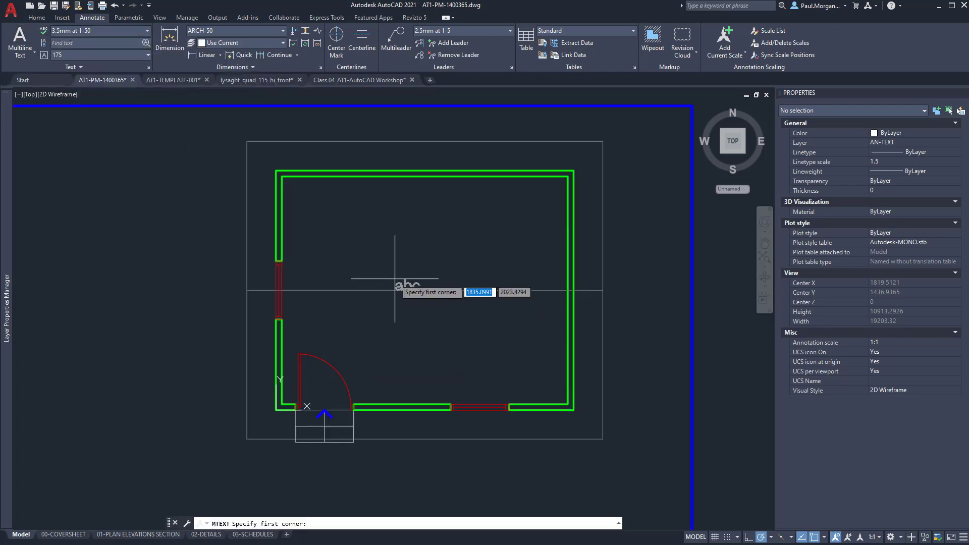
pyautogui.click(353, 271)
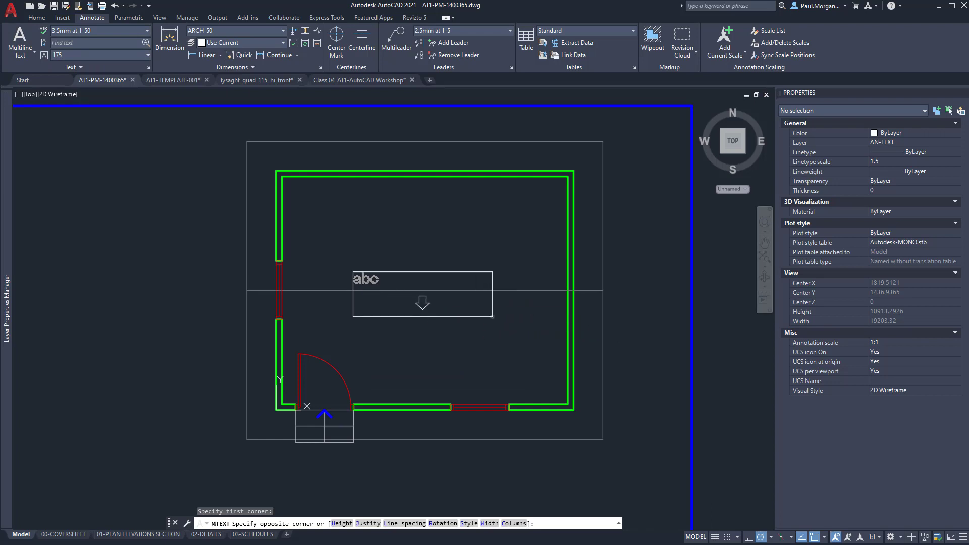
pyautogui.click(492, 318)
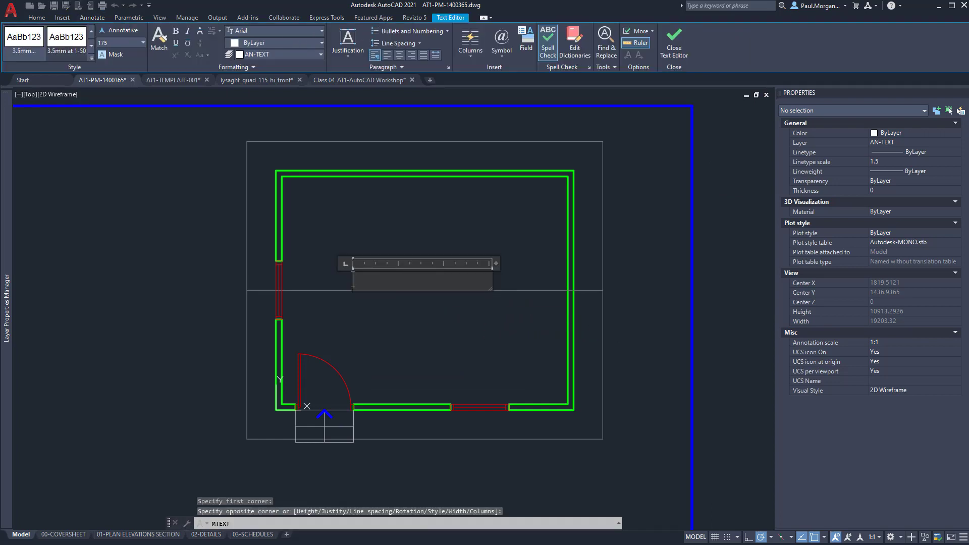
pyautogui.write('PROPOSED')
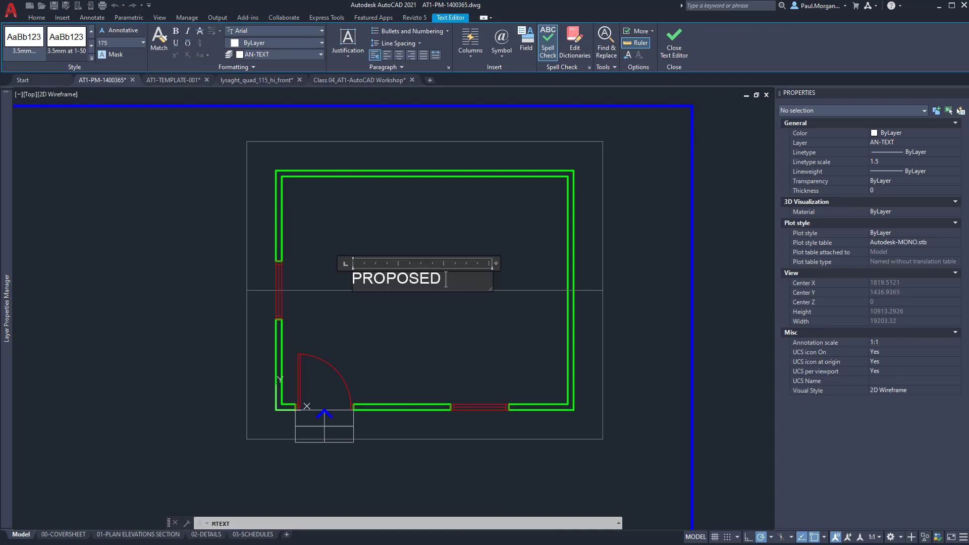
pyautogui.press('Return')
pyautogui.write('WORKSHOP')
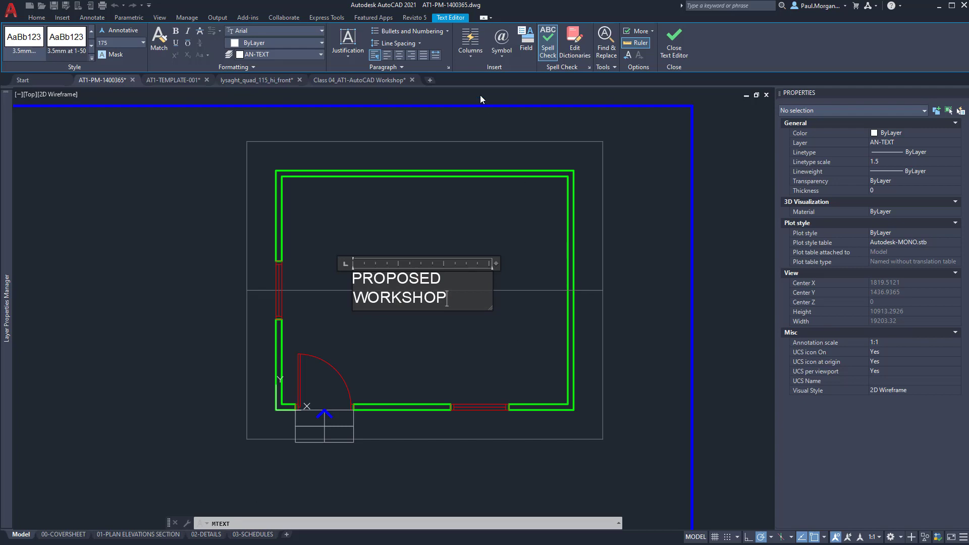
# Centre both lines of the PROPOSED WORKSHOP label and finish editing the text.
pyautogui.click(398, 55)
pyautogui.hotkey('ctrl', 'a')
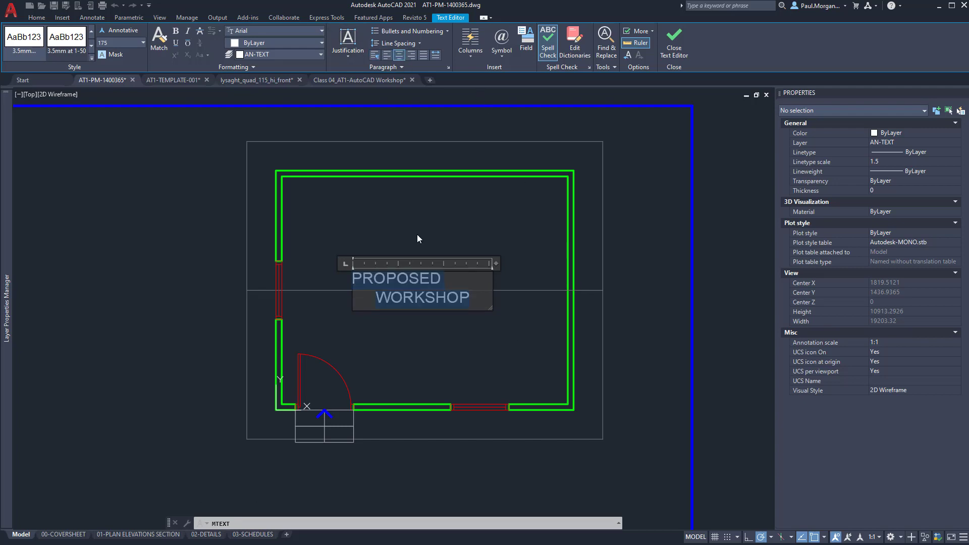
pyautogui.click(398, 55)
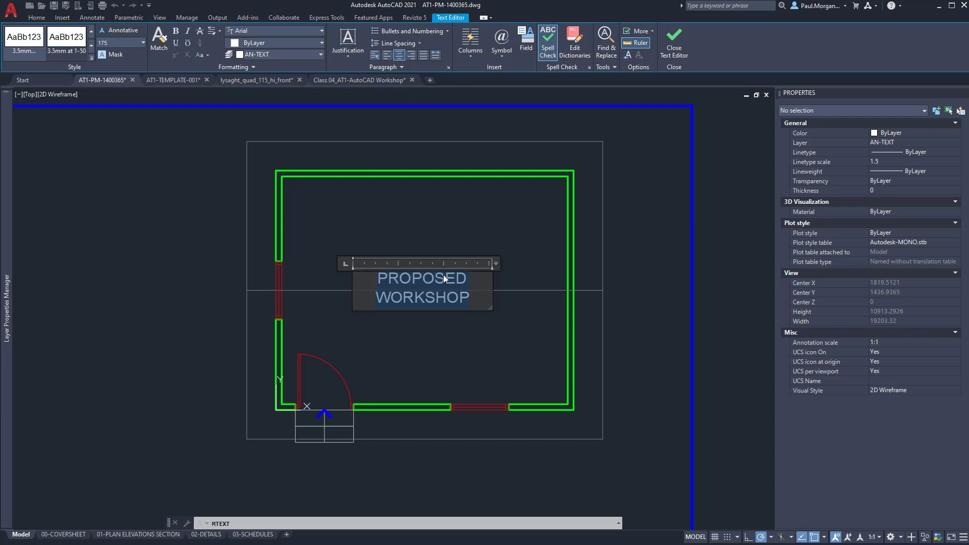
pyautogui.click(436, 327)
# Shift the PROPOSED WORKSHOP label about 51 mm straight down within the room.
pyautogui.scroll(2, 401, 320)
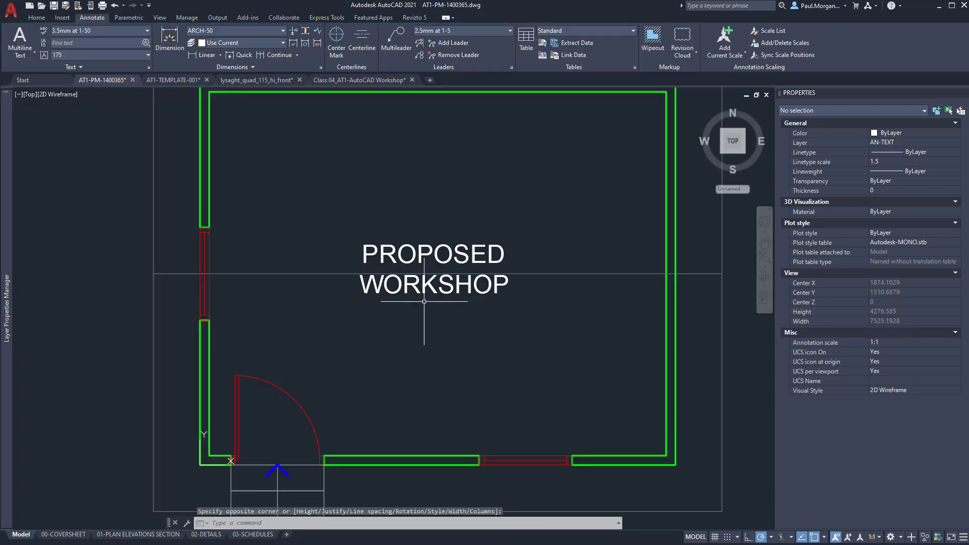
pyautogui.click(425, 311)
pyautogui.click(420, 266)
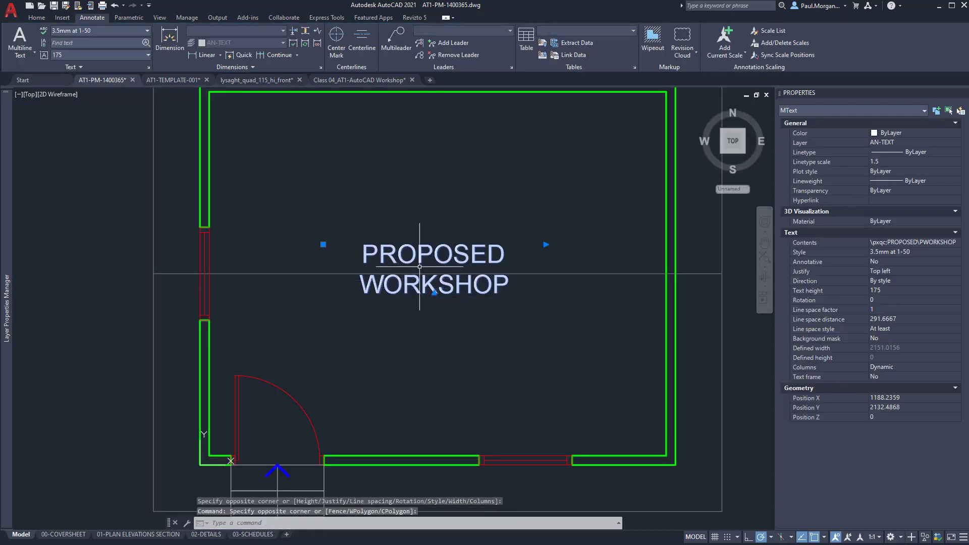
pyautogui.click(323, 245)
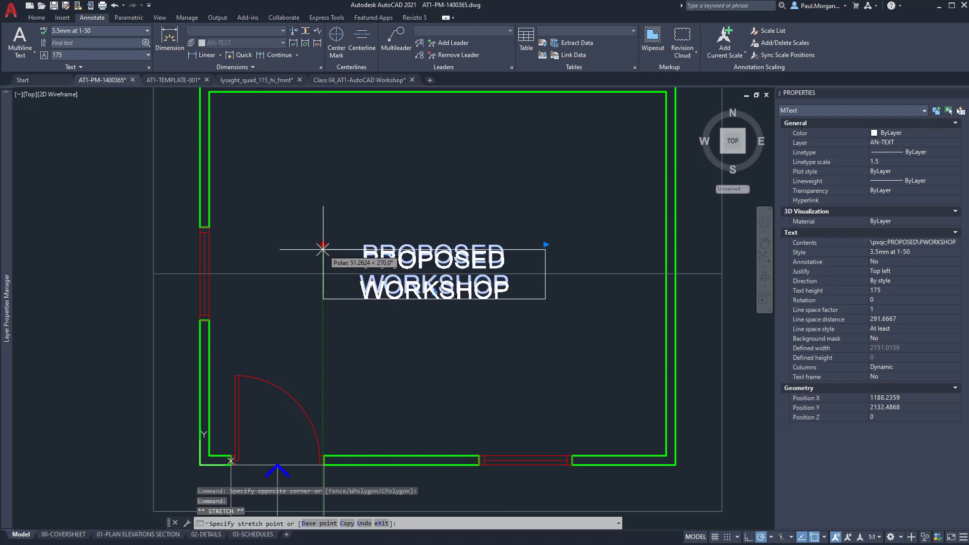
pyautogui.press('Escape')
pyautogui.write('m')
pyautogui.press('Return')
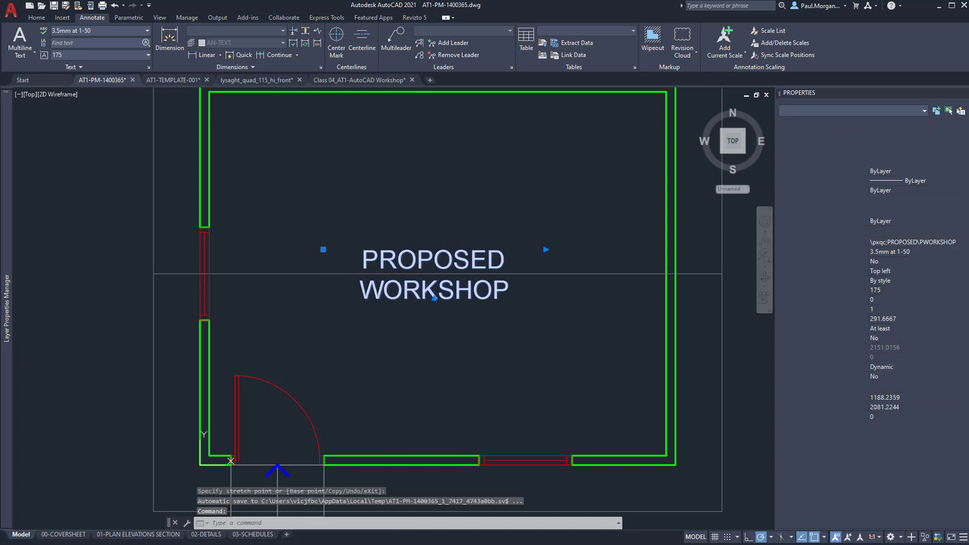
pyautogui.click(484, 303)
pyautogui.press('Escape')
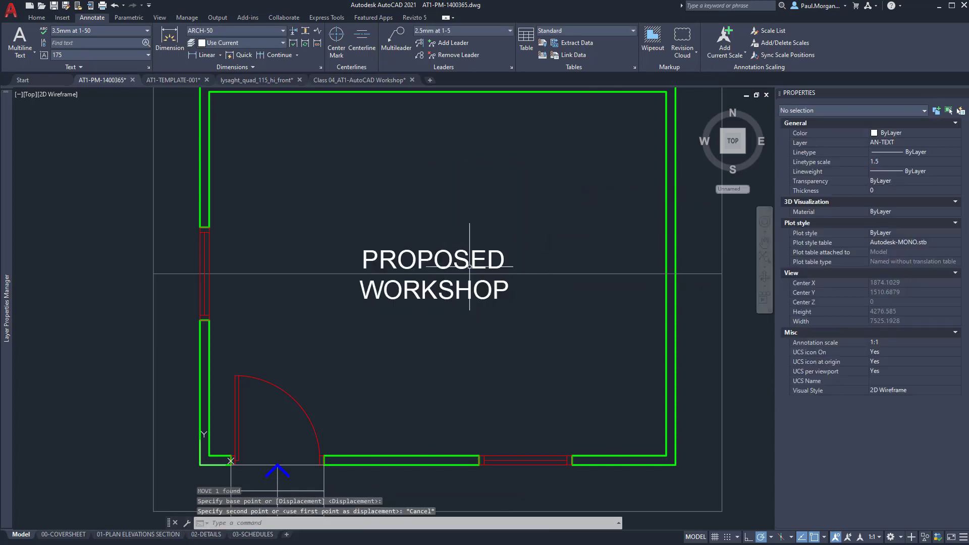
# Switch to the reference drawing set in Revu and examine the annotations on its floor plan.
pyautogui.scroll(-2, 469, 266)
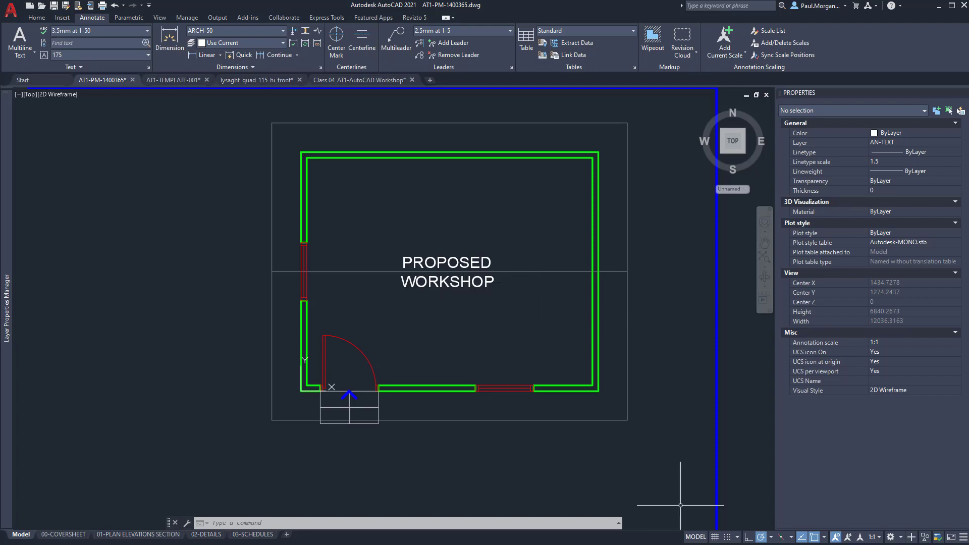
pyautogui.hotkey('alt', 'Tab')
pyautogui.scroll(4, 397, 295)
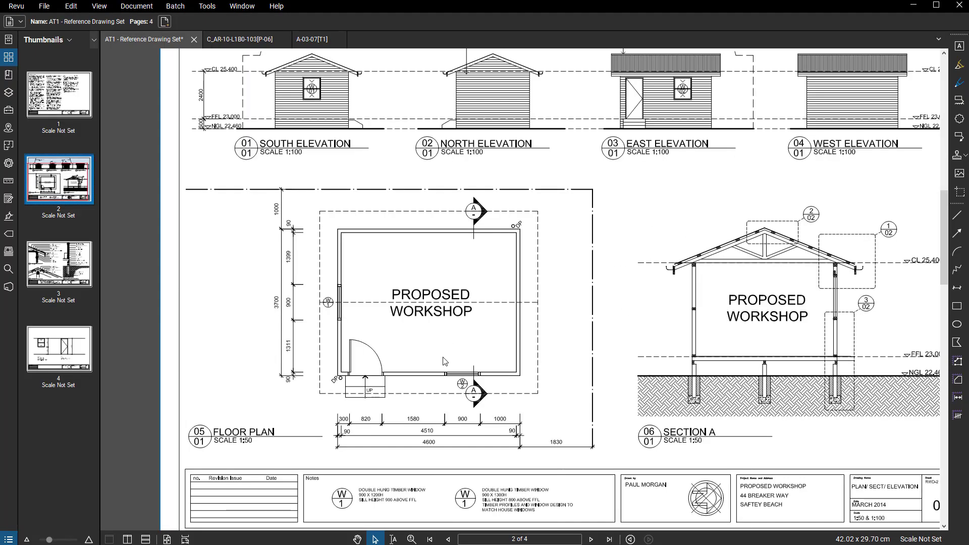
# Scribble over the PROPOSED WORKSHOP label on the floor plan with the Pen tool at 6 pt line width in red.
pyautogui.scroll(3, 442, 342)
pyautogui.scroll(-1, 460, 302)
pyautogui.moveTo(450, 303); pyautogui.dragTo(416, 289, button='middle')
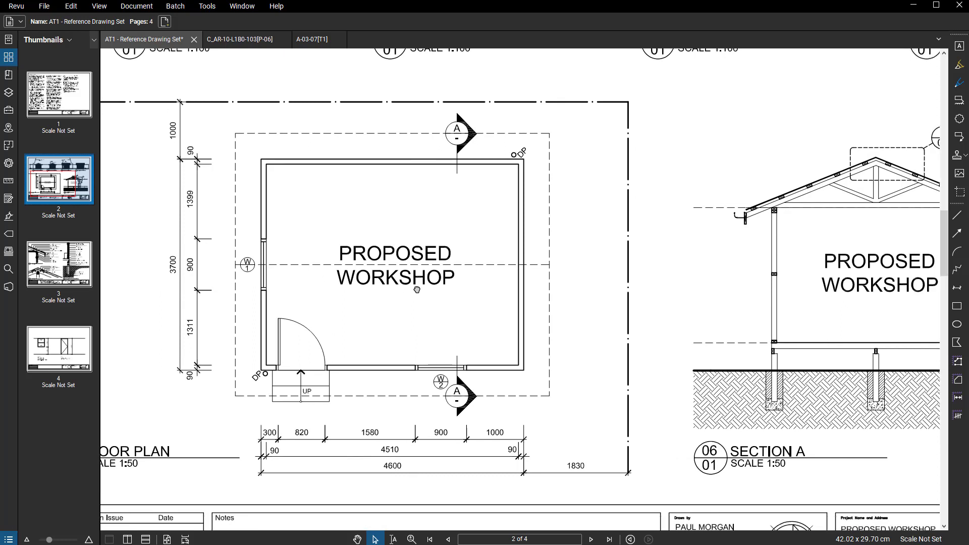
pyautogui.hotkey('alt', 'p')
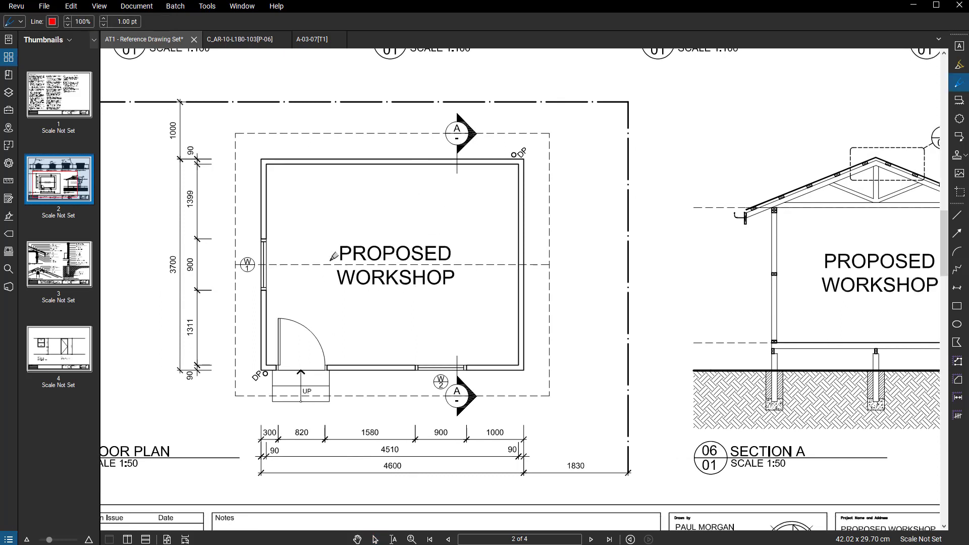
pyautogui.click(124, 21)
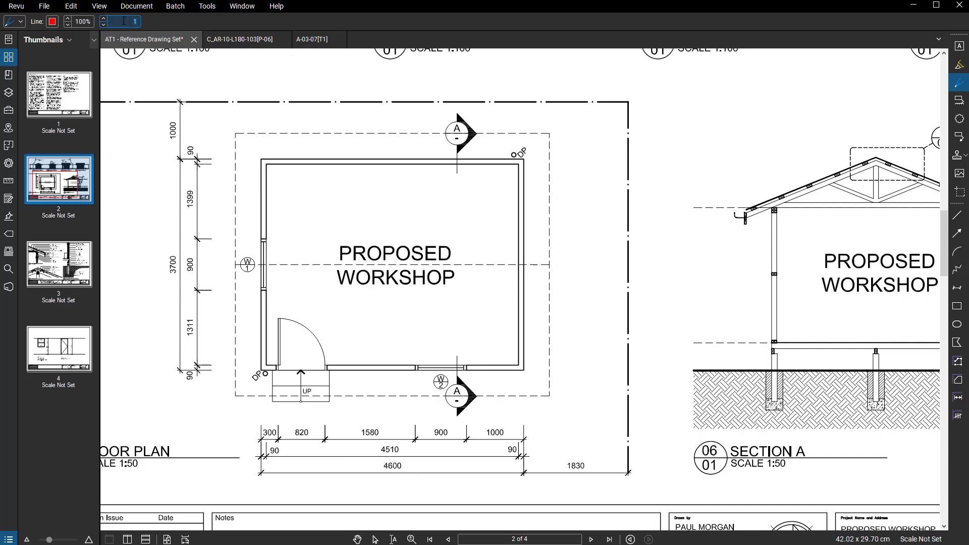
pyautogui.write('6')
pyautogui.press('Return')
pyautogui.moveTo(353, 251)
pyautogui.mouseDown()
pyautogui.moveTo(475, 251)
pyautogui.moveTo(371, 275)
pyautogui.mouseUp()
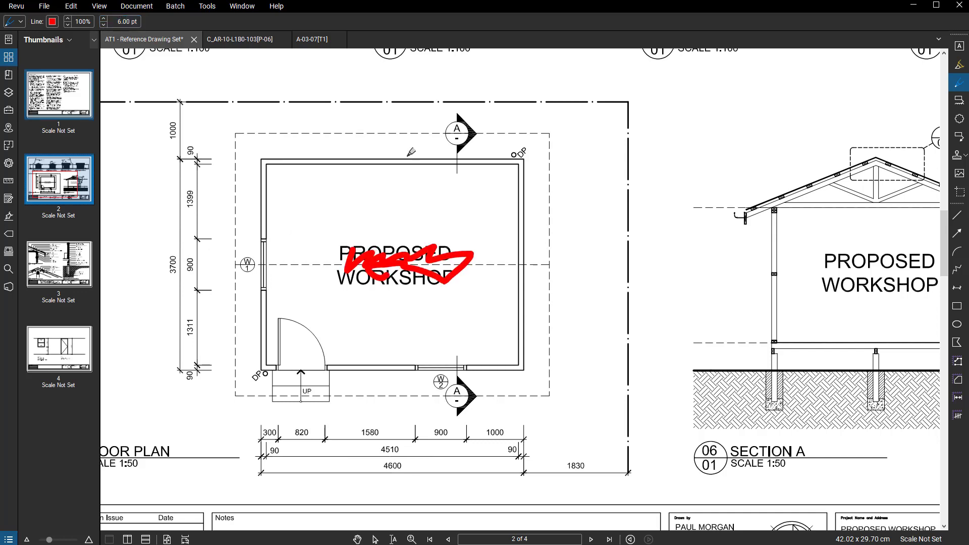
# Underline the UP label at the entry steps in red and examine the DP labels at the building corners.
pyautogui.scroll(2, 257, 385)
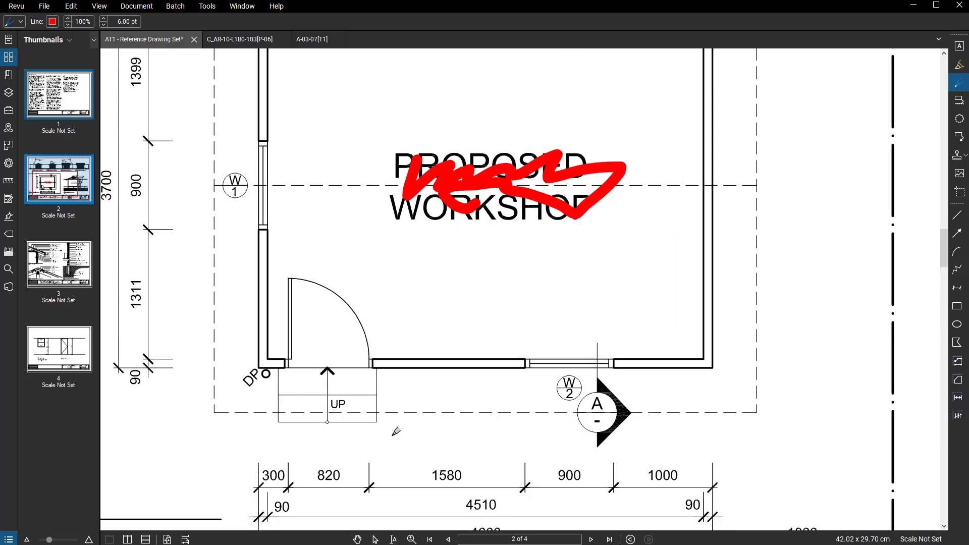
pyautogui.moveTo(327, 414); pyautogui.dragTo(350, 413)
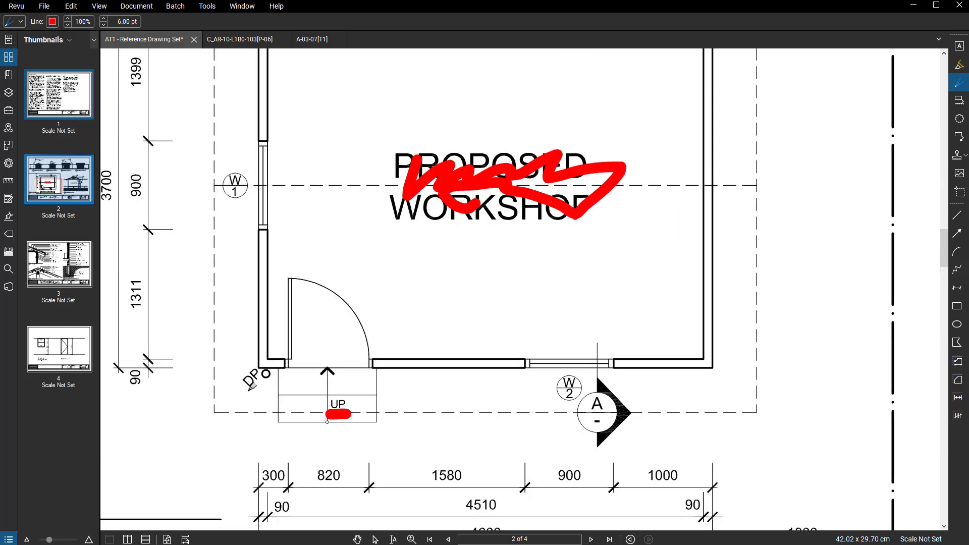
pyautogui.scroll(2, 259, 381)
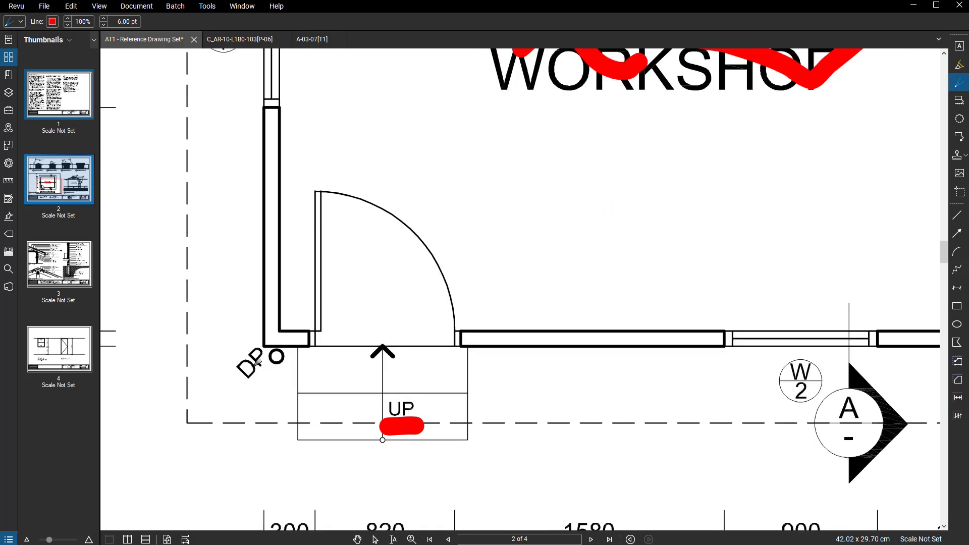
pyautogui.scroll(-3, 275, 355)
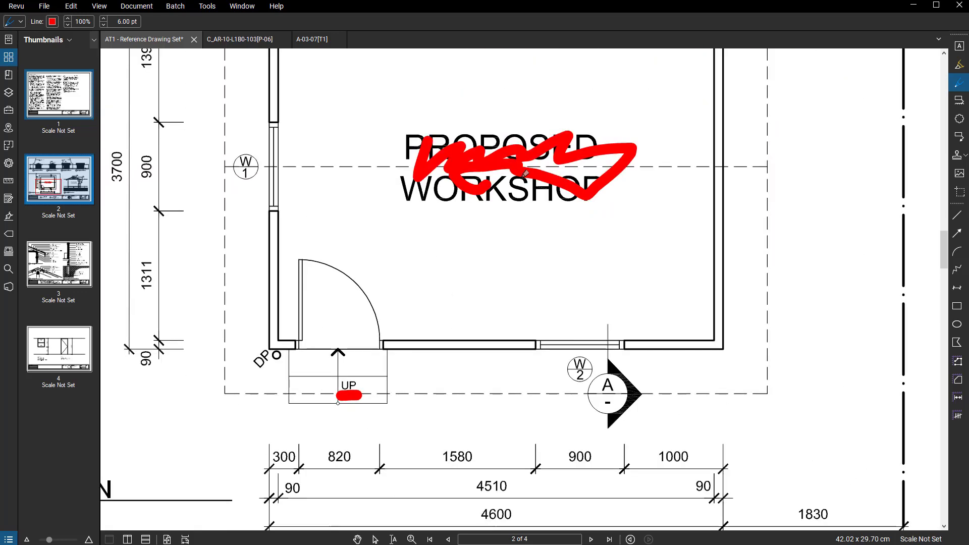
pyautogui.scroll(1, 648, 119)
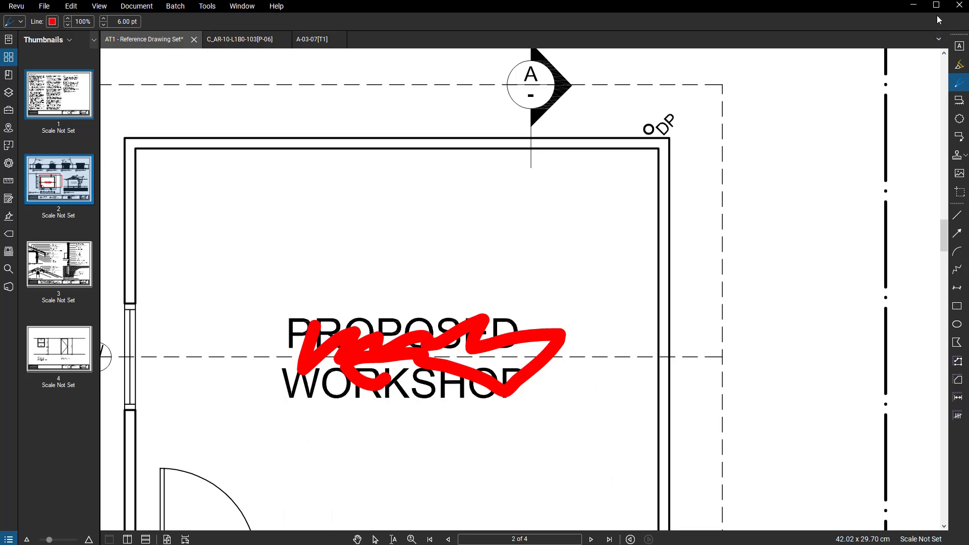
# Switch to the AutoCAD floor plan and set the current text style to 2mm at 1-50.
pyautogui.click(916, 6)
pyautogui.scroll(8, 348, 407)
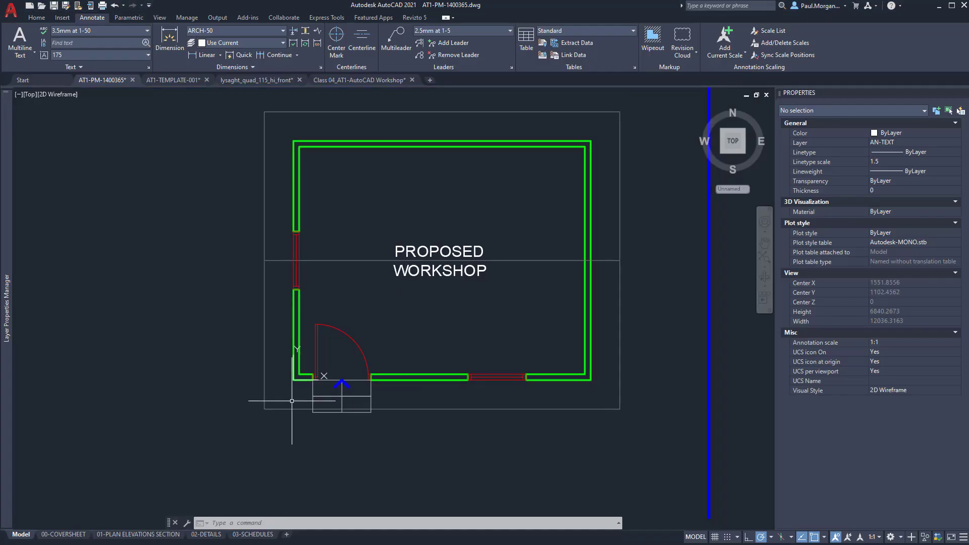
pyautogui.click(101, 31)
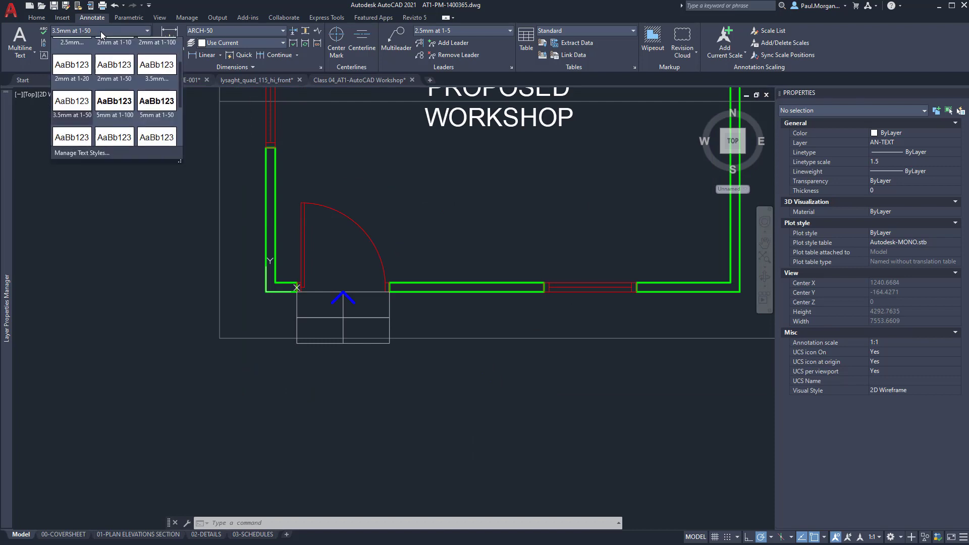
pyautogui.scroll(-1, 129, 123)
pyautogui.scroll(1, 129, 123)
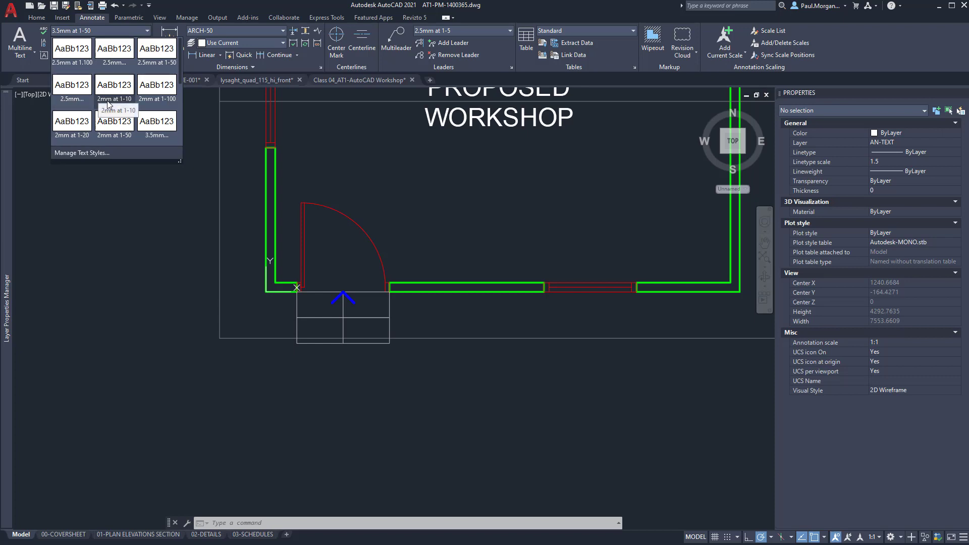
pyautogui.click(114, 138)
# Create a multiline text reading "DP." in the empty space below the entry steps.
pyautogui.click(14, 36)
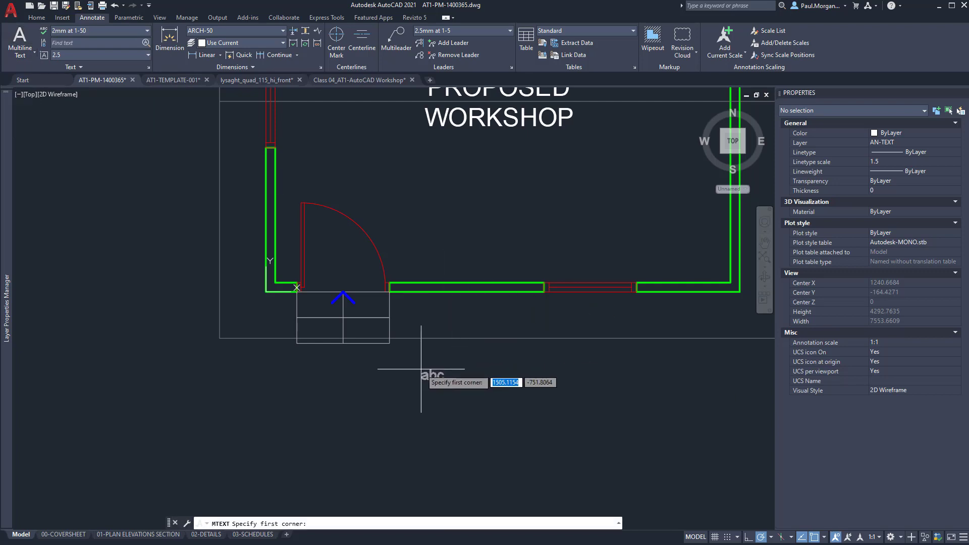
pyautogui.click(452, 397)
pyautogui.click(417, 383)
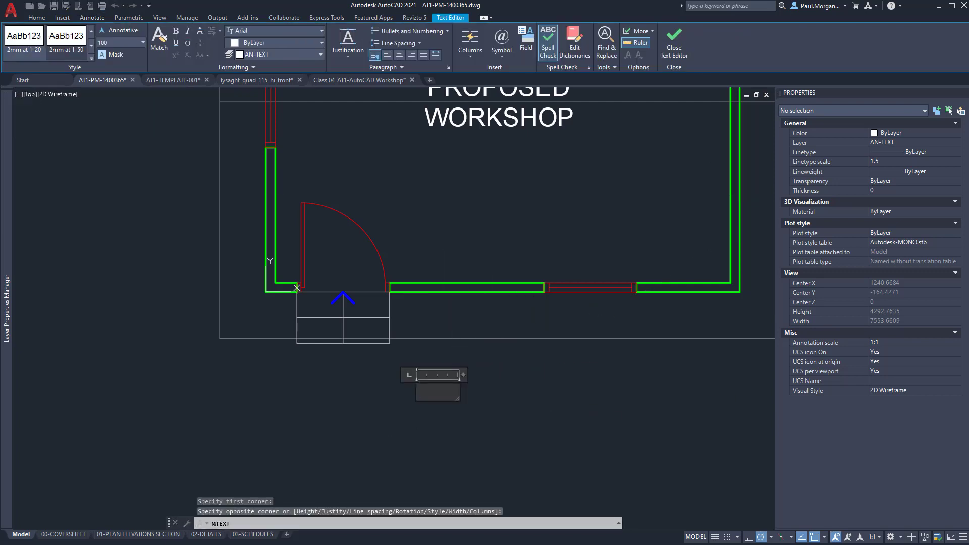
pyautogui.click(478, 419)
# Rotate the "DP." text 45 degrees about a point on the text.
pyautogui.click(425, 387)
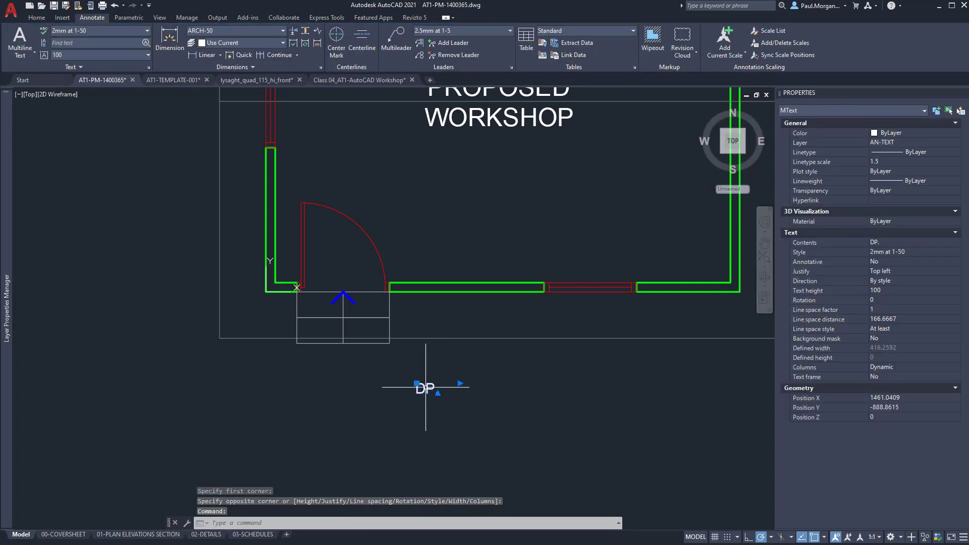
pyautogui.write('ro')
pyautogui.press('Return')
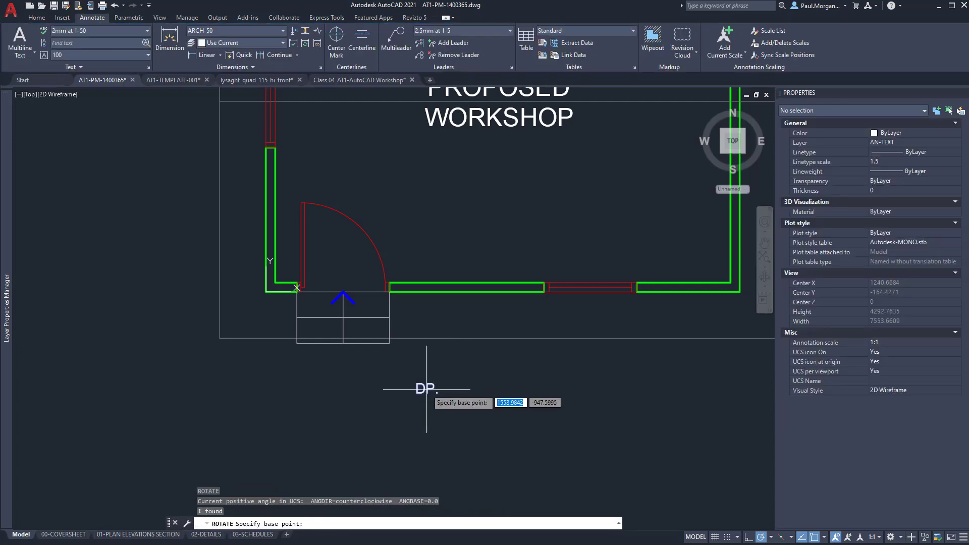
pyautogui.click(427, 388)
pyautogui.press('Return')
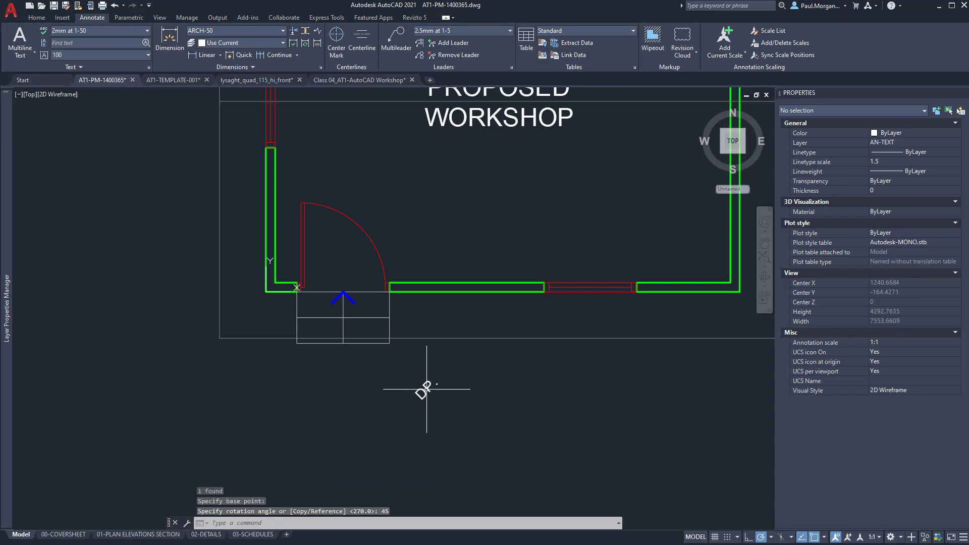
# Move the rotated "DP." text just outside the building's lower-left corner.
pyautogui.click(419, 392)
pyautogui.click(426, 388)
pyautogui.click(423, 399)
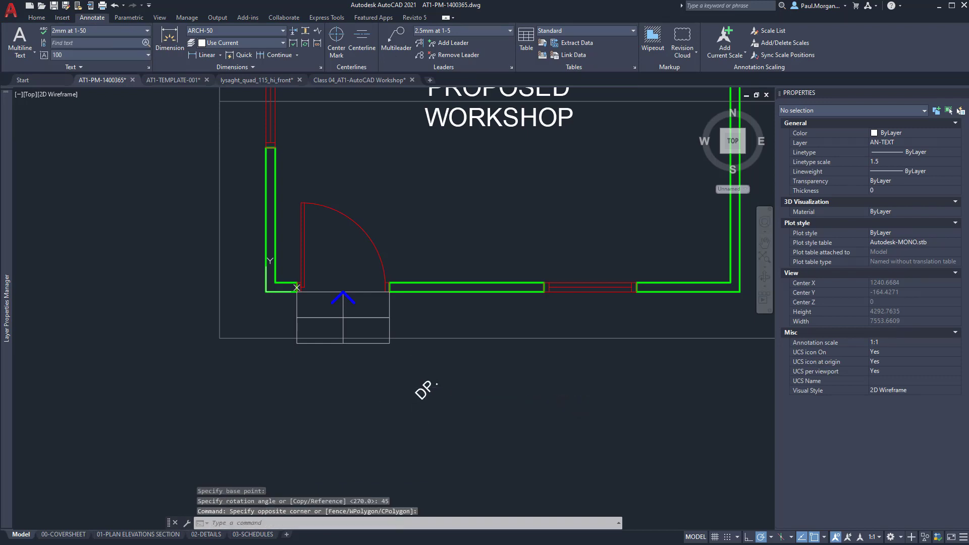
pyautogui.click(415, 392)
pyautogui.scroll(6, 255, 300)
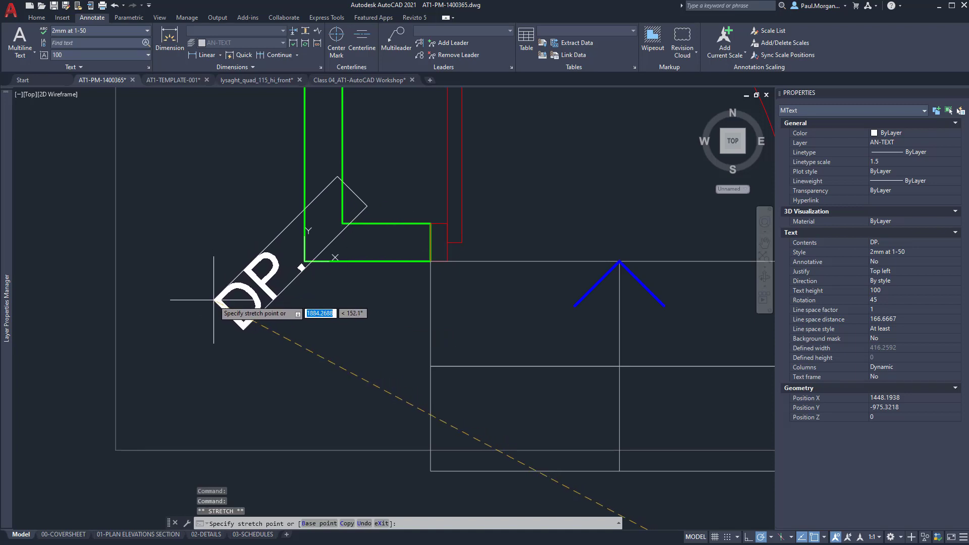
pyautogui.click(219, 348)
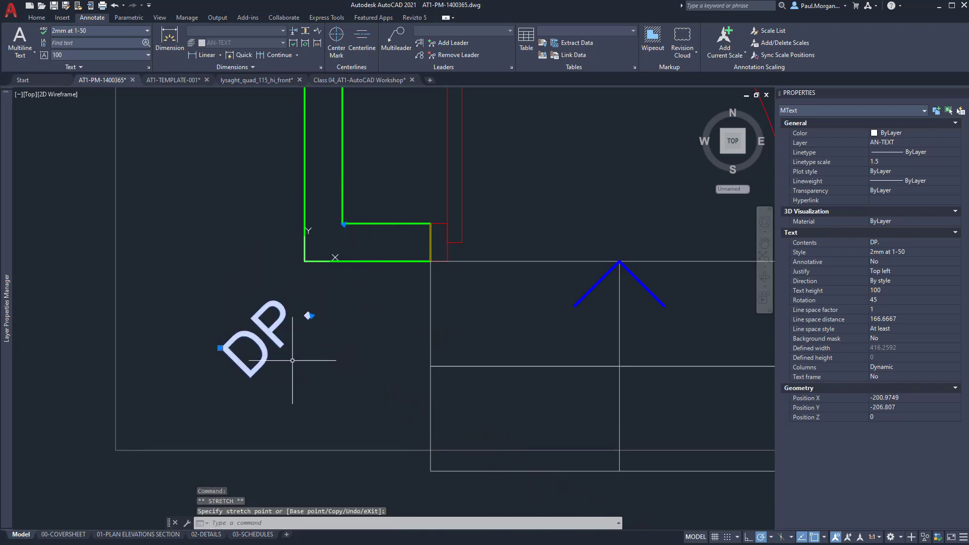
# Copy the "DP." text to just outside the building's upper-right corner.
pyautogui.write('COPY')
pyautogui.press('Return')
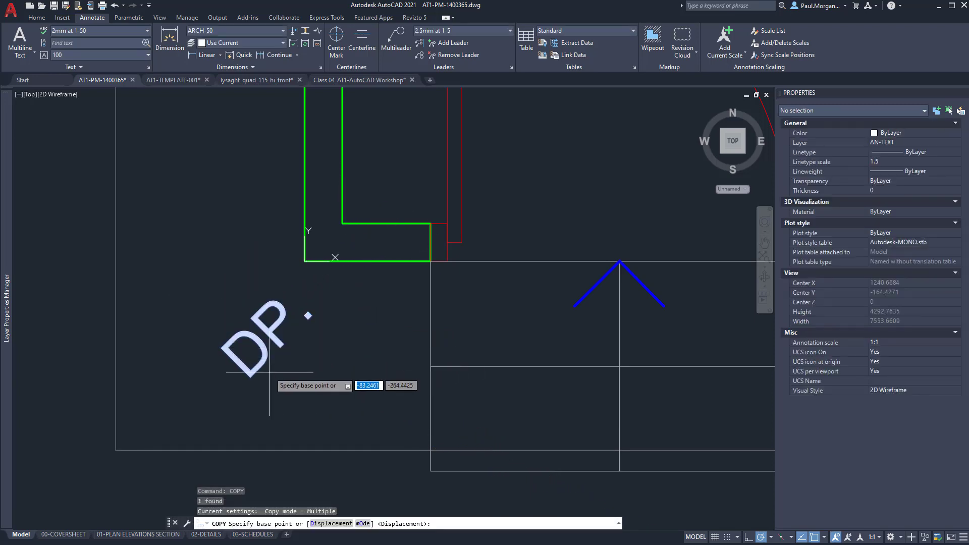
pyautogui.click(253, 378)
pyautogui.scroll(-4, 252, 378)
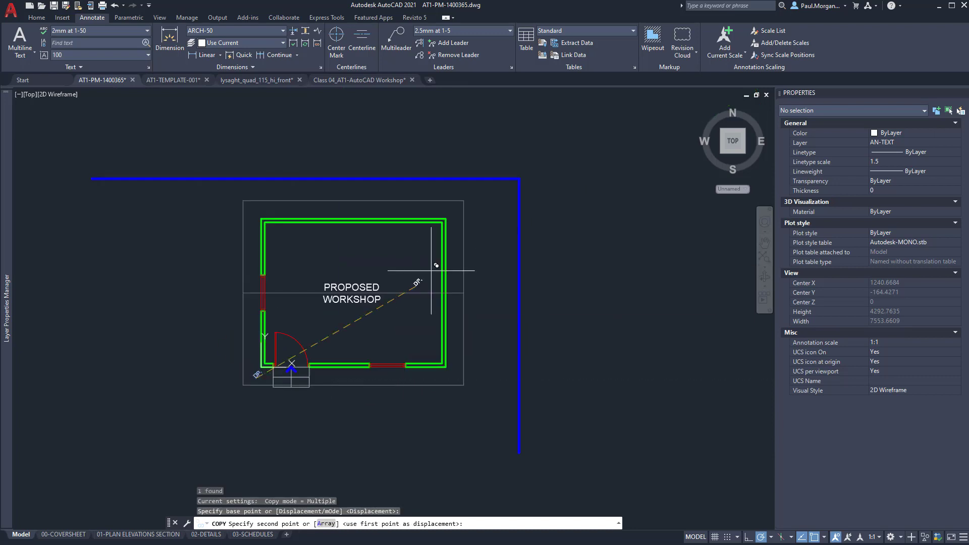
pyautogui.scroll(5, 364, 343)
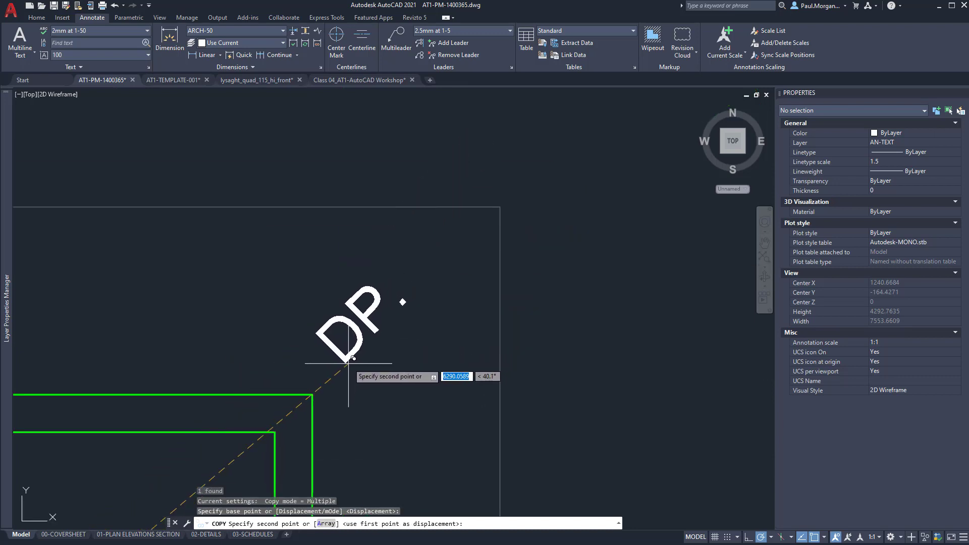
pyautogui.click(342, 364)
pyautogui.moveTo(346, 374); pyautogui.dragTo(400, 328, button='middle')
pyautogui.scroll(-8, 413, 326)
pyautogui.press('Escape')
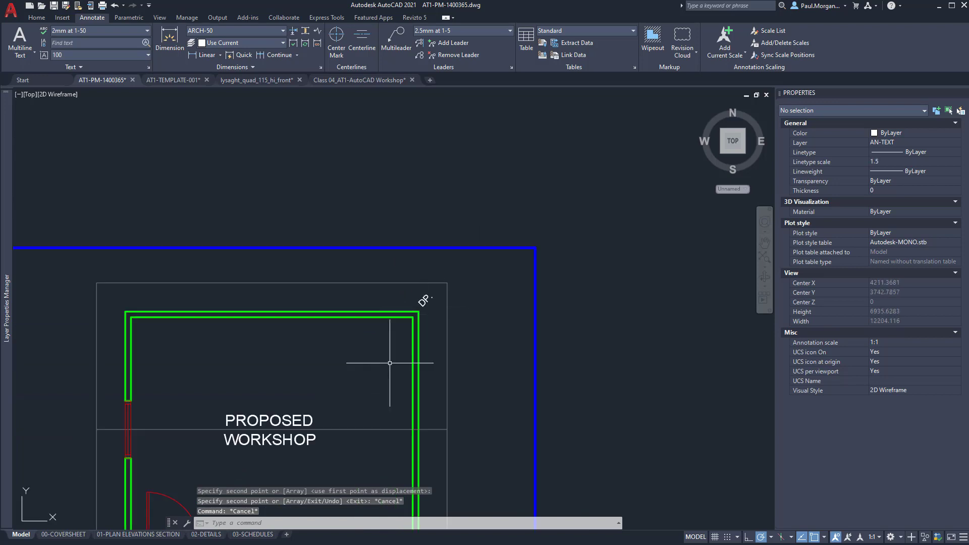
# Add a multiline text reading "UP" on the lower entry step, beside the arrow's centre line.
pyautogui.scroll(3, 265, 435)
pyautogui.scroll(-4, 303, 407)
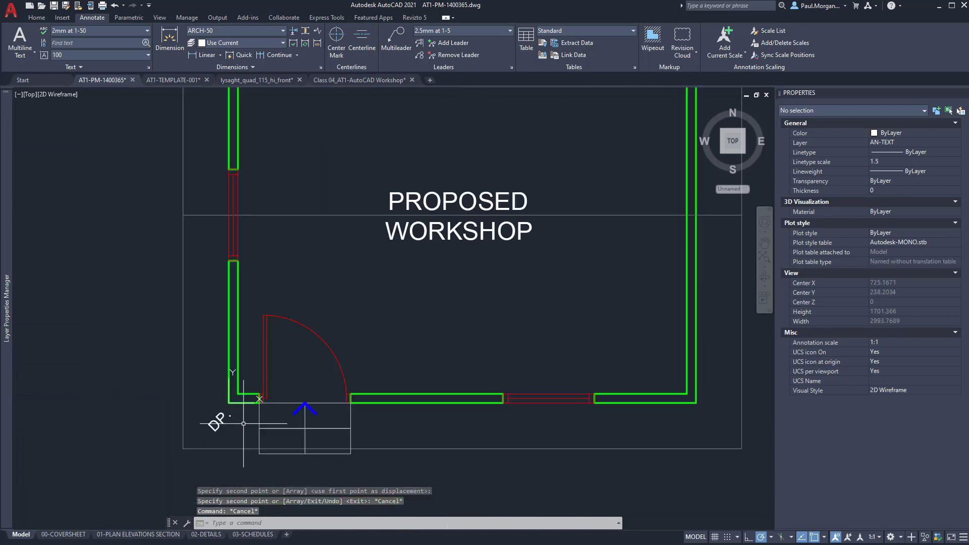
pyautogui.moveTo(288, 404); pyautogui.dragTo(299, 353, button='middle')
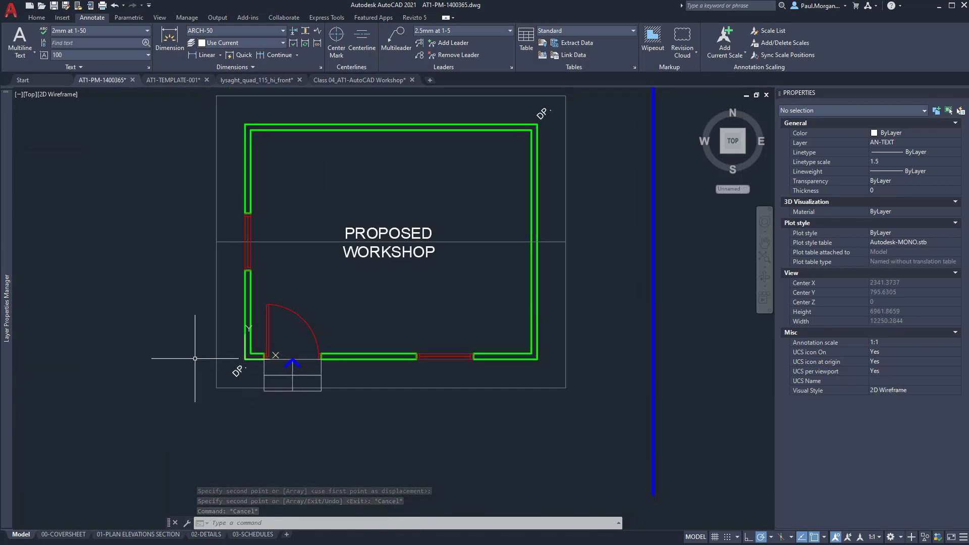
pyautogui.click(20, 41)
pyautogui.scroll(4, 277, 386)
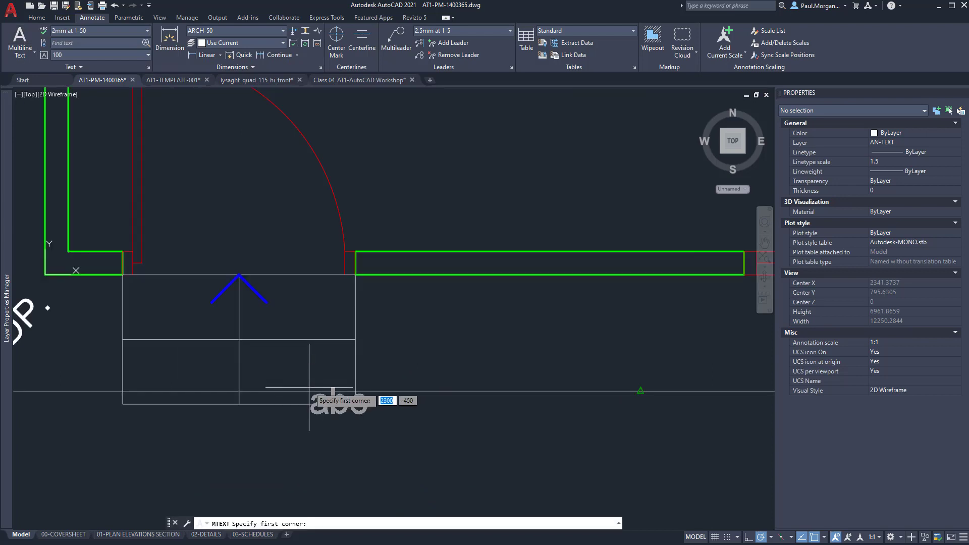
pyautogui.click(255, 348)
pyautogui.click(640, 390)
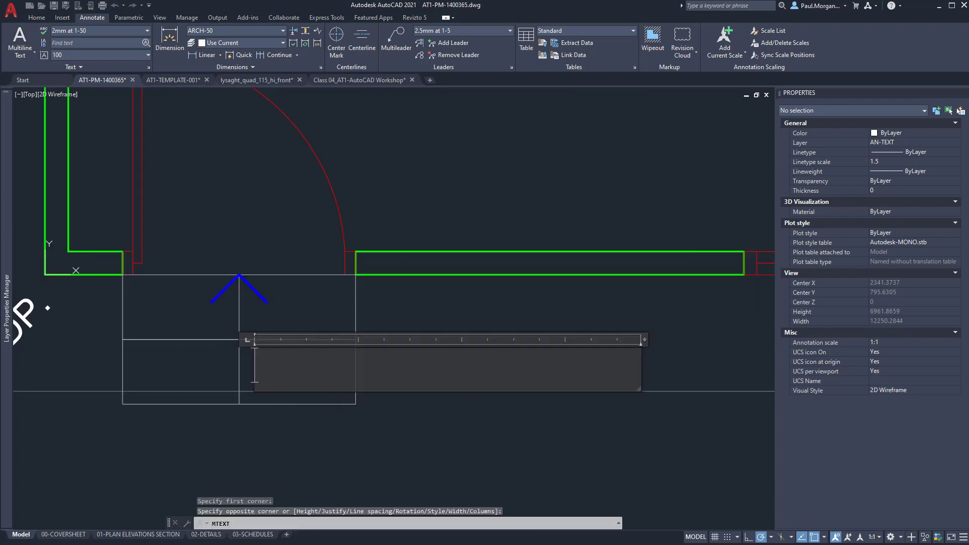
pyautogui.click(414, 304)
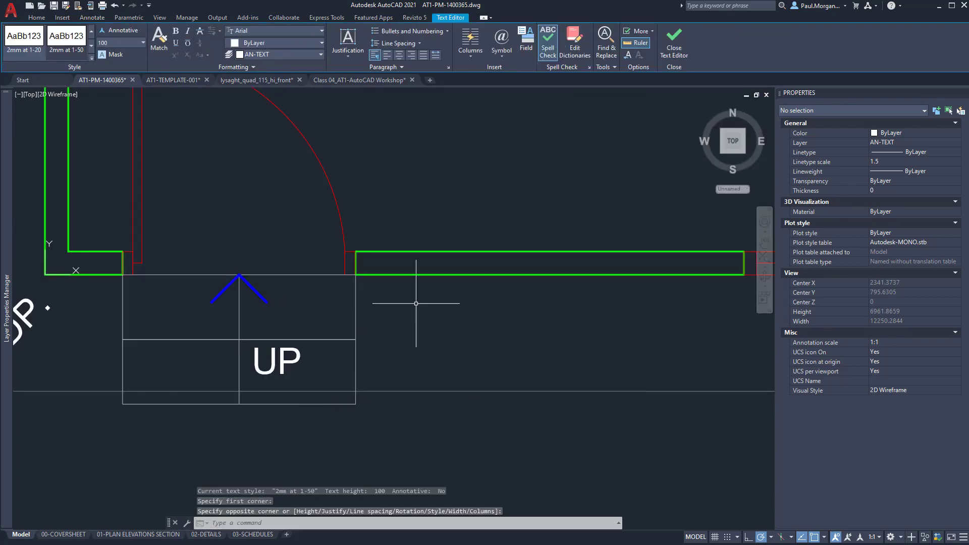
# Move the UP label slightly down and closer to the arrow's centre line, and narrow its text frame.
pyautogui.click(256, 367)
pyautogui.click(252, 352)
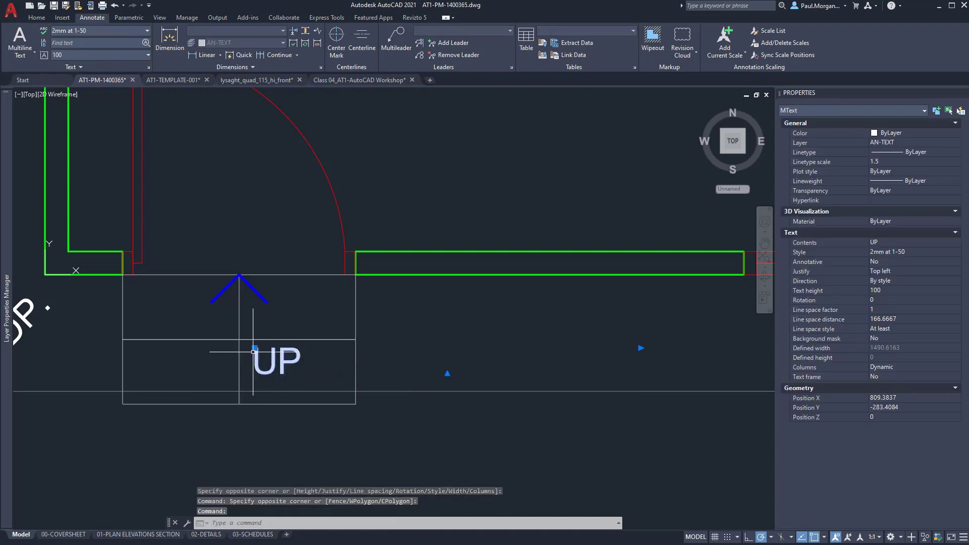
pyautogui.click(254, 348)
pyautogui.click(248, 354)
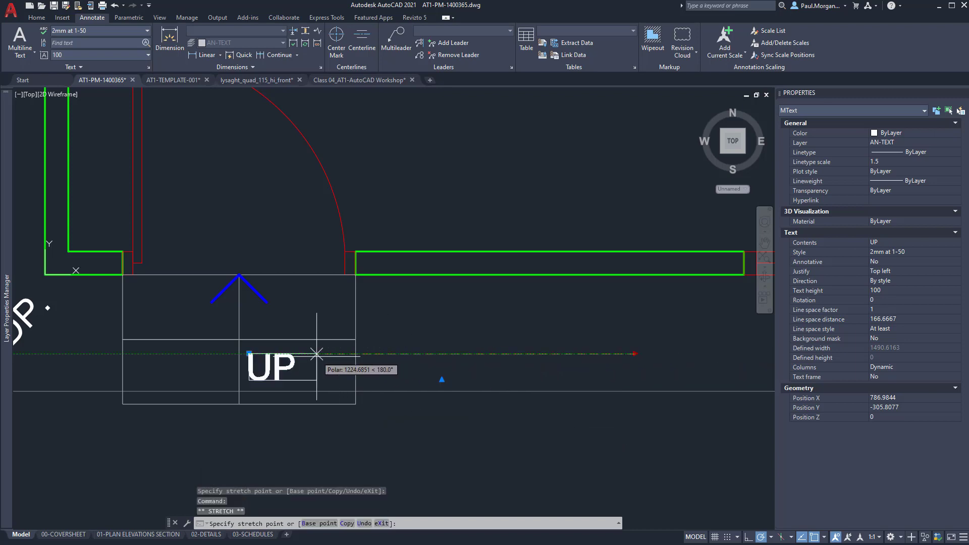
pyautogui.press('Escape')
pyautogui.press('Escape')
pyautogui.scroll(-6, 348, 412)
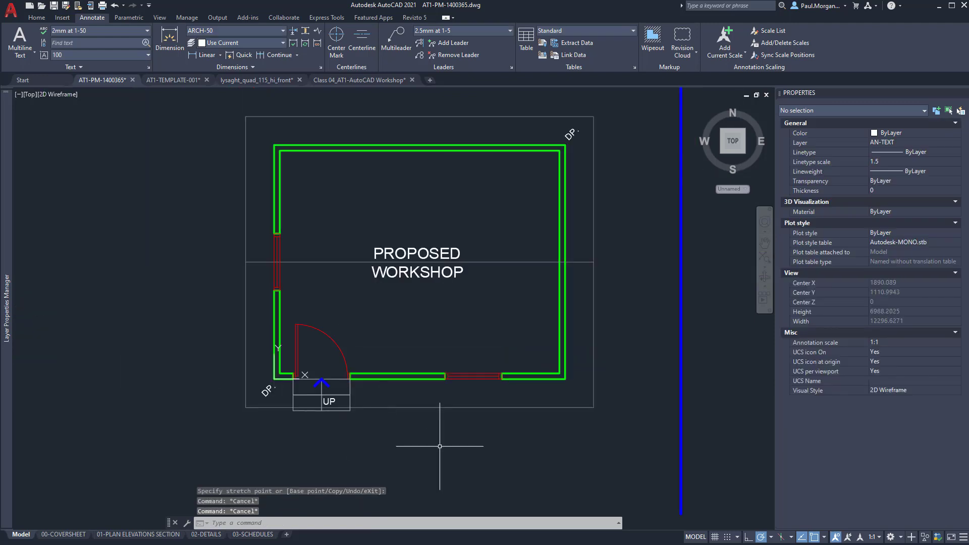
pyautogui.moveTo(439, 446)
pyautogui.mouseDown(button='middle')
pyautogui.moveTo(425, 463)
pyautogui.moveTo(409, 450)
pyautogui.mouseUp(button='middle')
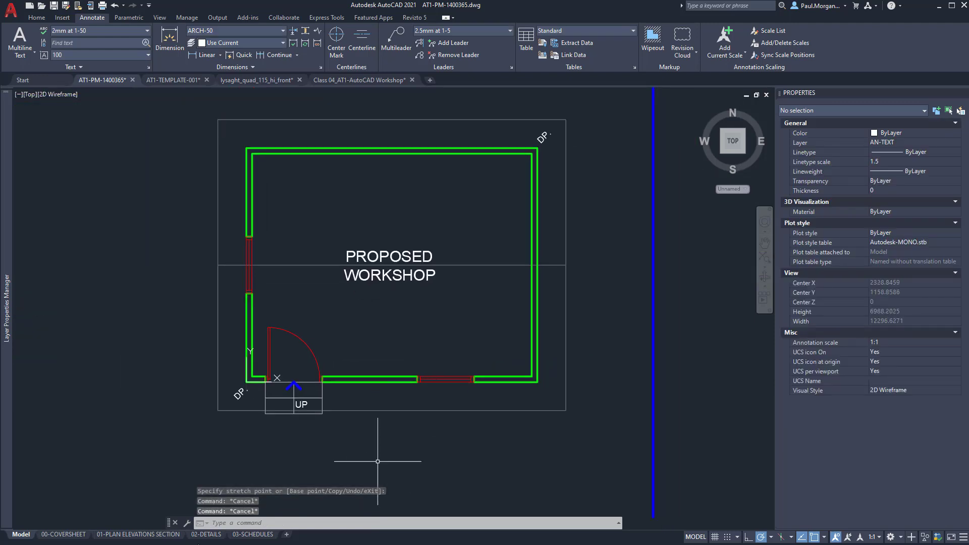
# Check the 00-COVERSHEET layout, return to model space and switch to the reference drawing set in Revu.
pyautogui.click(63, 534)
pyautogui.click(27, 537)
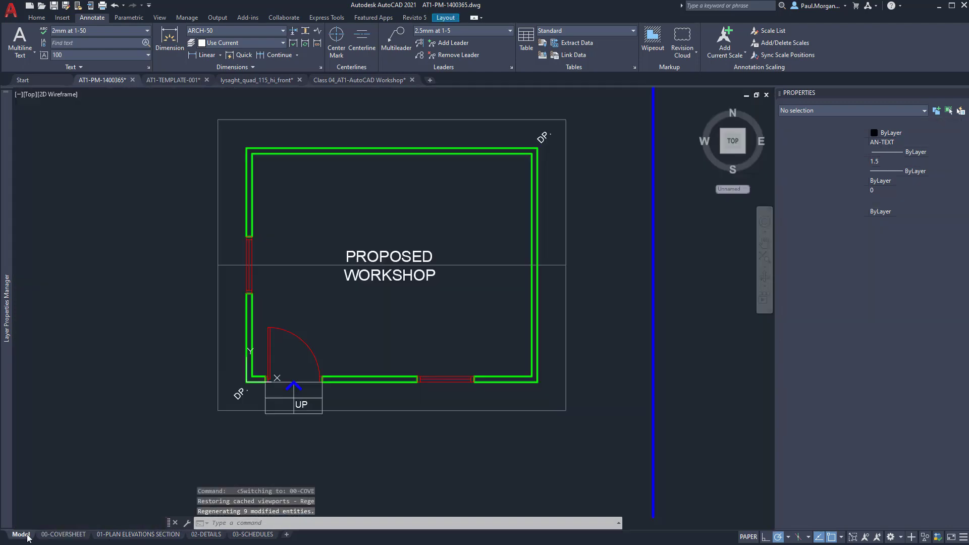
pyautogui.hotkey('alt', 'Tab')
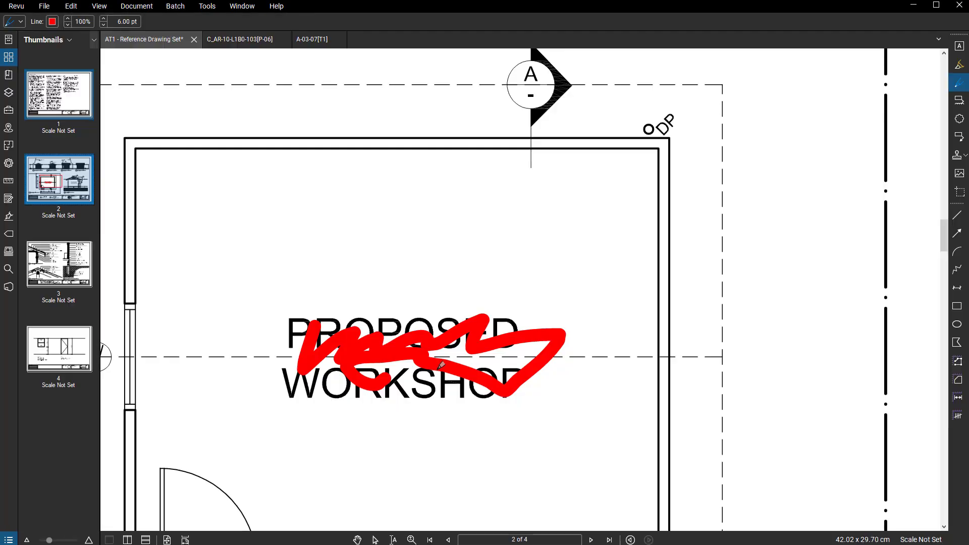
# Examine the marked-up floor plan labels, the level markers on the elevations, and the Section A callouts in the reference drawing set.
pyautogui.scroll(-3, 438, 367)
pyautogui.moveTo(438, 367); pyautogui.dragTo(454, 339, button='middle')
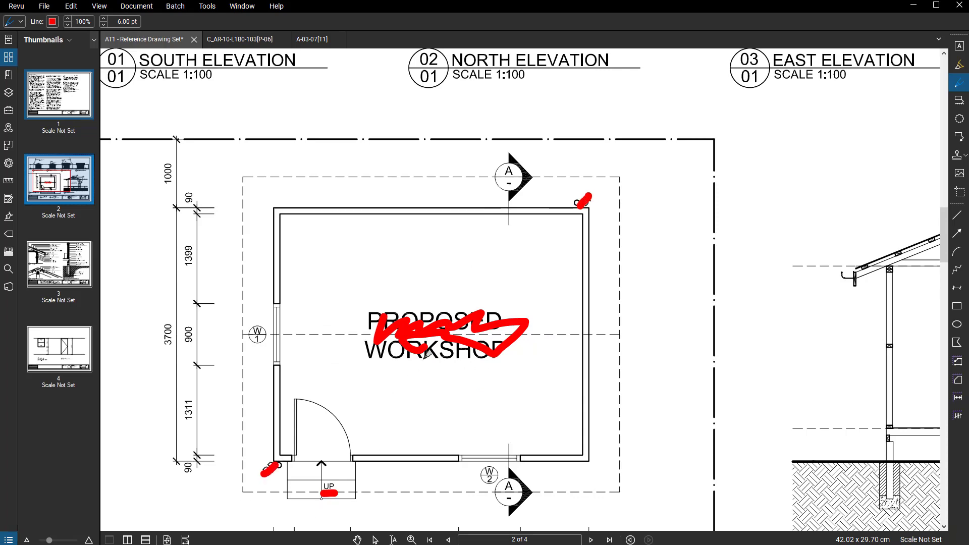
pyautogui.scroll(-3, 412, 415)
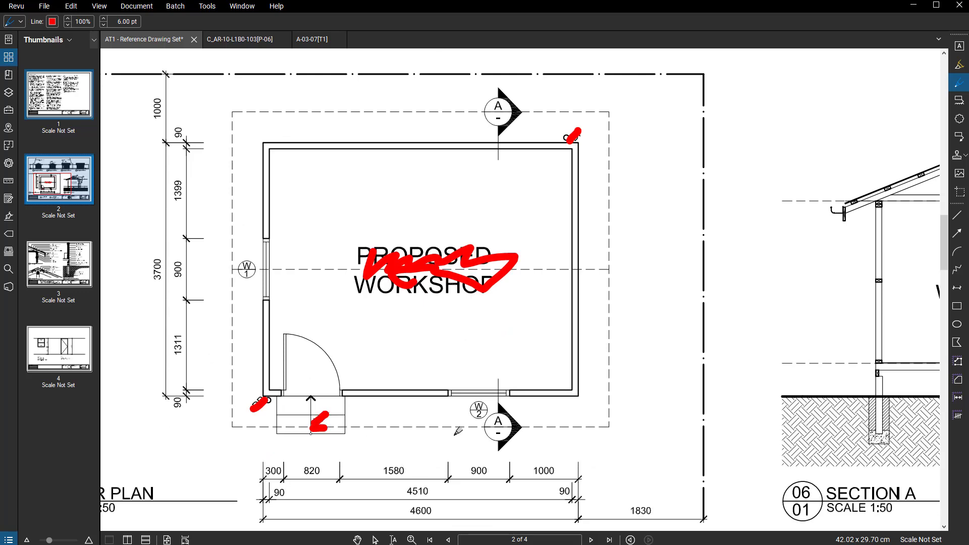
pyautogui.scroll(3, 458, 430)
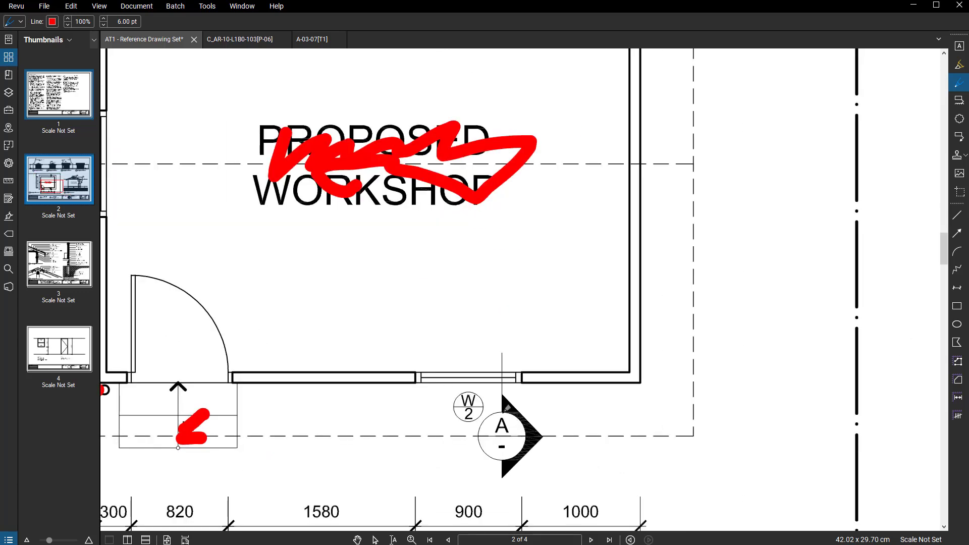
pyautogui.scroll(-5, 507, 408)
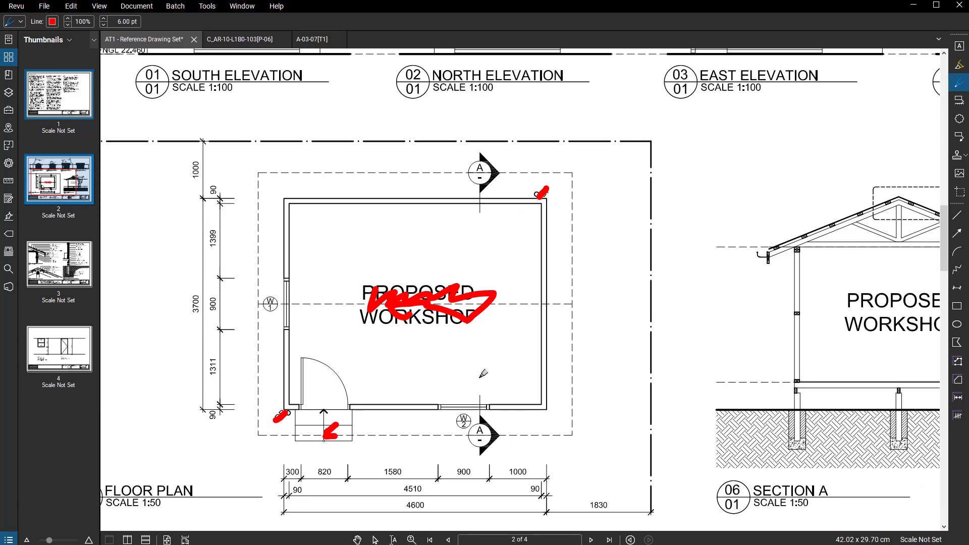
pyautogui.scroll(-2, 483, 373)
pyautogui.scroll(5, 743, 147)
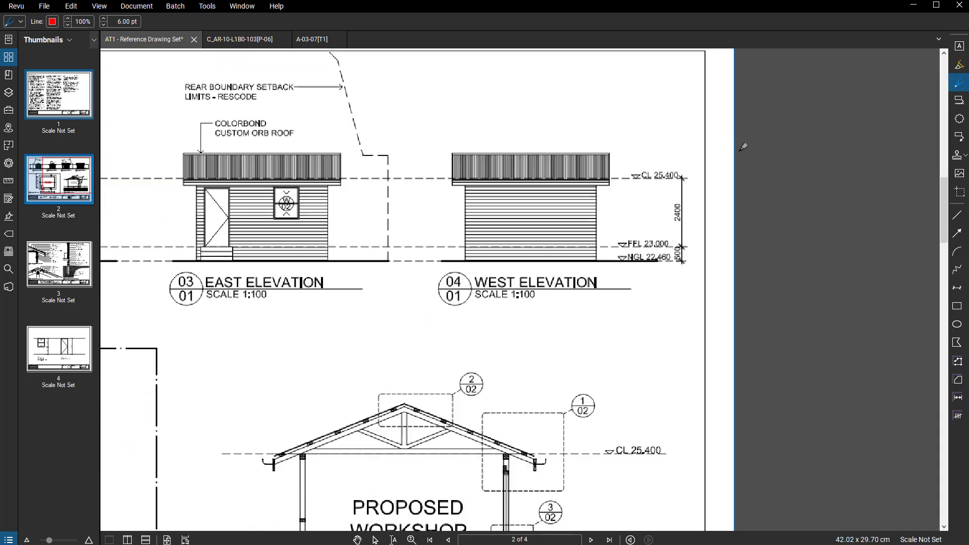
pyautogui.scroll(5, 699, 167)
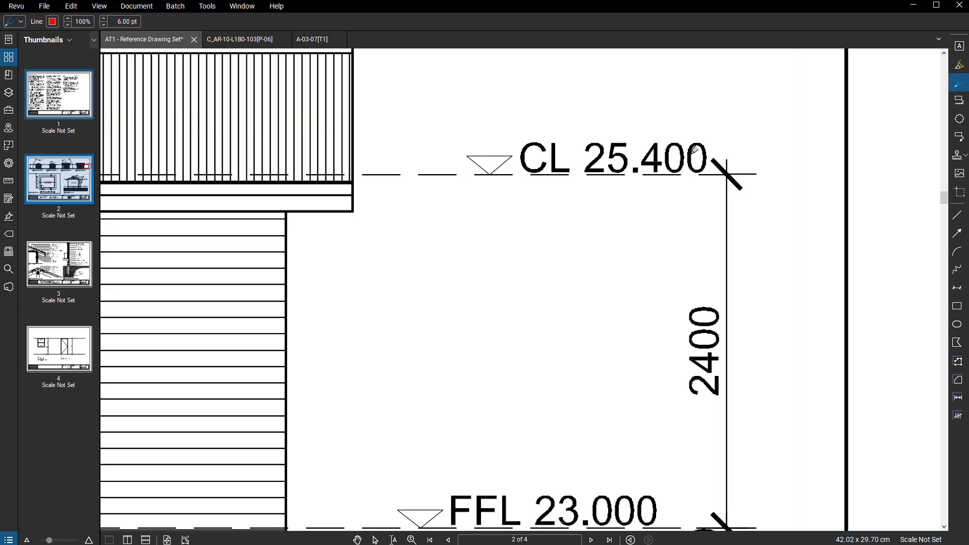
pyautogui.scroll(-4, 673, 177)
pyautogui.moveTo(592, 387); pyautogui.dragTo(742, 117, button='middle')
pyautogui.scroll(-3, 752, 101)
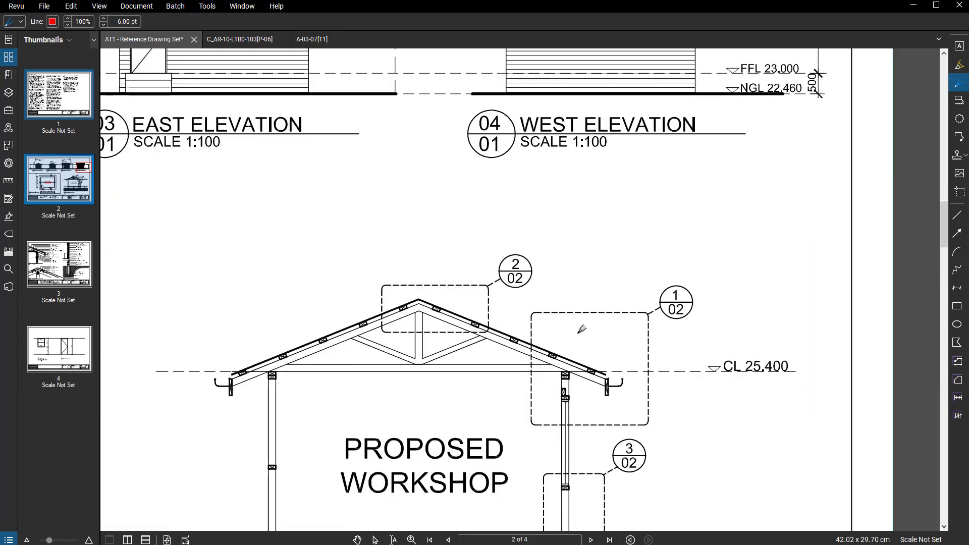
pyautogui.moveTo(711, 286); pyautogui.dragTo(740, 249, button='middle')
pyautogui.scroll(3, 739, 249)
pyautogui.scroll(-7, 645, 349)
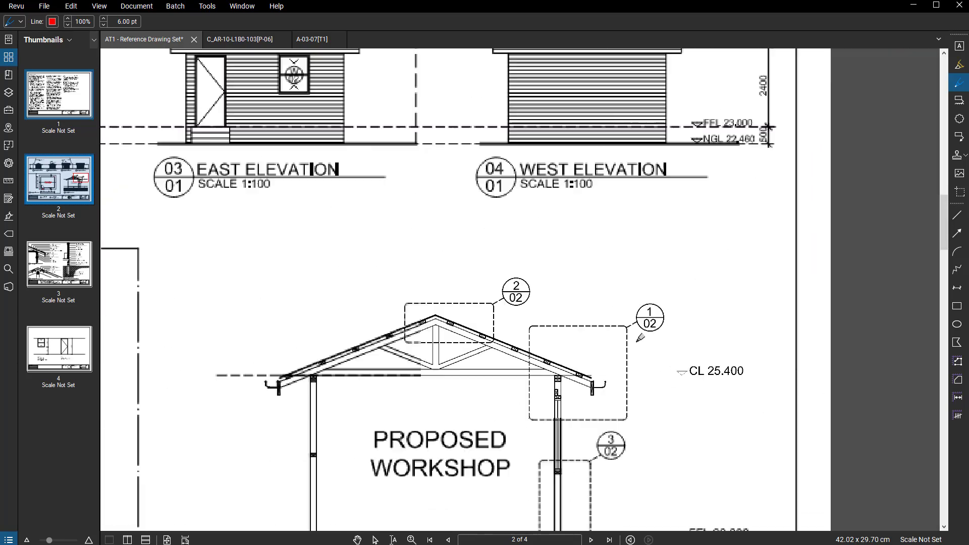
# Examine the W/2 window tag below the lower wall's window on the reference floor plan, and switch back to AutoCAD.
pyautogui.moveTo(374, 387); pyautogui.dragTo(769, 220, button='middle')
pyautogui.scroll(1, 514, 343)
pyautogui.scroll(3, 517, 338)
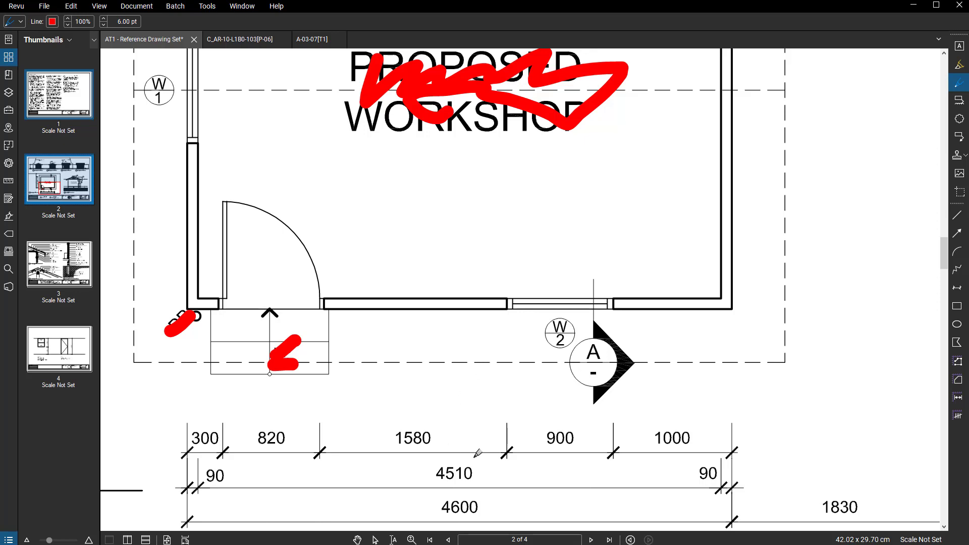
pyautogui.scroll(3, 593, 339)
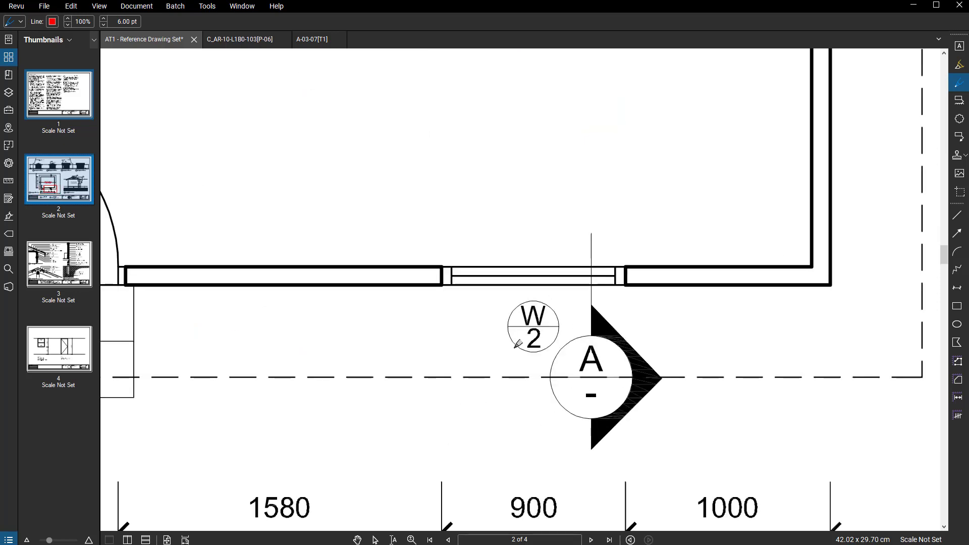
pyautogui.click(913, 6)
# Draw a circle of radius 150 just below the window in the floor plan's lower wall.
pyautogui.moveTo(464, 349); pyautogui.dragTo(478, 327, button='middle')
pyautogui.scroll(4, 461, 375)
pyautogui.scroll(-3, 462, 376)
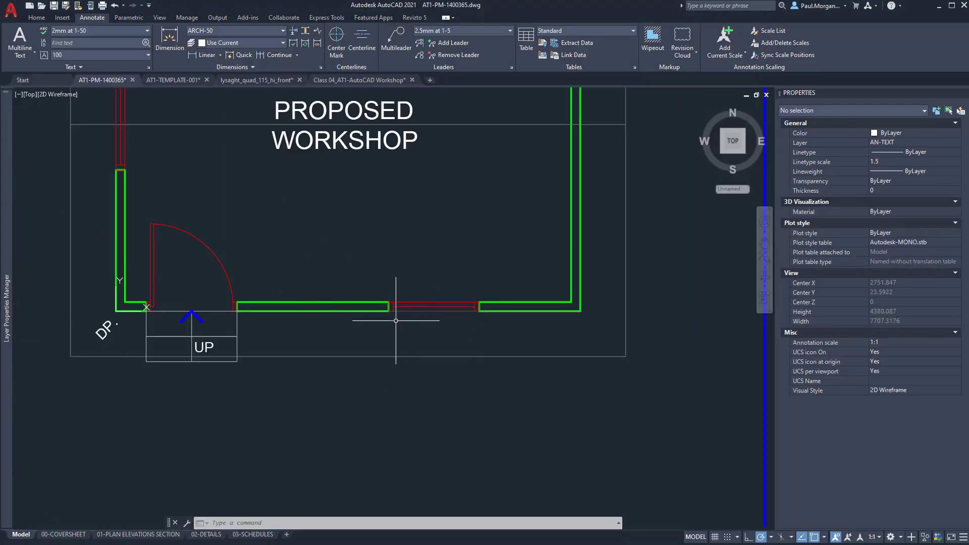
pyautogui.press('Return')
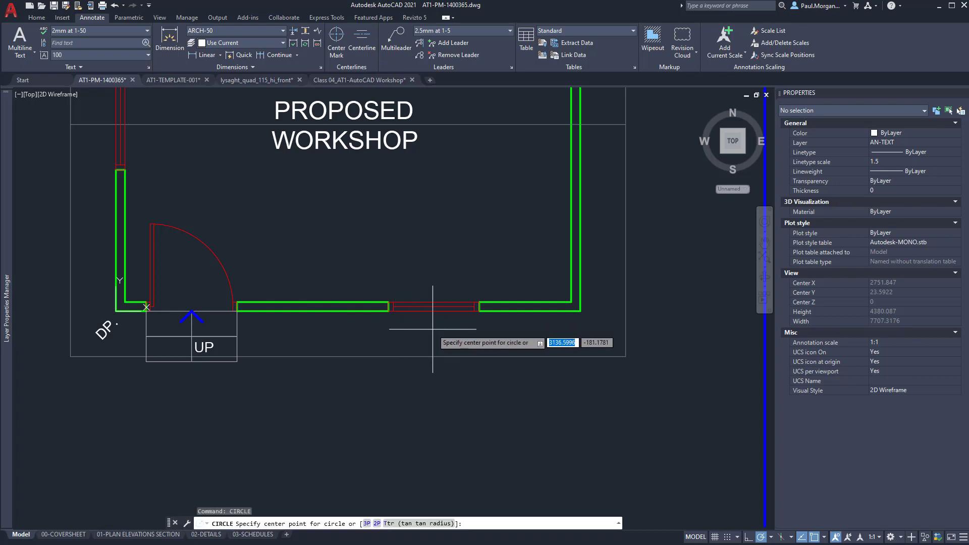
pyautogui.scroll(3, 432, 329)
pyautogui.click(435, 333)
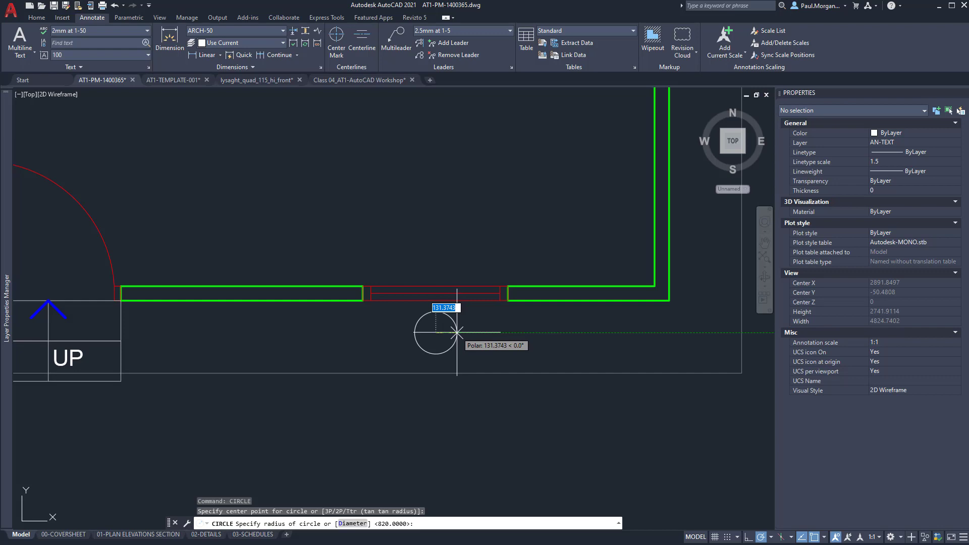
pyautogui.write('150')
pyautogui.press('Return')
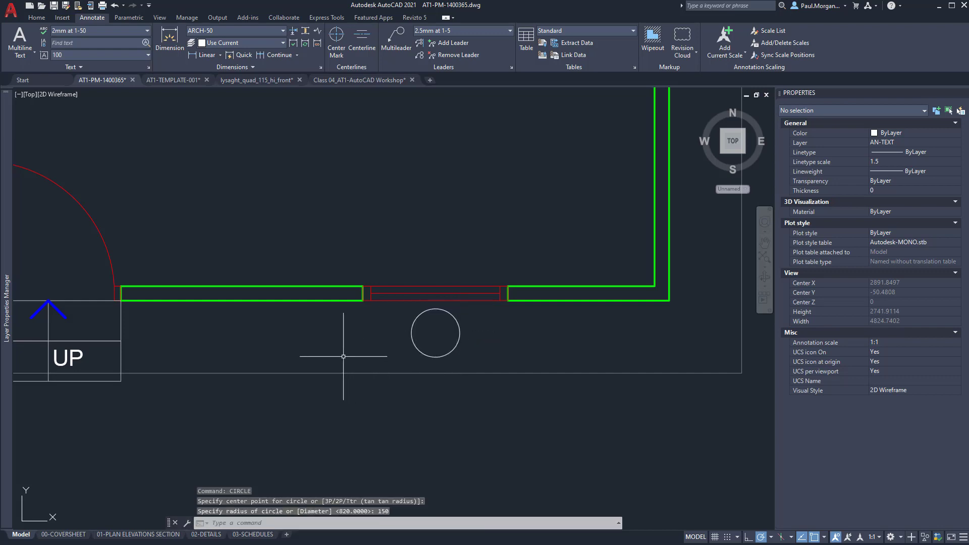
pyautogui.press('Escape')
pyautogui.press('Escape')
# Add a centred multiline text reading "W" to the right of the circle and save the text.
pyautogui.moveTo(322, 348); pyautogui.dragTo(323, 355, button='middle')
pyautogui.click(23, 39)
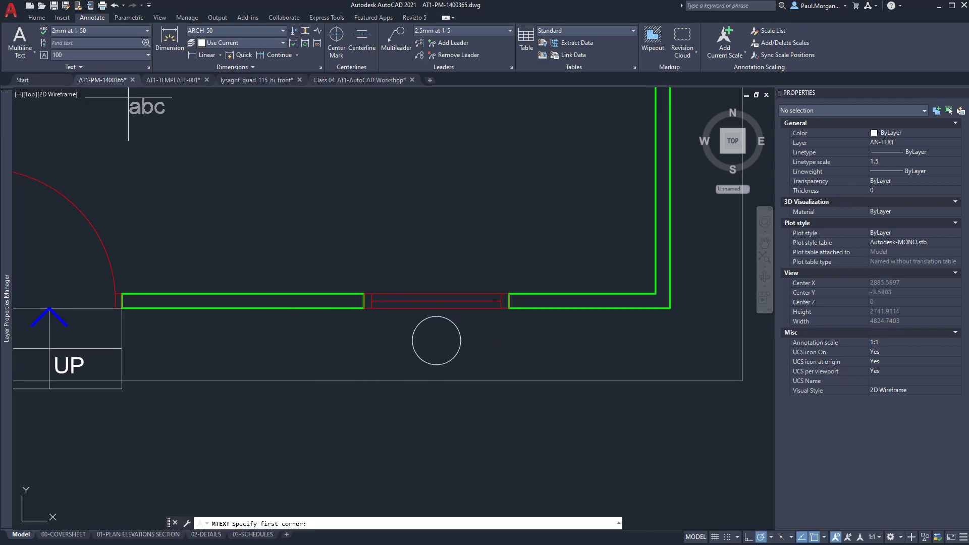
pyautogui.click(490, 314)
pyautogui.click(537, 355)
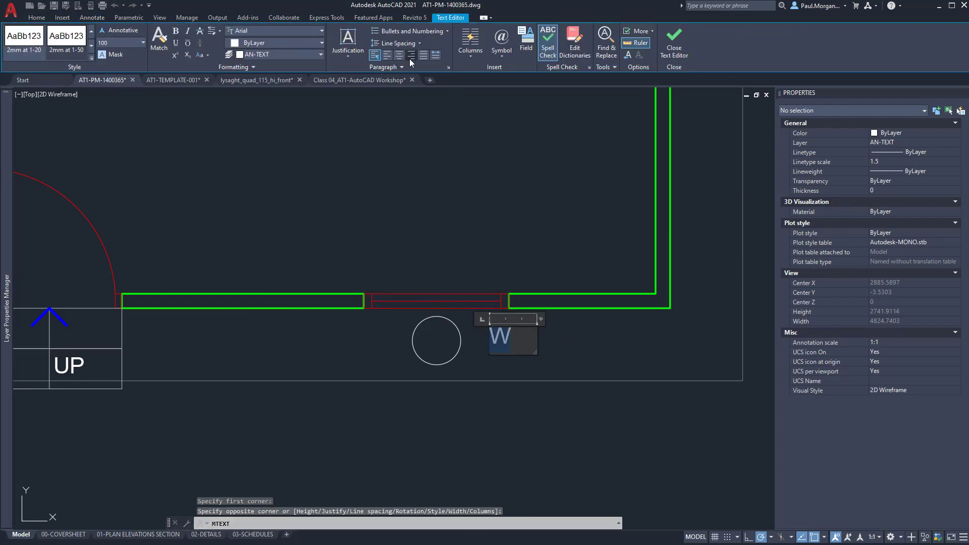
pyautogui.click(396, 57)
pyautogui.press('Escape')
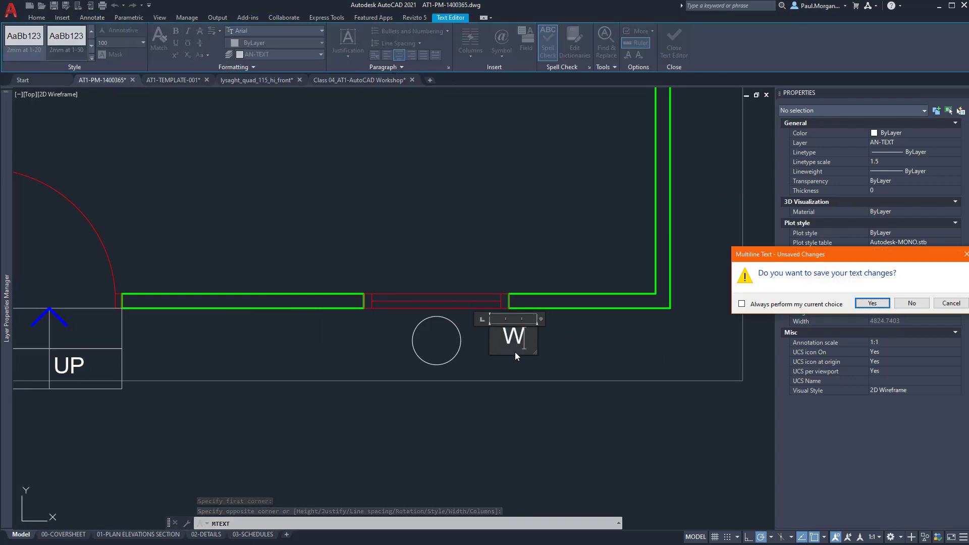
pyautogui.click(871, 304)
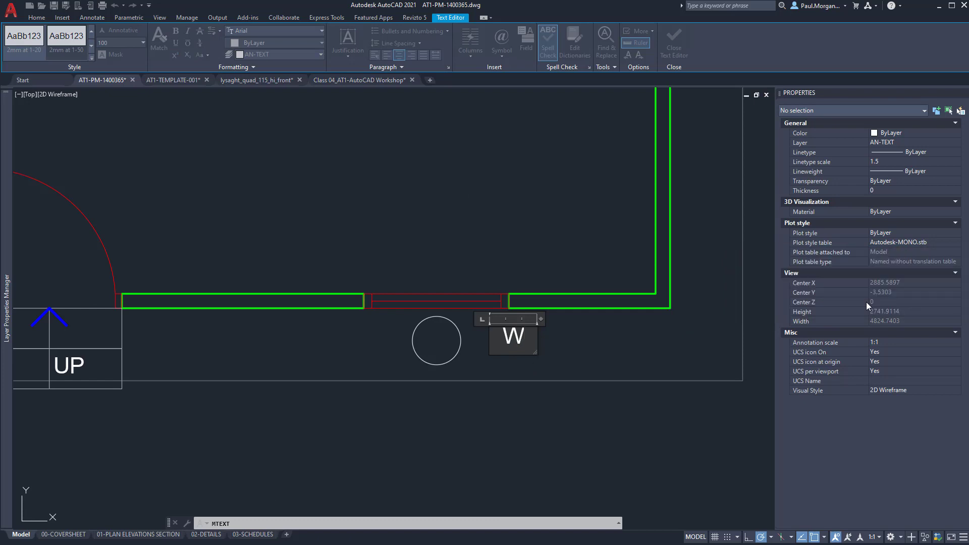
# Copy the W text to the lower left of the circle and change the copy's text to "01".
pyautogui.click(515, 333)
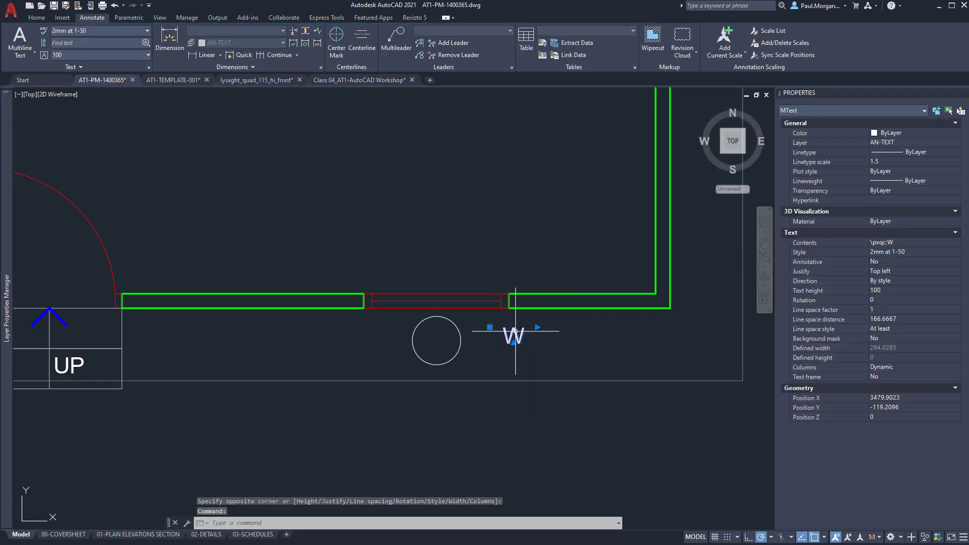
pyautogui.hotkey('ctrl', 'c')
pyautogui.hotkey('ctrl', 'v')
pyautogui.click(514, 380)
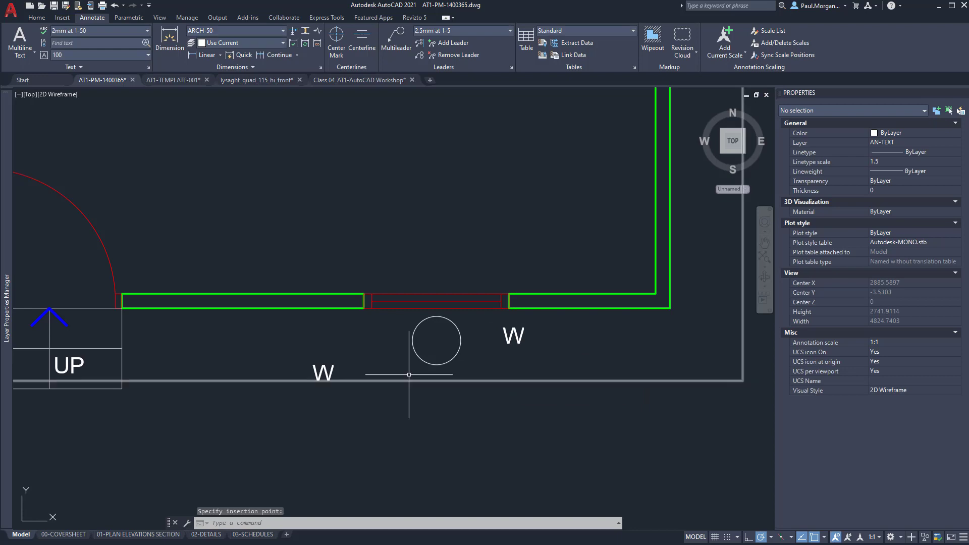
pyautogui.doubleClick(323, 372)
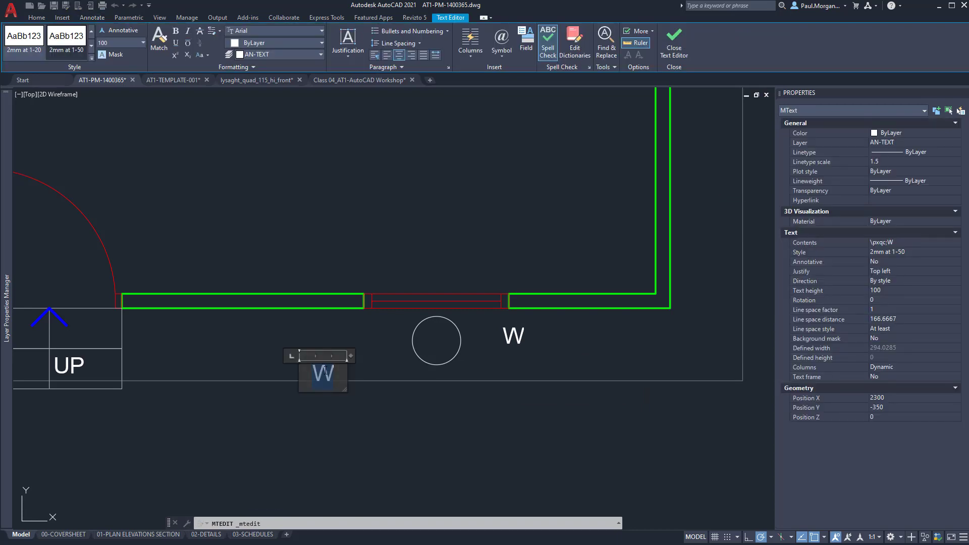
pyautogui.click(370, 411)
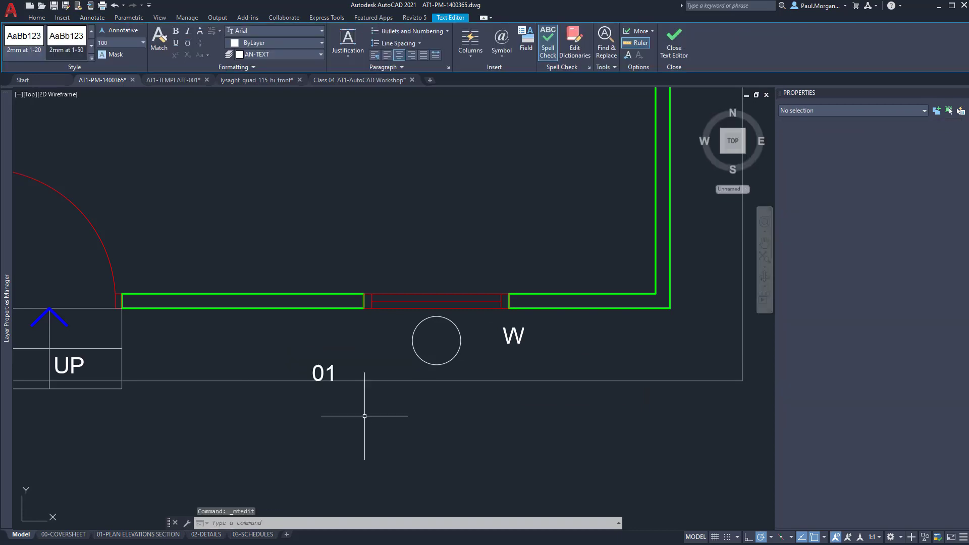
# Move the 01 text into the lower half of the circle, with its frame starting at the circle's left edge.
pyautogui.click(303, 364)
pyautogui.scroll(5, 418, 347)
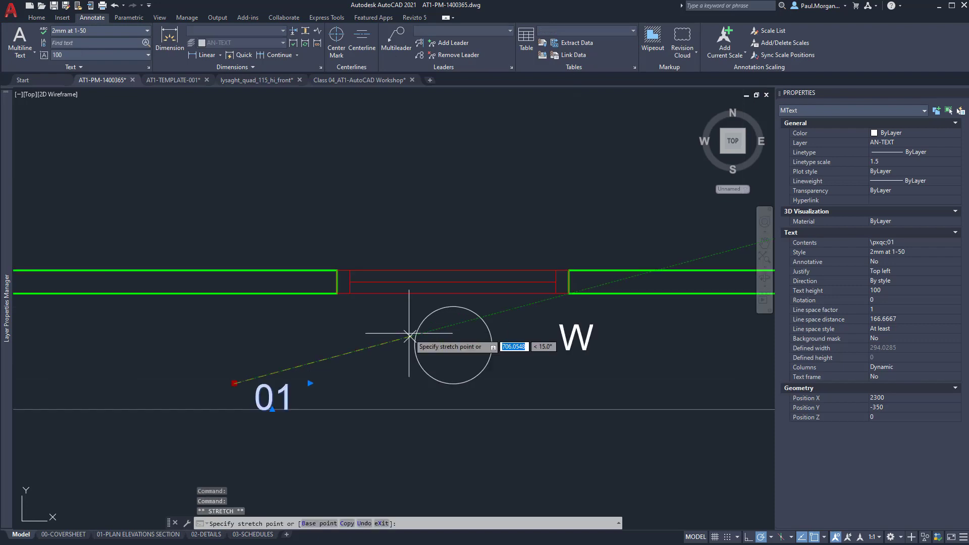
pyautogui.moveTo(419, 347); pyautogui.dragTo(417, 309, button='middle')
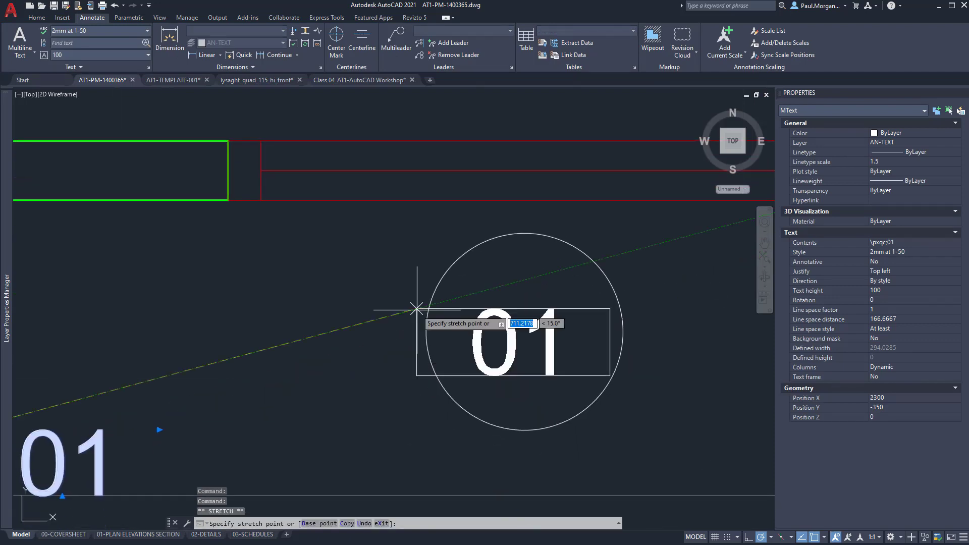
pyautogui.click(422, 346)
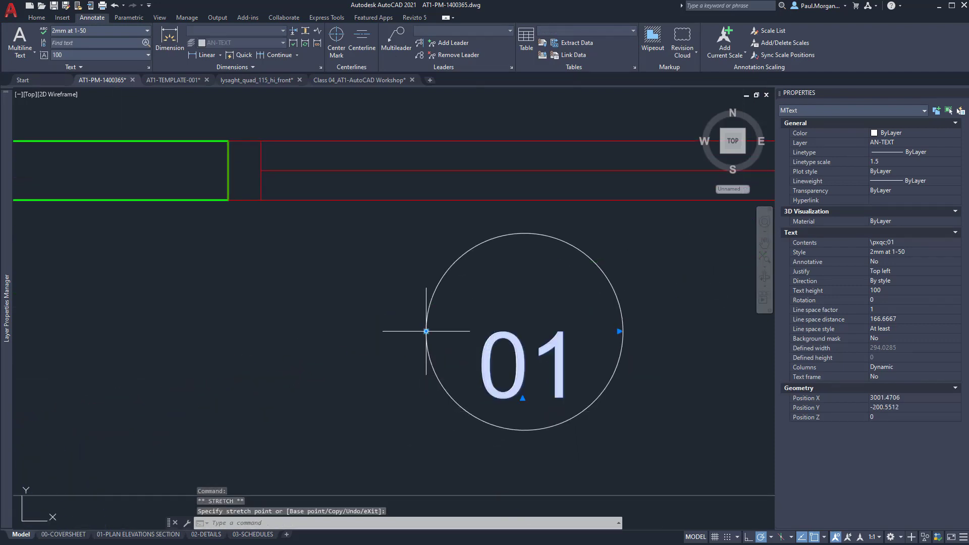
pyautogui.click(426, 331)
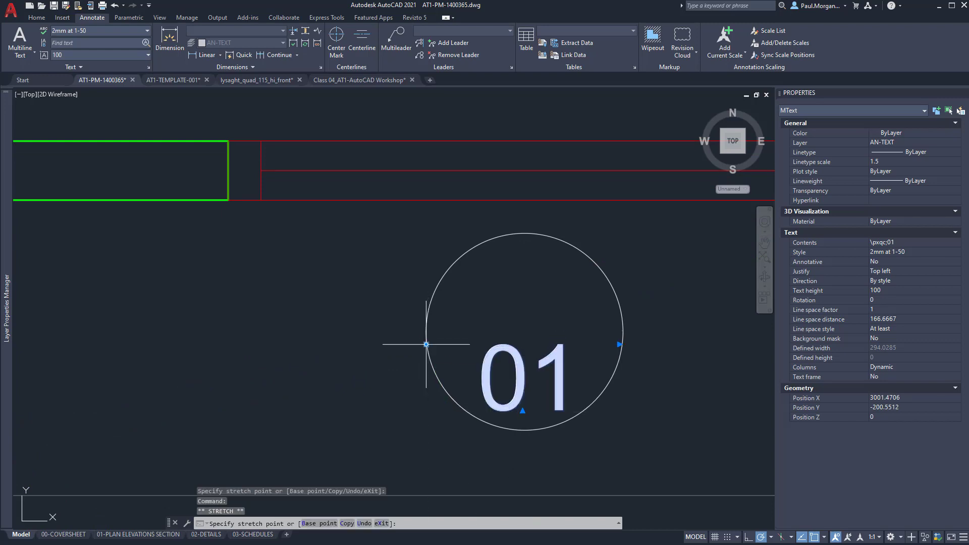
pyautogui.click(426, 344)
# Move the W text into the upper half of the circle, directly above the 01 text.
pyautogui.scroll(-4, 426, 344)
pyautogui.click(572, 331)
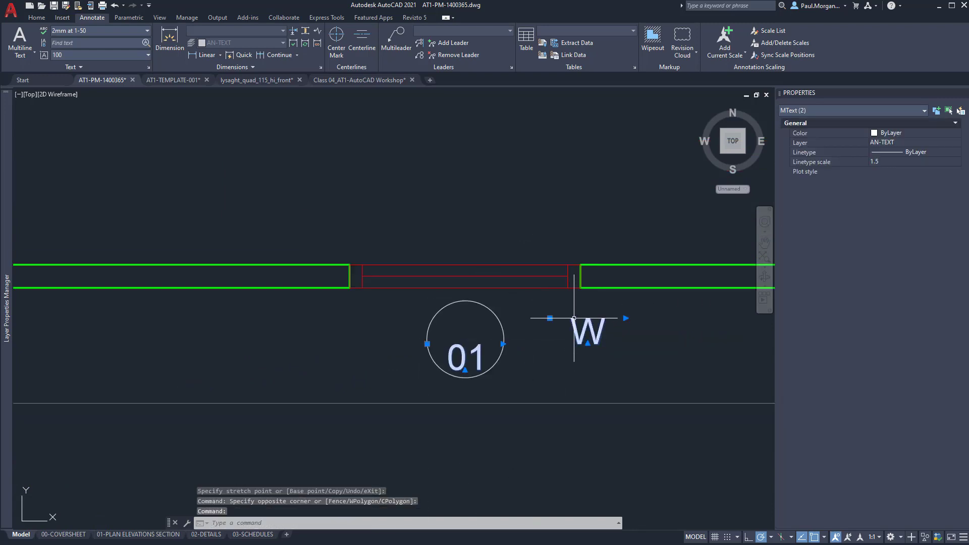
pyautogui.click(547, 319)
pyautogui.scroll(2, 428, 308)
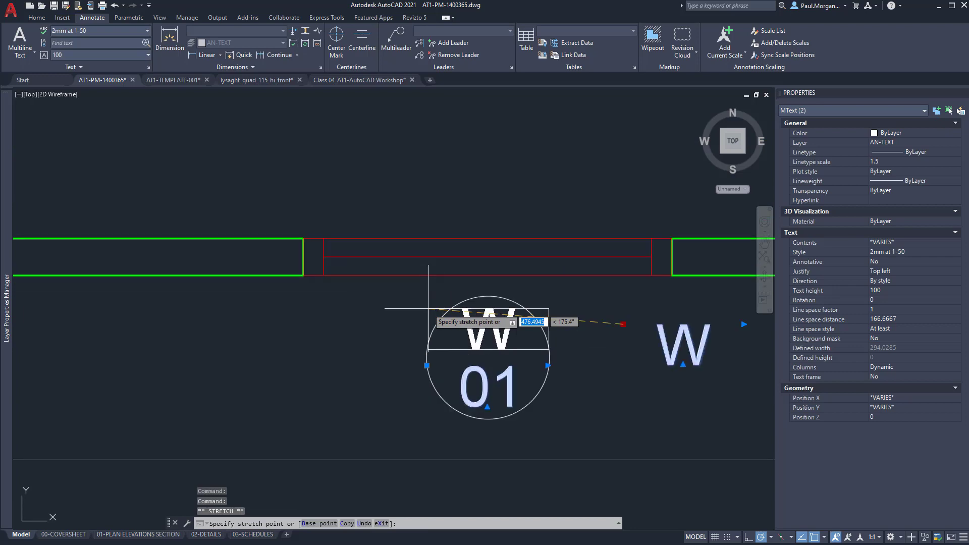
pyautogui.click(428, 308)
pyautogui.press('Escape')
pyautogui.press('Escape')
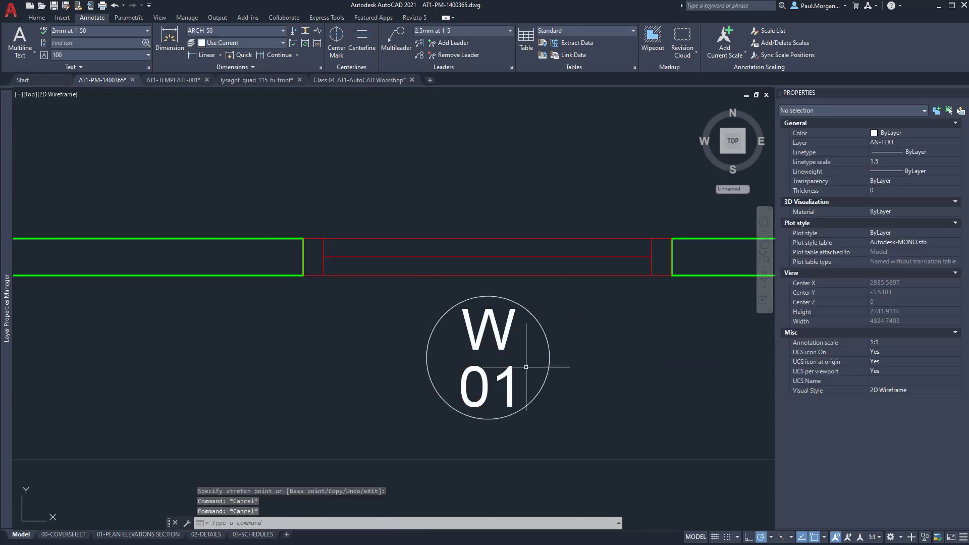
# Draw a horizontal line across the circle's diameter, from its right quadrant to its left, between W and 01.
pyautogui.write('L')
pyautogui.press('Return')
pyautogui.click(549, 357)
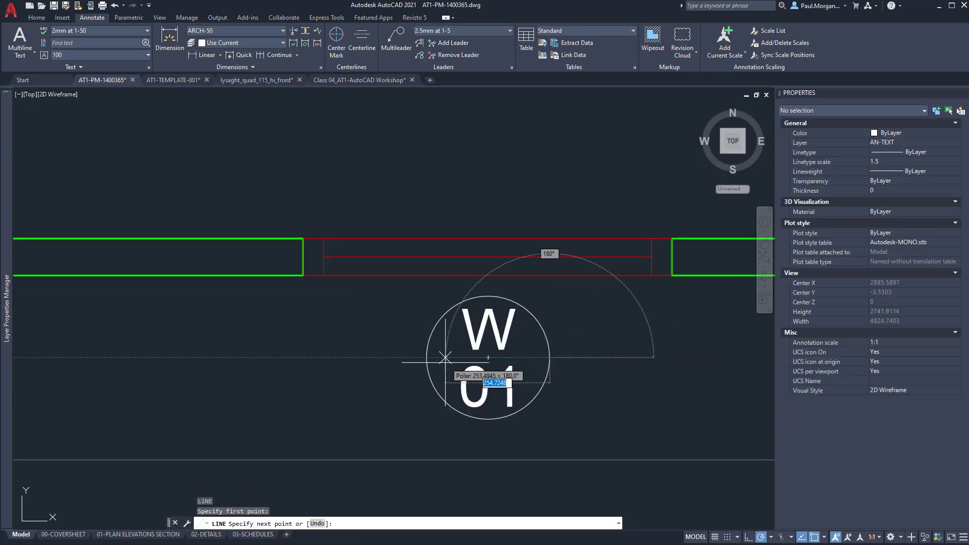
pyautogui.scroll(-4, 428, 358)
pyautogui.press('Escape')
pyautogui.press('Escape')
pyautogui.press('Escape')
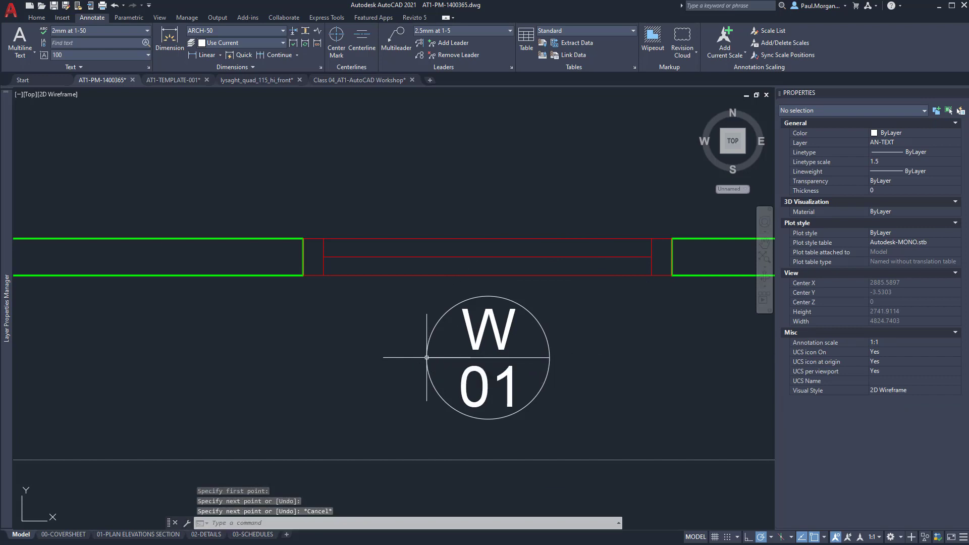
# Copy the W 01 window tag, using its centre as base point, to just outside the window in the plan's left wall.
pyautogui.scroll(-5, 440, 356)
pyautogui.scroll(7, 443, 389)
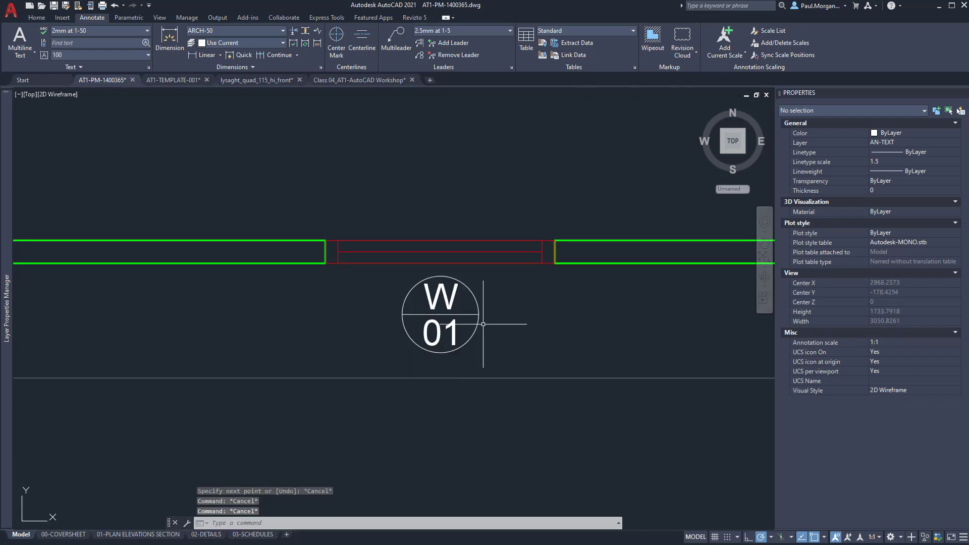
pyautogui.click(498, 354)
pyautogui.click(457, 319)
pyautogui.write('co')
pyautogui.press('Return')
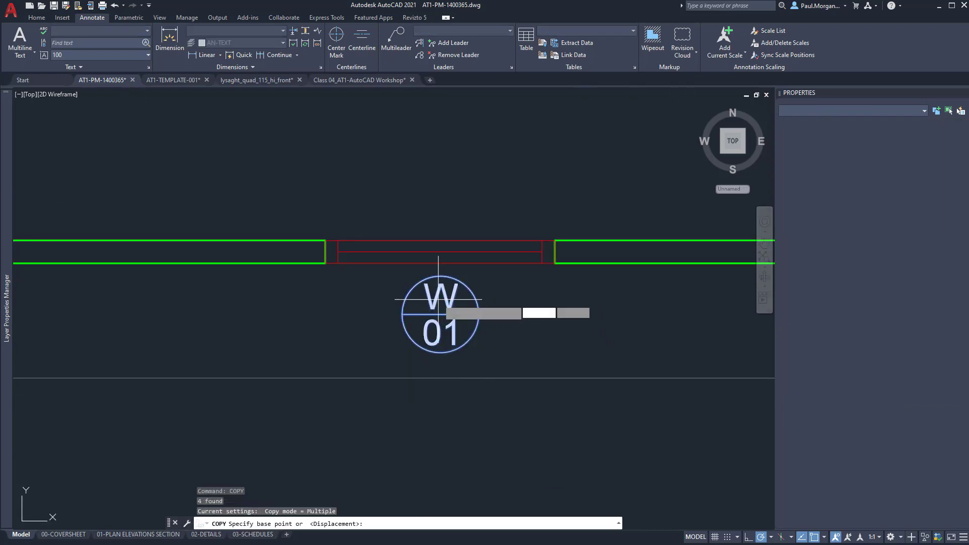
pyautogui.click(439, 314)
pyautogui.scroll(-6, 440, 313)
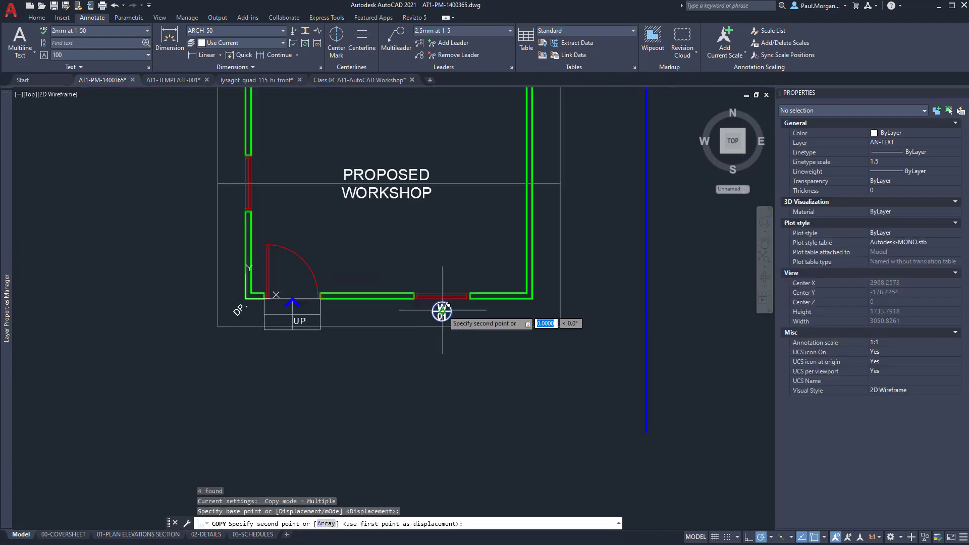
pyautogui.moveTo(356, 246)
pyautogui.mouseDown(button='middle')
pyautogui.moveTo(488, 320)
pyautogui.moveTo(593, 405)
pyautogui.mouseUp(button='middle')
pyautogui.scroll(7, 448, 314)
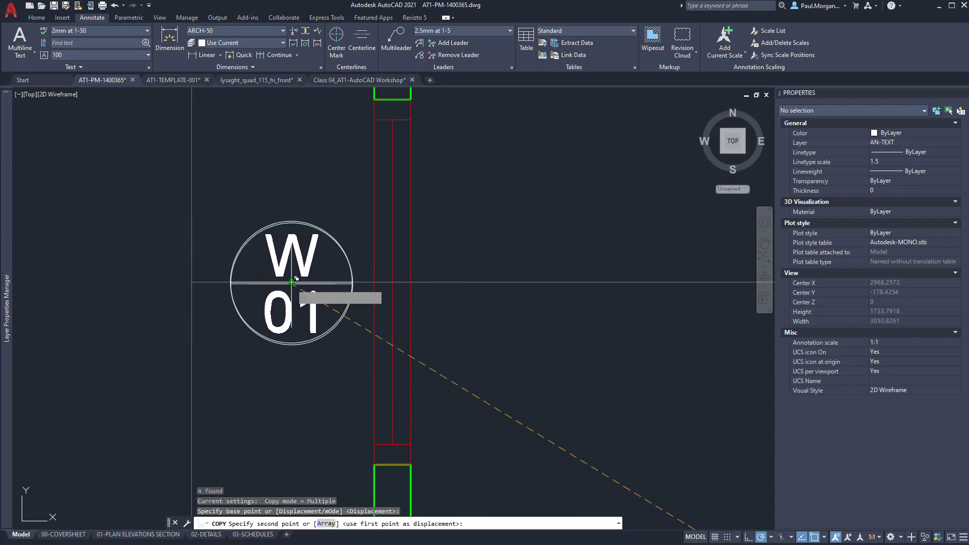
pyautogui.click(291, 282)
pyautogui.scroll(-2, 292, 282)
pyautogui.press('Escape')
pyautogui.press('Escape')
pyautogui.scroll(-4, 291, 282)
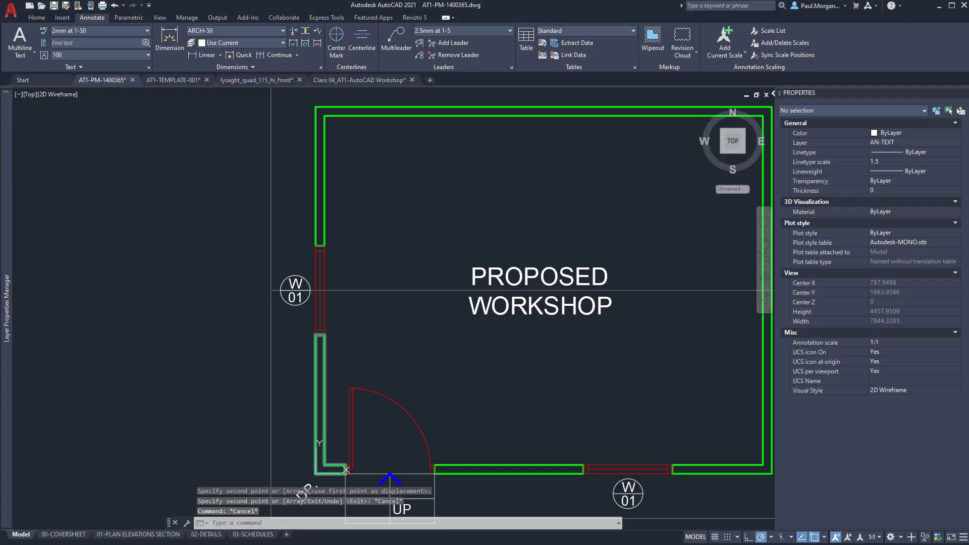
# Change the number in the tag below the bottom wall's window to "02".
pyautogui.click(635, 500)
pyautogui.click(630, 501)
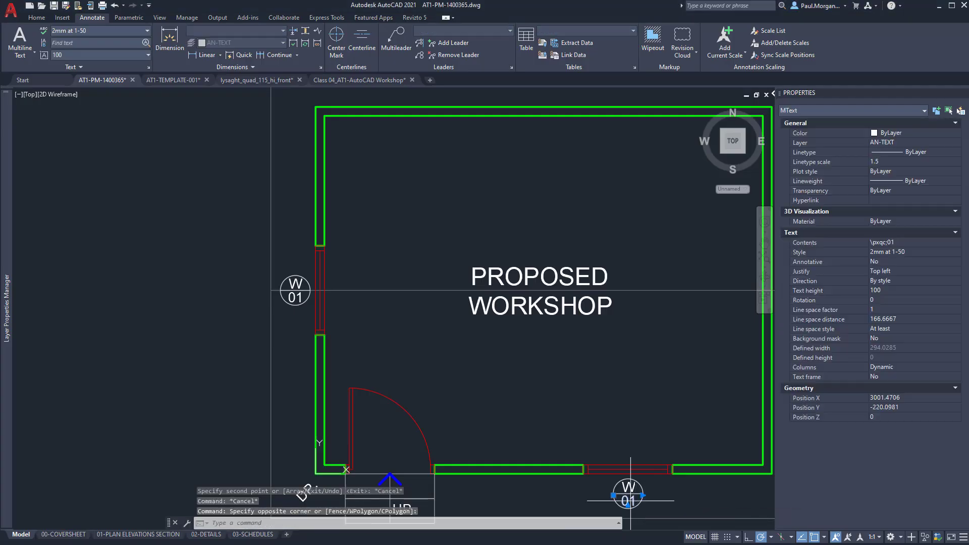
pyautogui.click(630, 501)
pyautogui.doubleClick(629, 498)
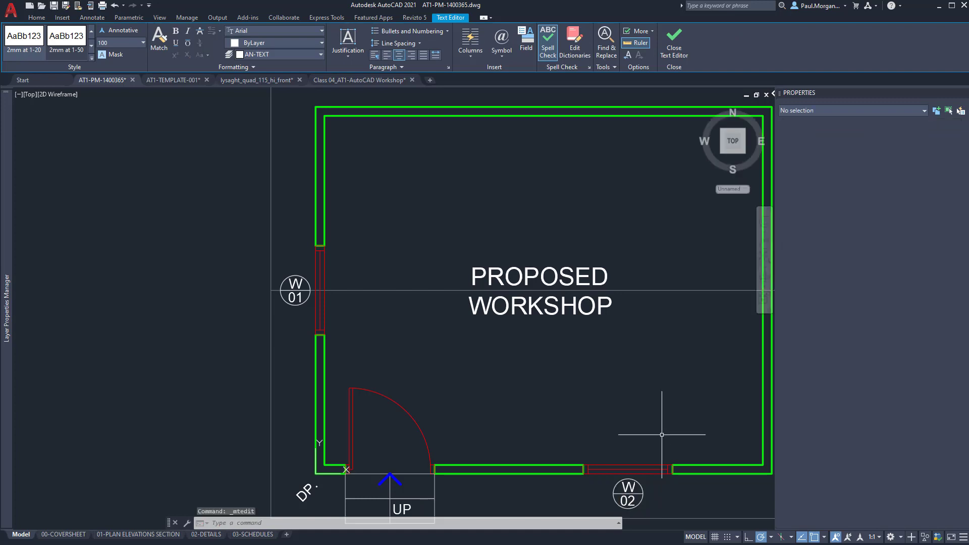
pyautogui.press('Escape')
pyautogui.scroll(-3, 638, 411)
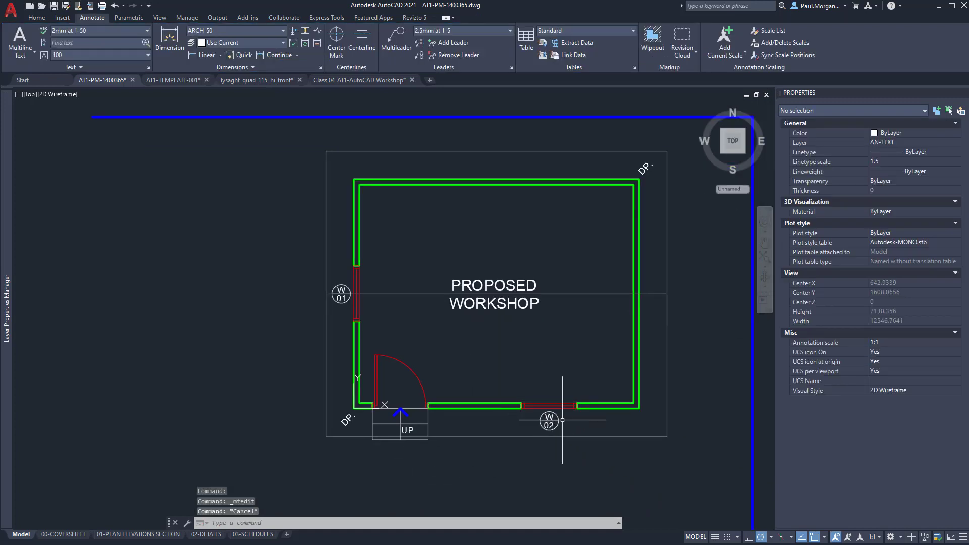
# Copy the W 02 tag by its centre to the empty area below and right of the bottom wall's window, outside the roof outline.
pyautogui.scroll(2, 555, 412)
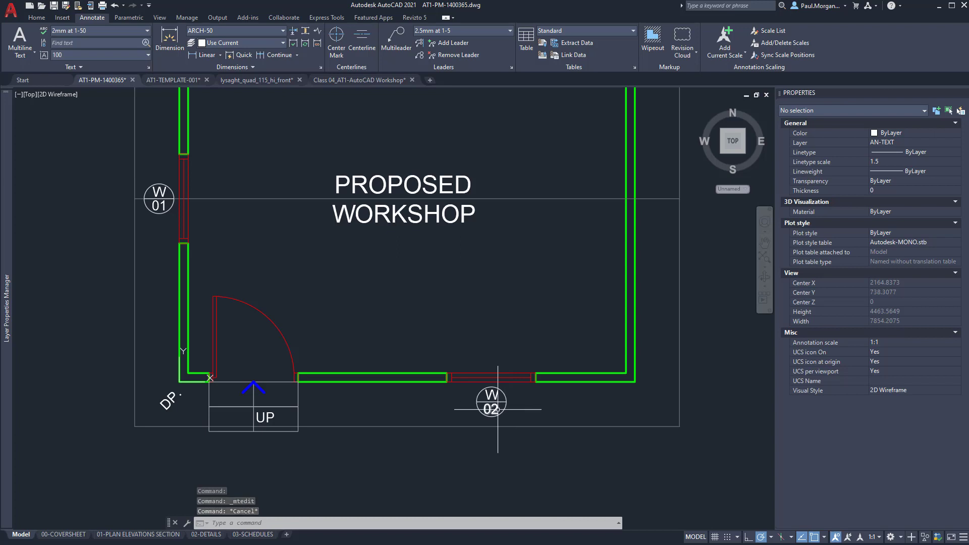
pyautogui.scroll(6, 509, 398)
pyautogui.click(572, 442)
pyautogui.click(485, 363)
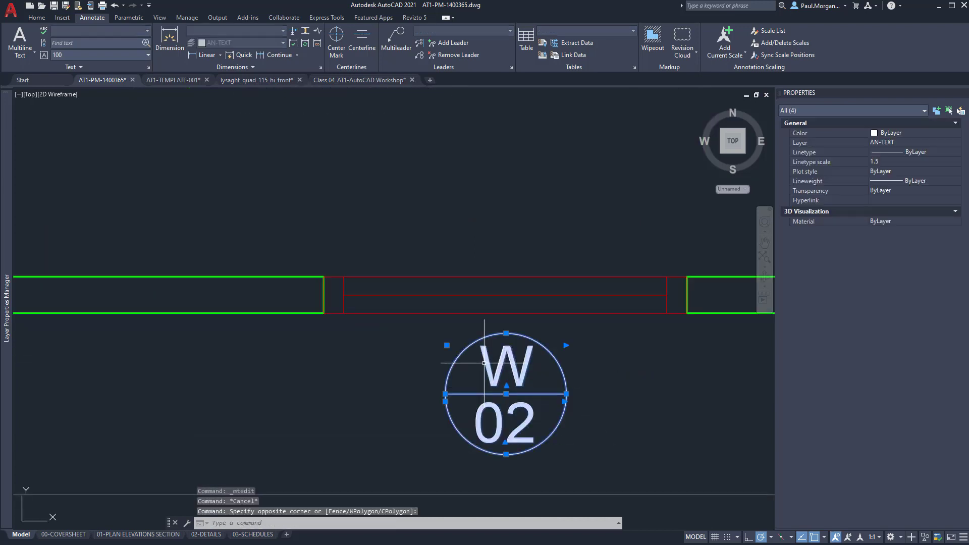
pyautogui.write('COP')
pyautogui.press('Return')
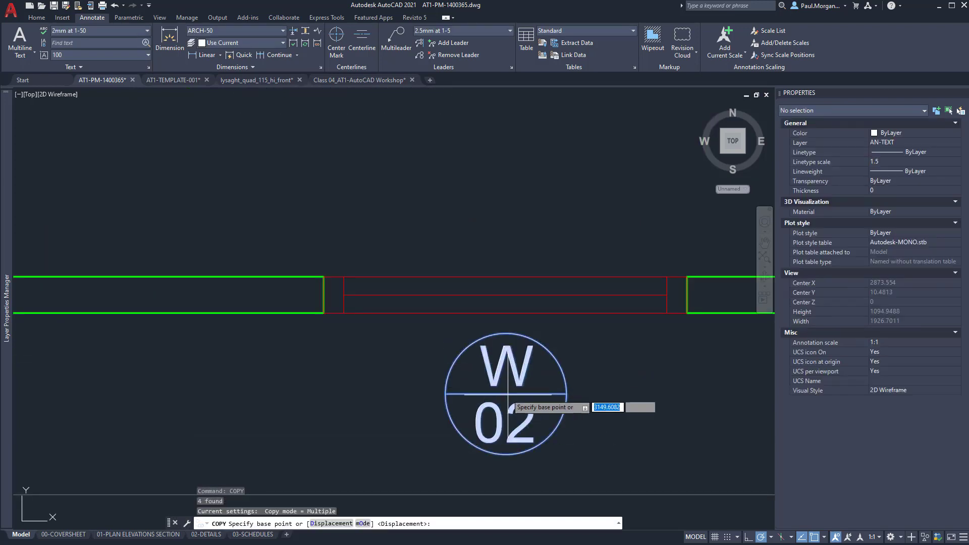
pyautogui.click(506, 393)
pyautogui.scroll(-6, 508, 392)
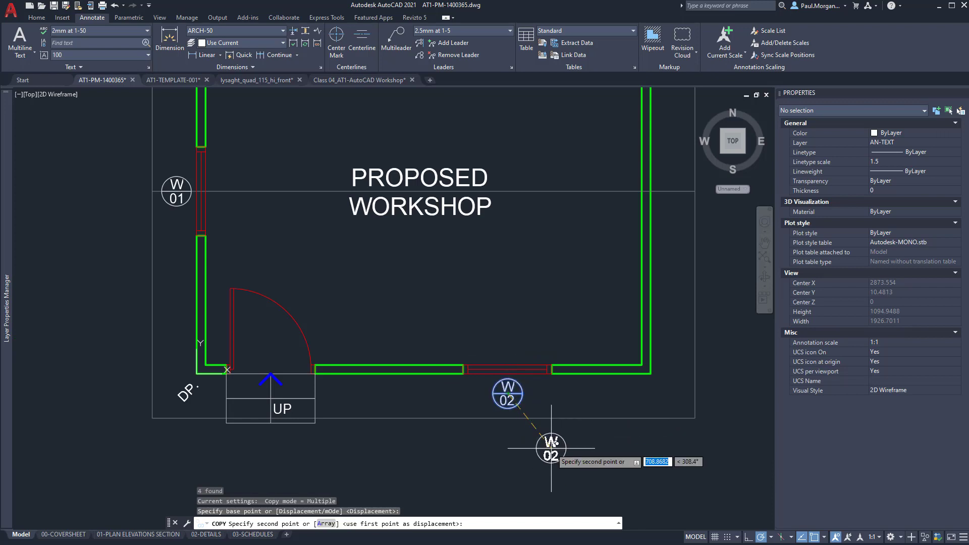
pyautogui.click(585, 458)
pyautogui.moveTo(584, 458); pyautogui.dragTo(522, 353, button='middle')
pyautogui.press('Escape')
pyautogui.press('Escape')
# Change the upper text of the copied tag outside the roof outline to "A".
pyautogui.scroll(5, 556, 393)
pyautogui.click(522, 354)
pyautogui.click(508, 354)
pyautogui.click(509, 355)
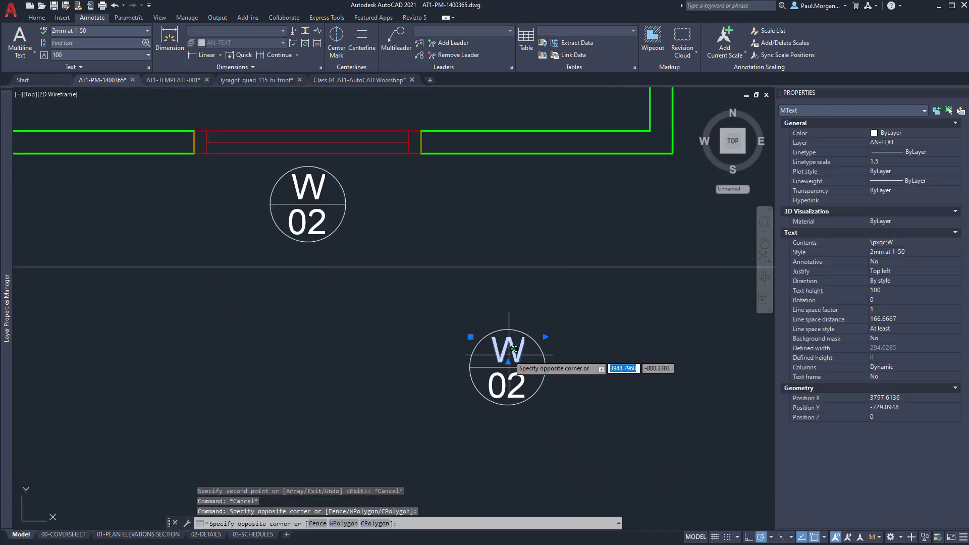
pyautogui.click(509, 354)
pyautogui.doubleClick(505, 352)
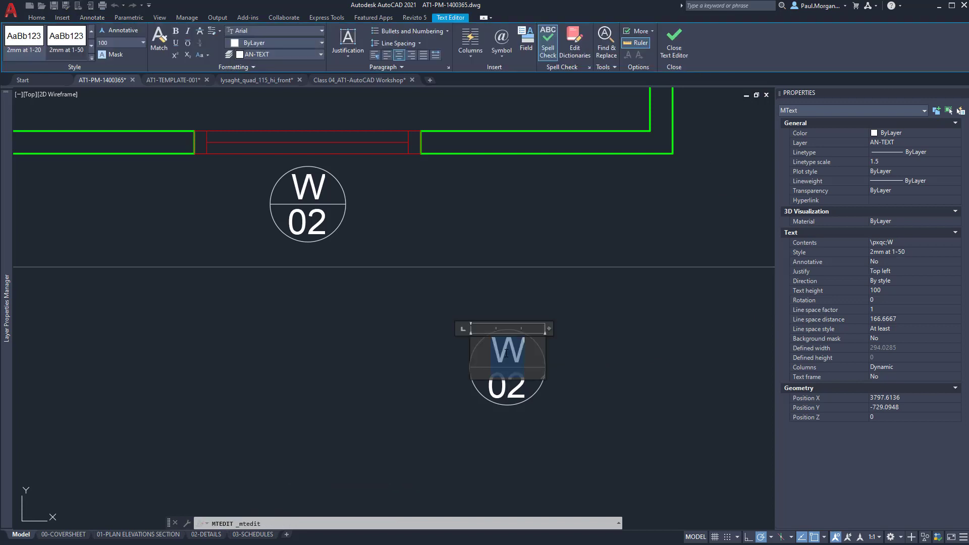
pyautogui.write('A')
pyautogui.click(508, 384)
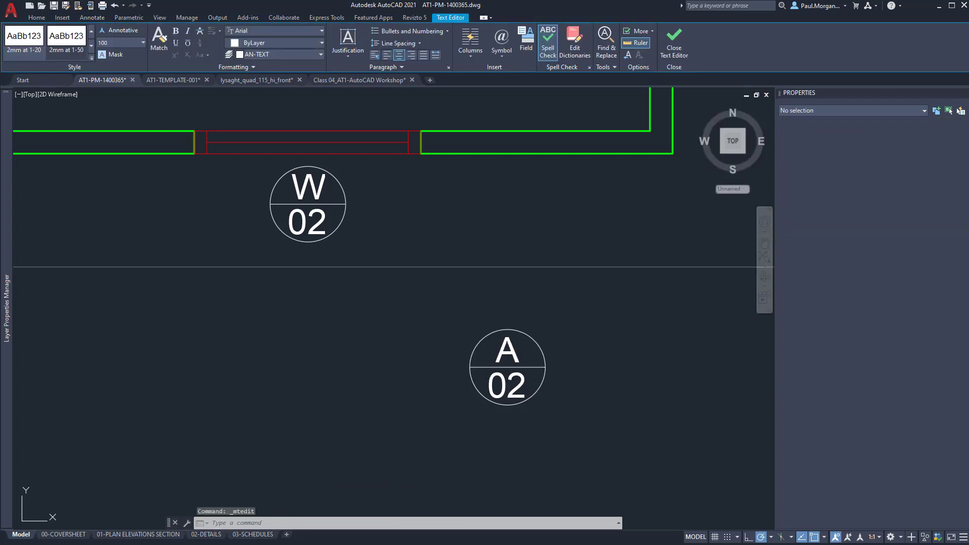
# Replace the lower number in the A tag with "-".
pyautogui.doubleClick(508, 386)
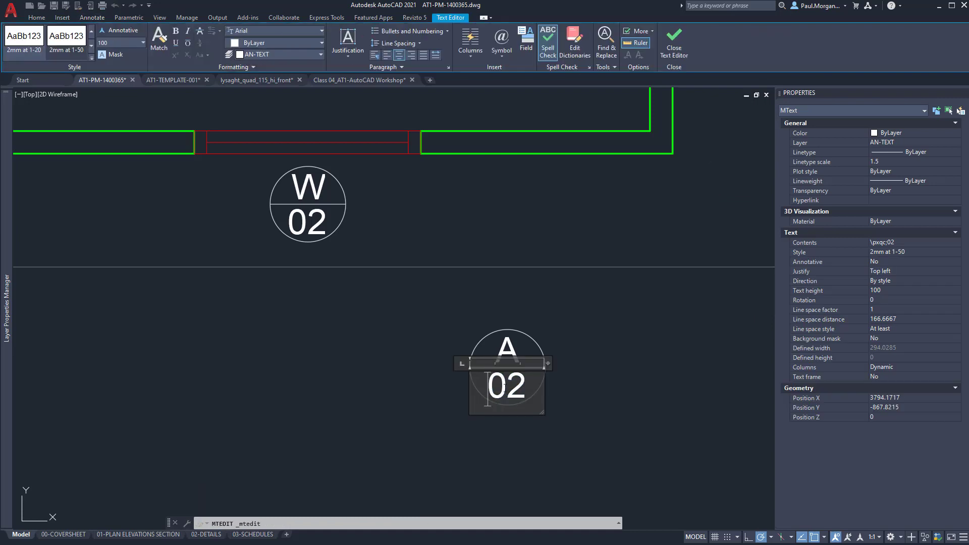
pyautogui.press('Delete')
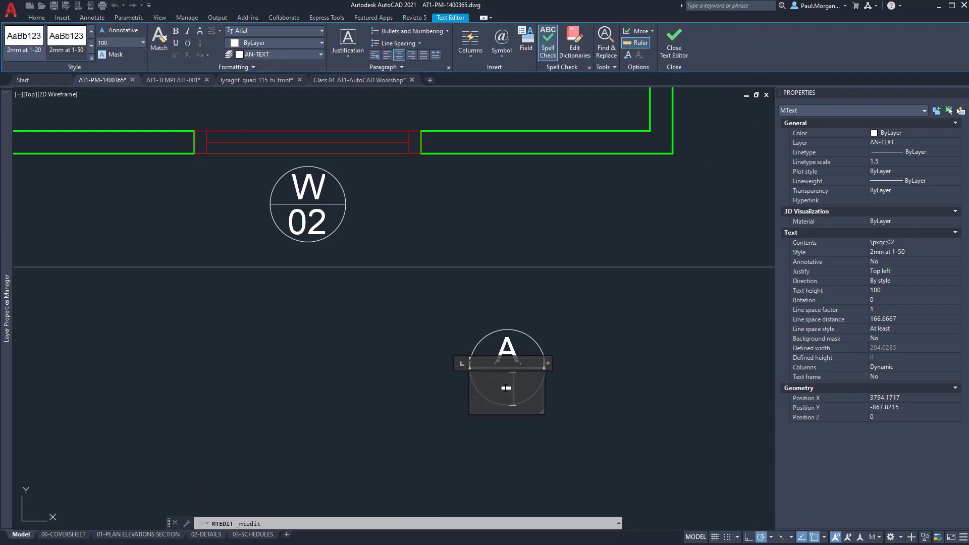
pyautogui.press('Escape')
pyautogui.press('Escape')
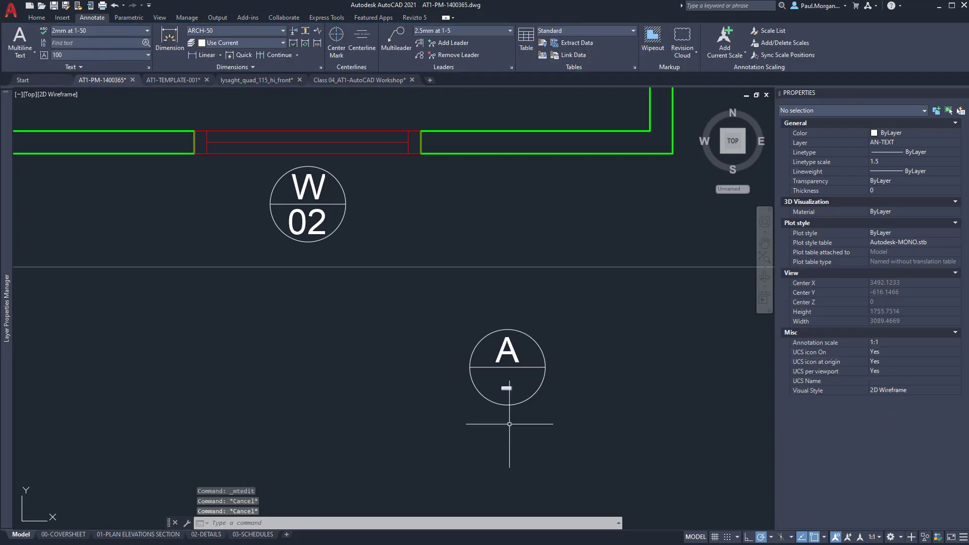
# Switch to the reference drawing set in Revu and mark the section line through the floor plan, with an arrow towards the section drawing.
pyautogui.hotkey('alt', 'Tab')
pyautogui.scroll(-1, 575, 378)
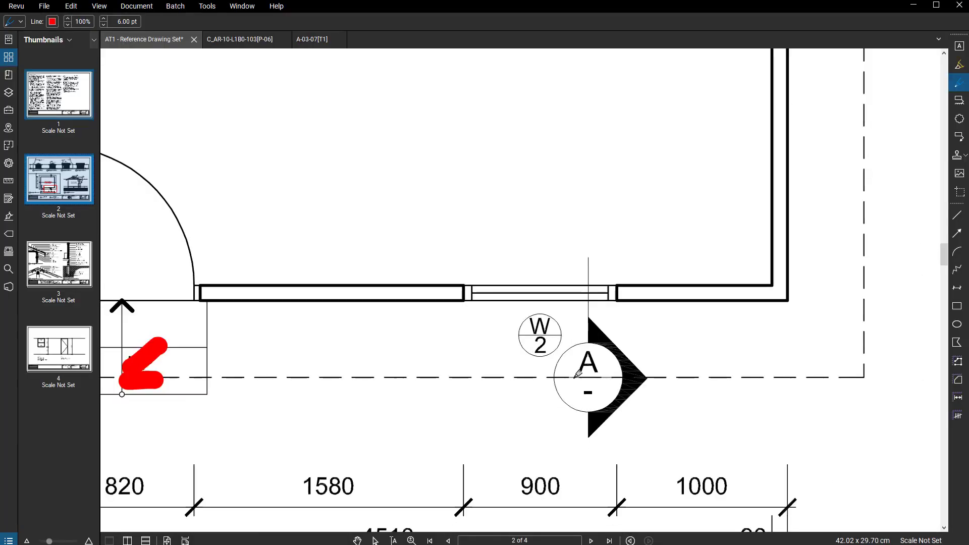
pyautogui.scroll(-2, 595, 378)
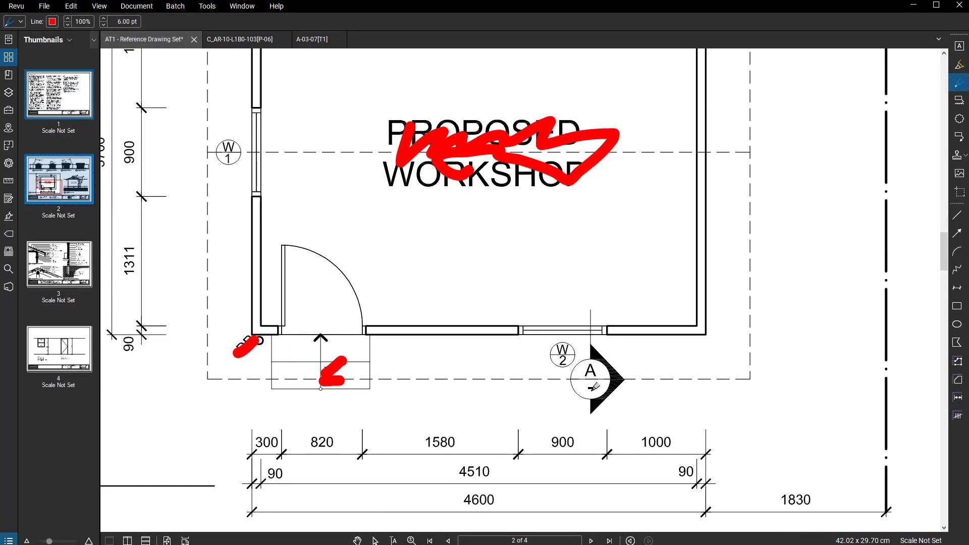
pyautogui.scroll(-3, 598, 381)
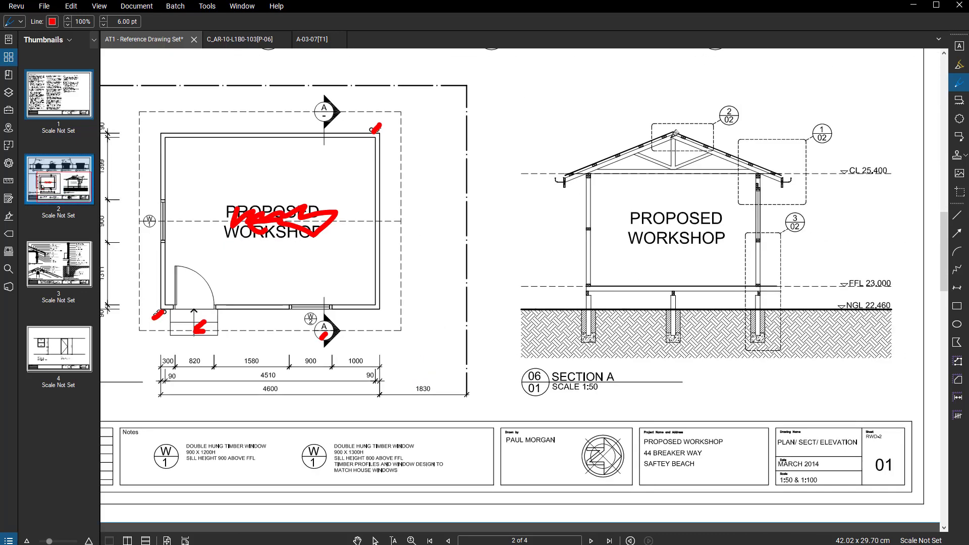
pyautogui.scroll(1, 341, 331)
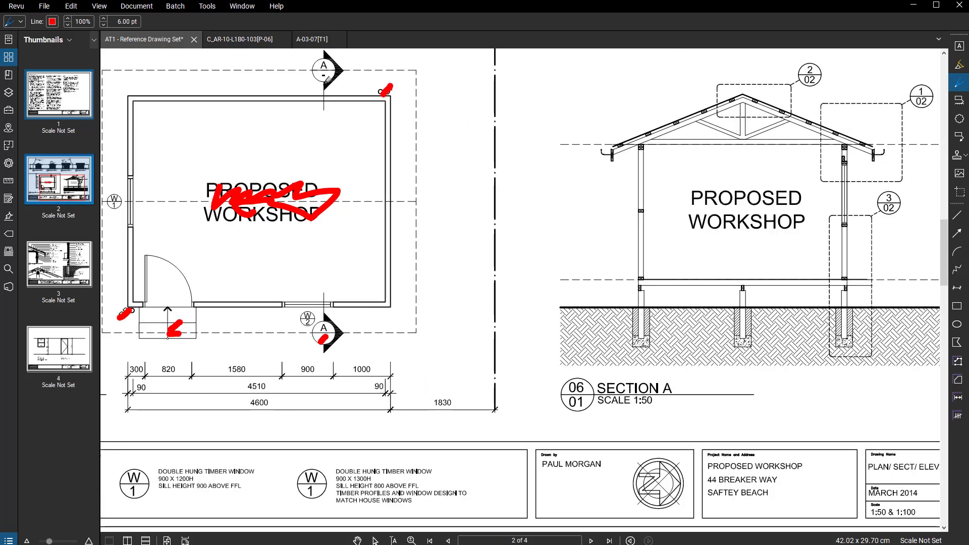
pyautogui.moveTo(323, 85); pyautogui.dragTo(323, 298)
pyautogui.moveTo(415, 256); pyautogui.dragTo(626, 267)
pyautogui.moveTo(603, 224)
pyautogui.mouseDown()
pyautogui.moveTo(620, 252)
pyautogui.moveTo(602, 283)
pyautogui.mouseUp()
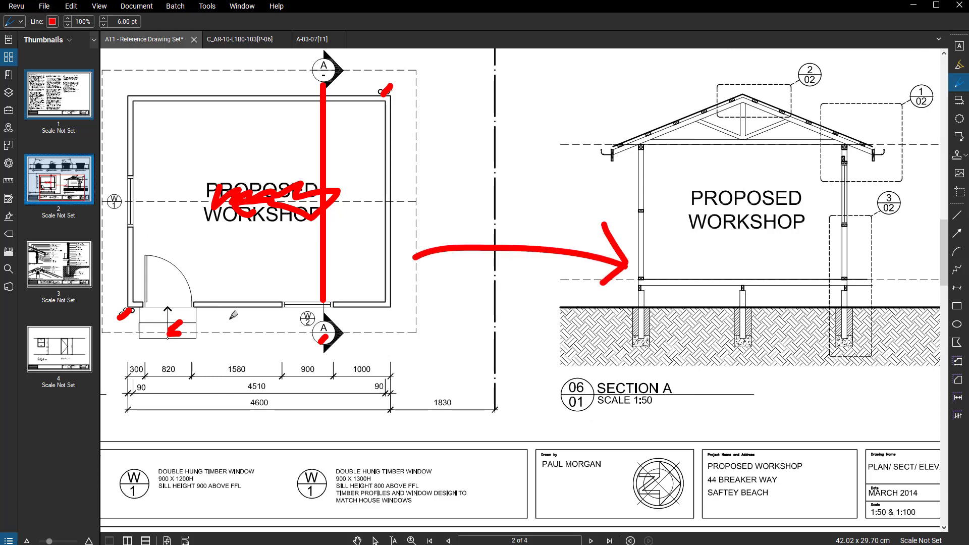
# Circle the lower section marker A on the reference plan and draw an arrow from it to the SECTION A title.
pyautogui.scroll(2, 321, 336)
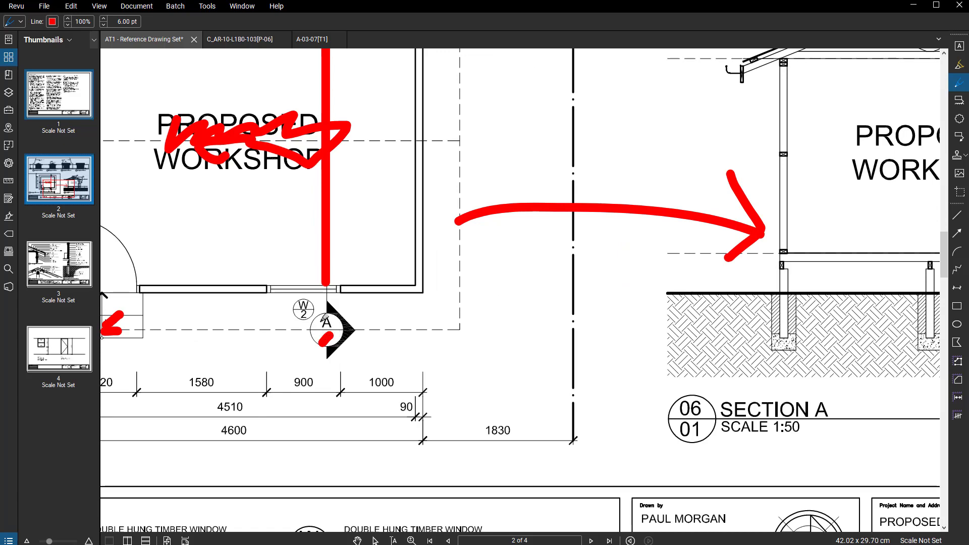
pyautogui.scroll(3, 324, 318)
pyautogui.scroll(-3, 321, 320)
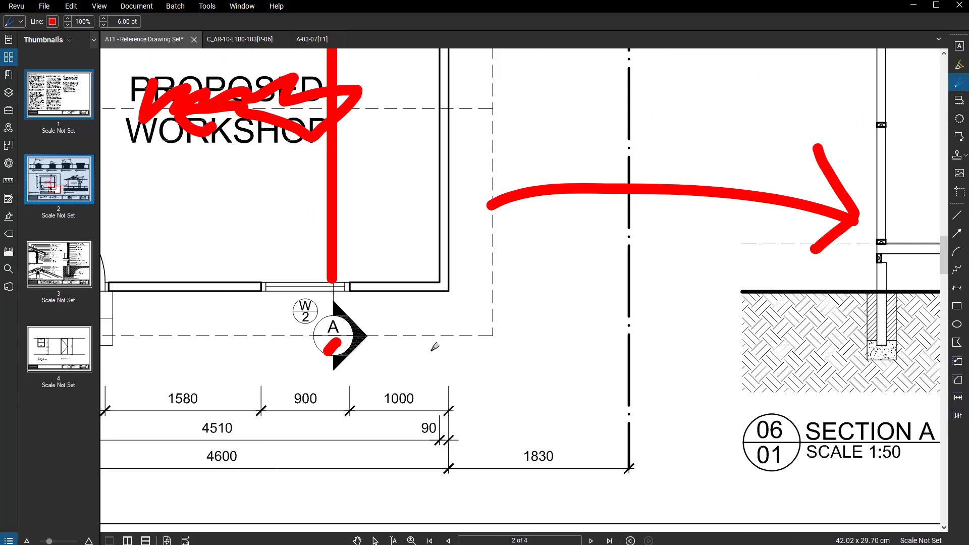
pyautogui.scroll(2, 327, 321)
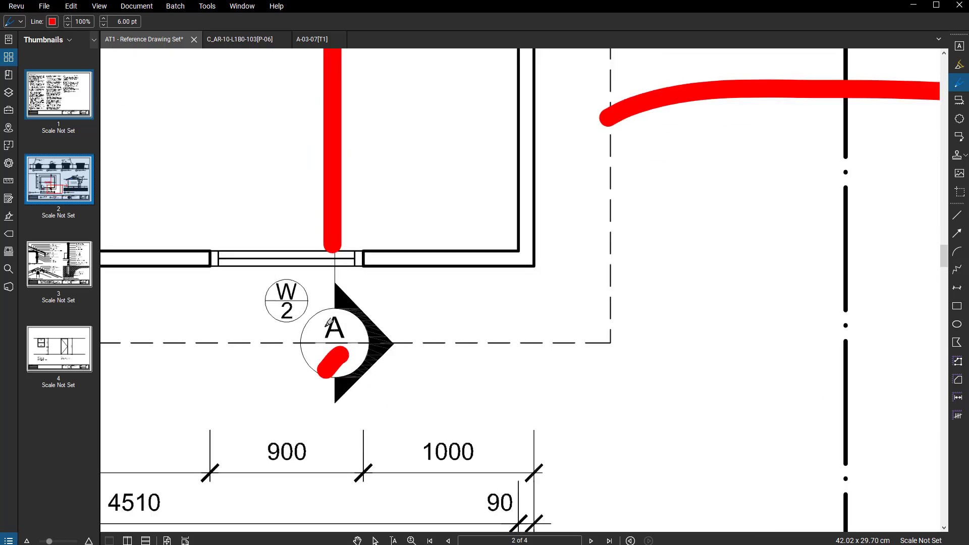
pyautogui.scroll(-3, 347, 322)
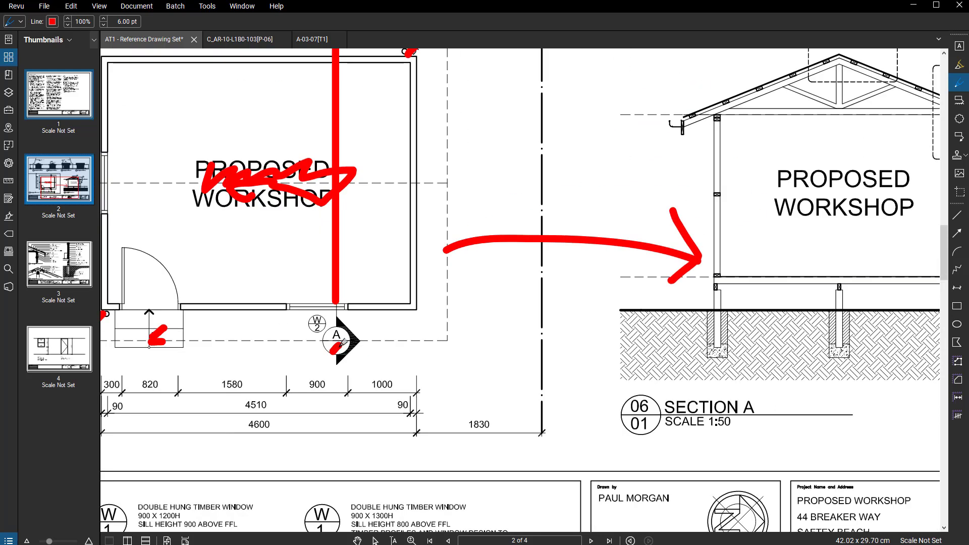
pyautogui.moveTo(339, 347); pyautogui.dragTo(609, 392)
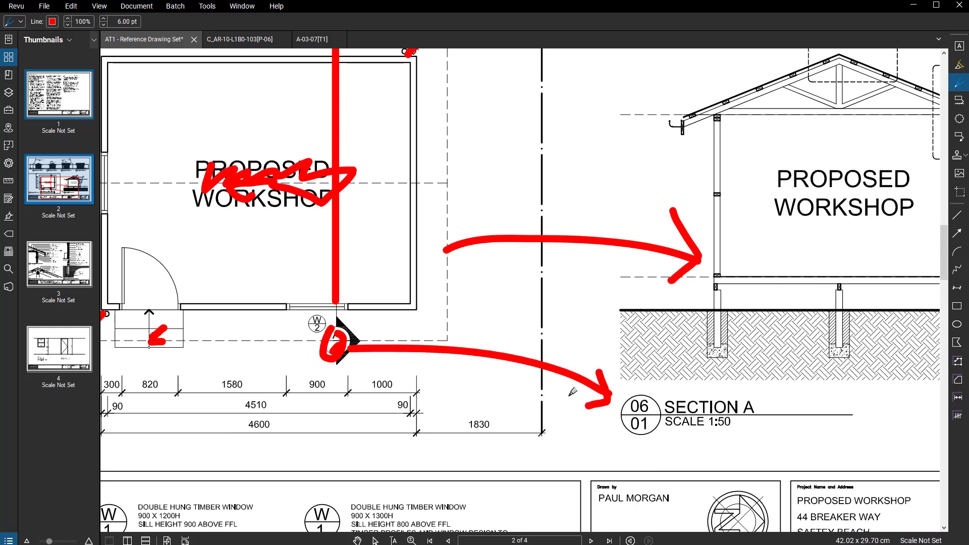
# Examine the marked plan, elevations and Section A on the reference sheet, and switch back to the AutoCAD drawing.
pyautogui.scroll(-3, 572, 391)
pyautogui.scroll(2, 496, 496)
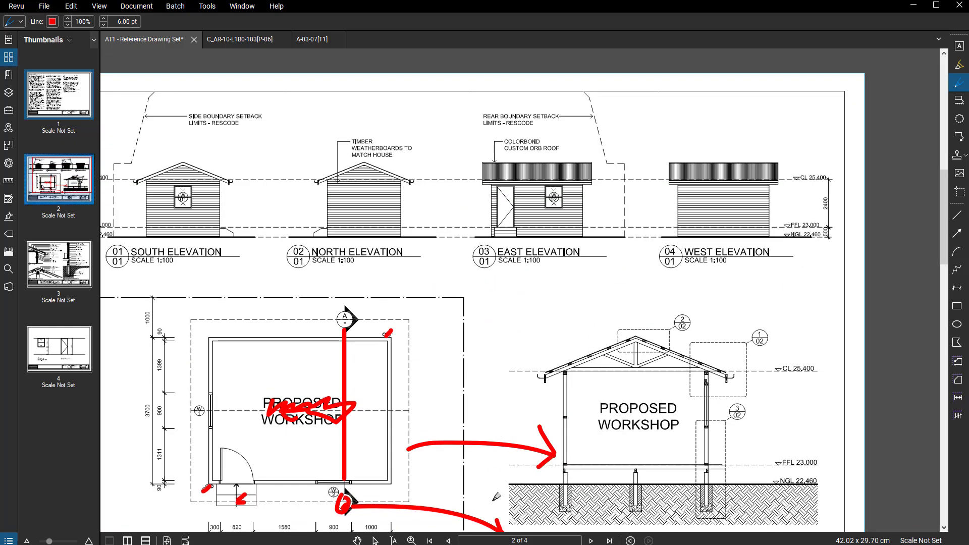
pyautogui.moveTo(511, 454); pyautogui.dragTo(481, 372, button='middle')
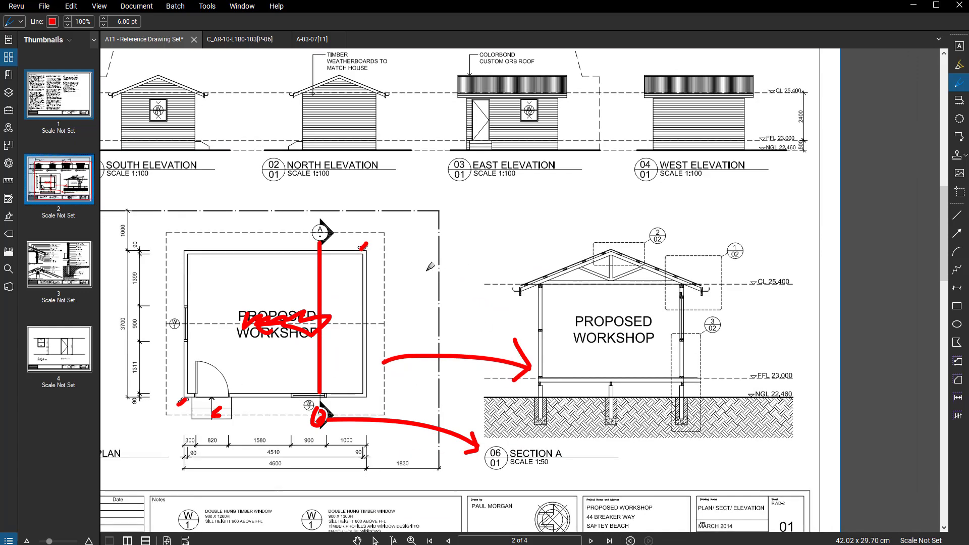
pyautogui.click(914, 5)
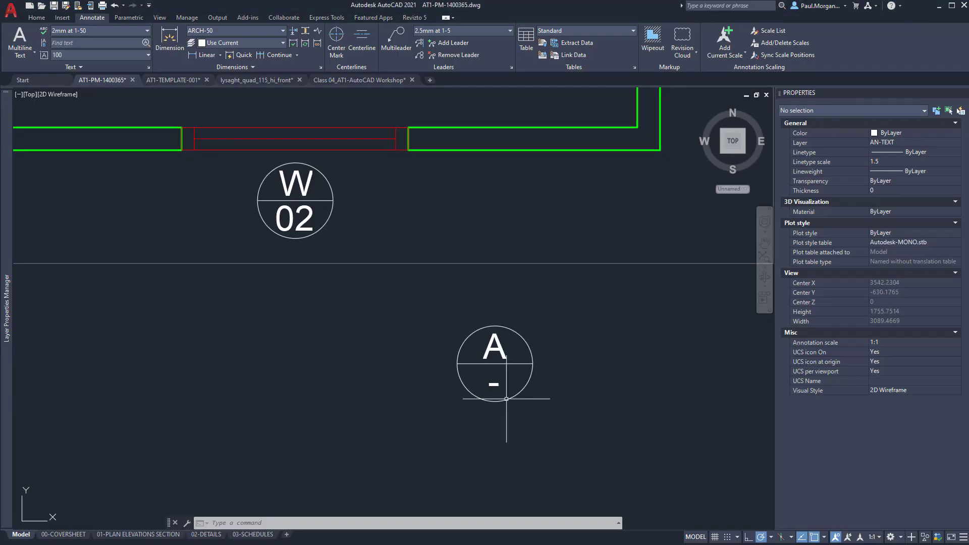
pyautogui.scroll(-6, 499, 338)
pyautogui.scroll(7, 500, 337)
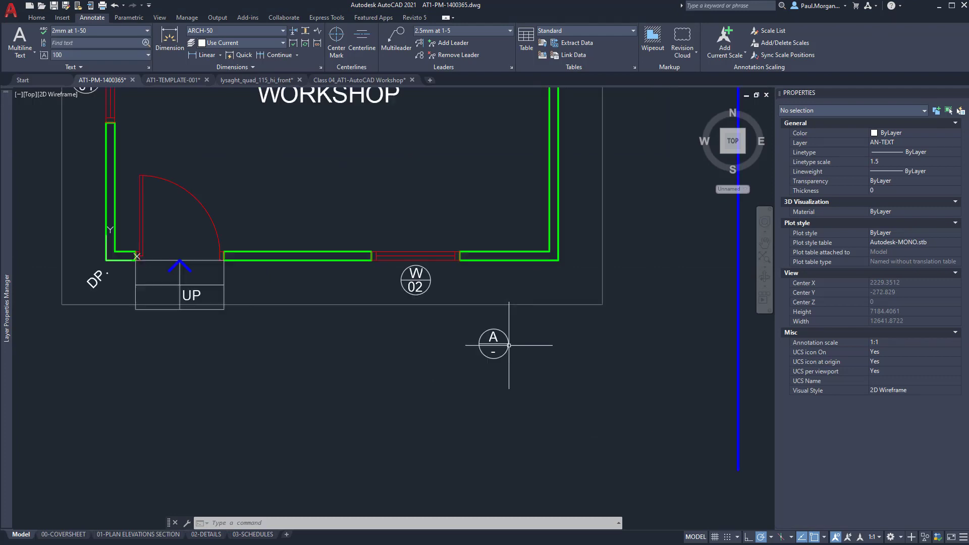
pyautogui.write('l')
pyautogui.press('Return')
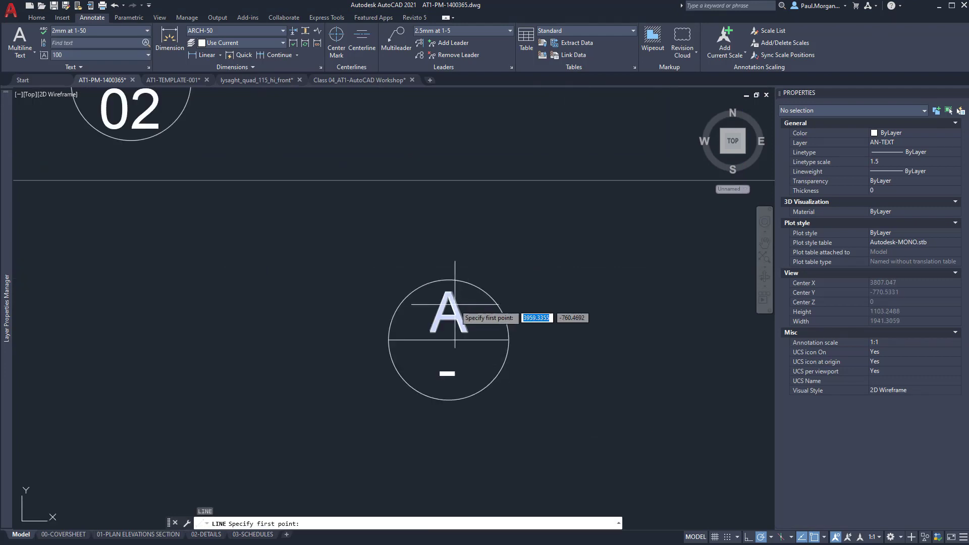
pyautogui.click(508, 340)
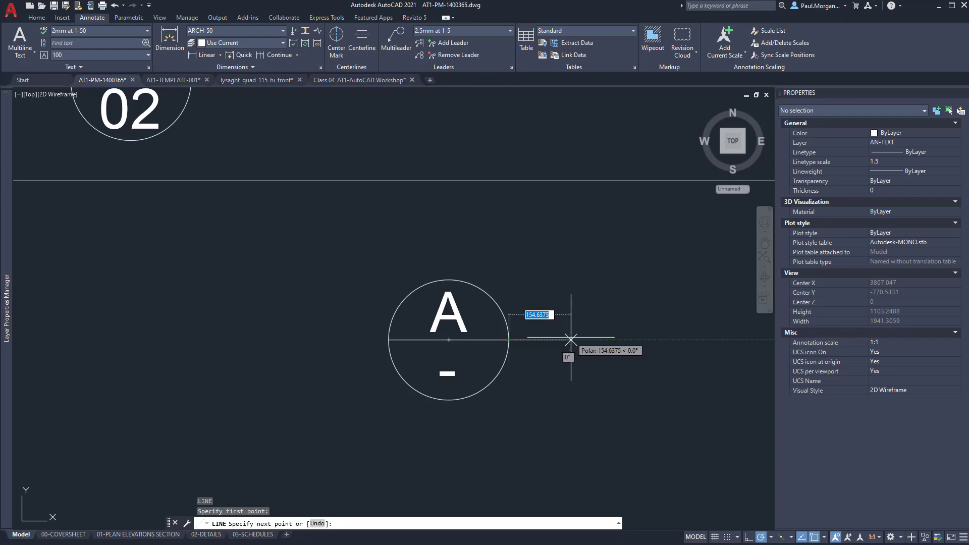
pyautogui.press('Escape')
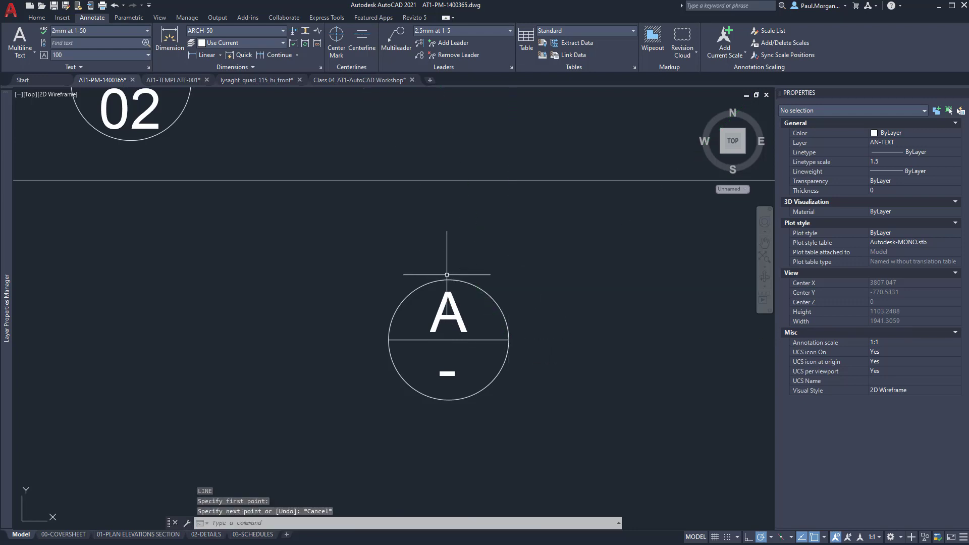
# Draw a 100-unit line upward from the top of the A circle, then a diagonal line to a point right of its centre.
pyautogui.press('Return')
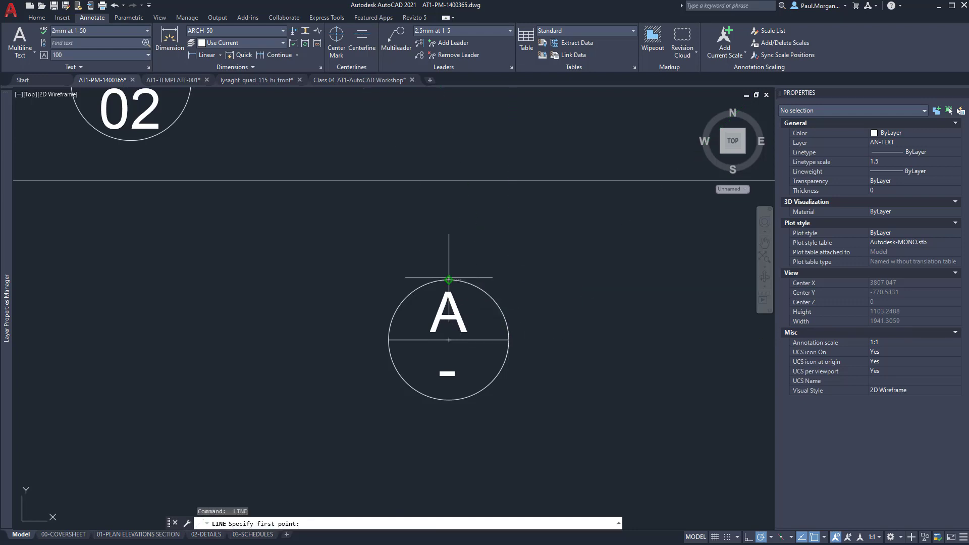
pyautogui.click(449, 278)
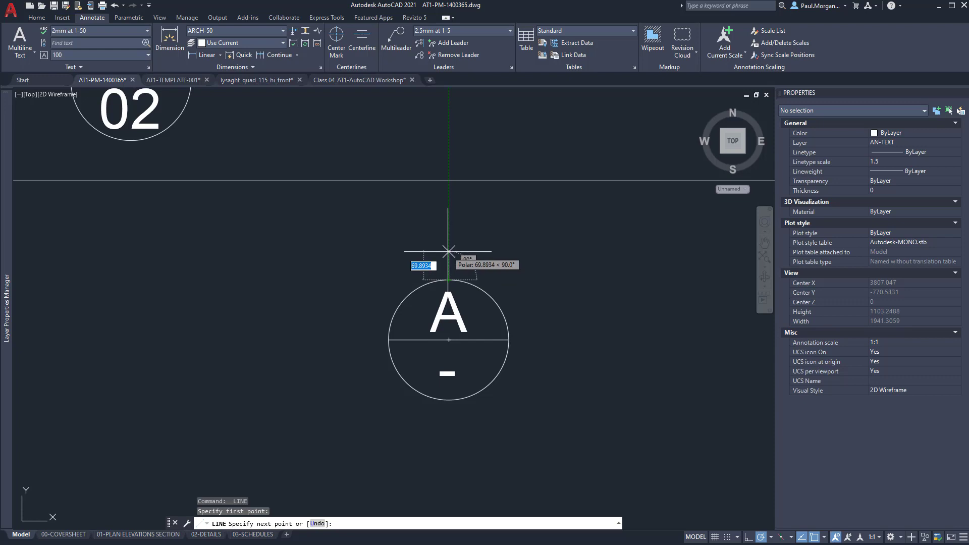
pyautogui.write('9')
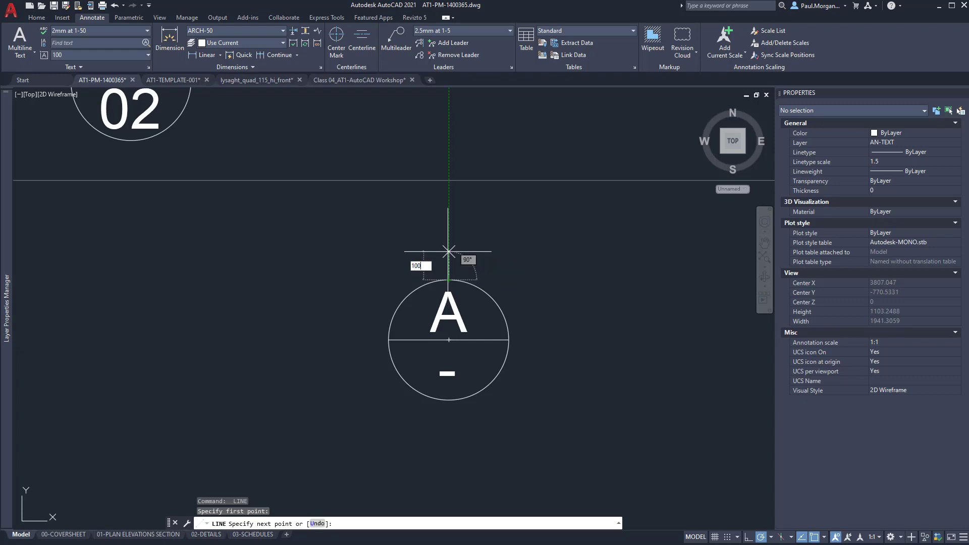
pyautogui.write('00')
pyautogui.press('Return')
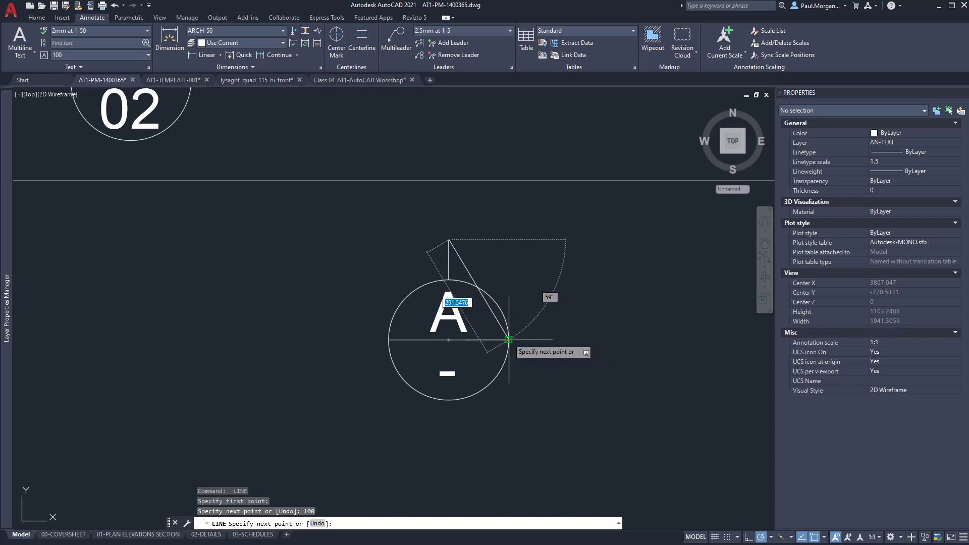
pyautogui.click(549, 338)
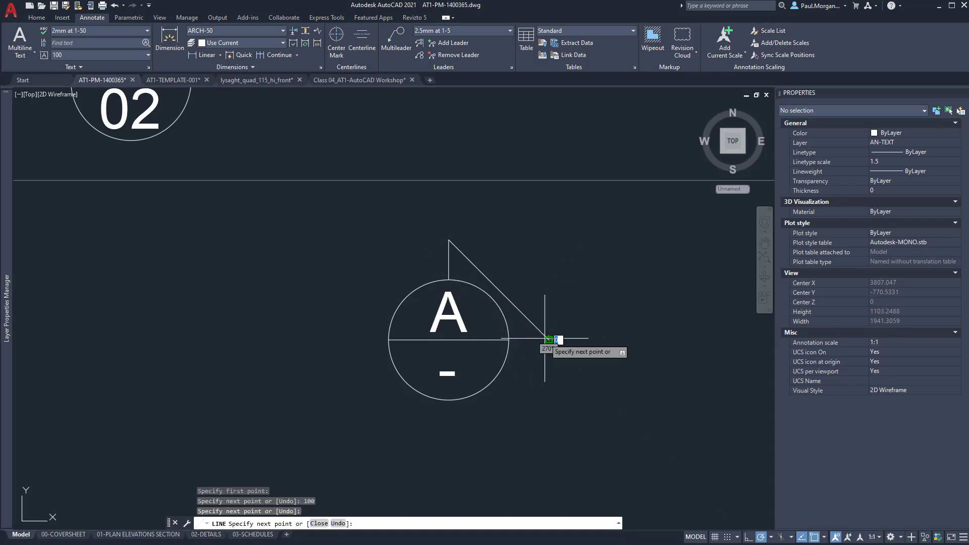
pyautogui.press('Escape')
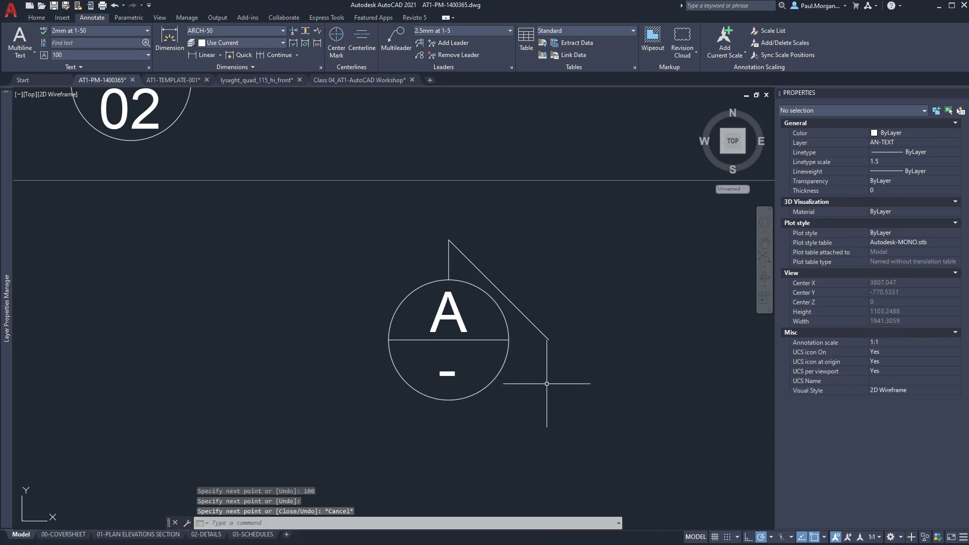
# Mirror the short vertical line and the diagonal about the A circle's horizontal centre line, keeping the originals.
pyautogui.click(456, 229)
pyautogui.click(440, 246)
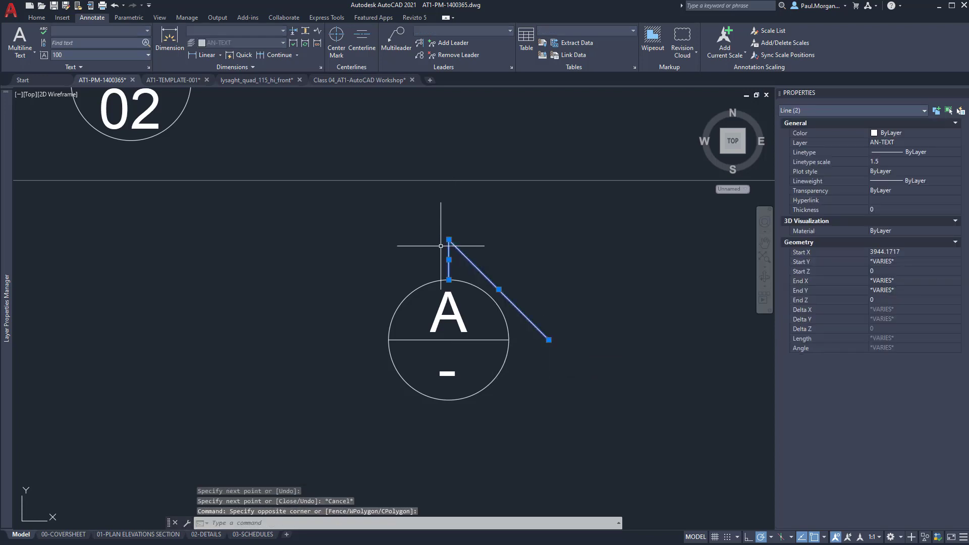
pyautogui.write('MI')
pyautogui.press('Return')
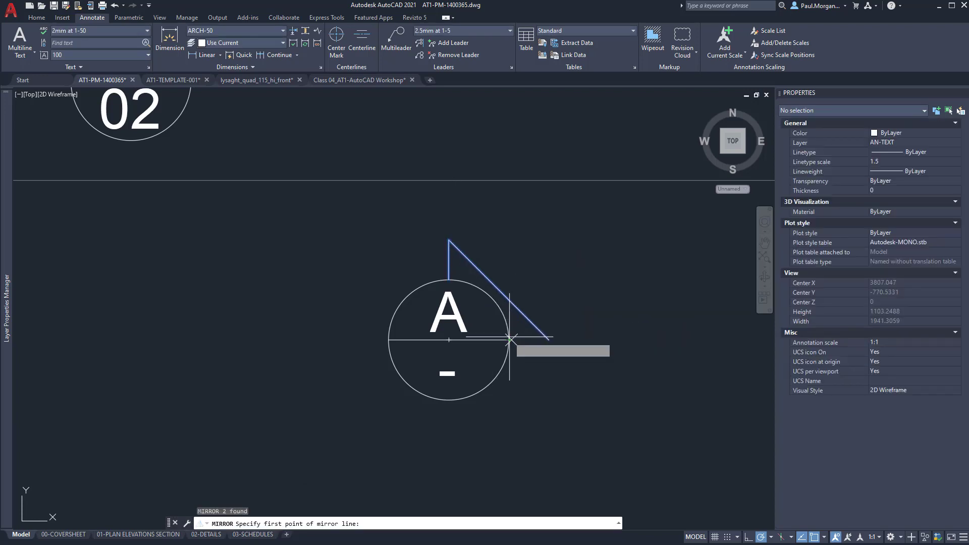
pyautogui.click(509, 339)
pyautogui.click(529, 341)
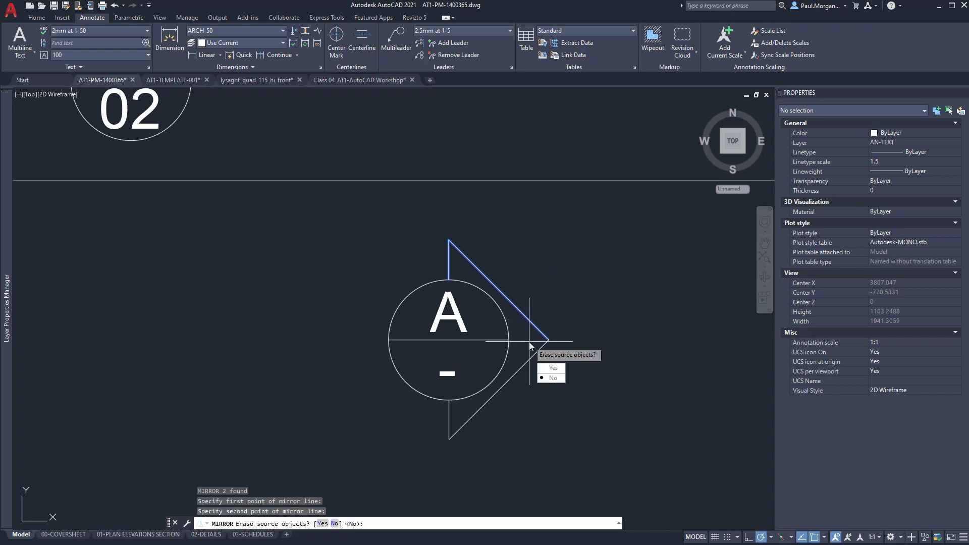
pyautogui.press('Return')
pyautogui.scroll(-3, 529, 341)
pyautogui.press('Escape')
pyautogui.press('Escape')
pyautogui.scroll(2, 533, 394)
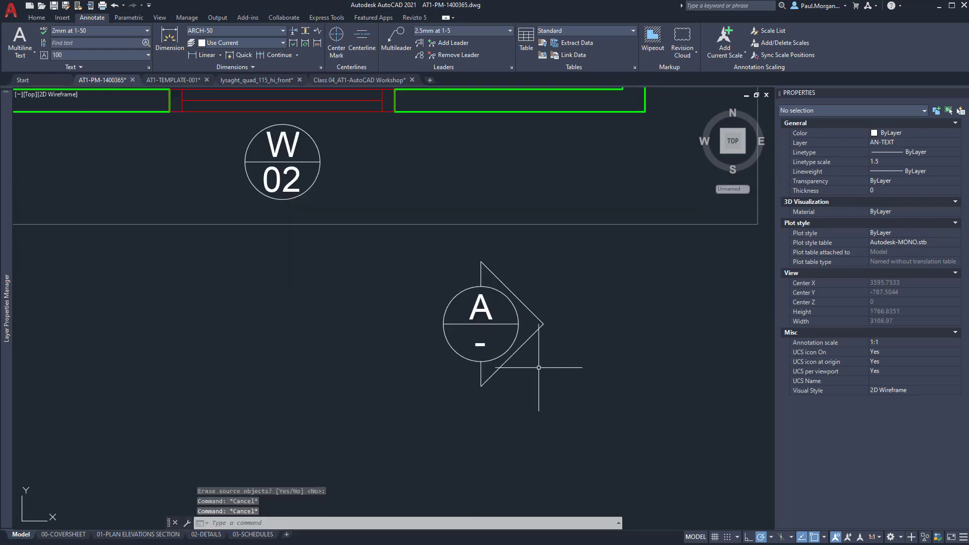
# Draw a vertical section line about 589 units long upward from the top of the A circle, and save the drawing.
pyautogui.moveTo(549, 343); pyautogui.dragTo(553, 358, button='middle')
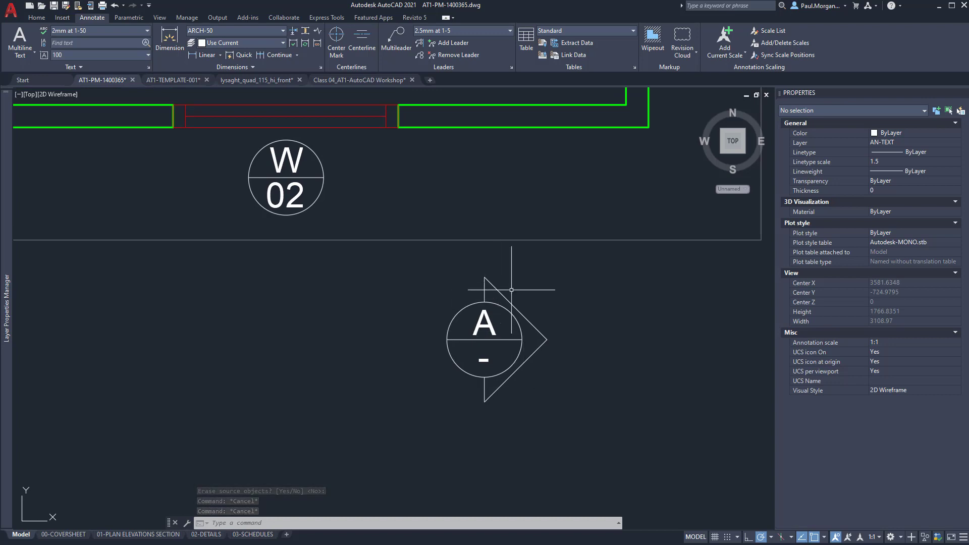
pyautogui.scroll(-1, 511, 289)
pyautogui.press('Escape')
pyautogui.scroll(-3, 499, 280)
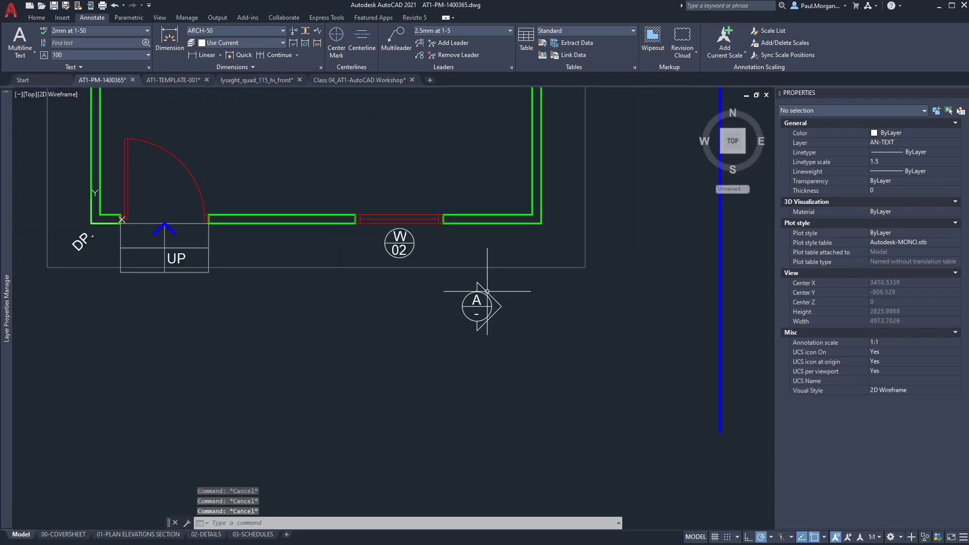
pyautogui.moveTo(472, 288)
pyautogui.mouseDown(button='middle')
pyautogui.moveTo(516, 332)
pyautogui.moveTo(469, 432)
pyautogui.moveTo(420, 397)
pyautogui.moveTo(467, 368)
pyautogui.mouseUp(button='middle')
pyautogui.scroll(2, 467, 368)
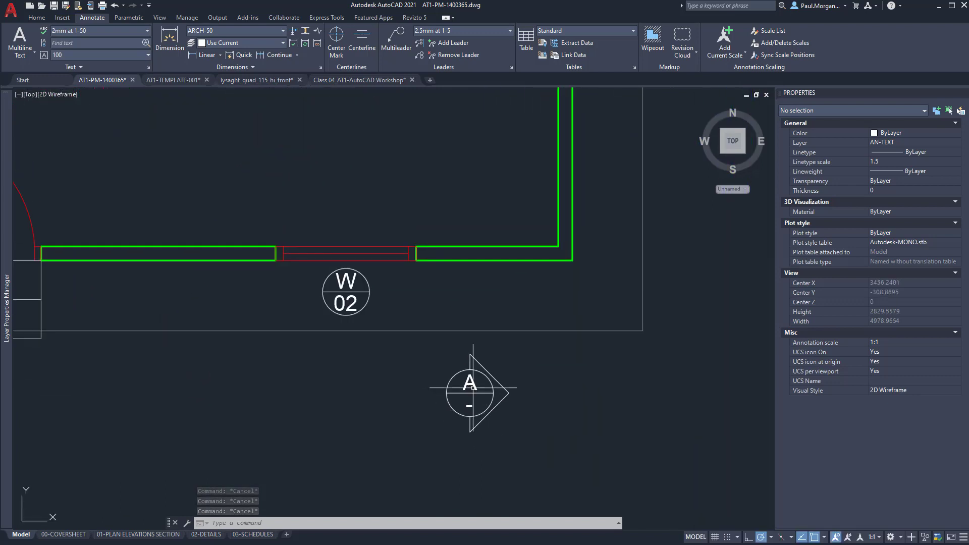
pyautogui.write('l')
pyautogui.press('Return')
pyautogui.click(470, 369)
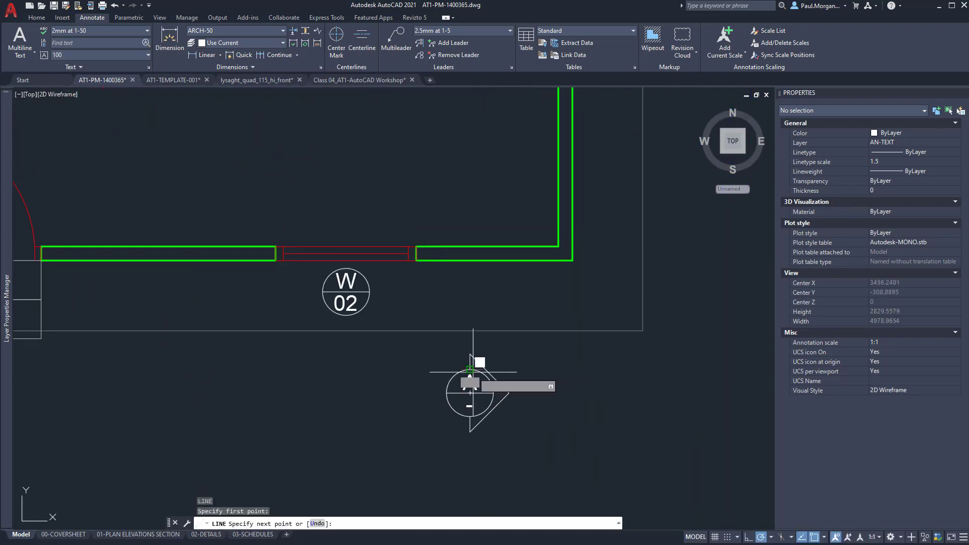
pyautogui.press('Escape')
pyautogui.press('Escape')
pyautogui.press('Escape')
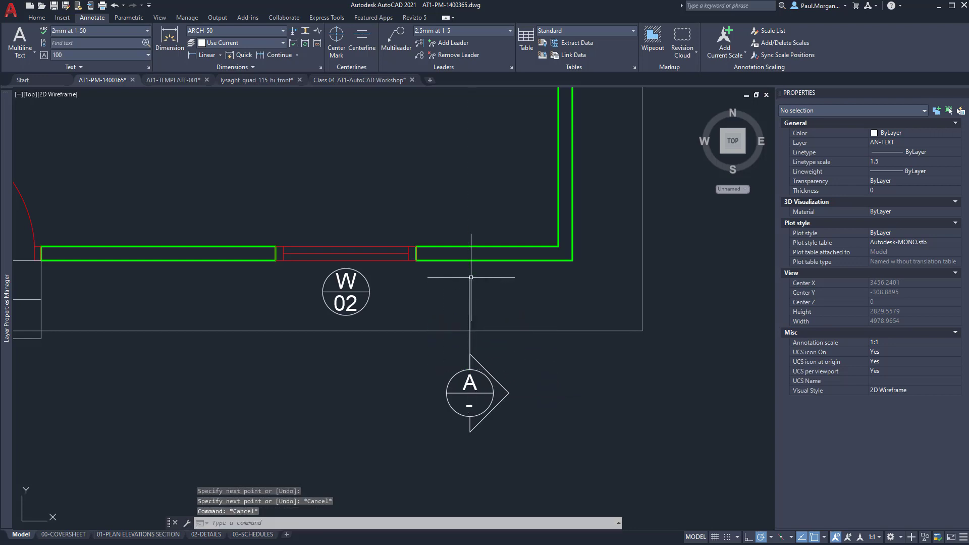
pyautogui.scroll(-1, 566, 410)
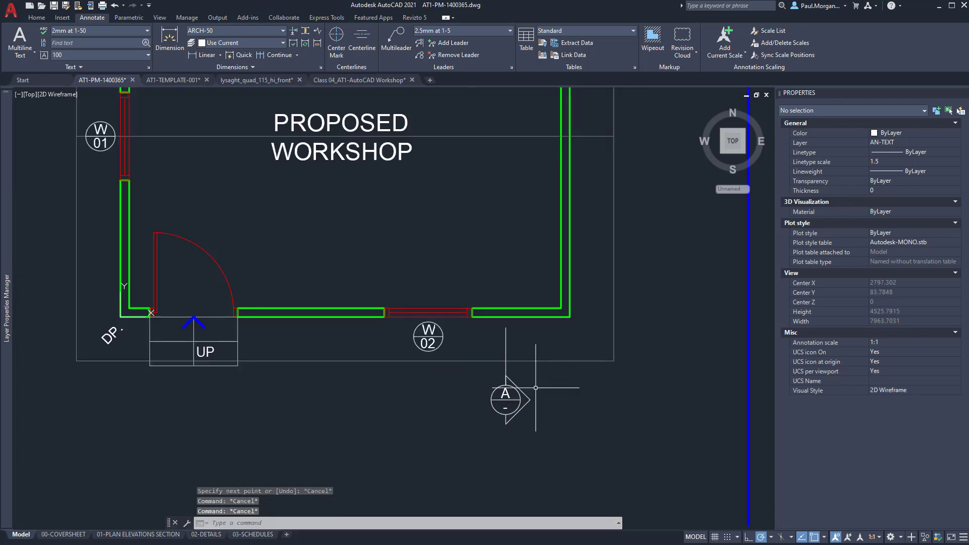
pyautogui.scroll(1, 505, 403)
pyautogui.scroll(2, 529, 393)
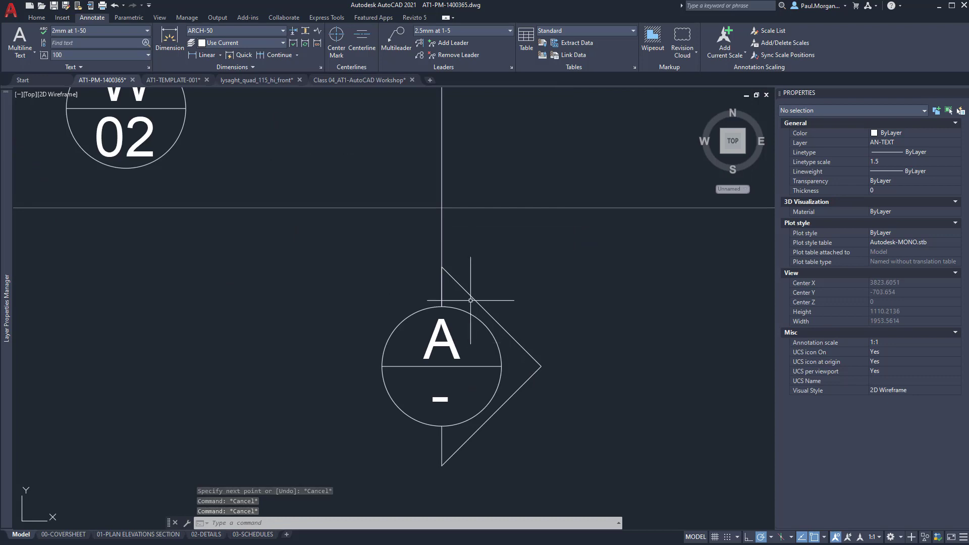
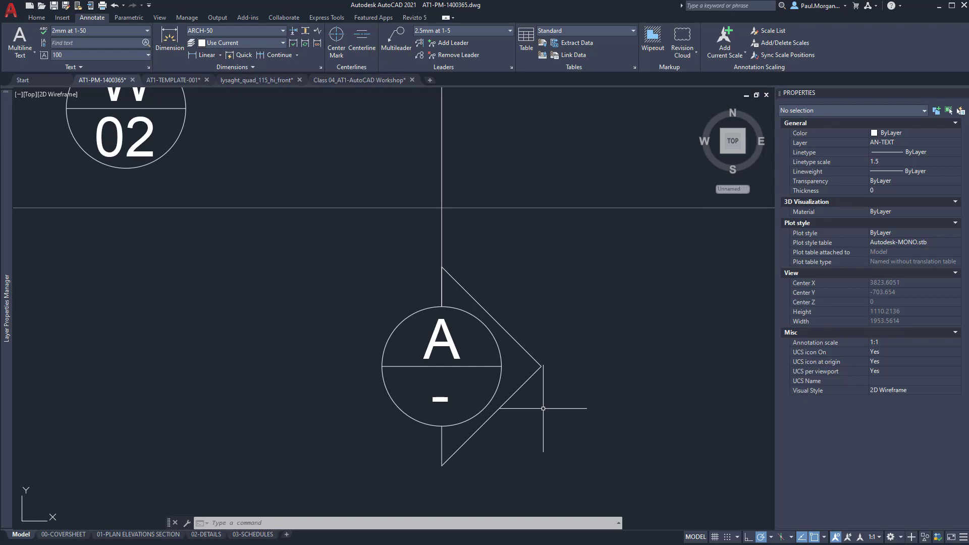
pyautogui.click(54, 5)
# Fill the area between the A circle and its arrow outline with a SOLID hatch.
pyautogui.scroll(3, 559, 376)
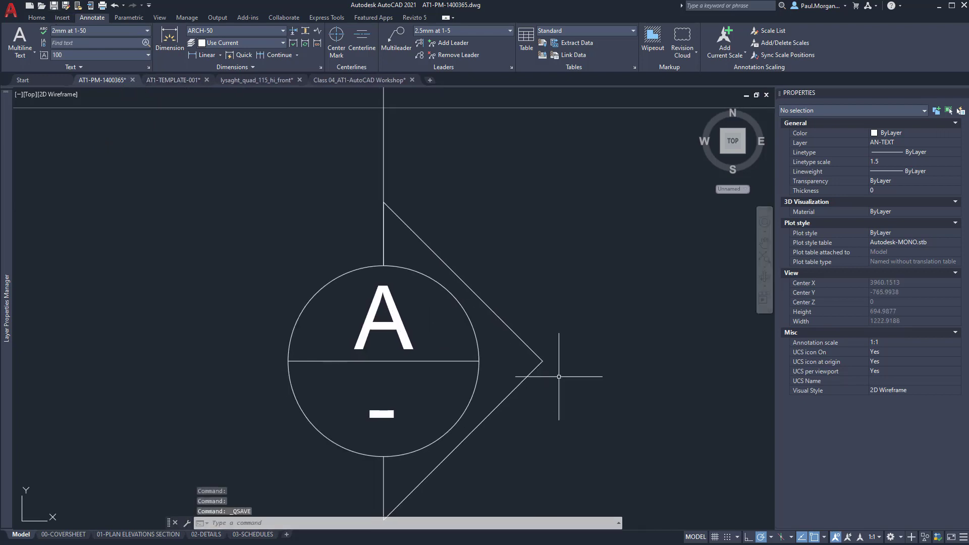
pyautogui.scroll(-2, 559, 377)
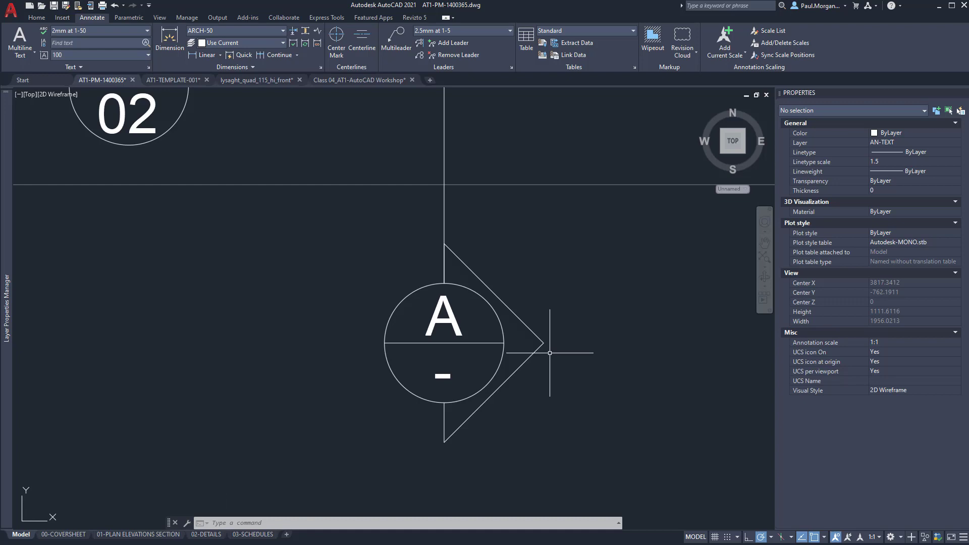
pyautogui.press('Return')
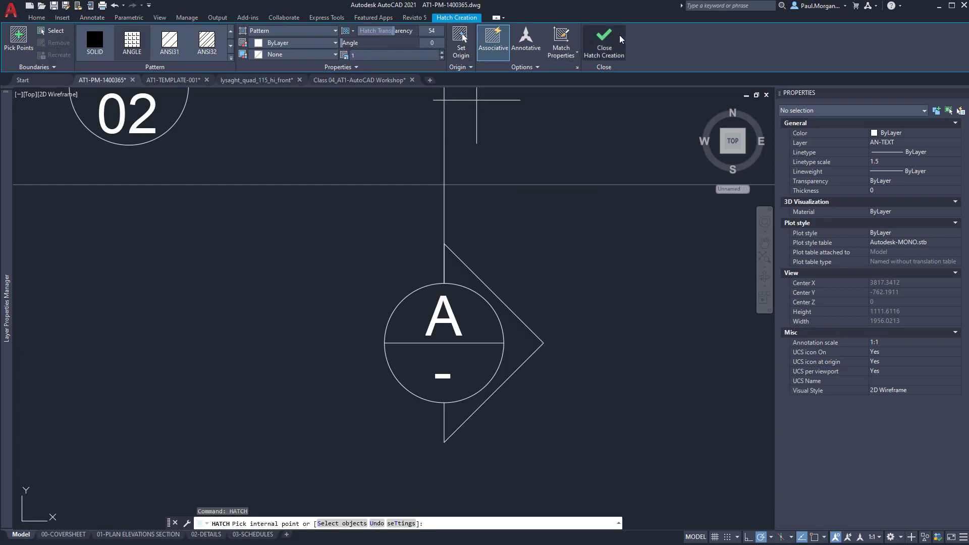
pyautogui.click(233, 60)
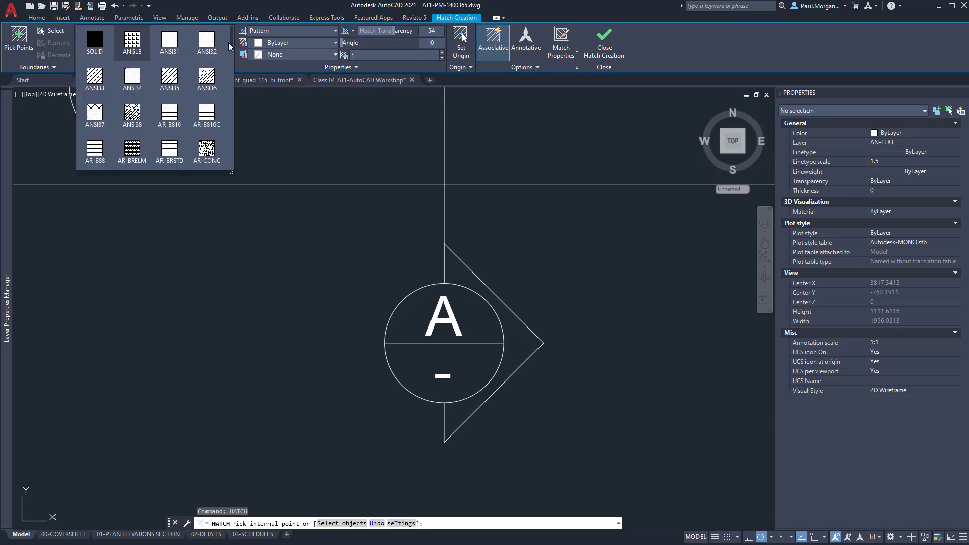
pyautogui.click(98, 43)
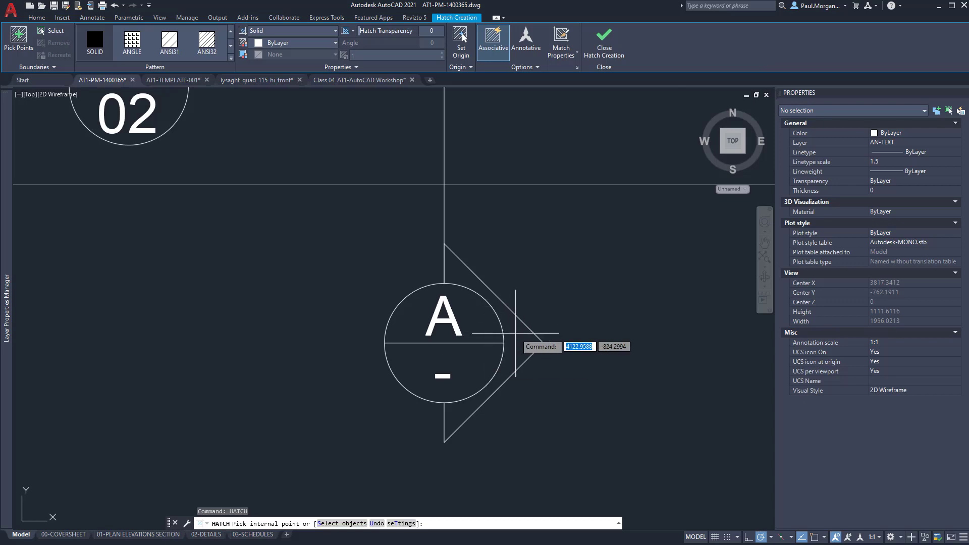
pyautogui.click(515, 333)
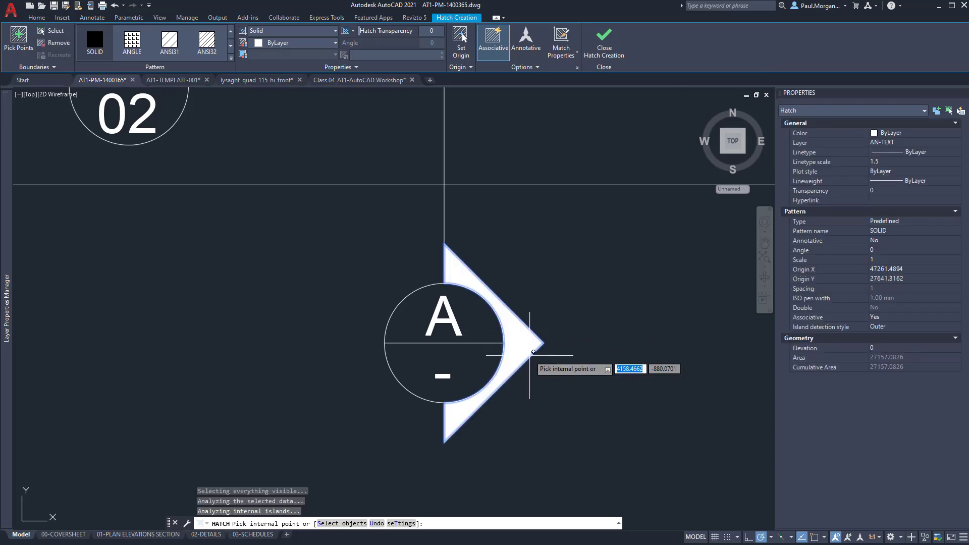
pyautogui.press('F1')
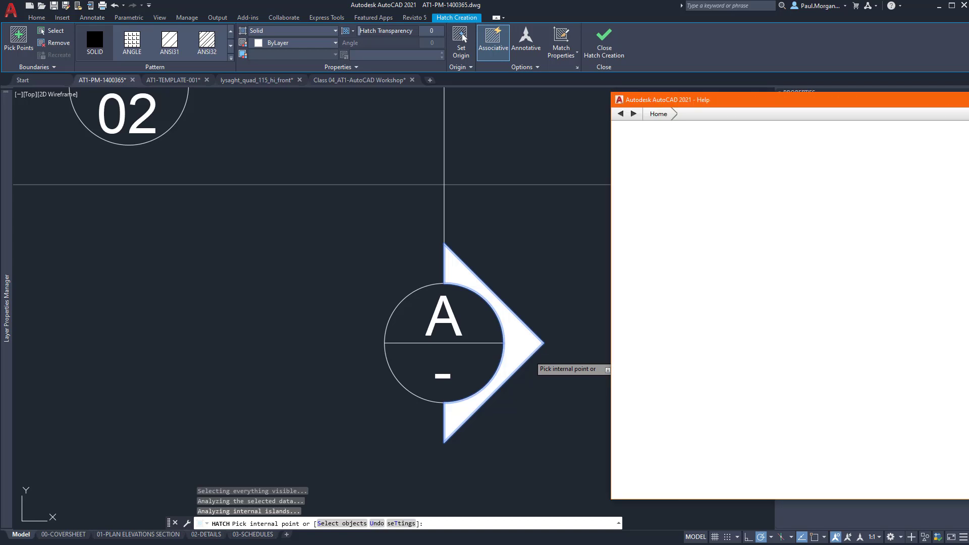
pyautogui.hotkey('alt', 'F4')
pyautogui.press('Escape')
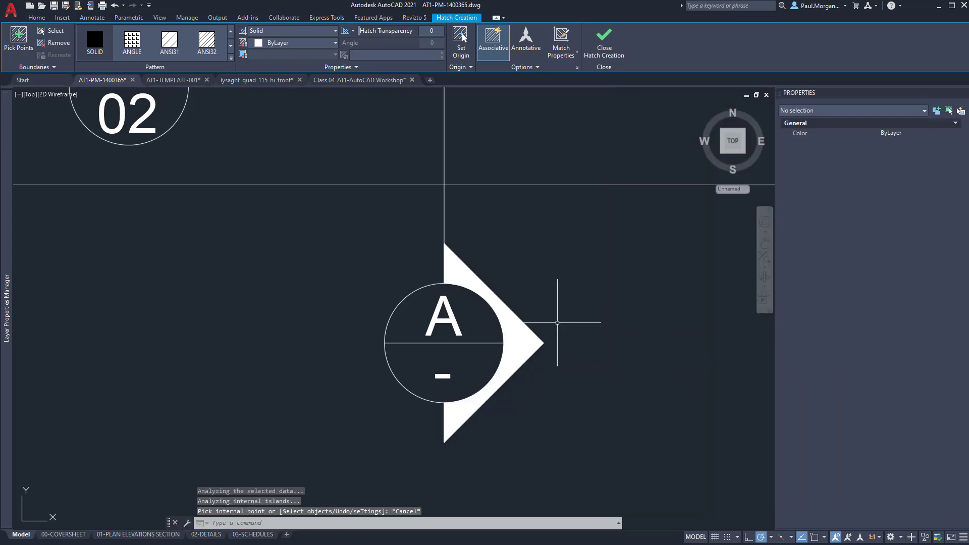
pyautogui.scroll(-5, 556, 331)
pyautogui.press('Escape')
# Move the complete section A marker with its line next to the W 02 tag, so the line crosses the window.
pyautogui.scroll(4, 553, 330)
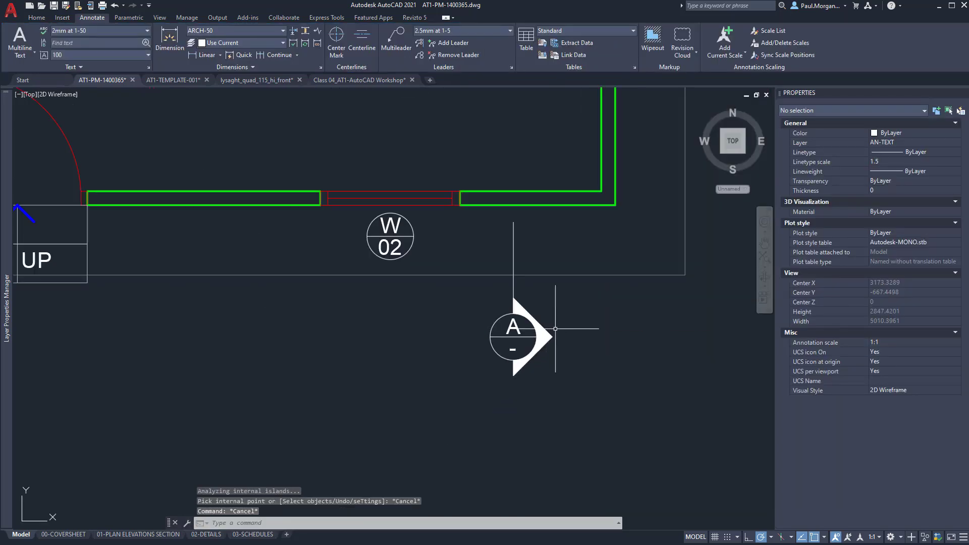
pyautogui.click(559, 418)
pyautogui.click(438, 265)
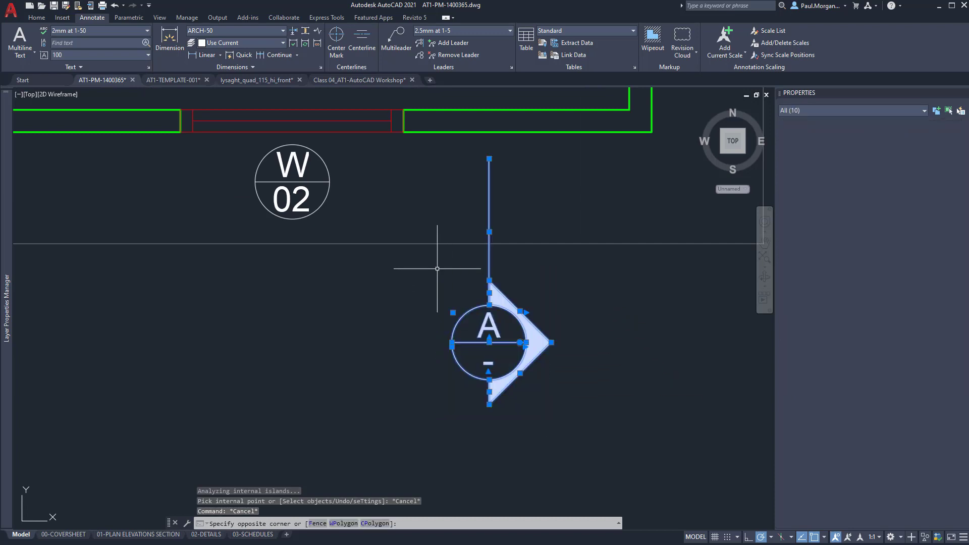
pyautogui.write('m')
pyautogui.press('Return')
pyautogui.click(467, 264)
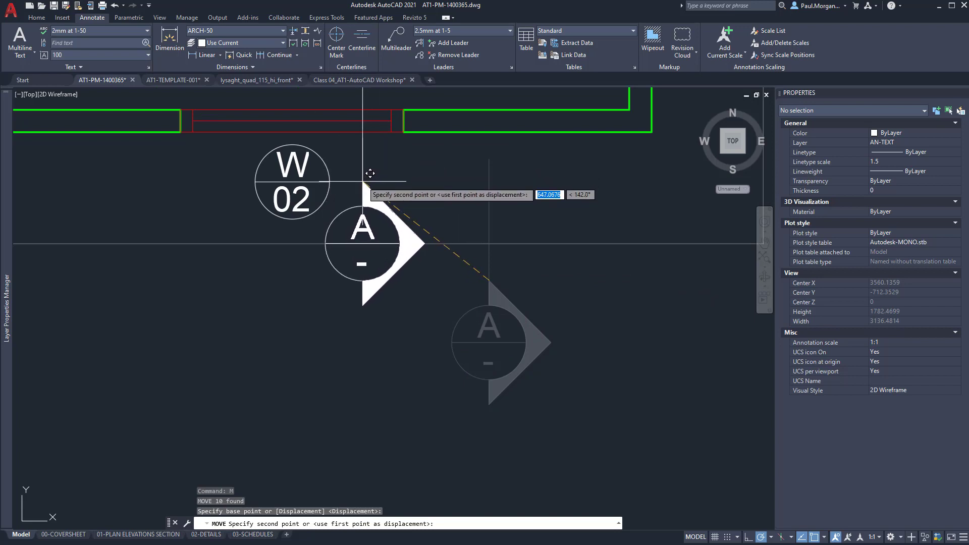
pyautogui.click(362, 180)
pyautogui.moveTo(347, 137); pyautogui.dragTo(421, 220, button='middle')
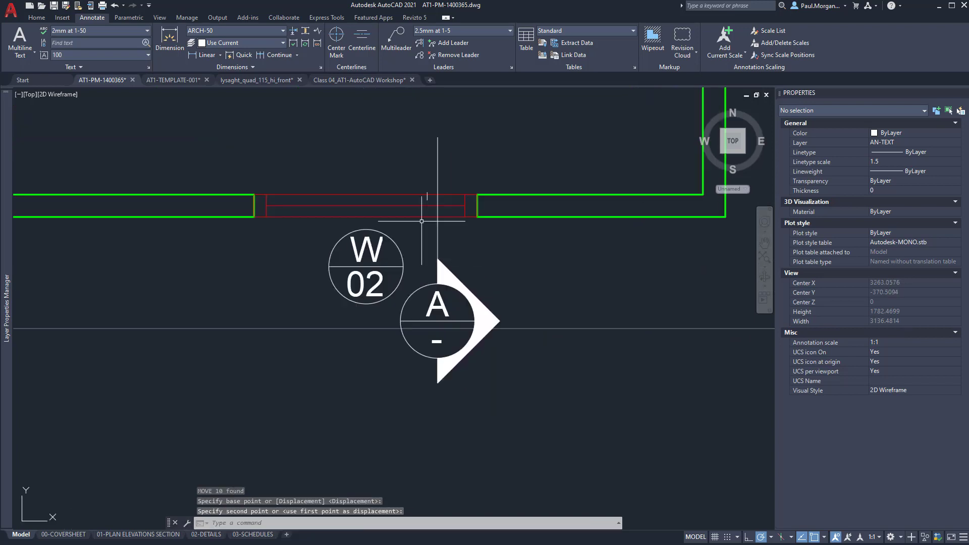
# Move the complete section A marker slightly down so its circle's centre sits on the thin outline below the wall.
pyautogui.moveTo(456, 132); pyautogui.dragTo(413, 156)
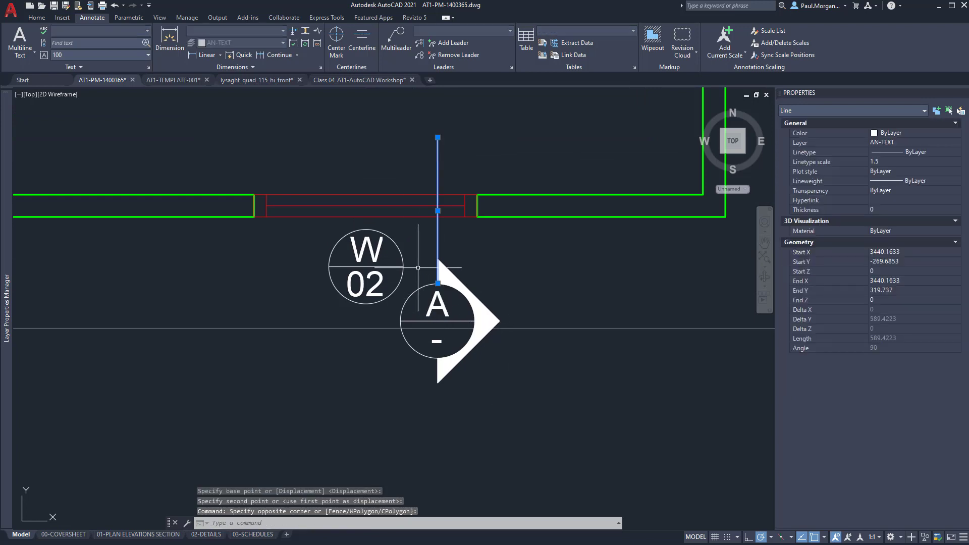
pyautogui.click(377, 212)
pyautogui.click(514, 406)
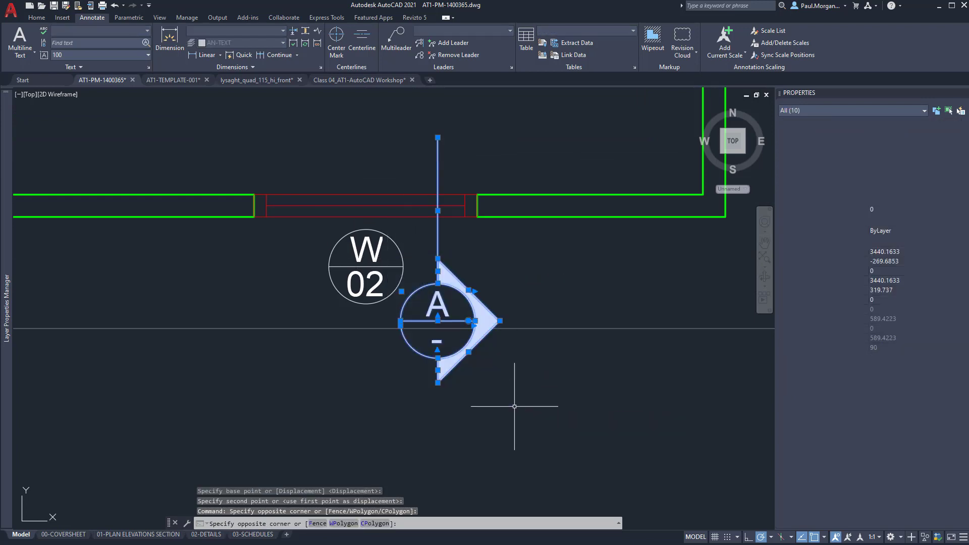
pyautogui.write('m')
pyautogui.press('Return')
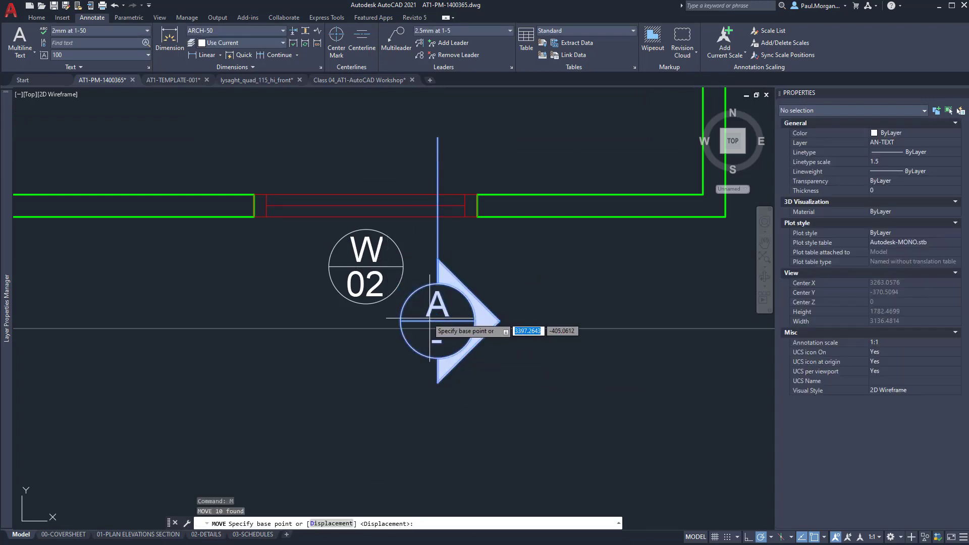
pyautogui.click(437, 320)
pyautogui.click(438, 323)
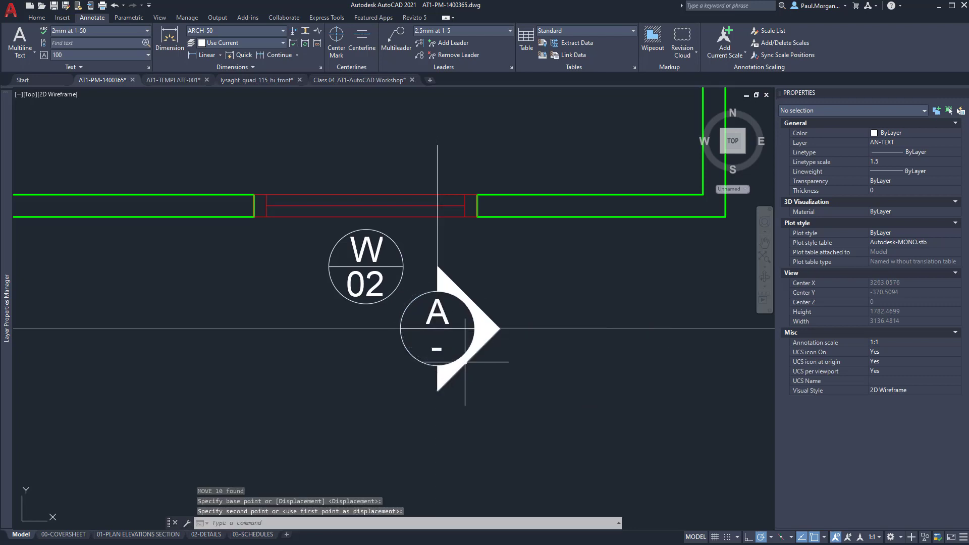
pyautogui.scroll(-5, 476, 388)
pyautogui.scroll(-1, 477, 390)
pyautogui.scroll(3, 460, 373)
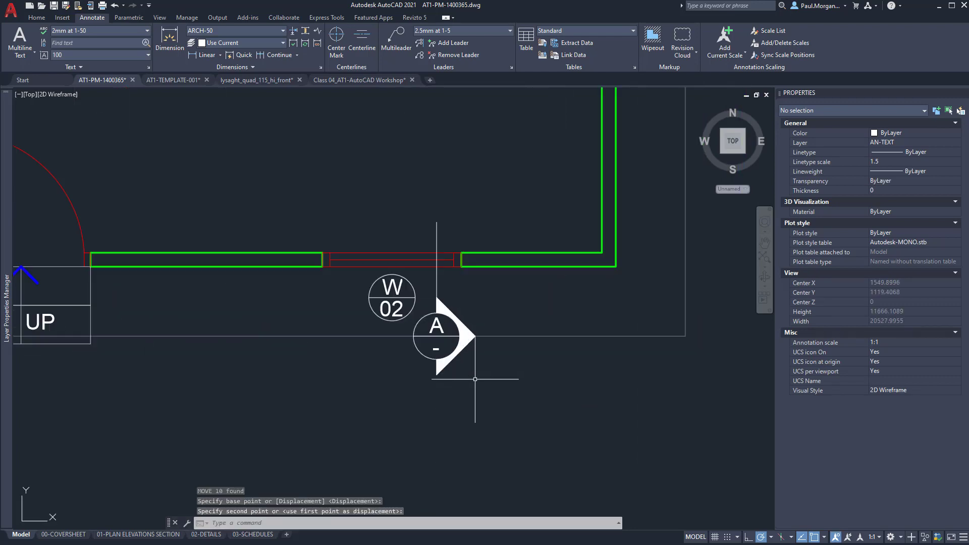
# Copy the complete section A marker with its line from below window W 02 straight up onto the thin outline above the upper wall.
pyautogui.scroll(2, 460, 369)
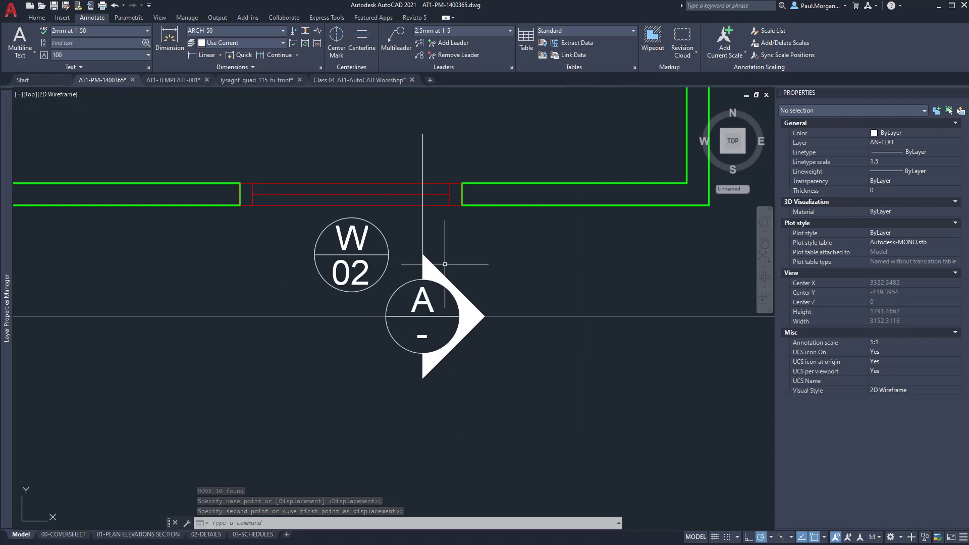
pyautogui.click(458, 251)
pyautogui.click(420, 301)
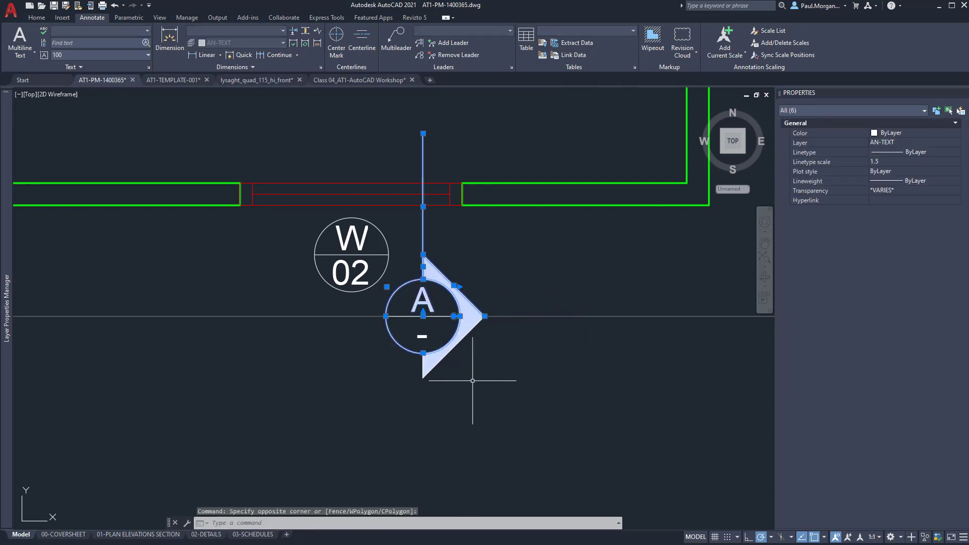
pyautogui.click(472, 381)
pyautogui.click(421, 331)
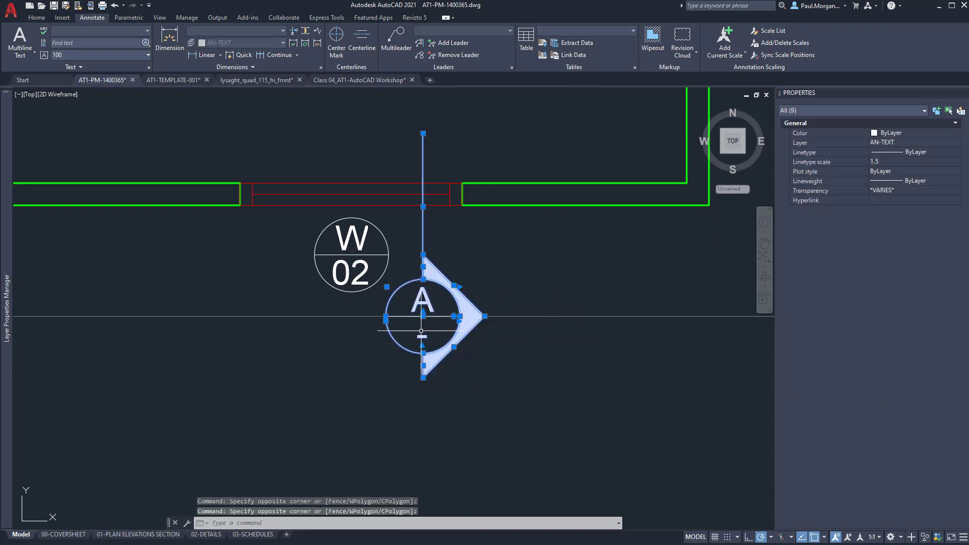
pyautogui.scroll(-4, 420, 331)
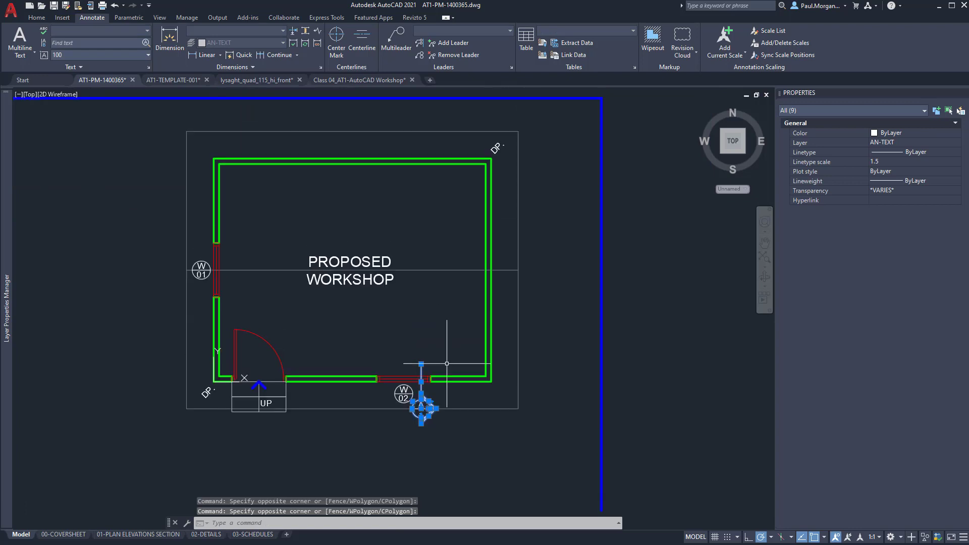
pyautogui.write('copy')
pyautogui.press('Return')
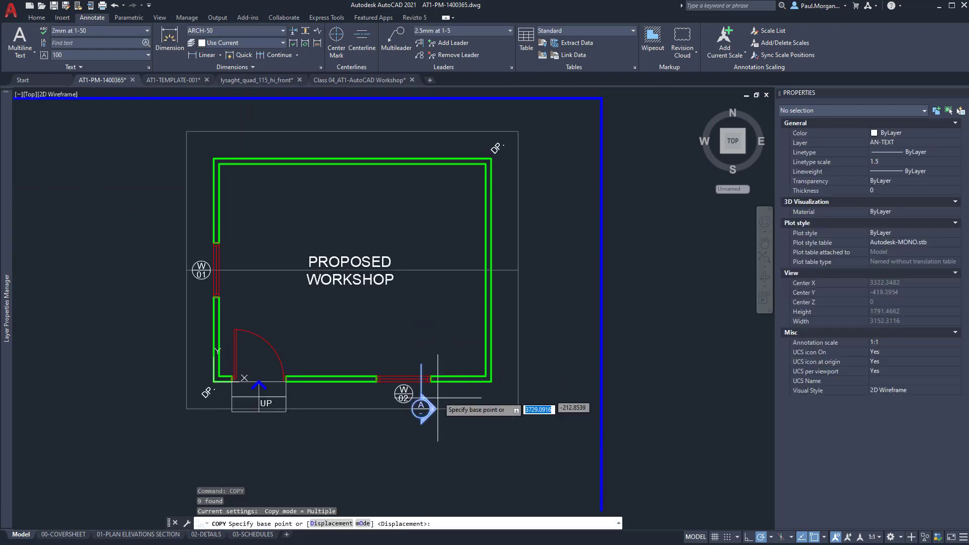
pyautogui.click(421, 408)
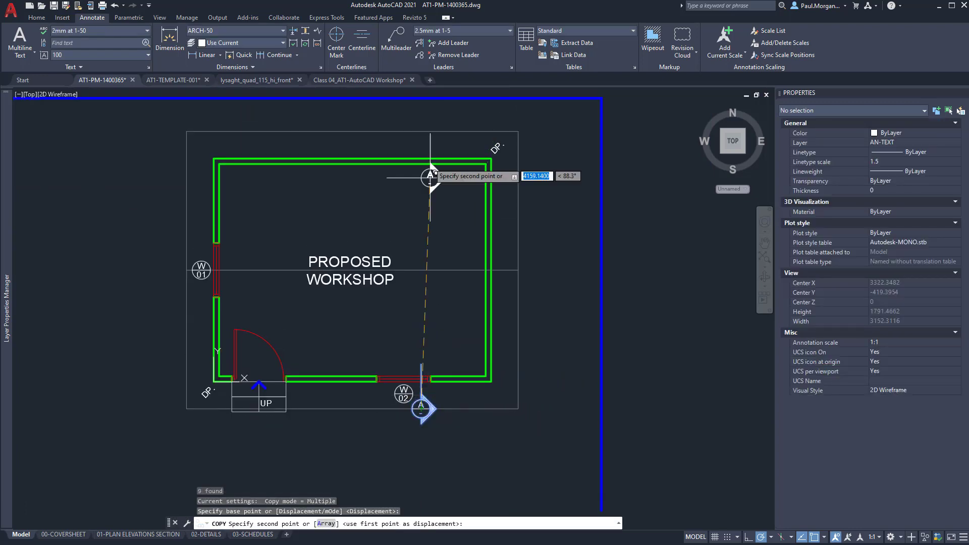
pyautogui.click(422, 130)
pyautogui.moveTo(421, 130); pyautogui.dragTo(421, 237, button='middle')
pyautogui.press('Escape')
pyautogui.press('Escape')
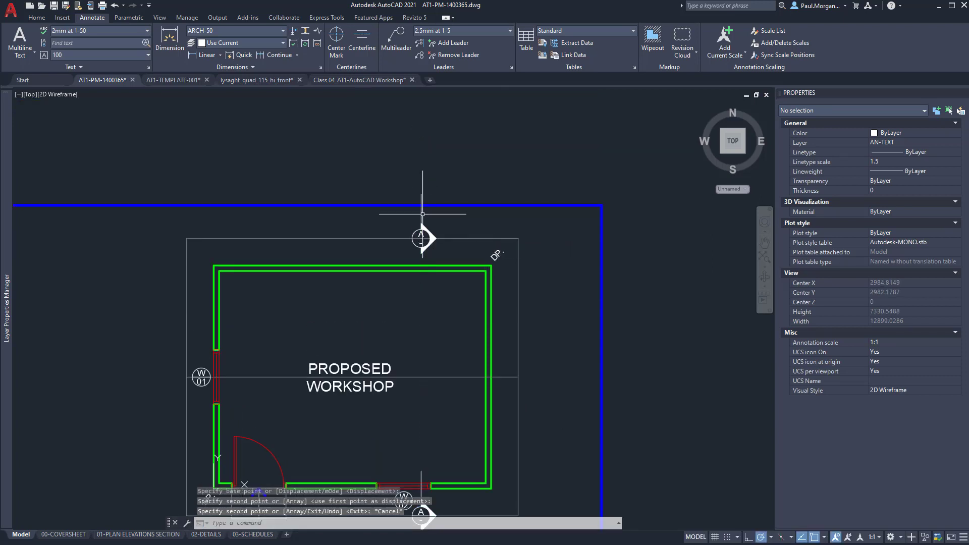
# Mirror the upper marker's section line about the horizontal axis through its arrow tip, erasing the source so it points down across the wall.
pyautogui.scroll(4, 422, 217)
pyautogui.click(425, 216)
pyautogui.click(409, 221)
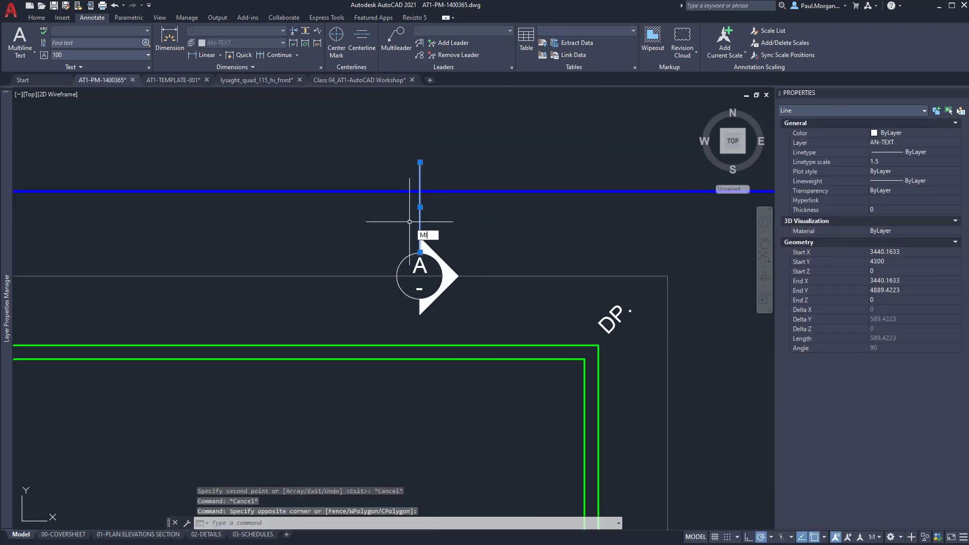
pyautogui.press('Return')
pyautogui.click(458, 276)
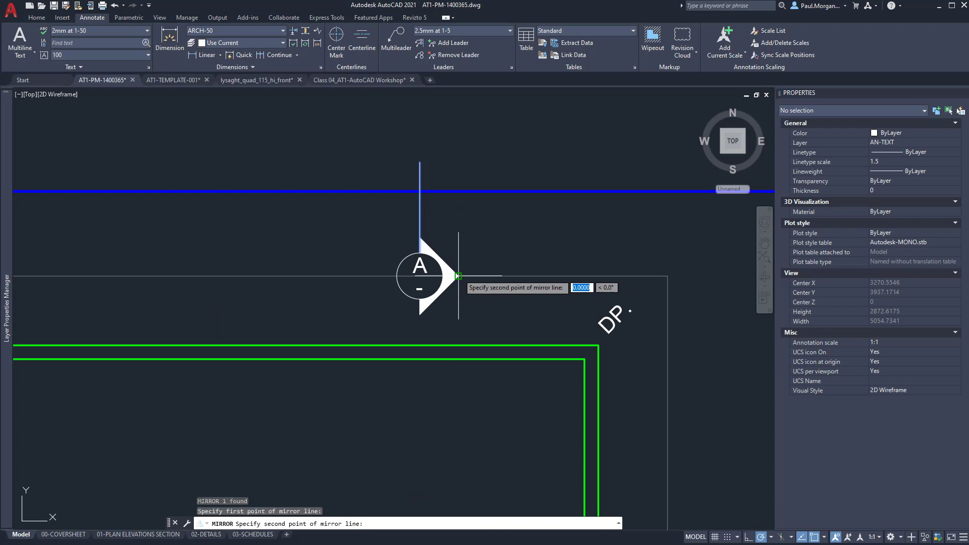
pyautogui.click(490, 274)
pyautogui.click(514, 300)
pyautogui.press('Escape')
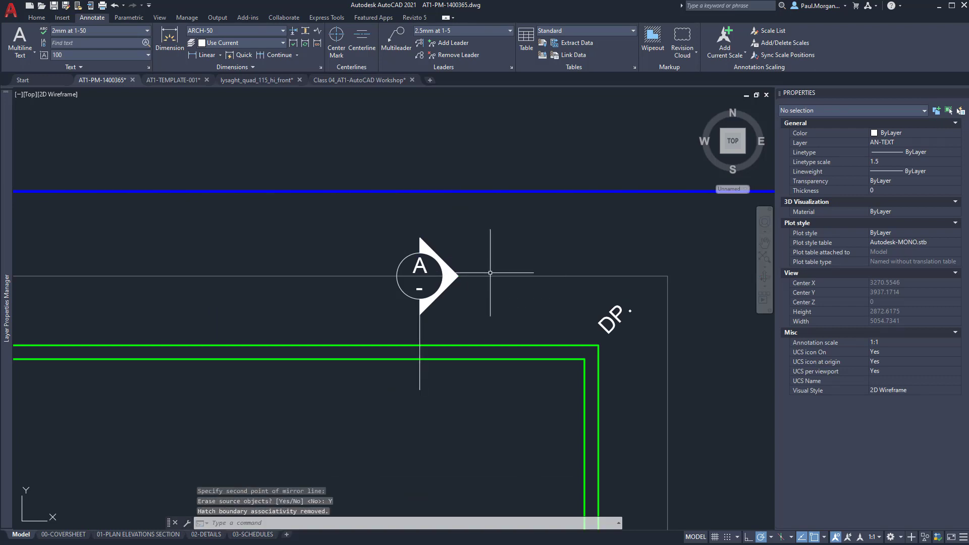
# Inspect the annotated floor plan in model space and on the 01-PLAN ELEVATIONS SECTION layout, and return to model space.
pyautogui.scroll(-5, 505, 303)
pyautogui.scroll(-2, 504, 339)
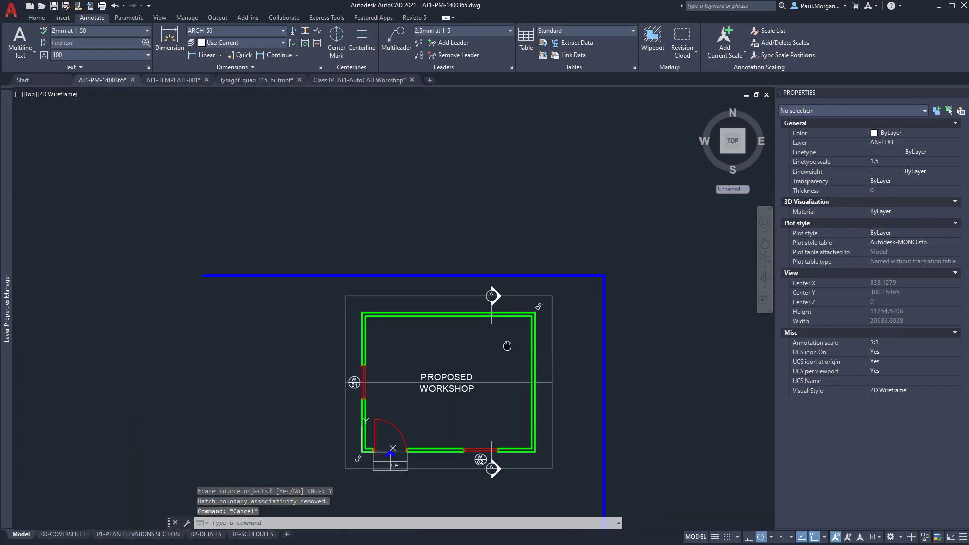
pyautogui.scroll(3, 465, 216)
pyautogui.scroll(-1, 473, 222)
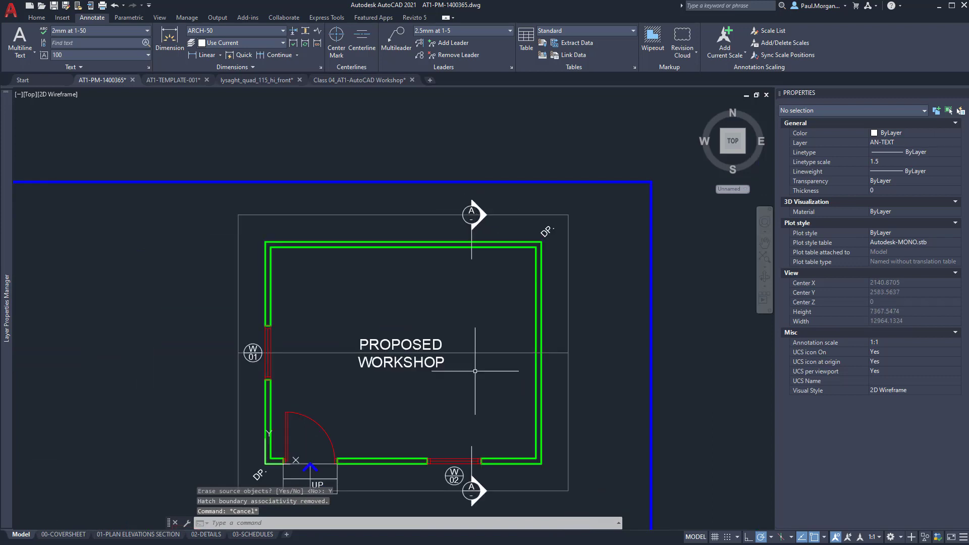
pyautogui.scroll(-2, 474, 404)
pyautogui.scroll(-2, 475, 404)
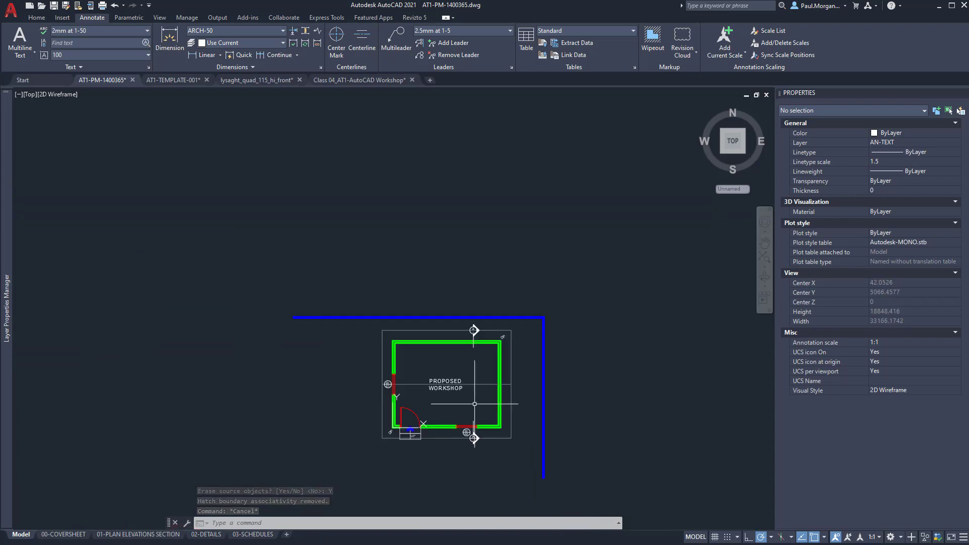
pyautogui.scroll(4, 474, 404)
pyautogui.moveTo(474, 403); pyautogui.dragTo(449, 329, button='middle')
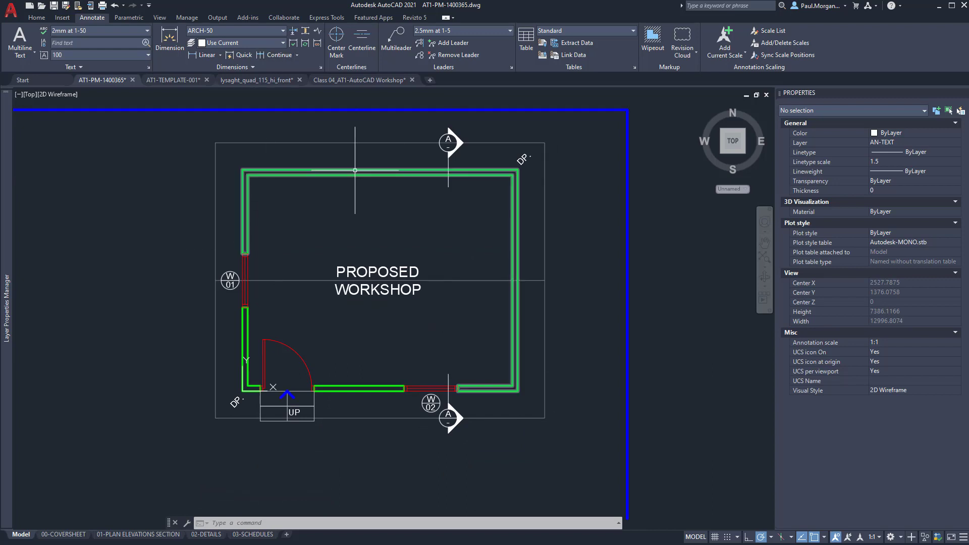
pyautogui.click(111, 535)
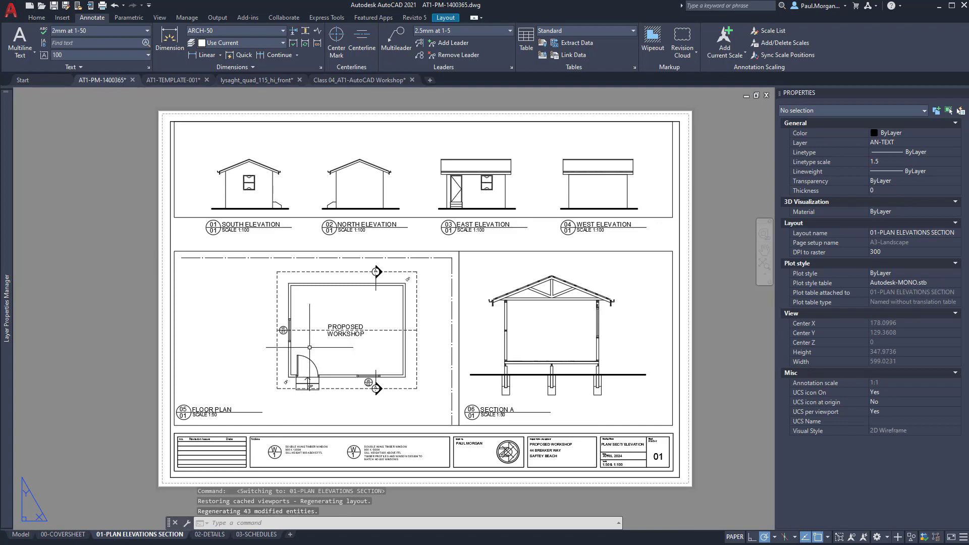
pyautogui.scroll(3, 374, 313)
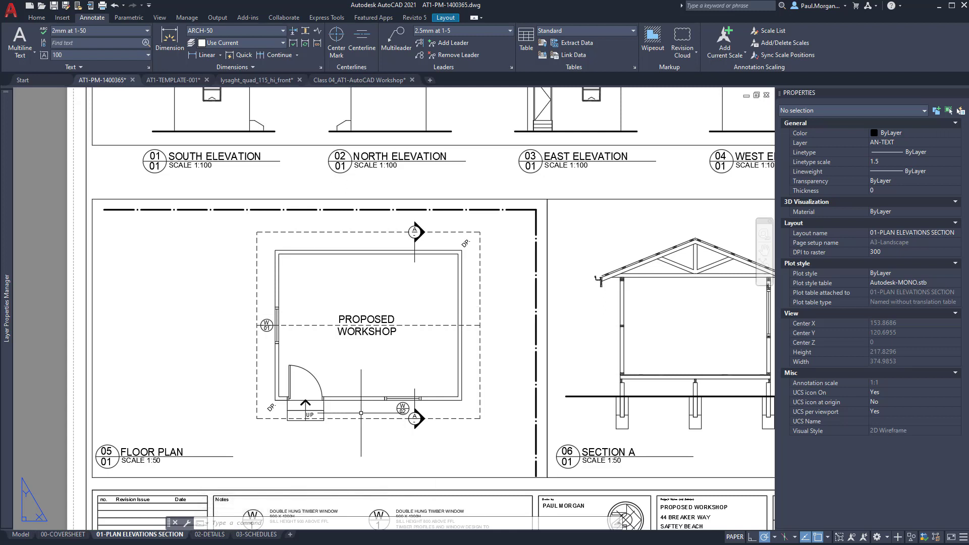
pyautogui.click(21, 535)
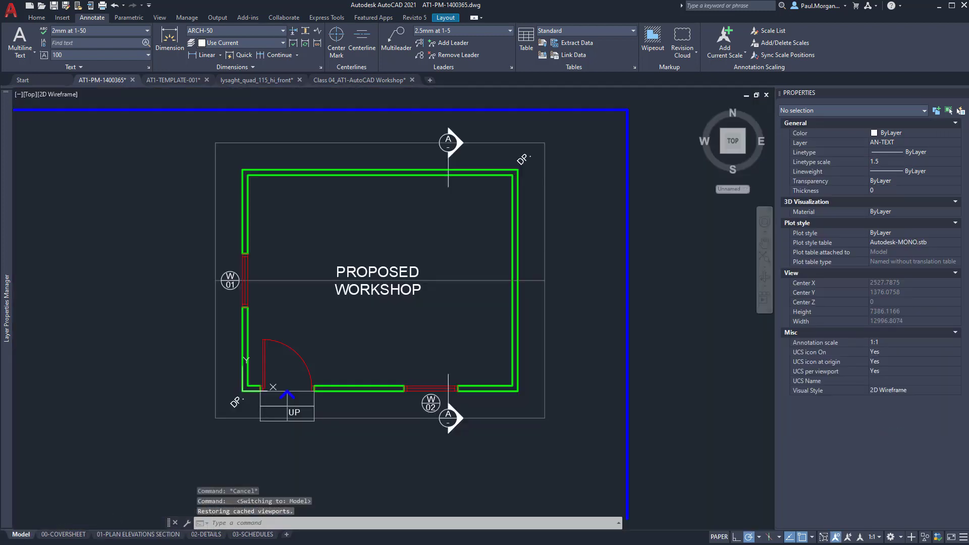
pyautogui.scroll(2, 457, 435)
pyautogui.scroll(4, 448, 414)
pyautogui.click(446, 428)
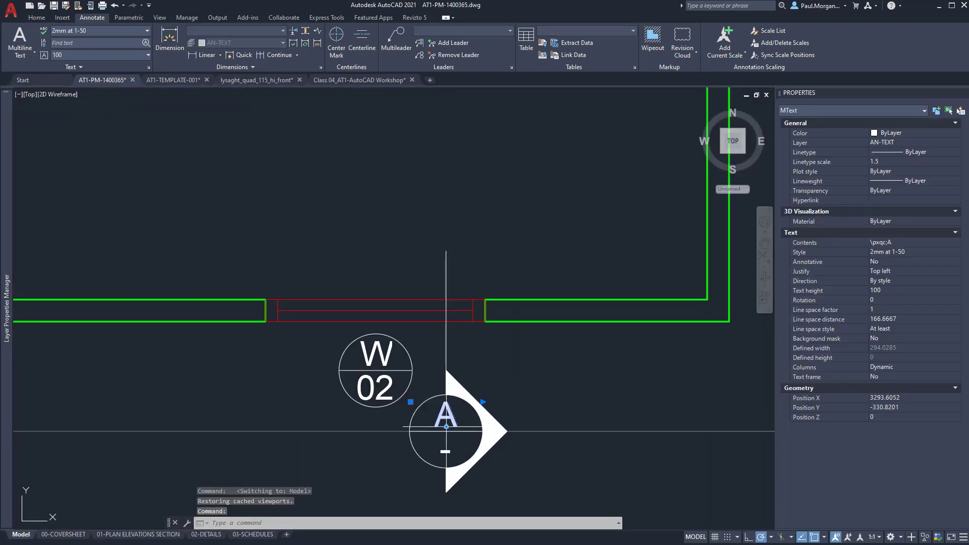
pyautogui.press('Escape')
pyautogui.press('Escape')
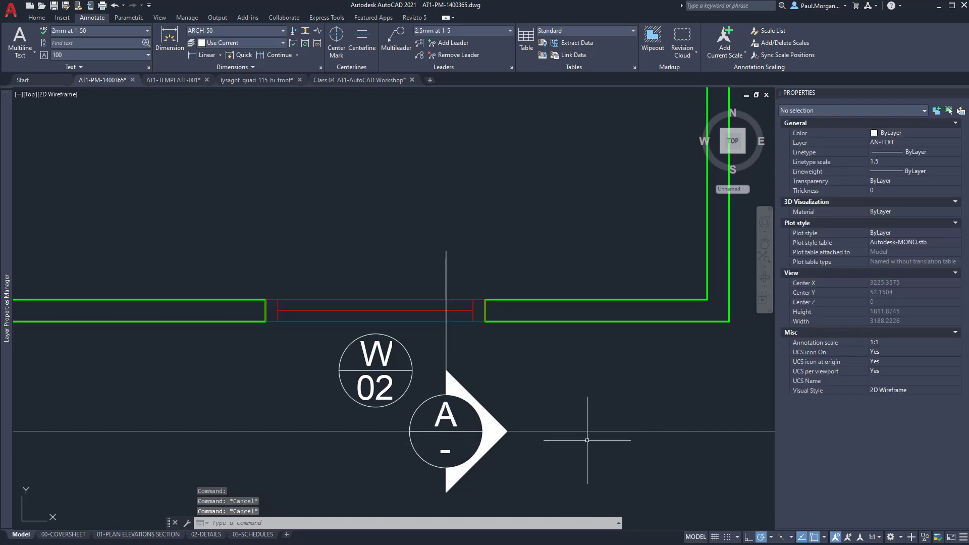
pyautogui.scroll(-6, 581, 439)
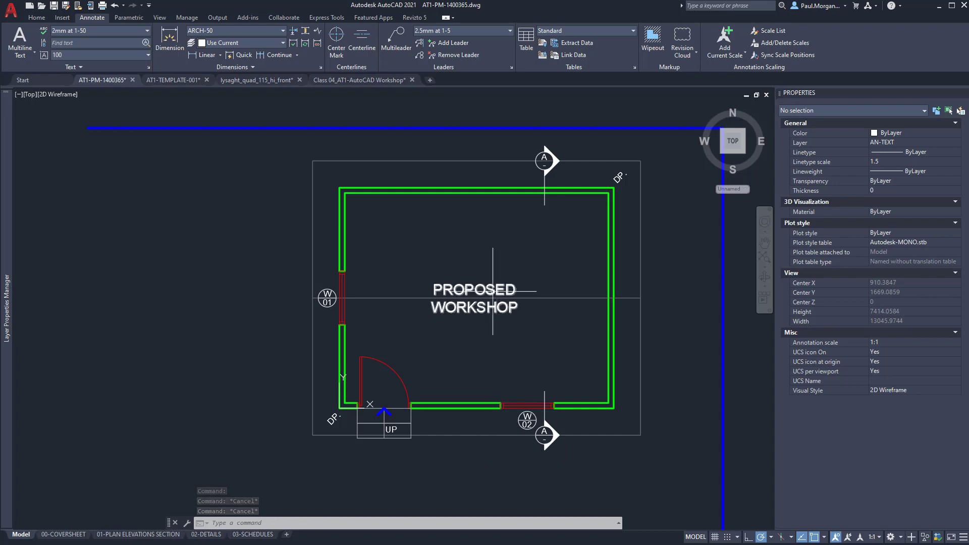
# Switch to the reference drawing set in Revu, examine the floor plan's tags, section markers and dimension strings, and return to AutoCAD.
pyautogui.press('Escape')
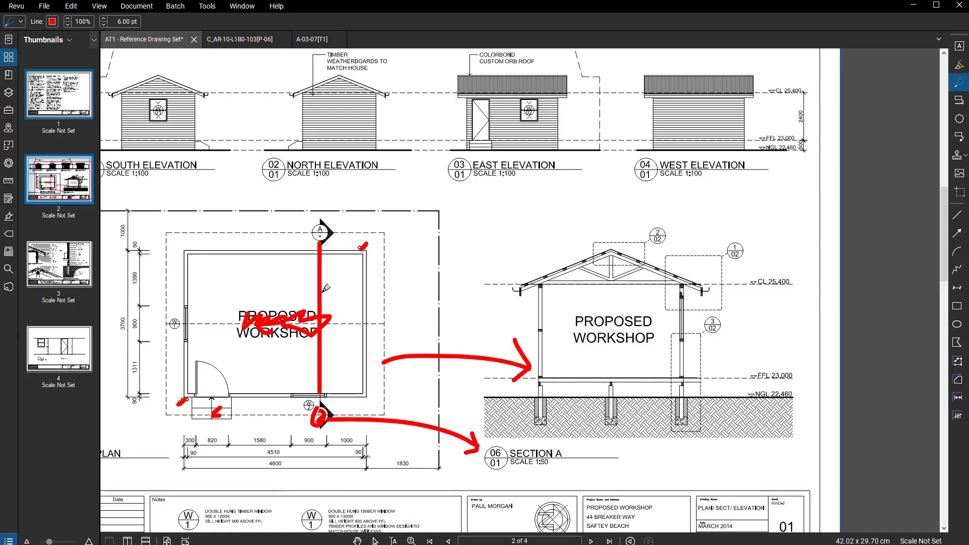
pyautogui.scroll(3, 307, 402)
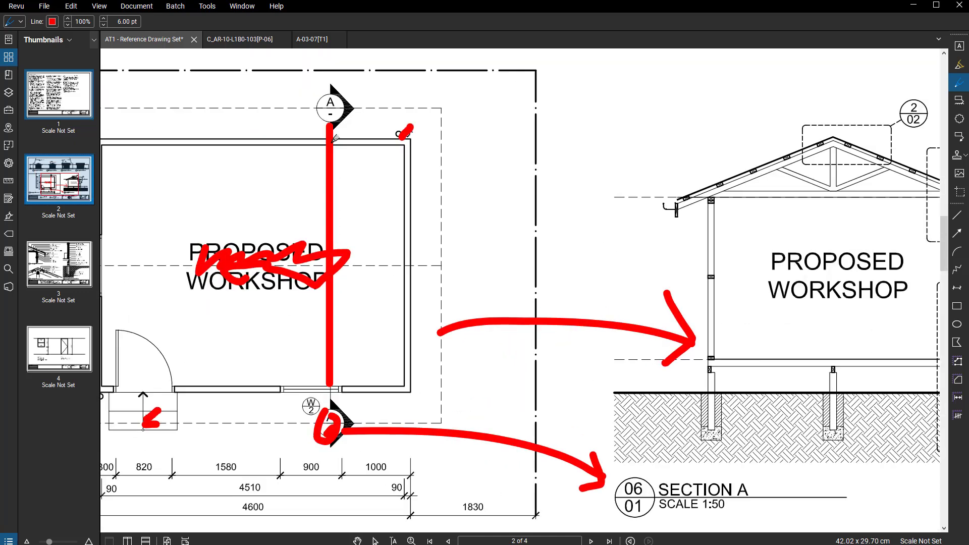
pyautogui.scroll(3, 335, 116)
pyautogui.scroll(-2, 333, 108)
pyautogui.moveTo(274, 218); pyautogui.dragTo(567, 46, button='middle')
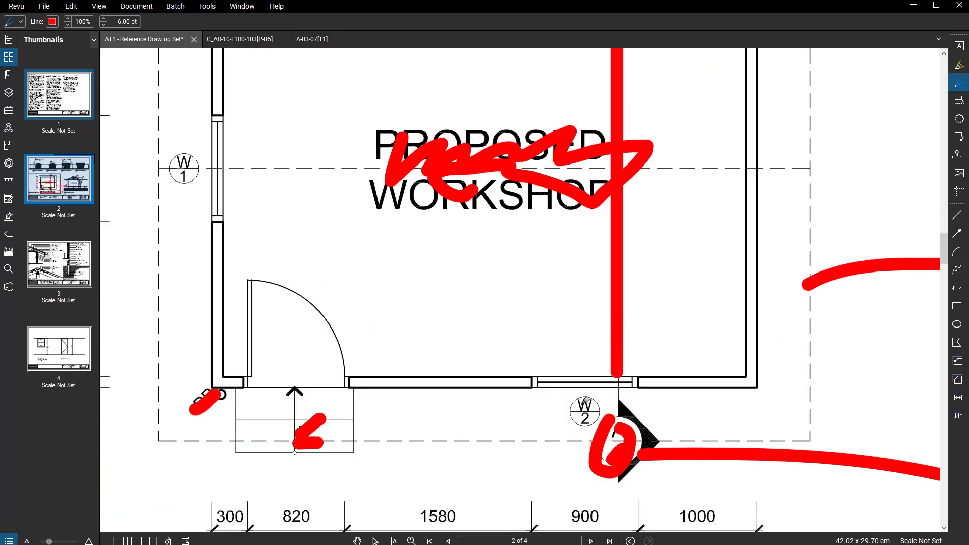
pyautogui.scroll(-3, 586, 396)
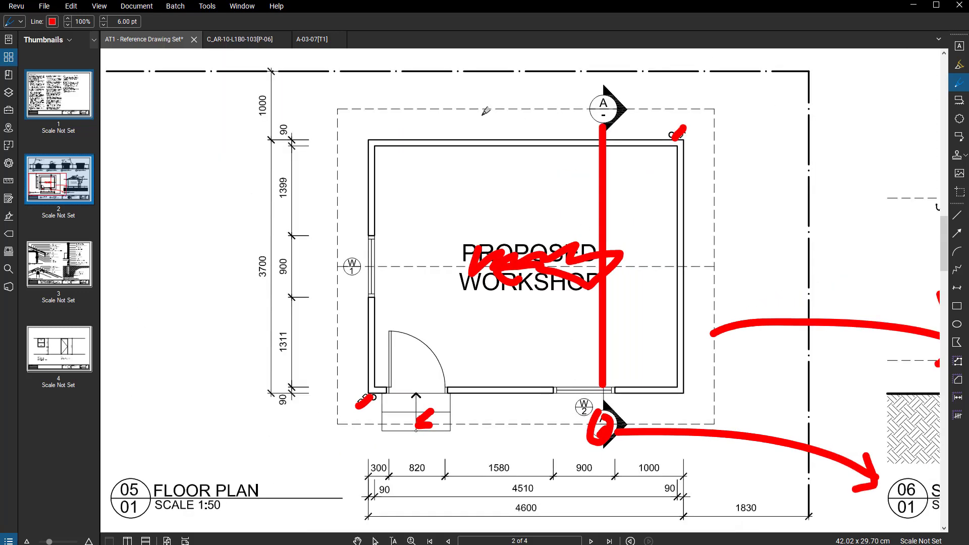
pyautogui.click(917, 9)
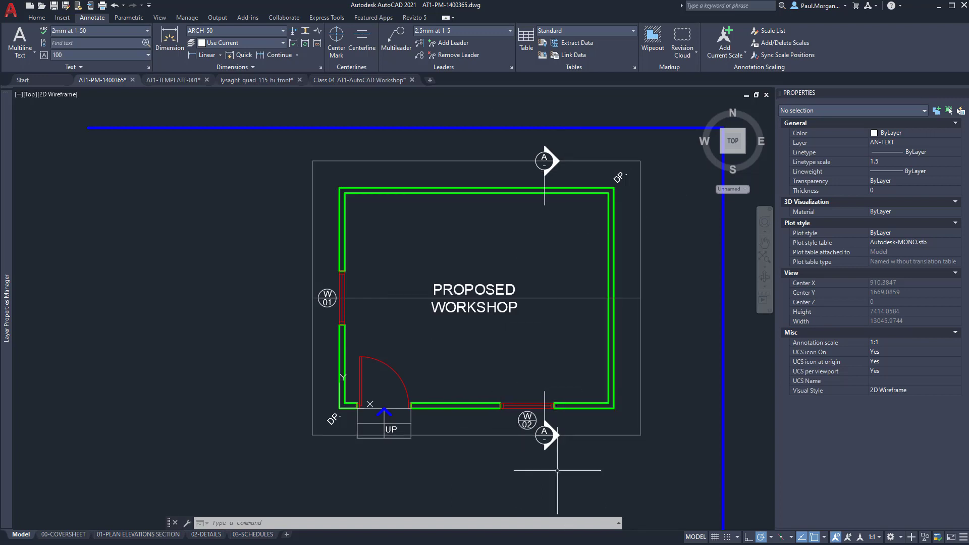
# Make AN-DIMENSIONS the current layer.
pyautogui.moveTo(504, 393); pyautogui.dragTo(442, 369, button='middle')
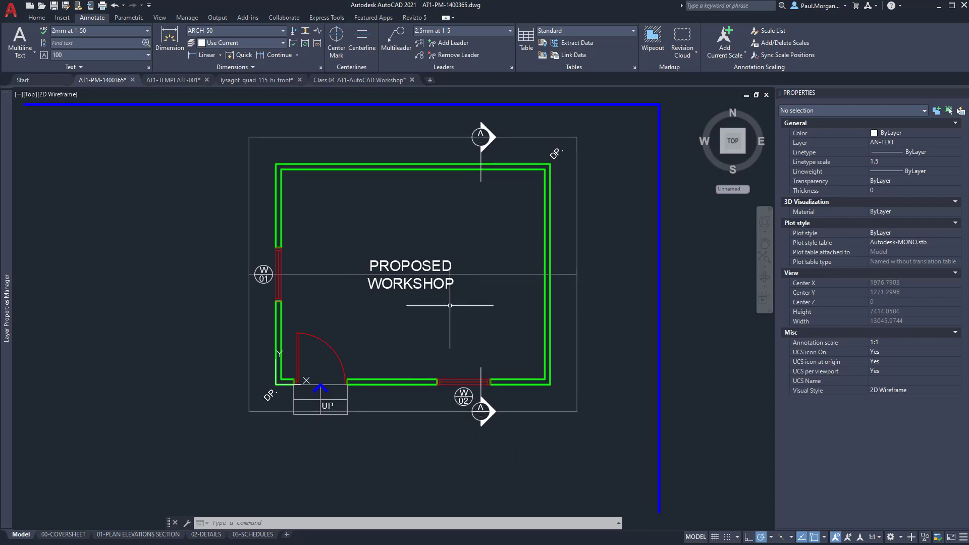
pyautogui.moveTo(429, 309)
pyautogui.mouseDown(button='middle')
pyautogui.moveTo(447, 305)
pyautogui.moveTo(441, 320)
pyautogui.mouseUp(button='middle')
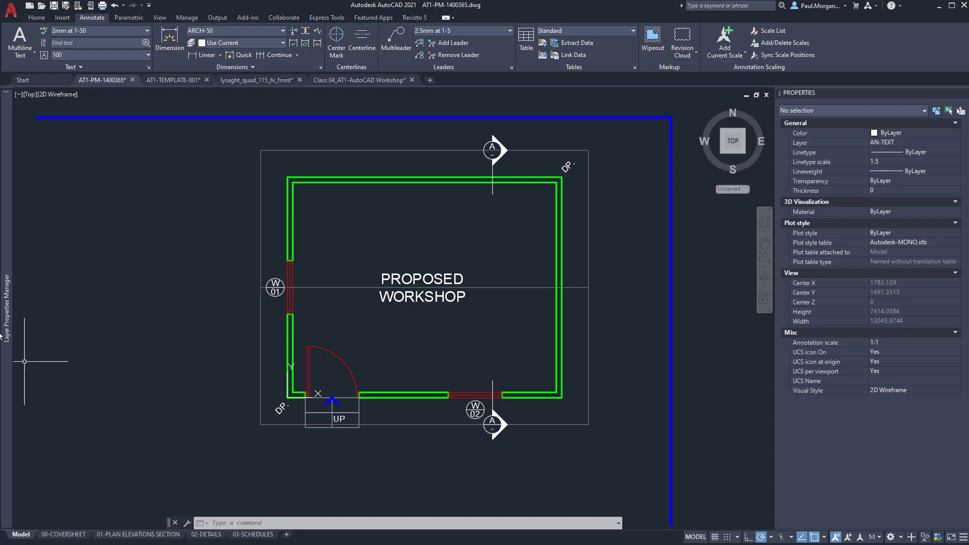
pyautogui.moveTo(7, 328)
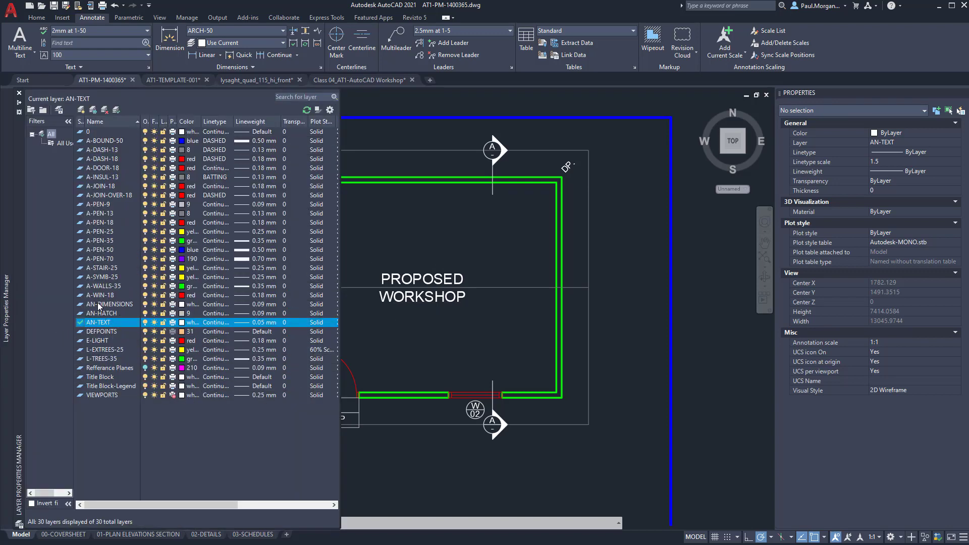
pyautogui.click(99, 304)
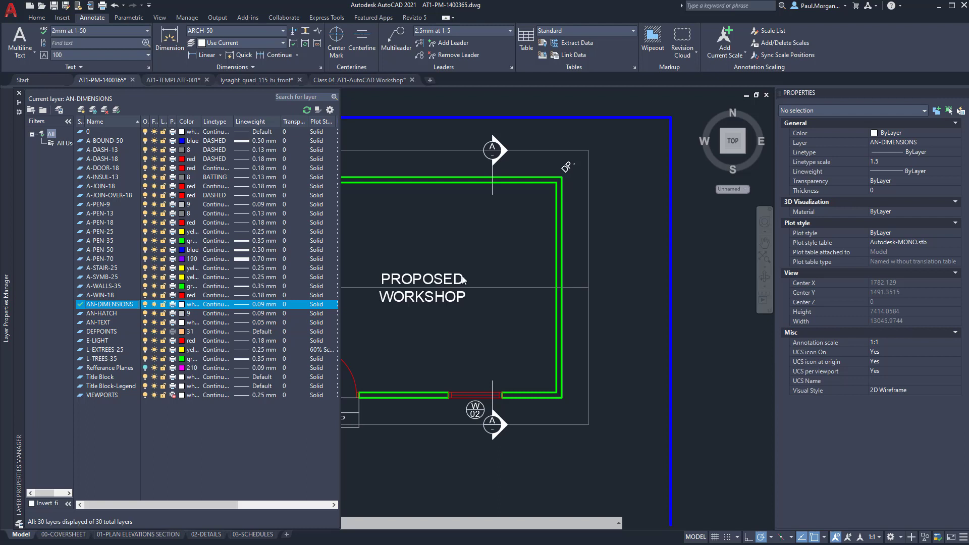
pyautogui.click(460, 230)
pyautogui.moveTo(418, 243); pyautogui.dragTo(429, 216, button='middle')
pyautogui.press('Escape')
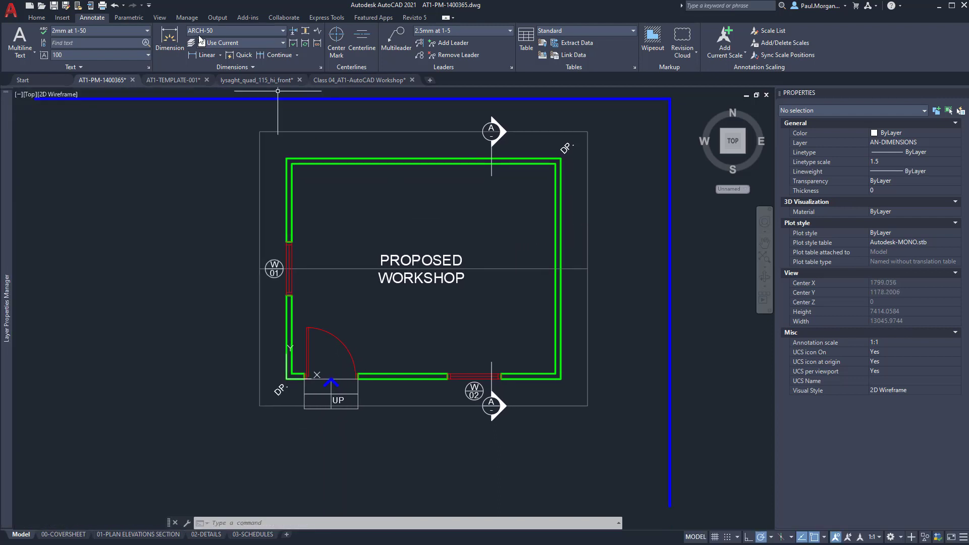
# Look through the available dimension styles, including ARCH-50 and FOR 1-50.
pyautogui.click(36, 18)
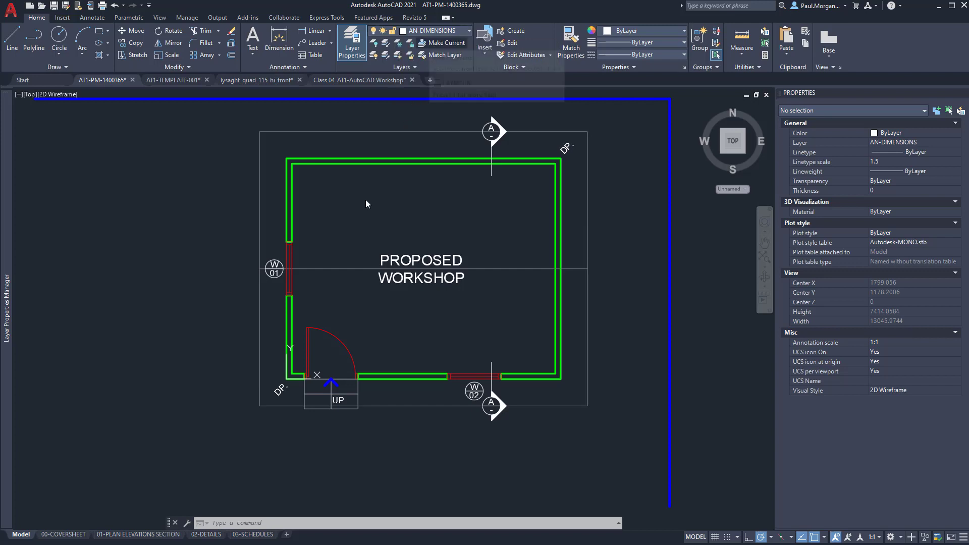
pyautogui.click(88, 18)
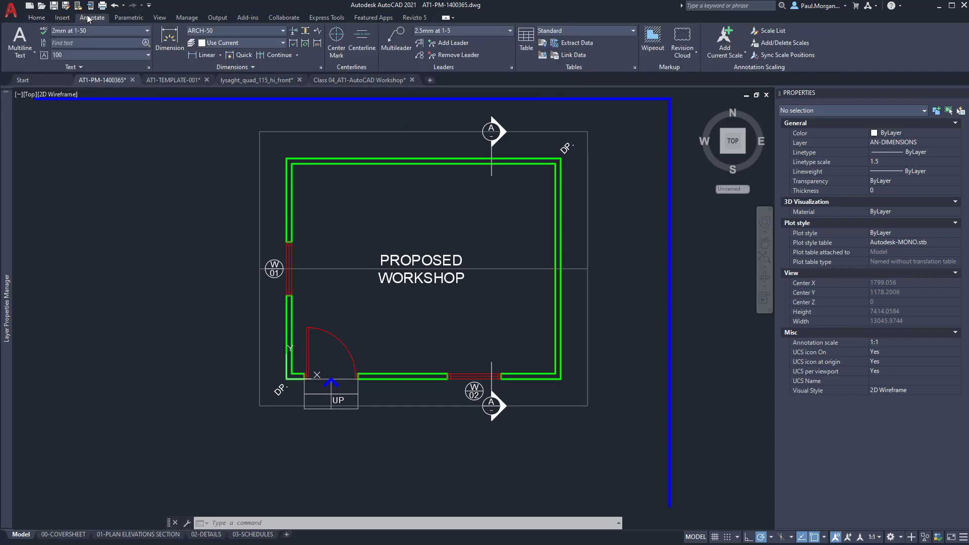
pyautogui.click(224, 32)
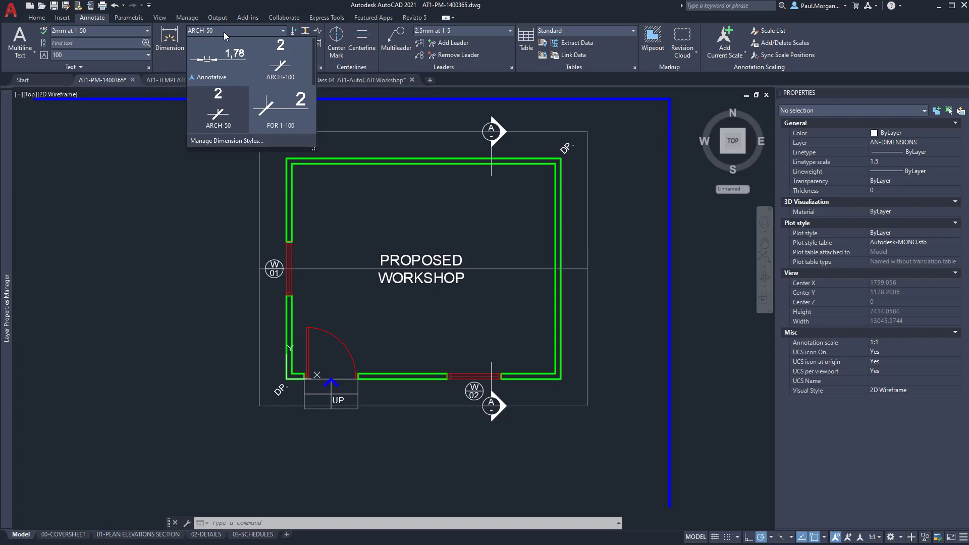
pyautogui.scroll(-1, 214, 83)
pyautogui.scroll(-1, 213, 82)
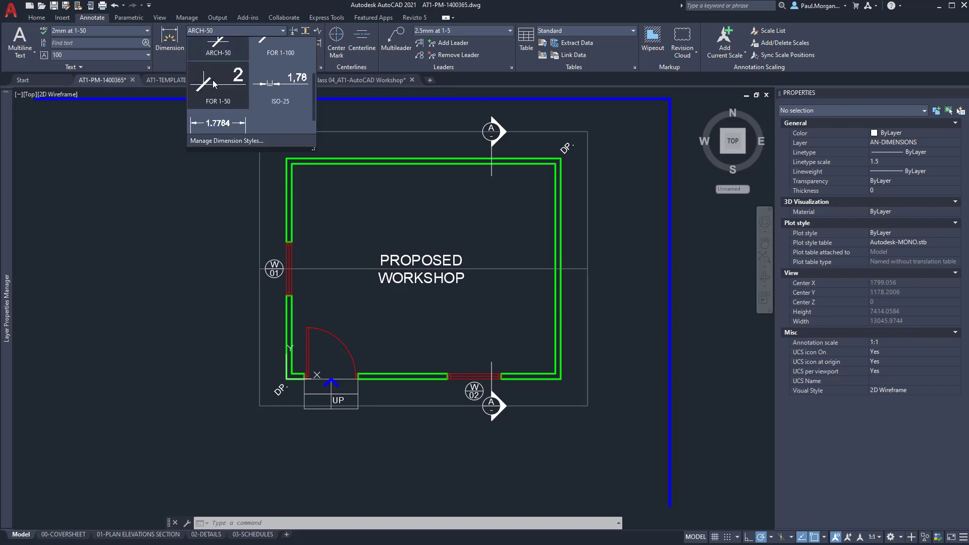
pyautogui.click(214, 234)
pyautogui.click(217, 91)
pyautogui.click(169, 195)
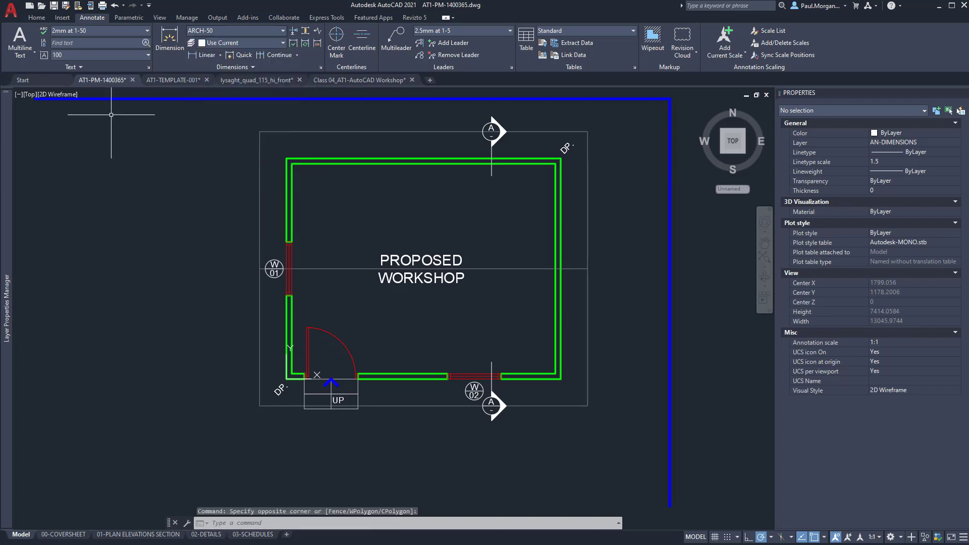
# Dimension the overall outer length of the plan's left wall, placing the dimension line outside the roof outline.
pyautogui.click(168, 36)
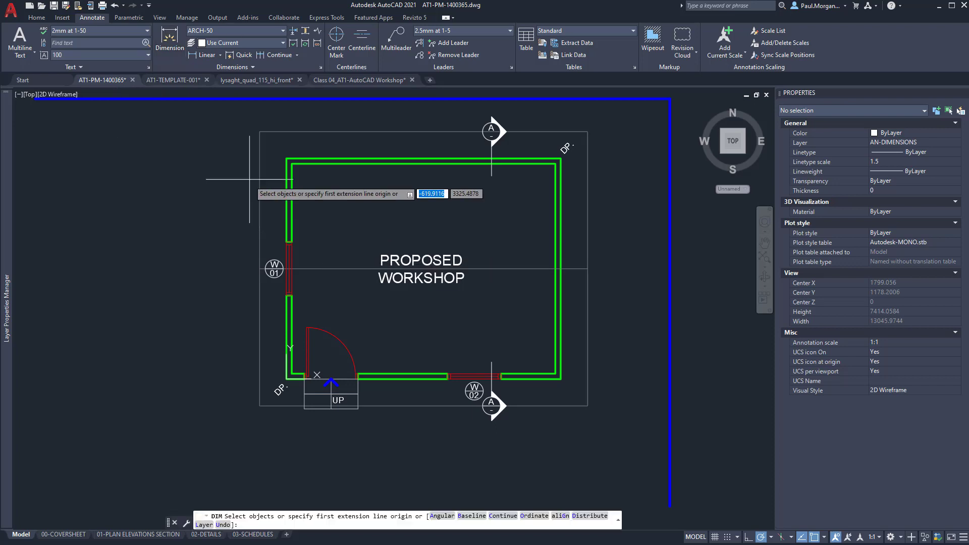
pyautogui.click(286, 158)
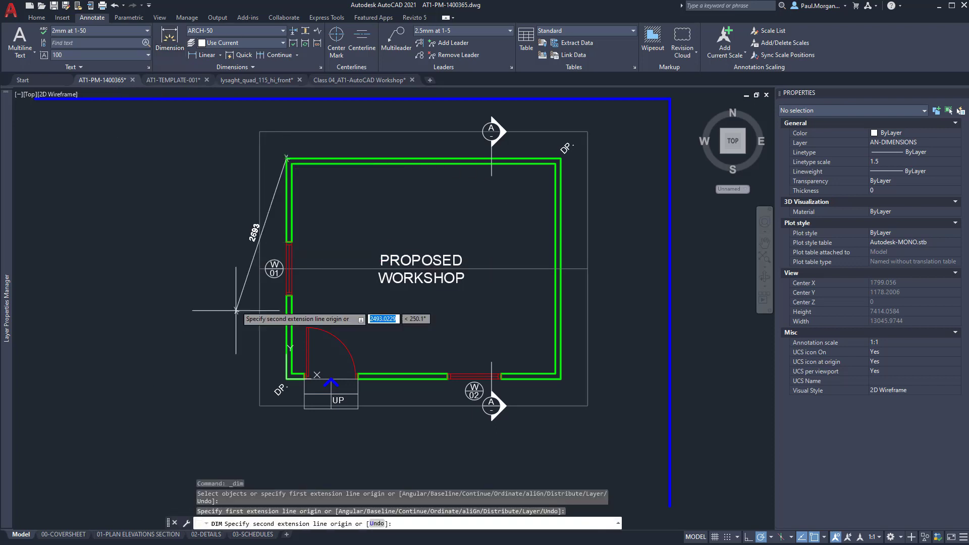
pyautogui.click(286, 378)
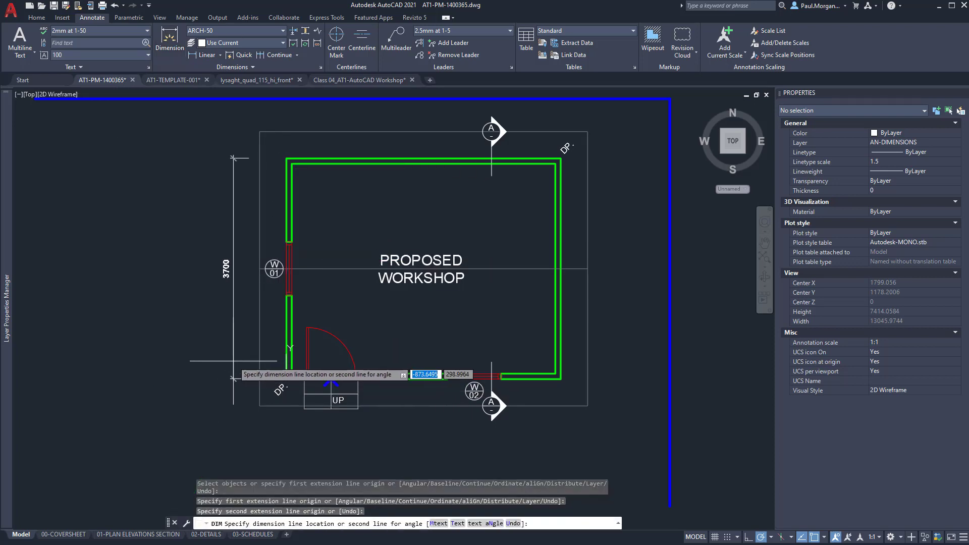
pyautogui.scroll(3, 224, 362)
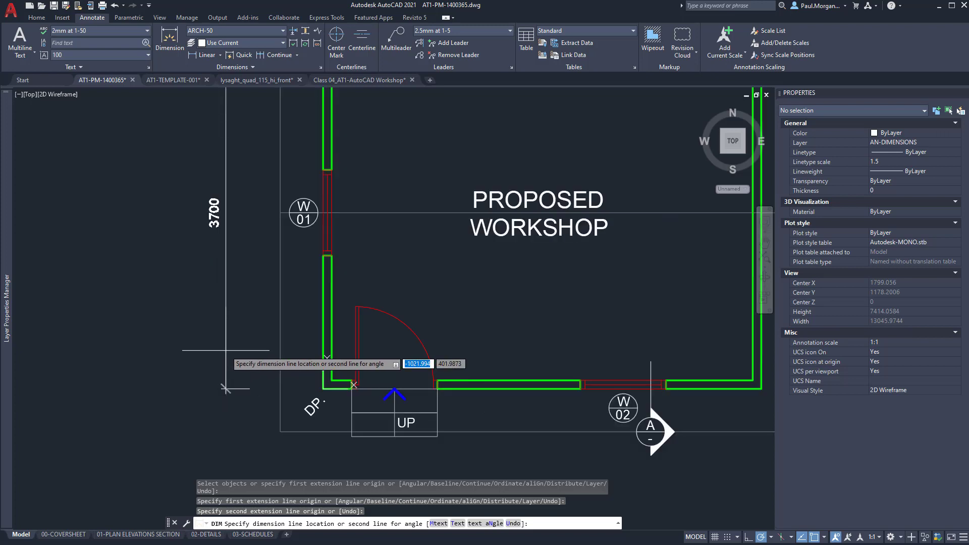
pyautogui.scroll(-2, 242, 420)
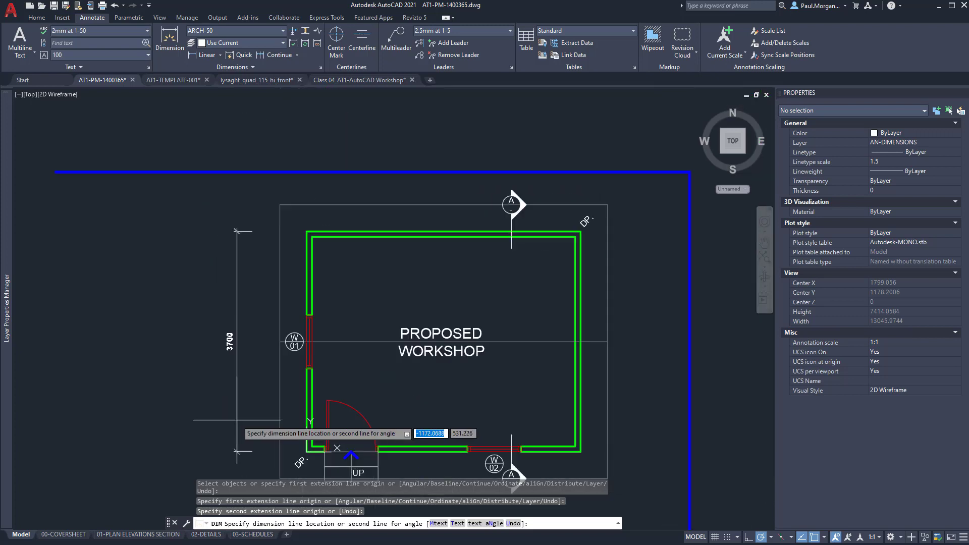
pyautogui.click(236, 420)
# Dimension the width of the door opening, placing the dimension line below the entry steps.
pyautogui.moveTo(243, 401); pyautogui.dragTo(241, 346, button='middle')
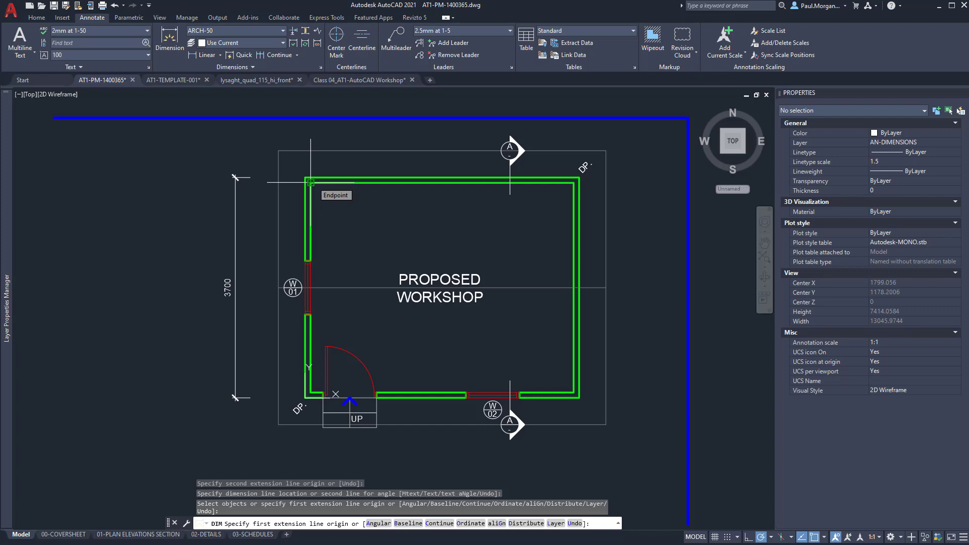
pyautogui.scroll(4, 333, 416)
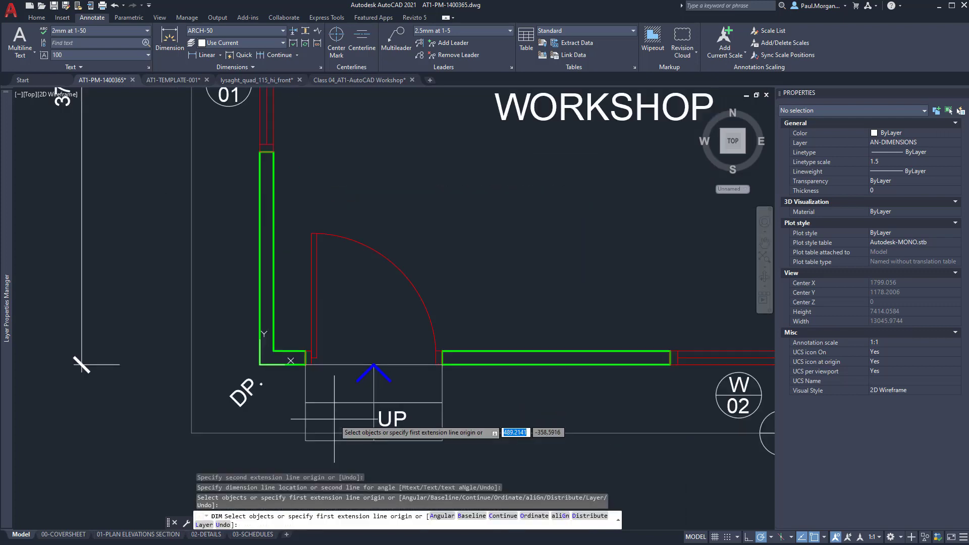
pyautogui.click(305, 364)
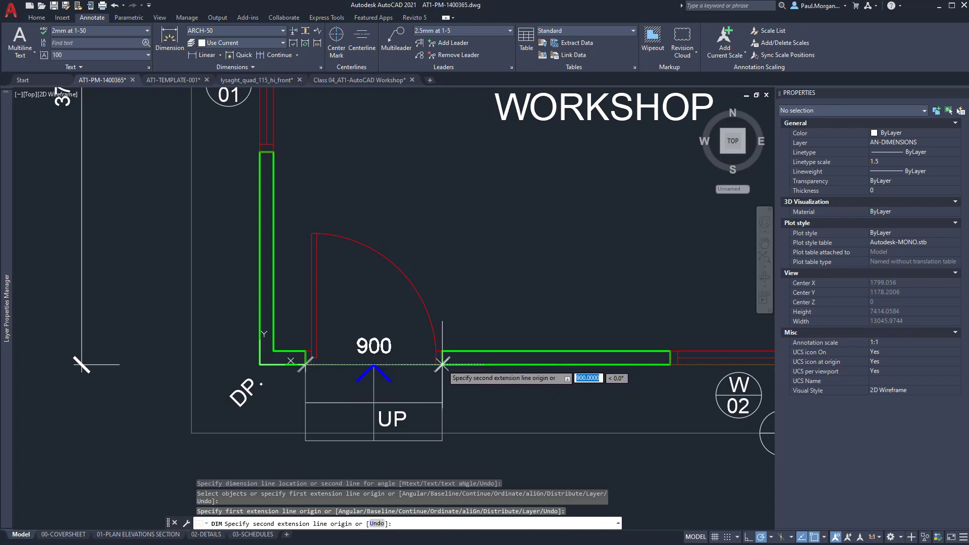
pyautogui.click(442, 363)
pyautogui.scroll(-4, 446, 388)
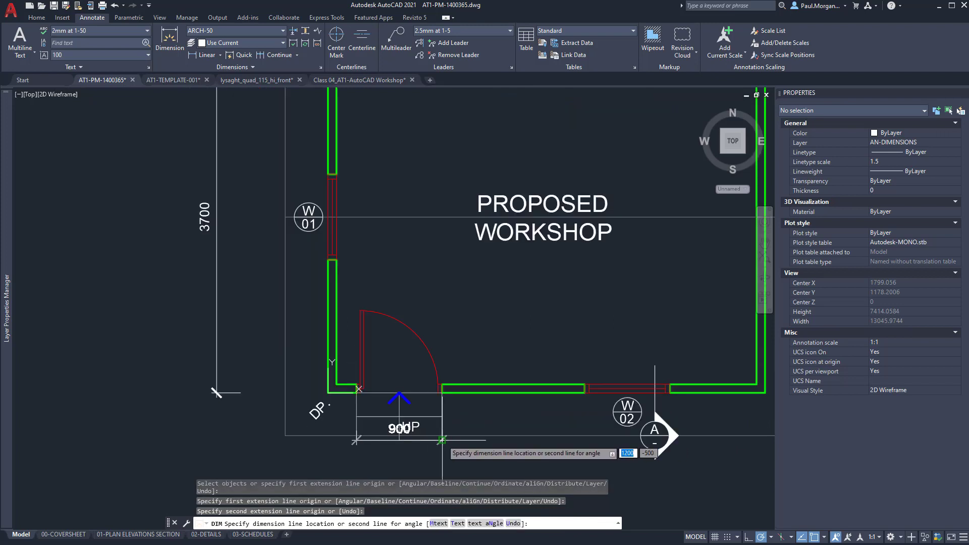
pyautogui.click(450, 394)
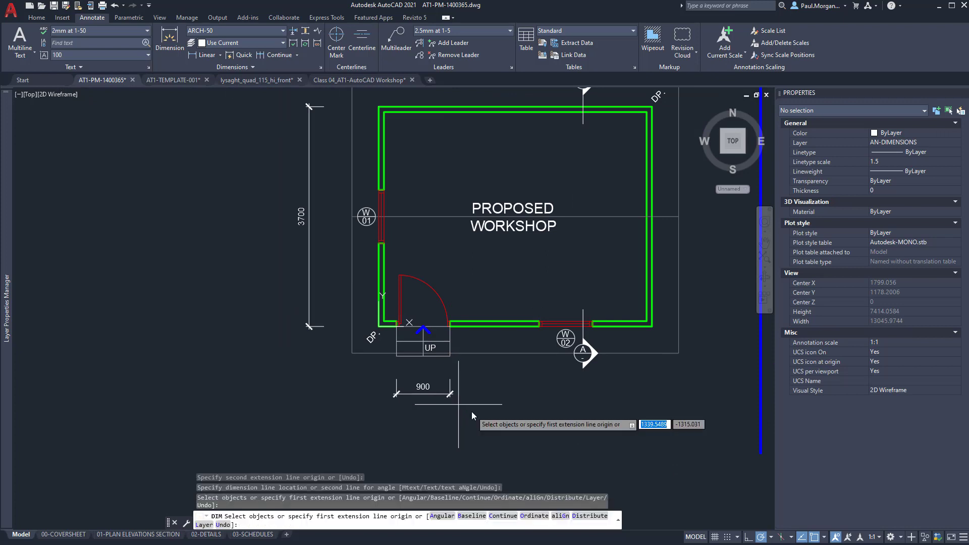
pyautogui.scroll(3, 471, 411)
pyautogui.moveTo(468, 363); pyautogui.dragTo(381, 372, button='middle')
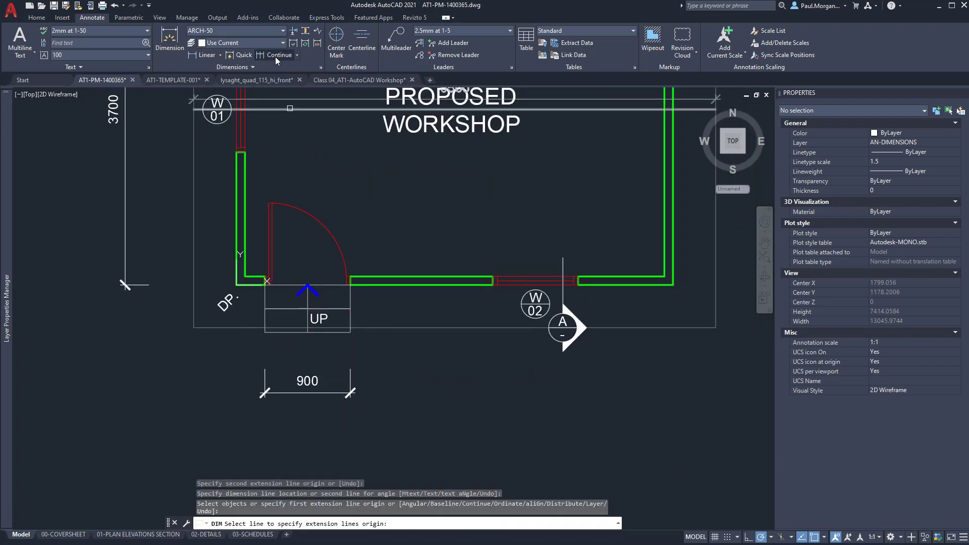
pyautogui.press('Escape')
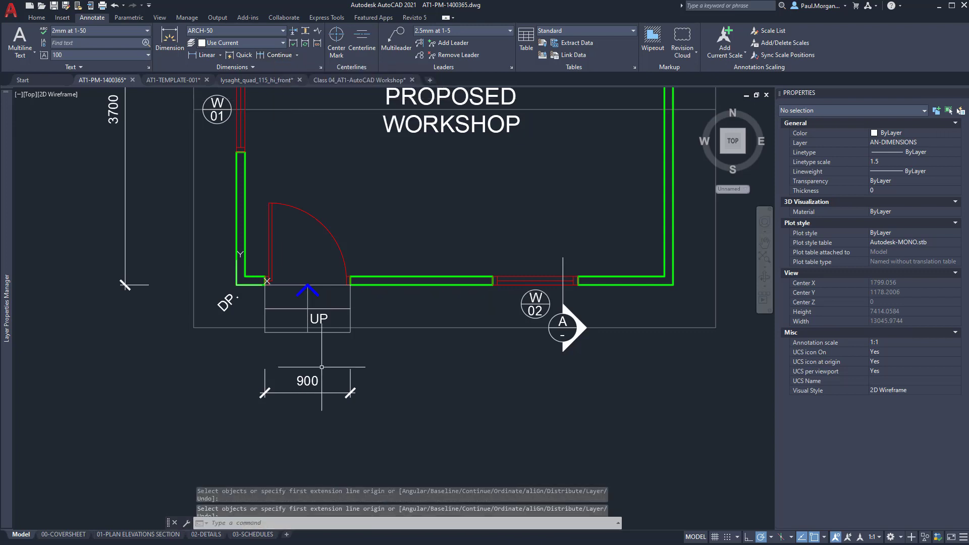
# Erase the door opening dimension below the entry steps.
pyautogui.click(305, 380)
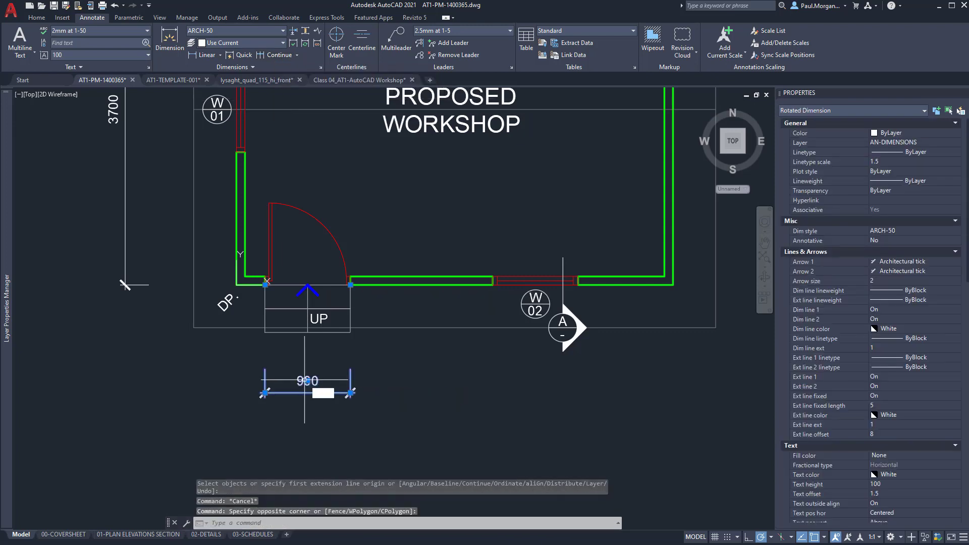
pyautogui.write('E')
pyautogui.press('Return')
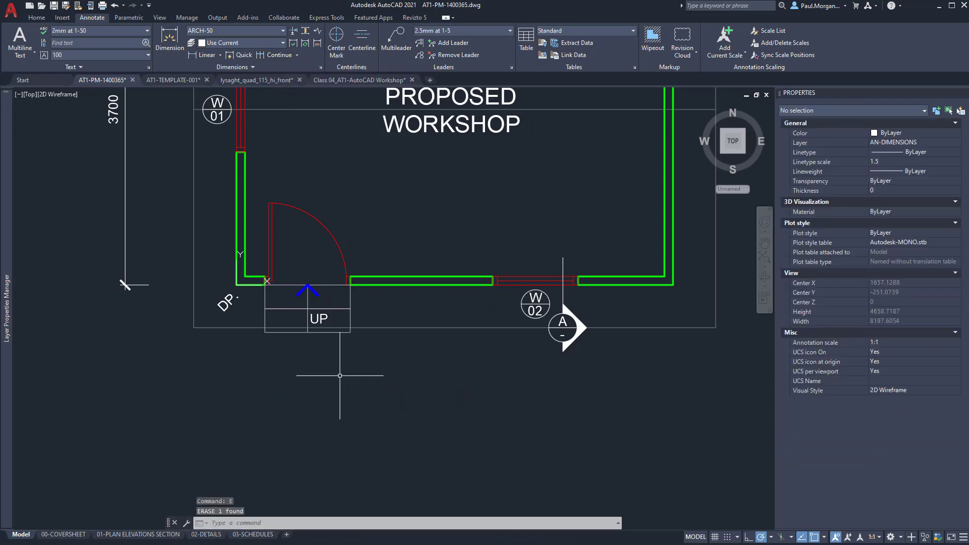
# Switch to the reference drawing set in Revu, mark the three dimension strings below the floor plan with red arrows, and return to AutoCAD.
pyautogui.hotkey('alt', 'Tab')
pyautogui.moveTo(503, 328); pyautogui.dragTo(449, 159, button='middle')
pyautogui.scroll(1, 441, 311)
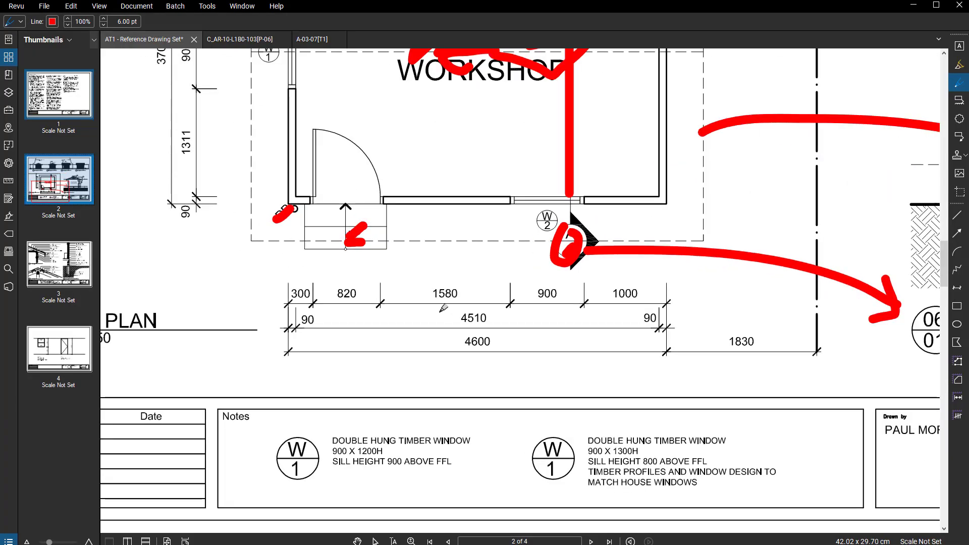
pyautogui.scroll(1, 413, 310)
pyautogui.moveTo(378, 309); pyautogui.dragTo(379, 339, button='middle')
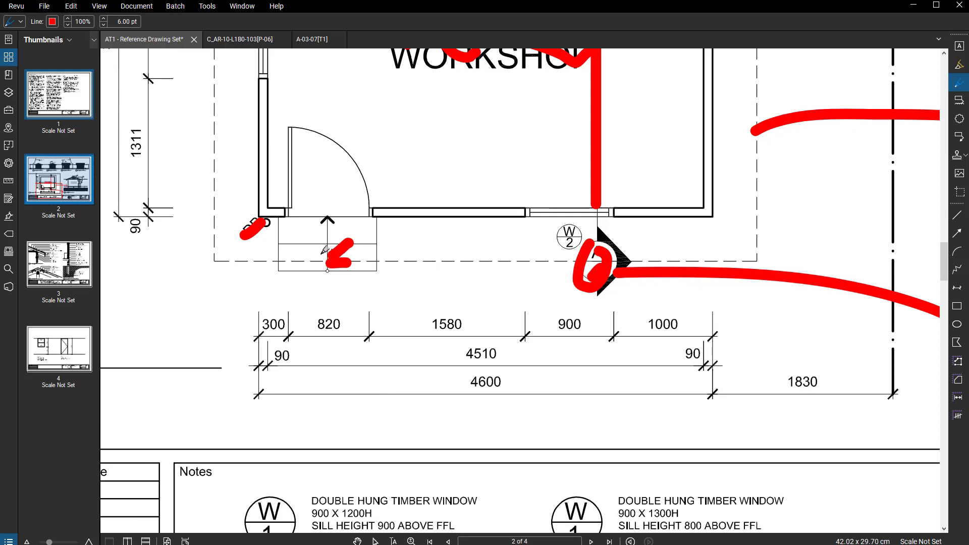
pyautogui.moveTo(322, 254); pyautogui.dragTo(323, 259, button='middle')
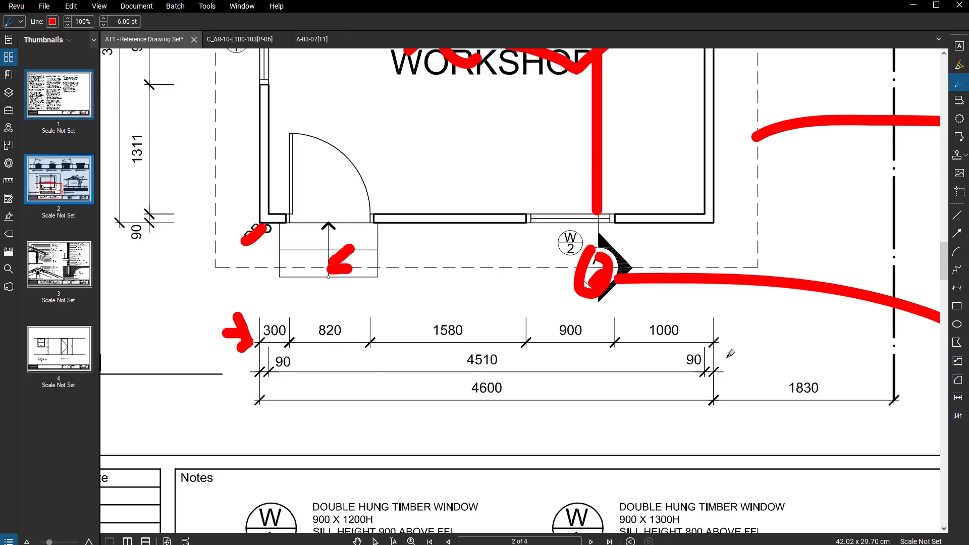
pyautogui.moveTo(727, 358); pyautogui.dragTo(781, 357)
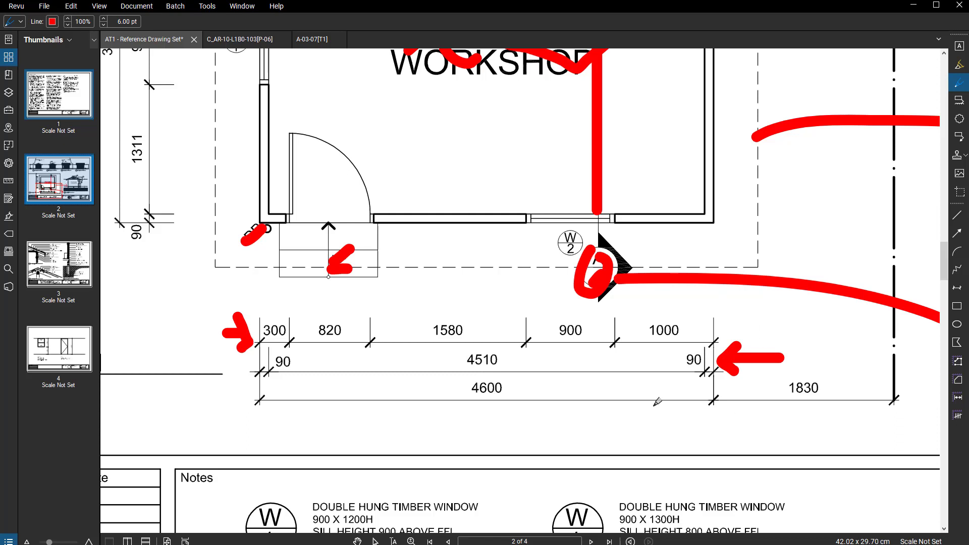
pyautogui.moveTo(201, 396); pyautogui.dragTo(244, 395)
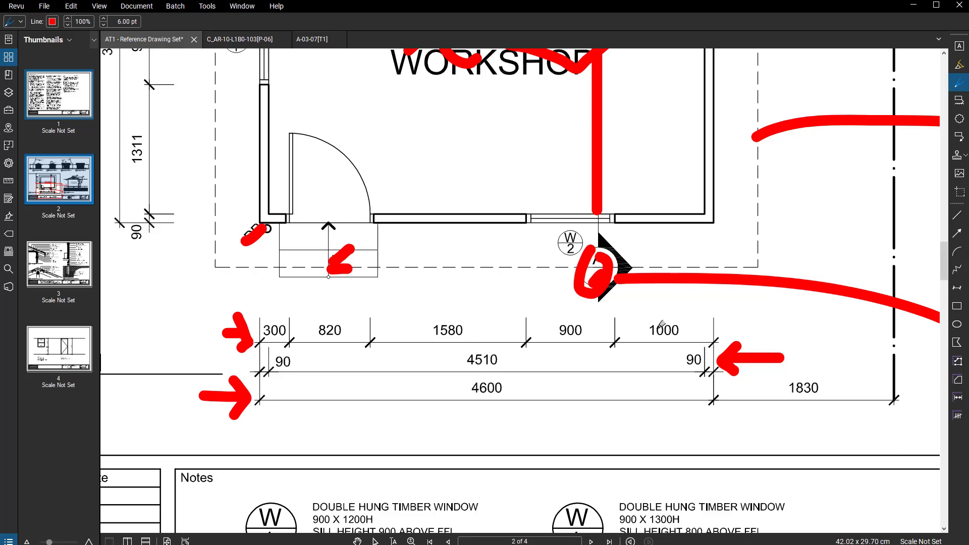
pyautogui.click(915, 6)
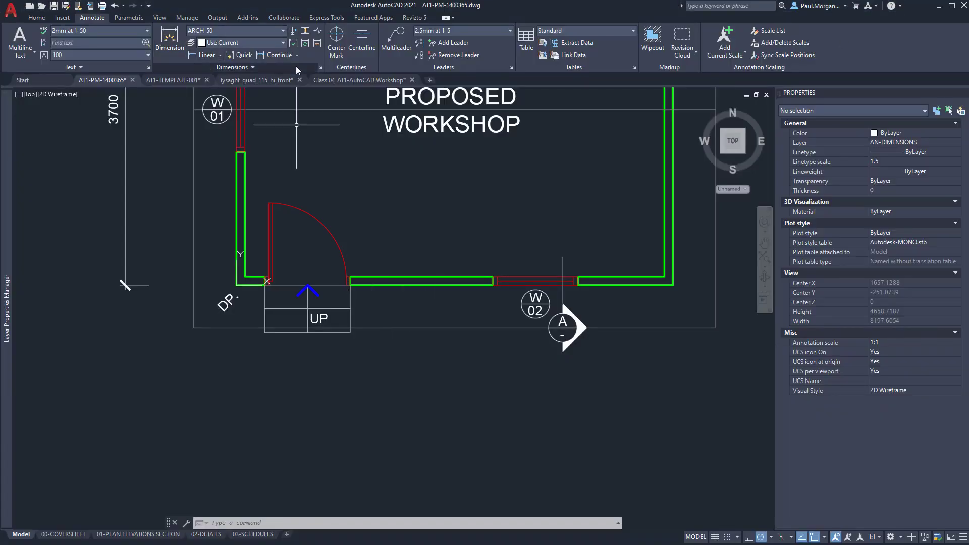
# Dimension the bottom wall from its outer left corner to the near side of the door opening, placing the line below the entry steps.
pyautogui.click(283, 55)
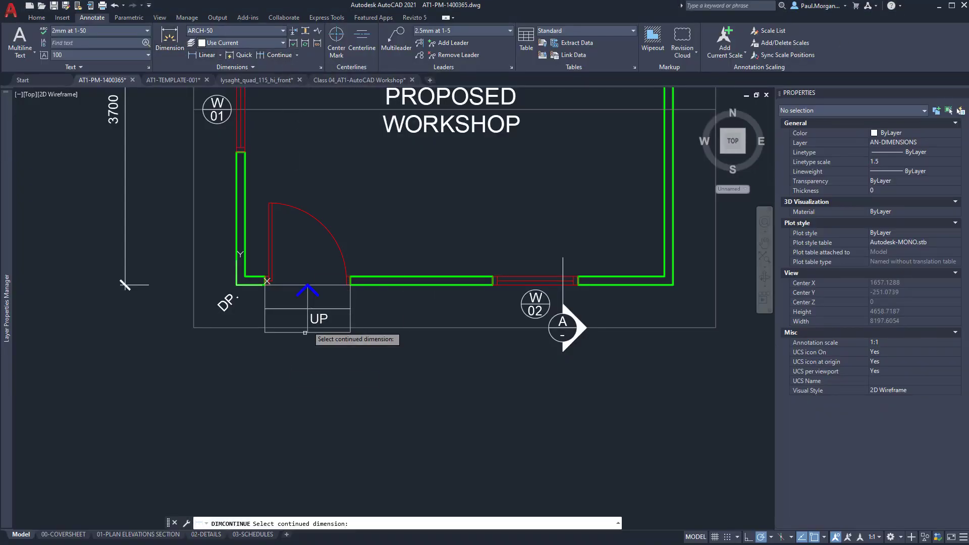
pyautogui.press('Escape')
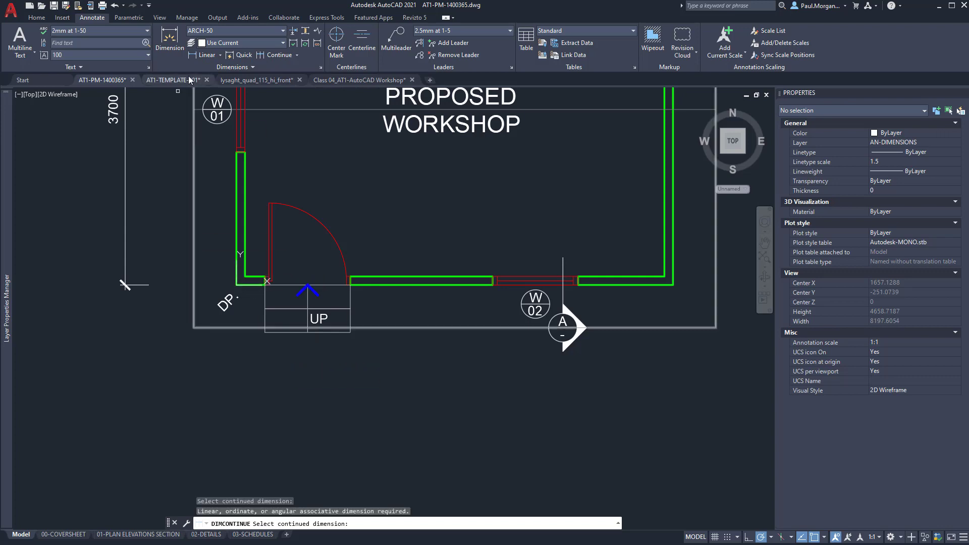
pyautogui.click(169, 41)
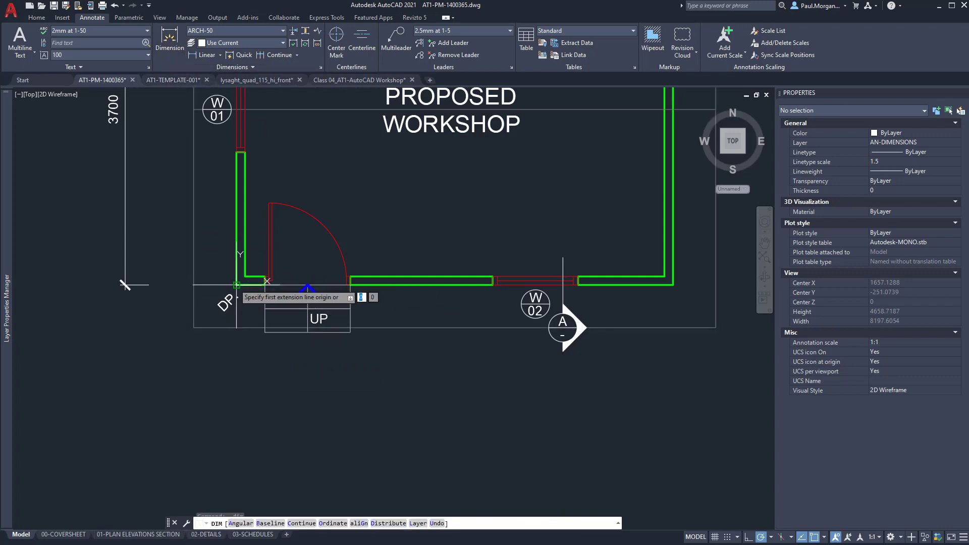
pyautogui.click(236, 284)
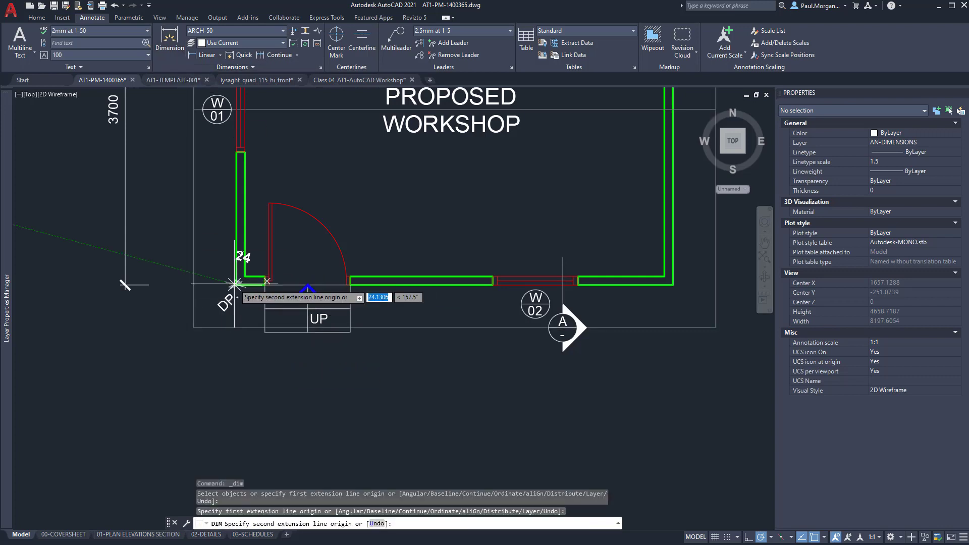
pyautogui.click(265, 284)
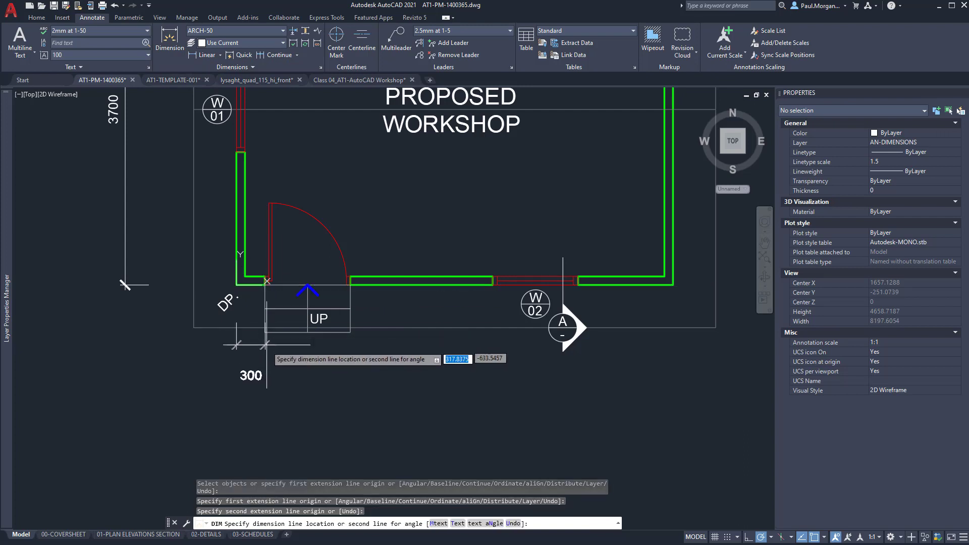
pyautogui.click(278, 377)
# Continue the dimension string along the bottom wall to the door's far side, both sides of window W02 and the outer right corner.
pyautogui.click(264, 57)
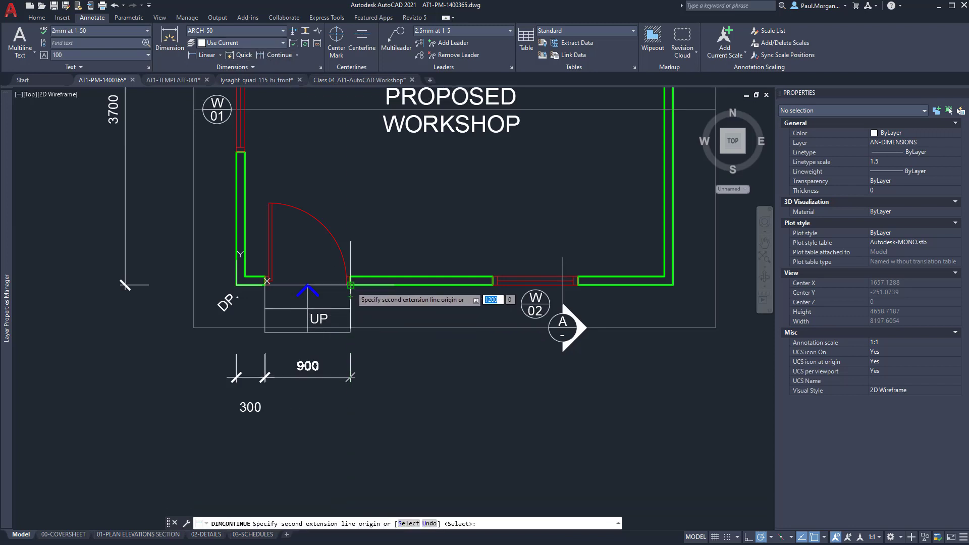
pyautogui.click(350, 285)
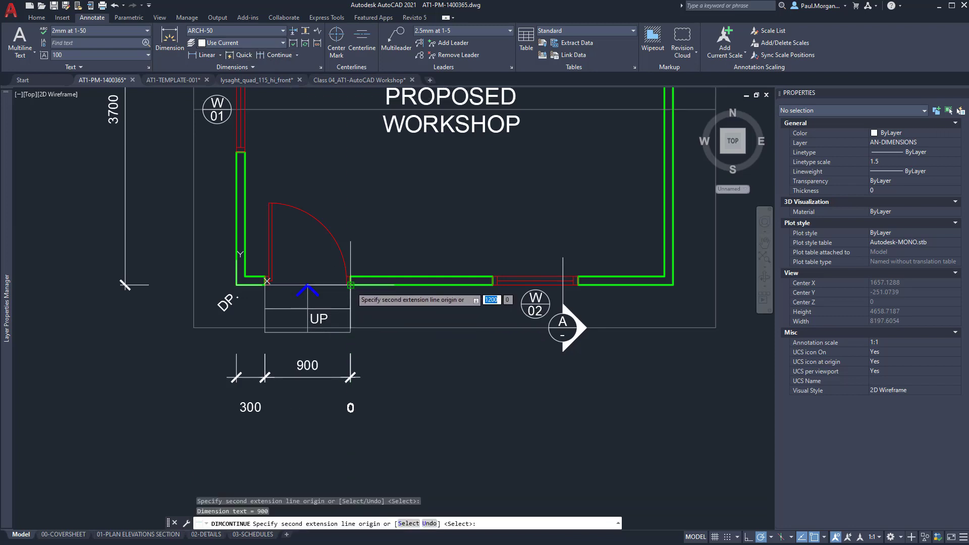
pyautogui.click(492, 285)
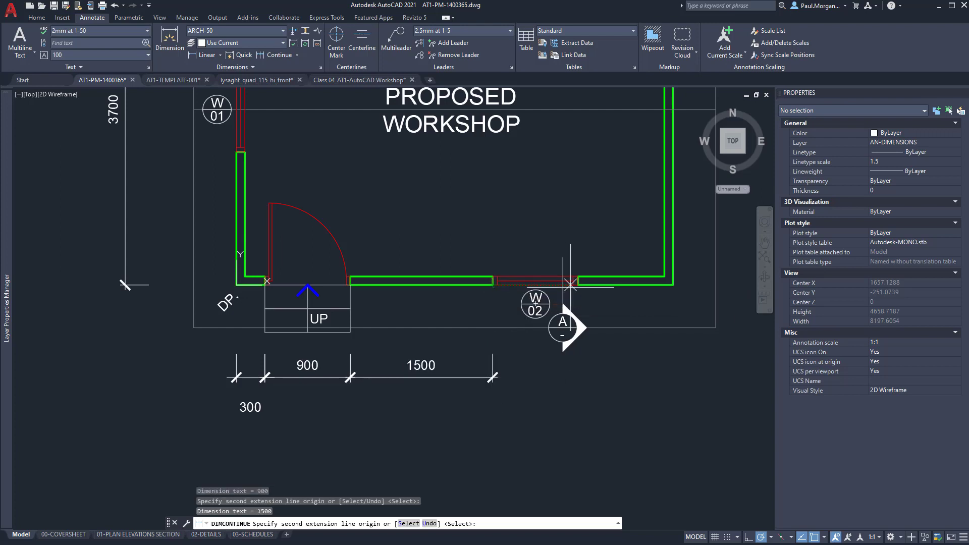
pyautogui.click(577, 284)
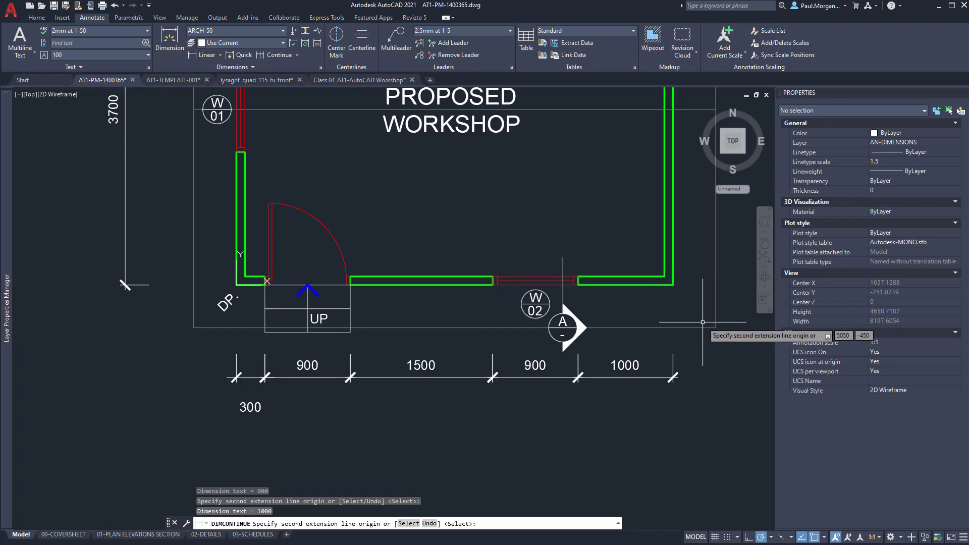
pyautogui.press('Escape')
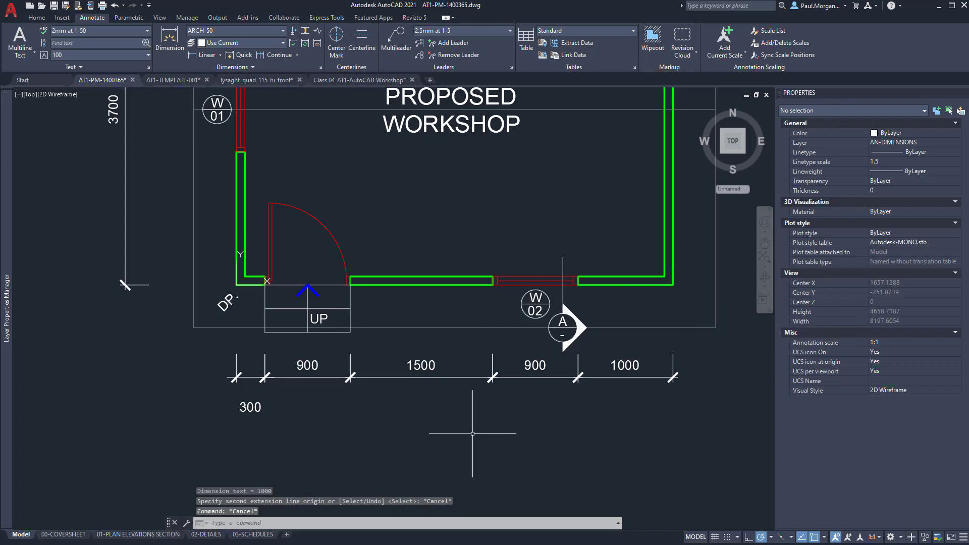
# Move the text of the 300 dimension up above its dimension line, level with the other values in the string.
pyautogui.scroll(-3, 394, 404)
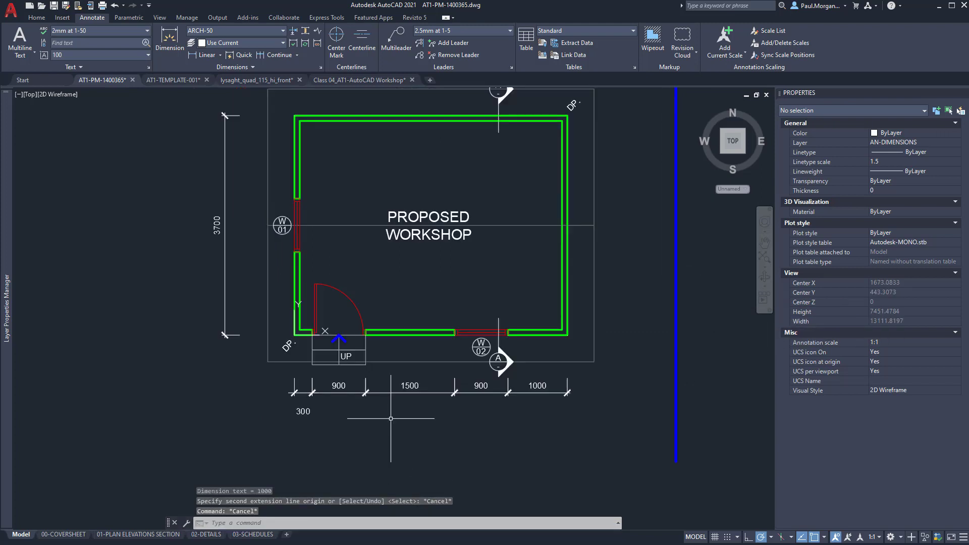
pyautogui.scroll(6, 313, 401)
pyautogui.scroll(-2, 249, 407)
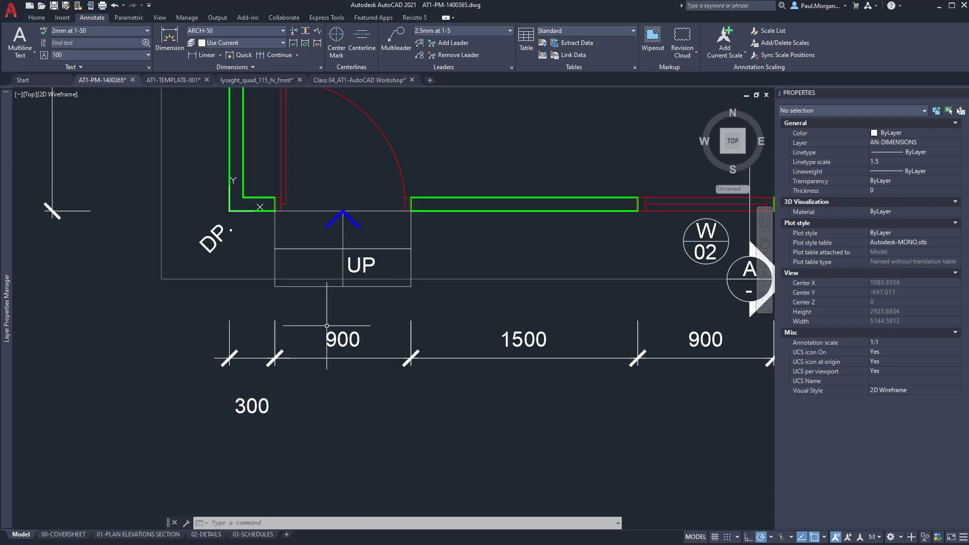
pyautogui.scroll(2, 218, 345)
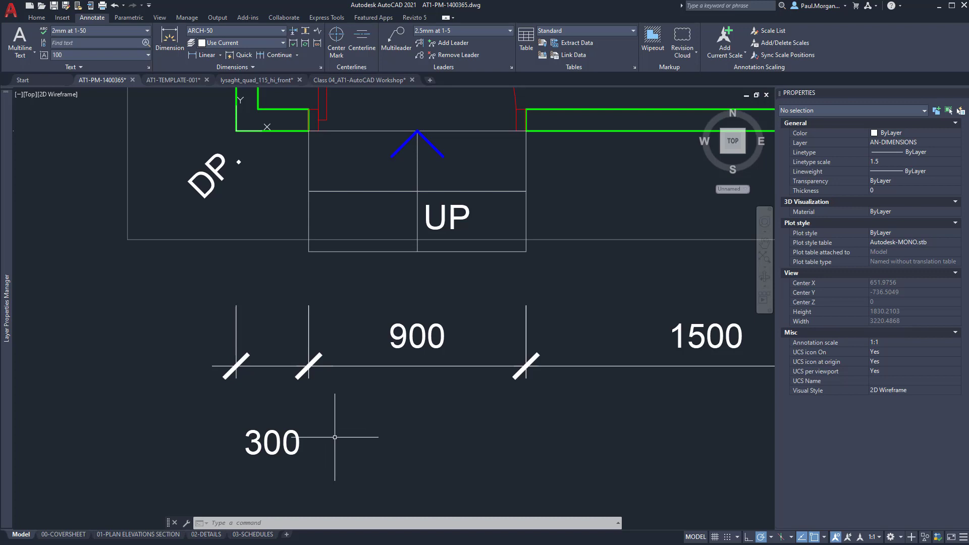
pyautogui.click(275, 445)
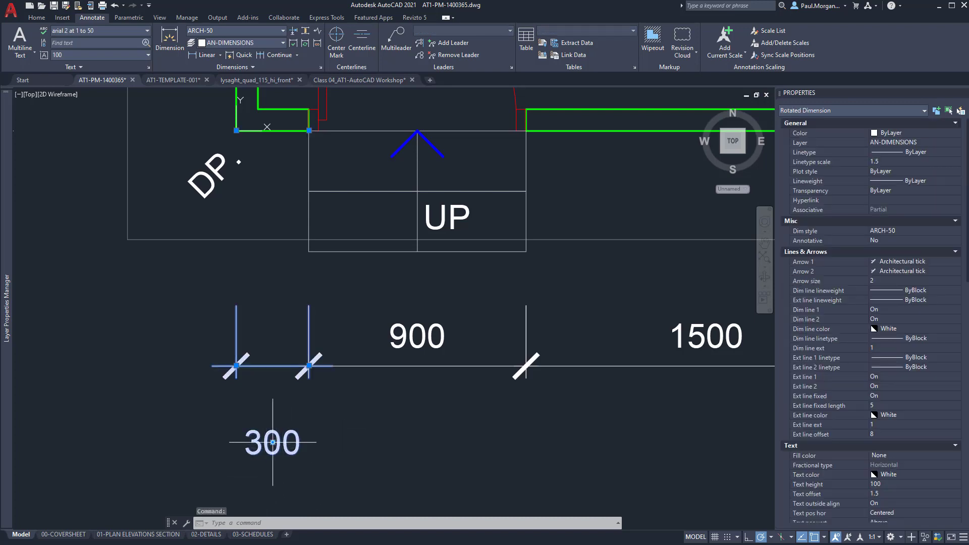
pyautogui.click(272, 442)
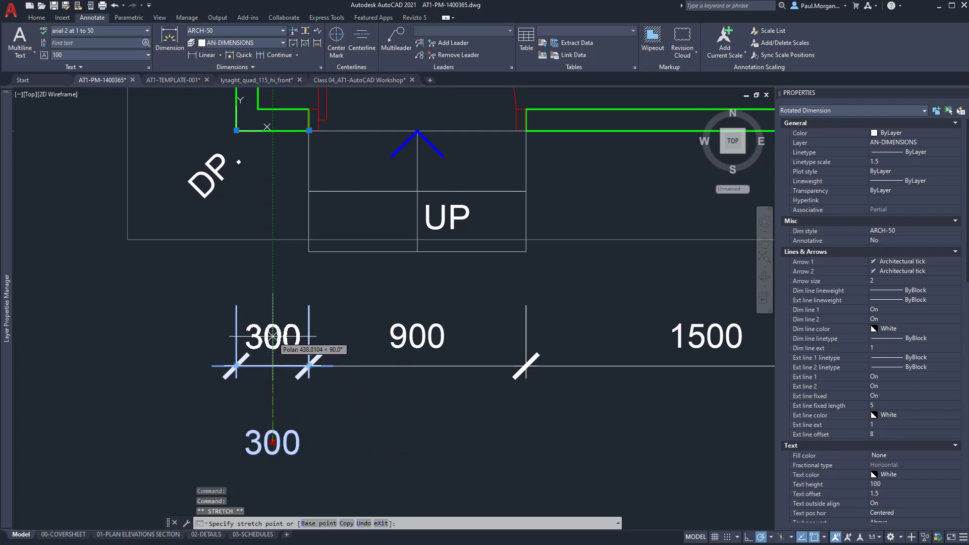
pyautogui.click(273, 335)
pyautogui.click(429, 406)
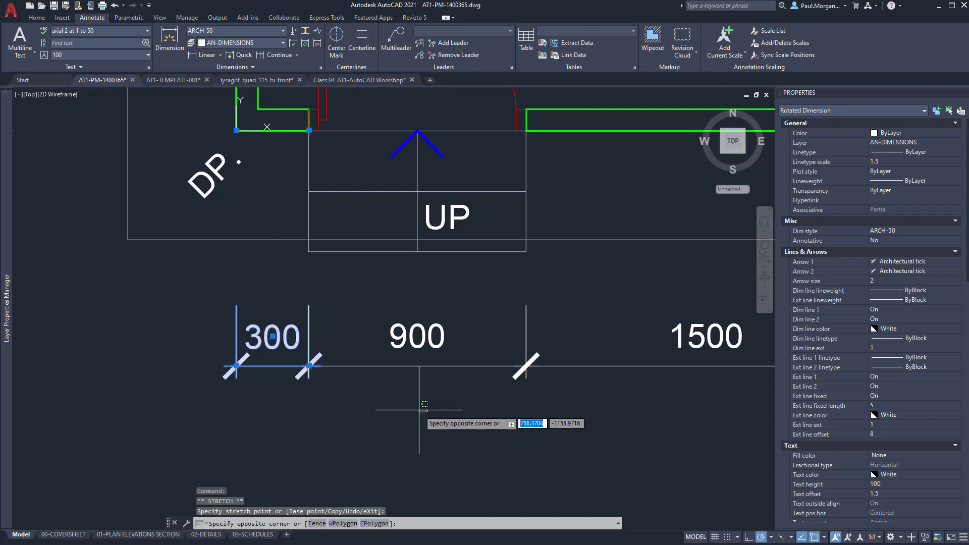
pyautogui.press('Escape')
pyautogui.press('Escape')
# Dimension the left wall's thickness at the outer bottom corner, placing the dimension line below the first dimension string.
pyautogui.scroll(-5, 368, 396)
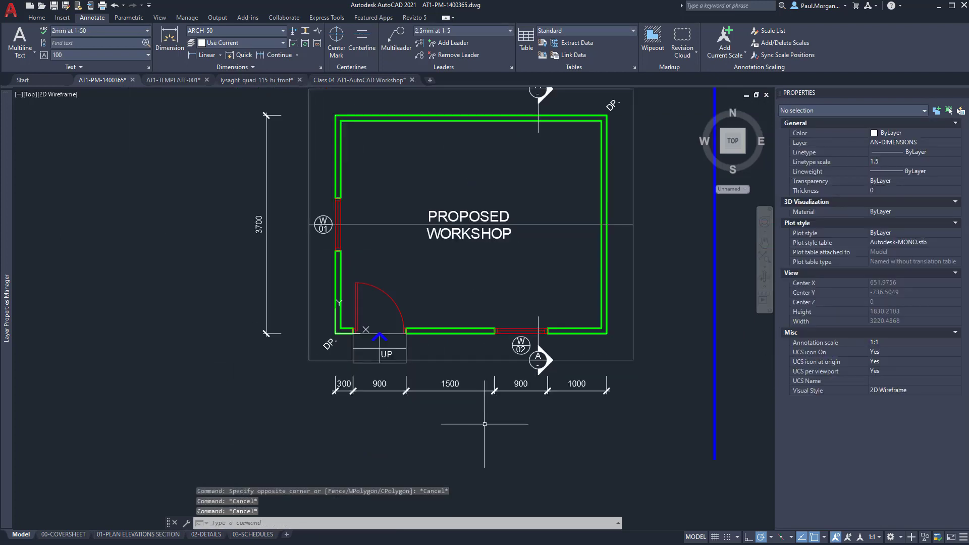
pyautogui.moveTo(463, 440); pyautogui.dragTo(385, 423, button='middle')
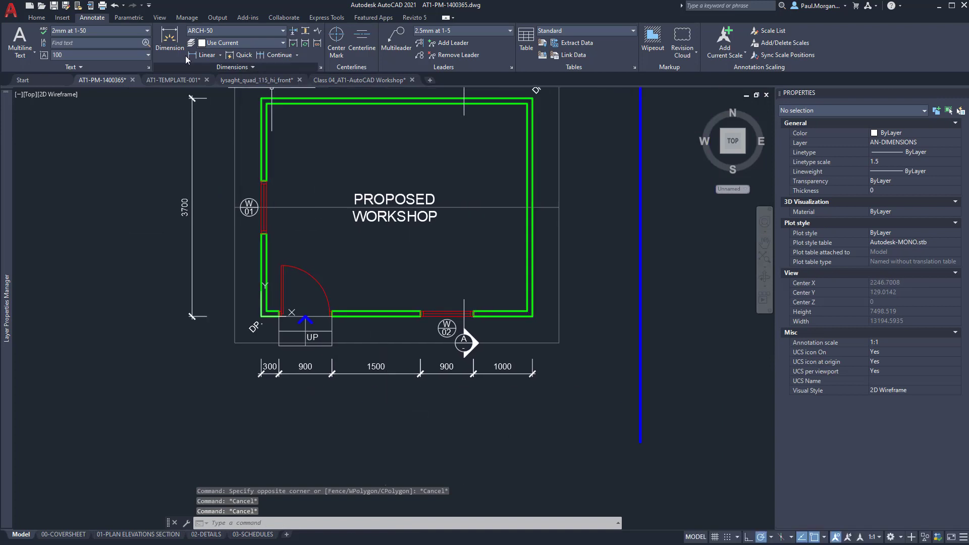
pyautogui.click(171, 44)
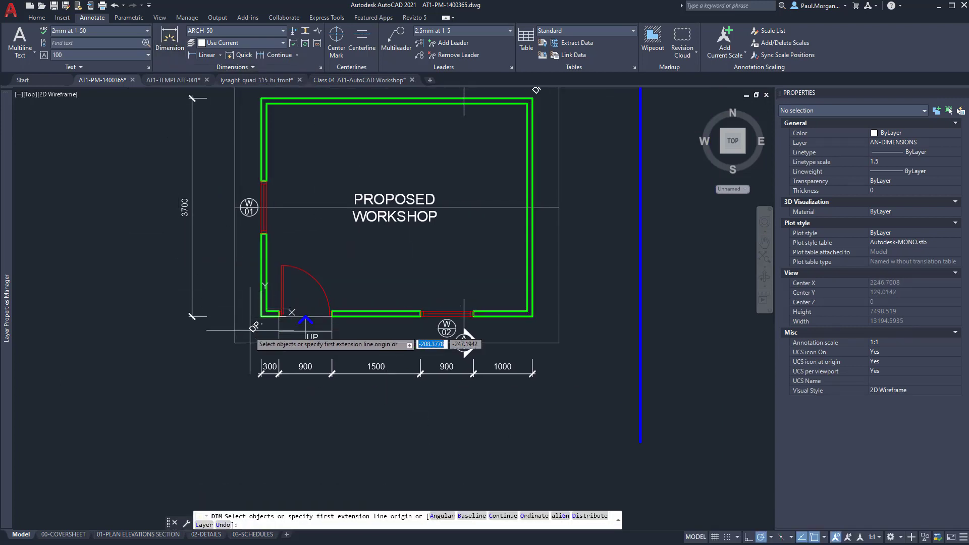
pyautogui.scroll(5, 269, 323)
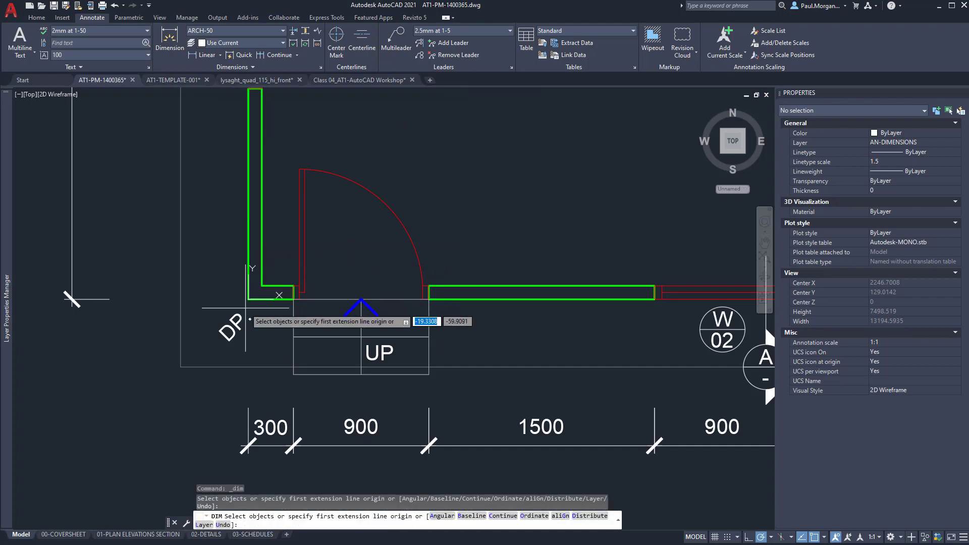
pyautogui.click(249, 299)
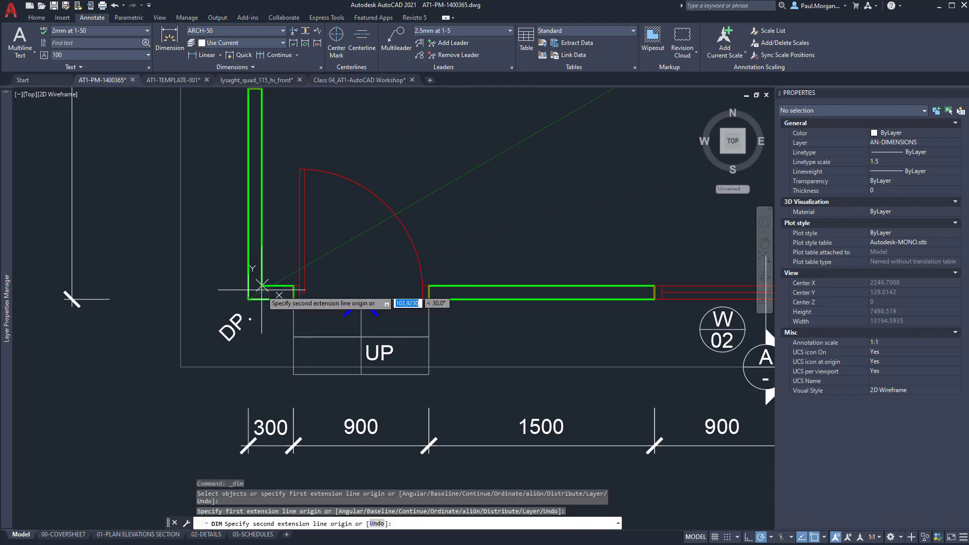
pyautogui.click(262, 299)
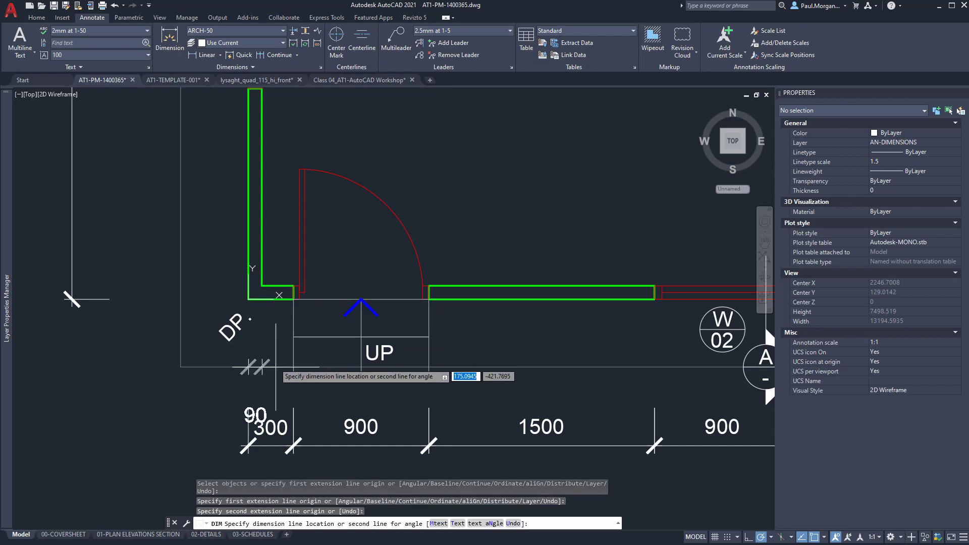
pyautogui.moveTo(277, 434); pyautogui.dragTo(295, 284, button='middle')
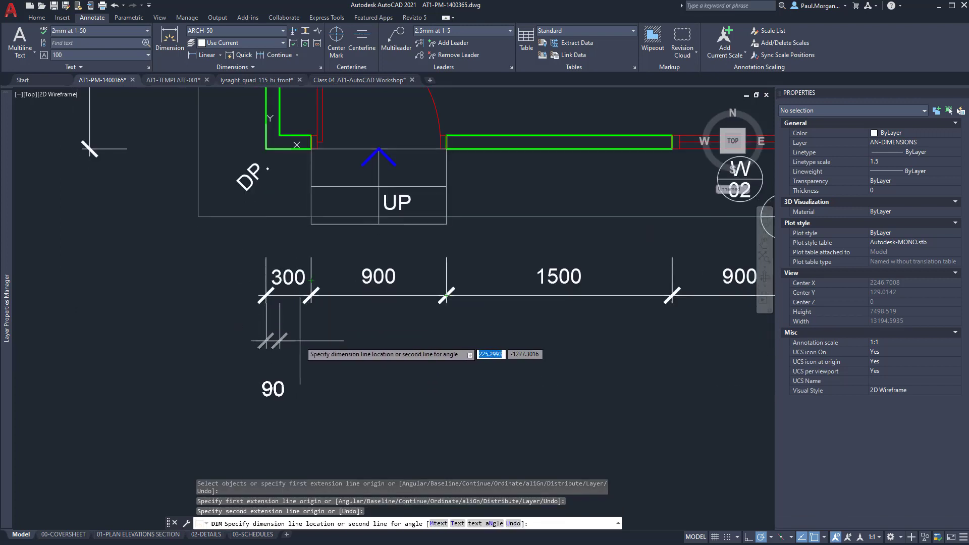
pyautogui.click(300, 355)
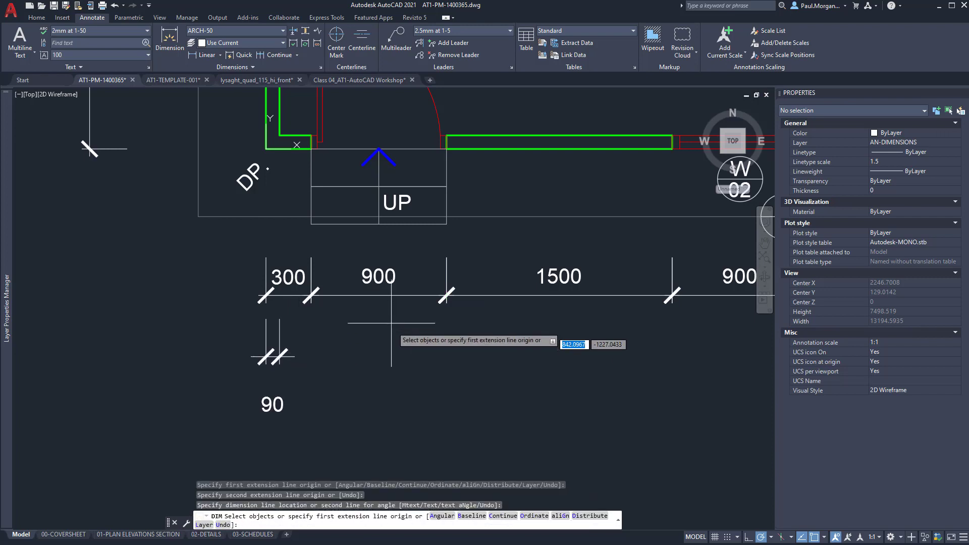
# Continue the second dimension string to the right wall's inner face and then to its outer face.
pyautogui.press('Return')
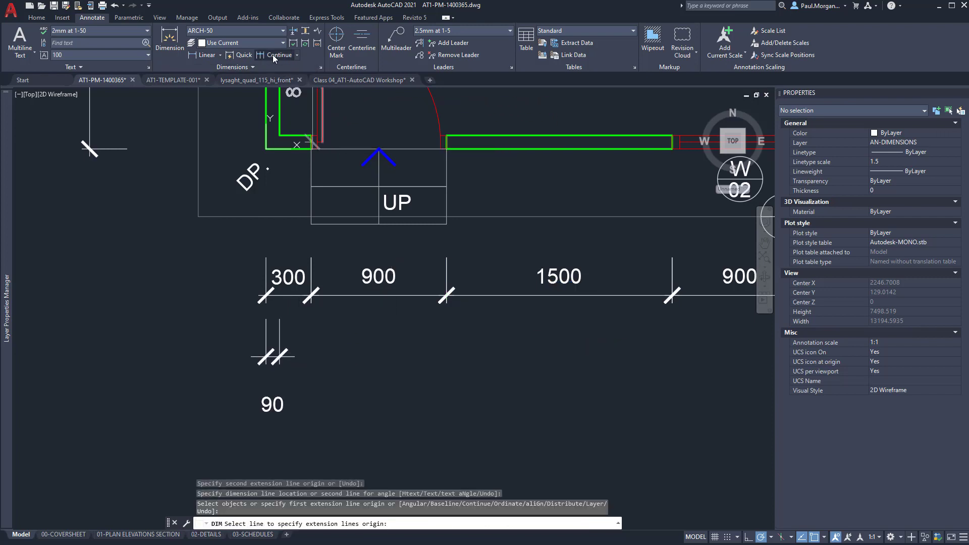
pyautogui.click(273, 54)
pyautogui.scroll(-4, 389, 262)
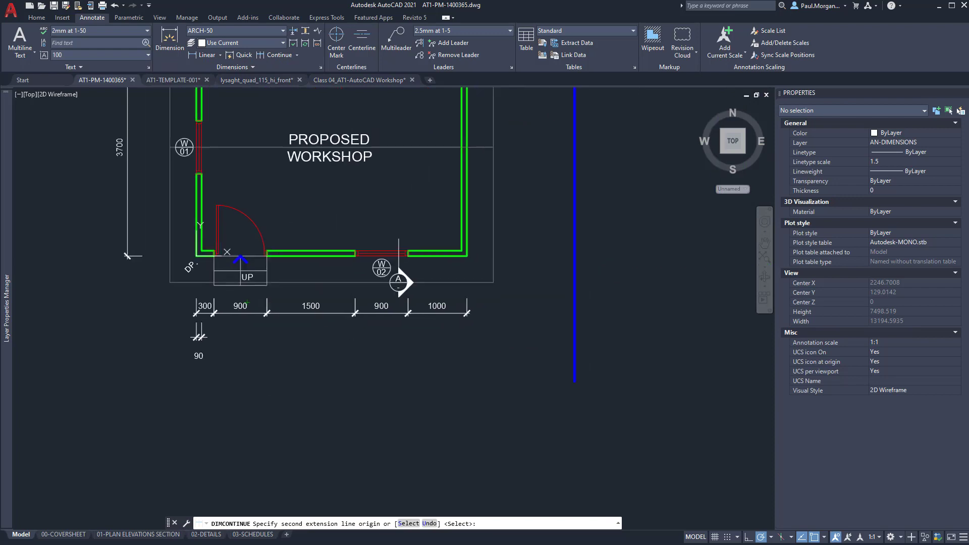
pyautogui.scroll(3, 656, 218)
pyautogui.click(508, 203)
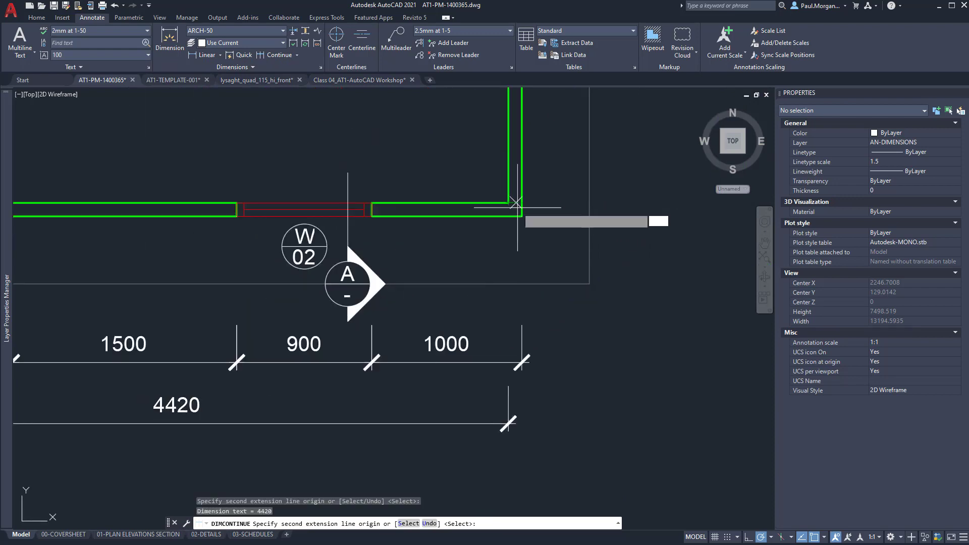
pyautogui.click(521, 202)
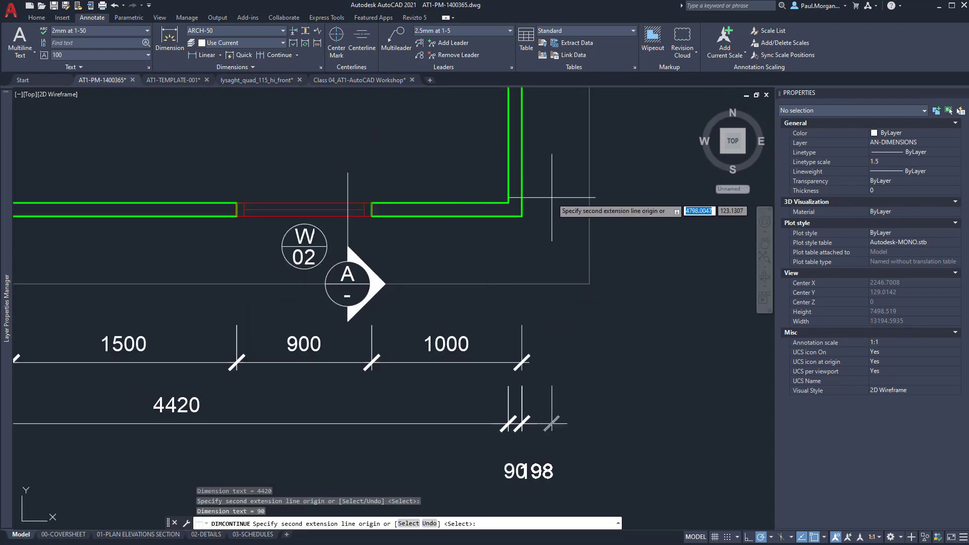
pyautogui.press('Escape')
pyautogui.scroll(-6, 550, 195)
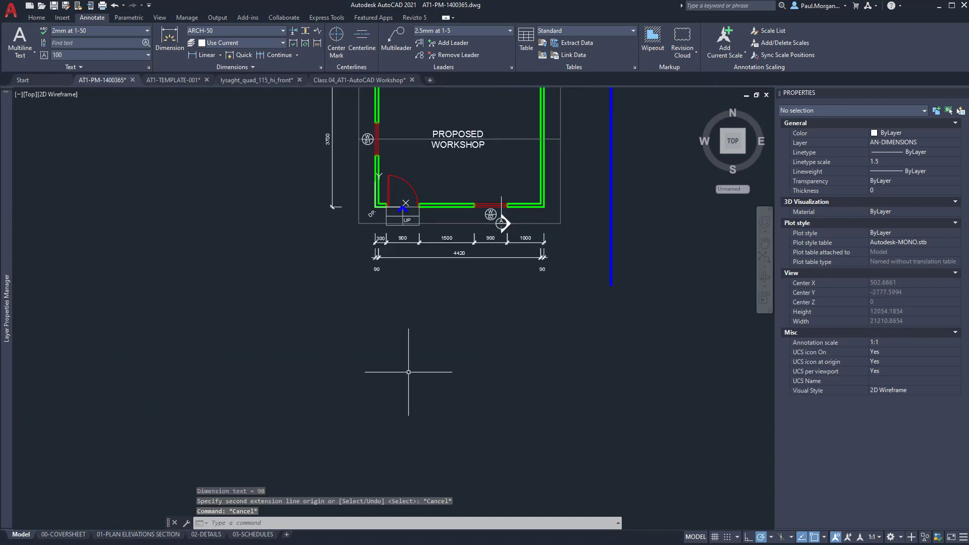
# Move the left wall thickness dimension's text up above the dimension line, just outside the left end of the string.
pyautogui.scroll(5, 392, 266)
pyautogui.moveTo(426, 274); pyautogui.dragTo(290, 351, button='middle')
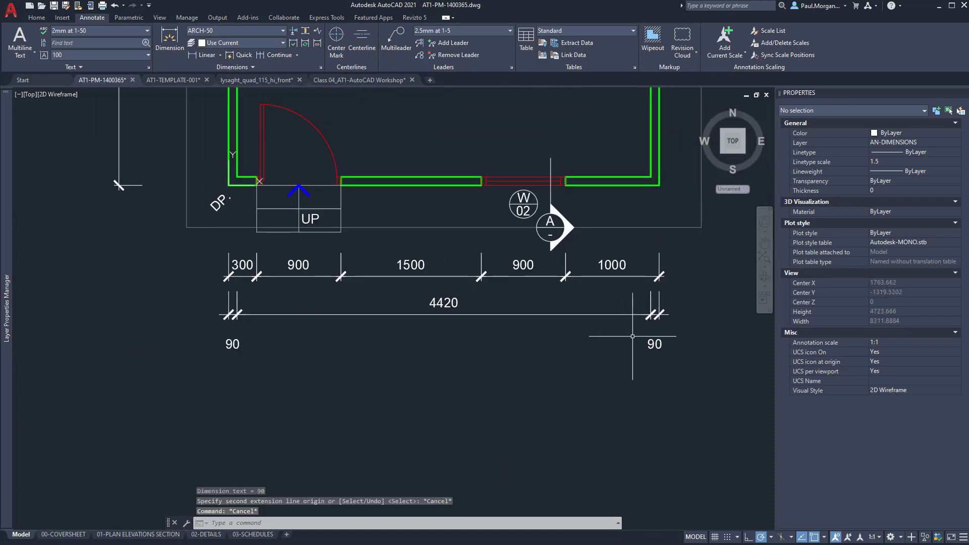
pyautogui.scroll(5, 230, 347)
pyautogui.click(230, 348)
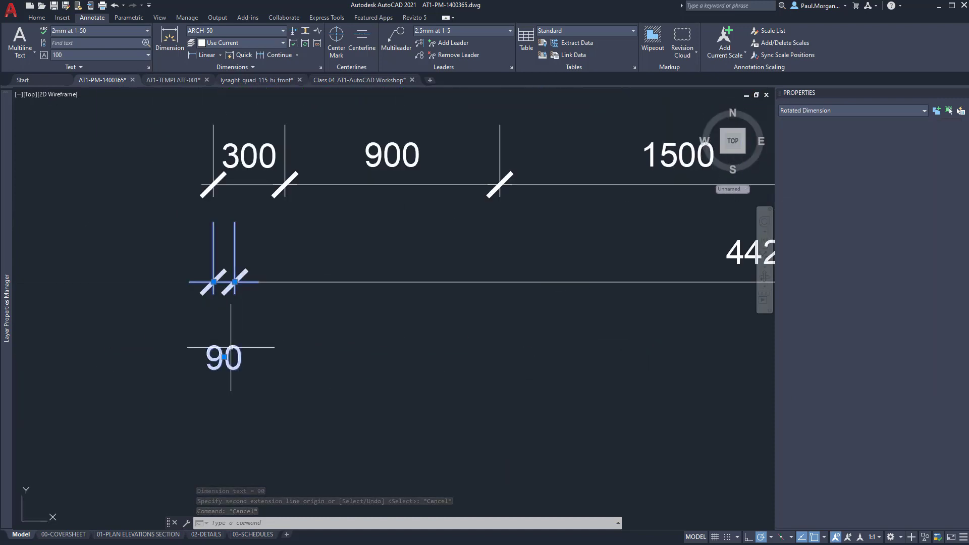
pyautogui.click(224, 357)
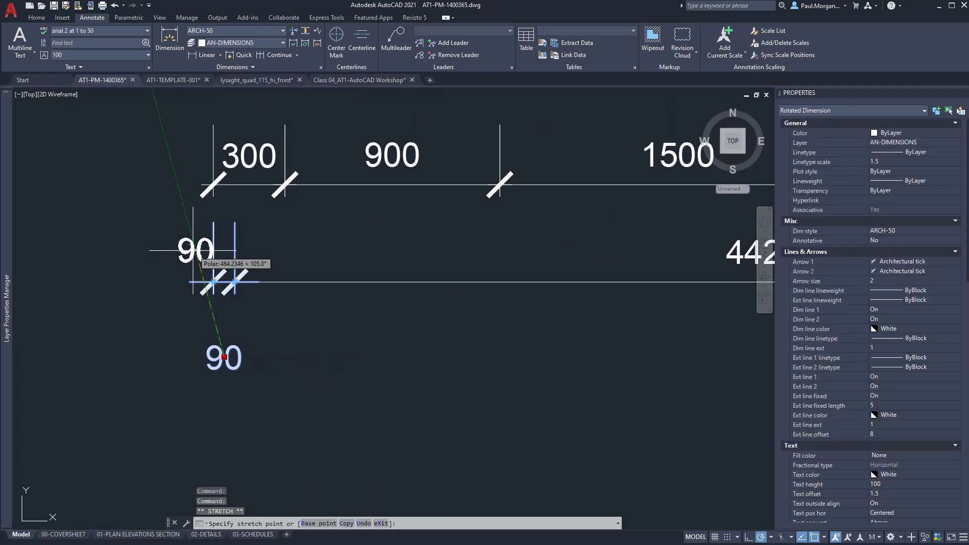
pyautogui.click(282, 286)
pyautogui.scroll(-4, 283, 285)
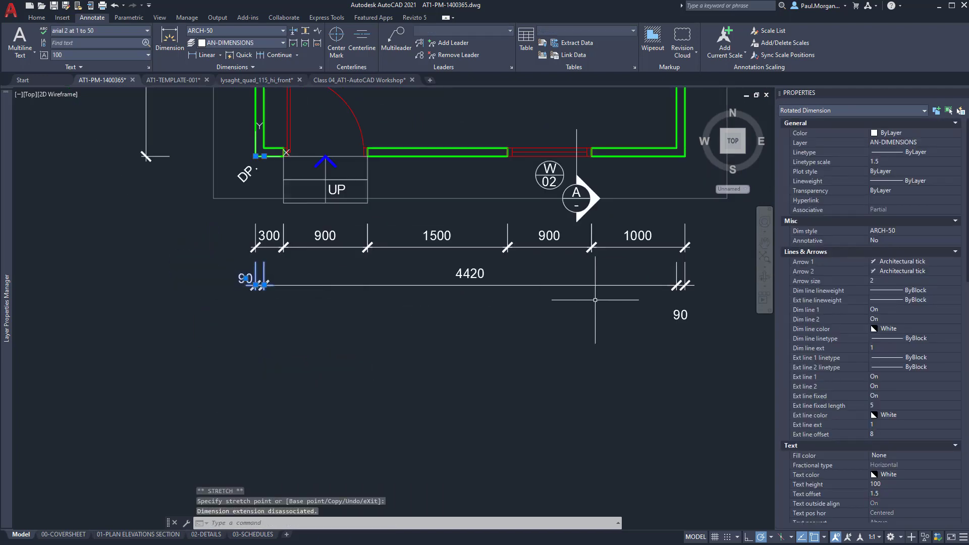
pyautogui.press('Escape')
# Move the right wall thickness dimension's text up above the dimension line, just inside the right end of the string.
pyautogui.click(680, 315)
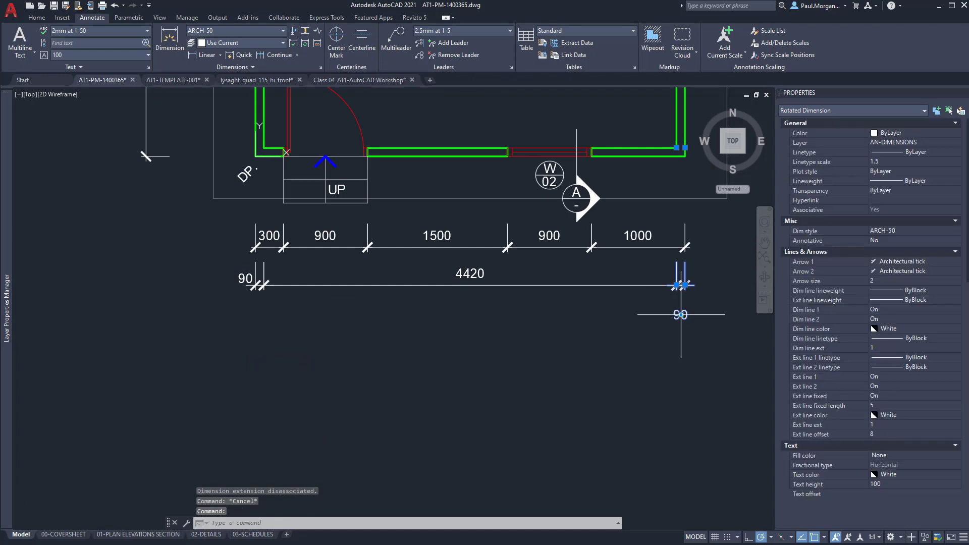
pyautogui.click(680, 315)
pyautogui.scroll(5, 676, 287)
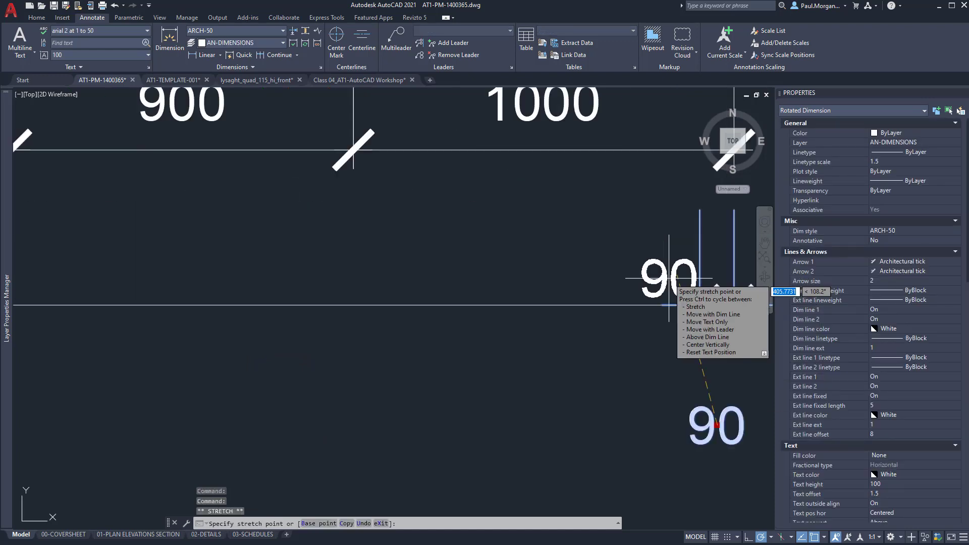
pyautogui.press('Escape')
pyautogui.press('Escape')
pyautogui.scroll(-4, 591, 316)
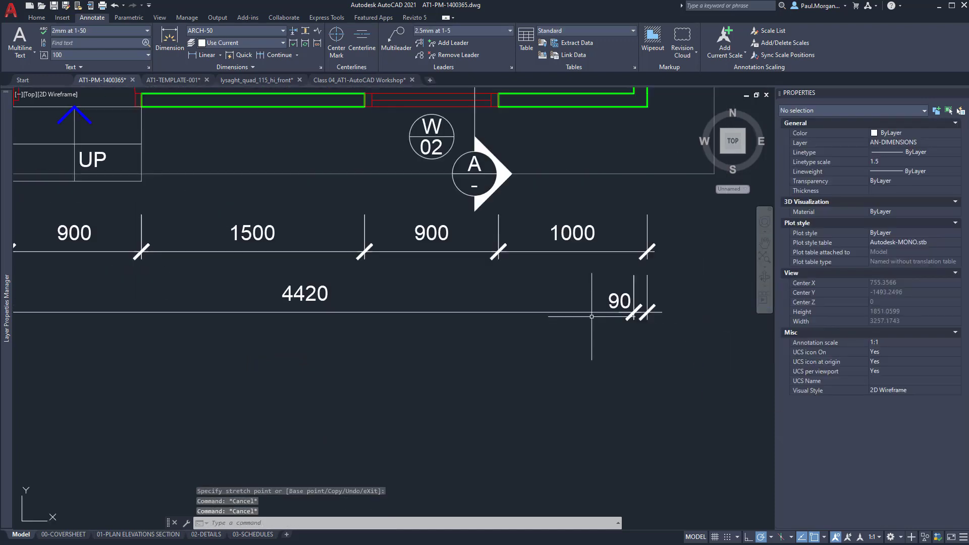
# Dimension the overall length of the bottom wall between its outer corners, placing the line below the second dimension string.
pyautogui.scroll(-2, 426, 355)
pyautogui.moveTo(425, 354); pyautogui.dragTo(563, 366, button='middle')
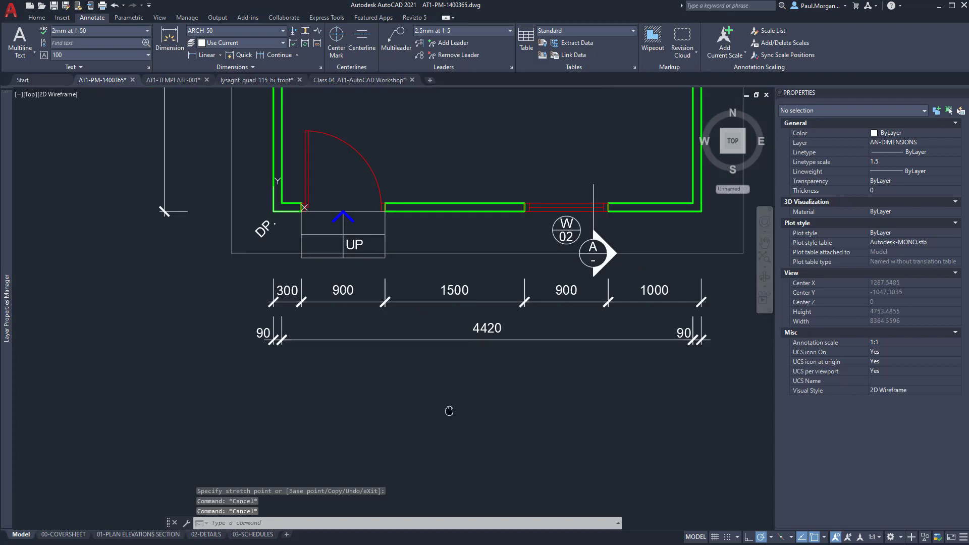
pyautogui.moveTo(444, 392); pyautogui.dragTo(350, 405, button='middle')
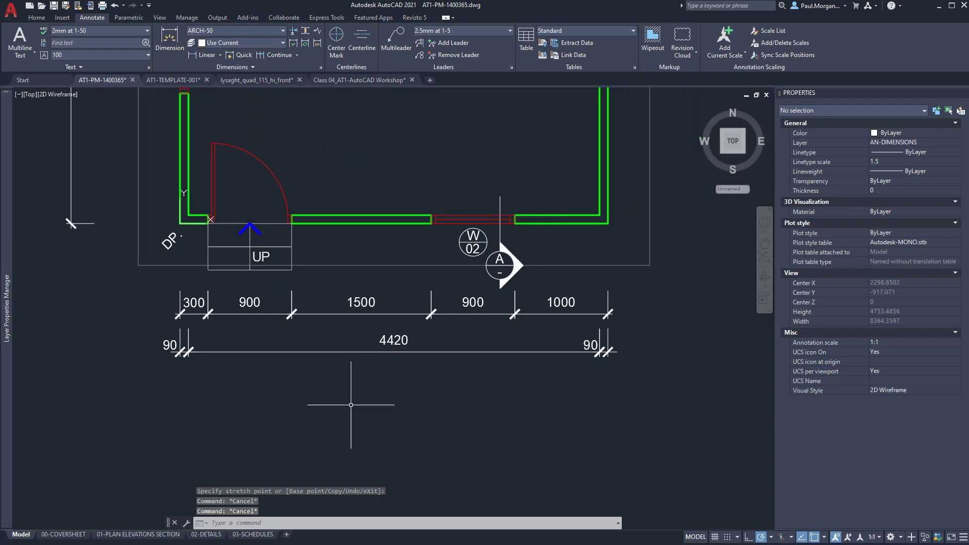
pyautogui.click(170, 38)
pyautogui.click(179, 224)
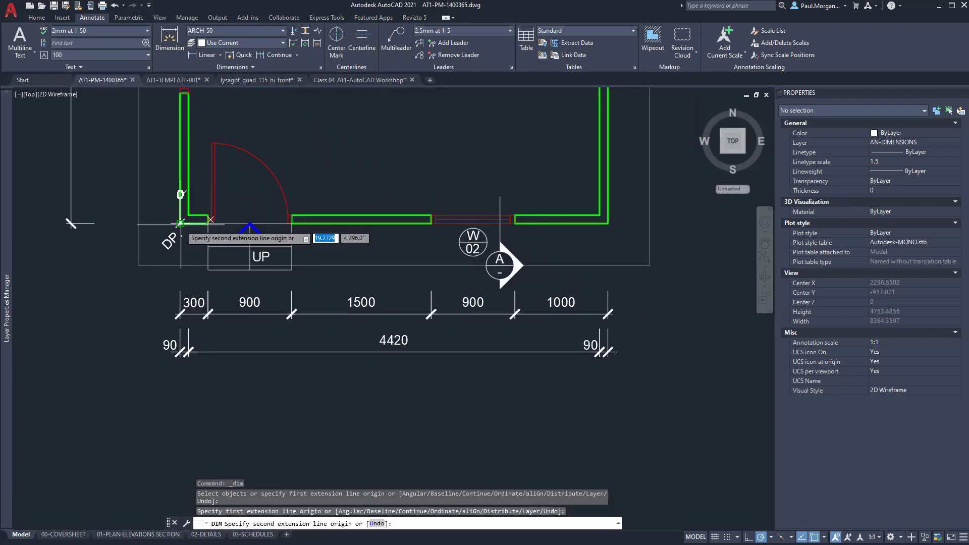
pyautogui.click(608, 223)
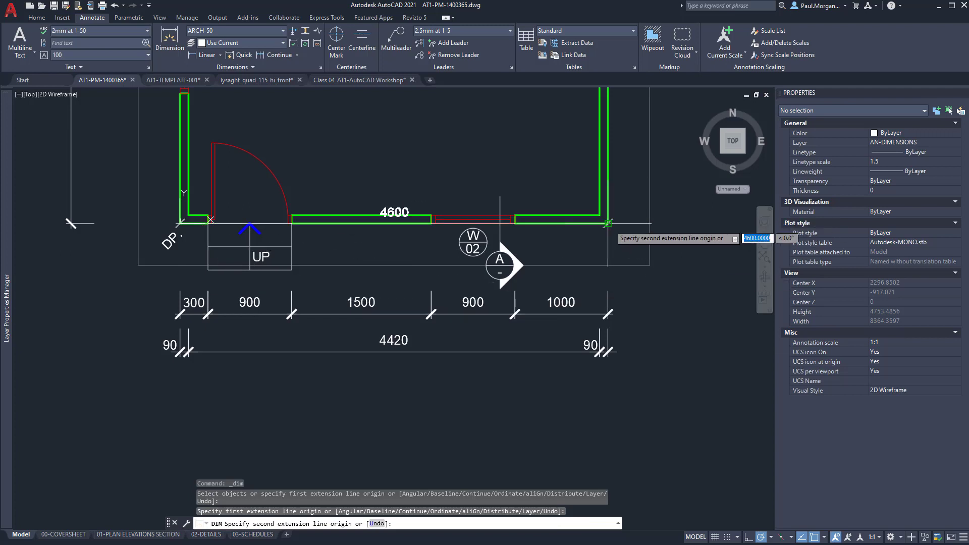
pyautogui.click(613, 388)
pyautogui.press('Escape')
pyautogui.press('Escape')
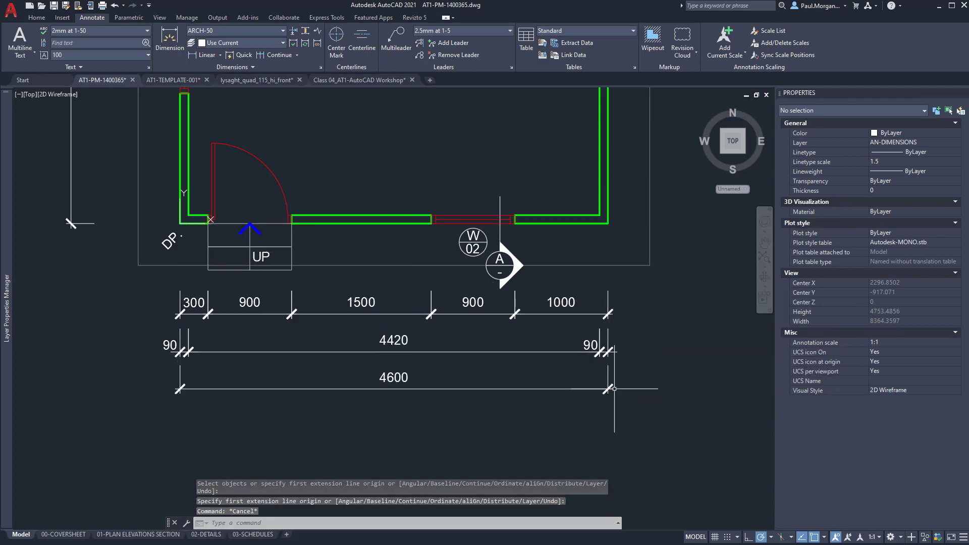
# Switch to the reference drawing set in Revu, mark the gap between bottom wall and first dimension string in red, and return to AutoCAD.
pyautogui.scroll(-6, 585, 384)
pyautogui.scroll(6, 603, 381)
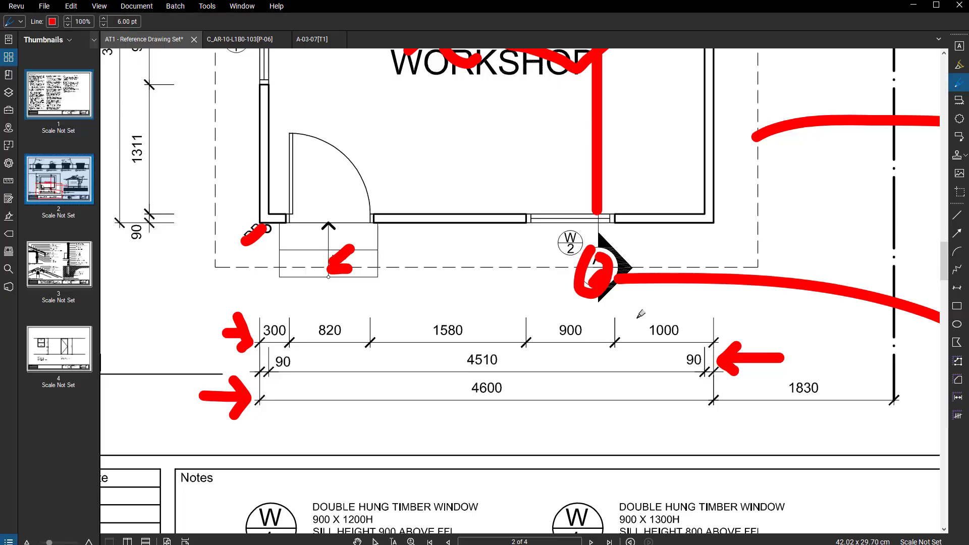
pyautogui.scroll(2, 653, 337)
pyautogui.scroll(-3, 675, 286)
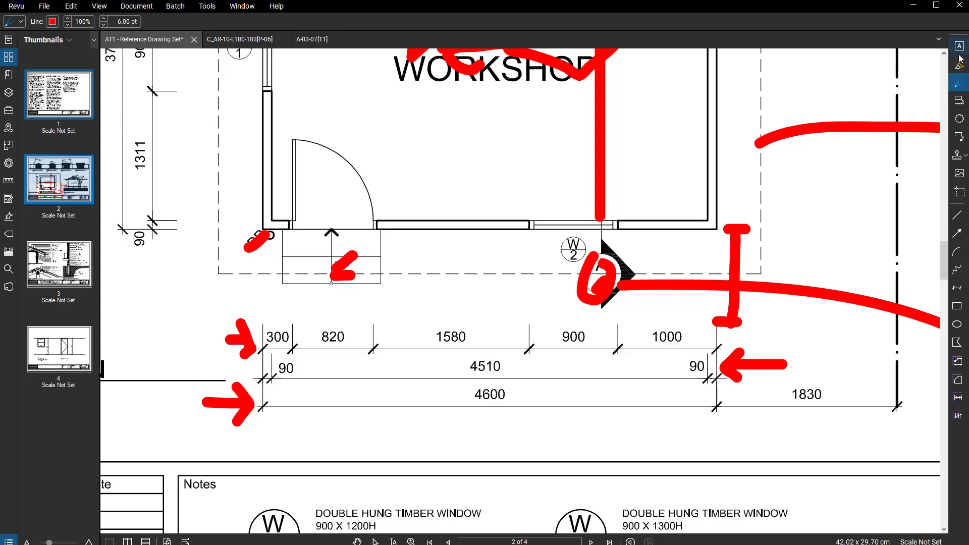
pyautogui.click(913, 5)
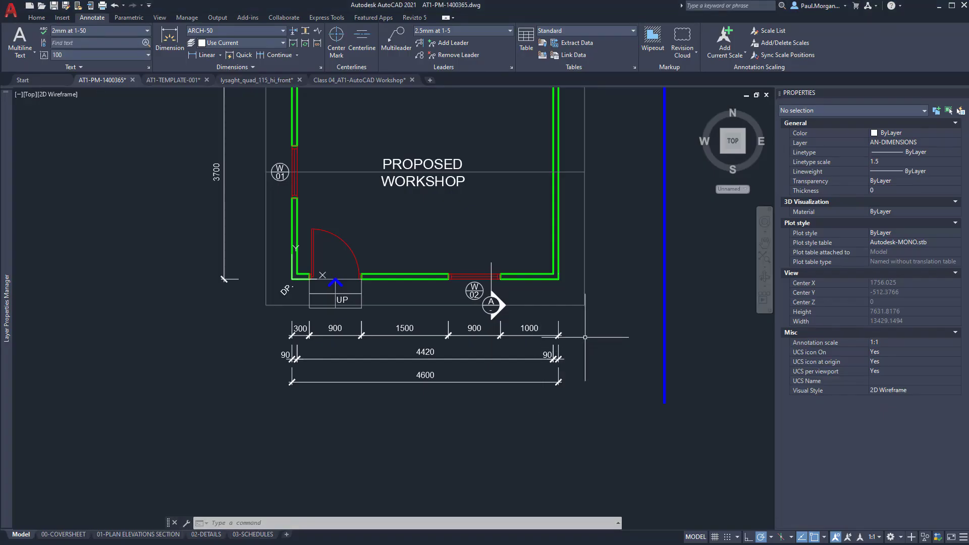
# Move all nine dimensions of the three strings below the bottom wall about 244 mm straight down.
pyautogui.click(585, 337)
pyautogui.click(519, 382)
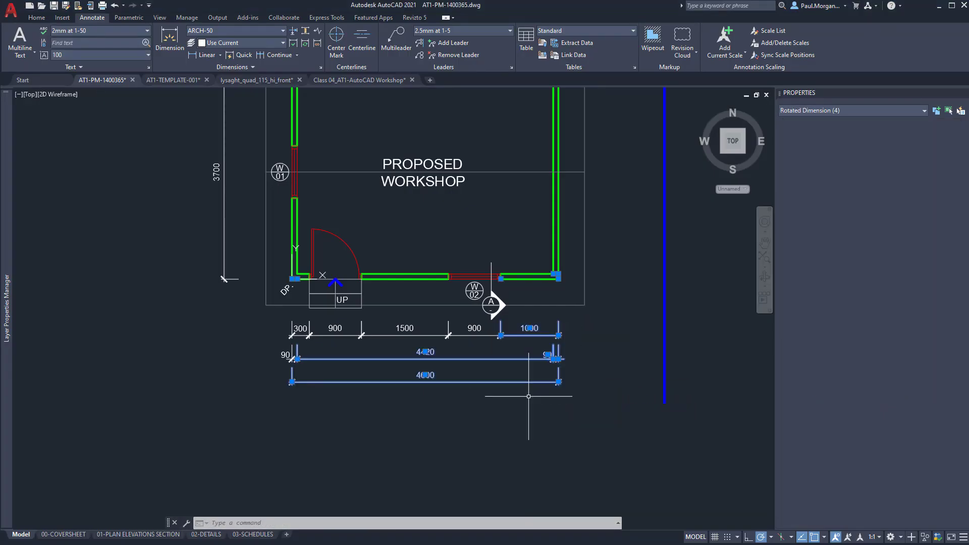
pyautogui.click(488, 396)
pyautogui.click(260, 320)
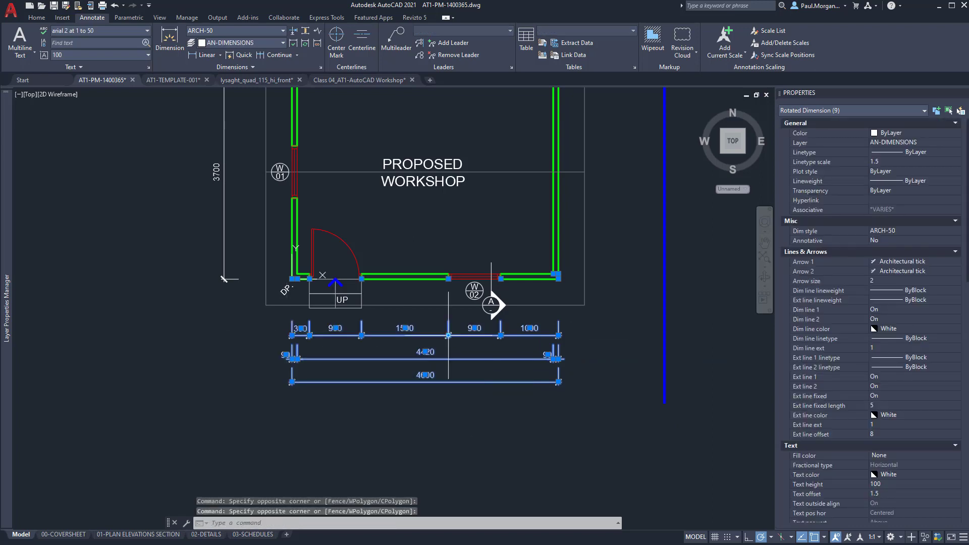
pyautogui.write('m')
pyautogui.press('Return')
pyautogui.click(570, 313)
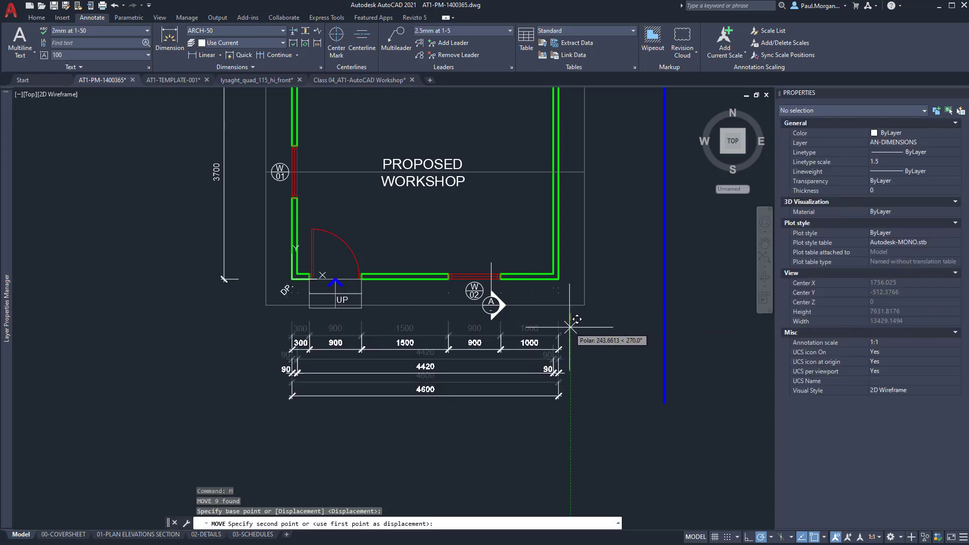
pyautogui.click(570, 327)
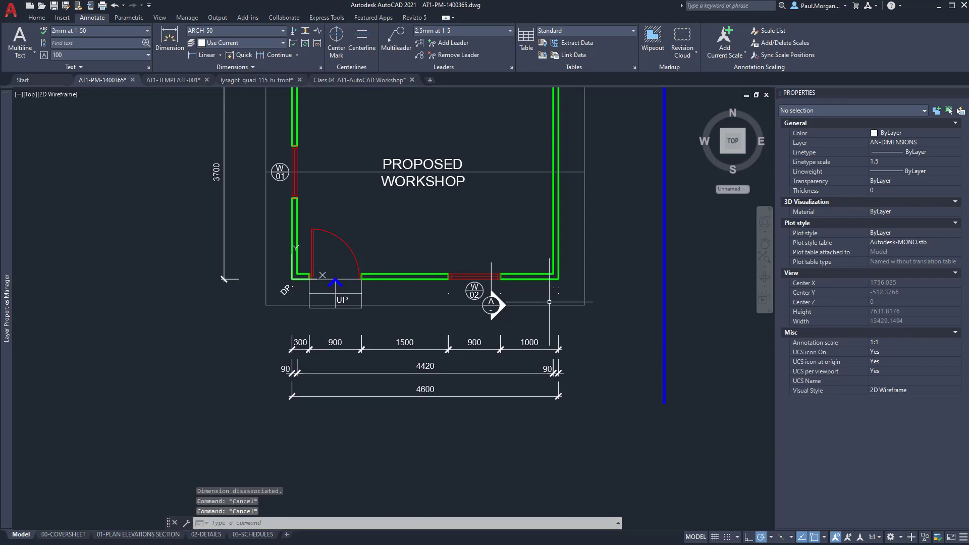
# Stretch the displaced origin points of the dimensions at the bottom wall's right end back up onto the wall's outer face.
pyautogui.scroll(5, 549, 302)
pyautogui.click(559, 258)
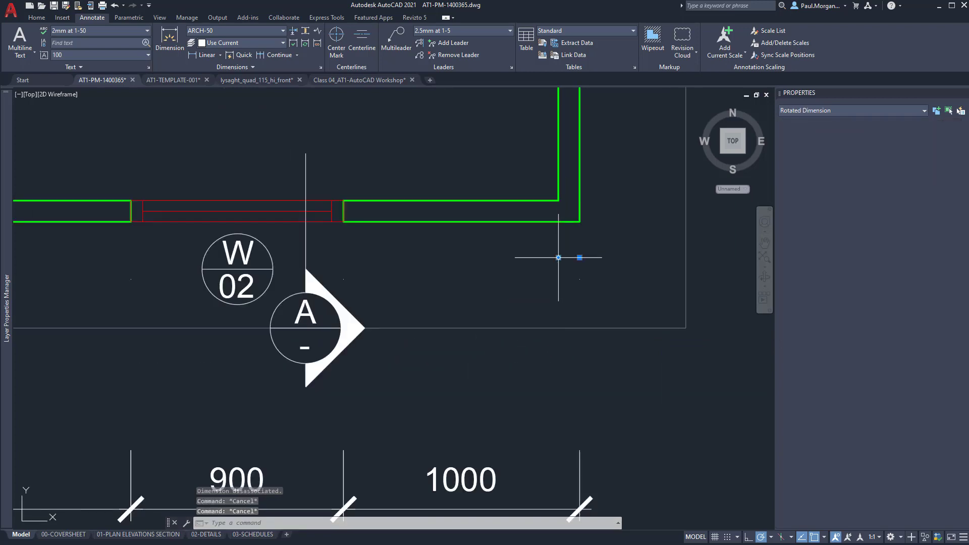
pyautogui.press('Escape')
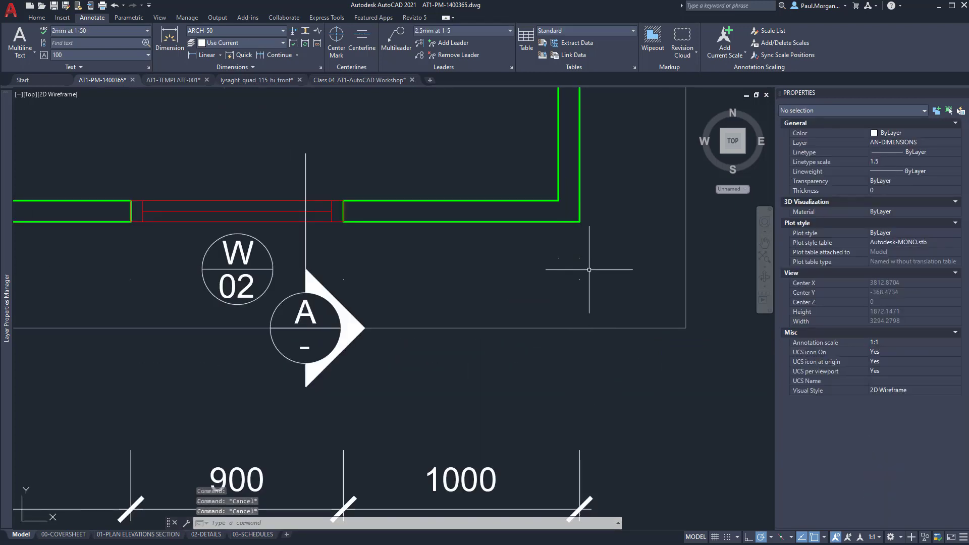
pyautogui.click(586, 255)
pyautogui.click(549, 261)
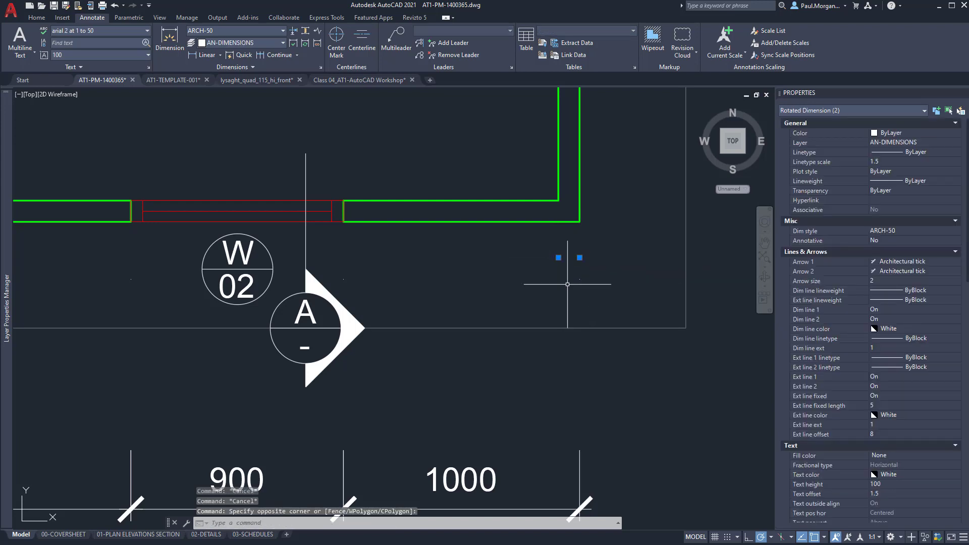
pyautogui.click(579, 257)
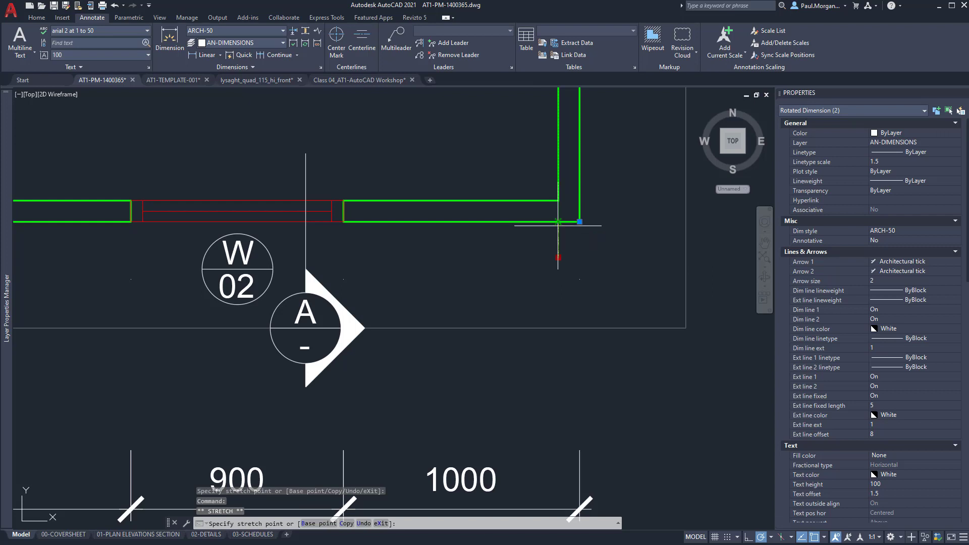
pyautogui.click(589, 276)
pyautogui.click(565, 294)
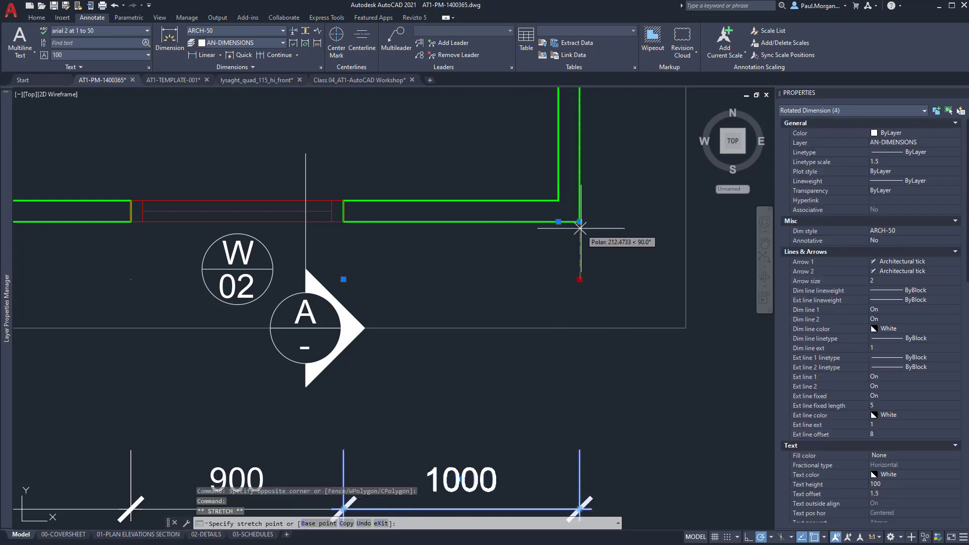
pyautogui.press('Escape')
pyautogui.press('Escape')
pyautogui.scroll(-2, 571, 247)
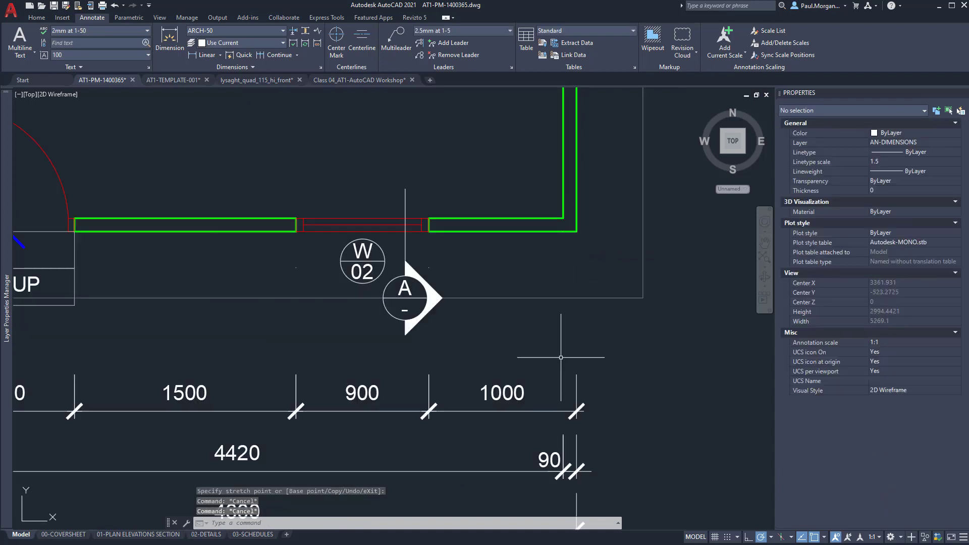
pyautogui.scroll(-2, 566, 343)
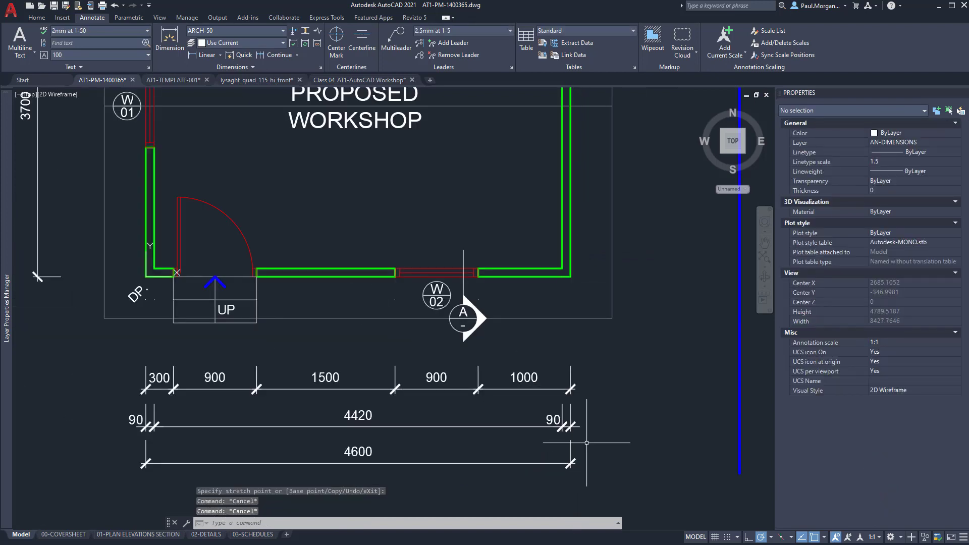
pyautogui.scroll(-2, 565, 379)
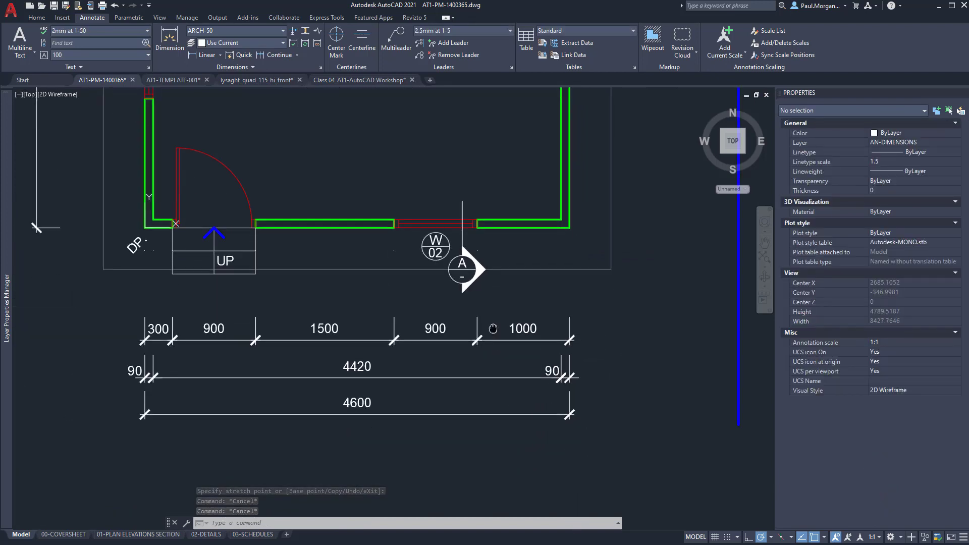
pyautogui.moveTo(447, 315); pyautogui.dragTo(448, 393, button='middle')
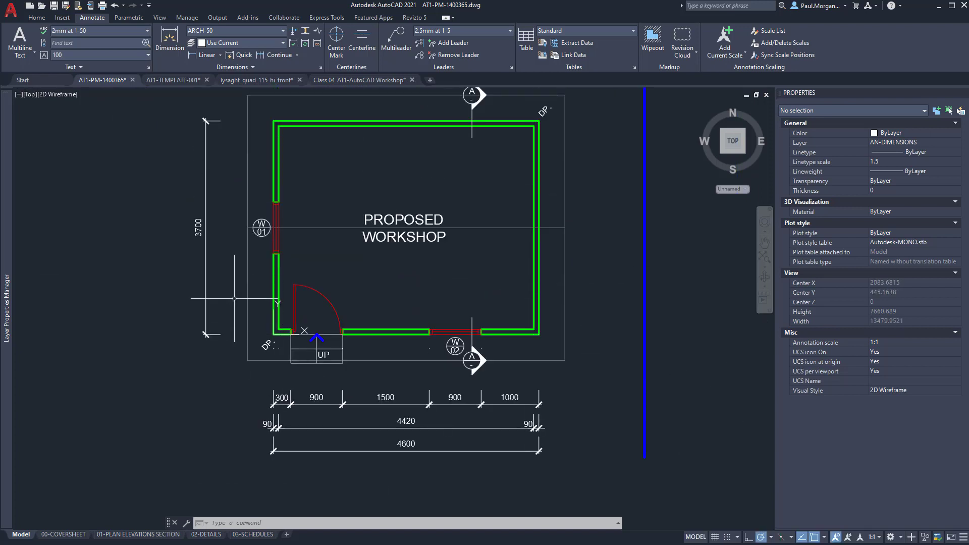
pyautogui.click(235, 298)
pyautogui.click(200, 321)
pyautogui.write('m')
pyautogui.press('Return')
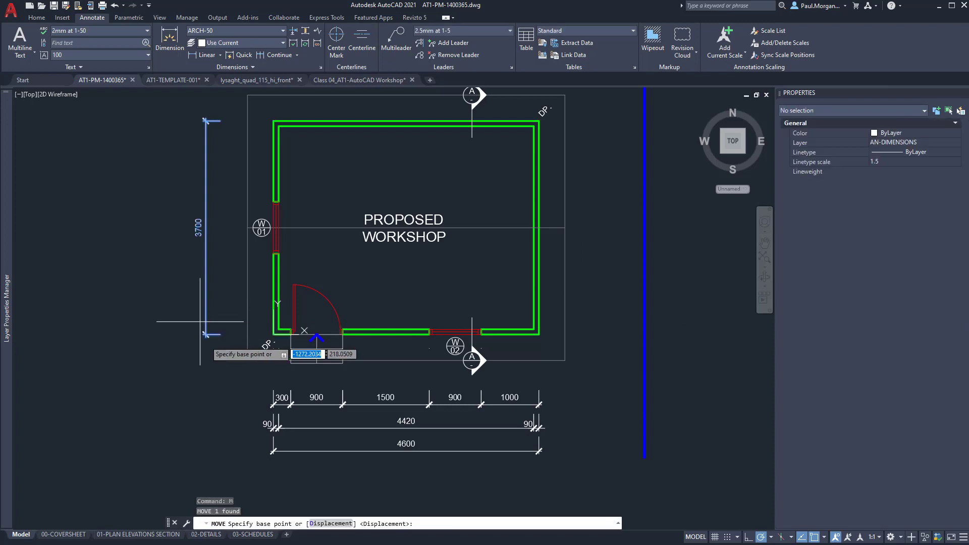
pyautogui.click(187, 343)
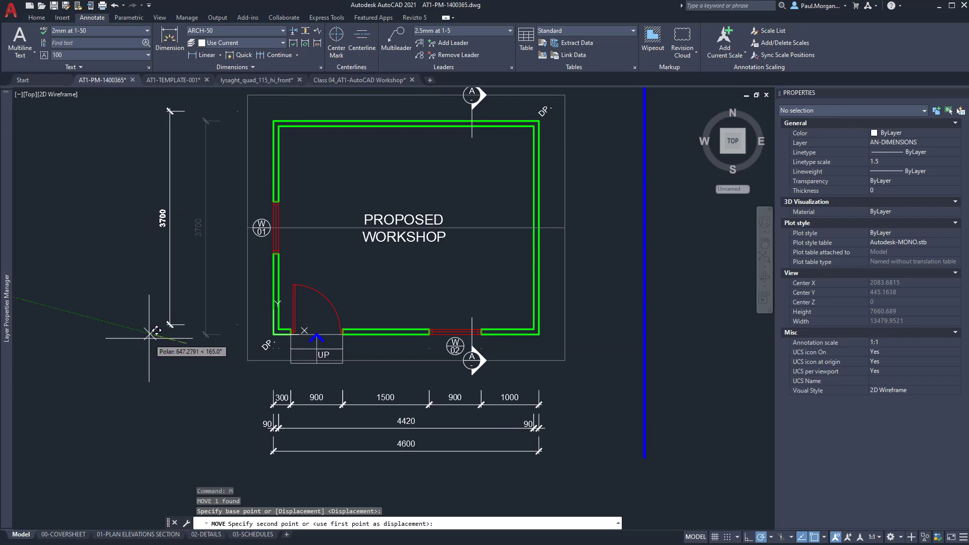
pyautogui.press('Escape')
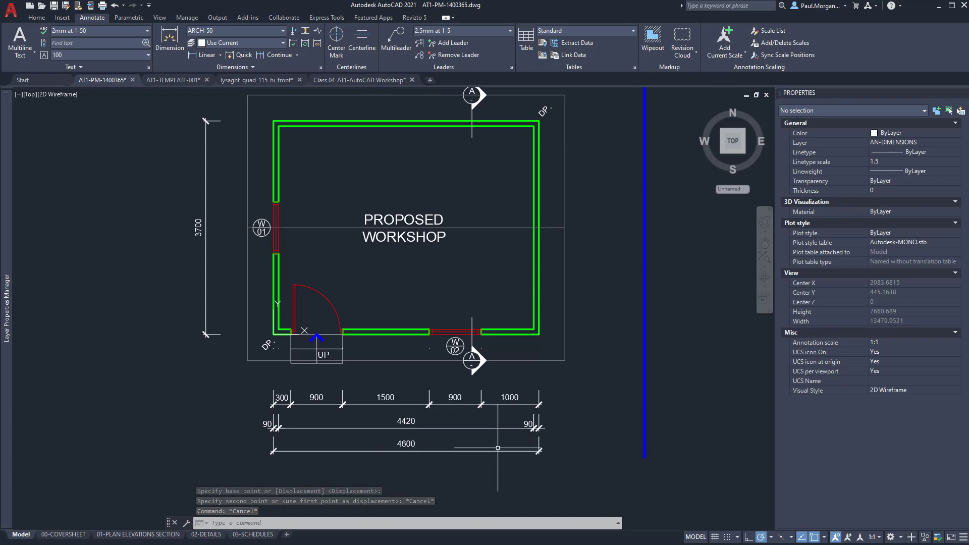
# Stretch the origin point shared by the 1500 and 900 dimensions back up to the wall at window W02's left edge.
pyautogui.scroll(5, 429, 353)
pyautogui.click(445, 322)
pyautogui.click(426, 346)
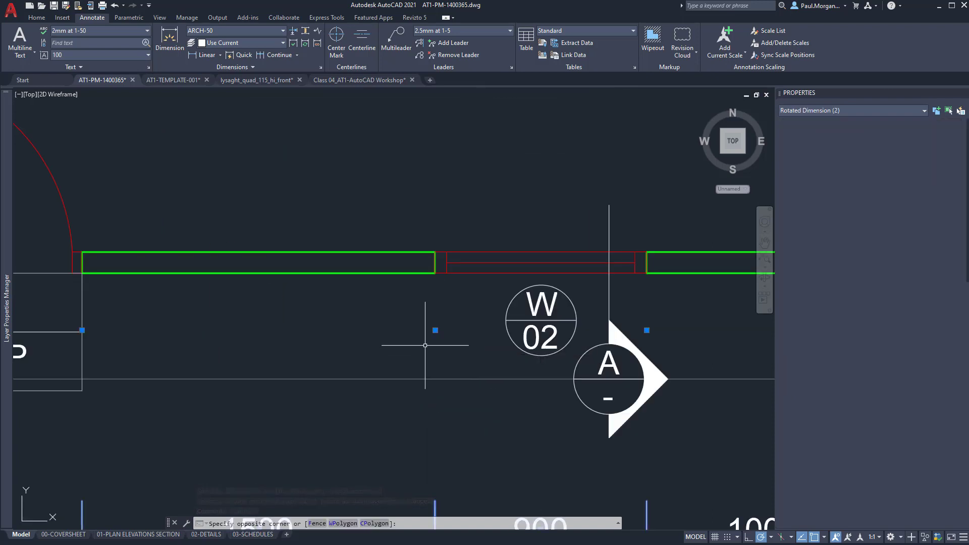
pyautogui.click(438, 326)
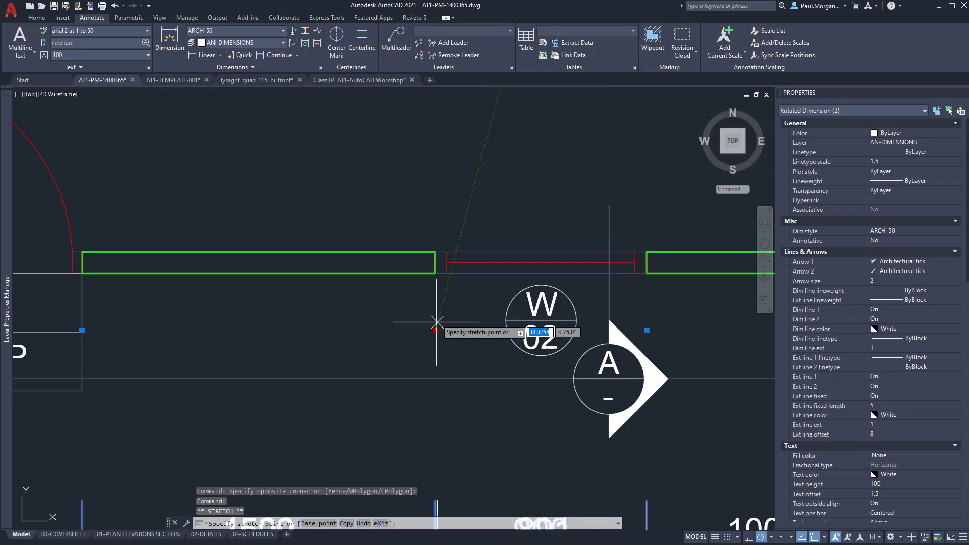
pyautogui.press('Escape')
pyautogui.press('Escape')
# Make A-PEN-35 the current layer.
pyautogui.scroll(-4, 439, 302)
pyautogui.scroll(-6, 442, 321)
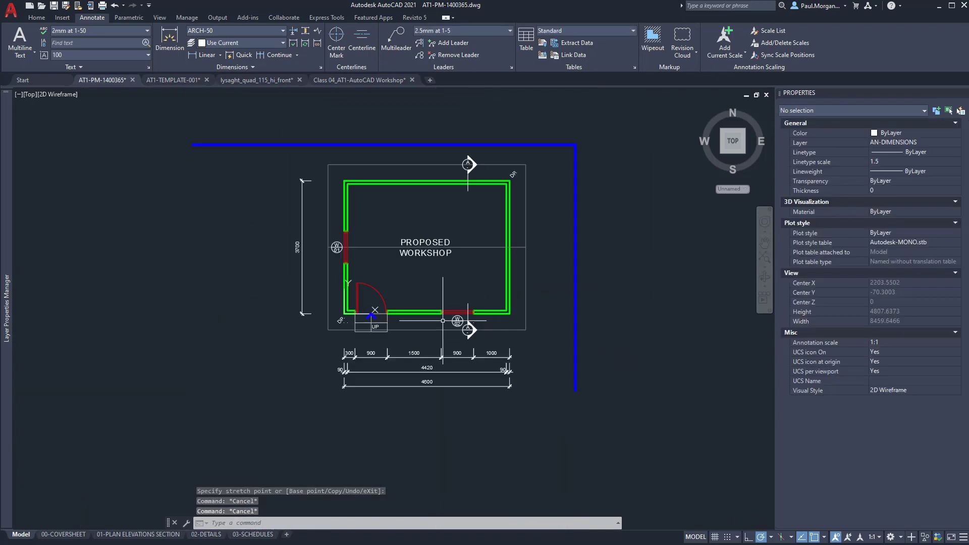
pyautogui.moveTo(471, 289); pyautogui.dragTo(393, 310, button='middle')
pyautogui.scroll(4, 402, 323)
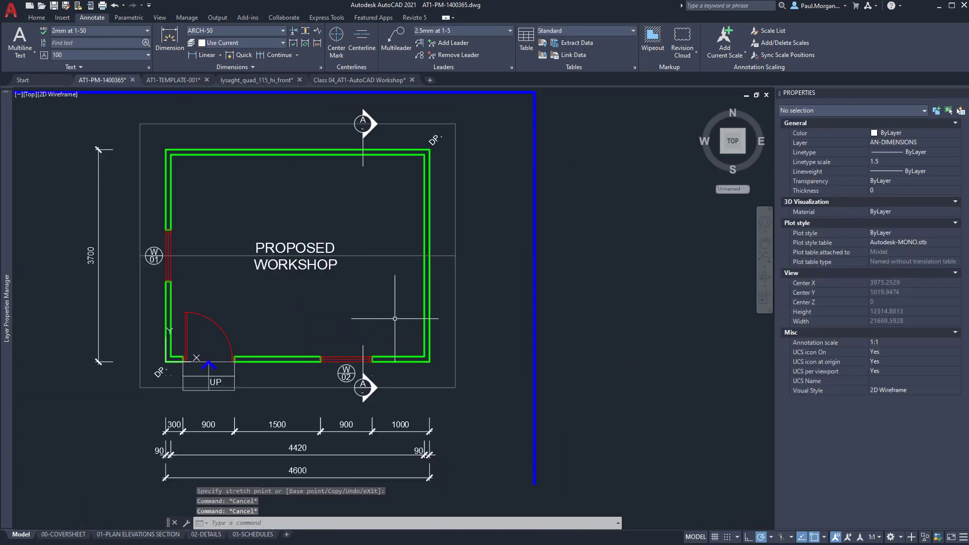
pyautogui.scroll(-2, 348, 317)
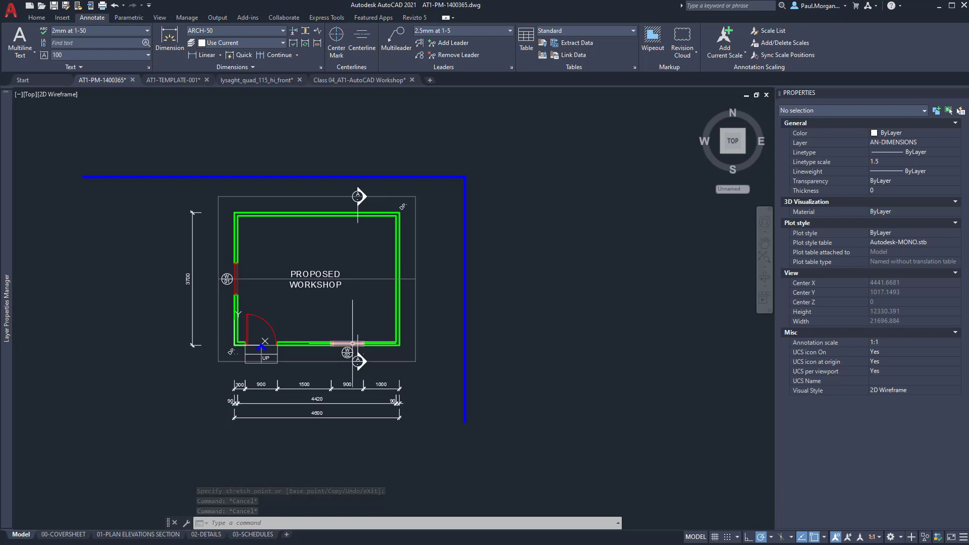
pyautogui.moveTo(366, 279); pyautogui.dragTo(397, 279, button='middle')
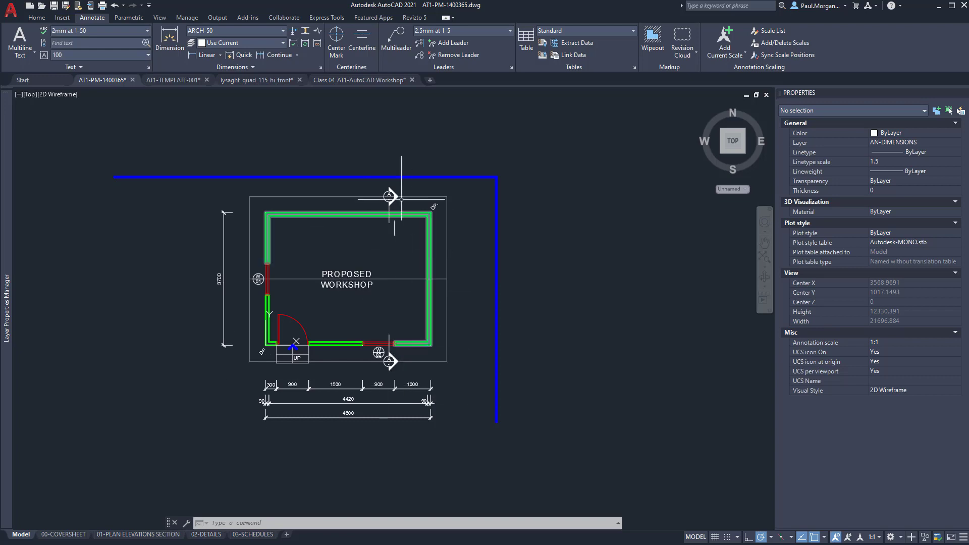
pyautogui.click(37, 18)
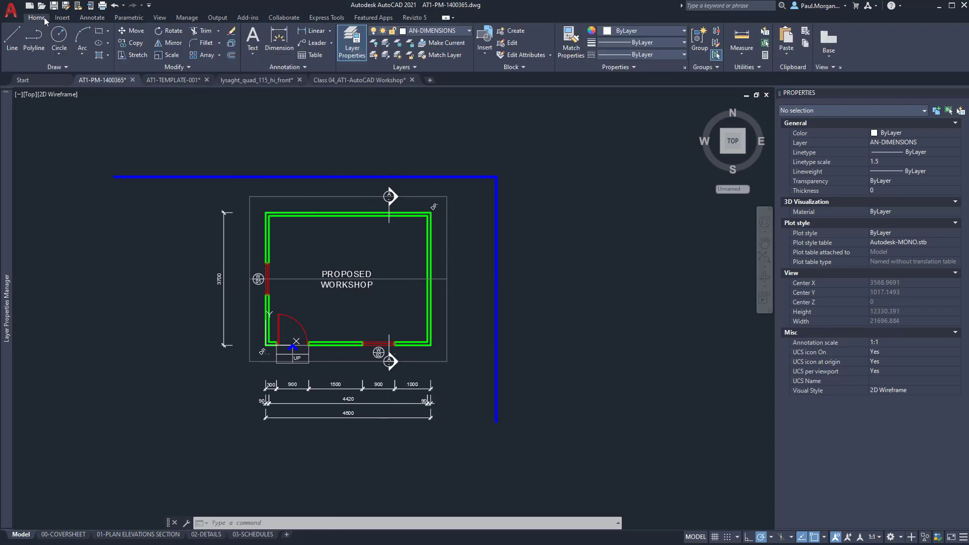
pyautogui.click(408, 33)
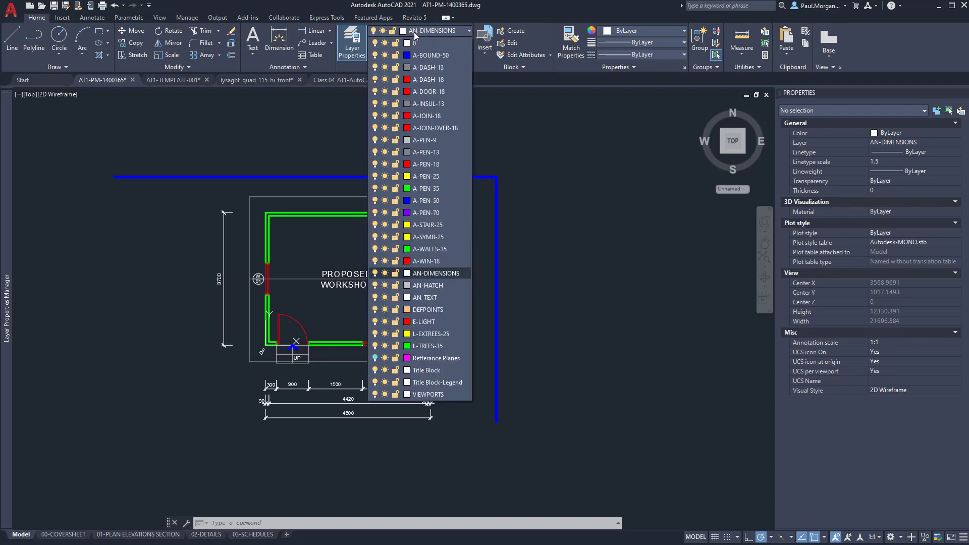
pyautogui.click(406, 189)
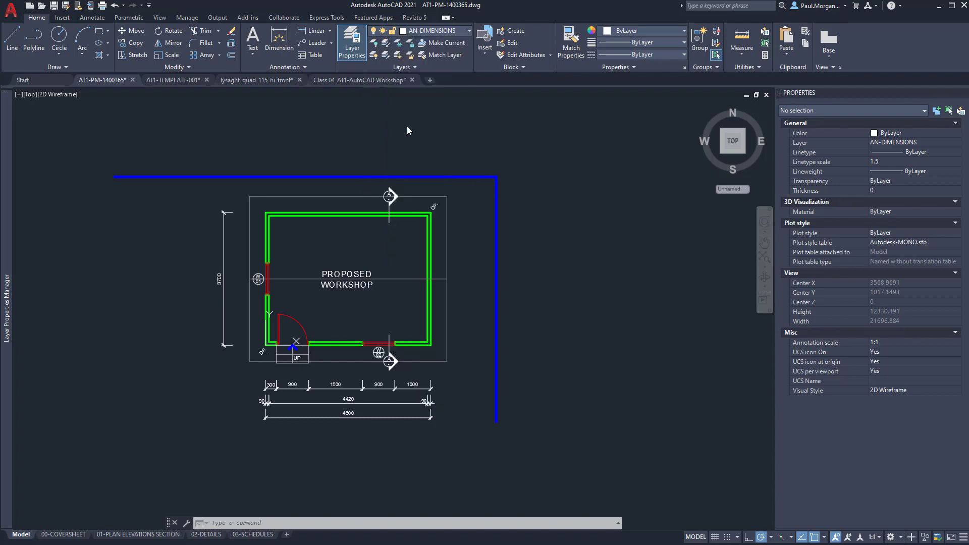
pyautogui.click(499, 386)
pyautogui.click(423, 33)
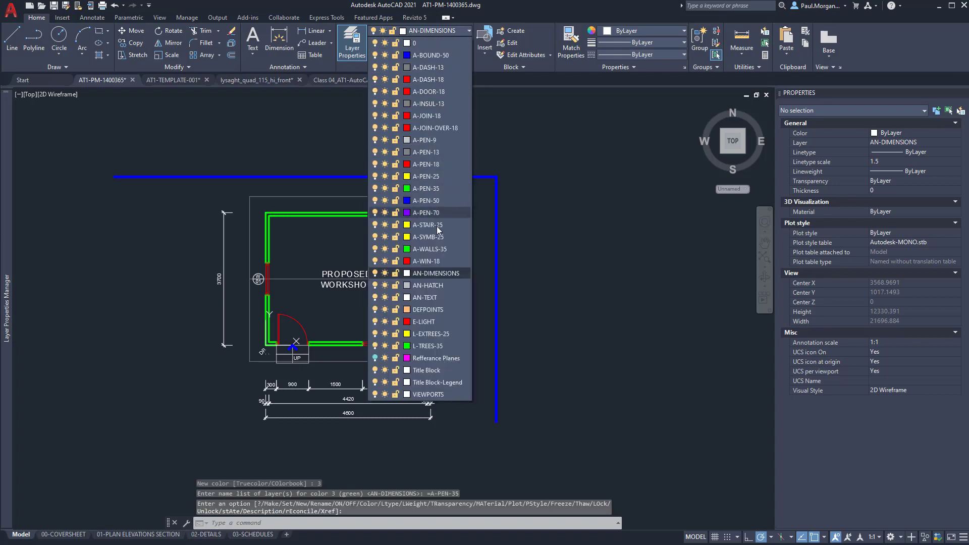
pyautogui.click(437, 192)
# Draw a circle of radius 50 just outside the top wall's right corner, beside the DP label.
pyautogui.scroll(4, 437, 196)
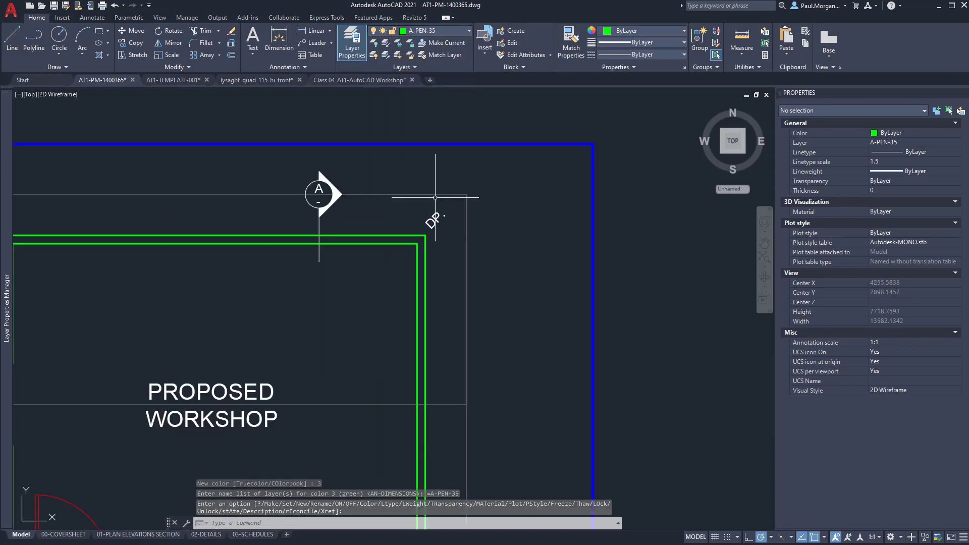
pyautogui.press('Return')
pyautogui.write('c')
pyautogui.press('Return')
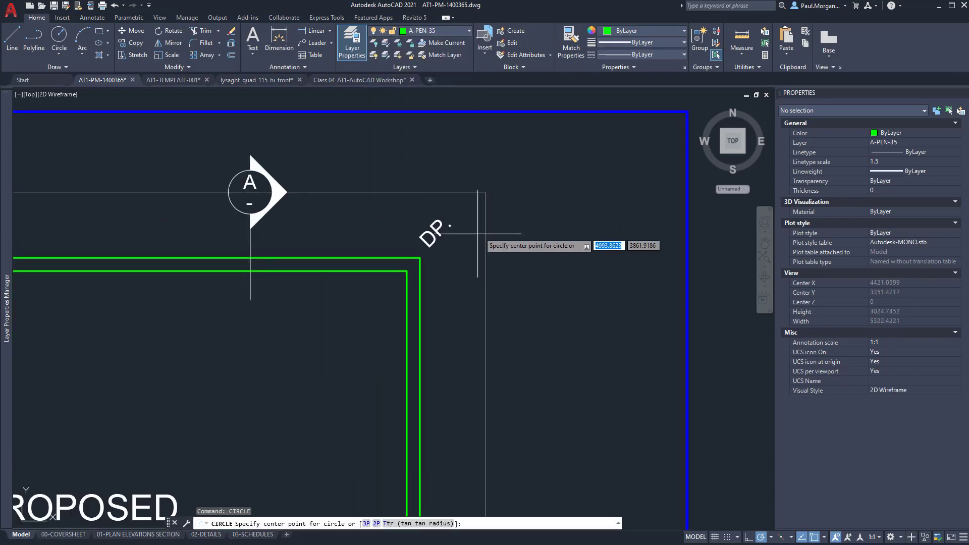
pyautogui.scroll(2, 397, 241)
pyautogui.scroll(2, 397, 243)
pyautogui.click(429, 256)
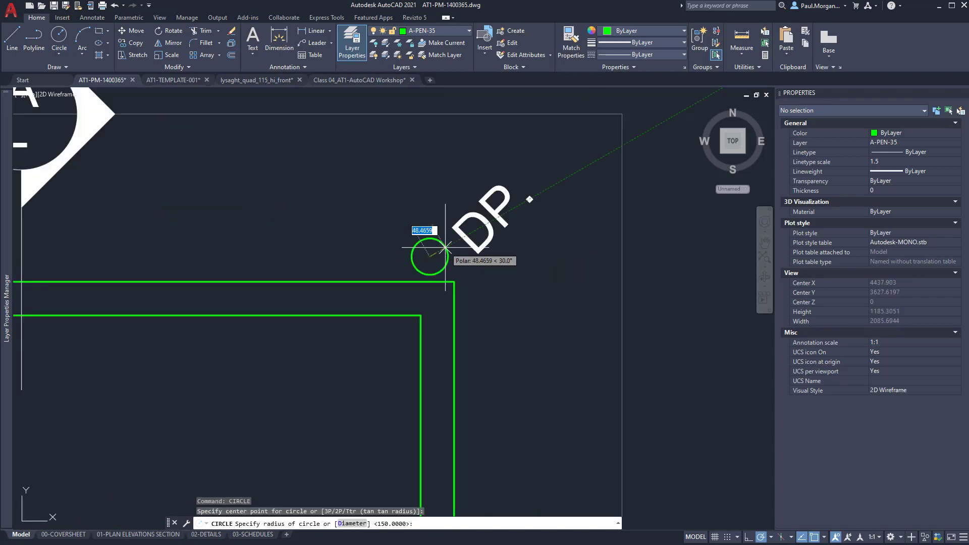
pyautogui.write('50')
pyautogui.press('Return')
pyautogui.press('Escape')
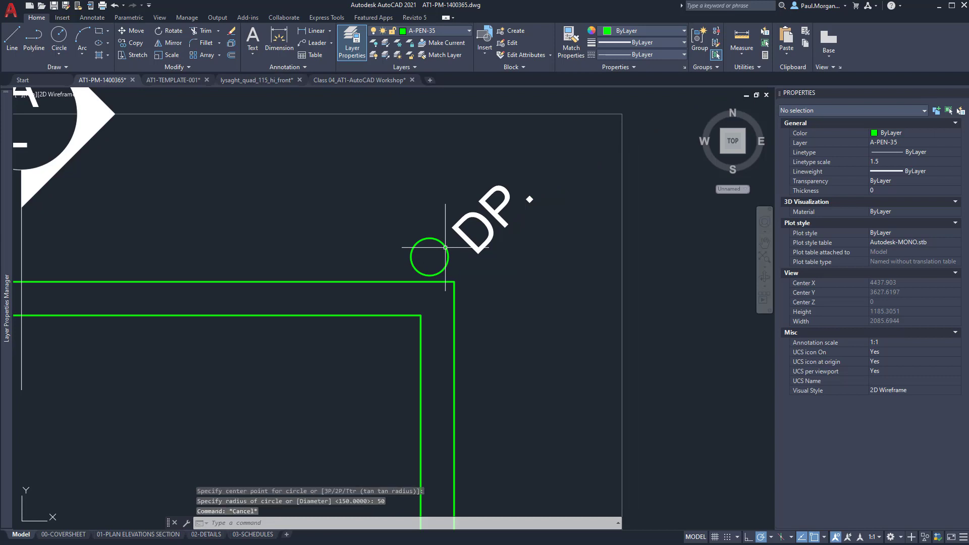
# Shift the new circle about 12 mm up and to the right at 60 degrees, closer to the DP label.
pyautogui.click(445, 247)
pyautogui.click(431, 254)
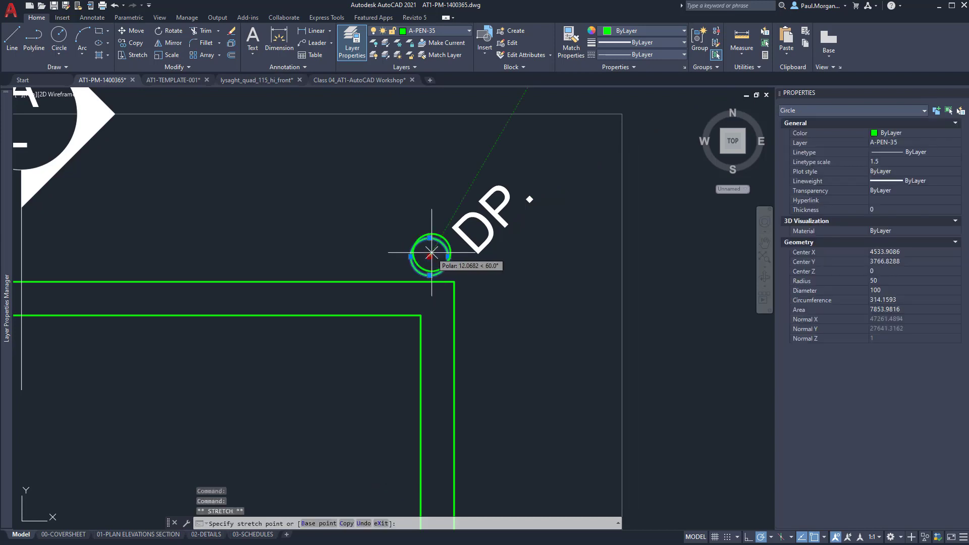
pyautogui.press('Escape')
pyautogui.press('Escape')
# Copy the circle to just below the bottom wall's left corner, beside the other DP label.
pyautogui.click(453, 259)
pyautogui.click(443, 253)
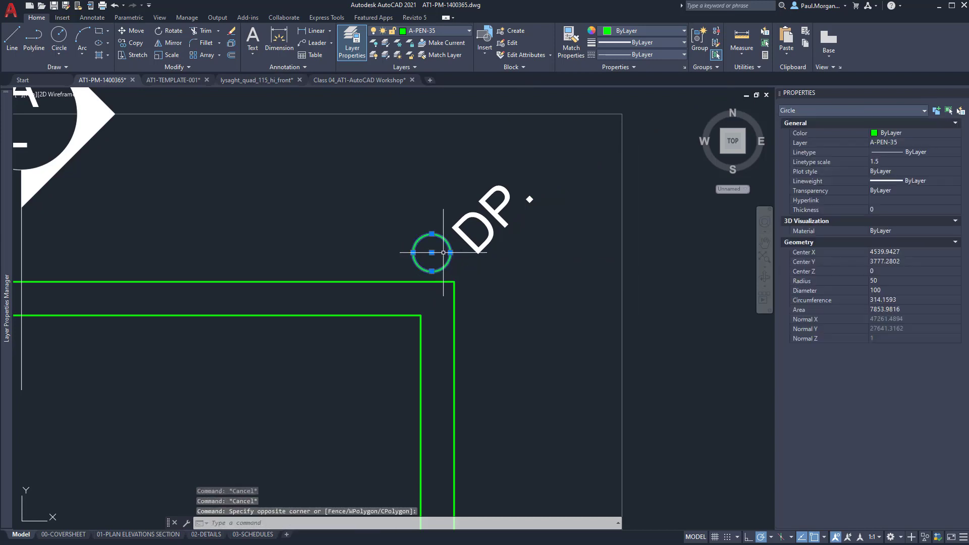
pyautogui.write('COPY')
pyautogui.press('Return')
pyautogui.click(441, 253)
pyautogui.scroll(-5, 451, 246)
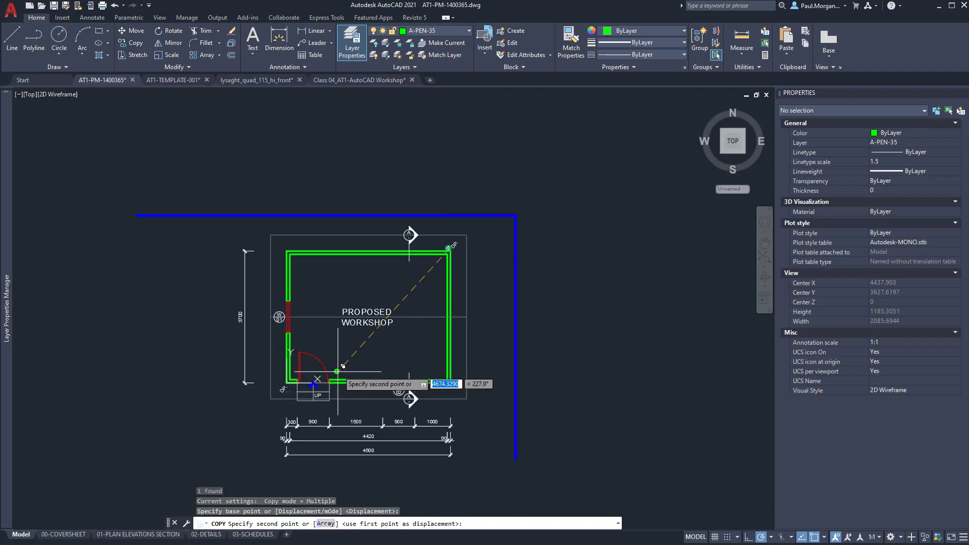
pyautogui.scroll(4, 300, 396)
pyautogui.scroll(3, 205, 336)
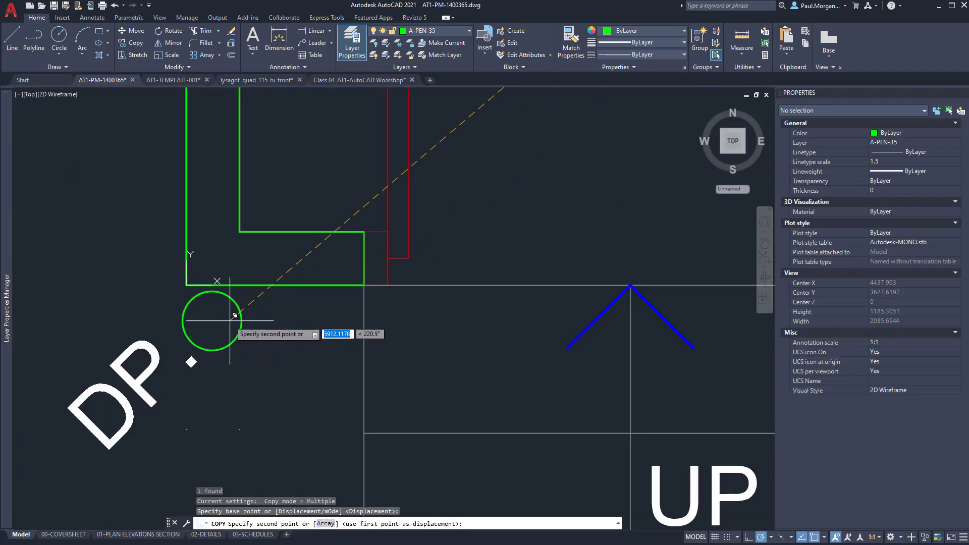
pyautogui.click(211, 321)
pyautogui.press('Escape')
pyautogui.scroll(-10, 241, 334)
pyautogui.press('Escape')
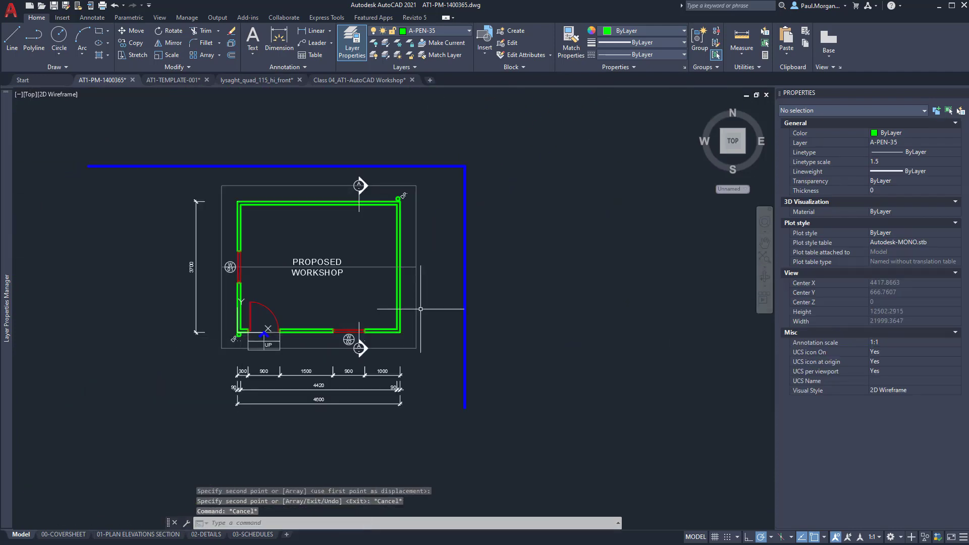
# On the 01-PLAN ELEVATIONS SECTION sheet, shift the floor plan up slightly within its viewport to fit the overall bottom dimension.
pyautogui.scroll(2, 420, 309)
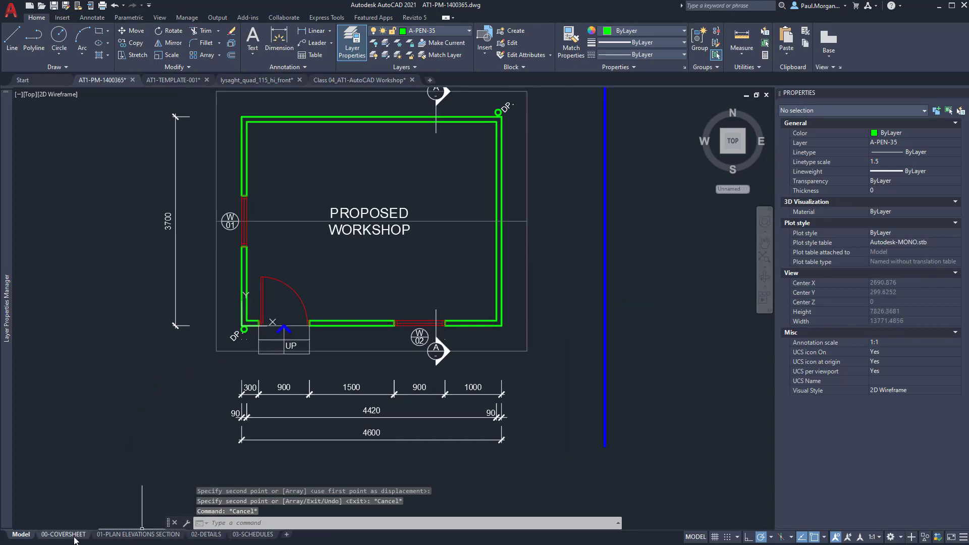
pyautogui.click(119, 534)
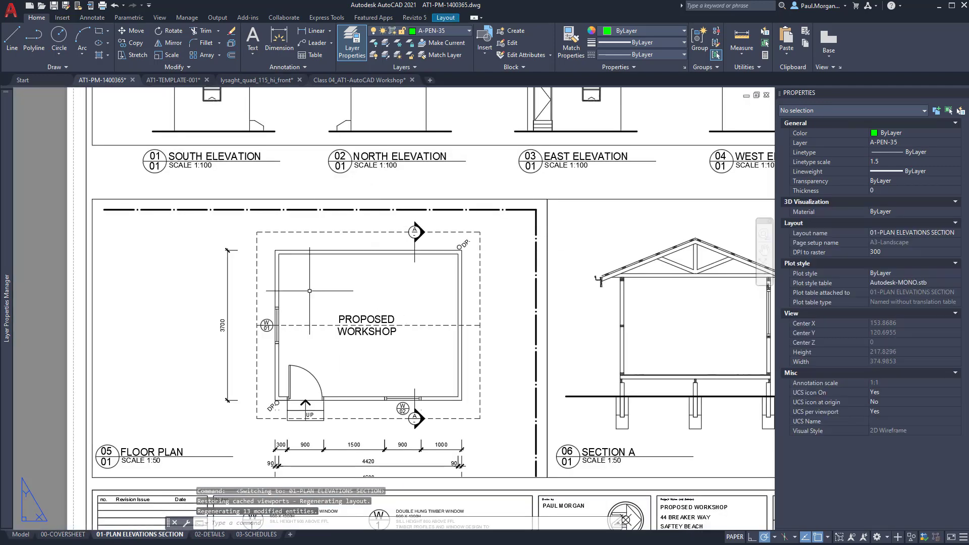
pyautogui.moveTo(412, 316); pyautogui.dragTo(429, 275, button='middle')
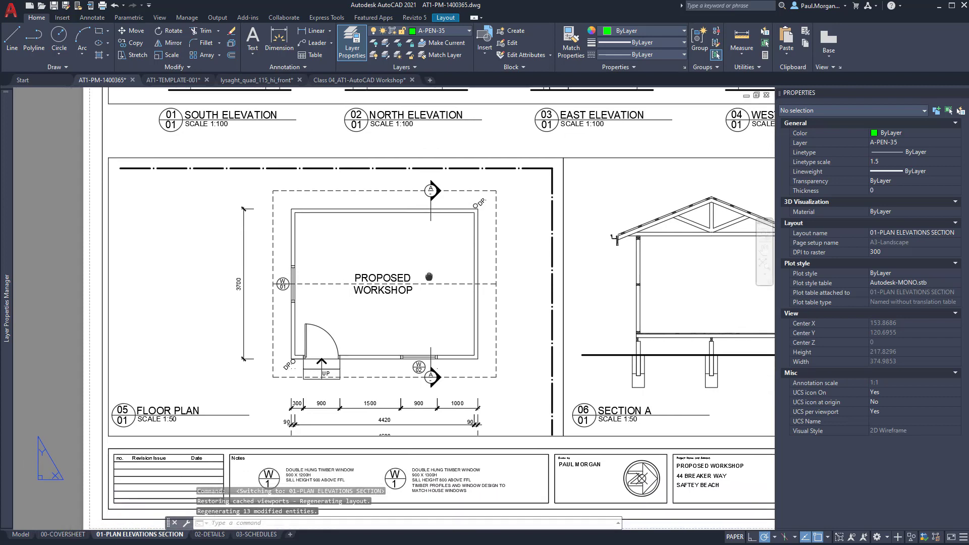
pyautogui.scroll(2, 422, 438)
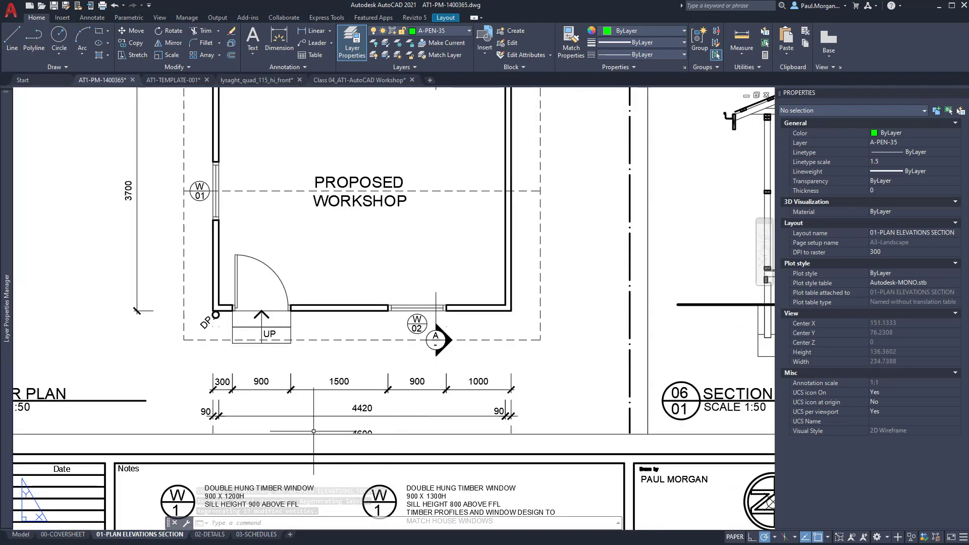
pyautogui.scroll(-2, 499, 405)
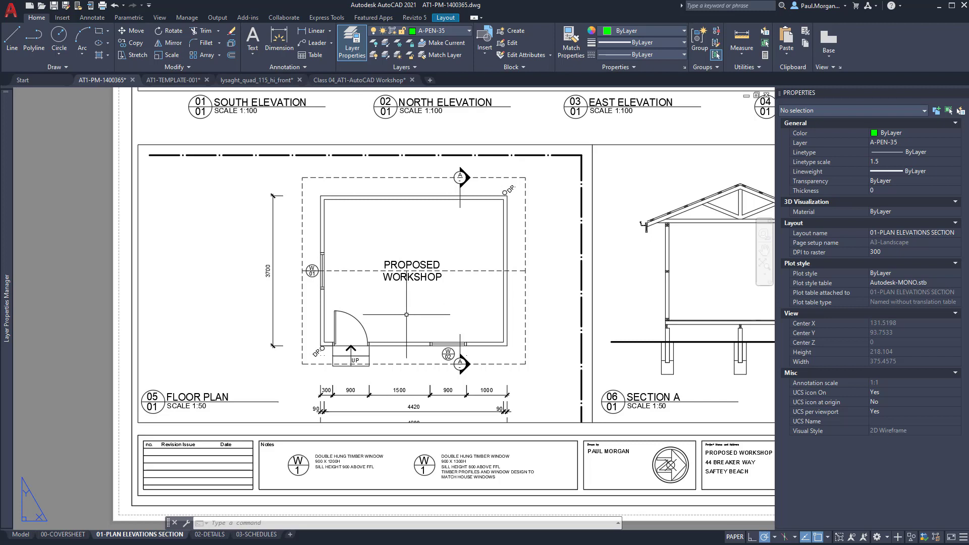
pyautogui.doubleClick(406, 314)
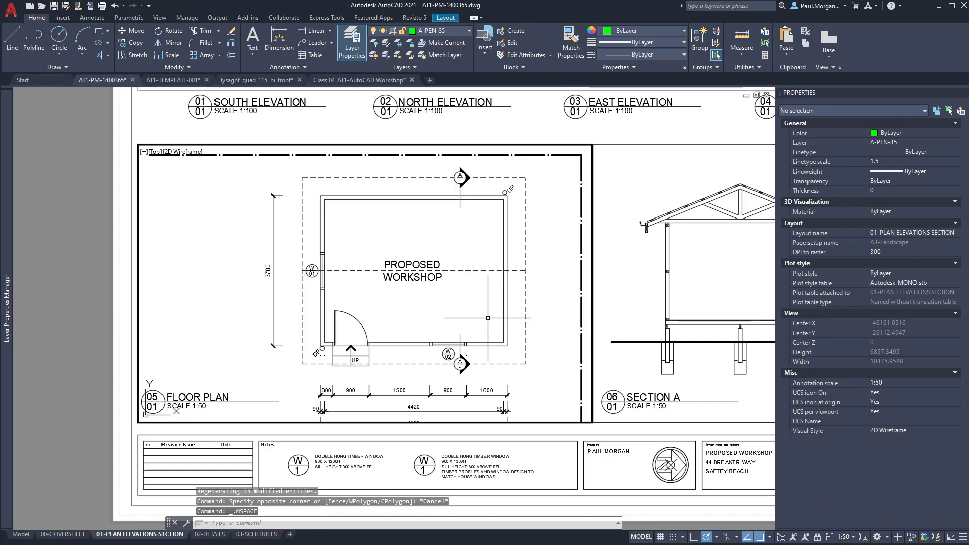
pyautogui.moveTo(486, 318); pyautogui.dragTo(487, 311, button='middle')
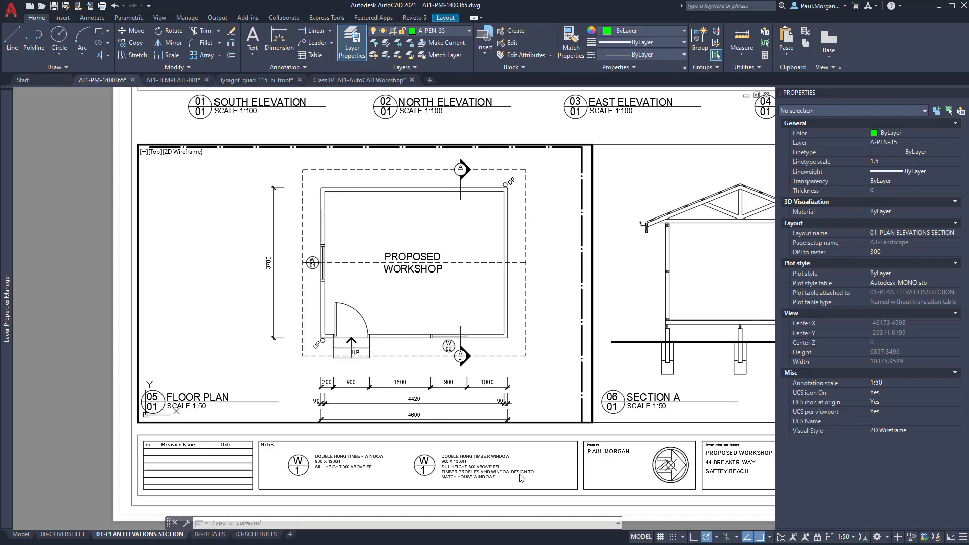
pyautogui.doubleClick(72, 403)
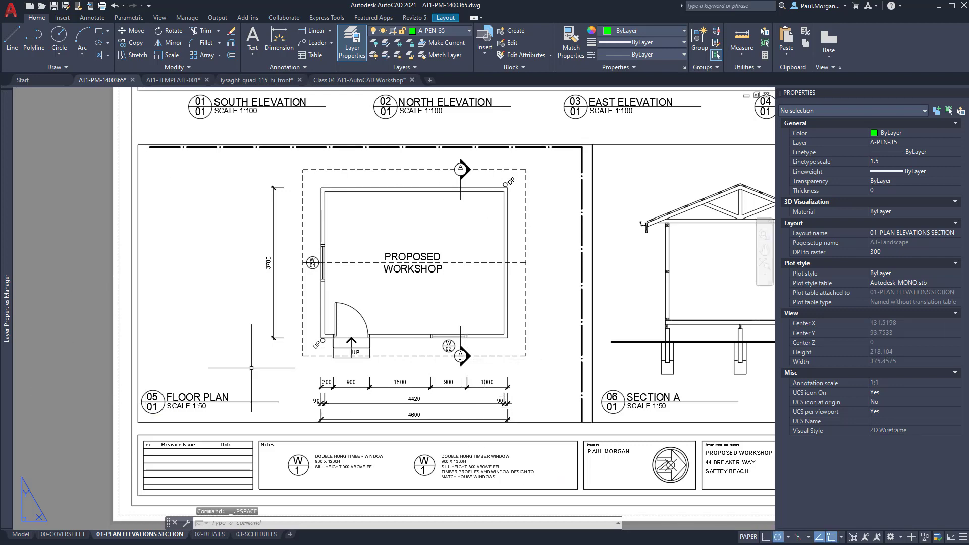
pyautogui.scroll(-4, 384, 237)
pyautogui.scroll(4, 385, 237)
pyautogui.moveTo(500, 221); pyautogui.dragTo(423, 282, button='middle')
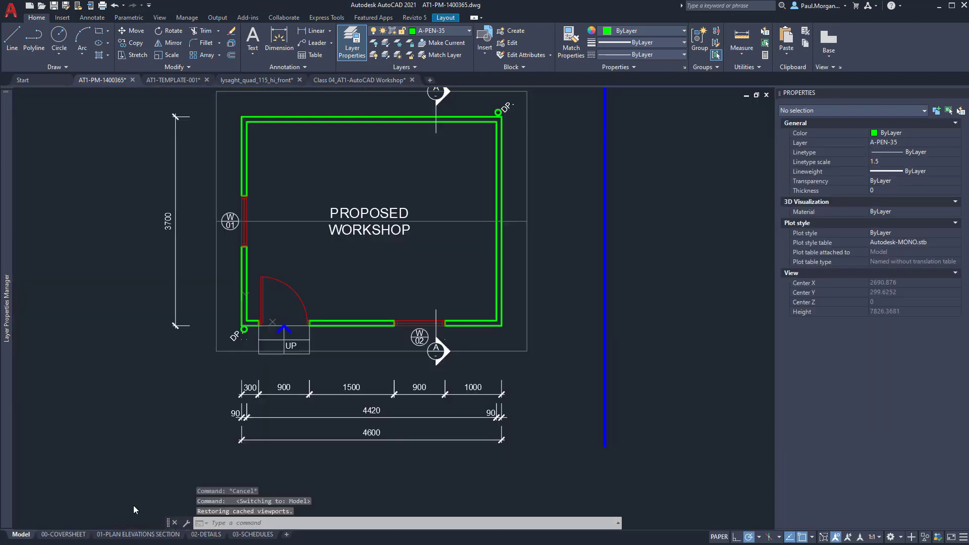
# In model space, move all the dimension strings below the floor plan straight up by 150.
pyautogui.click(21, 534)
pyautogui.click(455, 453)
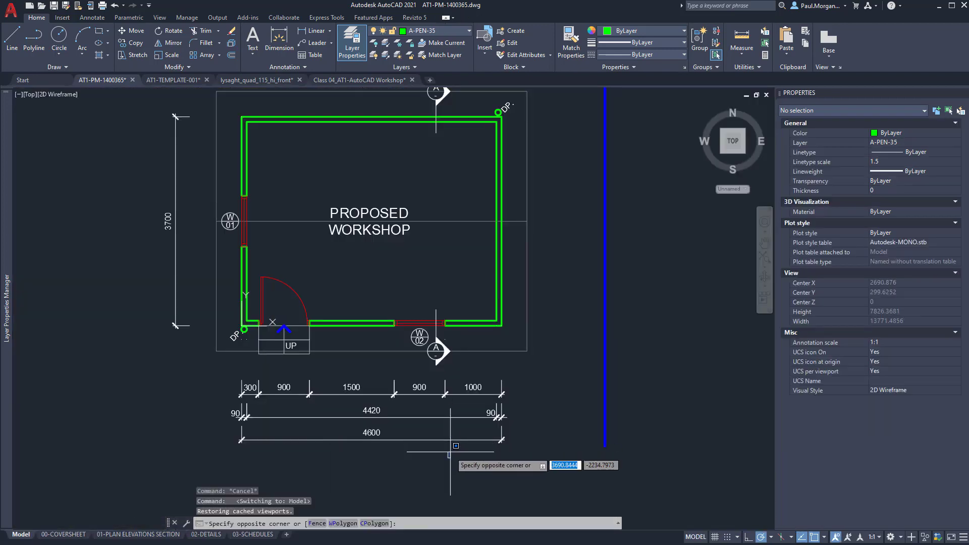
pyautogui.click(410, 383)
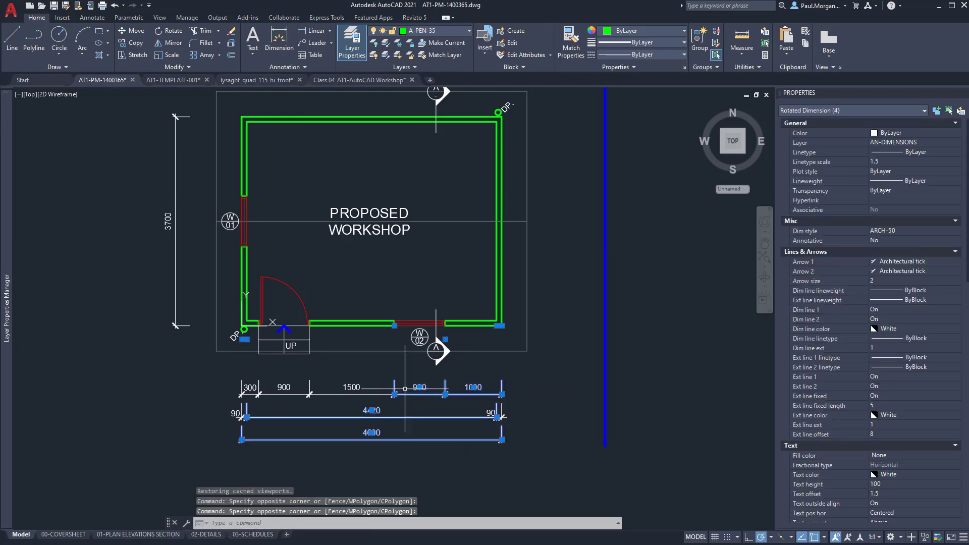
pyautogui.click(538, 453)
pyautogui.click(278, 391)
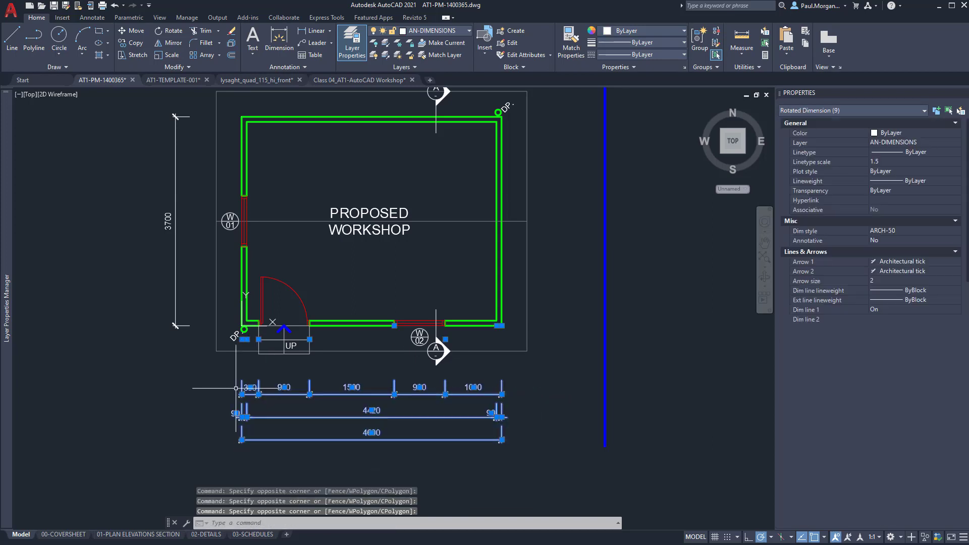
pyautogui.write('m')
pyautogui.press('Return')
pyautogui.click(507, 417)
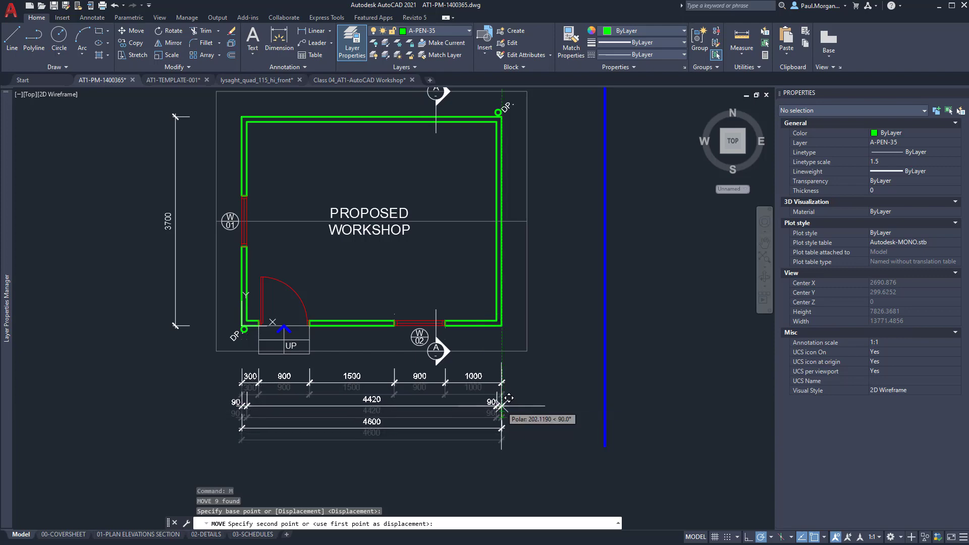
pyautogui.write('150')
pyautogui.press('Return')
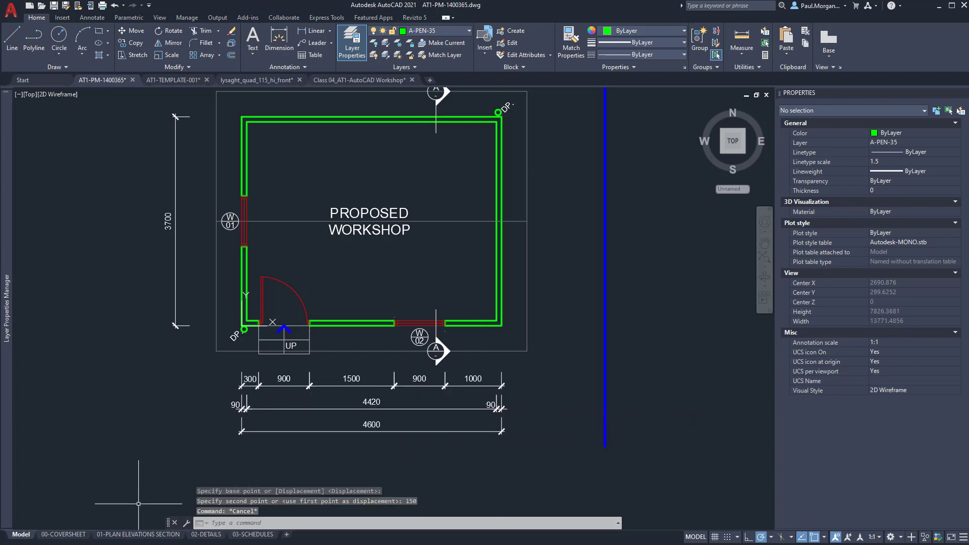
# Review the floor plan's dimension spacing and the Section A drawing on the 01-PLAN ELEVATIONS SECTION sheet.
pyautogui.click(109, 535)
pyautogui.scroll(3, 365, 458)
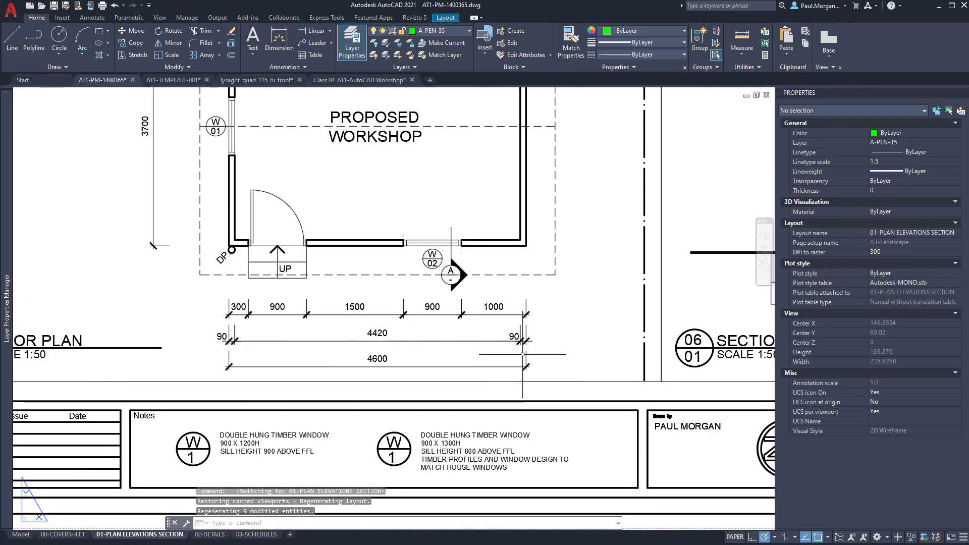
pyautogui.scroll(-3, 557, 344)
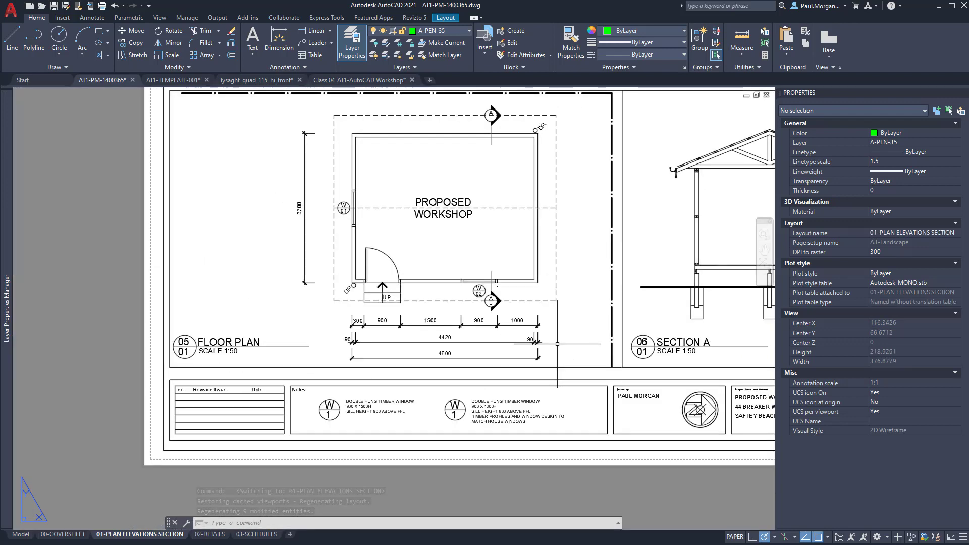
pyautogui.moveTo(566, 317); pyautogui.dragTo(390, 388, button='middle')
pyautogui.scroll(-2, 391, 388)
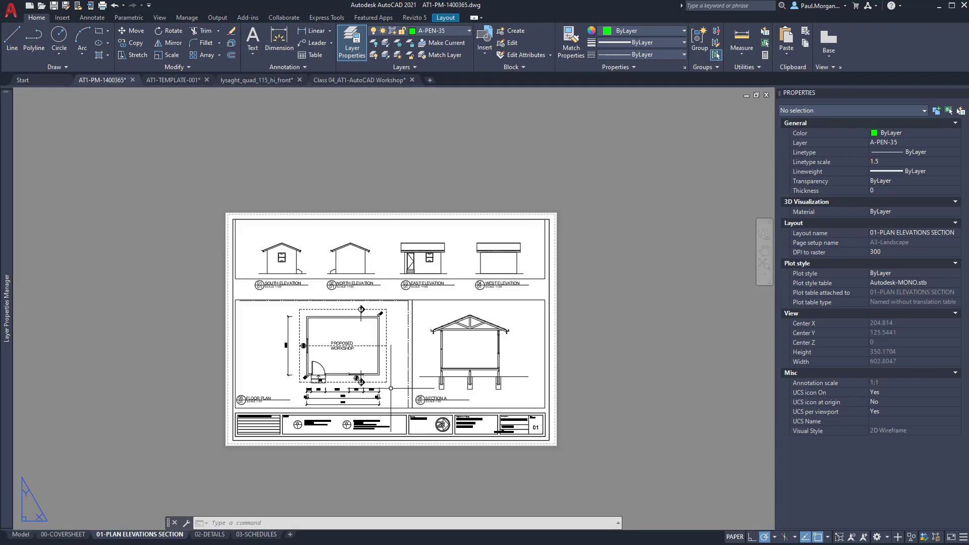
pyautogui.scroll(5, 390, 388)
pyautogui.moveTo(581, 341); pyautogui.dragTo(489, 346, button='middle')
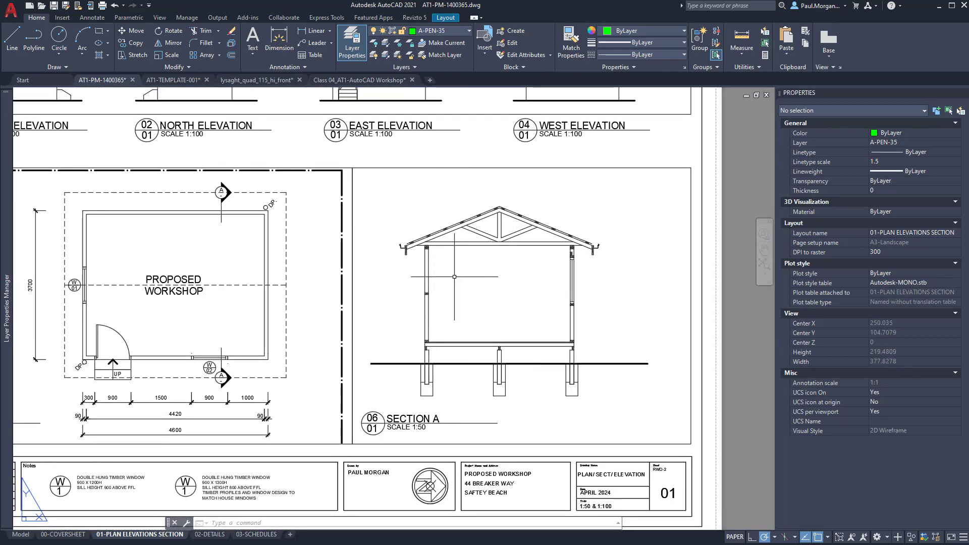
pyautogui.scroll(2, 399, 431)
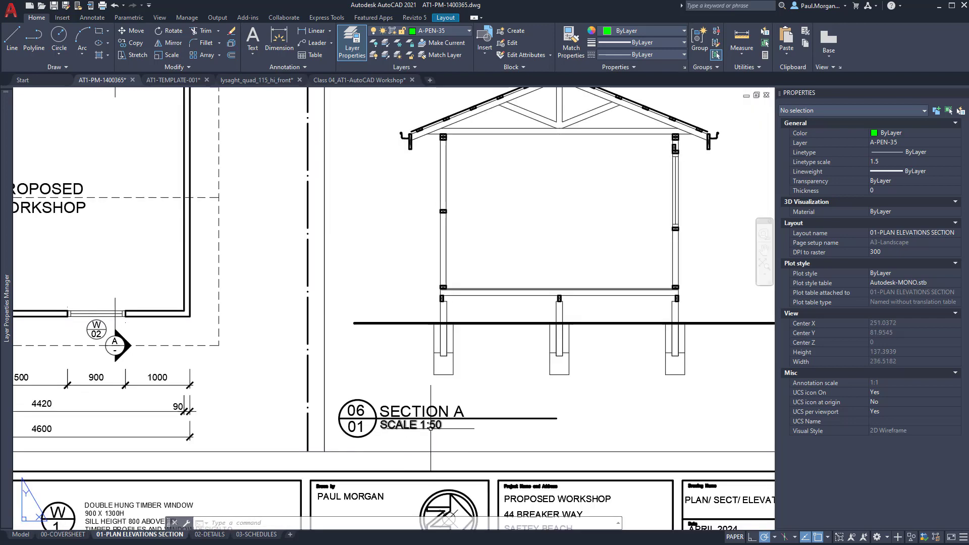
pyautogui.scroll(-2, 430, 430)
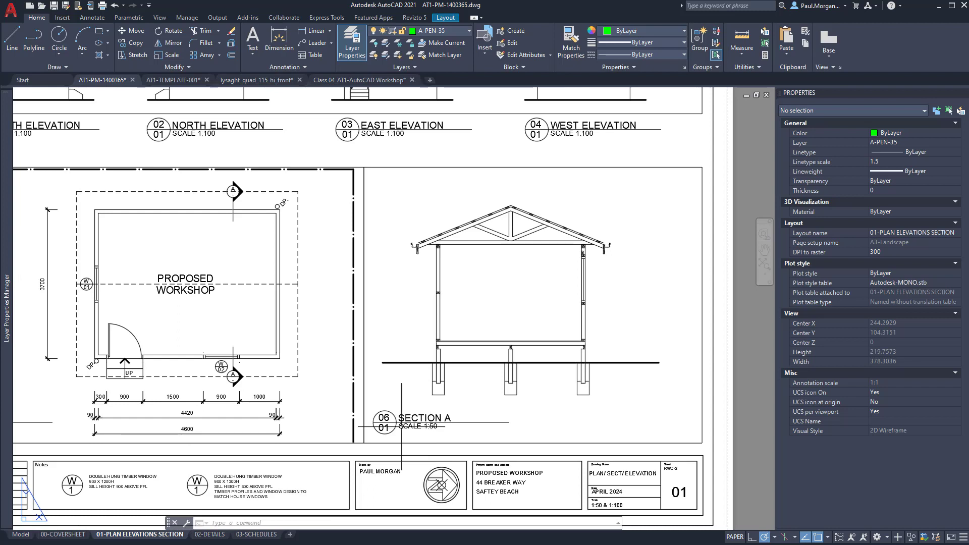
# Find the section drawing in model space and examine Section A's level lines, labels and detail callouts in the Revu reference set.
pyautogui.click(21, 536)
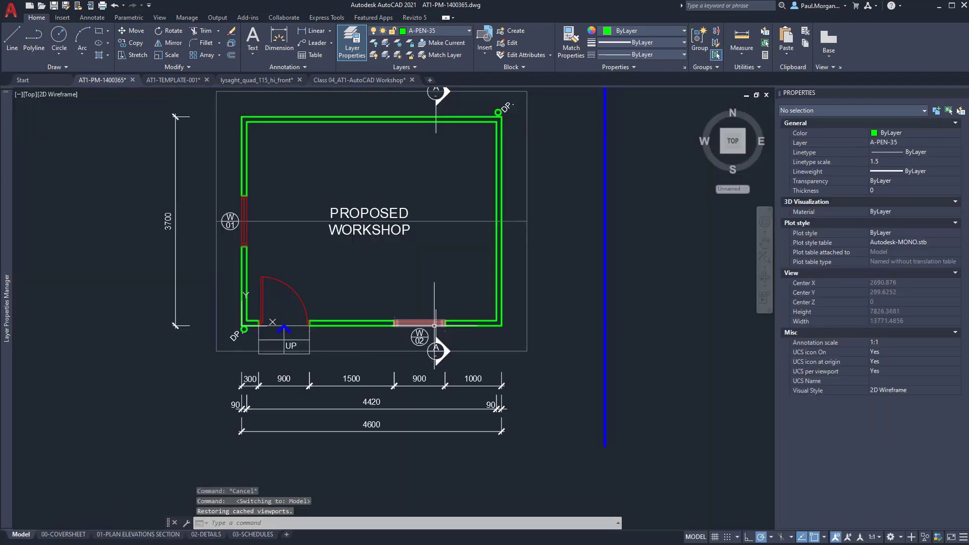
pyautogui.scroll(-4, 434, 325)
pyautogui.moveTo(562, 324); pyautogui.dragTo(333, 364, button='middle')
pyautogui.scroll(5, 508, 177)
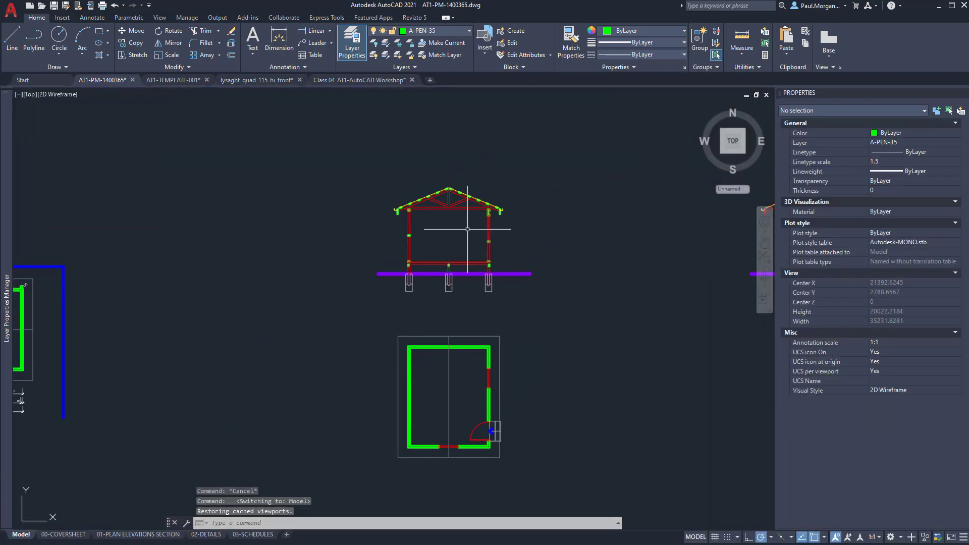
pyautogui.moveTo(508, 177); pyautogui.dragTo(363, 226, button='middle')
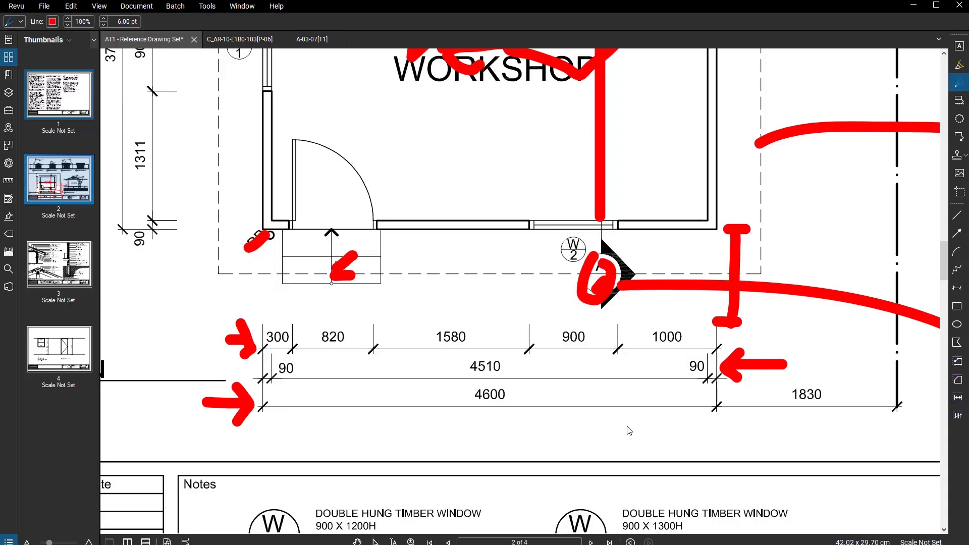
pyautogui.scroll(-3, 627, 428)
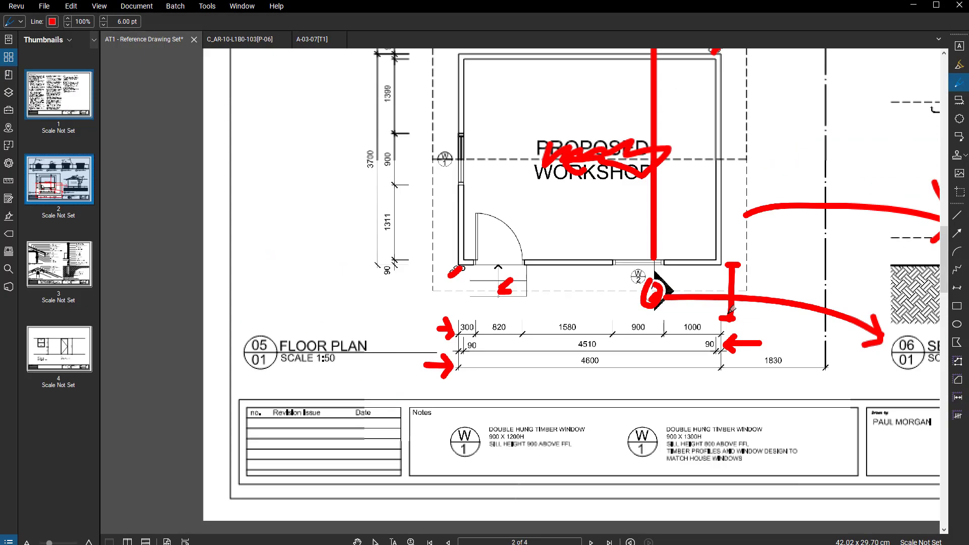
pyautogui.moveTo(648, 281); pyautogui.dragTo(217, 283, button='middle')
pyautogui.scroll(3, 522, 337)
pyautogui.scroll(2, 546, 255)
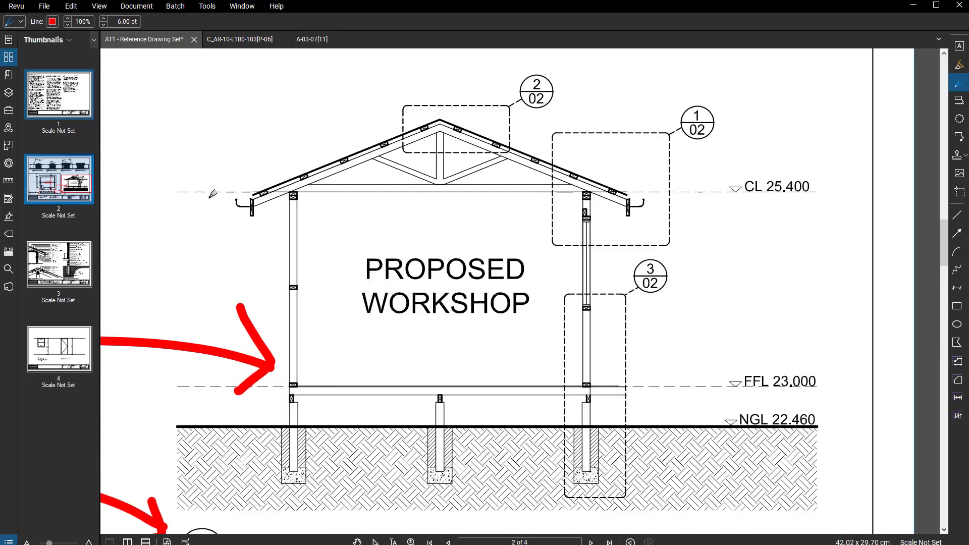
pyautogui.scroll(2, 751, 185)
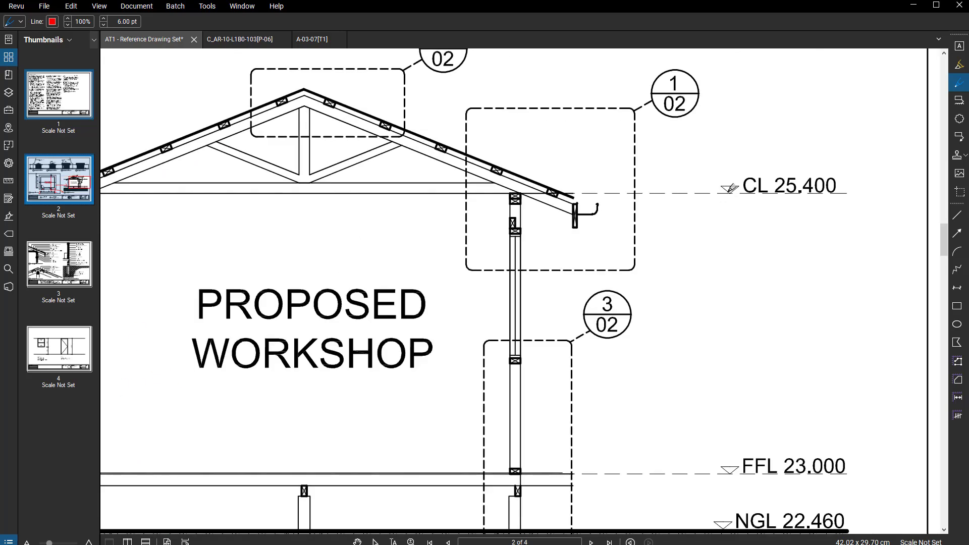
pyautogui.scroll(-2, 757, 204)
pyautogui.scroll(-1, 671, 302)
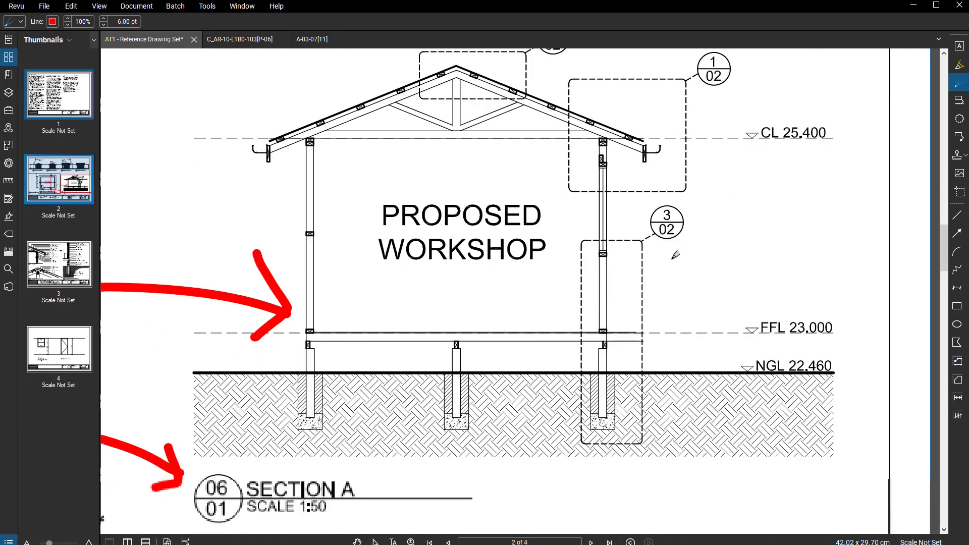
pyautogui.scroll(2, 677, 239)
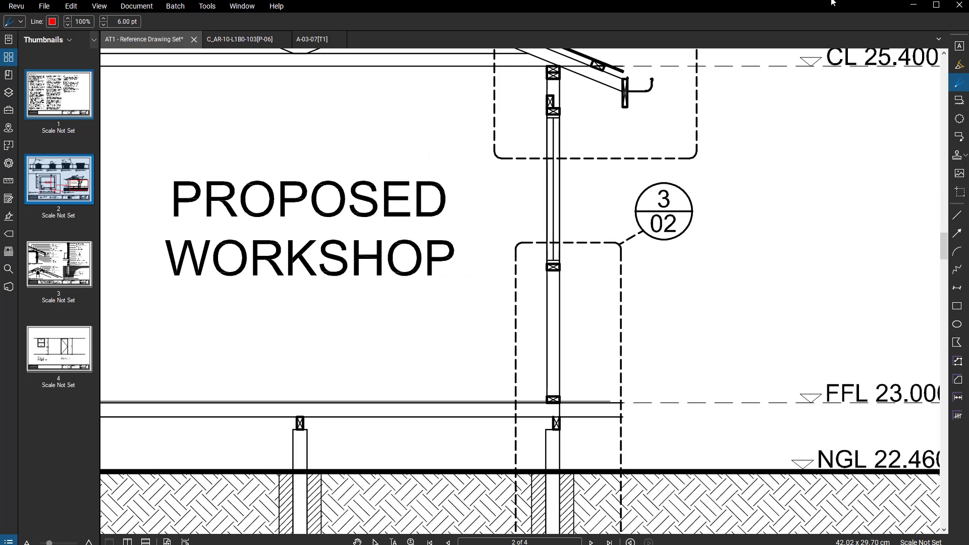
pyautogui.click(912, 6)
# On layer A-DASH-13, draw a horizontal ceiling level line from the section's left wall top plate to above the ground line's right end.
pyautogui.scroll(1, 459, 239)
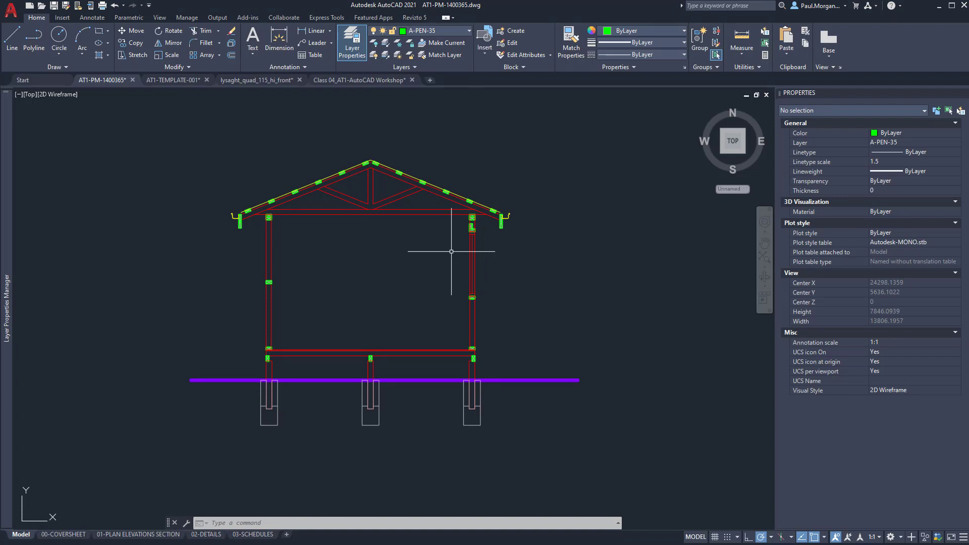
pyautogui.click(432, 32)
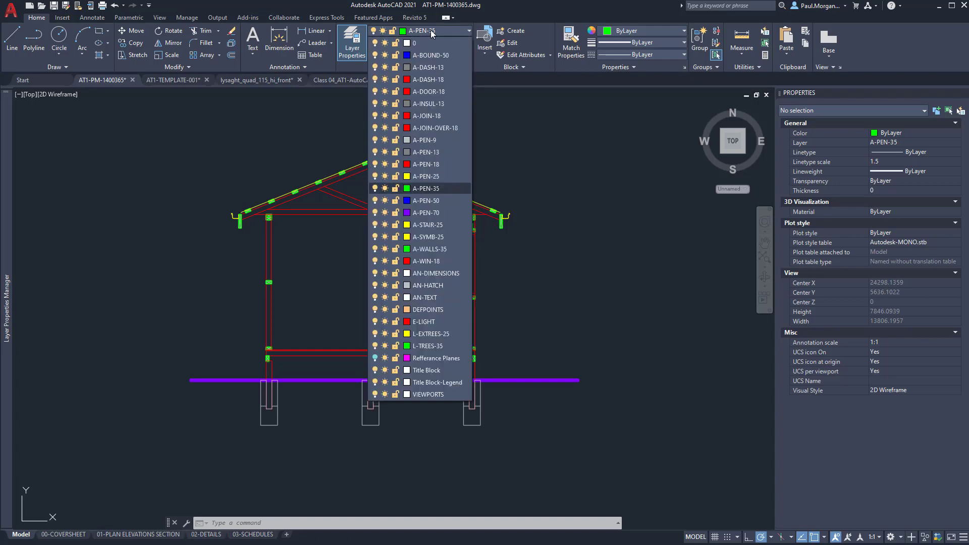
pyautogui.click(439, 66)
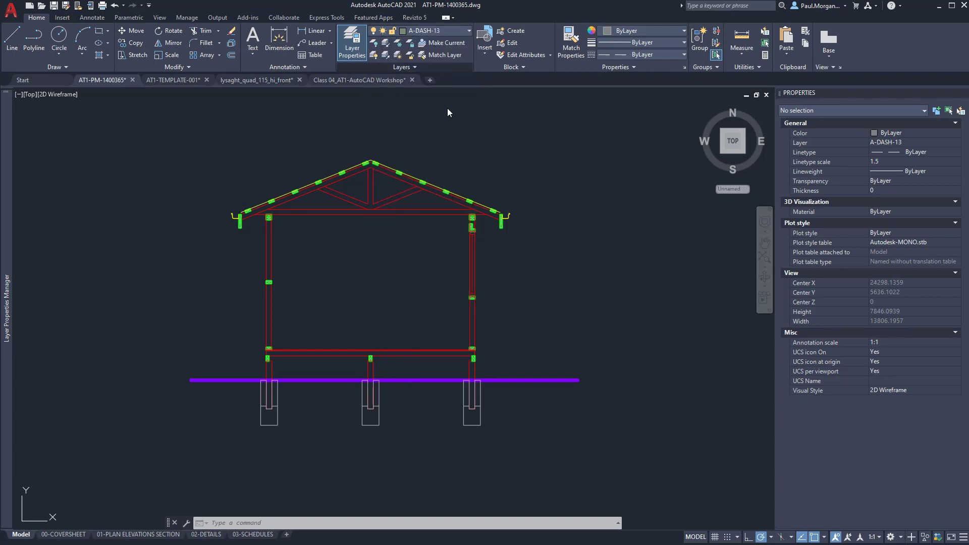
pyautogui.moveTo(447, 108); pyautogui.dragTo(469, 103, button='middle')
pyautogui.write('l')
pyautogui.press('Return')
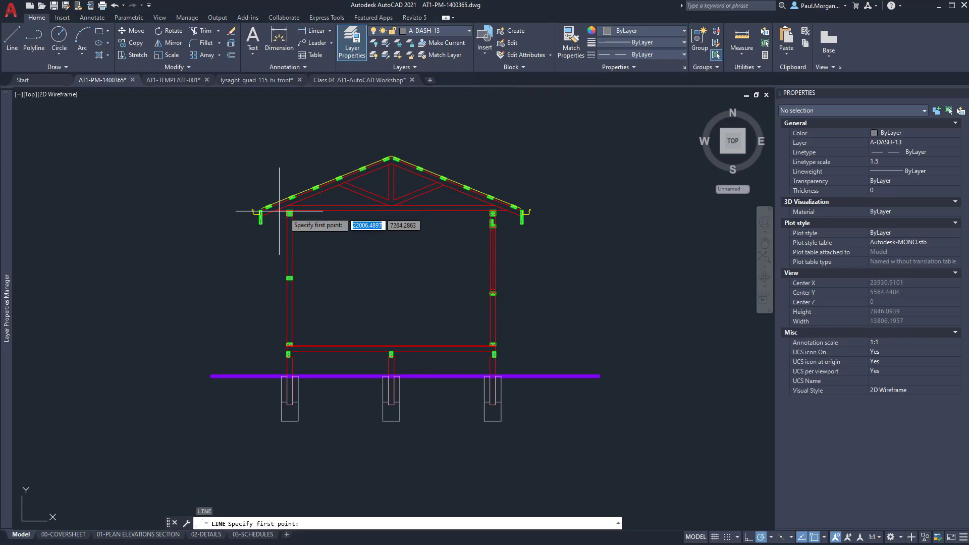
pyautogui.scroll(5, 285, 209)
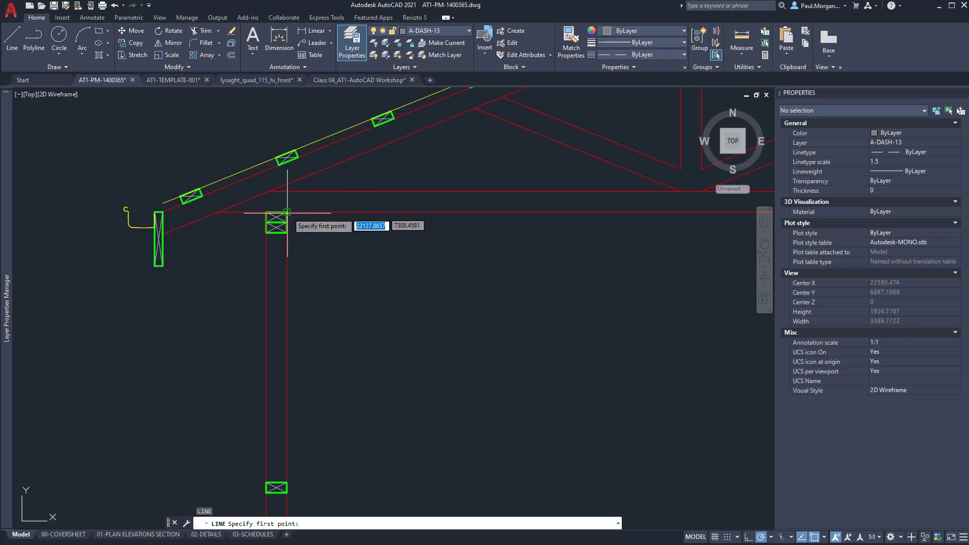
pyautogui.scroll(-9, 270, 216)
pyautogui.click(379, 216)
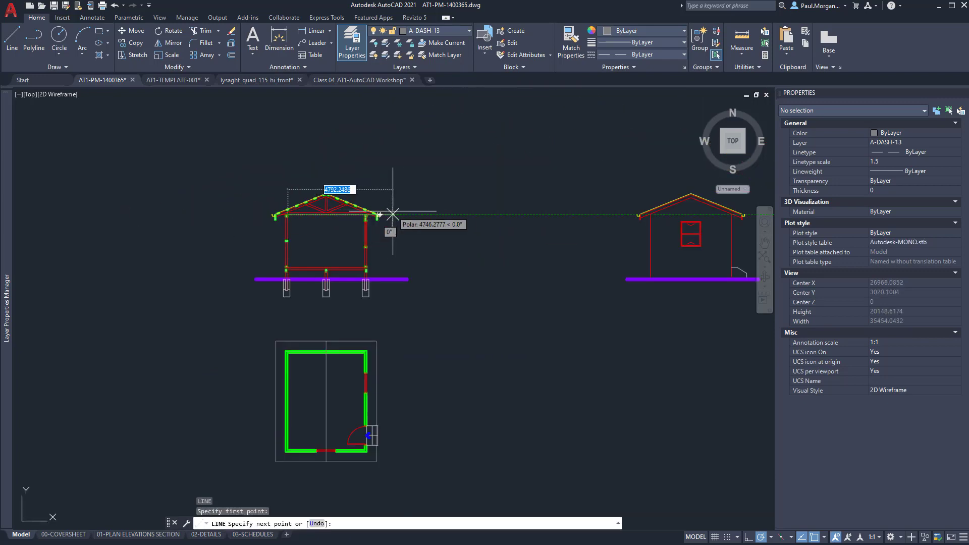
pyautogui.scroll(6, 402, 213)
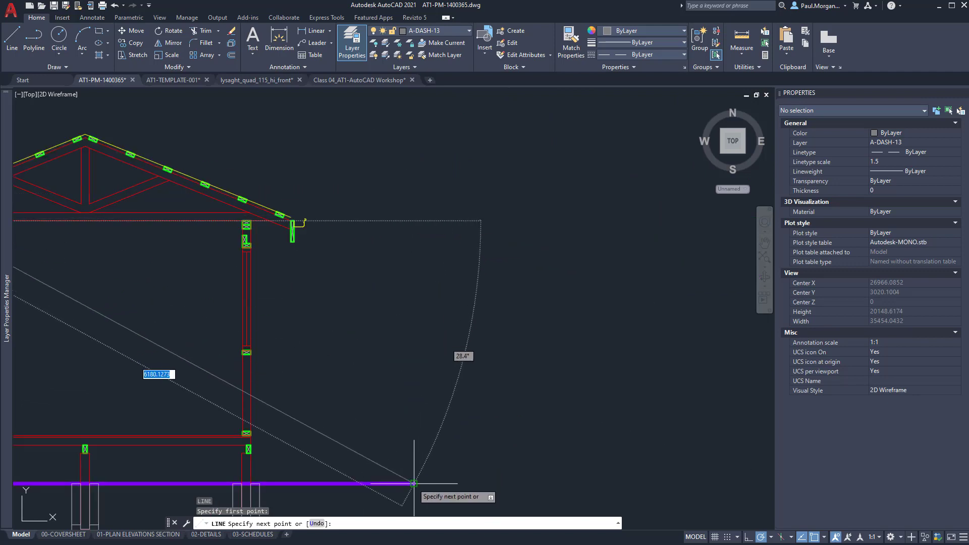
pyautogui.click(414, 220)
pyautogui.moveTo(396, 228); pyautogui.dragTo(579, 237, button='middle')
pyautogui.press('Escape')
pyautogui.press('Escape')
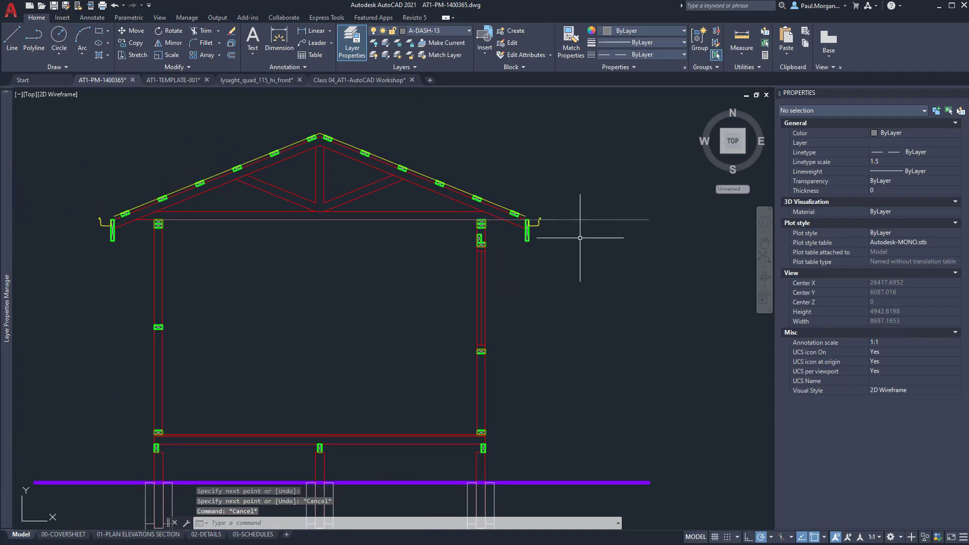
# Stretch the ceiling level line's left end outward to align with the ground line's left end.
pyautogui.click(585, 208)
pyautogui.click(565, 236)
pyautogui.moveTo(137, 227); pyautogui.dragTo(294, 236, button='middle')
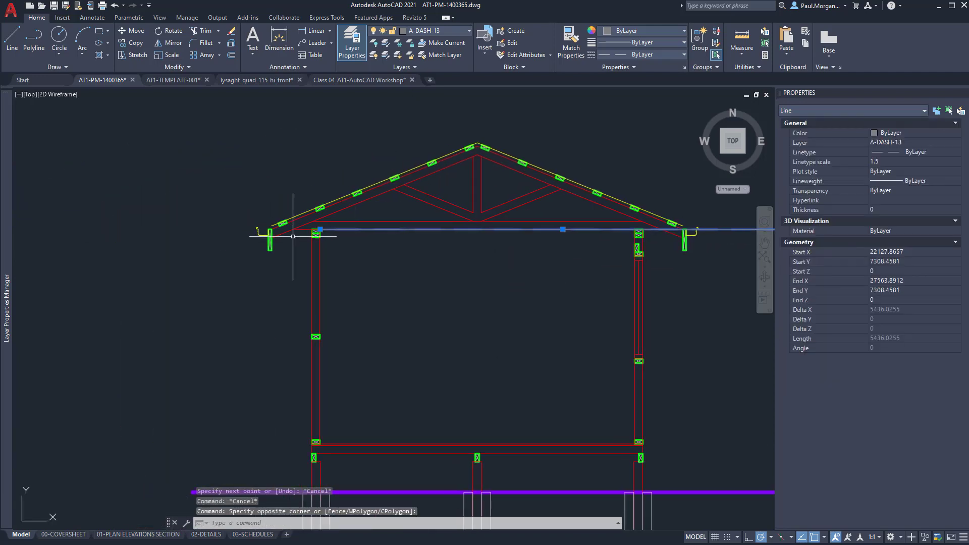
pyautogui.click(320, 229)
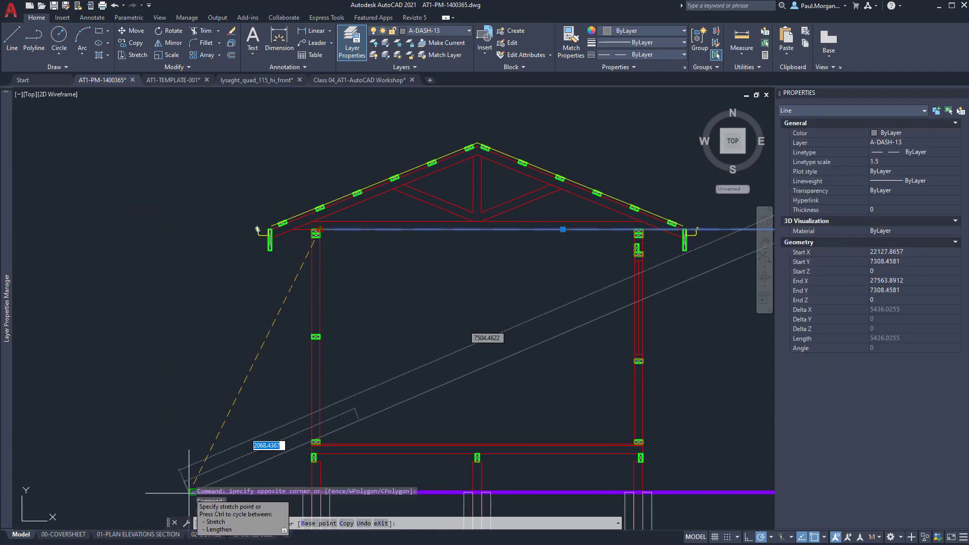
pyautogui.click(193, 228)
pyautogui.moveTo(516, 319); pyautogui.dragTo(441, 311, button='middle')
pyautogui.press('Escape')
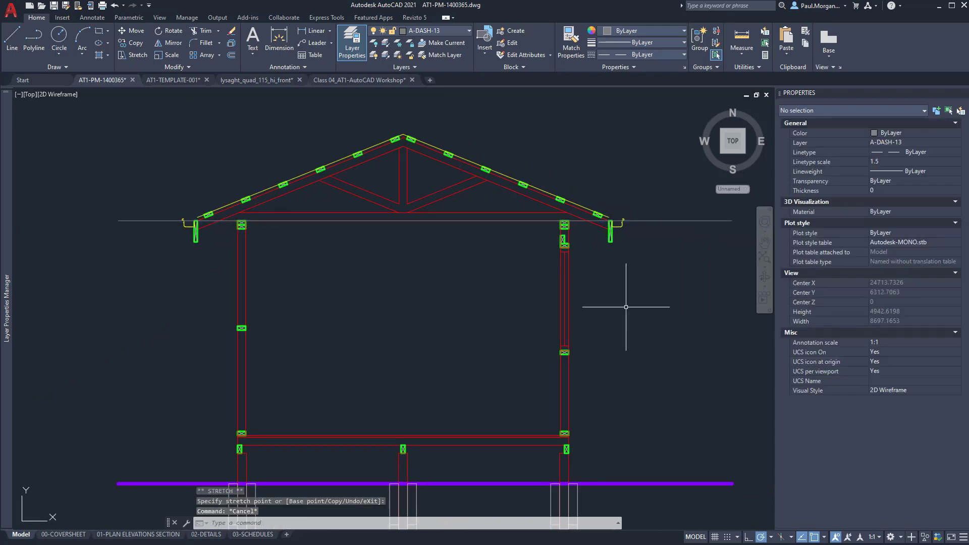
pyautogui.press('Escape')
# Offset the ceiling level line down by 2400 to create the finished floor level line.
pyautogui.moveTo(625, 306); pyautogui.dragTo(599, 294, button='middle')
pyautogui.click(641, 199)
pyautogui.click(625, 220)
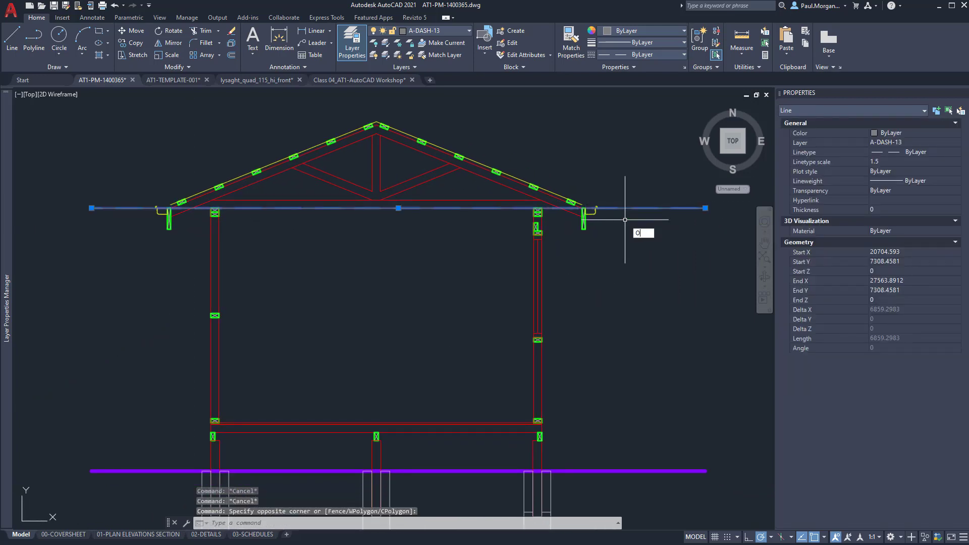
pyautogui.press('Return')
pyautogui.press('Return')
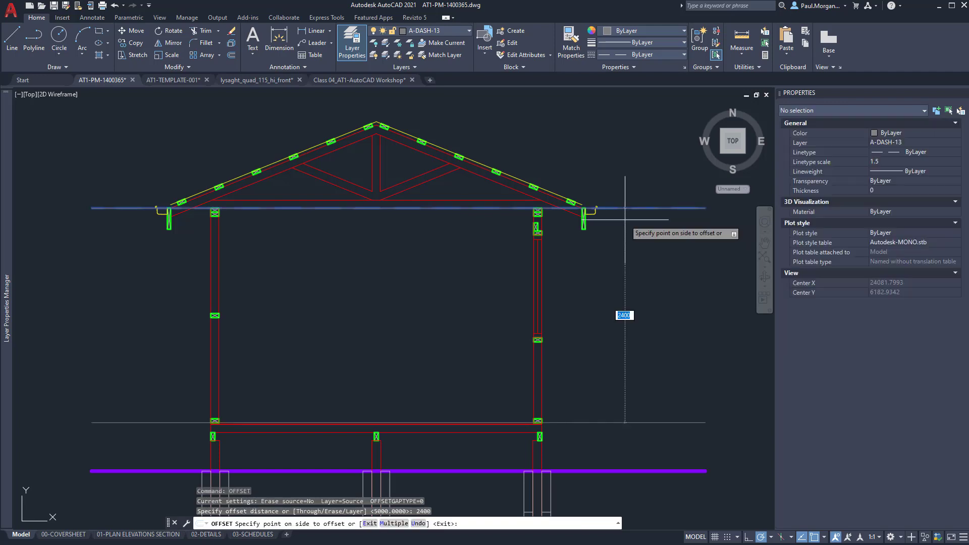
pyautogui.click(625, 302)
pyautogui.moveTo(625, 360); pyautogui.dragTo(610, 346, button='middle')
pyautogui.press('Escape')
pyautogui.press('Escape')
pyautogui.scroll(-4, 610, 346)
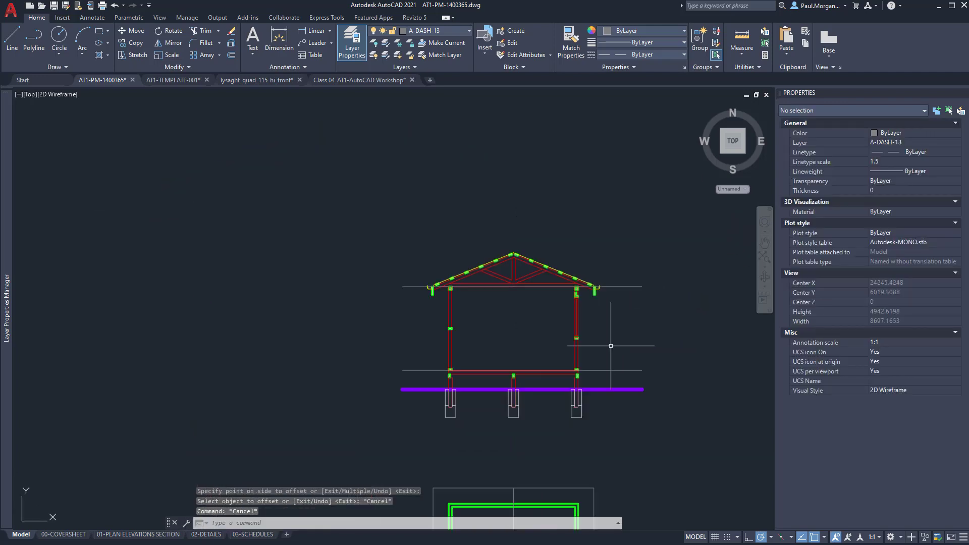
pyautogui.scroll(2, 606, 362)
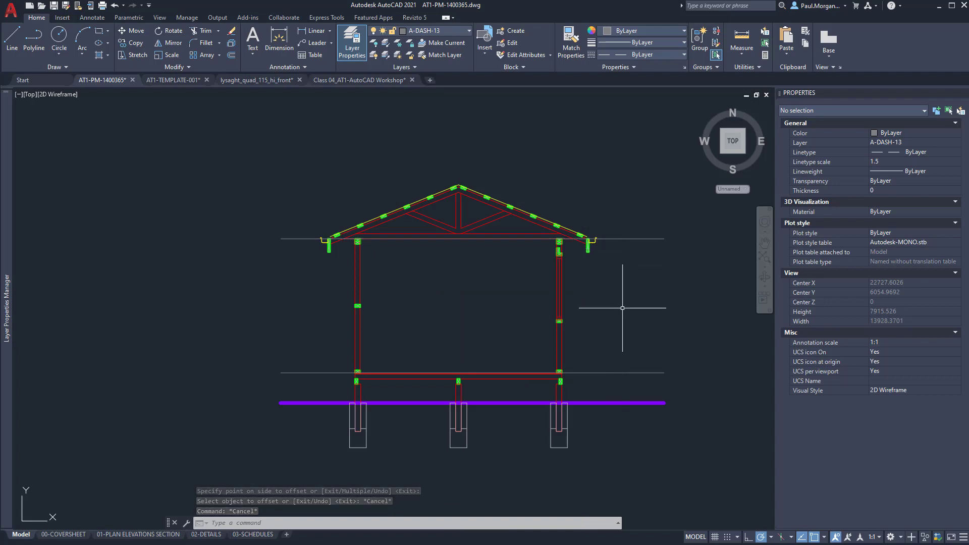
pyautogui.moveTo(621, 309); pyautogui.dragTo(603, 309, button='middle')
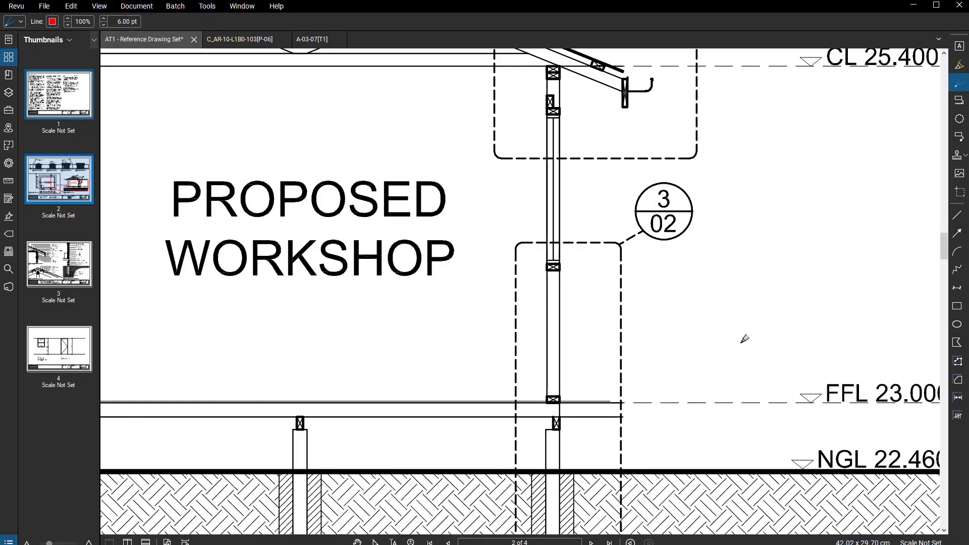
# In the Revu reference set, mark the right-hand alignment of Section A's level labels with a vertical red pen stroke, then return to AutoCAD.
pyautogui.hscroll(3, 692, 335)
pyautogui.scroll(-1, 631, 365)
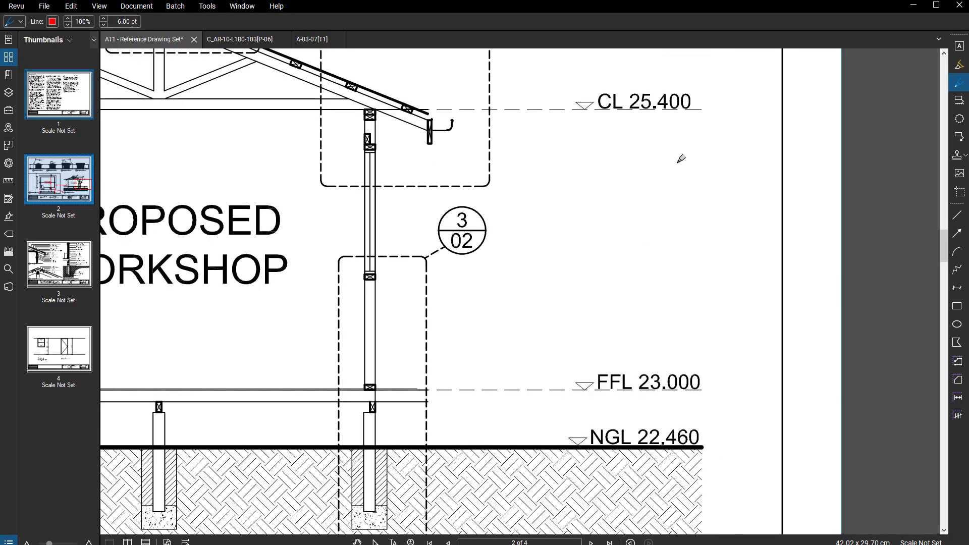
pyautogui.moveTo(706, 446); pyautogui.dragTo(719, 71)
pyautogui.scroll(-2, 688, 450)
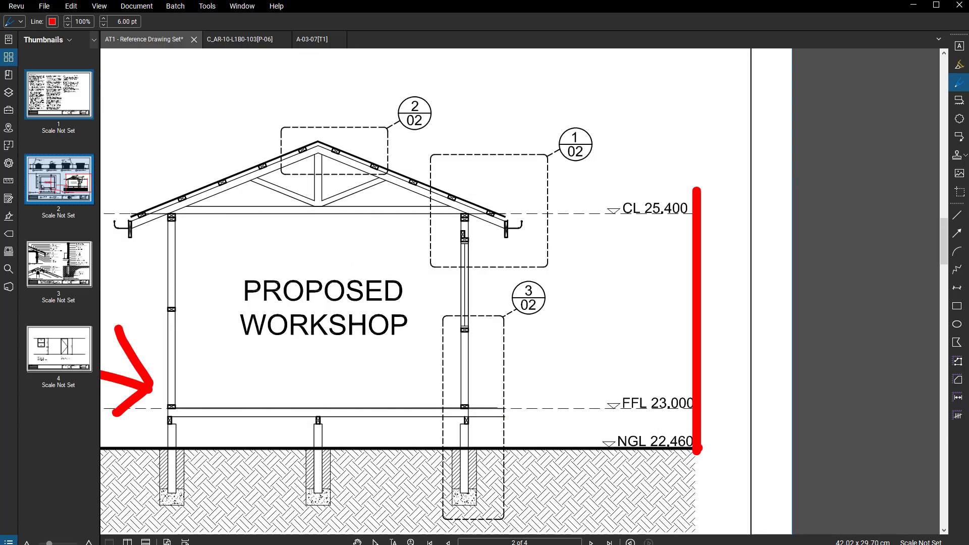
pyautogui.click(917, 7)
# On layer AN-TEXT, add the multiline text "RL. 17.365" in the 2mm at 1-50 style near the ceiling level line's right end.
pyautogui.scroll(3, 615, 222)
pyautogui.moveTo(616, 271); pyautogui.dragTo(529, 210, button='middle')
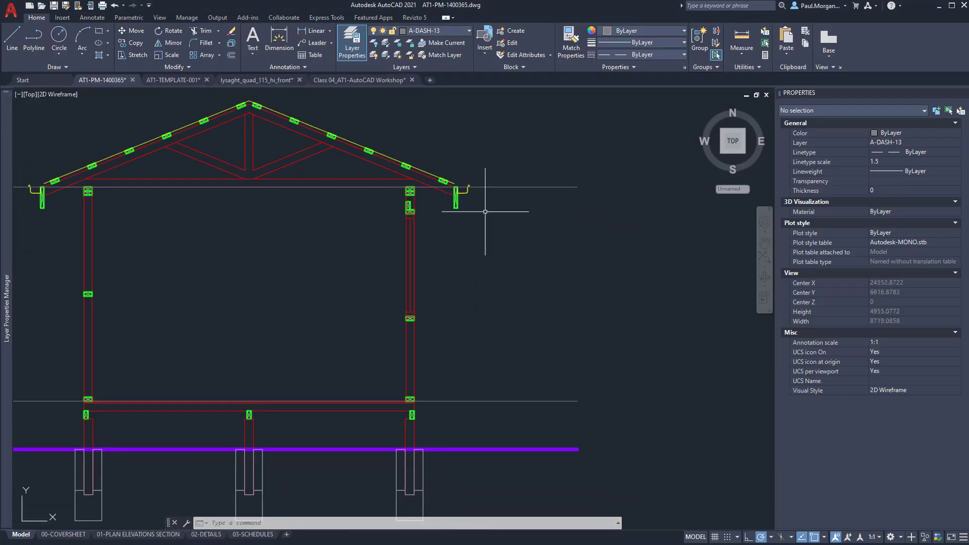
pyautogui.click(100, 18)
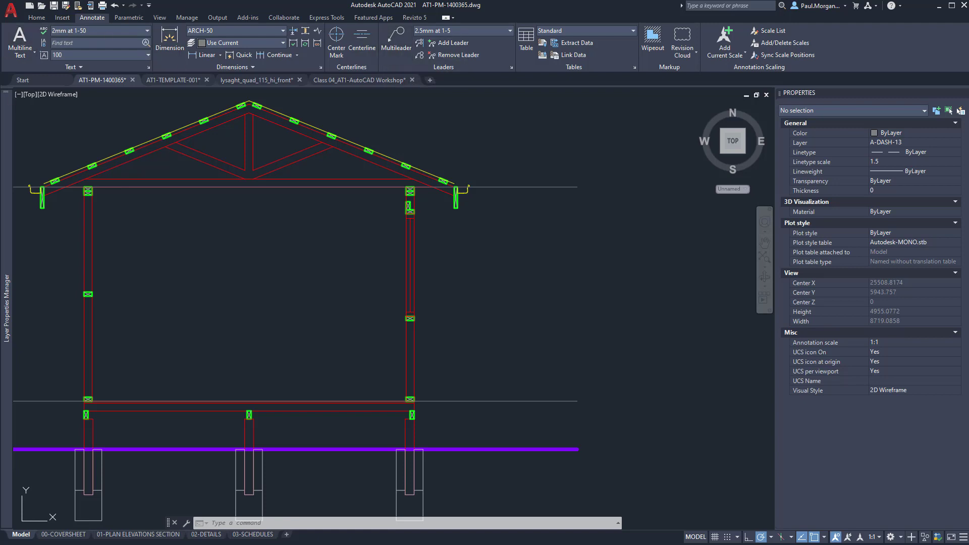
pyautogui.moveTo(7, 116)
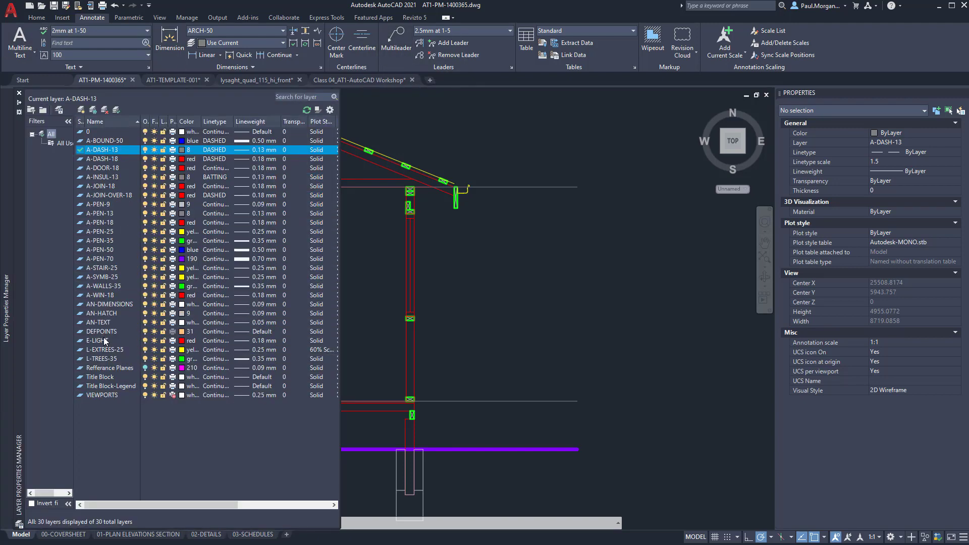
pyautogui.doubleClick(101, 323)
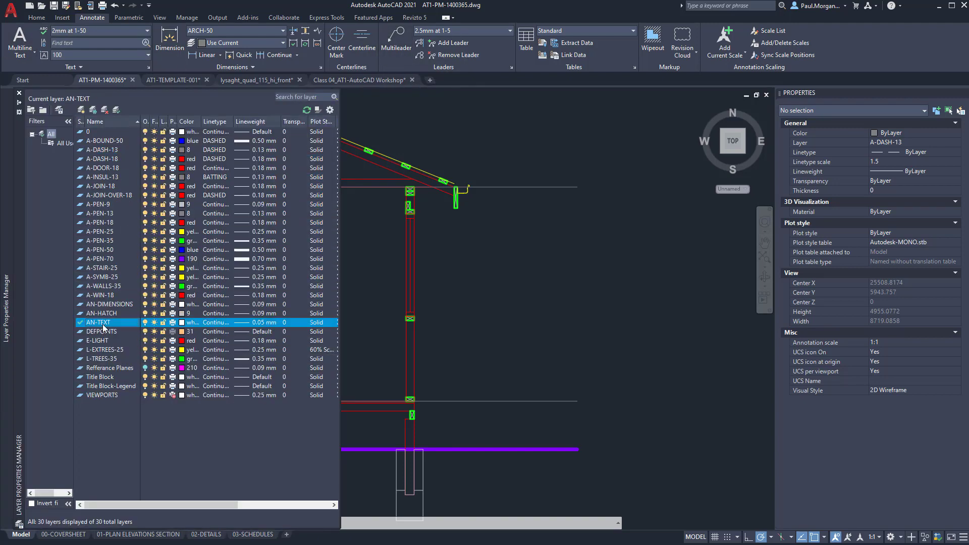
pyautogui.click(23, 34)
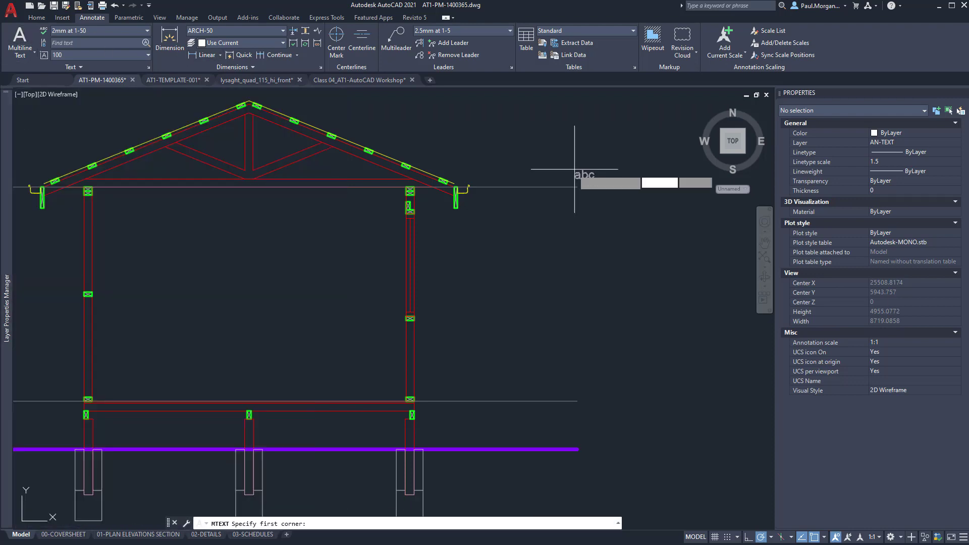
pyautogui.click(523, 173)
pyautogui.click(586, 181)
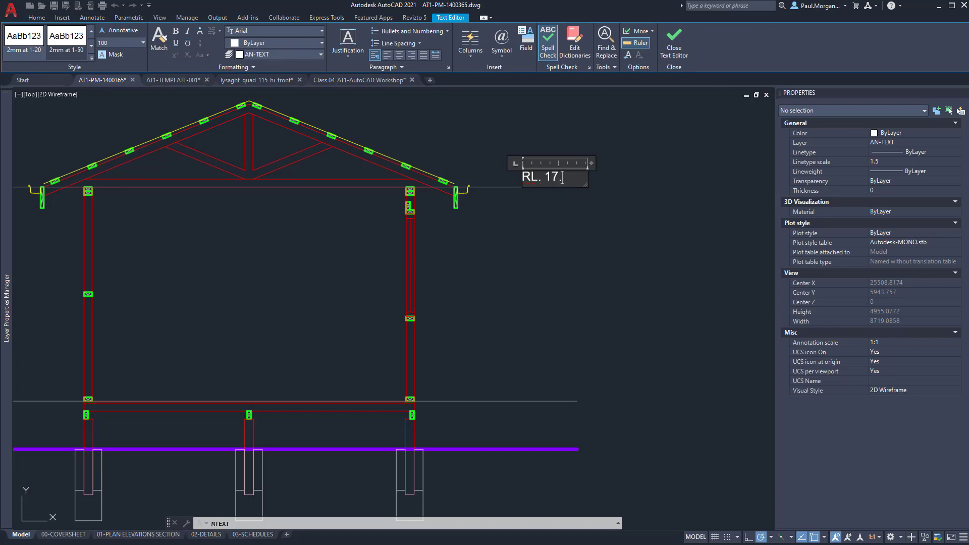
pyautogui.write('RL. 17.3654')
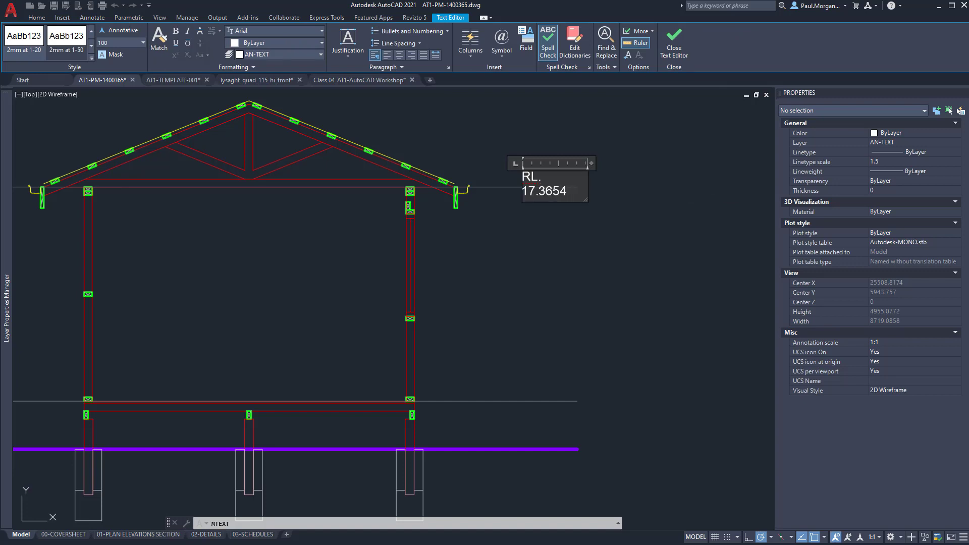
pyautogui.press('BackSpace')
pyautogui.click(619, 197)
# Move the RL. 17.365 label slightly left and down so it sits just above the ceiling level line within its right end.
pyautogui.scroll(5, 576, 178)
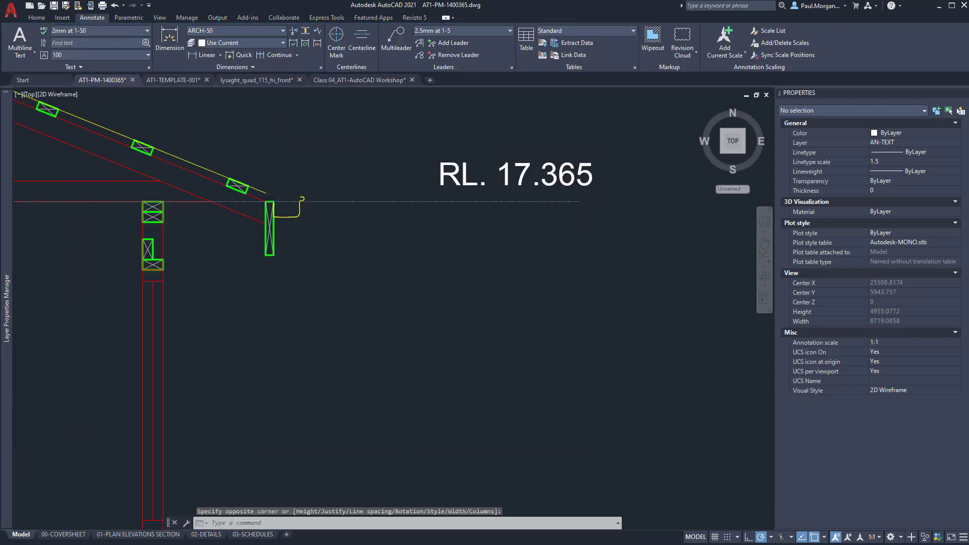
pyautogui.click(538, 181)
pyautogui.click(520, 168)
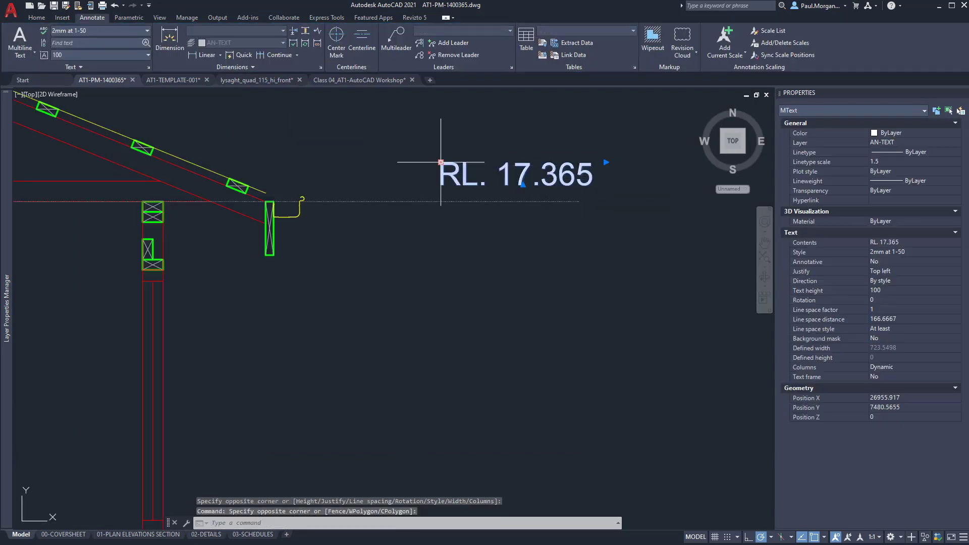
pyautogui.click(420, 174)
pyautogui.press('Escape')
pyautogui.press('Escape')
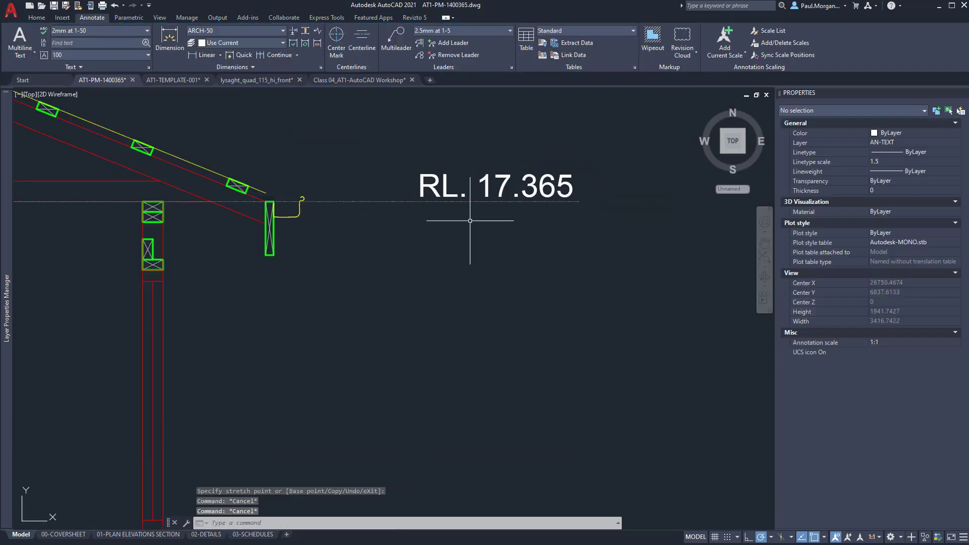
# Draw a downward-pointing triangular level marker with a 200 wide top edge just left of the RL. 17.365 label using a polyline.
pyautogui.moveTo(456, 259); pyautogui.dragTo(516, 265, button='middle')
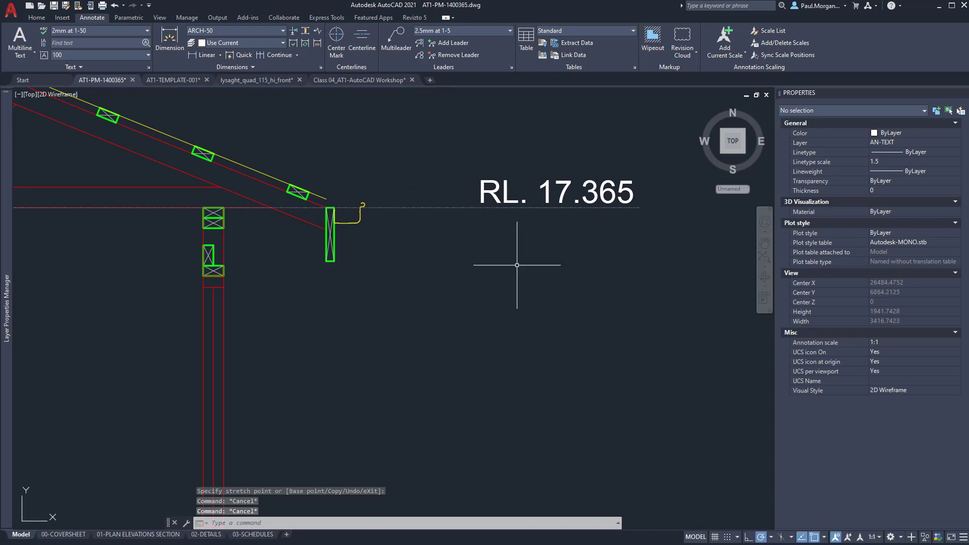
pyautogui.write('L')
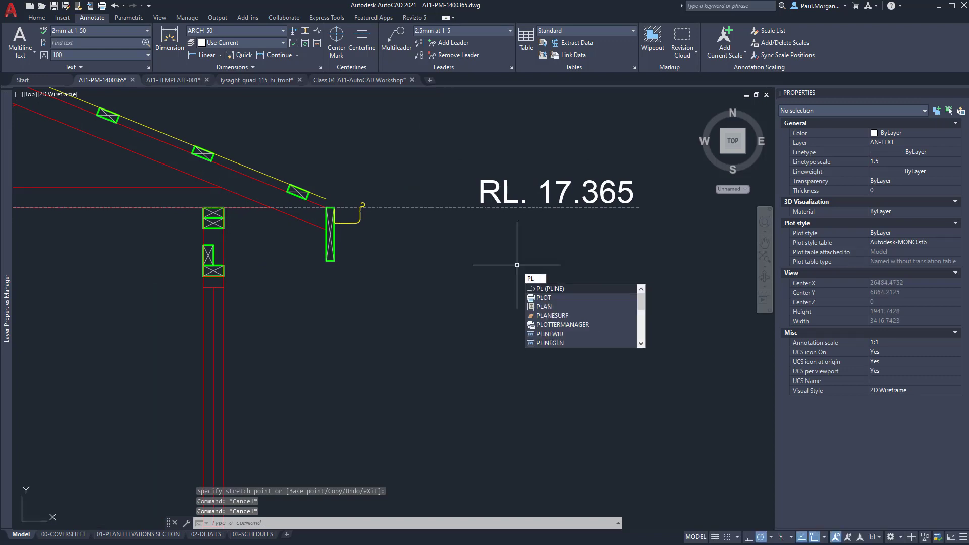
pyautogui.press('Return')
pyautogui.scroll(2, 485, 195)
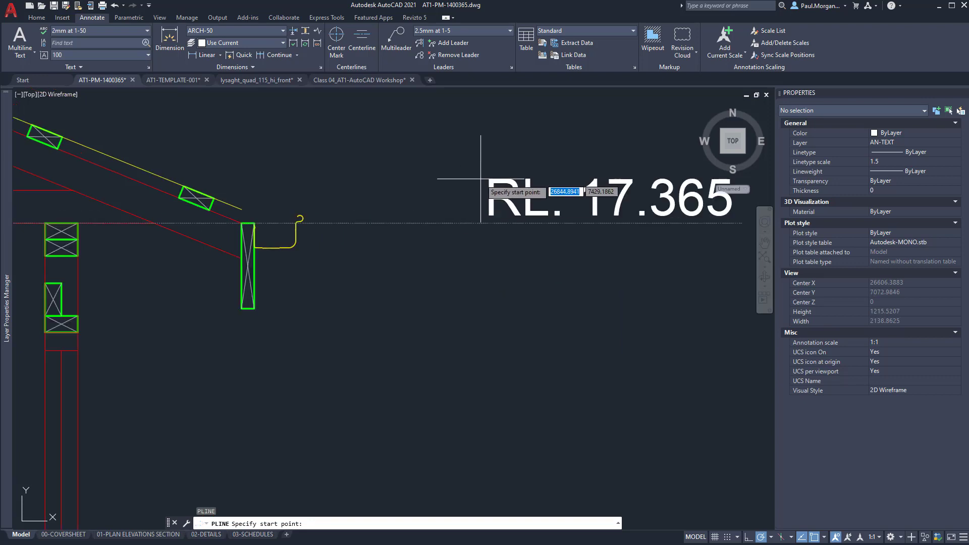
pyautogui.click(475, 178)
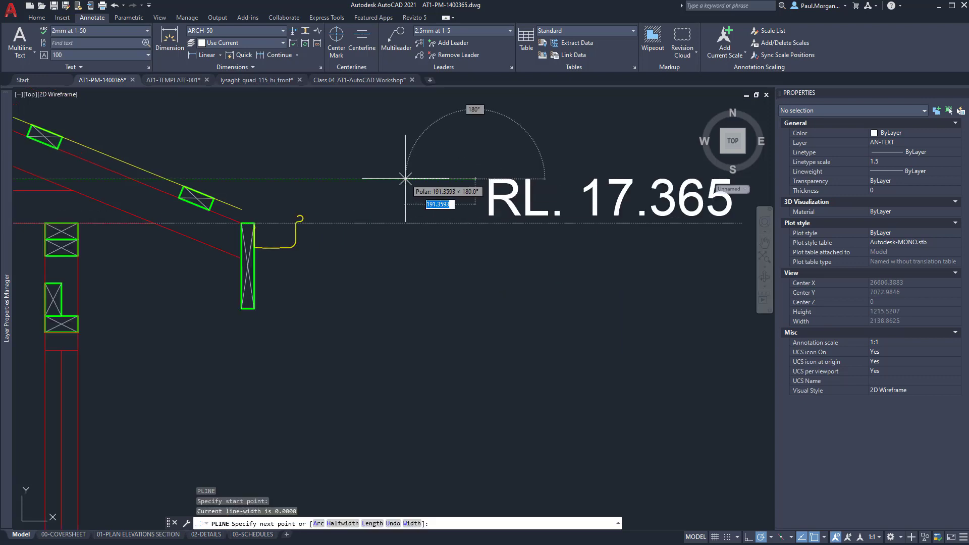
pyautogui.write('200')
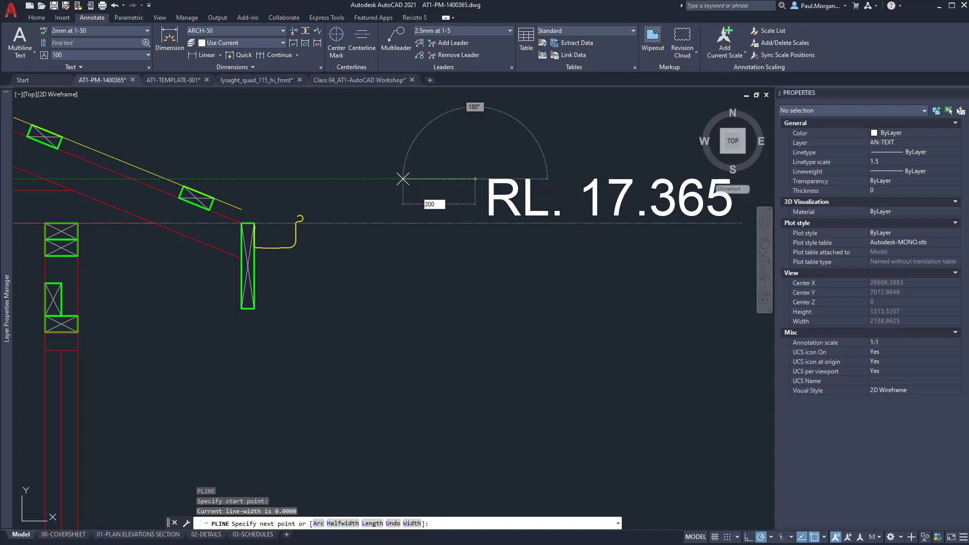
pyautogui.press('Return')
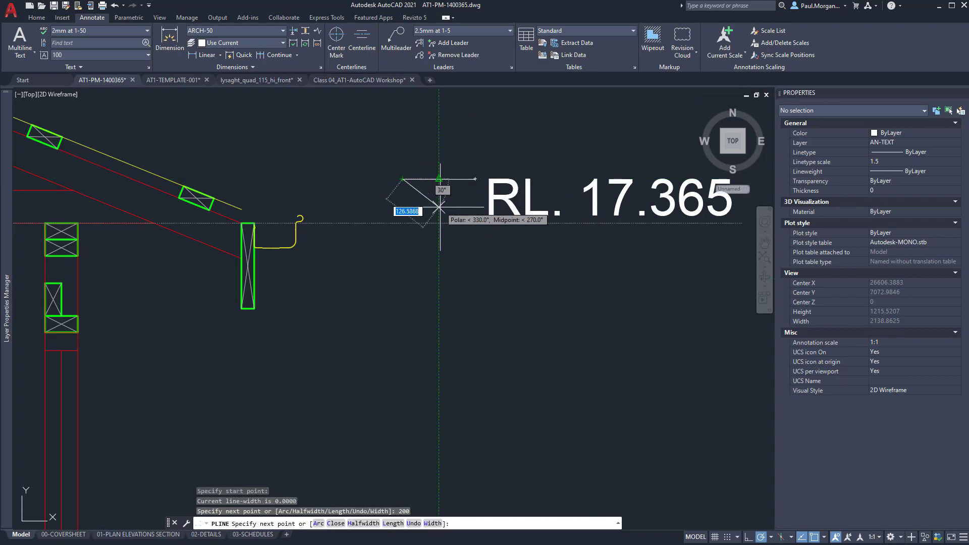
pyautogui.click(439, 214)
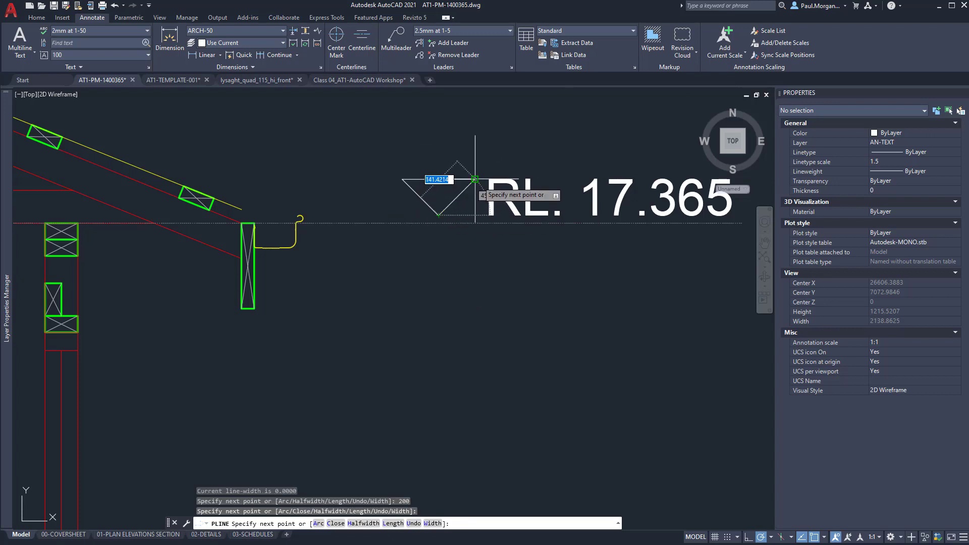
pyautogui.press('Escape')
pyautogui.press('Escape')
pyautogui.press('Escape')
# Copy the triangle marker and RL. 17.365 label from the ceiling level line's right end to the finished floor and ground lines.
pyautogui.scroll(-6, 474, 182)
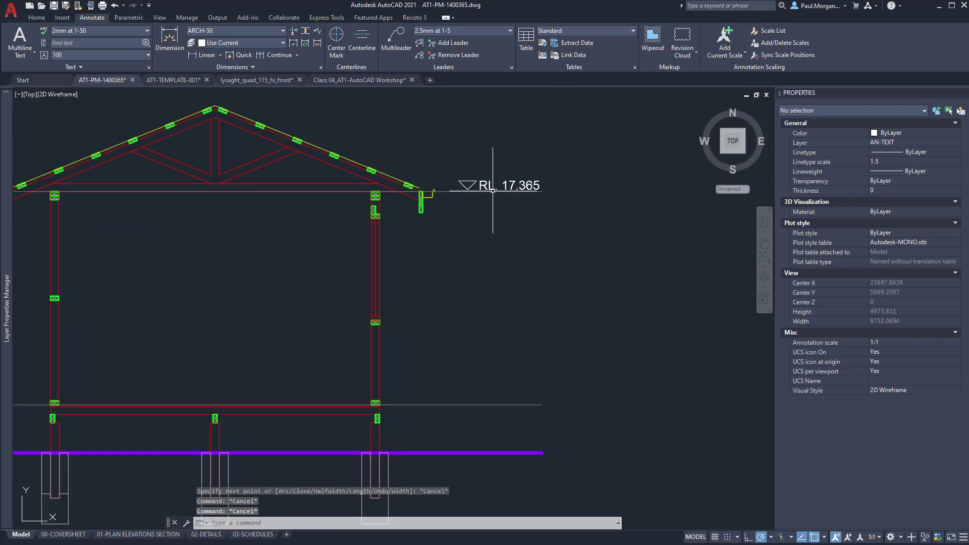
pyautogui.scroll(4, 492, 190)
pyautogui.click(618, 162)
pyautogui.click(414, 195)
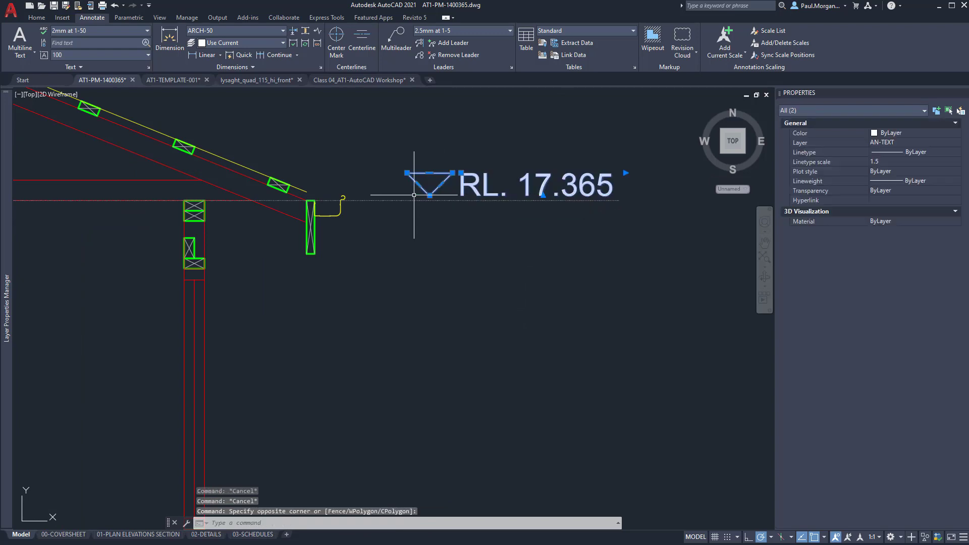
pyautogui.write('co')
pyautogui.press('Return')
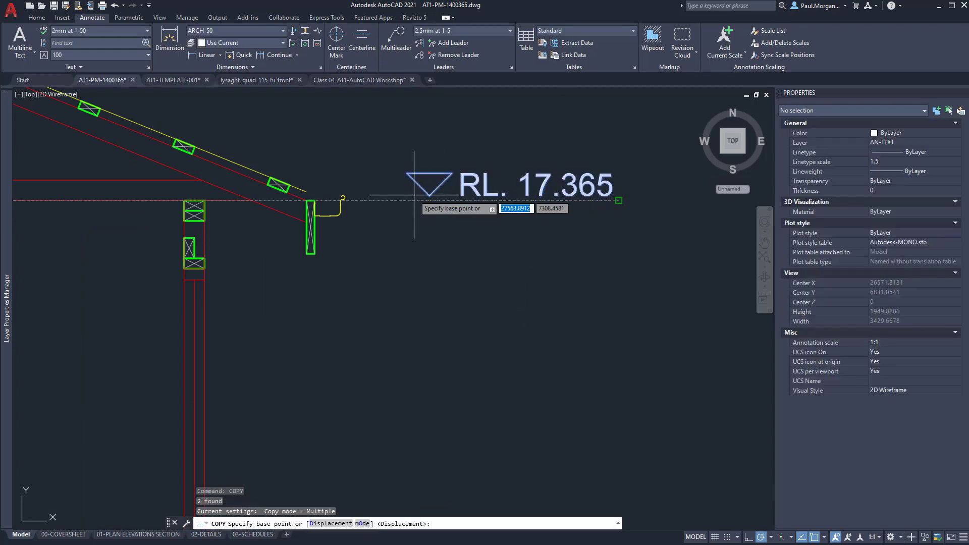
pyautogui.click(618, 201)
pyautogui.scroll(-3, 618, 200)
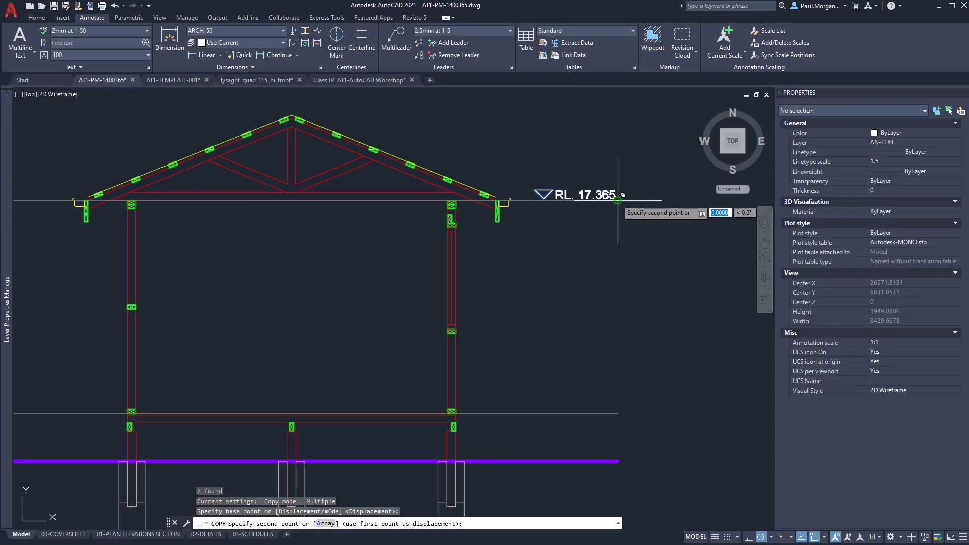
pyautogui.click(618, 413)
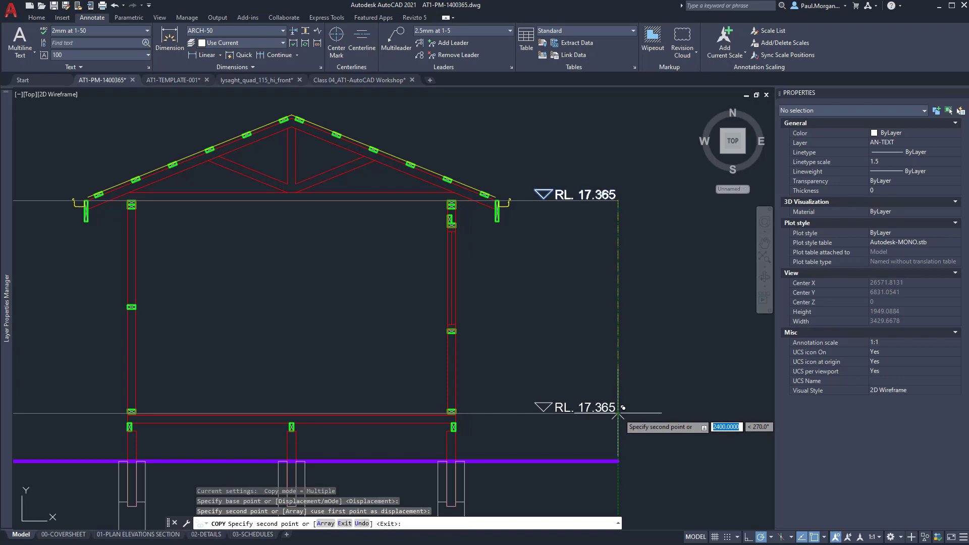
pyautogui.click(619, 460)
pyautogui.press('Escape')
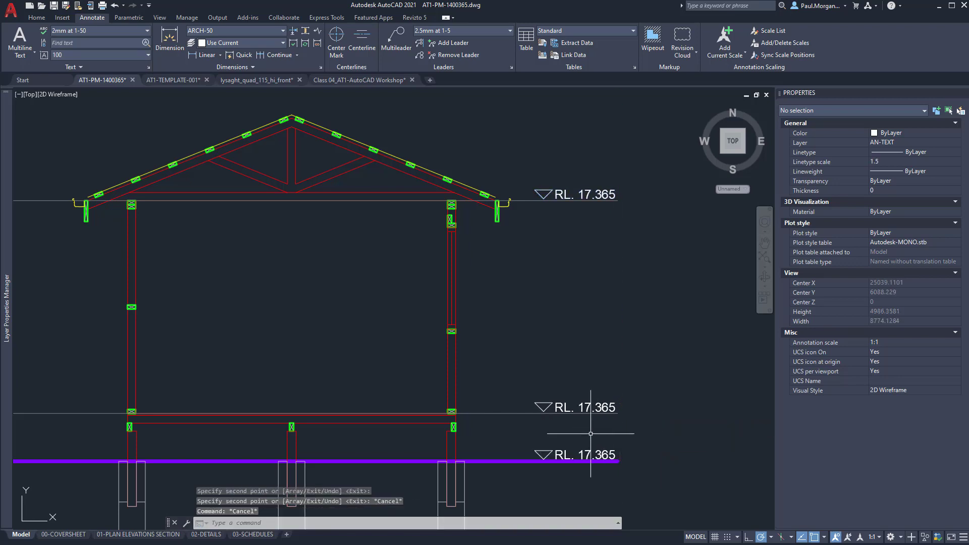
# Dimension the vertical distance between the ceiling and finished floor level lines at their right ends.
pyautogui.moveTo(583, 347); pyautogui.dragTo(624, 293, button='middle')
pyautogui.scroll(-4, 623, 293)
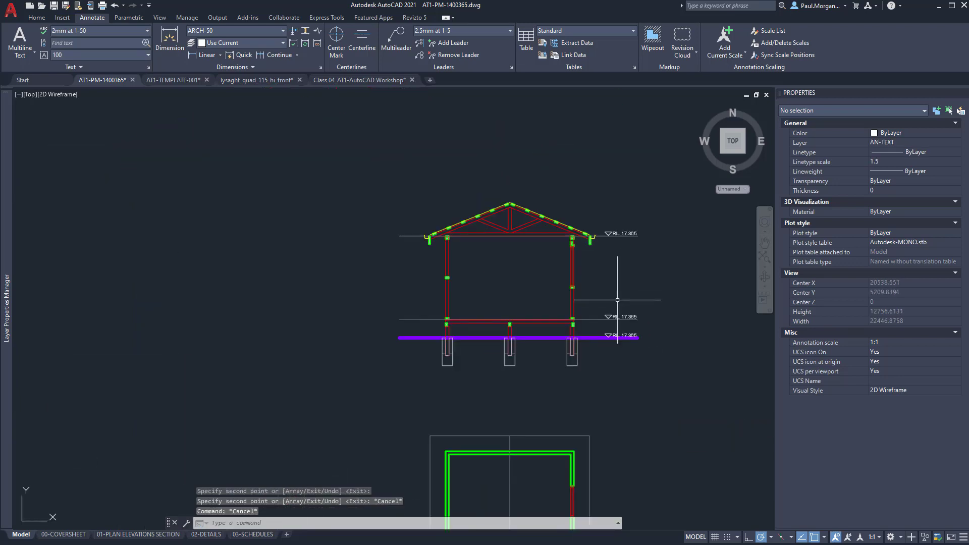
pyautogui.scroll(3, 617, 300)
pyautogui.scroll(-3, 558, 277)
pyautogui.scroll(1, 560, 268)
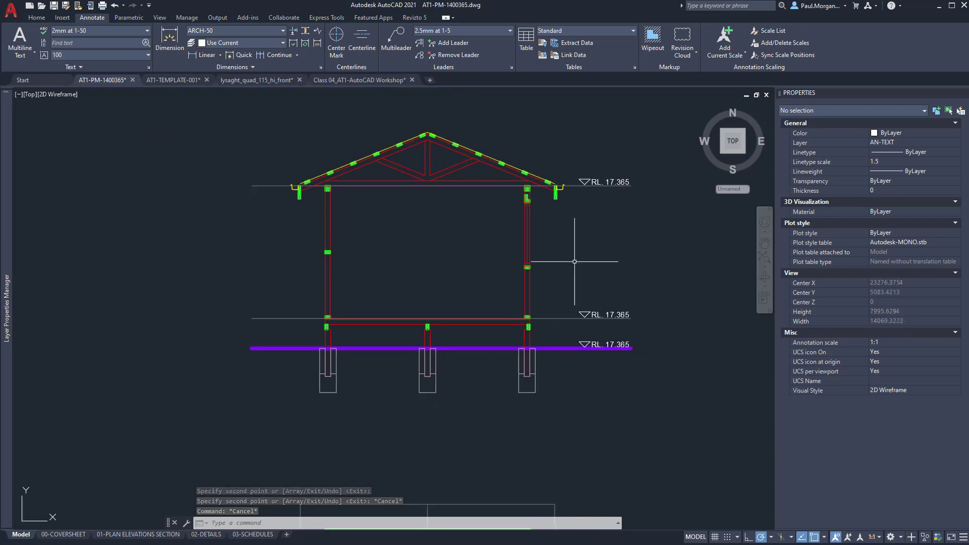
pyautogui.click(170, 41)
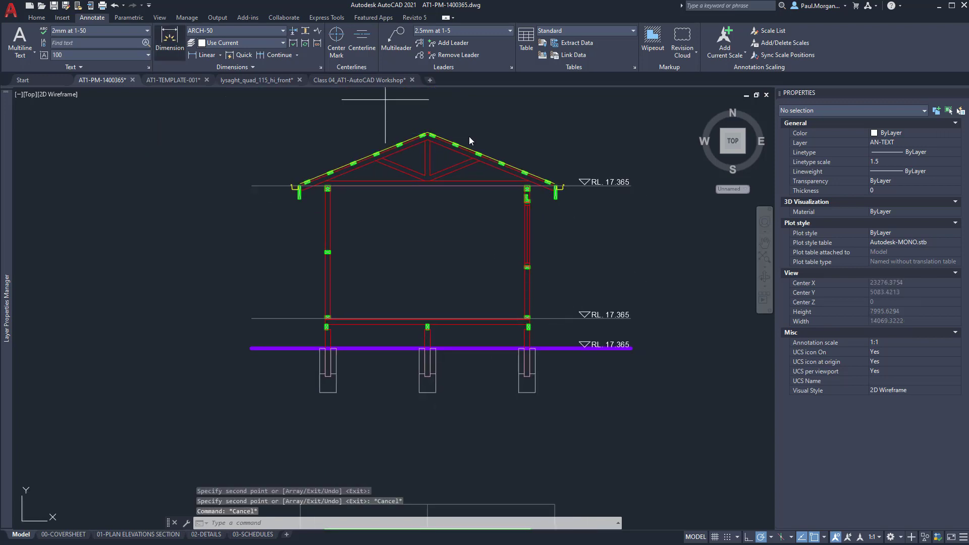
pyautogui.click(631, 185)
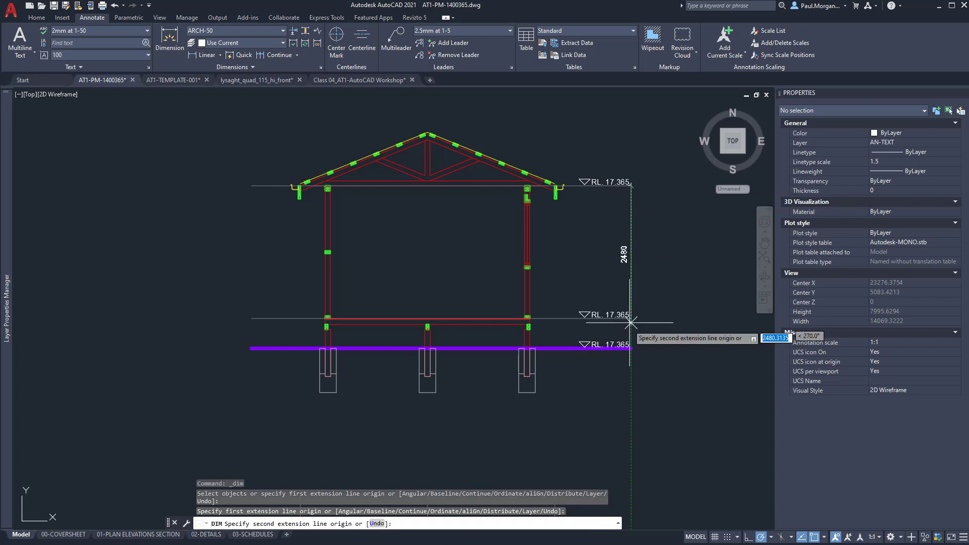
pyautogui.click(637, 318)
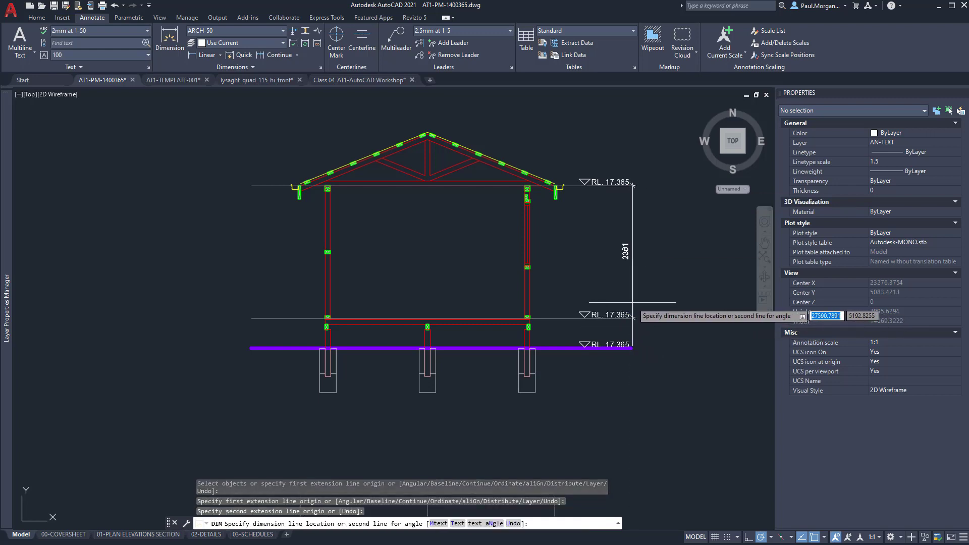
pyautogui.click(630, 302)
pyautogui.scroll(2, 628, 302)
pyautogui.press('Escape')
# Erase the vertical dimension between the ceiling and finished floor level lines.
pyautogui.moveTo(649, 243); pyautogui.dragTo(566, 266)
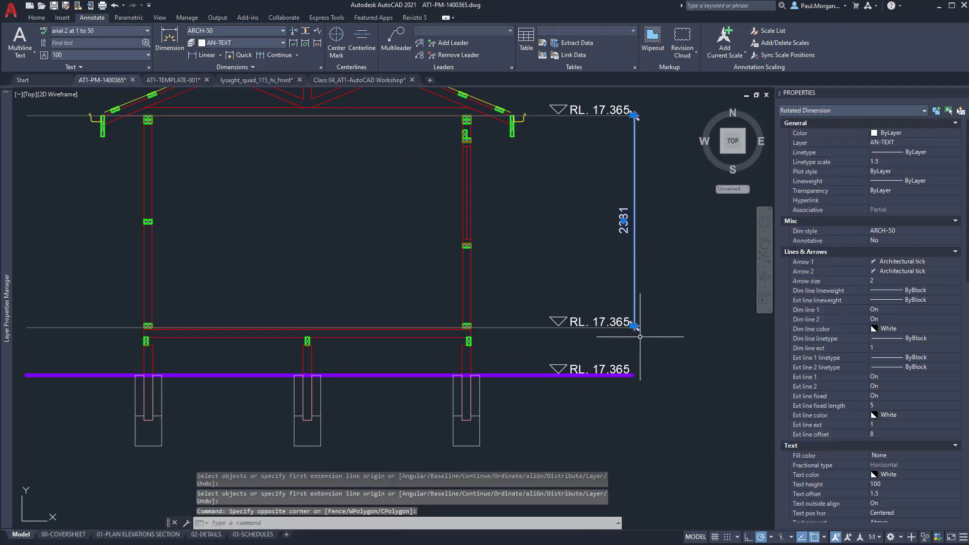
pyautogui.scroll(3, 640, 337)
pyautogui.scroll(-5, 595, 277)
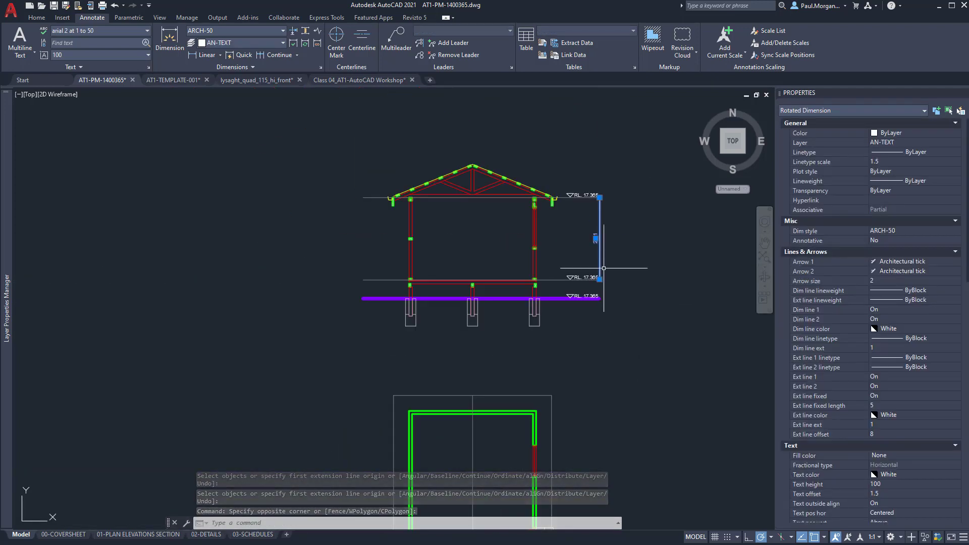
pyautogui.write('e')
pyautogui.press('Return')
pyautogui.scroll(4, 598, 260)
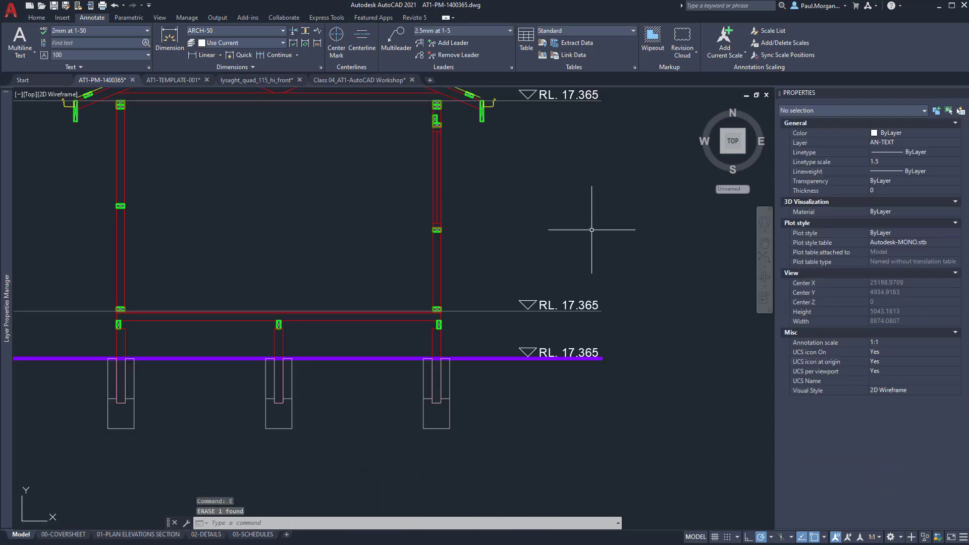
# On the 01-PLAN ELEVATIONS SECTION layout, shift Section A right and slightly up to centre it in its viewport, then return to model space.
pyautogui.moveTo(480, 431); pyautogui.dragTo(508, 402, button='middle')
pyautogui.click(138, 534)
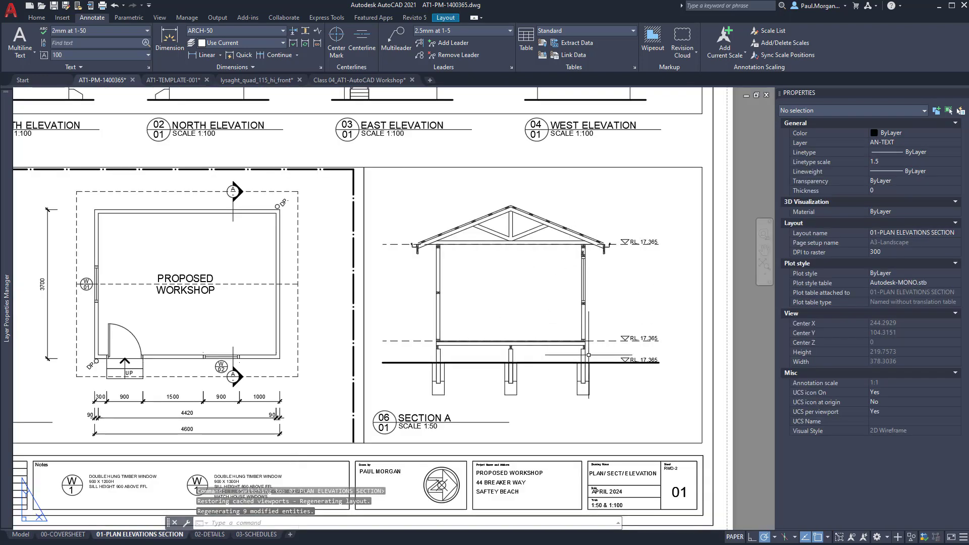
pyautogui.doubleClick(547, 309)
pyautogui.moveTo(497, 300)
pyautogui.mouseDown(button='middle')
pyautogui.moveTo(520, 304)
pyautogui.moveTo(517, 294)
pyautogui.mouseUp(button='middle')
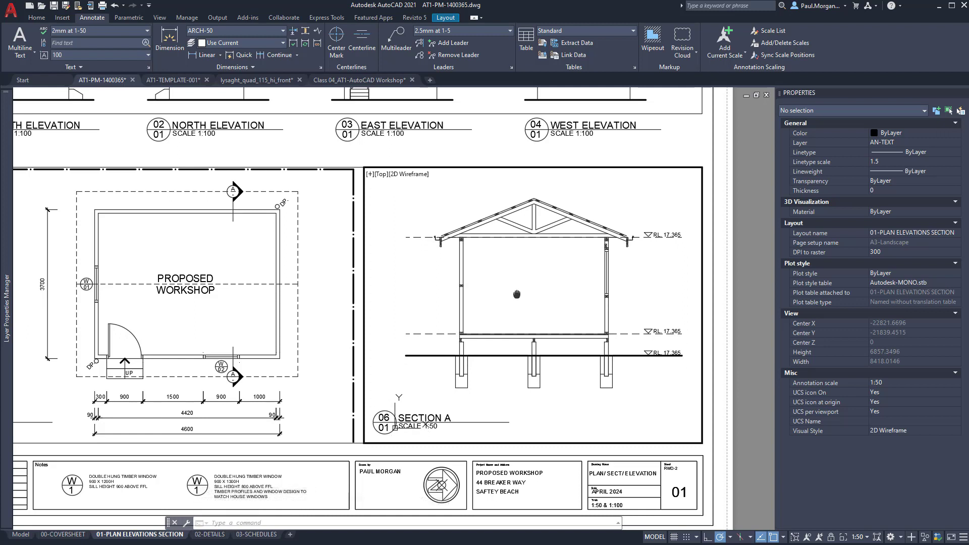
pyautogui.doubleClick(721, 393)
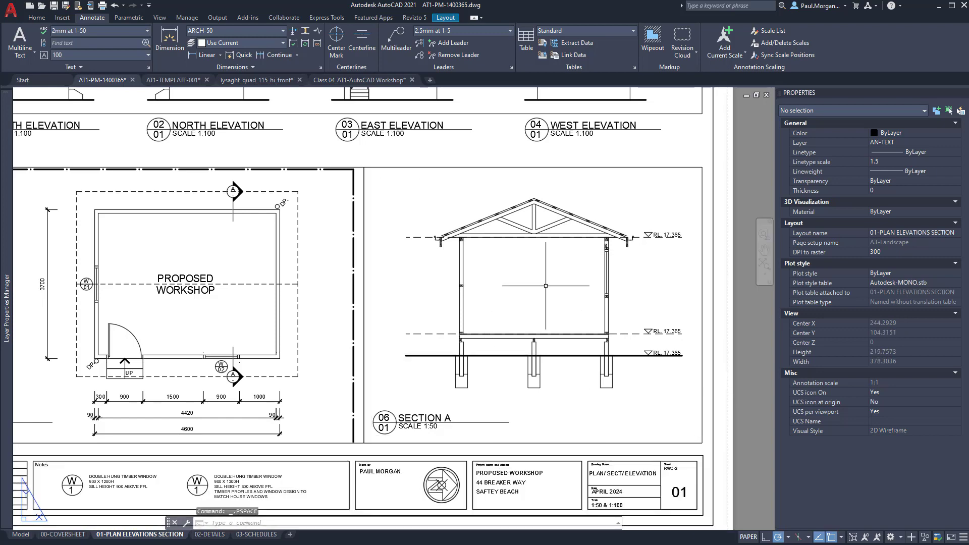
pyautogui.scroll(-2, 534, 332)
pyautogui.scroll(2, 587, 376)
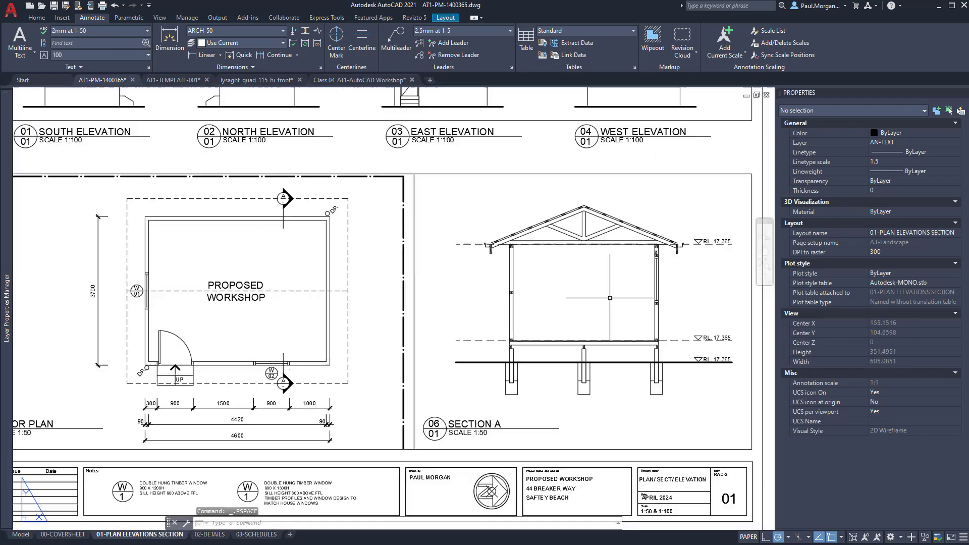
pyautogui.moveTo(602, 293); pyautogui.dragTo(579, 297, button='middle')
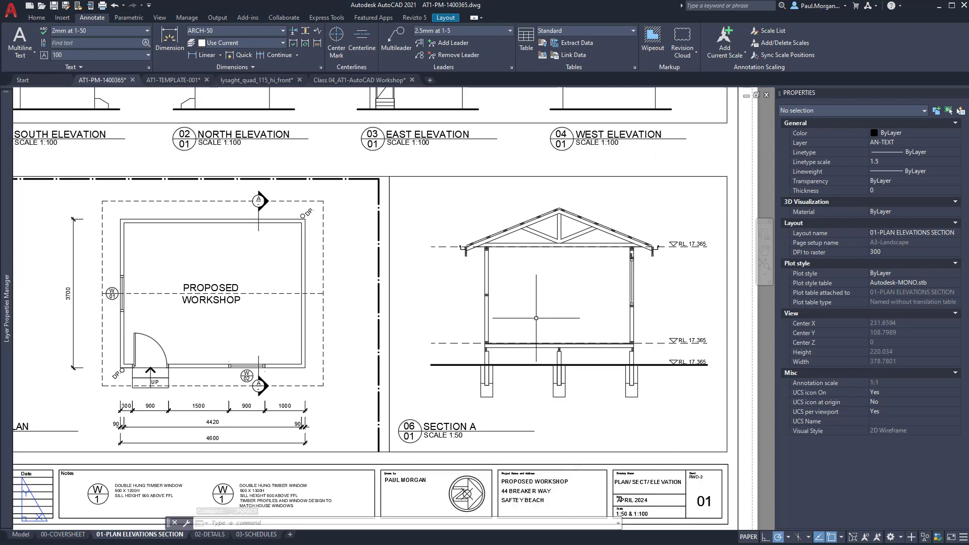
pyautogui.click(26, 534)
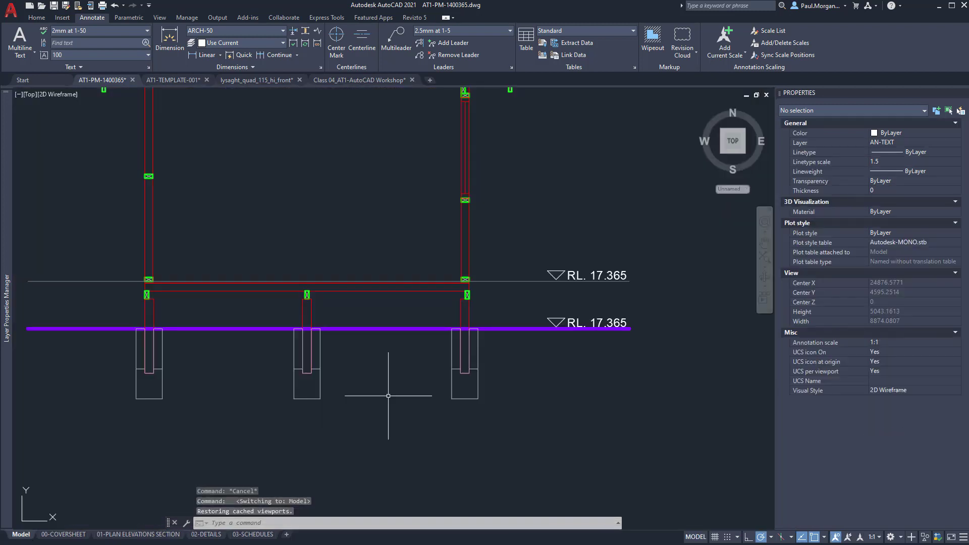
pyautogui.scroll(-3, 389, 385)
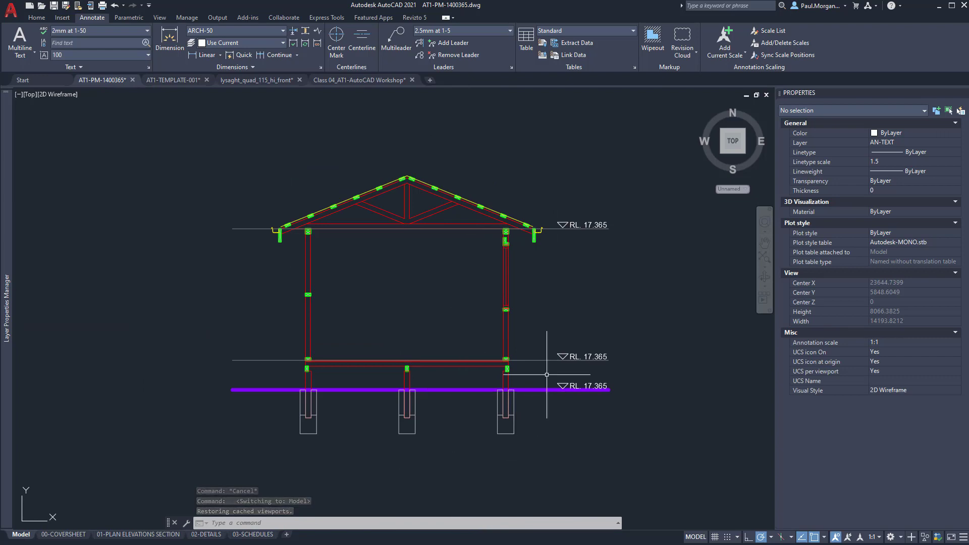
pyautogui.moveTo(370, 263); pyautogui.dragTo(354, 309, button='middle')
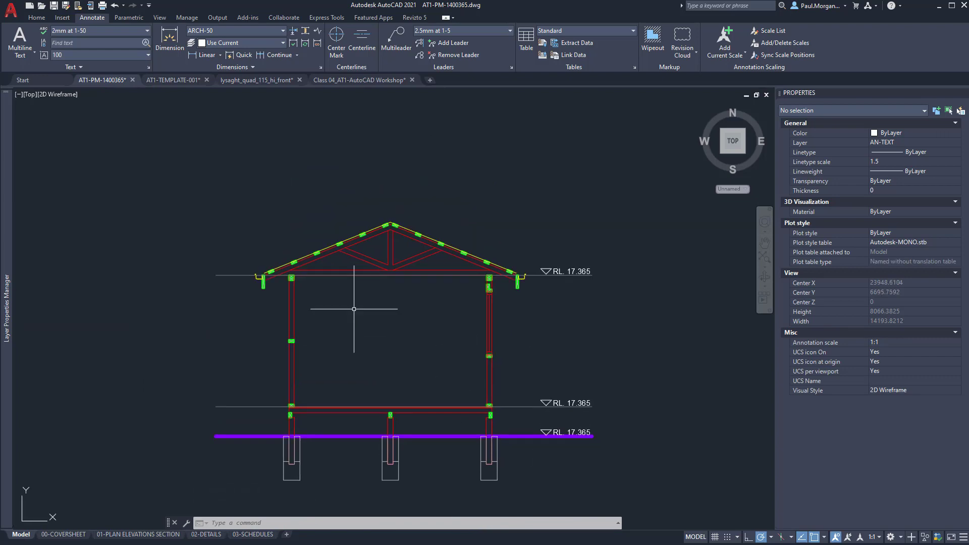
pyautogui.scroll(2, 504, 381)
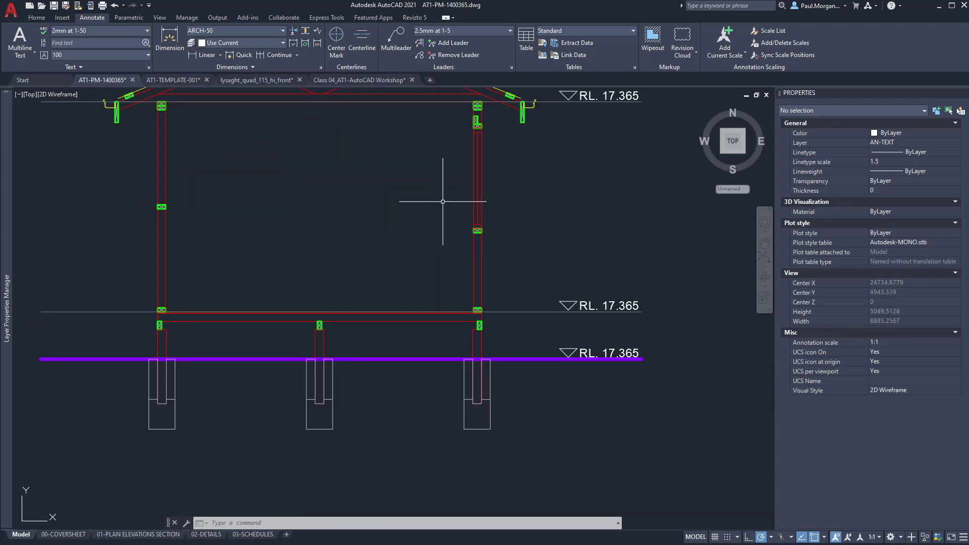
pyautogui.moveTo(370, 155); pyautogui.dragTo(438, 323, button='middle')
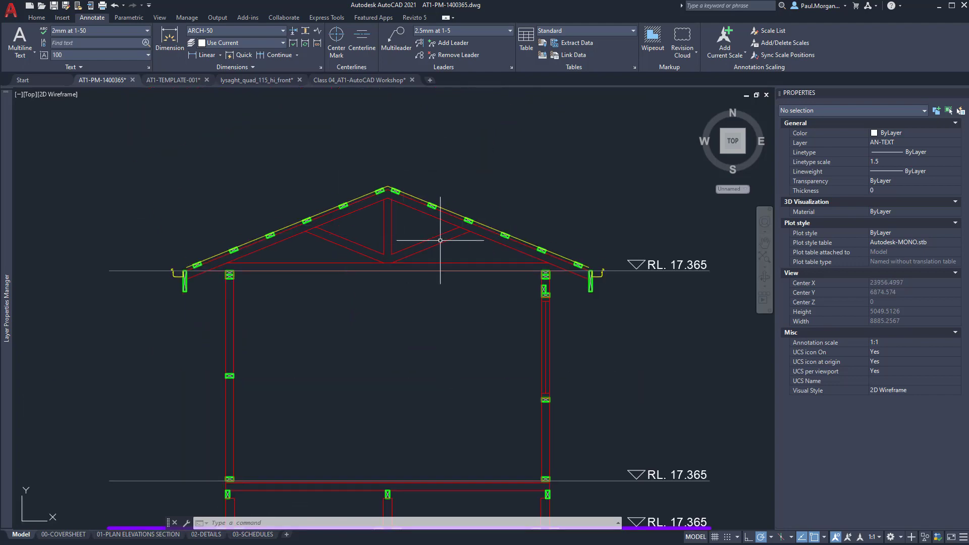
# Copy the W 02 window tag from the floor plan to just above the roof ridge in the section drawing.
pyautogui.scroll(4, 422, 152)
pyautogui.scroll(-3, 405, 209)
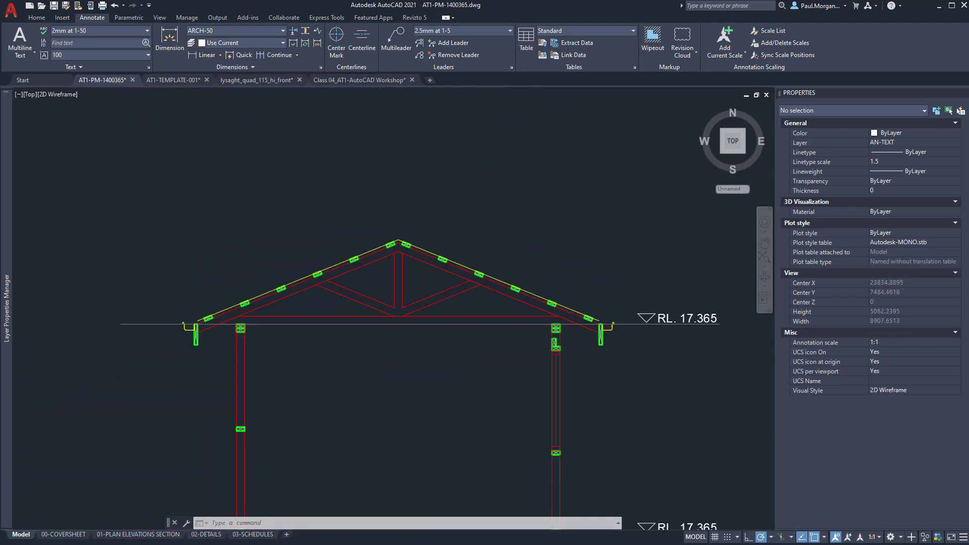
pyautogui.scroll(-3, 490, 207)
pyautogui.moveTo(353, 414); pyautogui.dragTo(570, 282, button='middle')
pyautogui.scroll(2, 441, 220)
pyautogui.moveTo(656, 454)
pyautogui.mouseDown(button='middle')
pyautogui.moveTo(441, 220)
pyautogui.moveTo(605, 192)
pyautogui.mouseUp(button='middle')
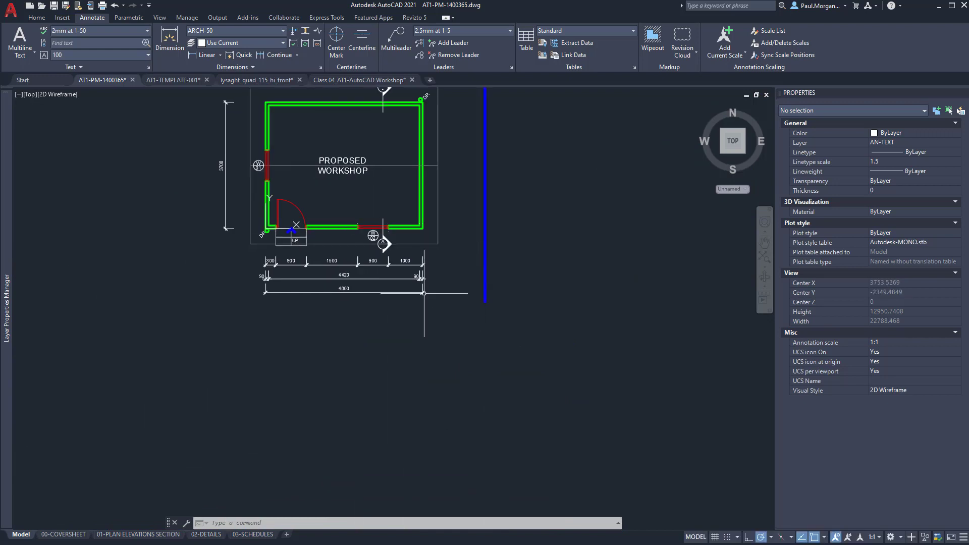
pyautogui.scroll(2, 434, 242)
pyautogui.scroll(5, 398, 212)
pyautogui.moveTo(399, 212); pyautogui.dragTo(555, 414, button='middle')
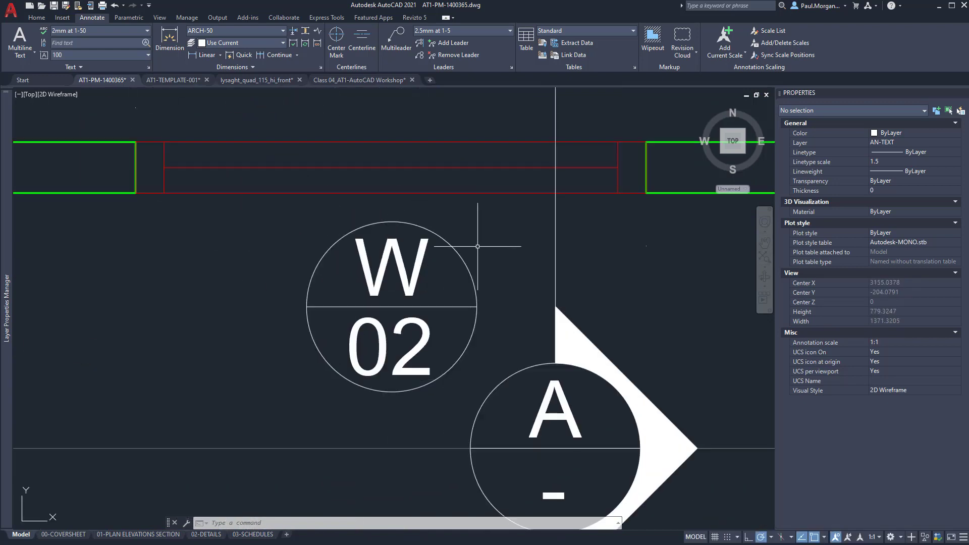
pyautogui.click(422, 241)
pyautogui.click(328, 389)
pyautogui.write('COP')
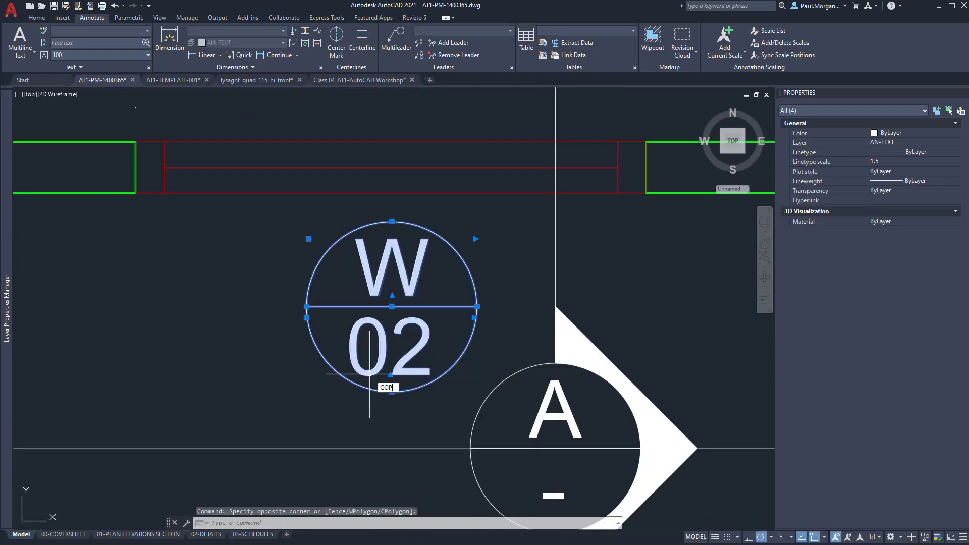
pyautogui.write('Y')
pyautogui.press('Return')
pyautogui.click(391, 306)
pyautogui.scroll(-8, 391, 306)
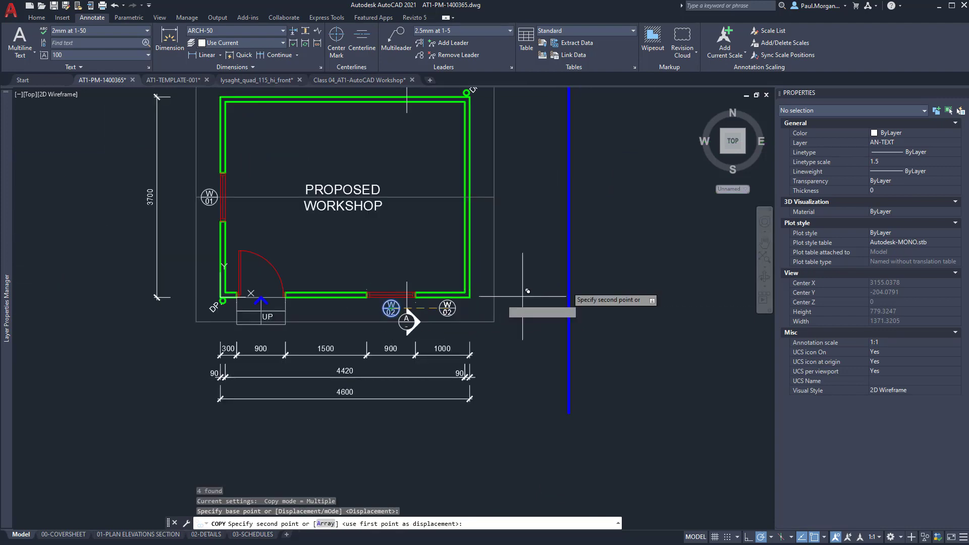
pyautogui.moveTo(527, 291); pyautogui.dragTo(317, 417, button='middle')
pyautogui.scroll(-4, 489, 338)
pyautogui.moveTo(747, 333); pyautogui.dragTo(547, 335, button='middle')
pyautogui.scroll(6, 451, 286)
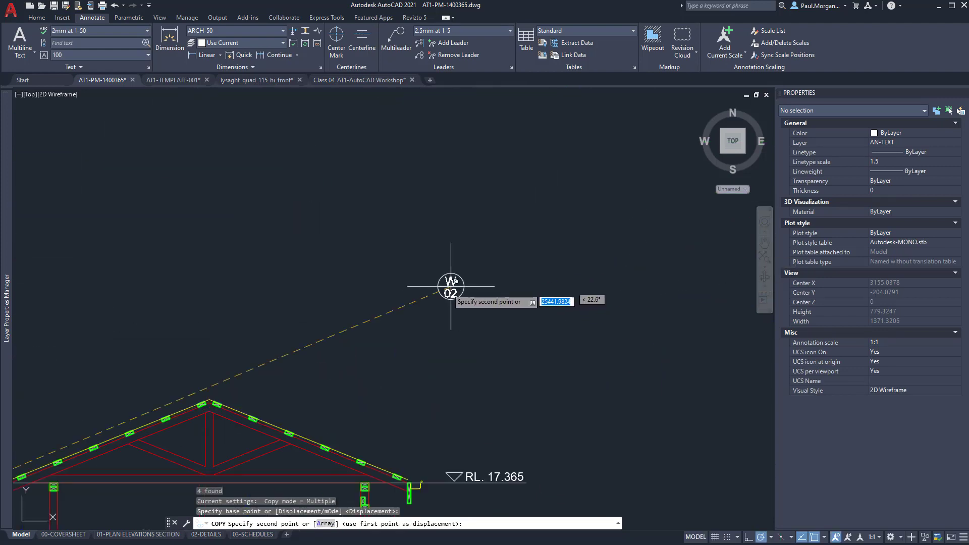
pyautogui.moveTo(292, 357); pyautogui.dragTo(422, 285, button='middle')
pyautogui.scroll(2, 384, 313)
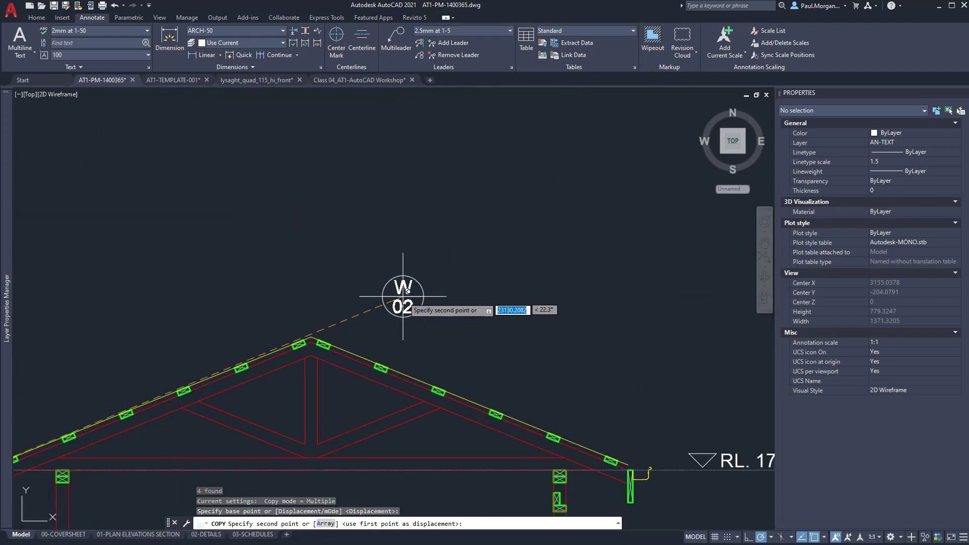
pyautogui.click(409, 296)
pyautogui.press('Escape')
pyautogui.press('Escape')
pyautogui.press('Escape')
pyautogui.moveTo(351, 312); pyautogui.dragTo(459, 274, button='middle')
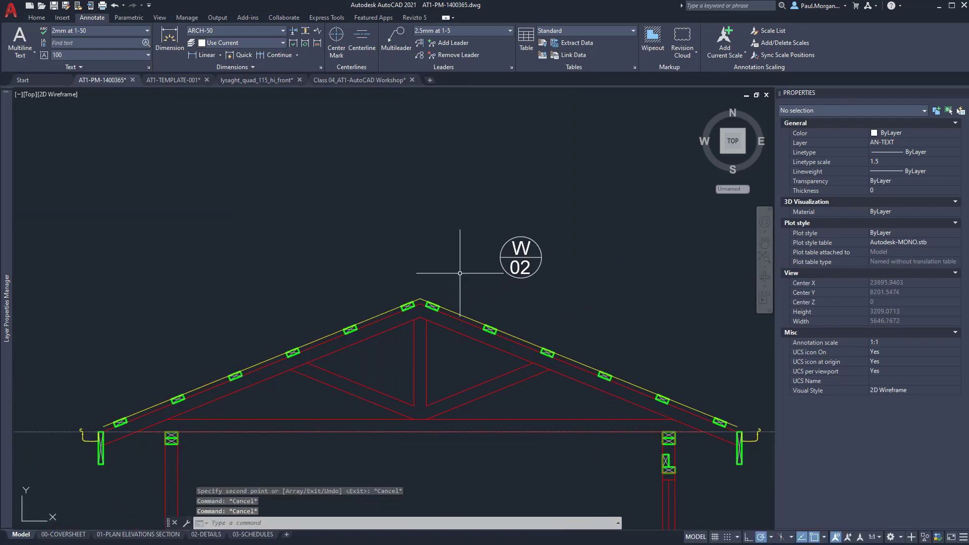
# Draw a rectangle over the roof ridge in the section, beside the copied W 02 tag.
pyautogui.click(41, 22)
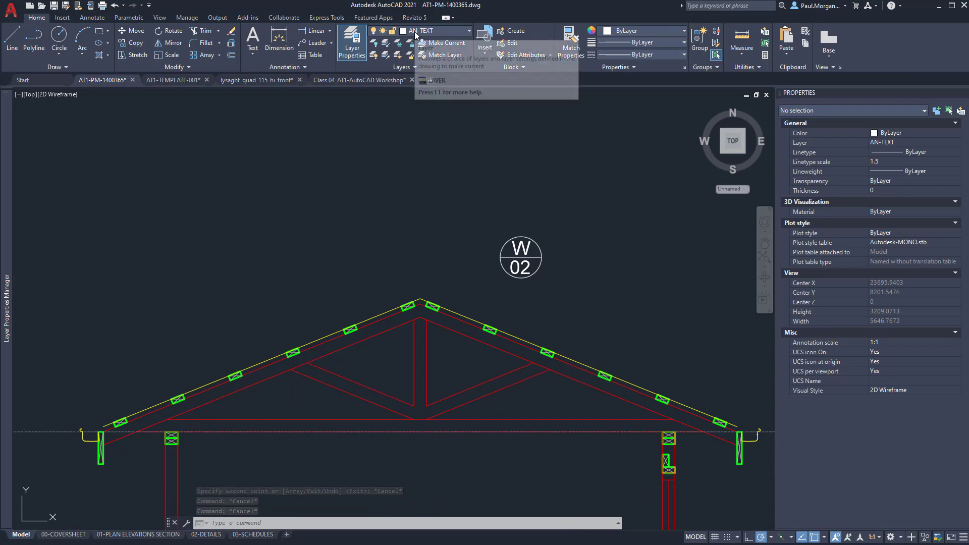
pyautogui.click(101, 36)
pyautogui.click(366, 273)
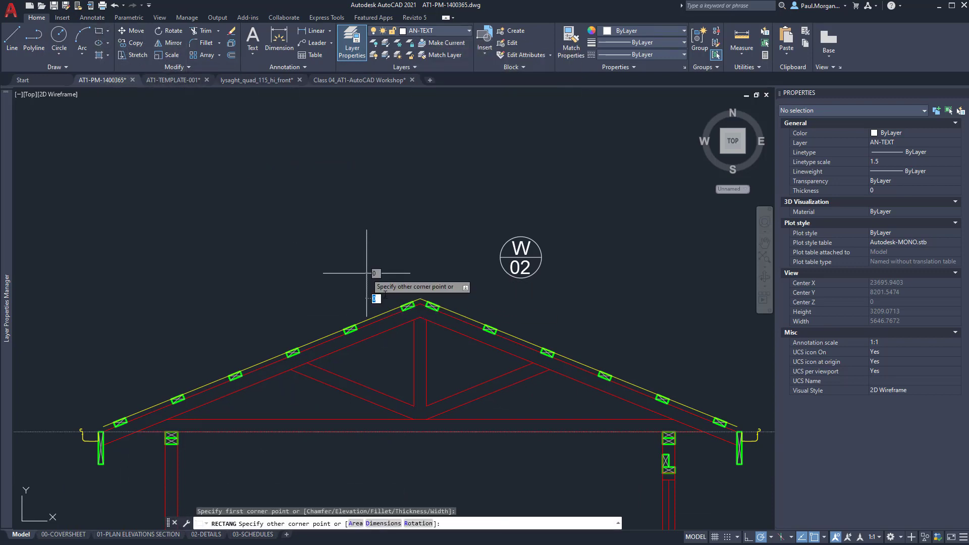
pyautogui.click(473, 345)
# Stretch all four edges of the rectangle so it frames the roof ridge and the top of the truss.
pyautogui.click(419, 298)
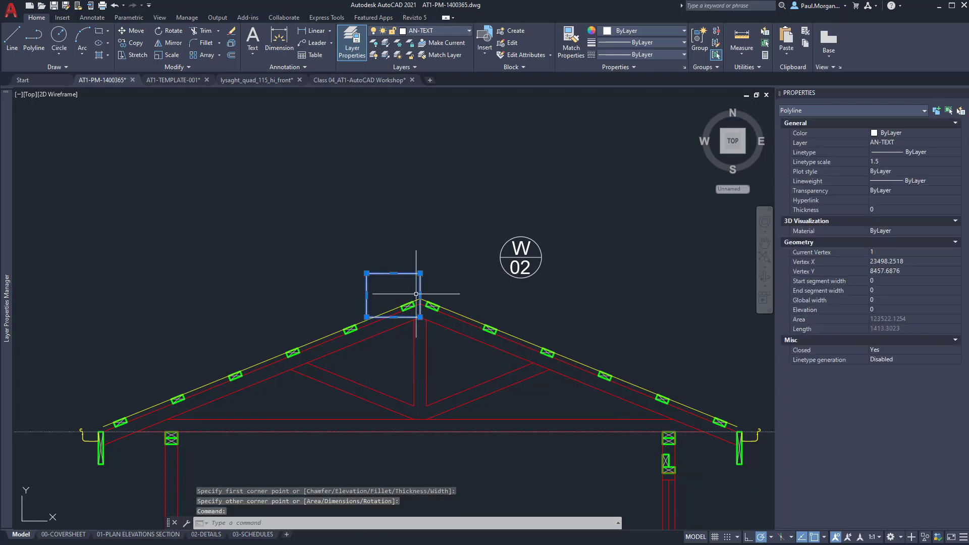
pyautogui.click(419, 295)
pyautogui.click(488, 295)
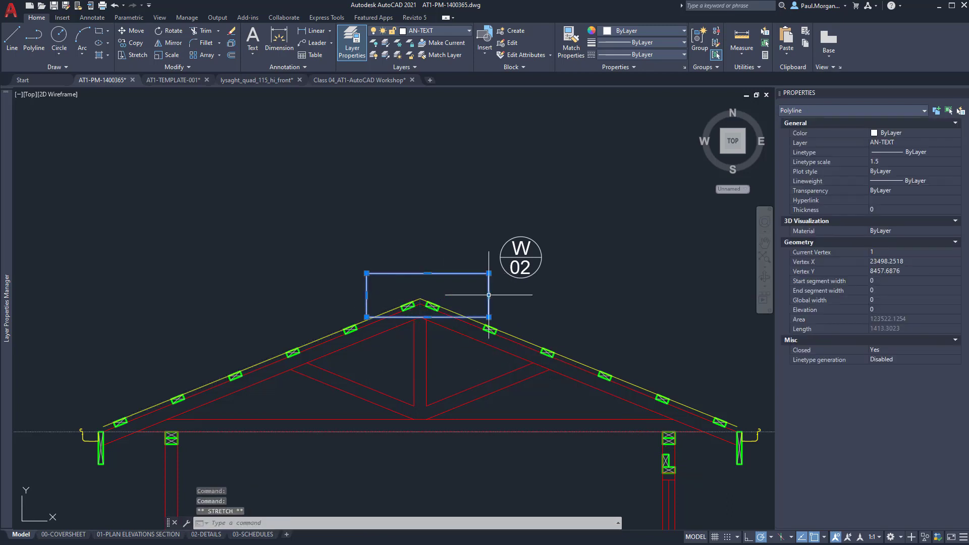
pyautogui.click(428, 317)
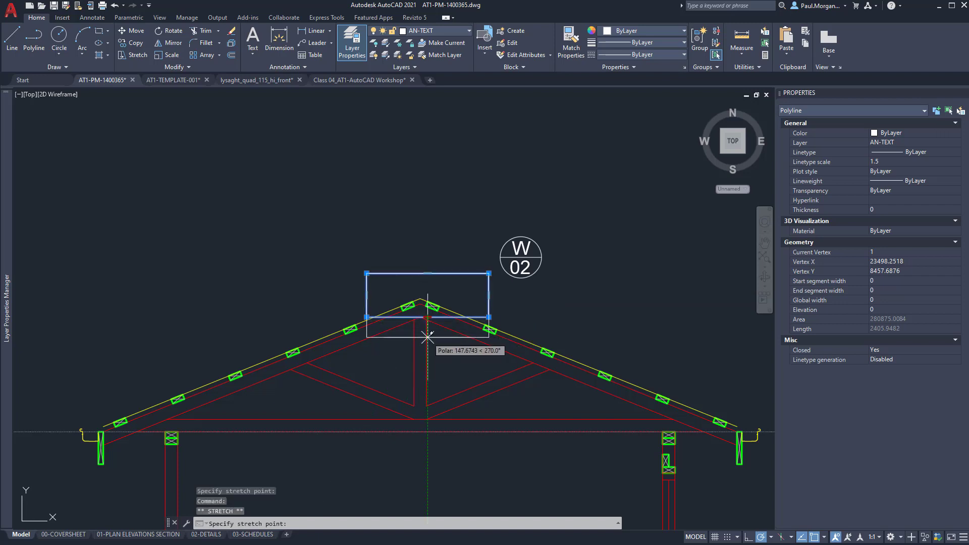
pyautogui.click(428, 340)
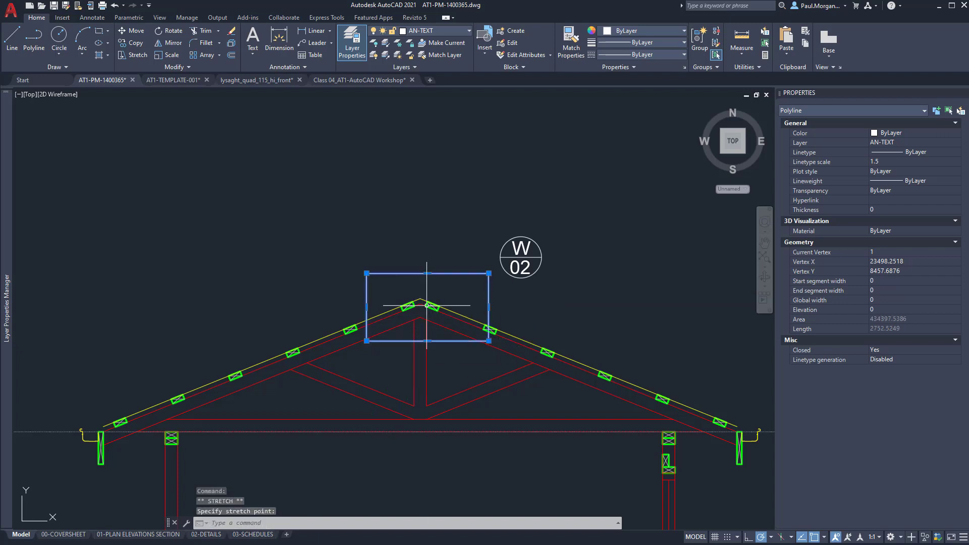
pyautogui.click(427, 272)
pyautogui.click(427, 283)
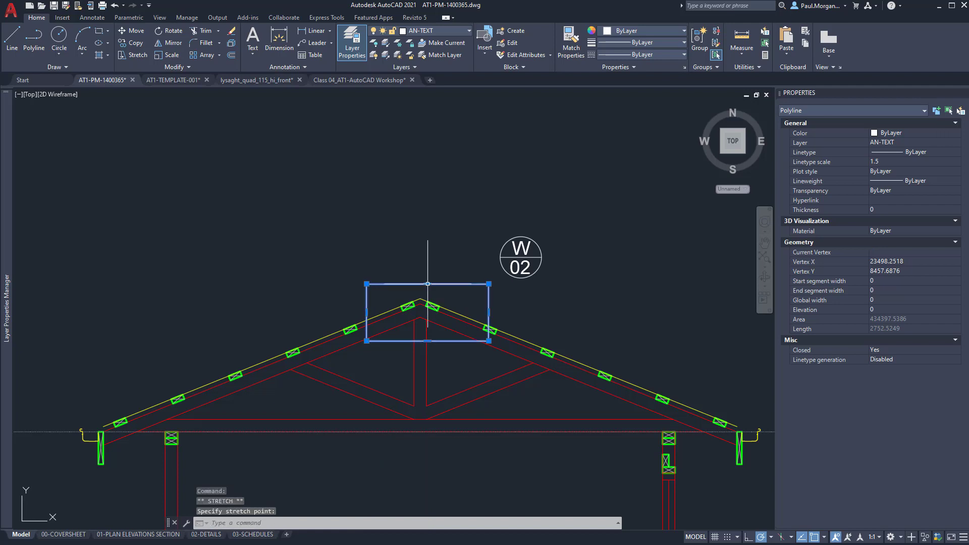
pyautogui.click(367, 311)
pyautogui.click(356, 312)
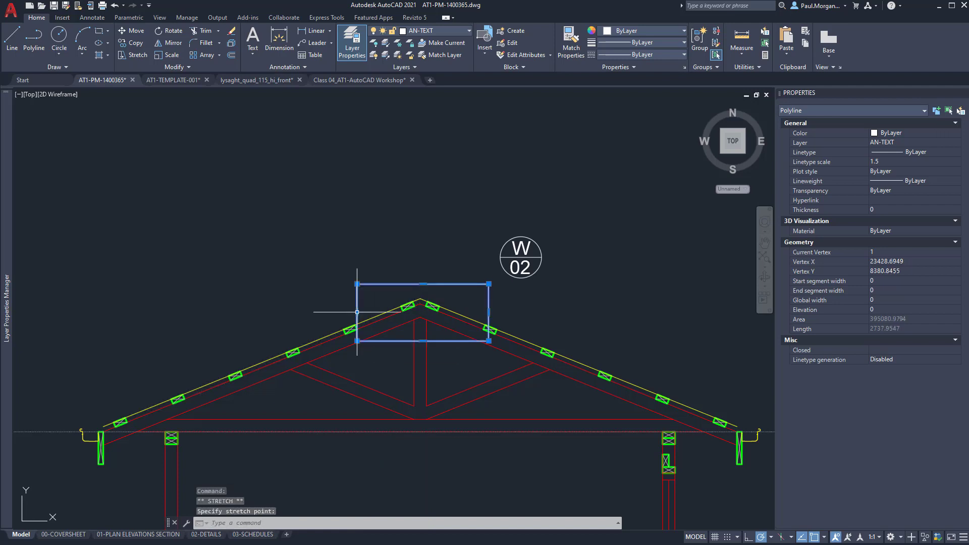
pyautogui.press('Escape')
pyautogui.press('Escape')
# Stretch the ridge rectangle's right edge outward to enclose the next purlin on that slope.
pyautogui.scroll(3, 381, 368)
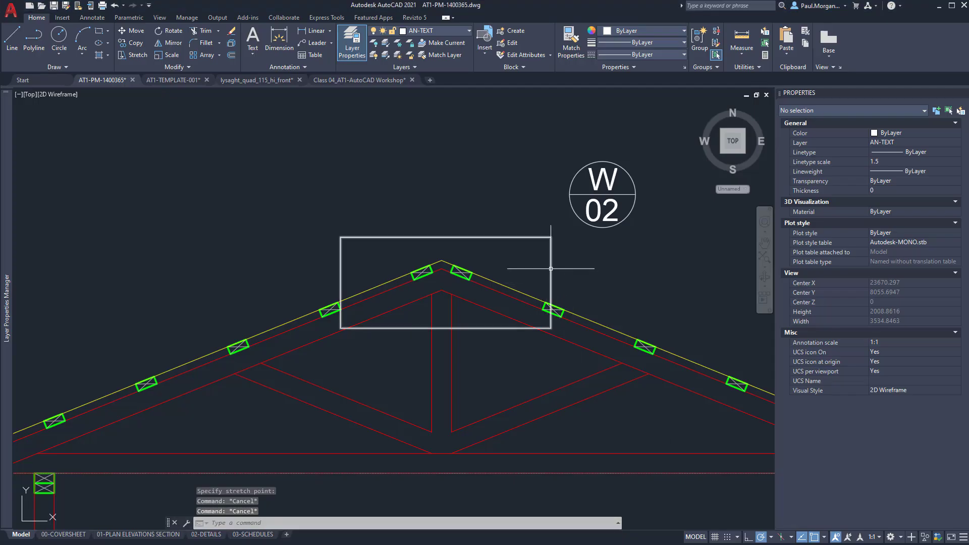
pyautogui.click(553, 270)
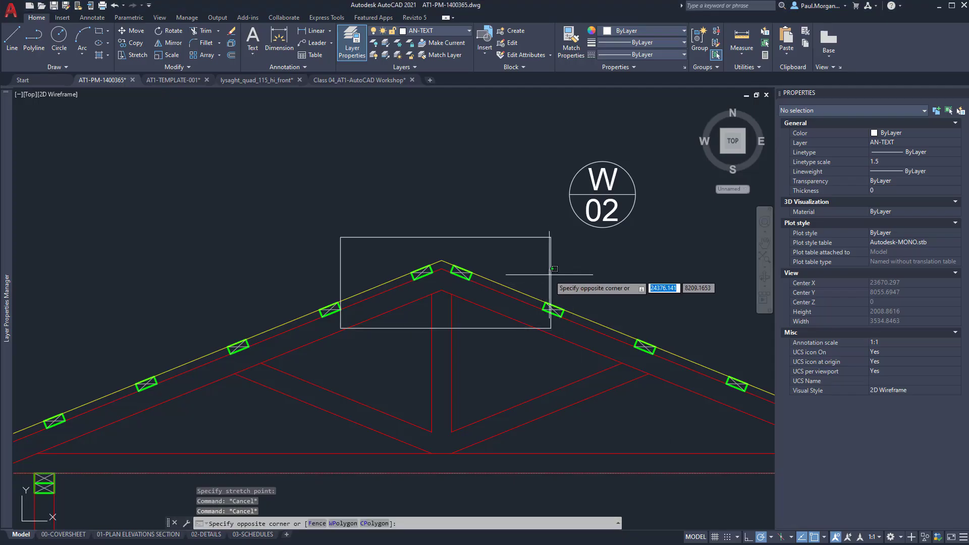
pyautogui.click(550, 282)
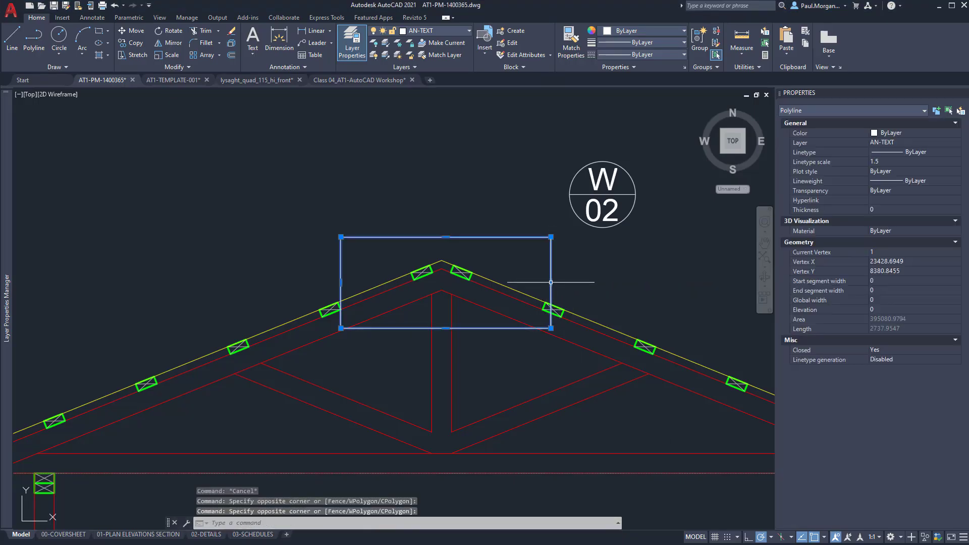
pyautogui.click(550, 282)
pyautogui.click(576, 282)
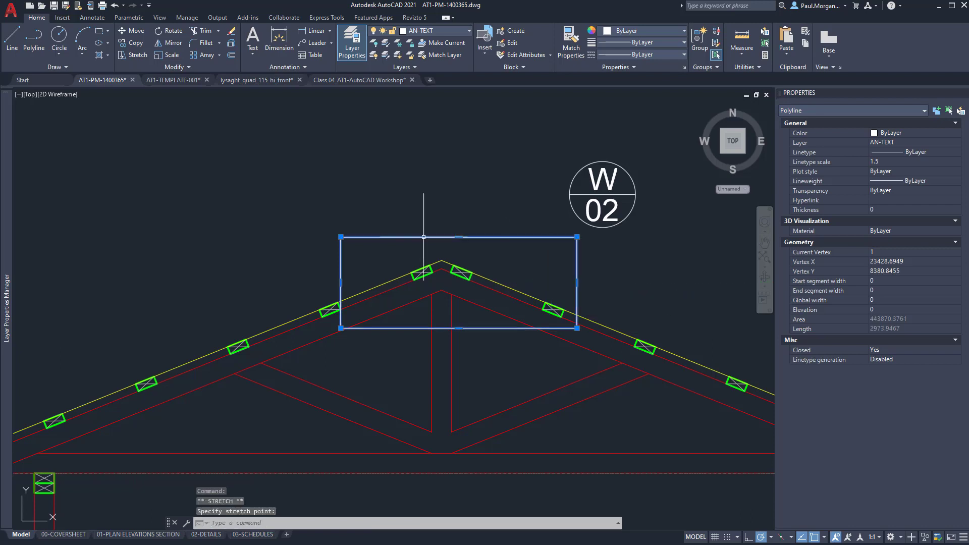
pyautogui.click(459, 237)
pyautogui.click(457, 231)
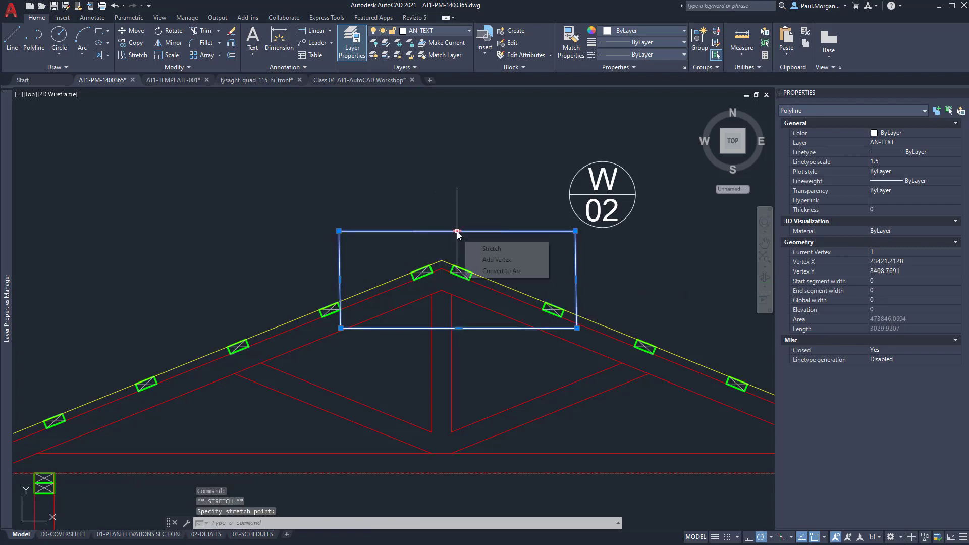
pyautogui.hotkey('ctrl', 'z')
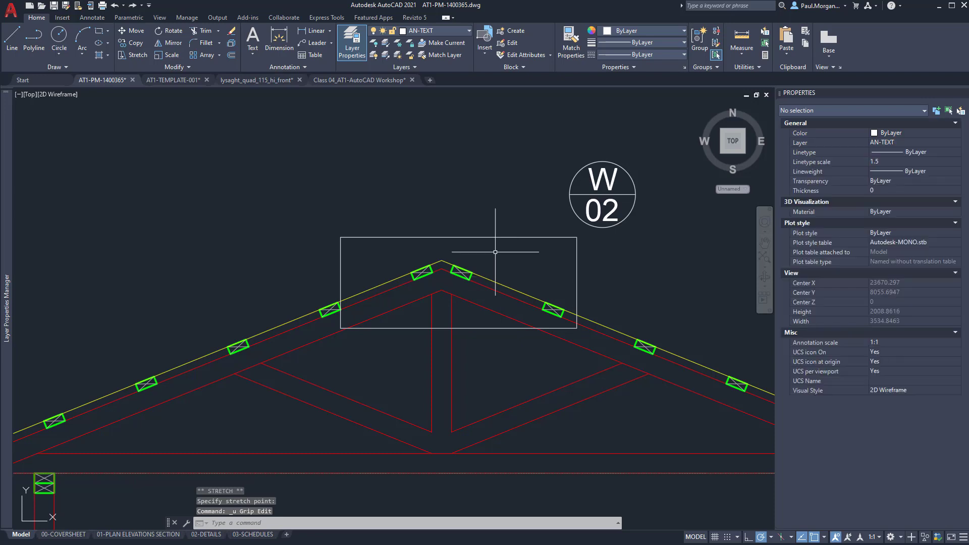
# Stretch the ridge rectangle's upper edge straight up by about 60 mm.
pyautogui.click(459, 232)
pyautogui.click(445, 251)
pyautogui.click(458, 237)
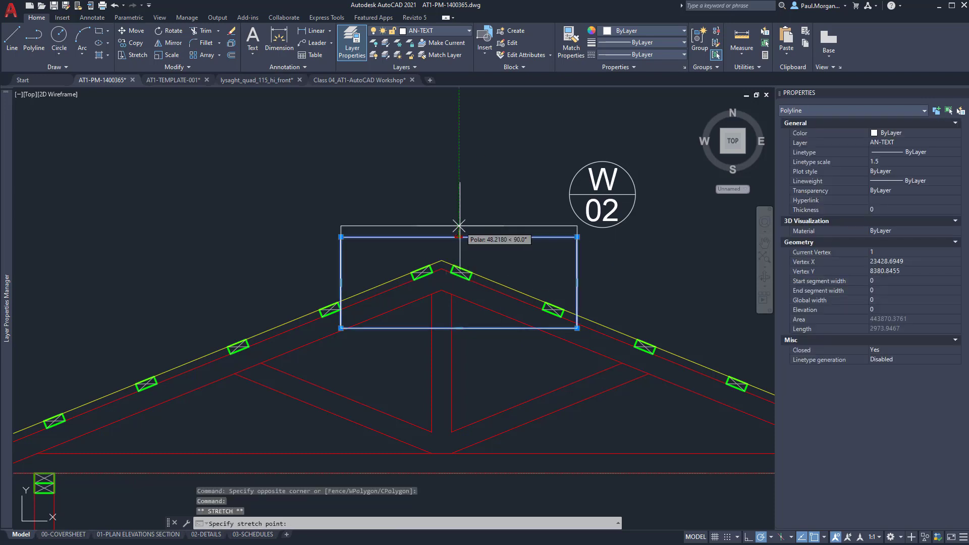
pyautogui.click(459, 224)
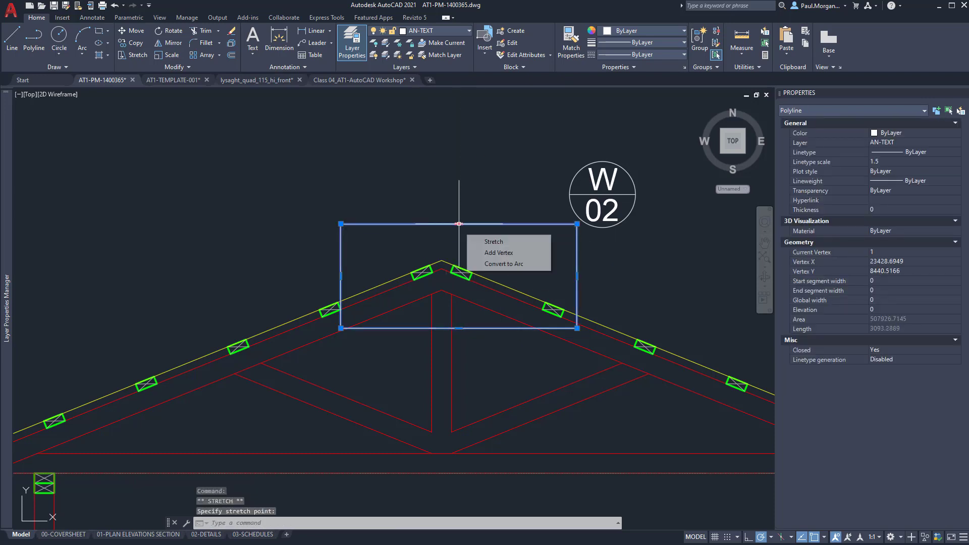
pyautogui.press('Escape')
# Move the copied W 02 tag up and to the right, clear of the ridge rectangle.
pyautogui.moveTo(593, 226); pyautogui.dragTo(542, 263, button='middle')
pyautogui.click(508, 189)
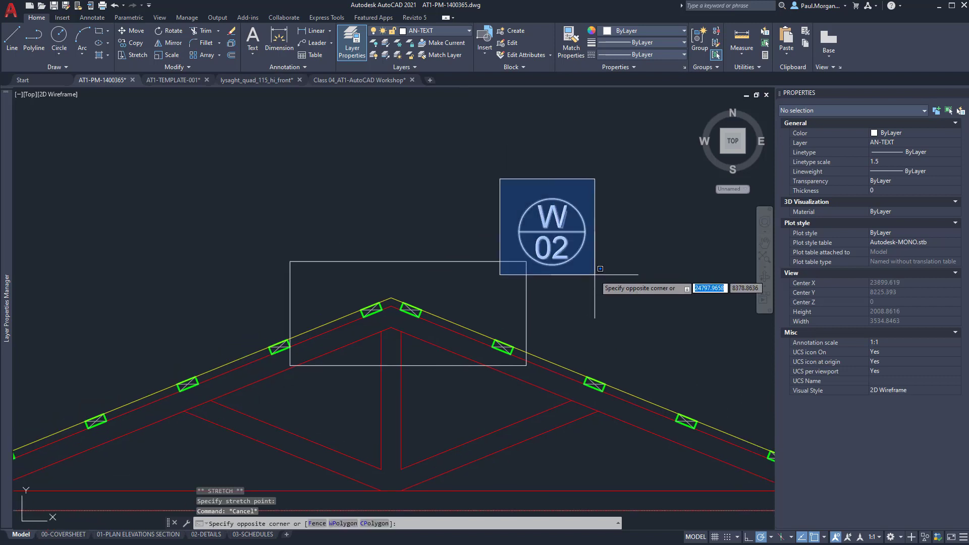
pyautogui.click(600, 280)
pyautogui.write('M')
pyautogui.press('Return')
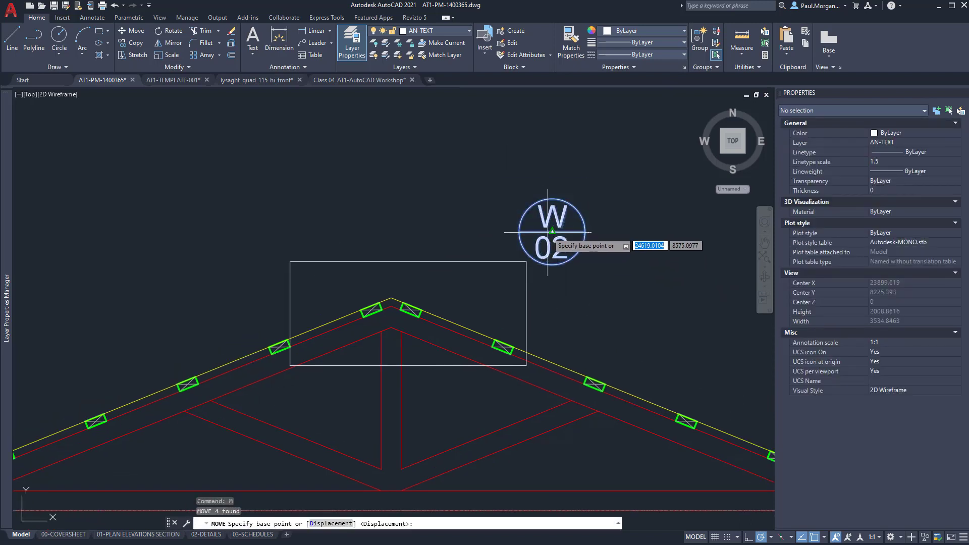
pyautogui.click(550, 232)
pyautogui.click(593, 222)
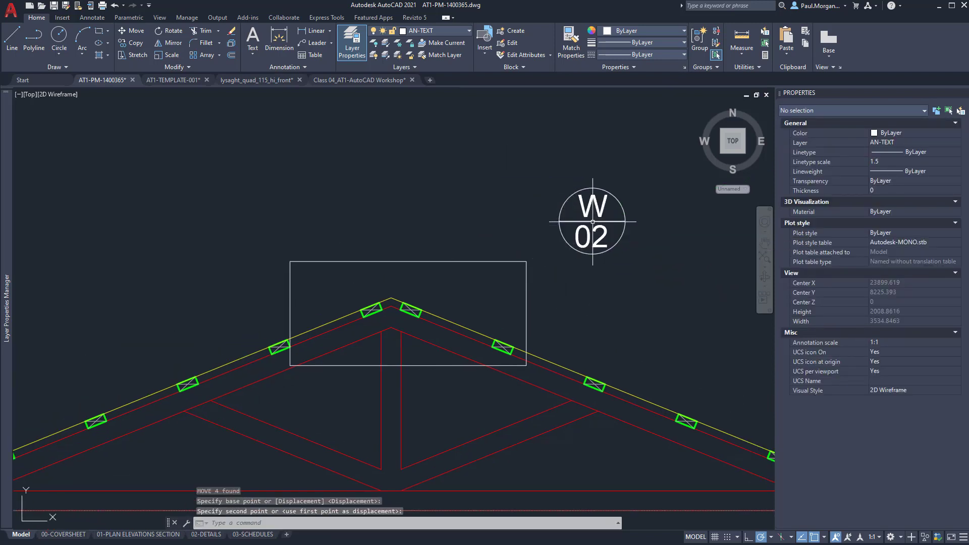
pyautogui.press('Escape')
pyautogui.press('Escape')
pyautogui.press('Escape')
# Try to fillet the ridge rectangle's upper-right corner, entering 200 without choosing the Radius option.
pyautogui.moveTo(555, 293); pyautogui.dragTo(605, 304, button='middle')
pyautogui.scroll(2, 561, 340)
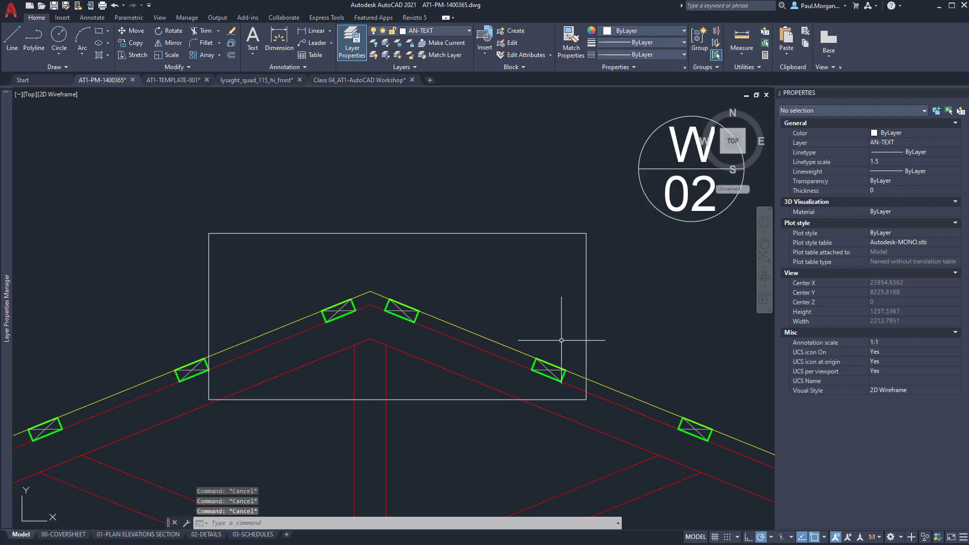
pyautogui.click(586, 294)
pyautogui.click(563, 294)
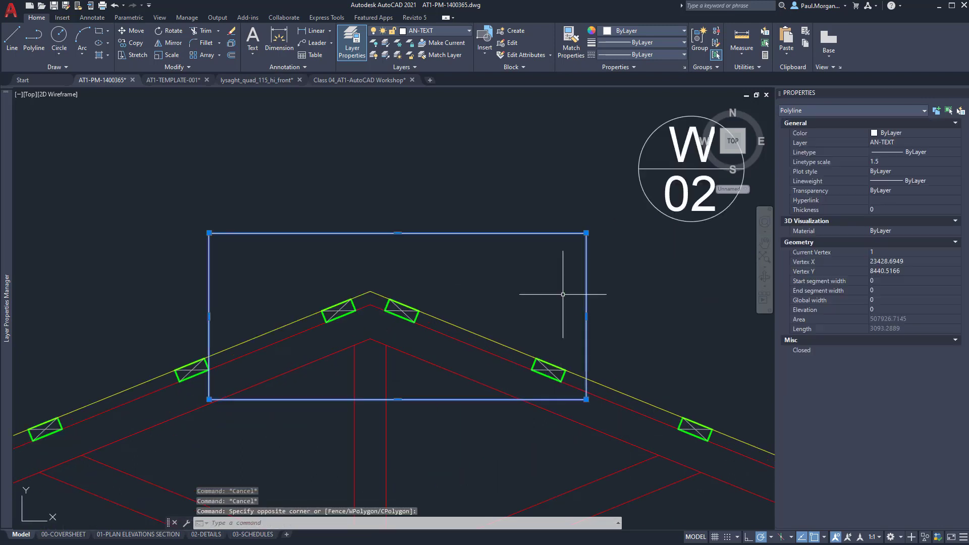
pyautogui.write('FIL')
pyautogui.press('Return')
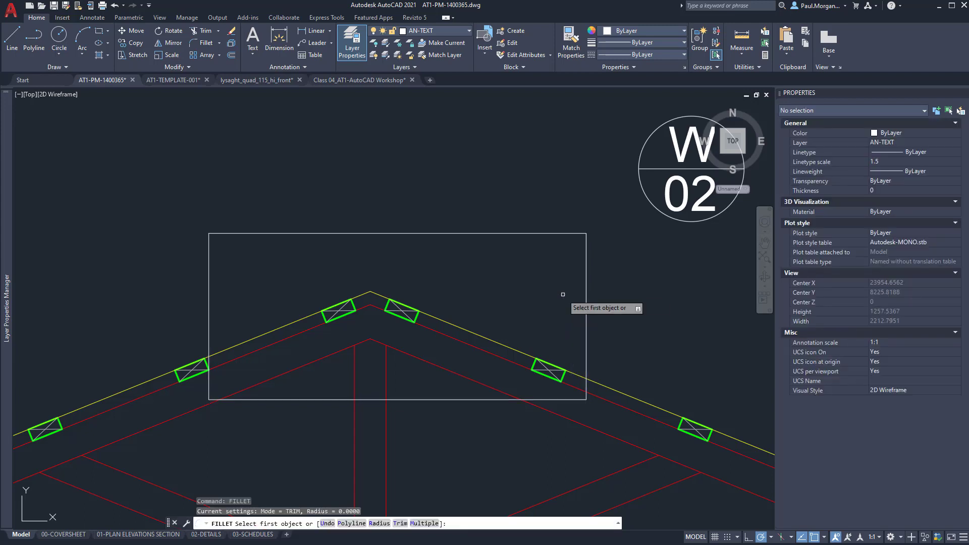
pyautogui.write('200')
pyautogui.press('Return')
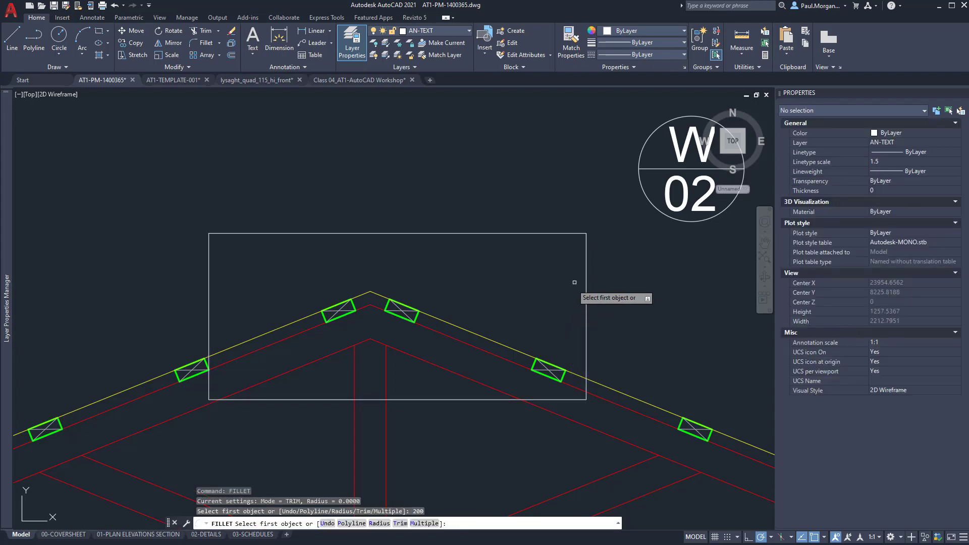
pyautogui.click(558, 232)
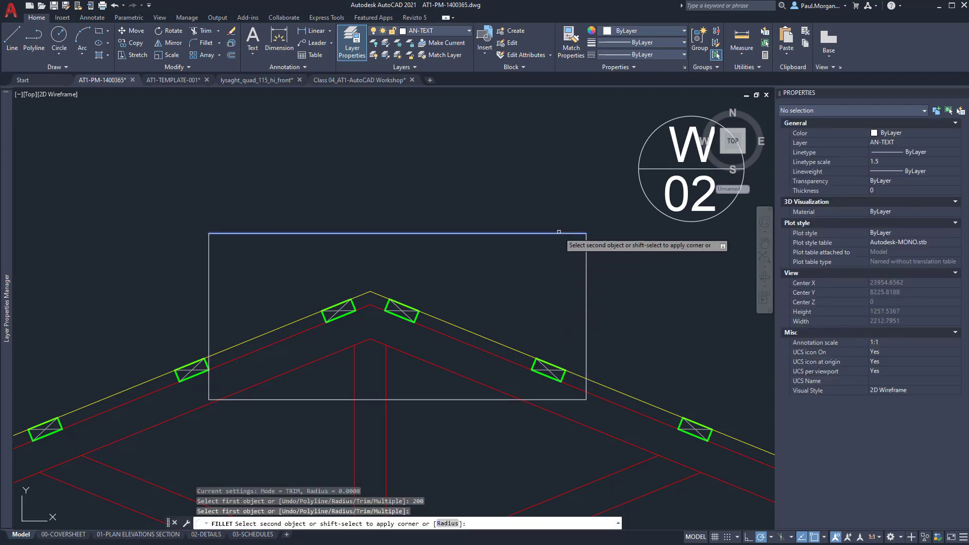
pyautogui.click(585, 258)
pyautogui.press('Return')
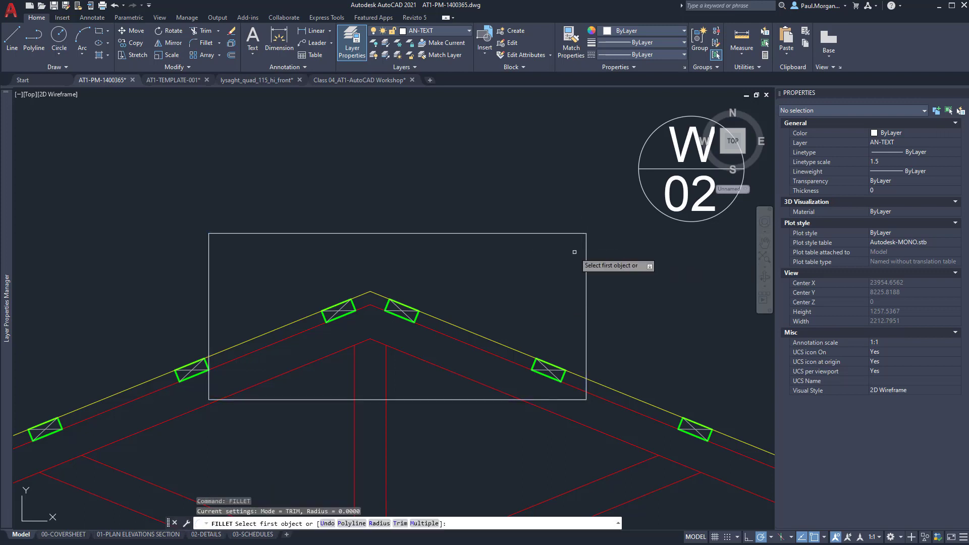
pyautogui.press('Return')
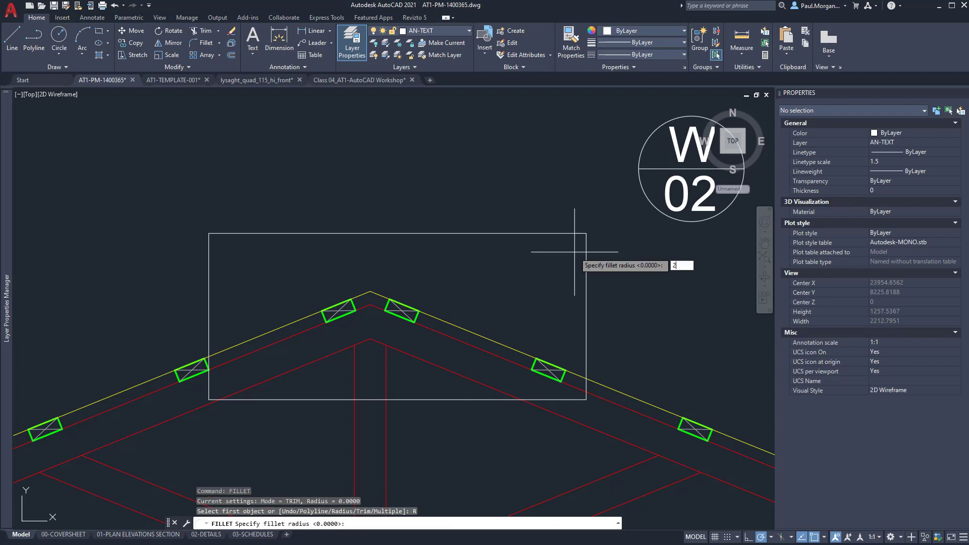
pyautogui.write('200')
pyautogui.press('Return')
pyautogui.click(571, 234)
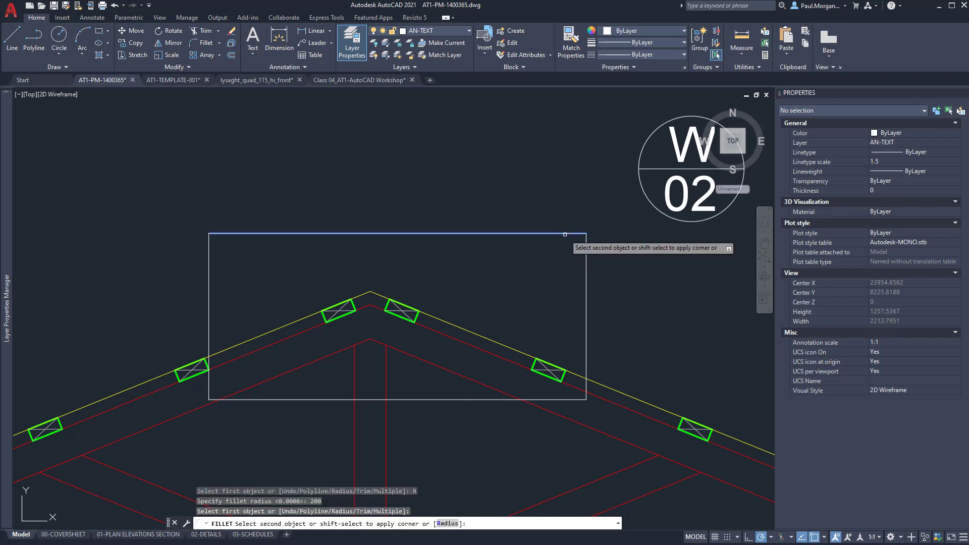
pyautogui.press('Escape')
pyautogui.press('Escape')
pyautogui.press('Escape')
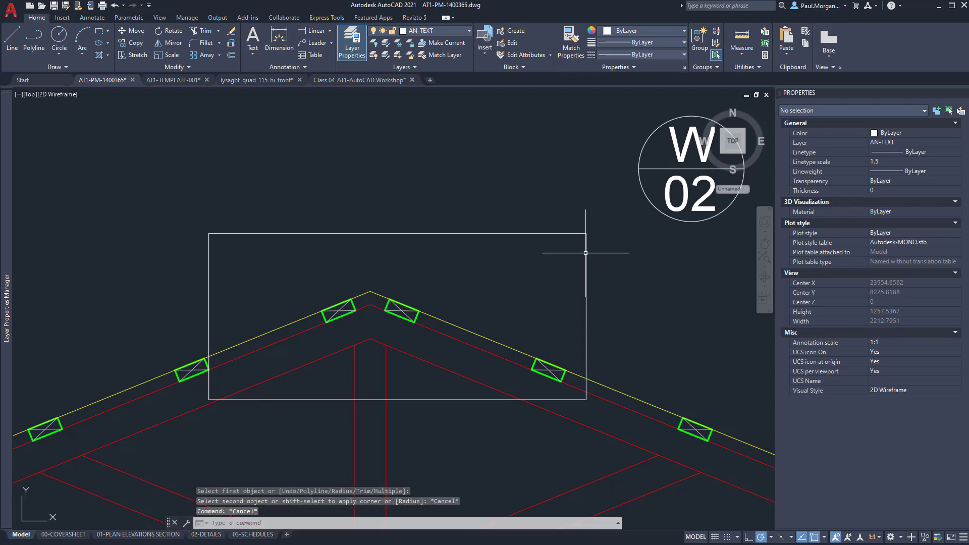
# Fillet the ridge rectangle's upper-right corner with a radius of 100 mm.
pyautogui.press('Return')
pyautogui.write('r')
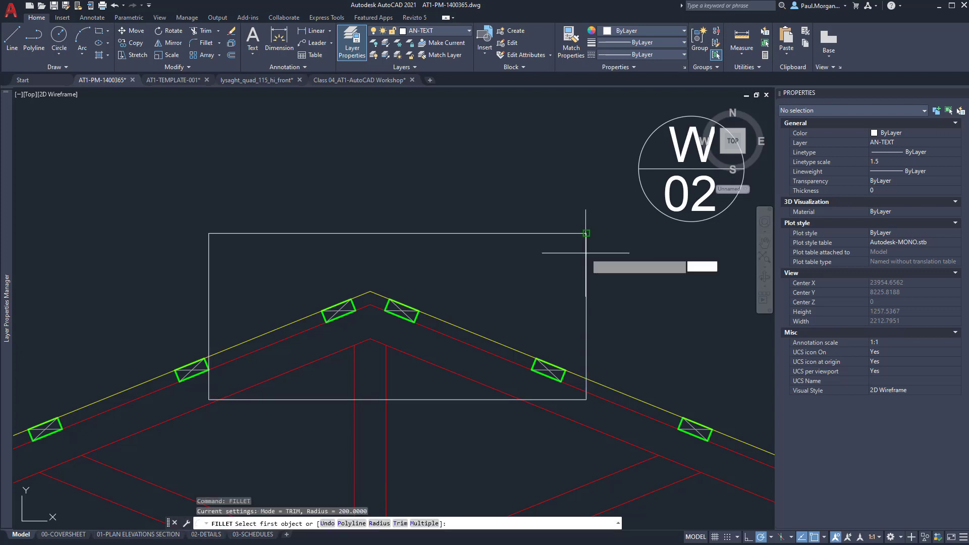
pyautogui.press('Return')
pyautogui.write('100')
pyautogui.press('Return')
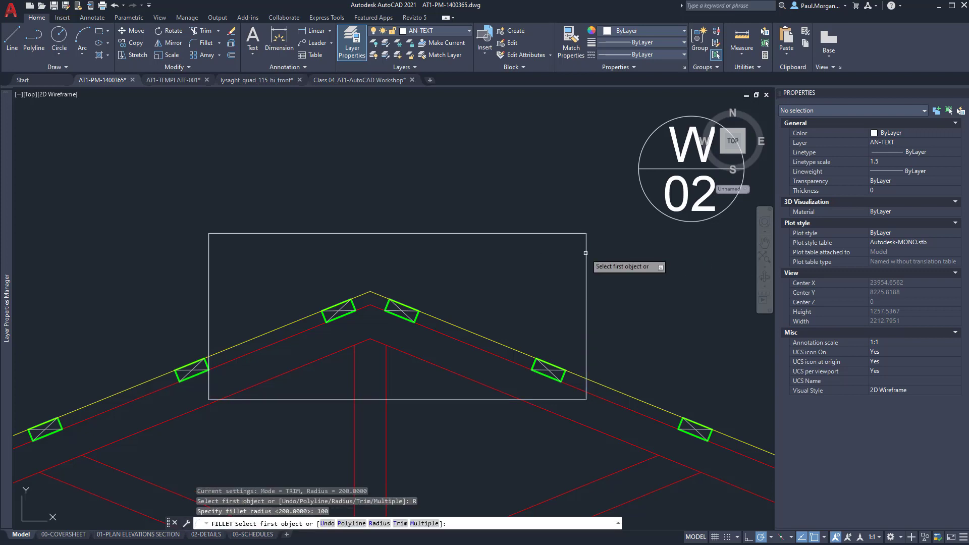
pyautogui.click(561, 235)
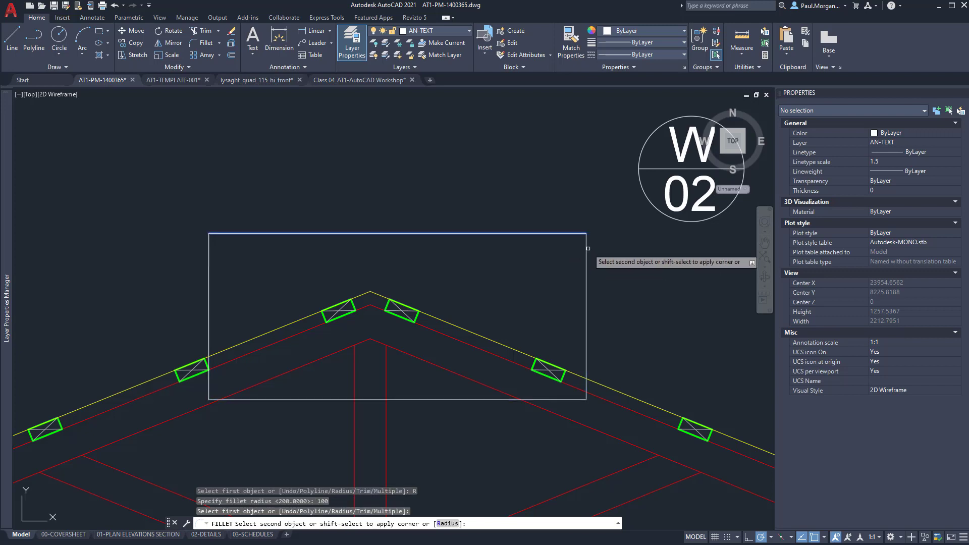
pyautogui.click(585, 335)
# Fillet the ridge rectangle's lower-right, lower-left and upper-left corners with the same 100 mm radius.
pyautogui.press('Return')
pyautogui.click(586, 368)
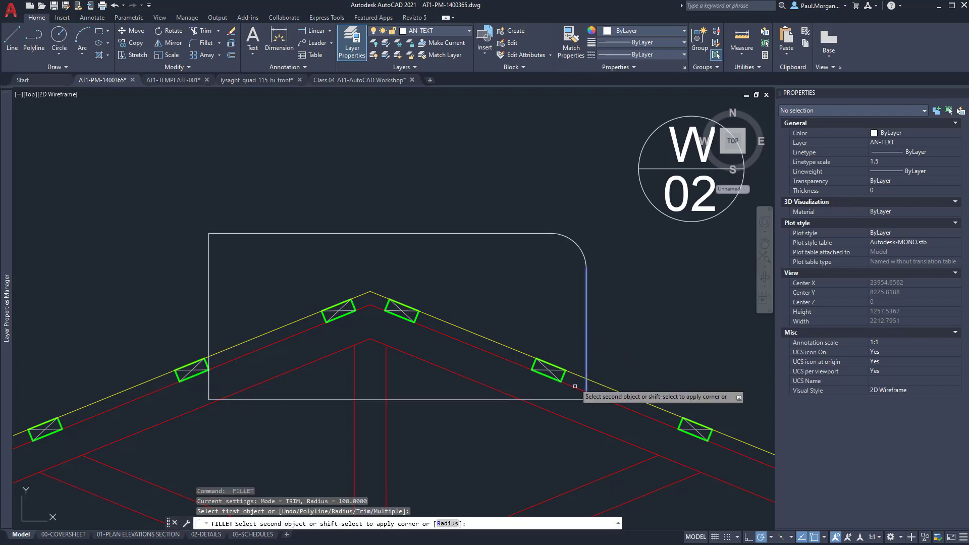
pyautogui.press('Escape')
pyautogui.press('Return')
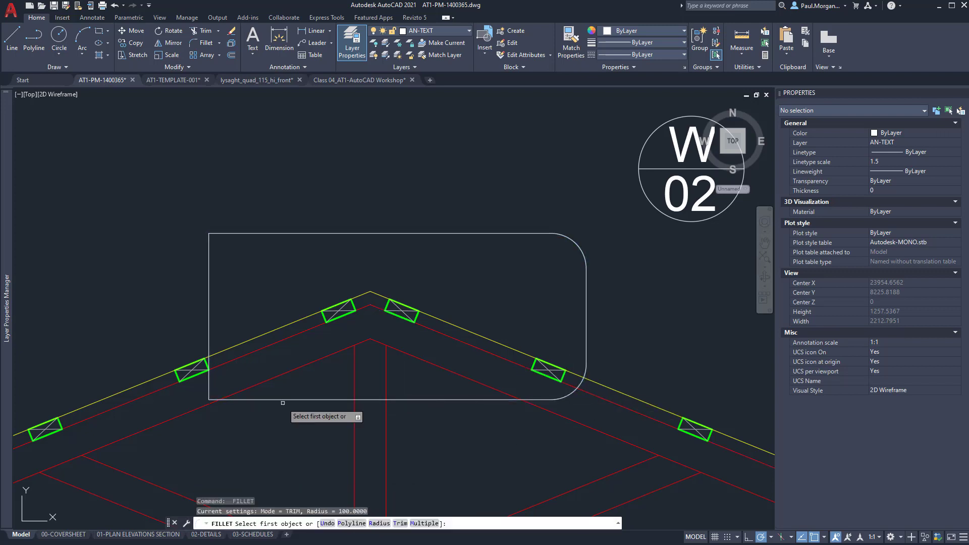
pyautogui.click(255, 399)
pyautogui.click(209, 383)
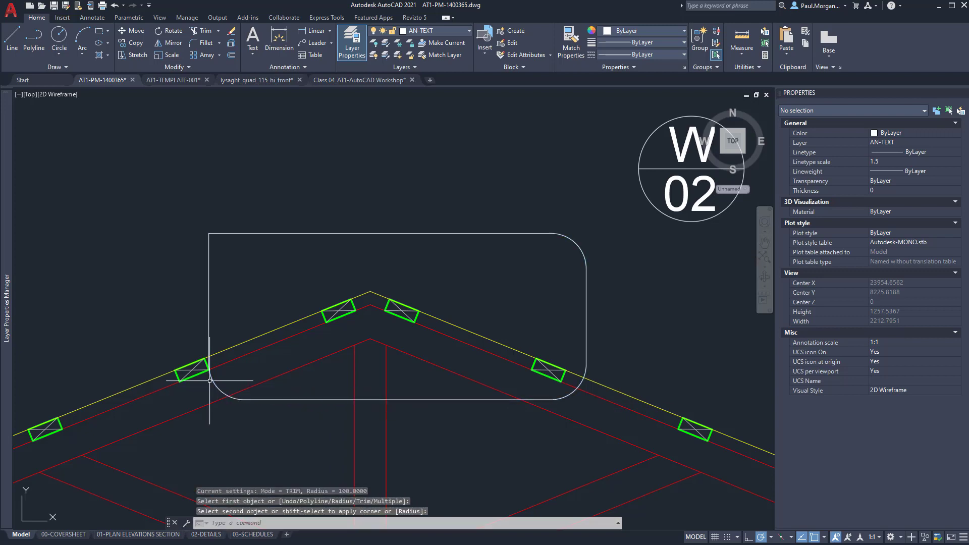
pyautogui.press('Return')
pyautogui.click(208, 269)
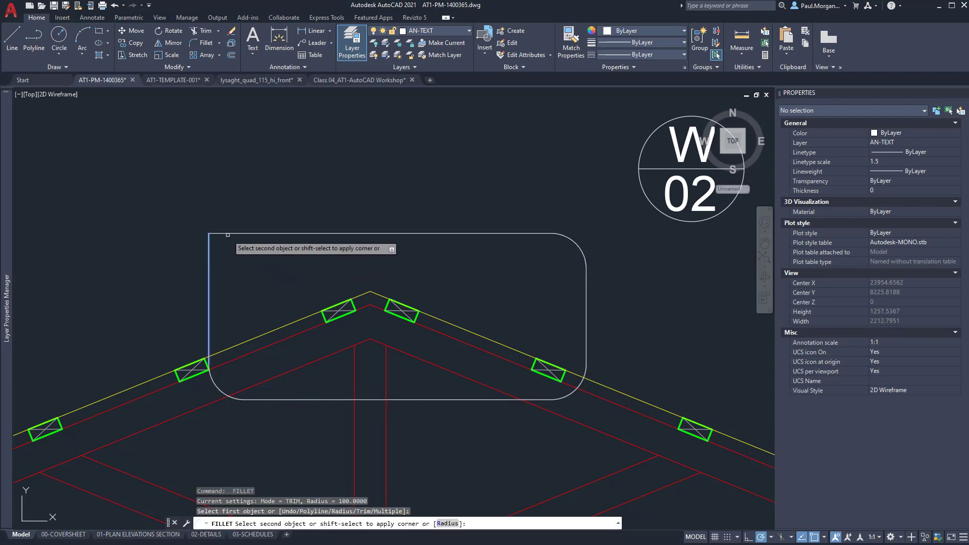
pyautogui.click(227, 233)
pyautogui.scroll(-3, 339, 253)
pyautogui.press('Escape')
pyautogui.press('Escape')
pyautogui.press('Escape')
# Draw a leader line about 257 mm long at 45° from the rounded rectangle's upper-right arc to the W 02 tag's circle.
pyautogui.scroll(3, 487, 235)
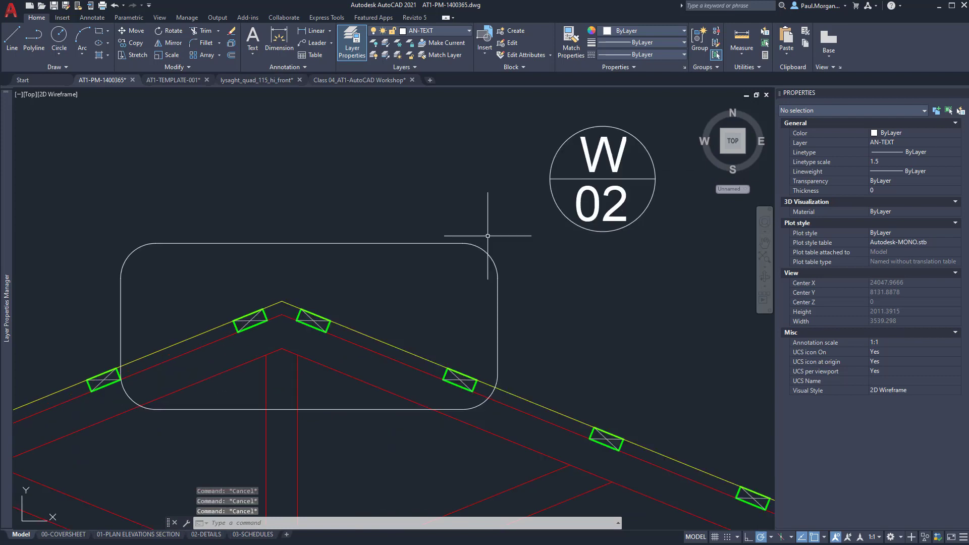
pyautogui.write('l')
pyautogui.press('Return')
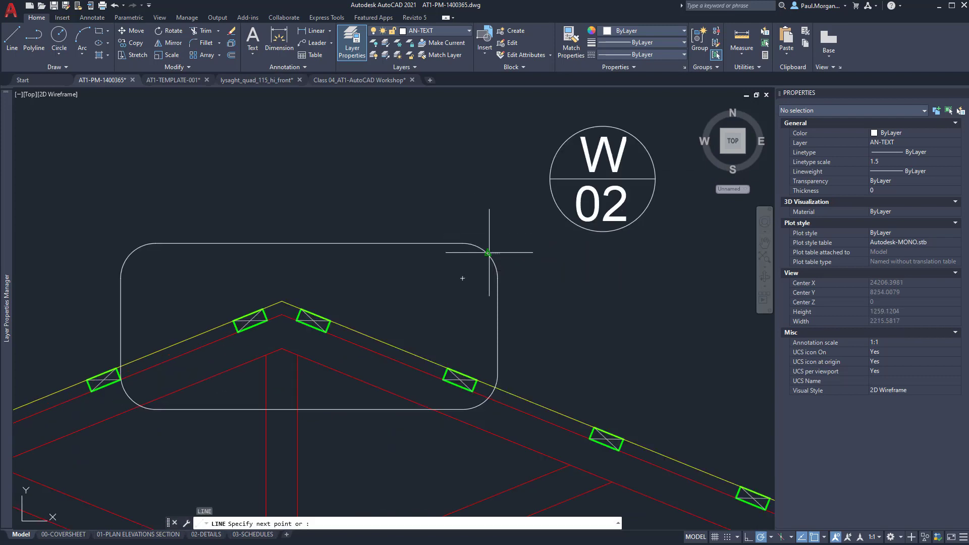
pyautogui.click(487, 252)
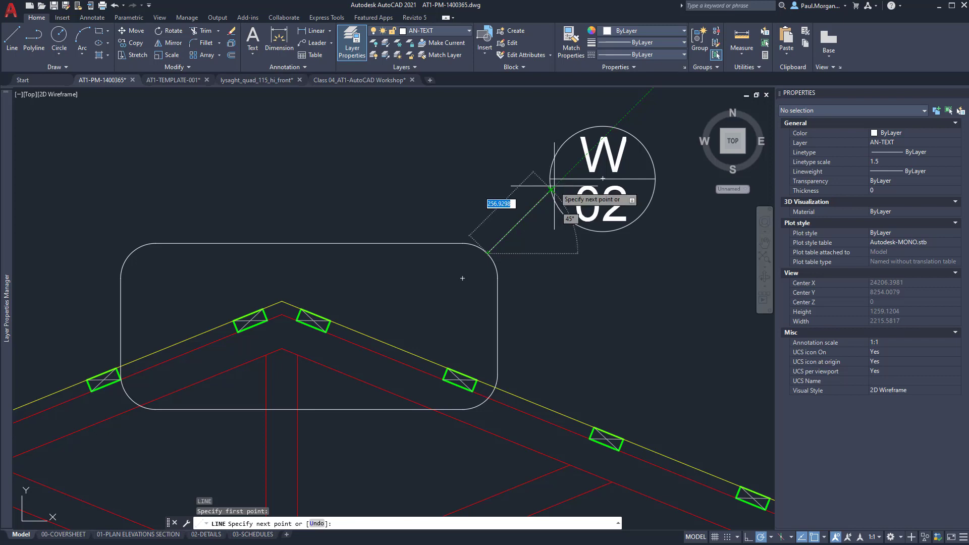
pyautogui.click(552, 186)
pyautogui.press('Escape')
pyautogui.press('Escape')
pyautogui.press('Escape')
# Move the W 02 tag by its circle centre onto the outer end of the leader line.
pyautogui.moveTo(539, 147); pyautogui.dragTo(529, 226, button='middle')
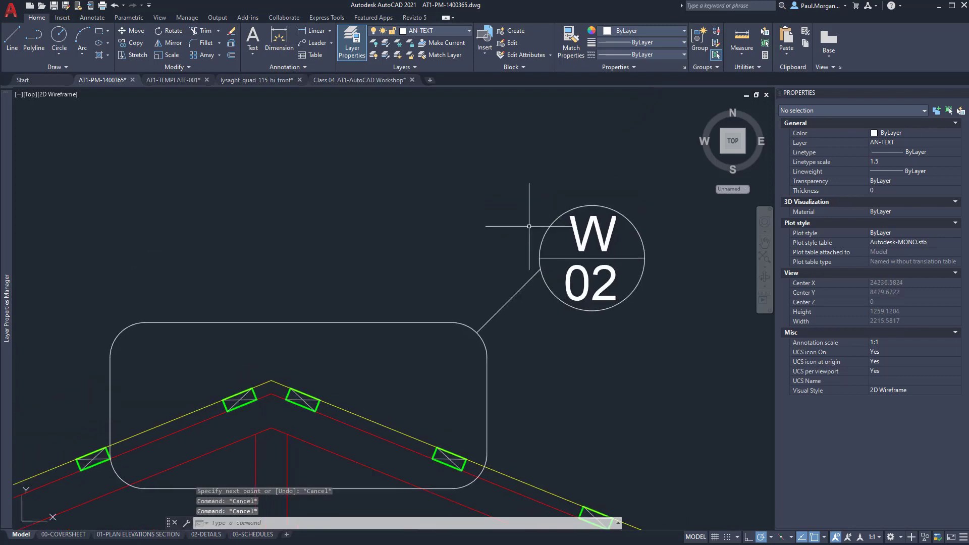
pyautogui.moveTo(523, 174); pyautogui.dragTo(653, 330)
pyautogui.write('m')
pyautogui.press('Return')
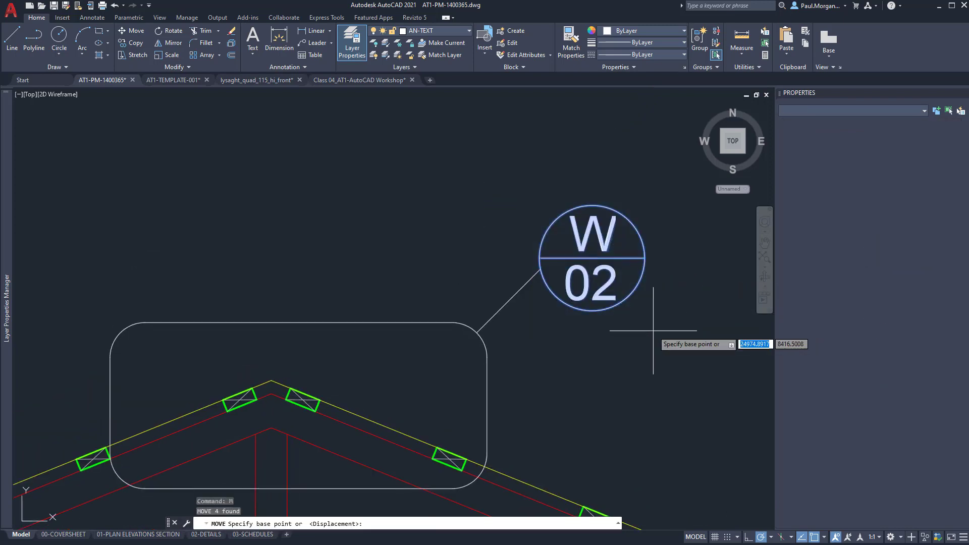
pyautogui.click(591, 258)
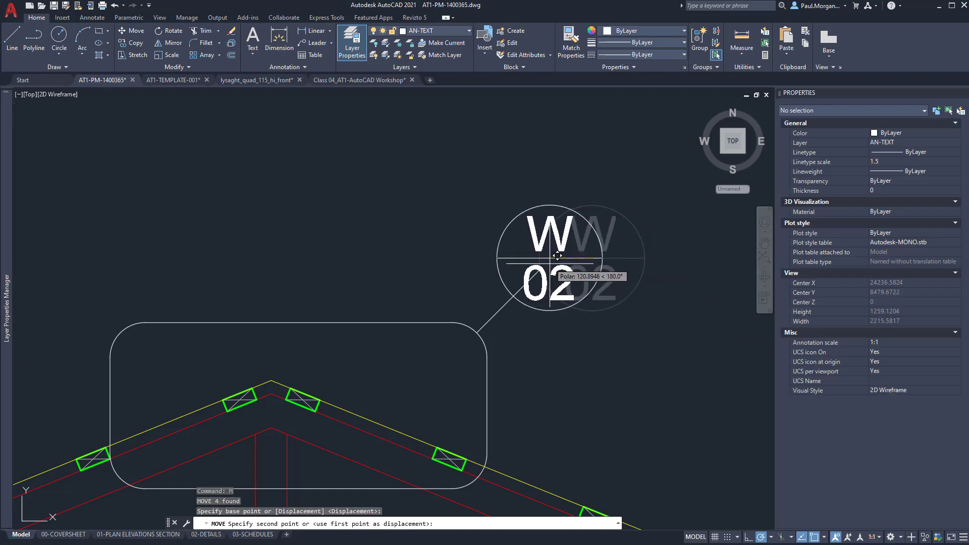
pyautogui.click(541, 268)
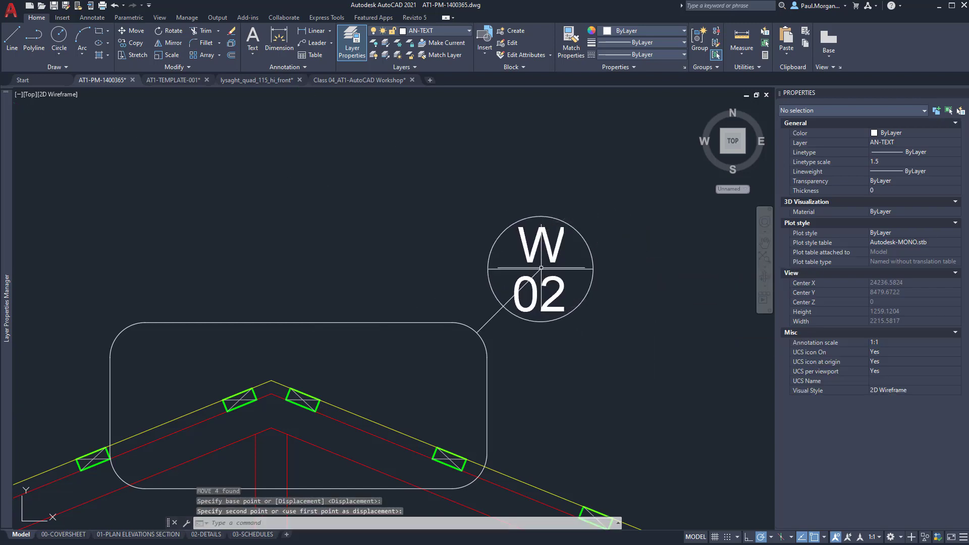
pyautogui.press('Escape')
pyautogui.press('Escape')
# Move the W 02 tag outward from where its circle crosses the leader, so the circle meets the leader's outer end.
pyautogui.moveTo(506, 319); pyautogui.dragTo(547, 304, button='middle')
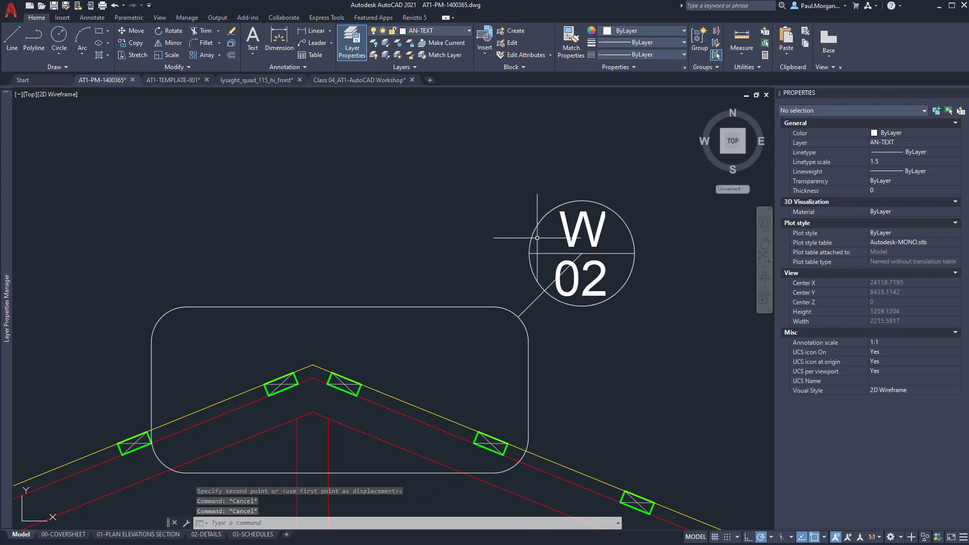
pyautogui.click(502, 183)
pyautogui.click(644, 311)
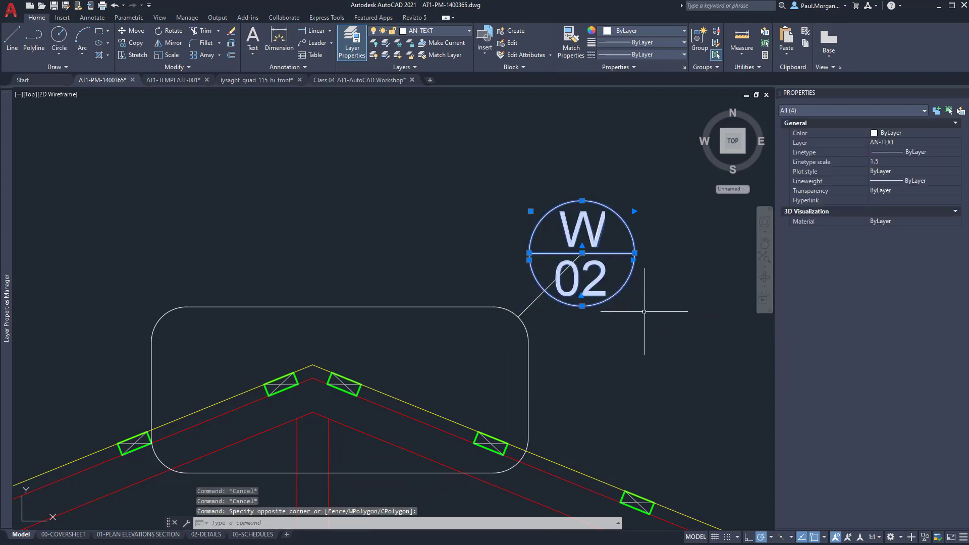
pyautogui.write('m')
pyautogui.press('Return')
pyautogui.click(551, 287)
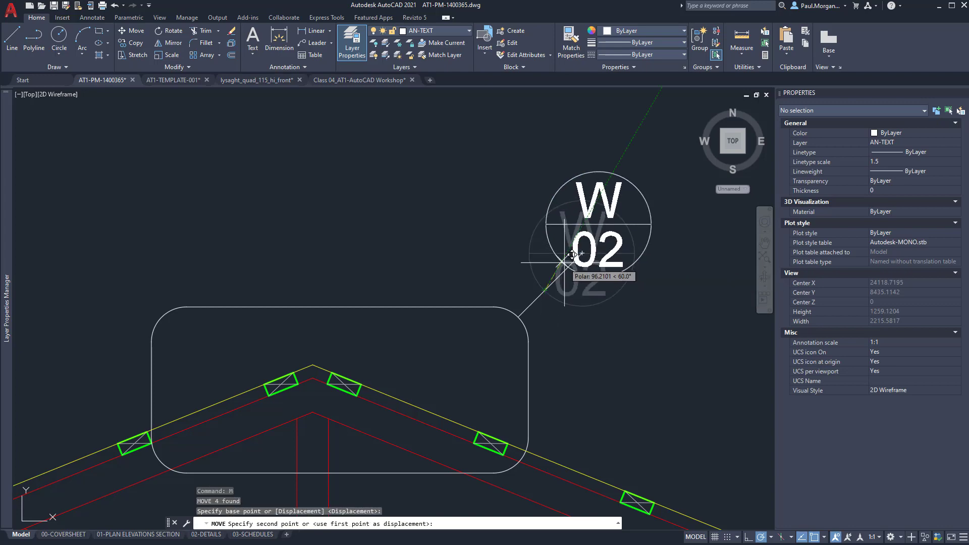
pyautogui.click(588, 249)
pyautogui.press('Escape')
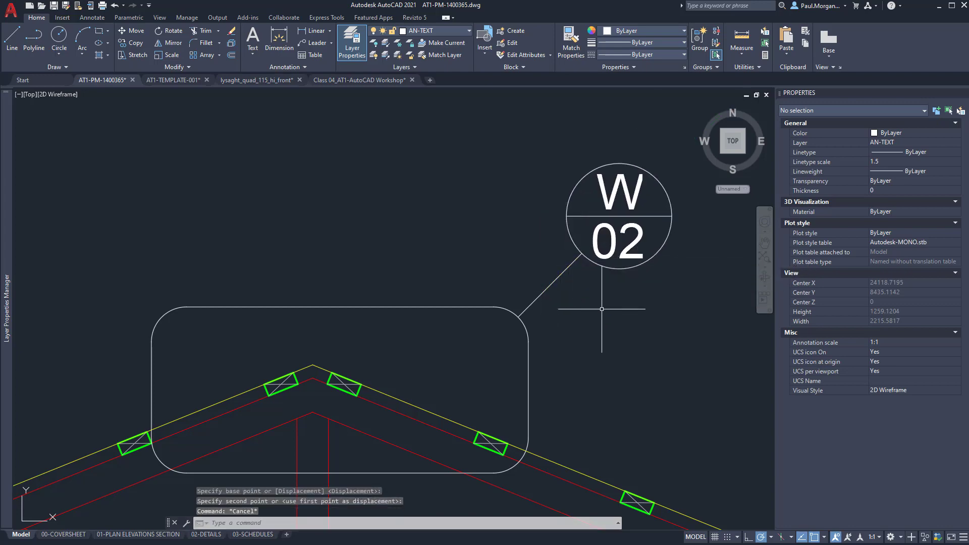
pyautogui.scroll(-5, 602, 308)
pyautogui.press('Escape')
pyautogui.press('Escape')
# Set the lineweight of the rounded ridge rectangle and its leader line to 0.25 mm.
pyautogui.scroll(2, 608, 316)
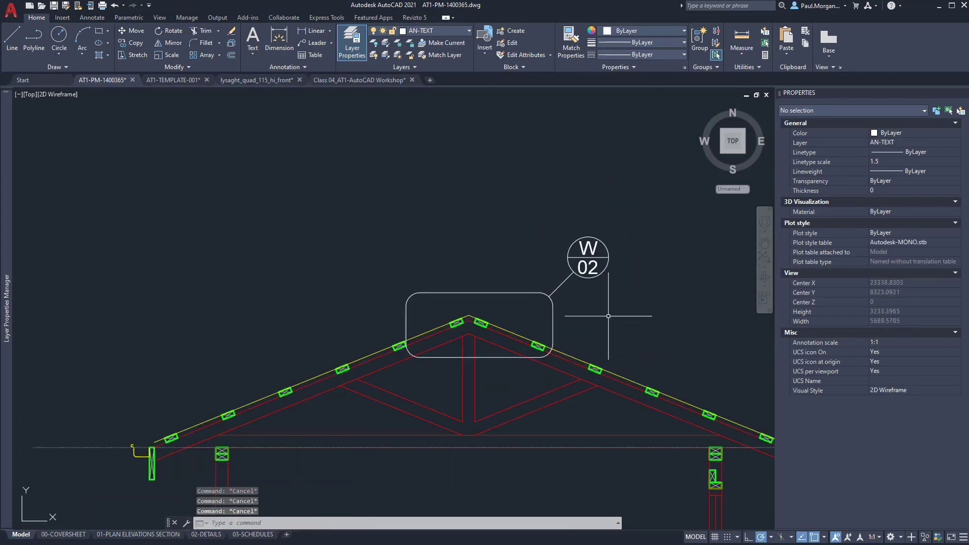
pyautogui.scroll(2, 562, 314)
pyautogui.click(562, 306)
pyautogui.click(525, 267)
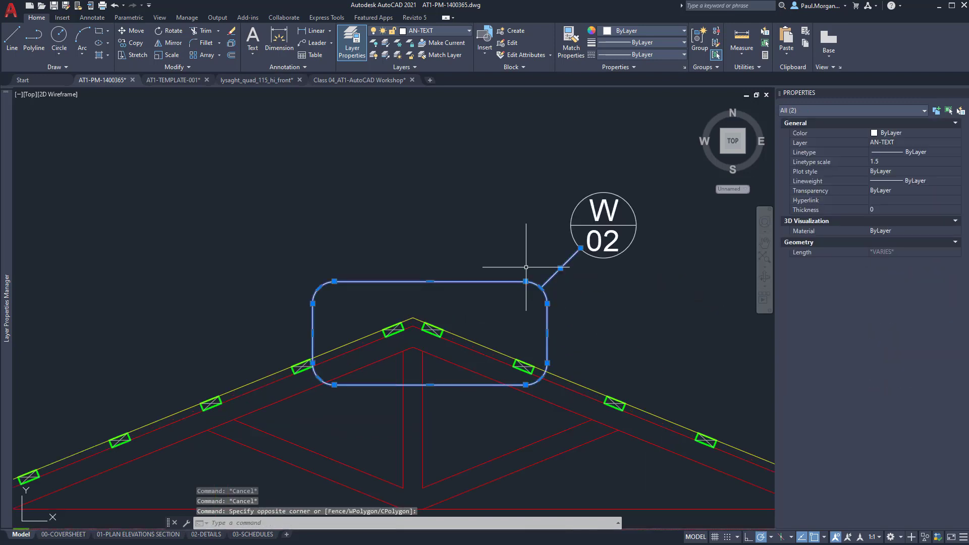
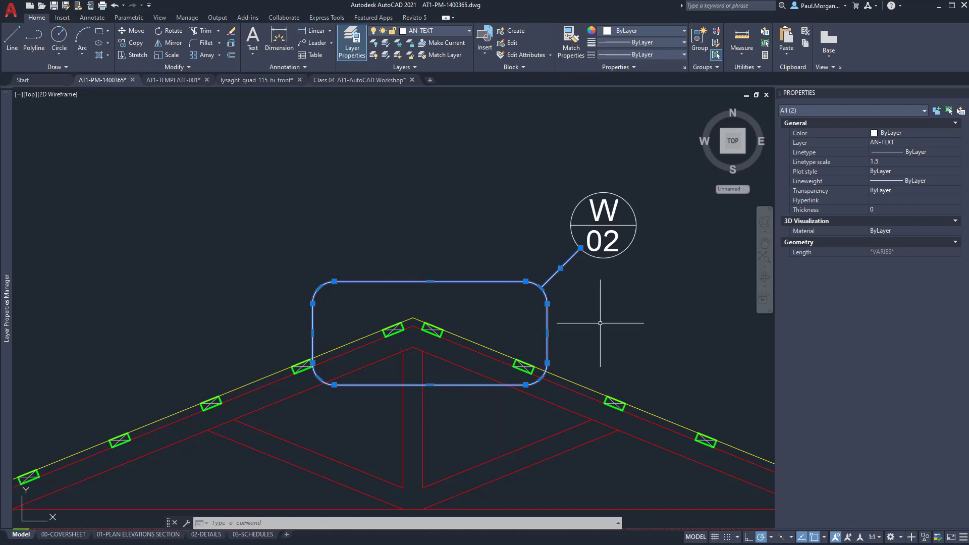
pyautogui.moveTo(546, 296); pyautogui.dragTo(455, 286, button='middle')
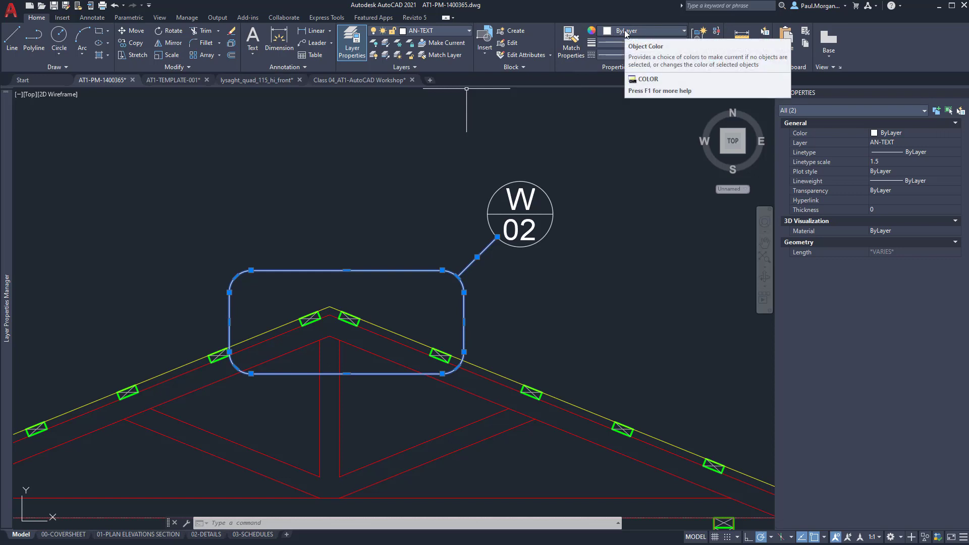
pyautogui.click(630, 44)
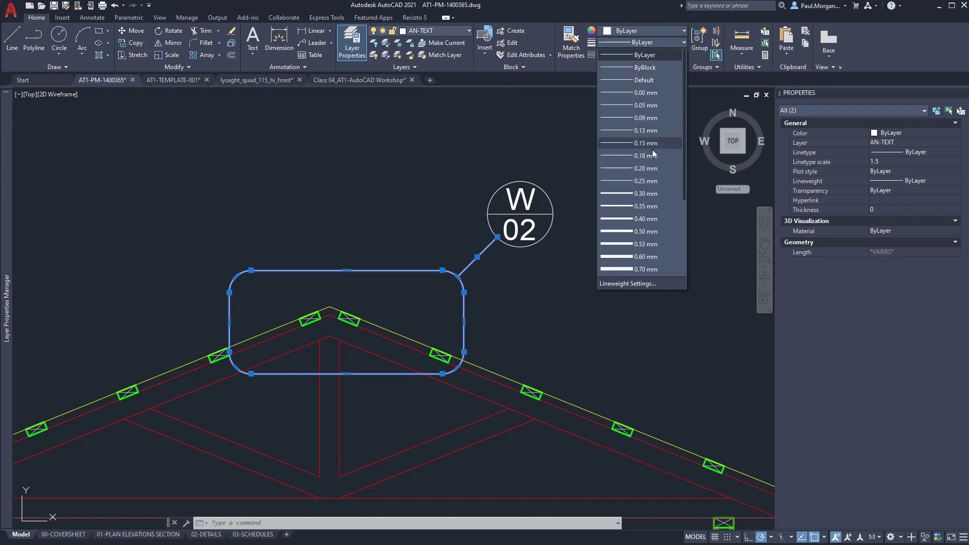
pyautogui.click(651, 182)
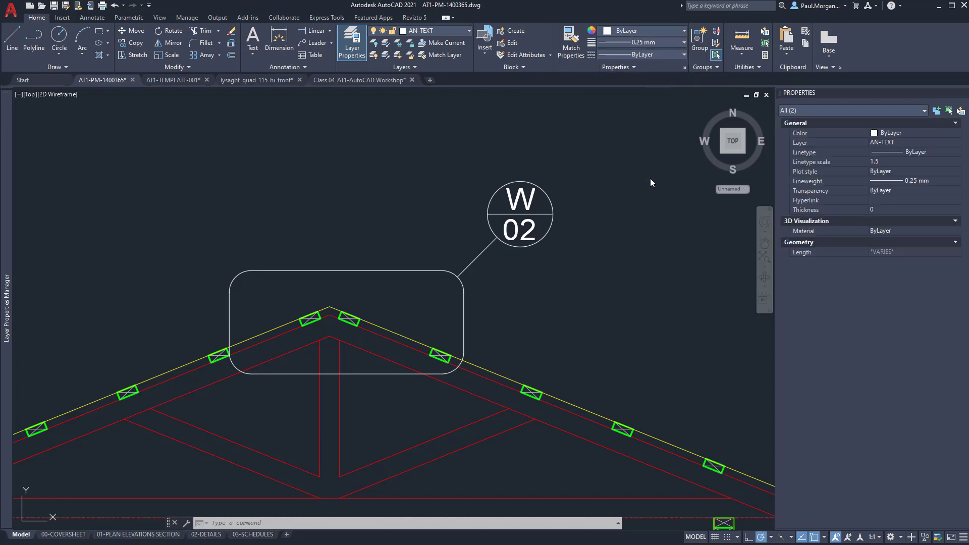
# Apply the DASHED linetype to the rounded ridge rectangle and its leader line.
pyautogui.click(641, 55)
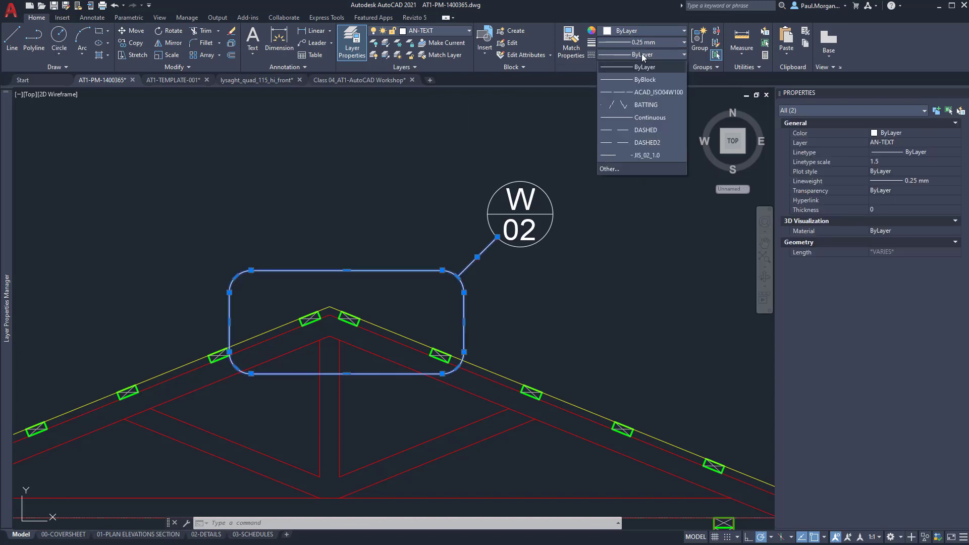
pyautogui.click(639, 130)
pyautogui.scroll(-2, 572, 225)
pyautogui.moveTo(547, 316); pyautogui.dragTo(508, 303, button='middle')
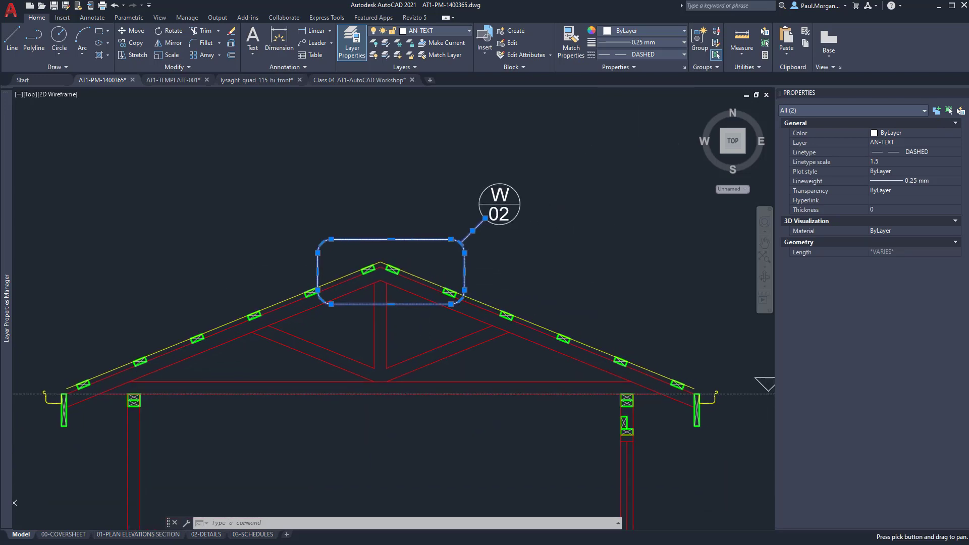
pyautogui.press('Escape')
pyautogui.press('Escape')
# Open the 01-PLAN ELEVATIONS SECTION layout and activate model space in the Section A viewport.
pyautogui.moveTo(530, 258); pyautogui.dragTo(534, 215, button='middle')
pyautogui.scroll(-2, 535, 215)
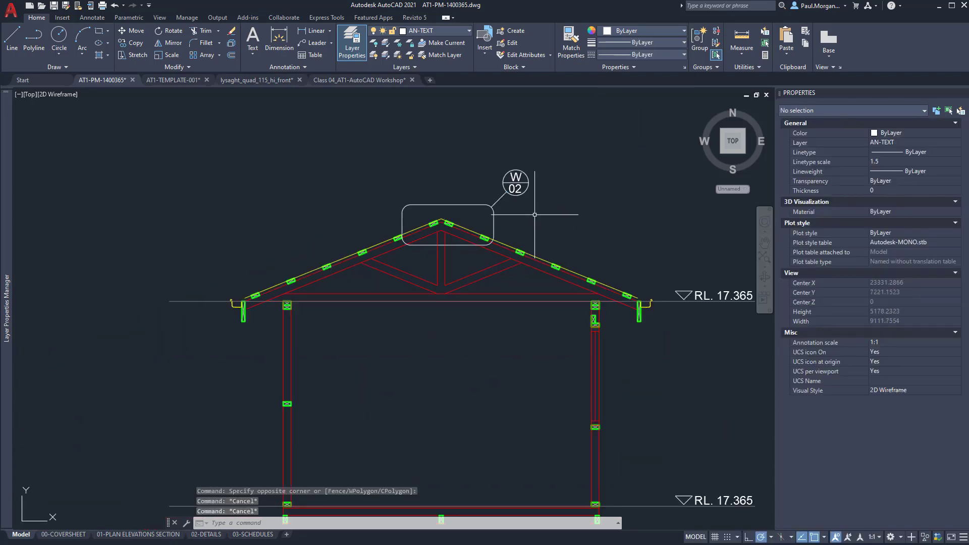
pyautogui.scroll(2, 534, 215)
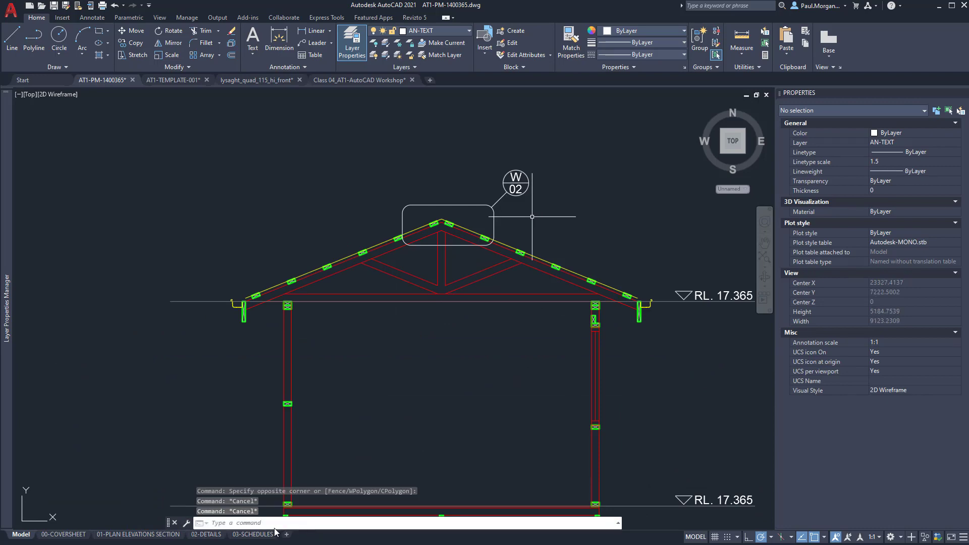
pyautogui.click(131, 535)
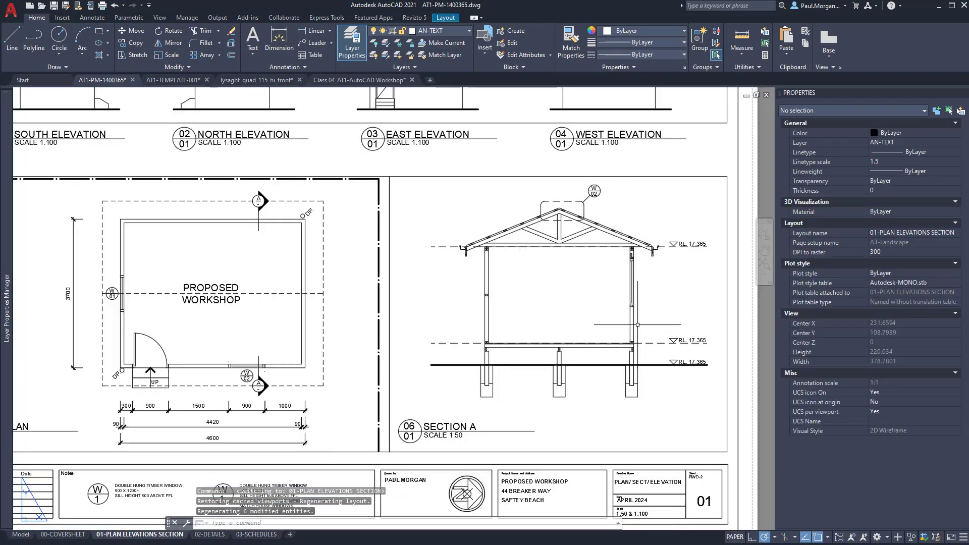
pyautogui.scroll(4, 635, 298)
pyautogui.scroll(-2, 636, 294)
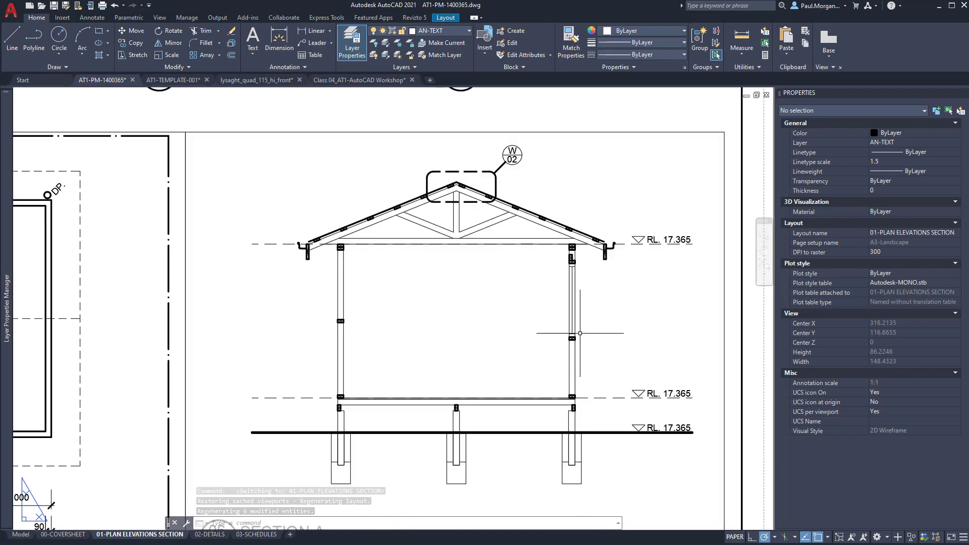
pyautogui.doubleClick(540, 311)
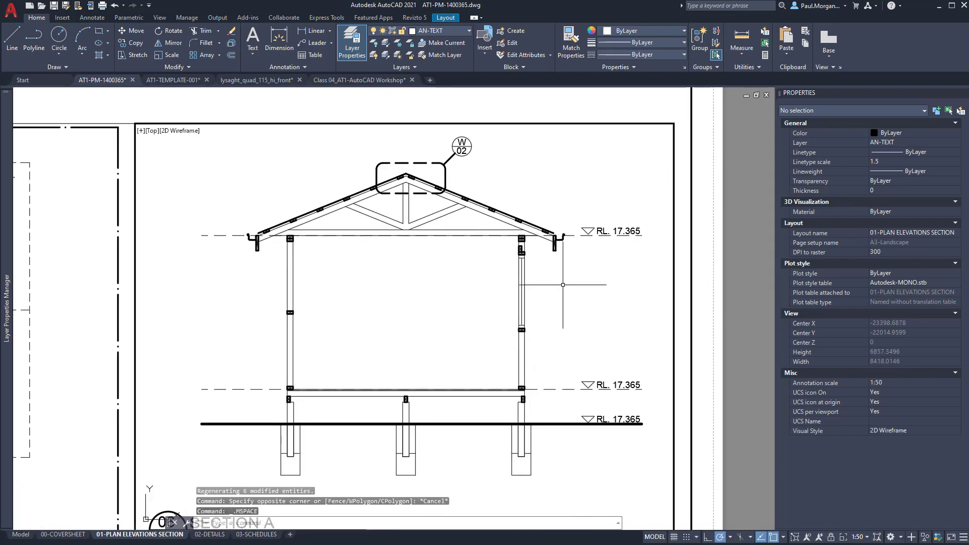
# Set the linetype scale of the rounded ridge rectangle and its leader line to 0.5.
pyautogui.click(453, 170)
pyautogui.click(435, 158)
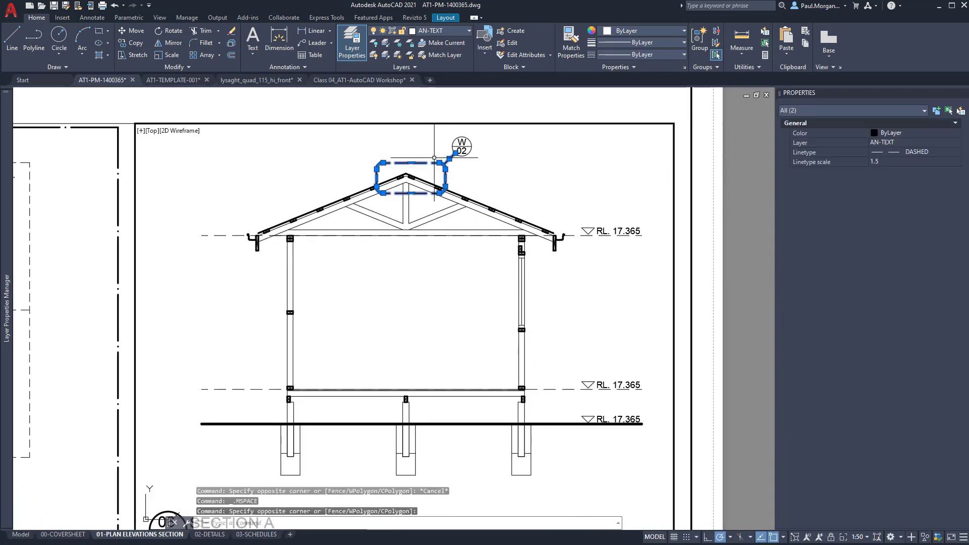
pyautogui.click(887, 163)
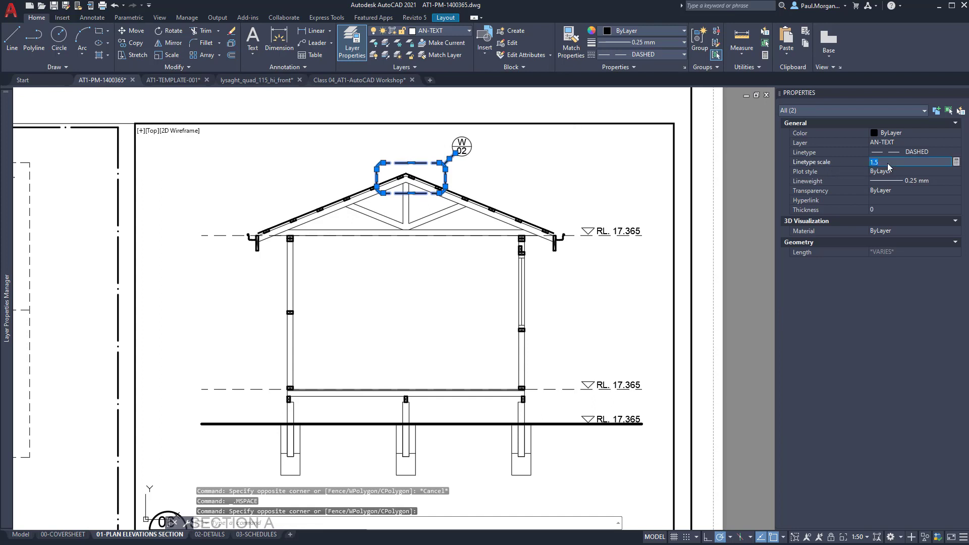
pyautogui.write('0.5')
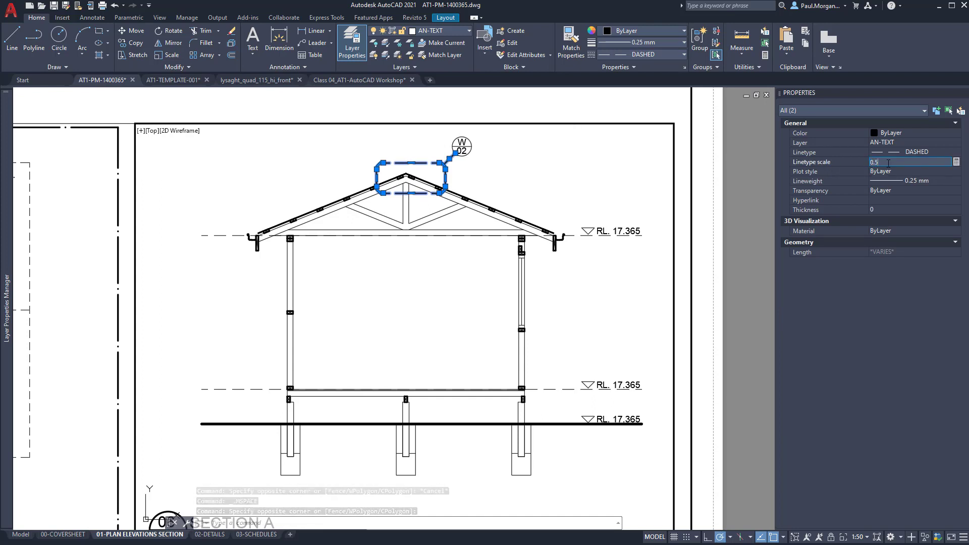
pyautogui.press('Return')
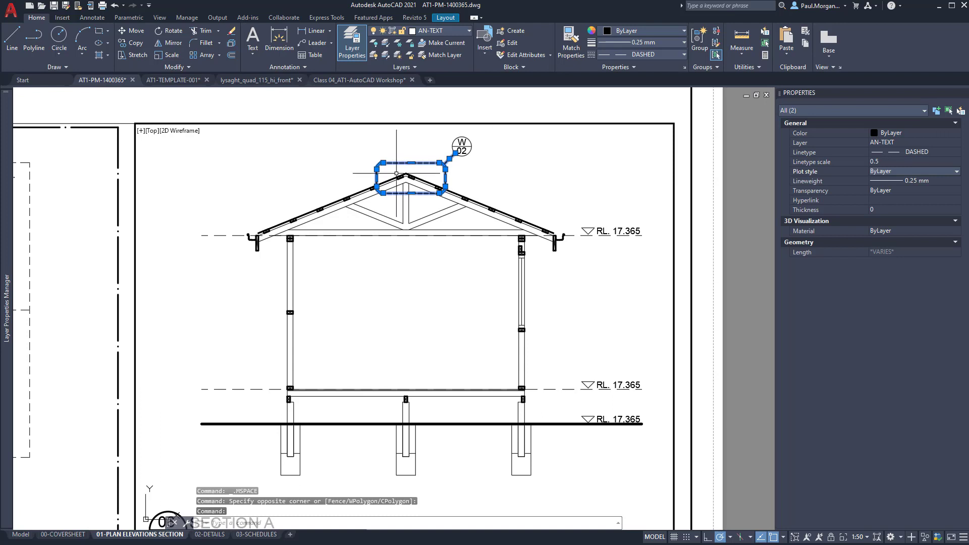
pyautogui.press('Escape')
pyautogui.press('Escape')
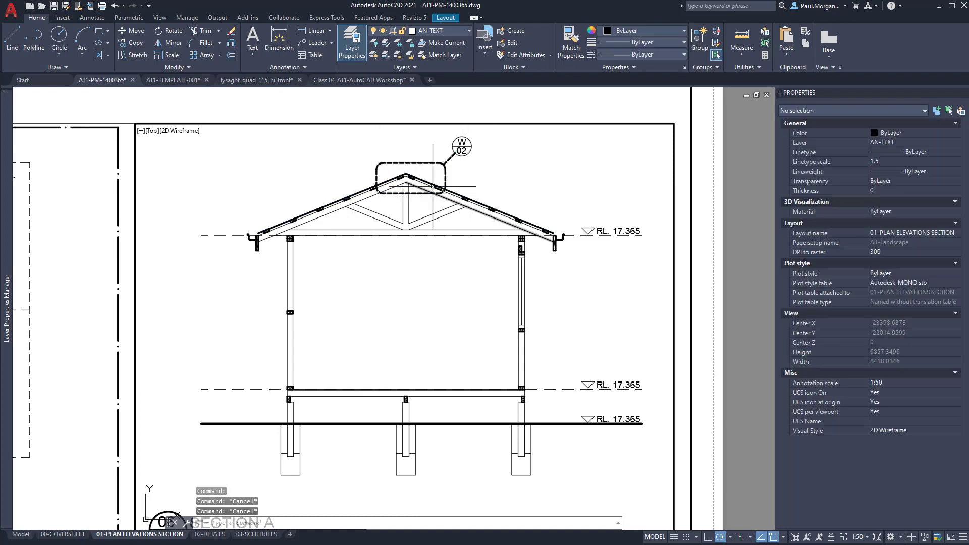
# Set the lineweight of the rounded ridge rectangle and its leader line to ByLayer.
pyautogui.click(460, 166)
pyautogui.click(440, 160)
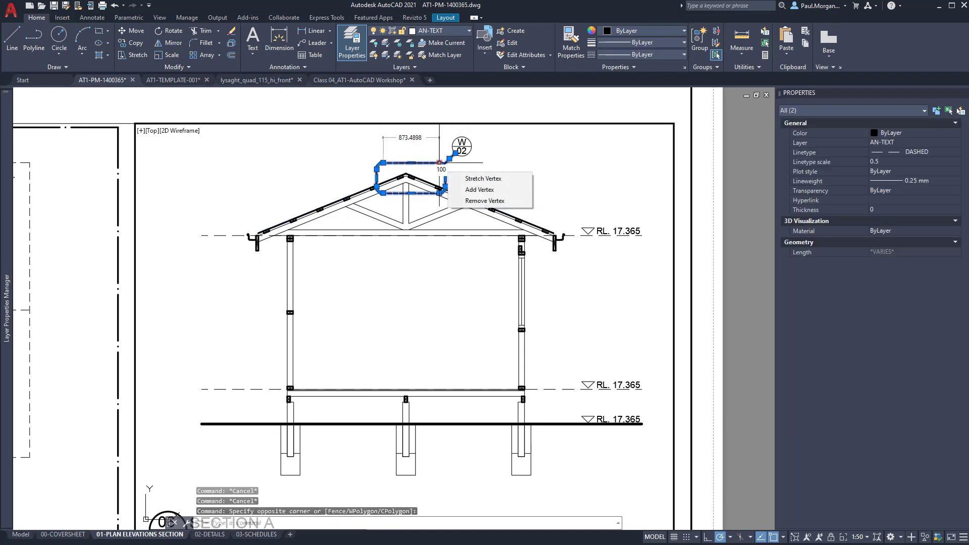
pyautogui.click(647, 44)
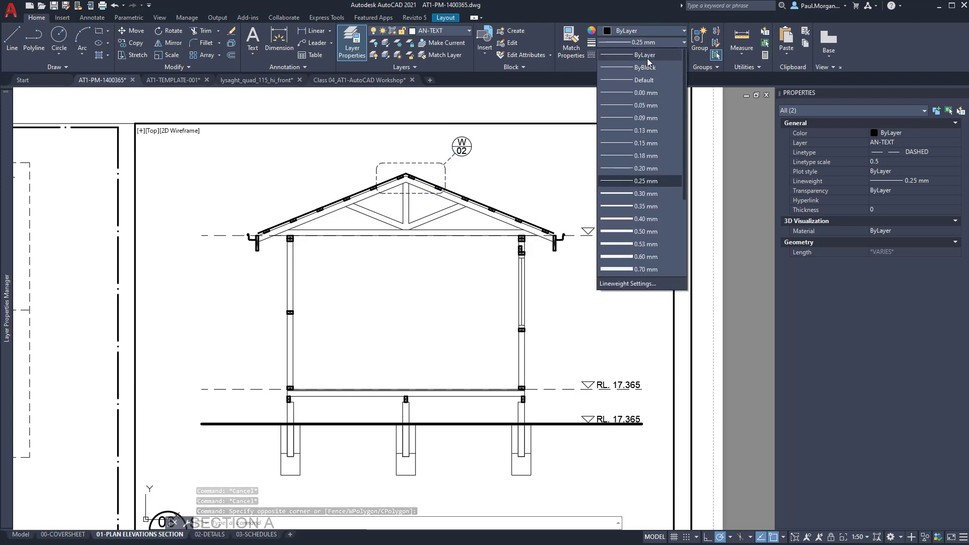
pyautogui.click(644, 54)
pyautogui.press('Escape')
pyautogui.press('Escape')
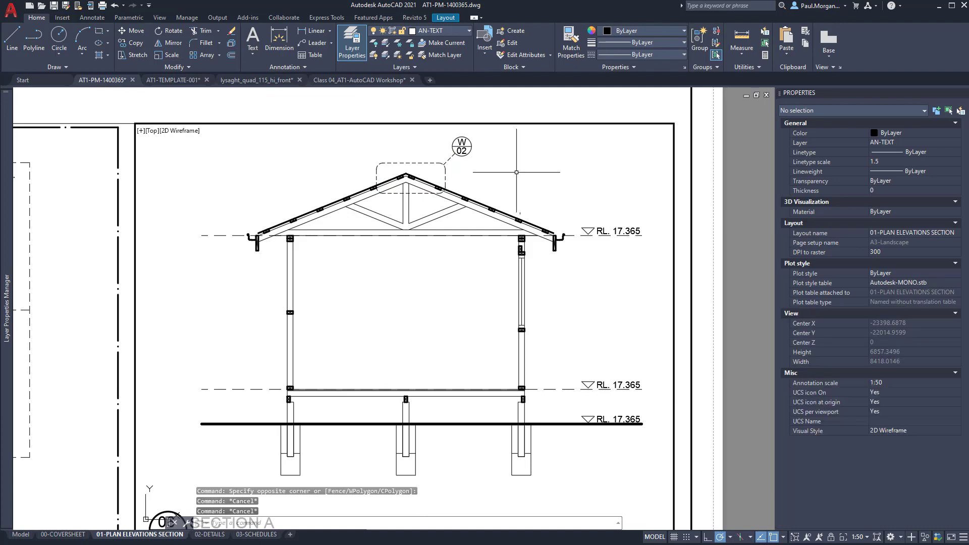
# Return from the Section A viewport to paper space and check the dashed callout on the sheet.
pyautogui.doubleClick(674, 111)
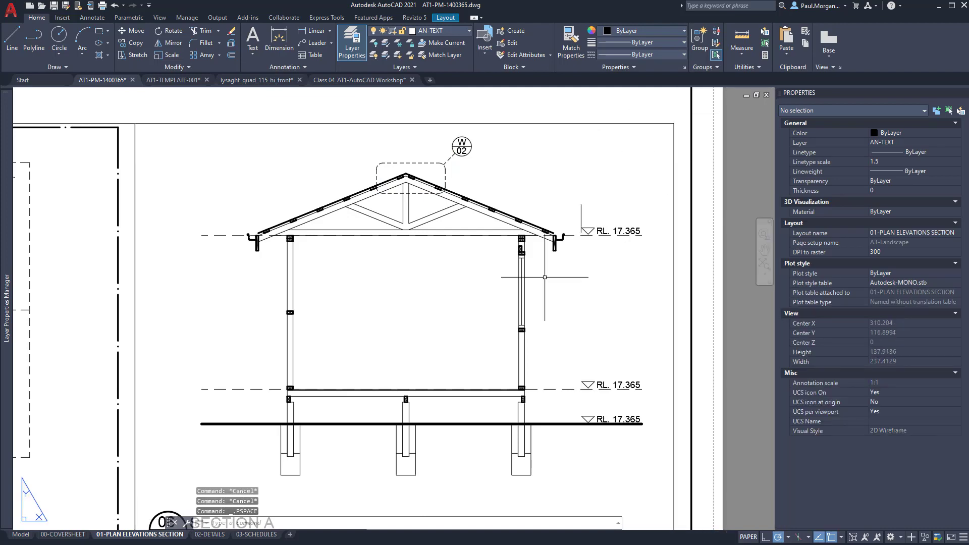
pyautogui.scroll(-5, 545, 277)
pyautogui.scroll(8, 454, 290)
pyautogui.scroll(-2, 467, 182)
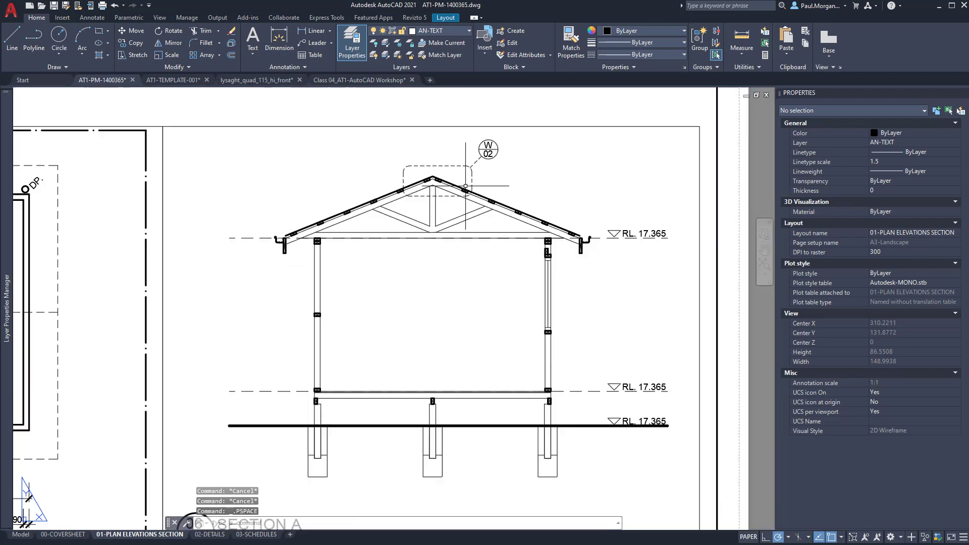
pyautogui.scroll(-2, 432, 158)
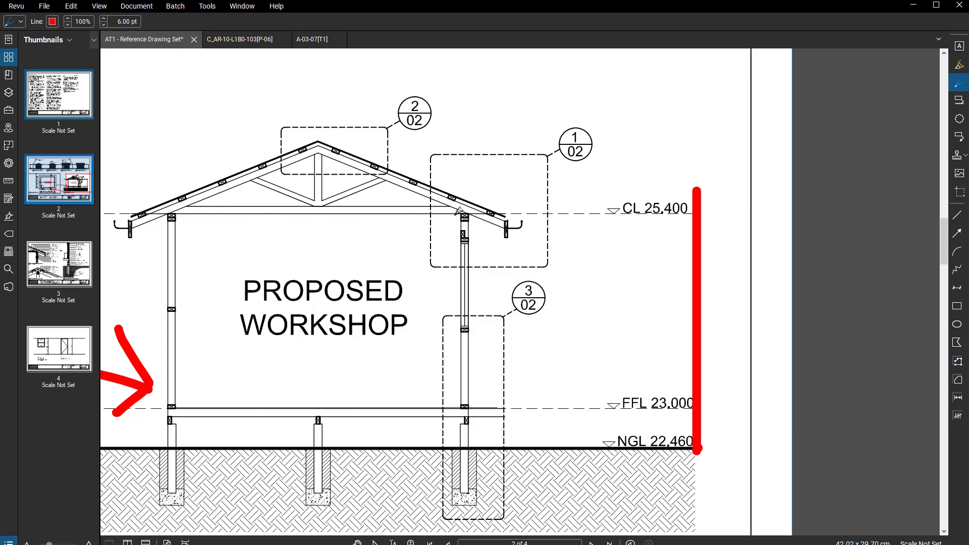
# In the Revu reference drawing set, examine Section A's detail callouts, level markers and ground hatching below the workshop.
pyautogui.moveTo(396, 113); pyautogui.dragTo(504, 152, button='middle')
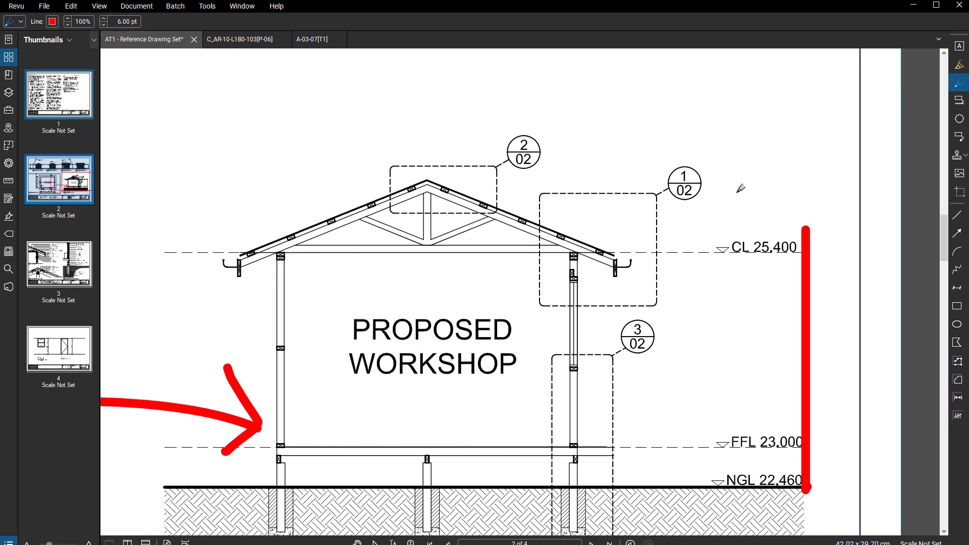
pyautogui.scroll(-3, 659, 318)
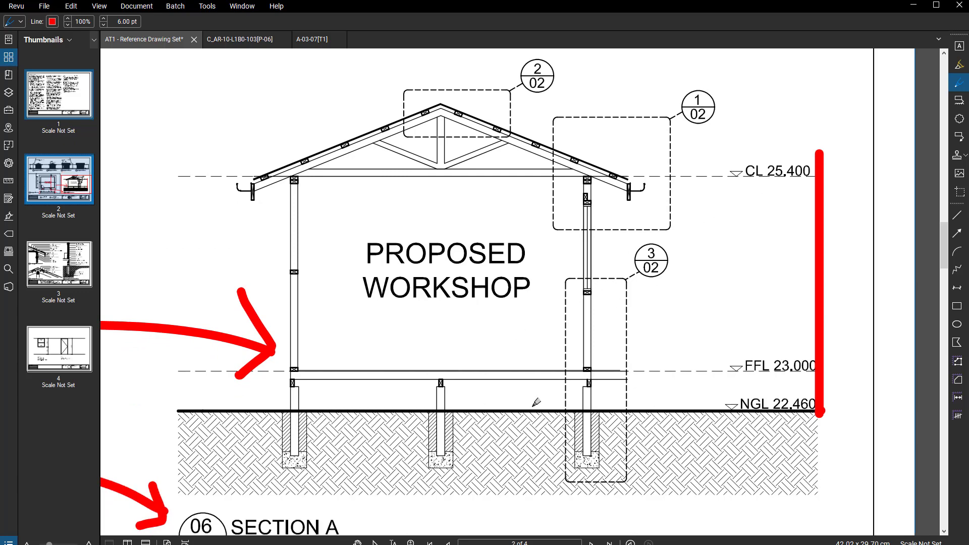
pyautogui.moveTo(486, 314); pyautogui.dragTo(485, 316, button='middle')
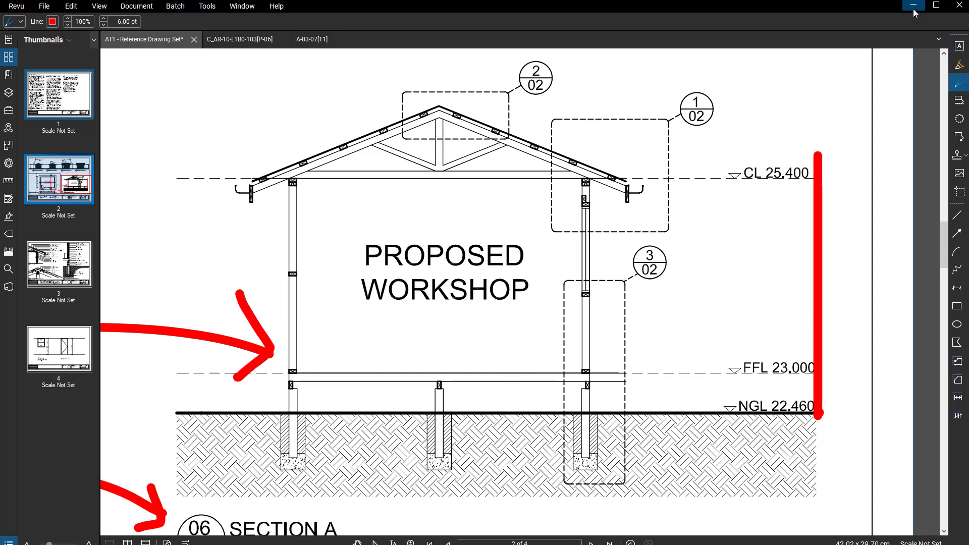
pyautogui.scroll(1, 341, 457)
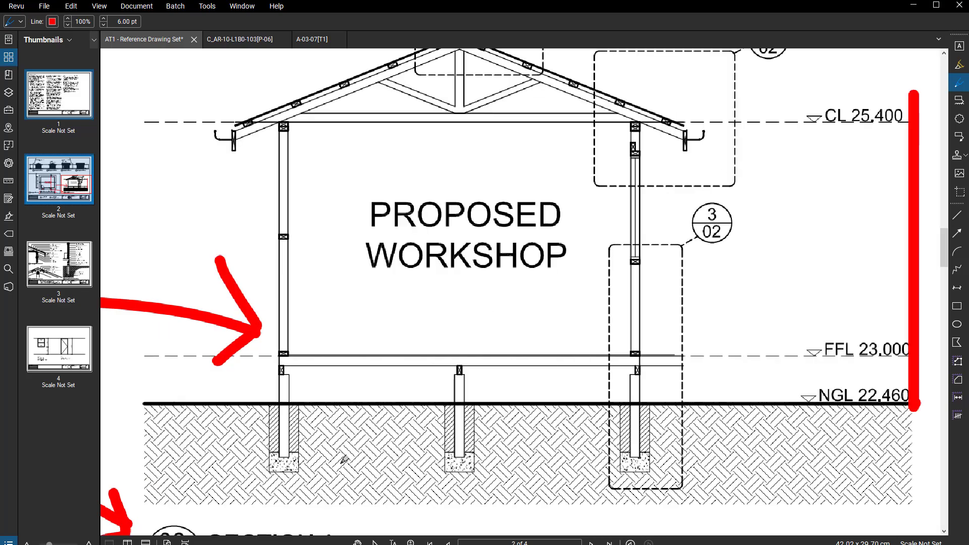
pyautogui.moveTo(340, 456)
pyautogui.mouseDown(button='middle')
pyautogui.moveTo(408, 357)
pyautogui.moveTo(682, 277)
pyautogui.mouseUp(button='middle')
pyautogui.scroll(-3, 407, 354)
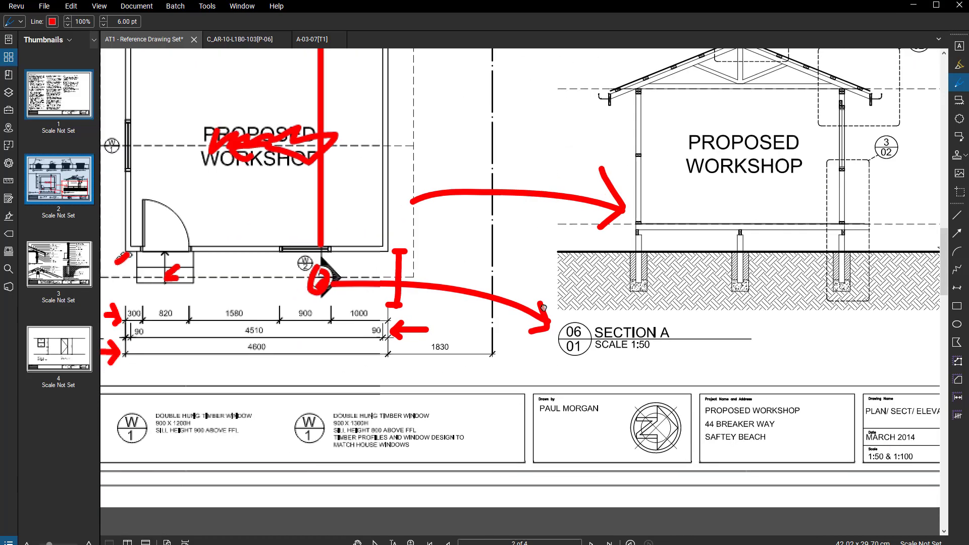
pyautogui.scroll(2, 286, 244)
pyautogui.scroll(-2, 333, 286)
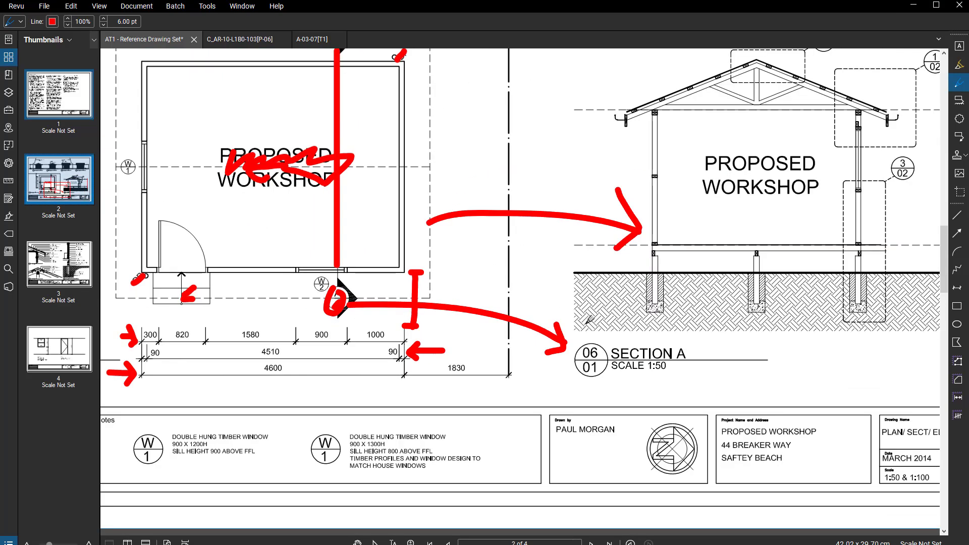
pyautogui.moveTo(586, 323); pyautogui.dragTo(329, 371, button='middle')
pyautogui.scroll(2, 403, 359)
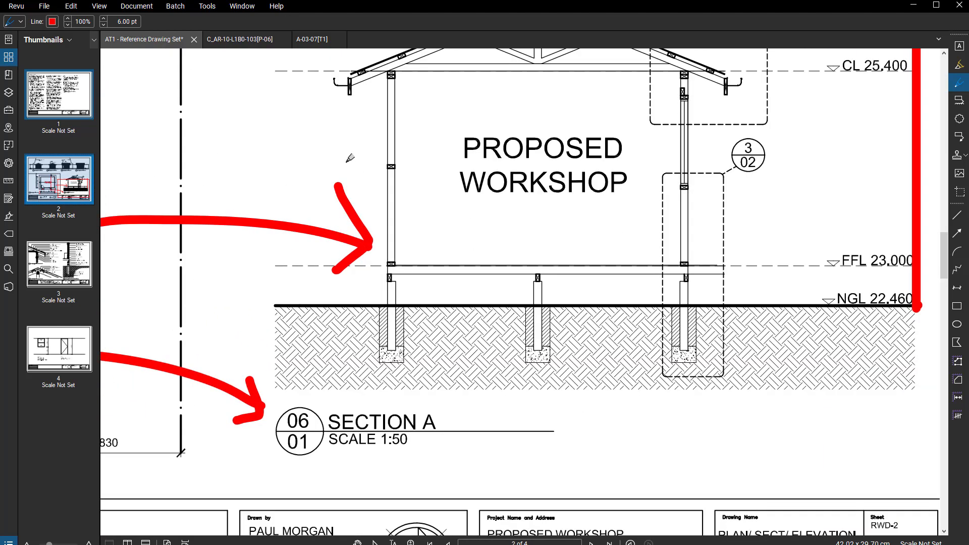
# Restart the Pen tool at 1.00 pt and draw a short red stroke below the reference Section A's ground hatching.
pyautogui.press('Escape')
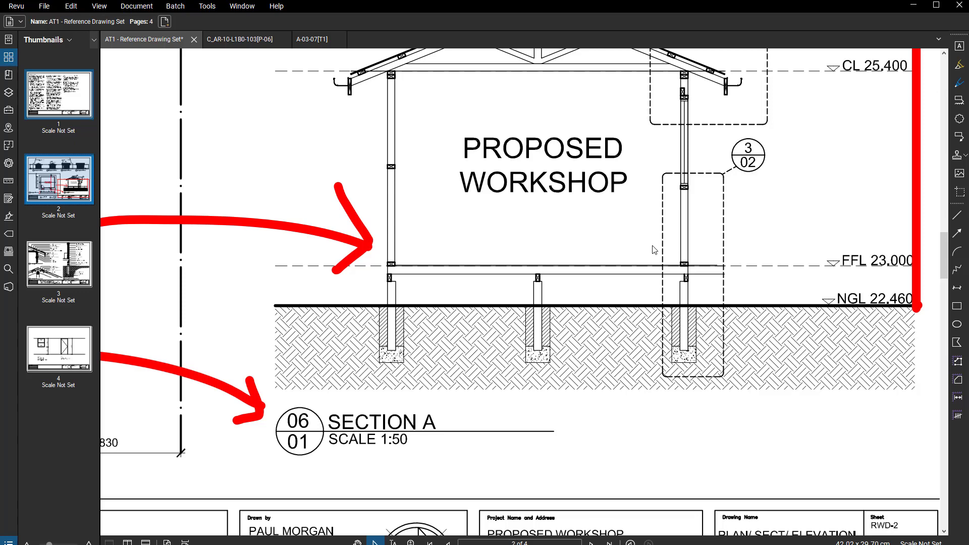
pyautogui.hotkey('shift', 'alt', 'p')
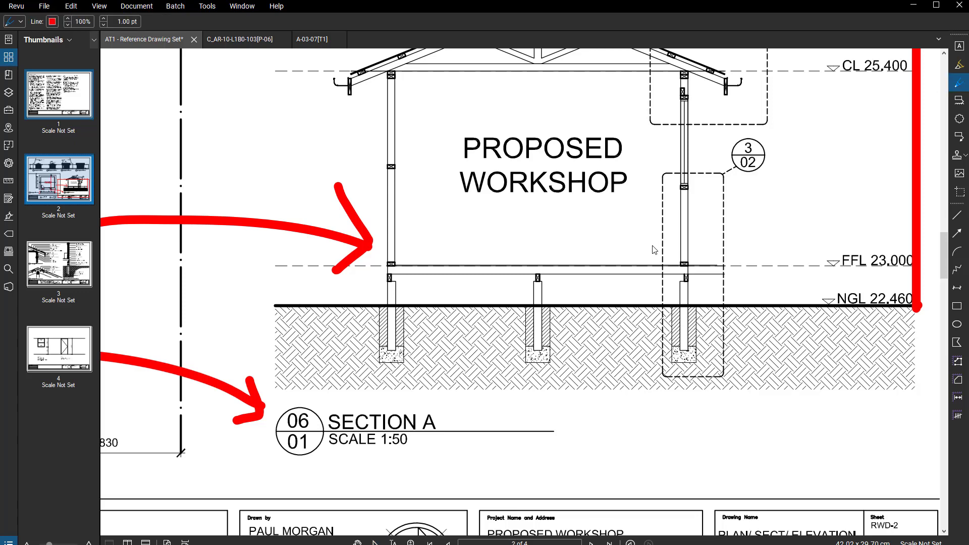
pyautogui.scroll(1, 597, 378)
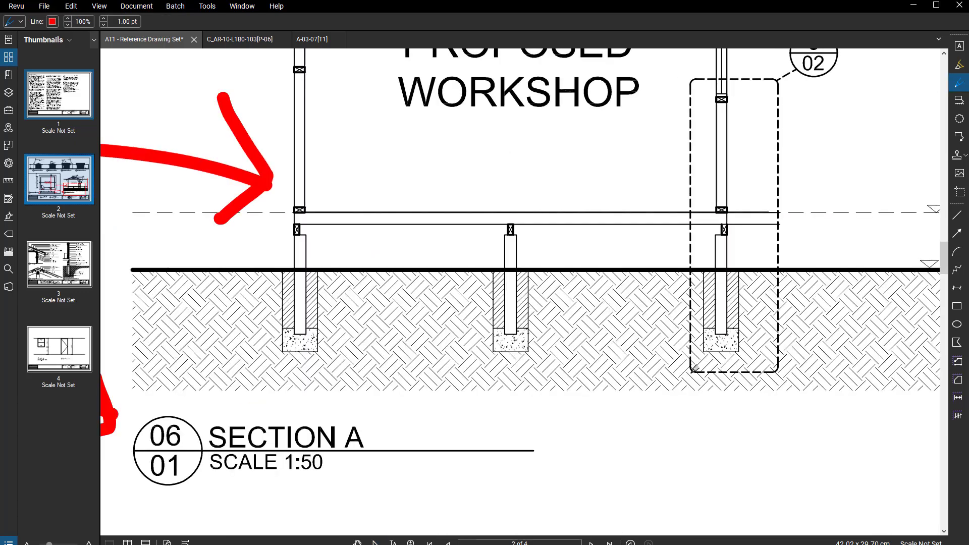
pyautogui.moveTo(606, 418); pyautogui.dragTo(604, 388)
pyautogui.scroll(-1, 717, 373)
pyautogui.scroll(-1, 716, 370)
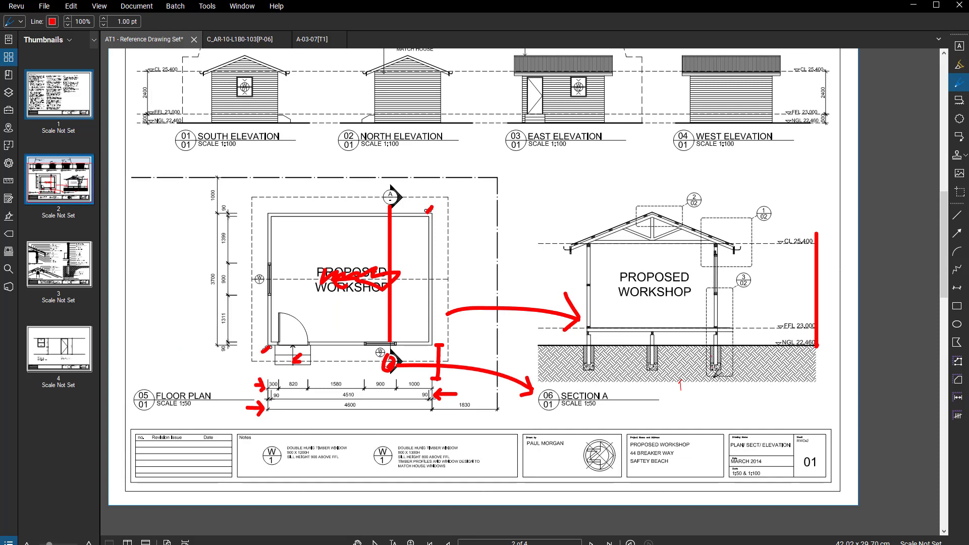
# Examine the elevations above Section A on the reference sheet.
pyautogui.scroll(2, 581, 105)
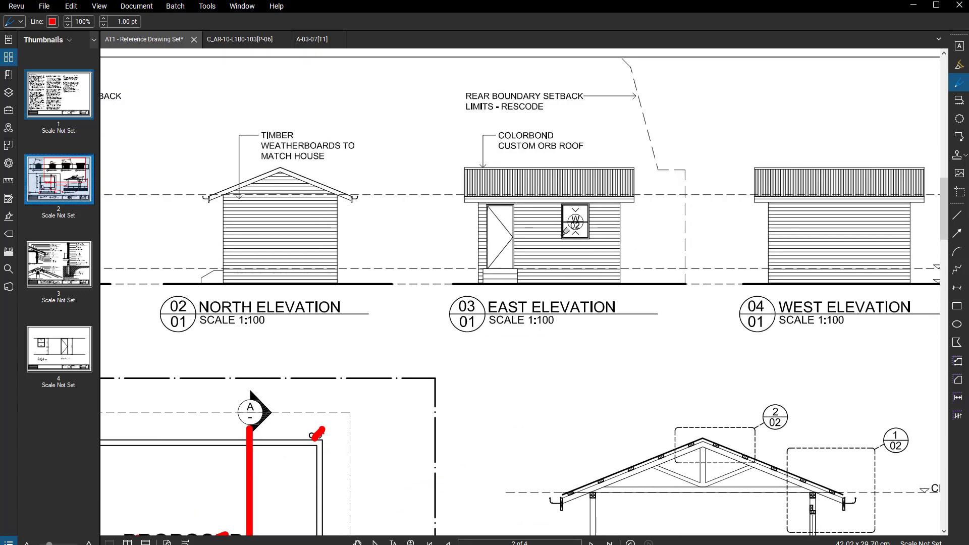
pyautogui.scroll(-1, 561, 378)
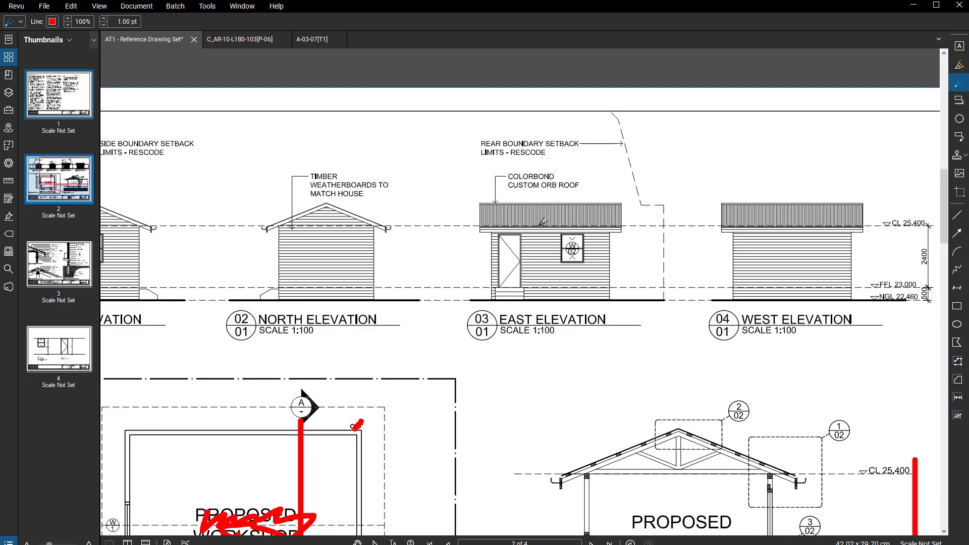
pyautogui.scroll(-2, 601, 216)
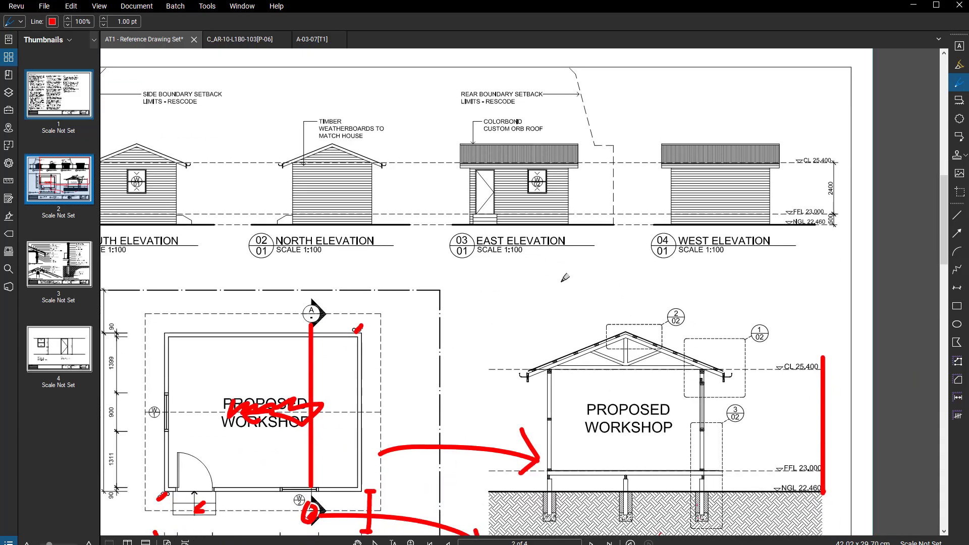
# Switch back to AutoCAD and open model space at the workshop section's footings and ground line.
pyautogui.click(914, 6)
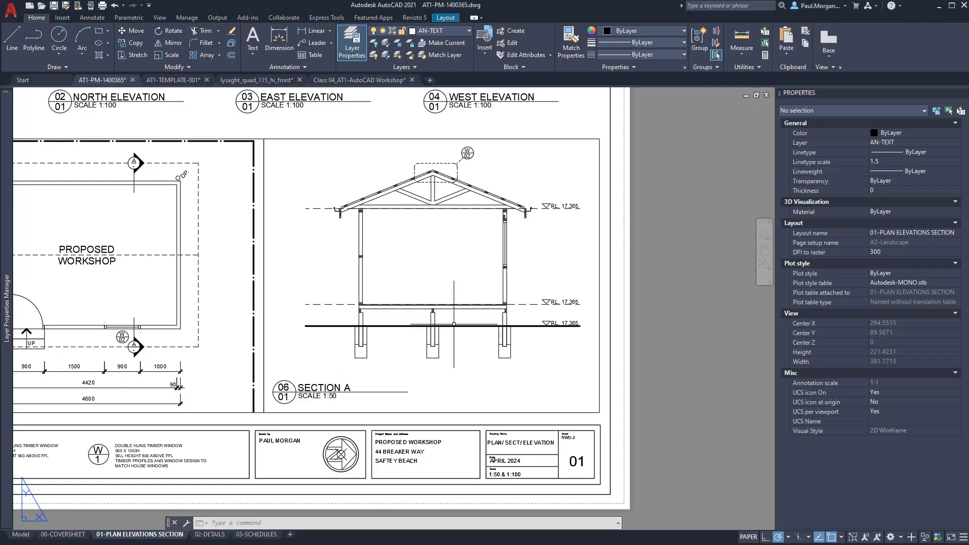
pyautogui.moveTo(454, 325); pyautogui.dragTo(590, 346, button='middle')
pyautogui.click(20, 534)
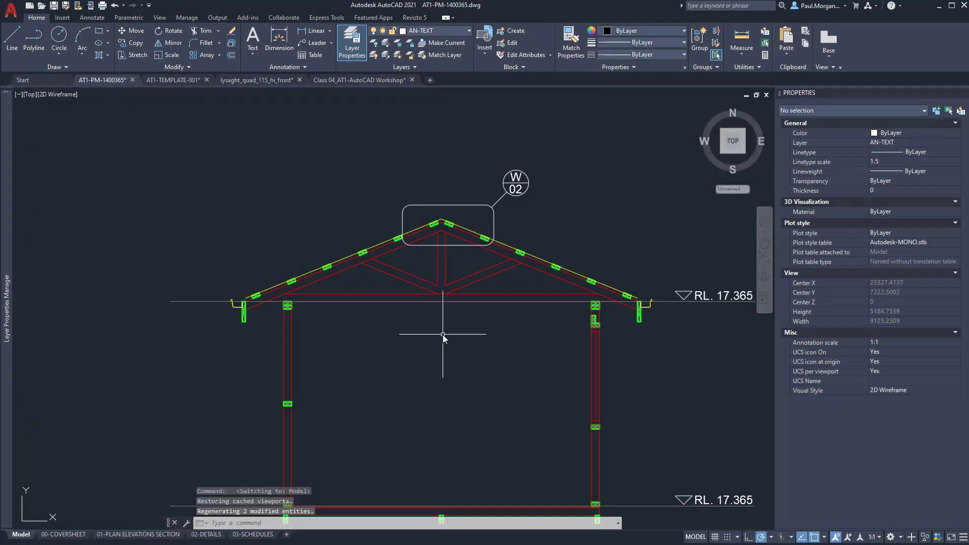
pyautogui.scroll(-2, 443, 334)
pyautogui.moveTo(493, 410); pyautogui.dragTo(497, 320, button='middle')
pyautogui.scroll(2, 443, 356)
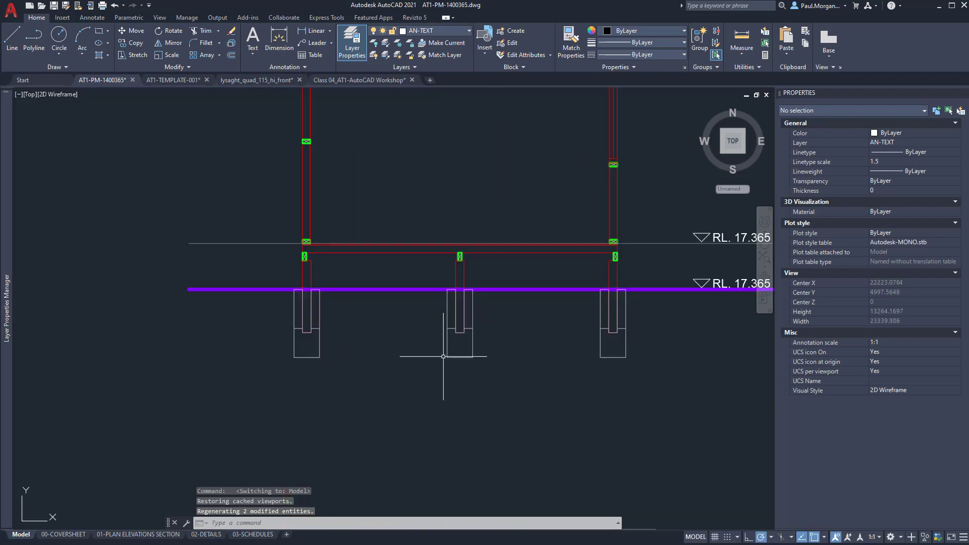
pyautogui.scroll(-1, 442, 357)
pyautogui.moveTo(520, 384); pyautogui.dragTo(488, 401, button='middle')
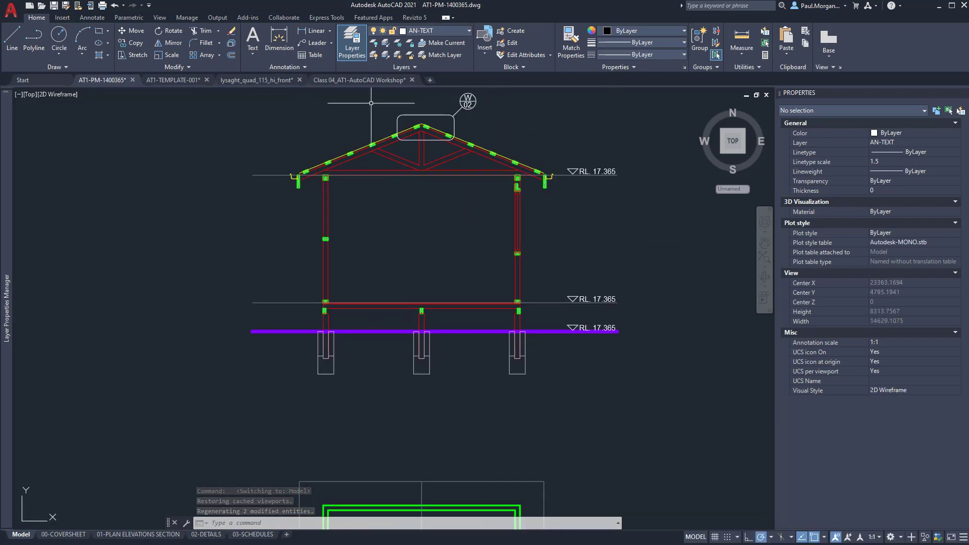
# Make layer AN-HATCH current and draw a three-sided polyline outline about 1200 deep beneath the full width of the section's ground line.
pyautogui.moveTo(10, 260)
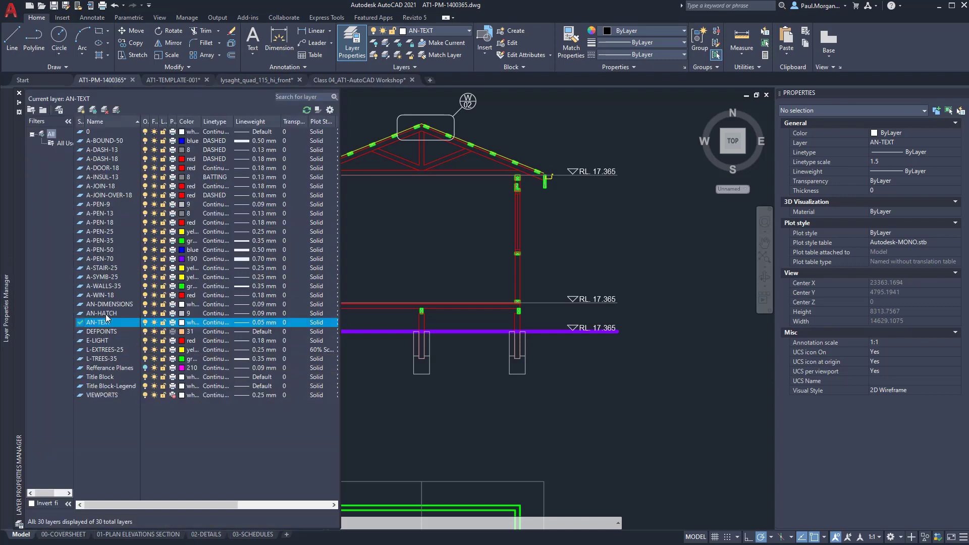
pyautogui.click(101, 313)
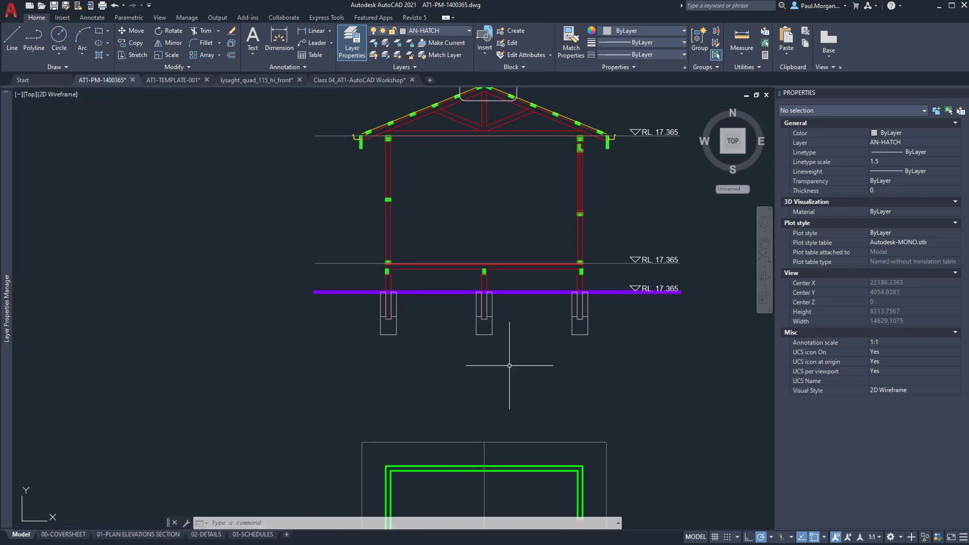
pyautogui.write('pl')
pyautogui.press('Return')
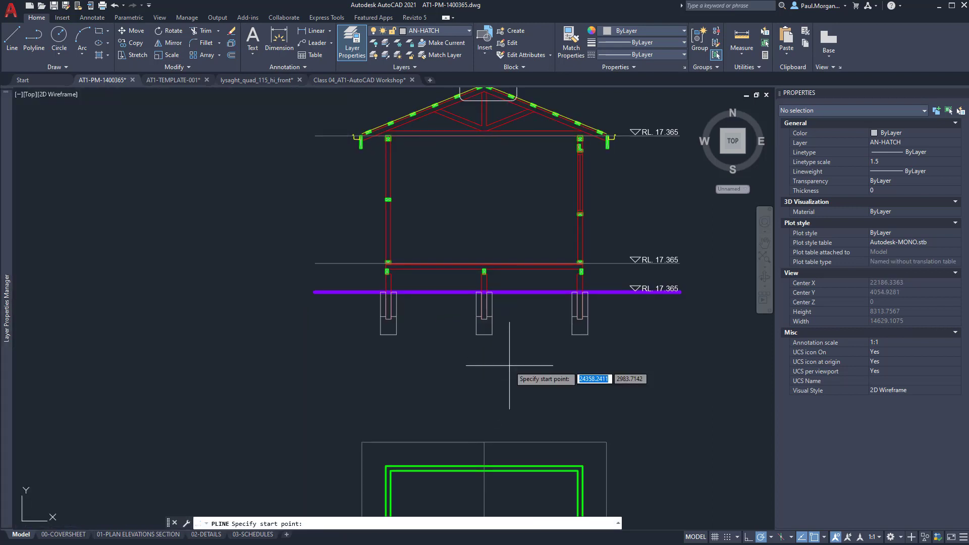
pyautogui.click(314, 292)
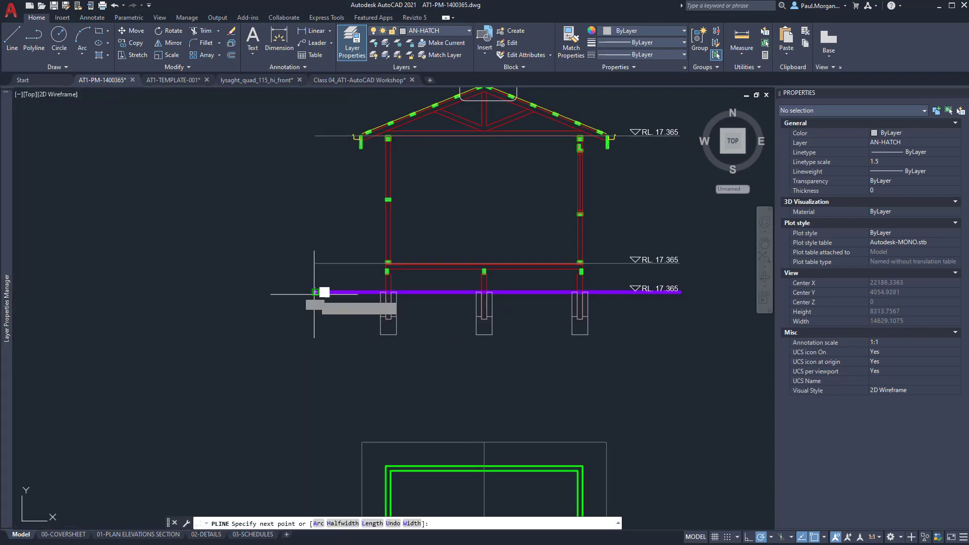
pyautogui.click(315, 356)
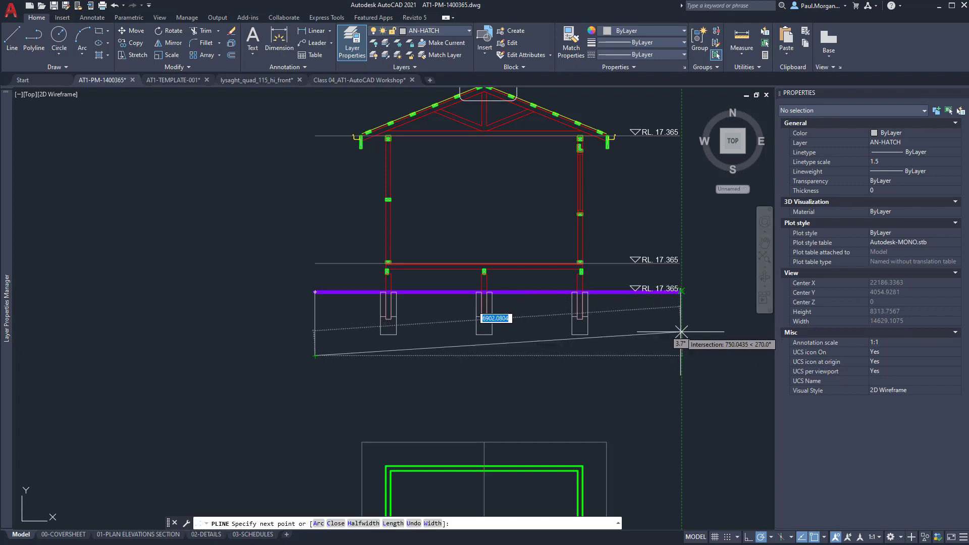
pyautogui.click(681, 356)
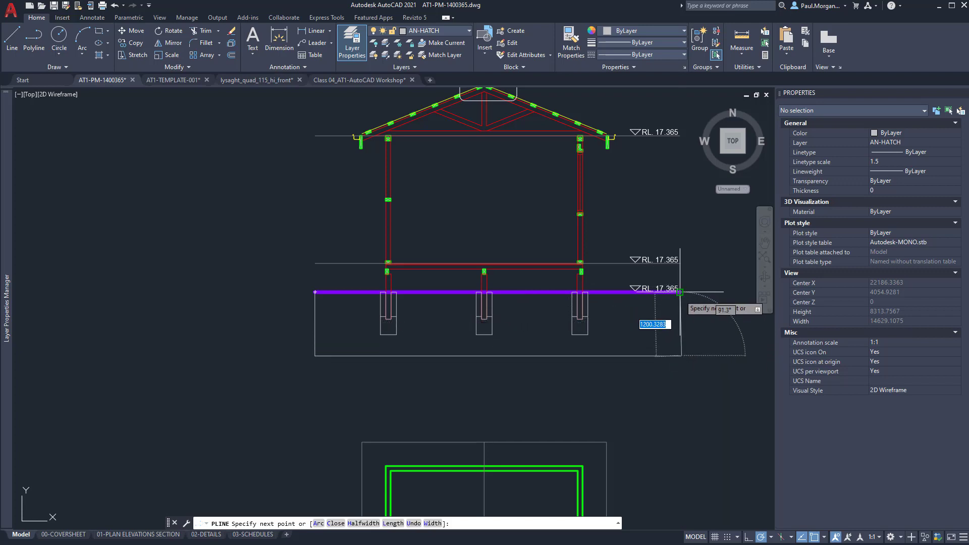
pyautogui.hotkey('ctrl', 'z')
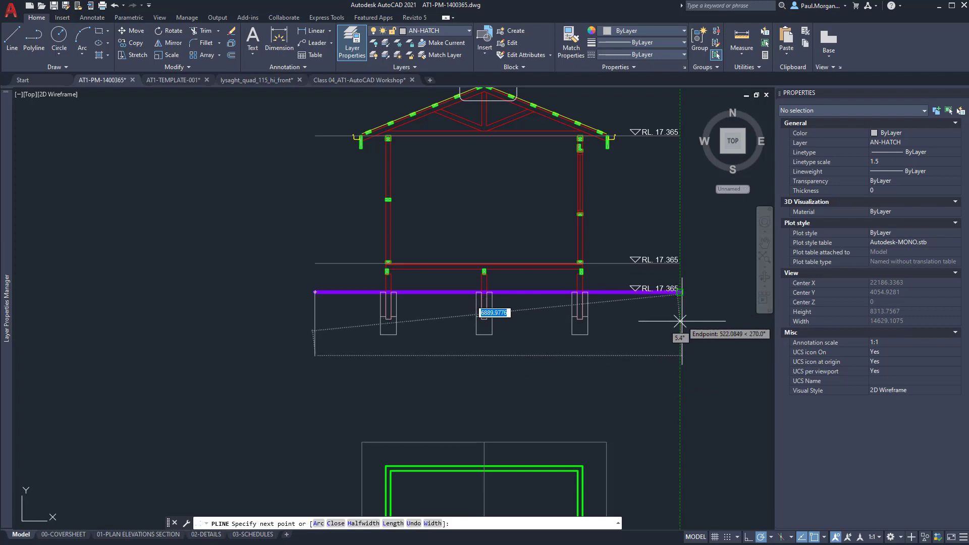
pyautogui.click(680, 356)
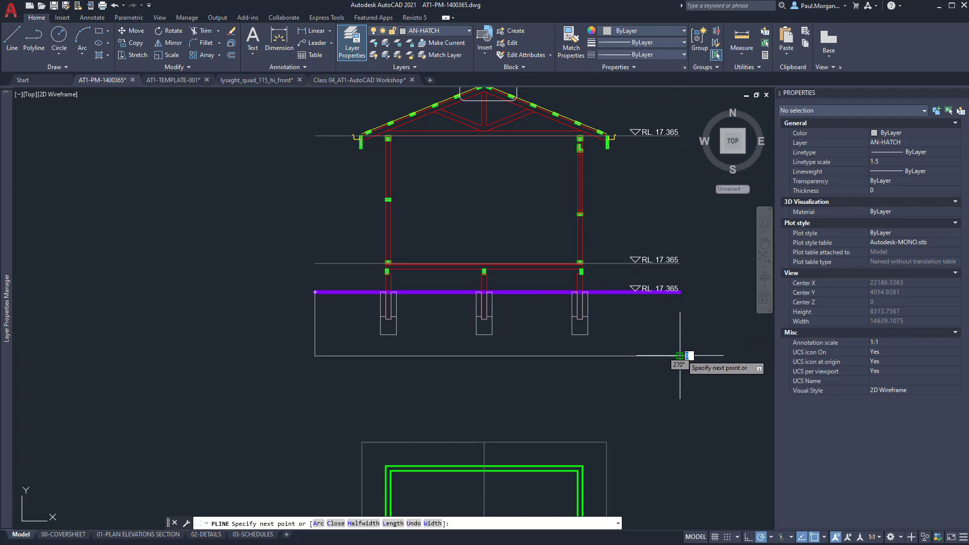
pyautogui.click(679, 291)
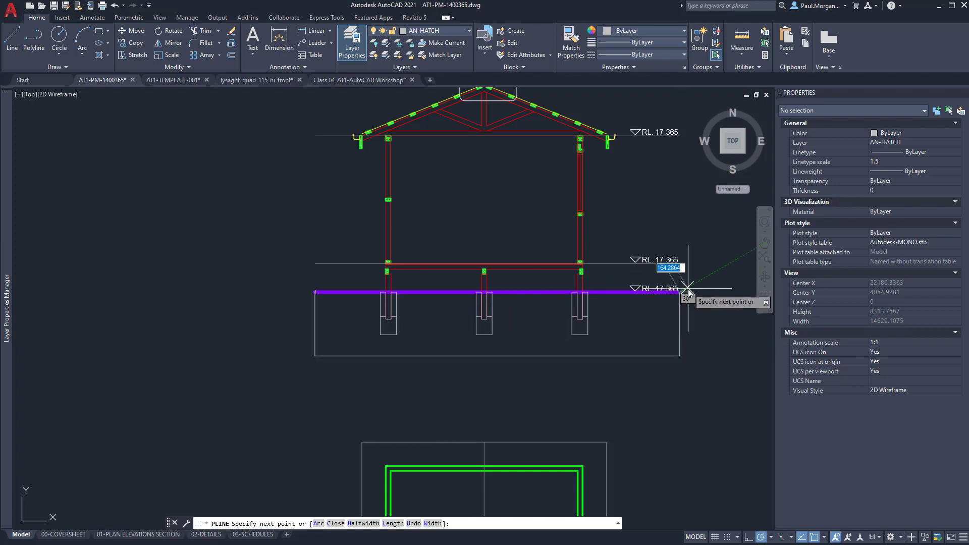
pyautogui.press('Return')
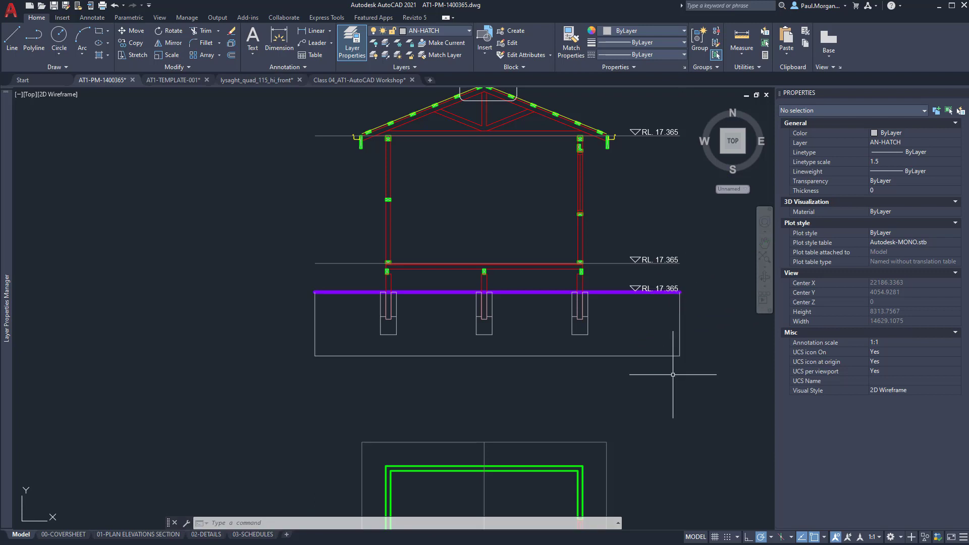
# Fillet both lower corners of the ground outline with the current radius and save the drawing.
pyautogui.write('f')
pyautogui.press('Return')
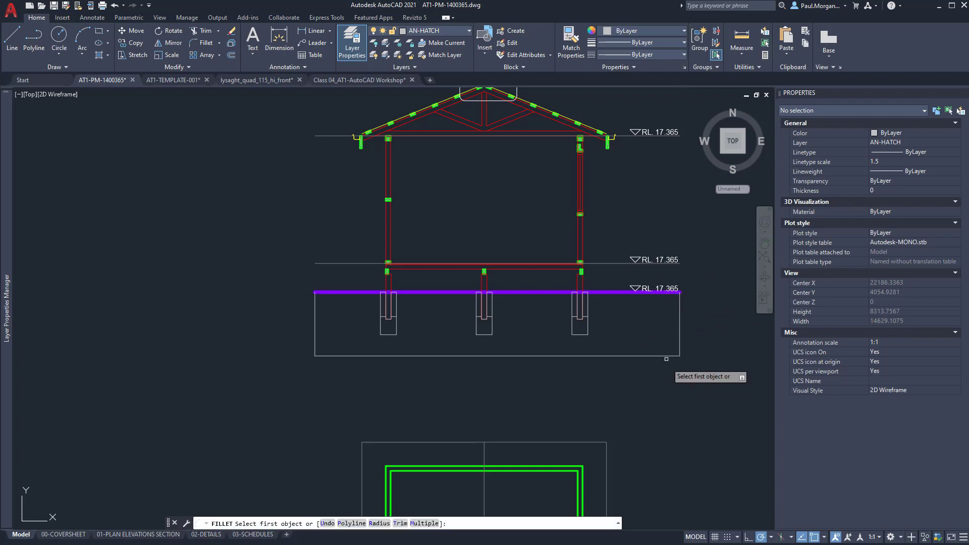
pyautogui.click(679, 345)
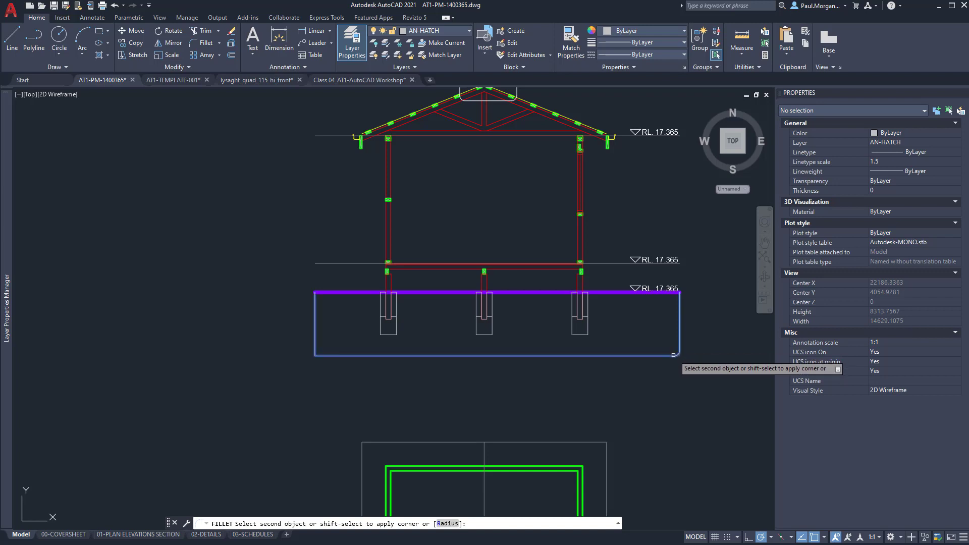
pyautogui.click(495, 356)
pyautogui.press('Return')
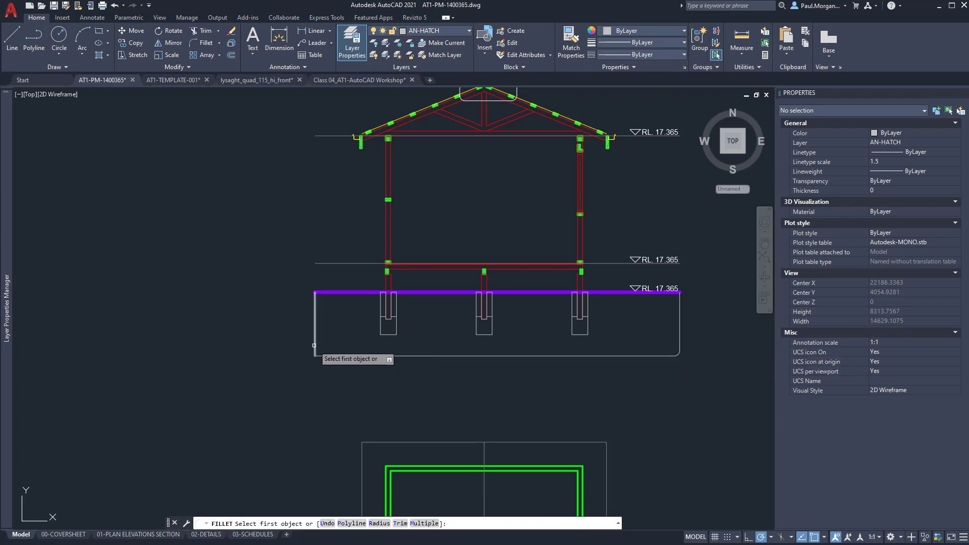
pyautogui.click(316, 346)
pyautogui.click(333, 355)
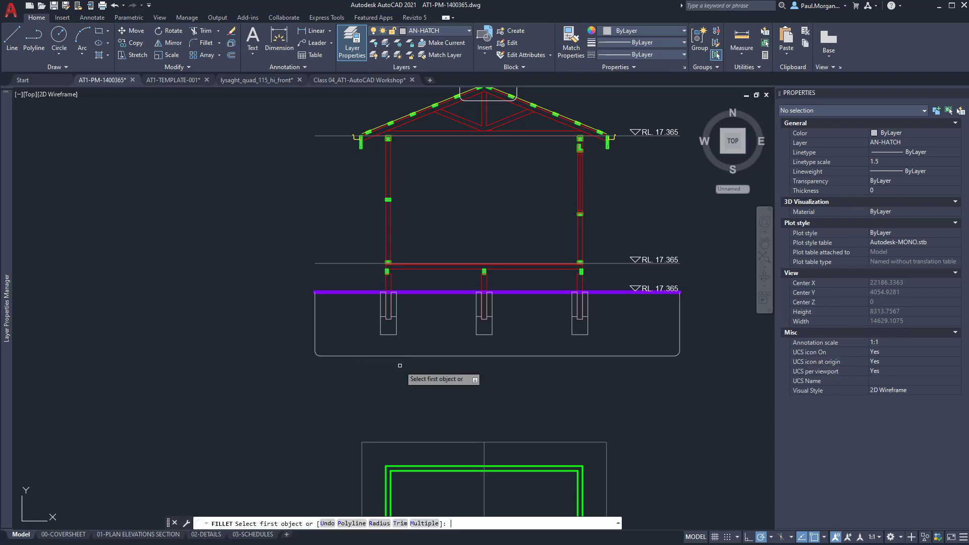
pyautogui.scroll(2, 399, 363)
pyautogui.moveTo(476, 301); pyautogui.dragTo(309, 323, button='middle')
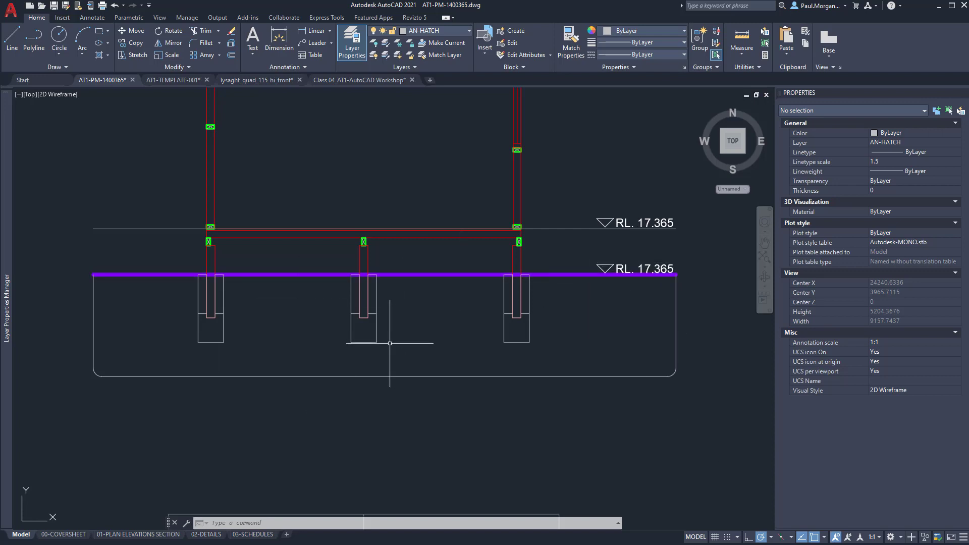
pyautogui.moveTo(386, 352); pyautogui.dragTo(380, 376, button='middle')
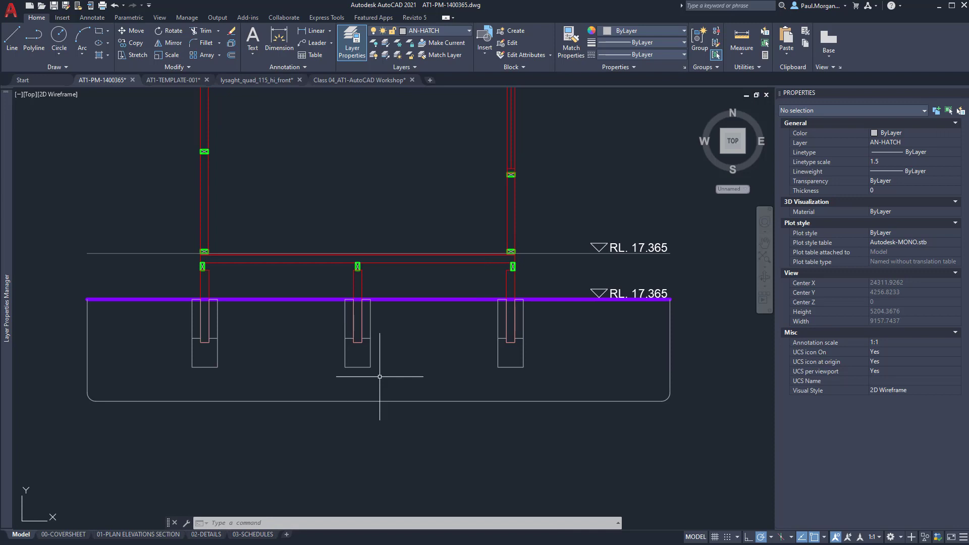
pyautogui.click(52, 6)
# Hatch the ground area around the three footings with the EARTH pattern.
pyautogui.moveTo(349, 354); pyautogui.dragTo(356, 360, button='middle')
pyautogui.write('HA')
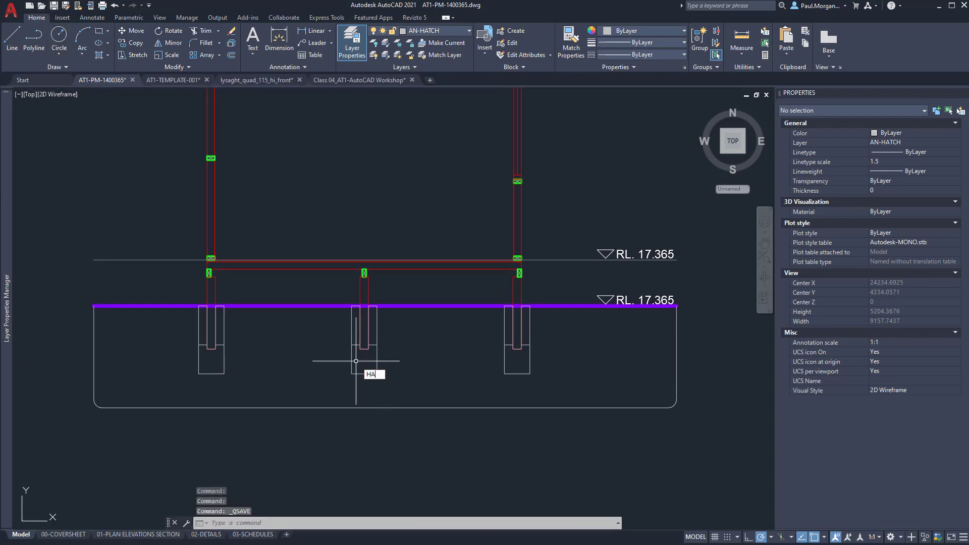
pyautogui.write('TCH')
pyautogui.press('Return')
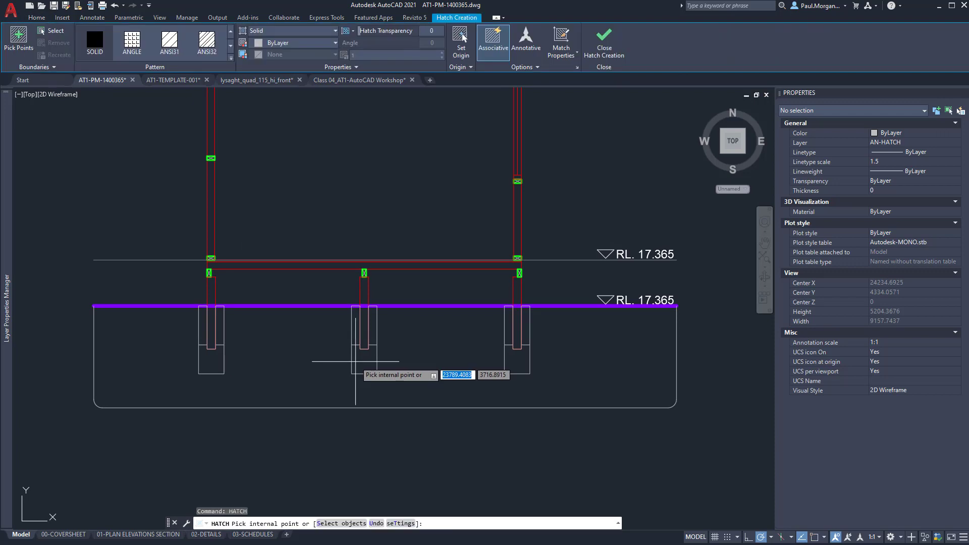
pyautogui.click(230, 57)
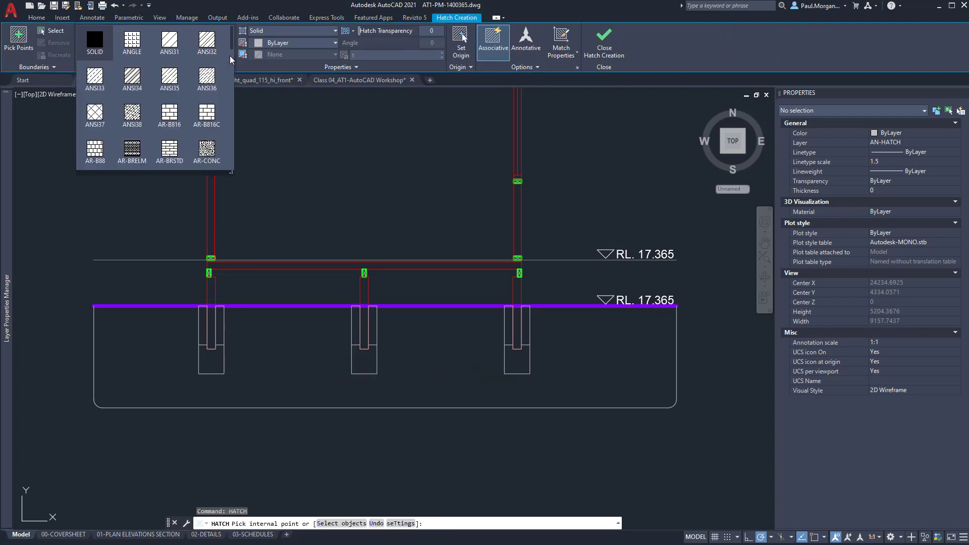
pyautogui.scroll(-1, 193, 86)
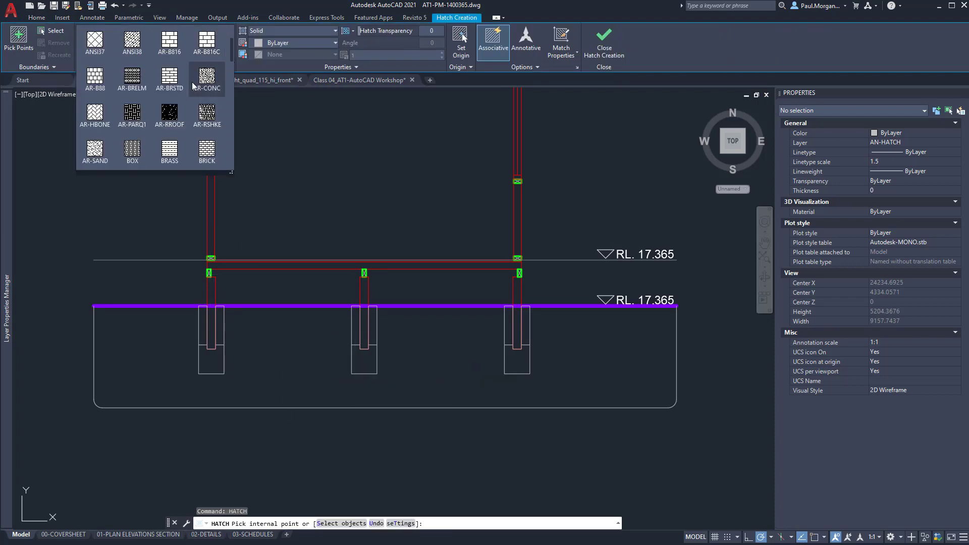
pyautogui.scroll(-3, 199, 101)
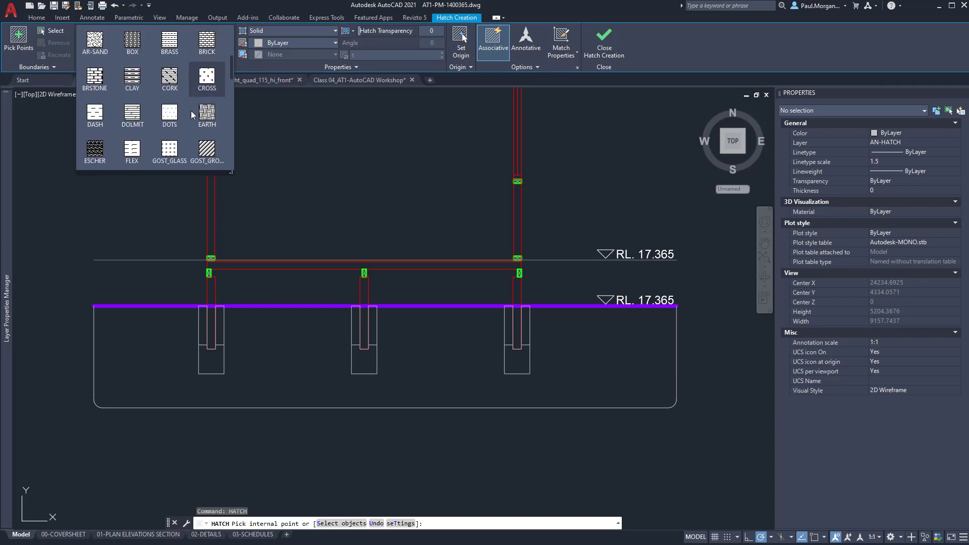
pyautogui.click(207, 117)
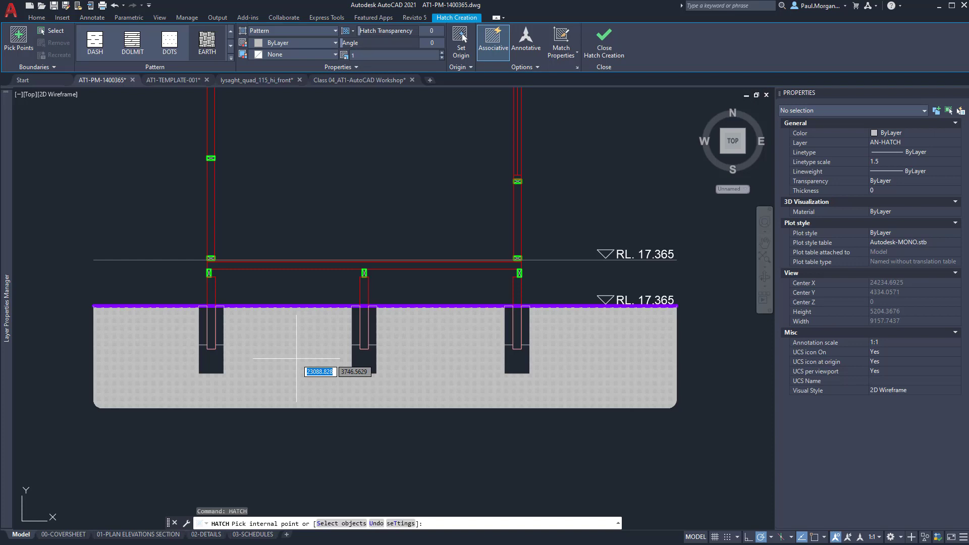
pyautogui.click(296, 359)
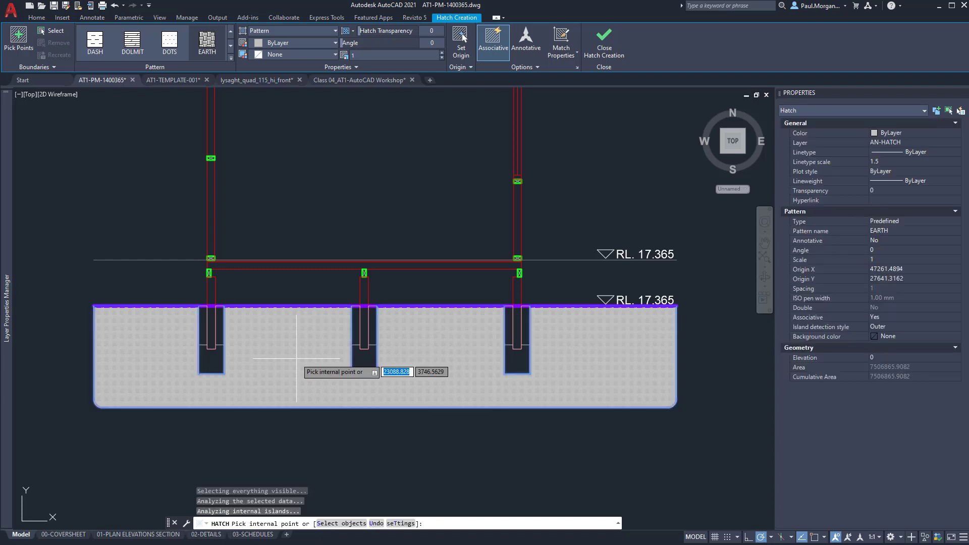
pyautogui.press('Escape')
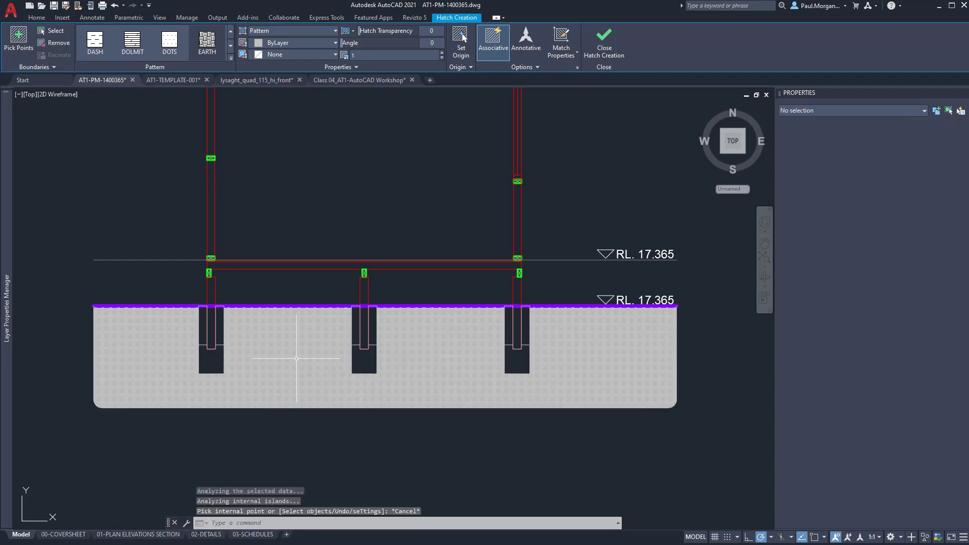
# Select the ground hatch for editing, keep the EARTH pattern and set its scale to 45.
pyautogui.click(597, 342)
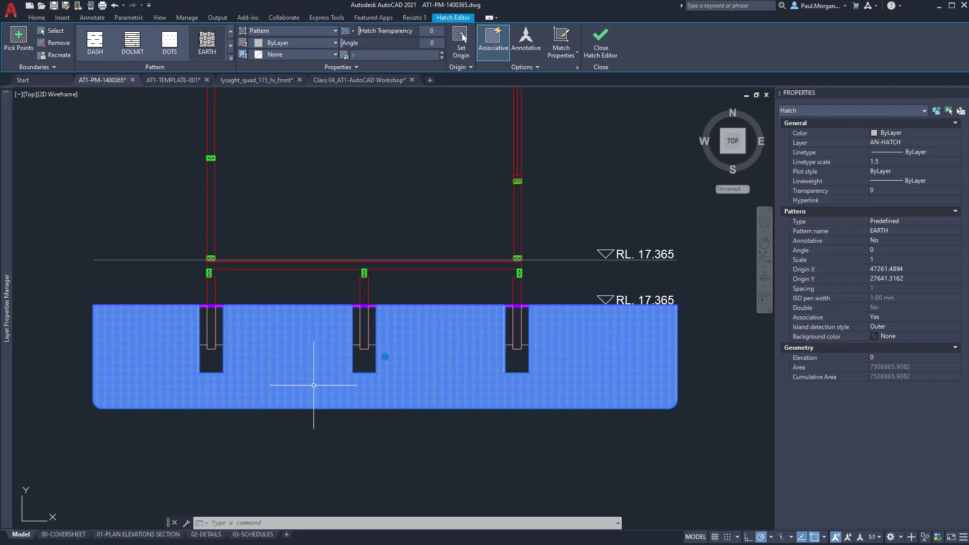
pyautogui.click(206, 43)
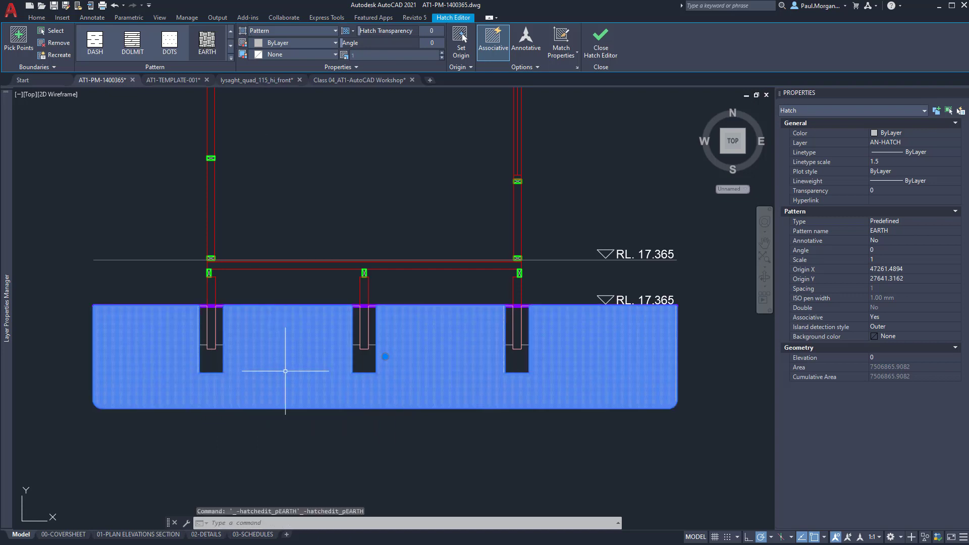
pyautogui.click(202, 48)
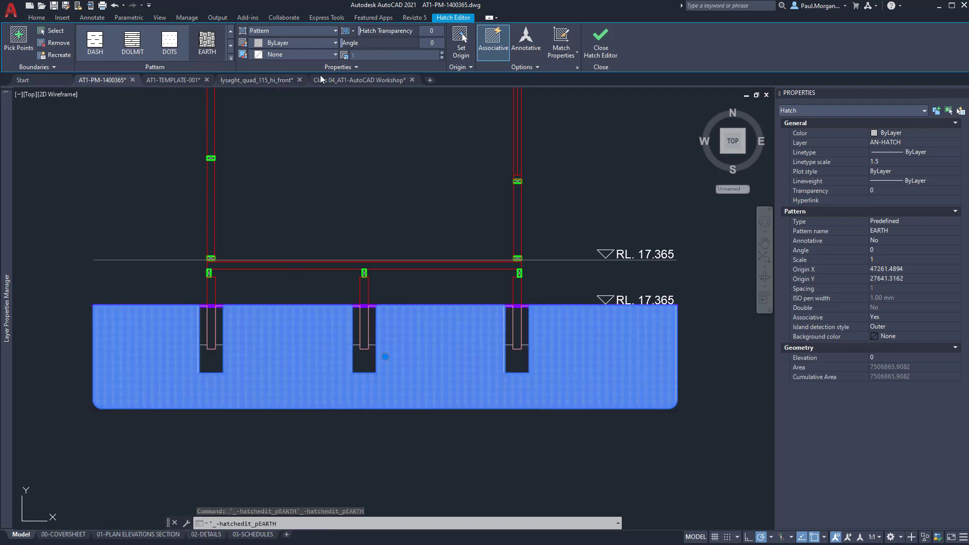
pyautogui.click(357, 55)
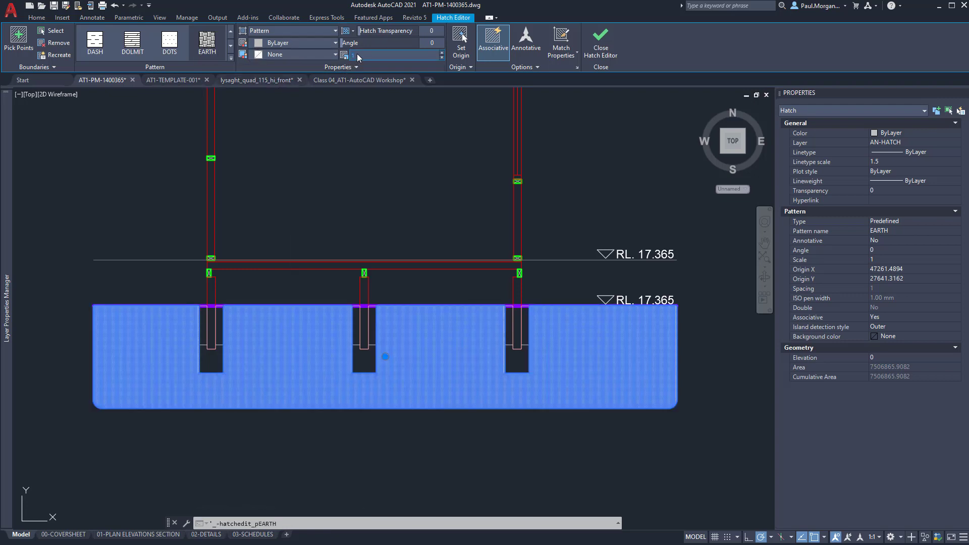
pyautogui.press('Return')
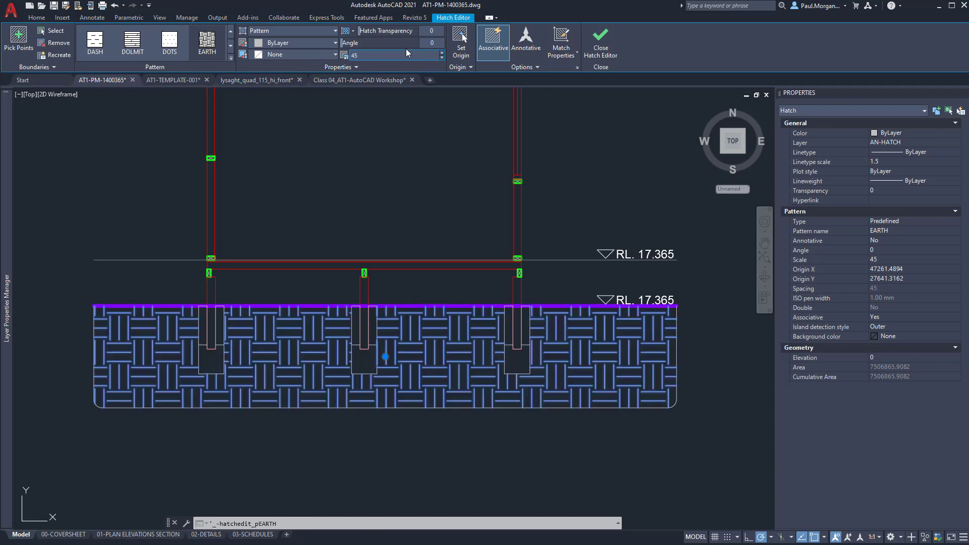
# Try the ground hatch at a scale of 90, and reduce it to 15.
pyautogui.scroll(3, 422, 332)
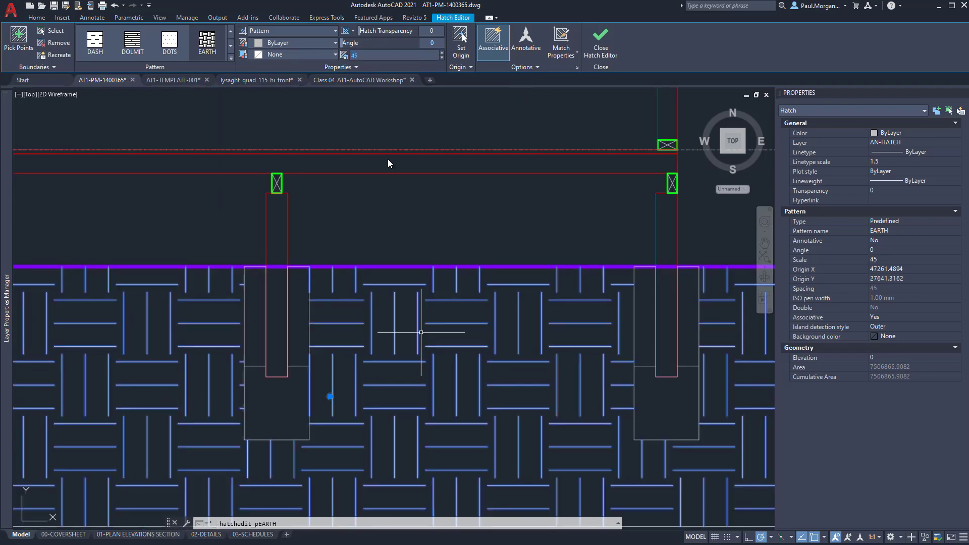
pyautogui.write('90')
pyautogui.press('Return')
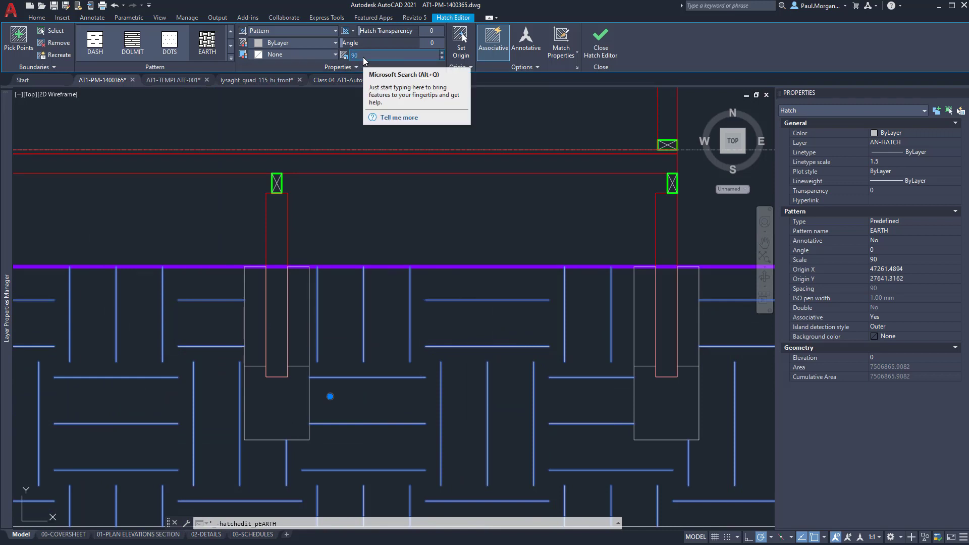
pyautogui.scroll(-1, 359, 57)
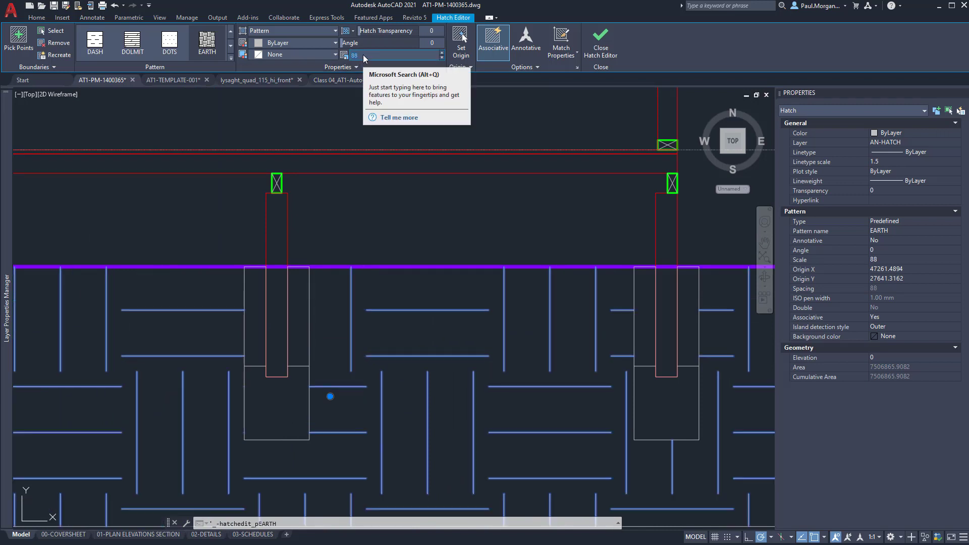
pyautogui.press('Return')
pyautogui.scroll(-2, 424, 179)
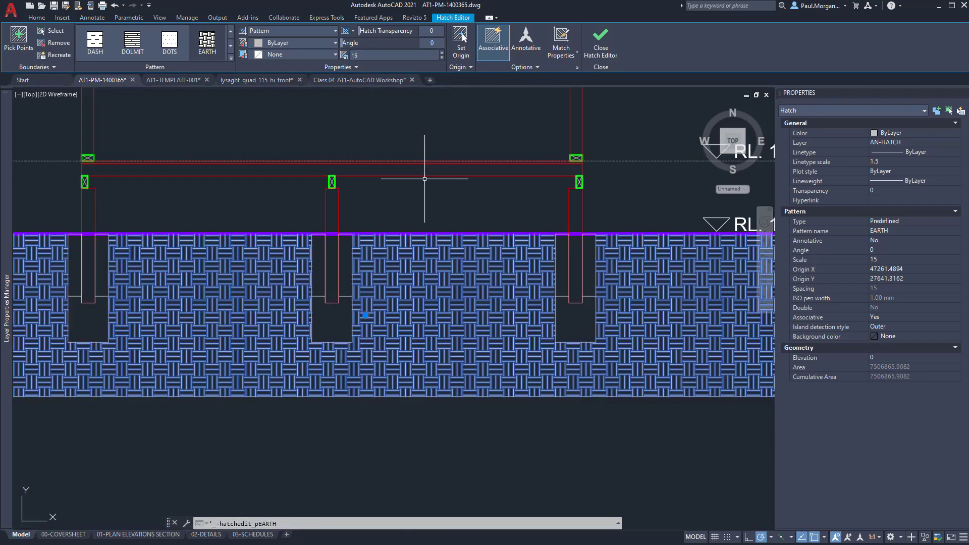
# Set the ground hatch's scale to 30 and check it against the whole section.
pyautogui.click(365, 54)
pyautogui.write('30')
pyautogui.press('Return')
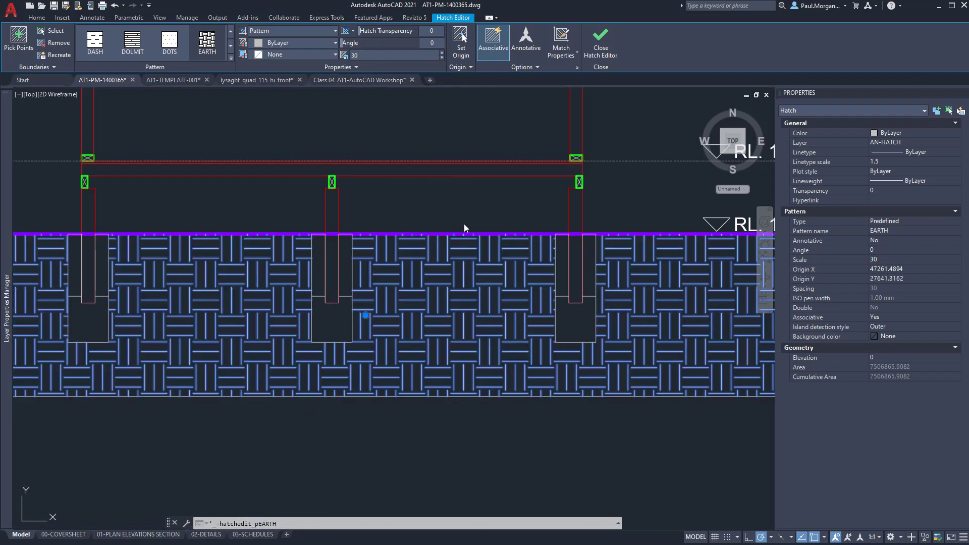
pyautogui.scroll(-3, 464, 223)
pyautogui.moveTo(464, 223); pyautogui.dragTo(462, 337, button='middle')
pyautogui.scroll(2, 461, 337)
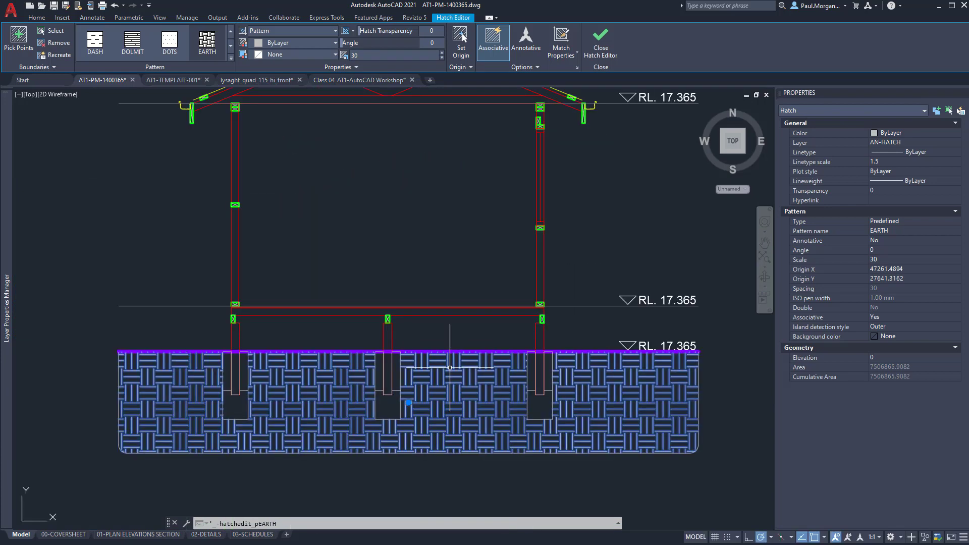
# Set the ground hatch's scale to 25 and its angle to 45.
pyautogui.click(371, 56)
pyautogui.write('2')
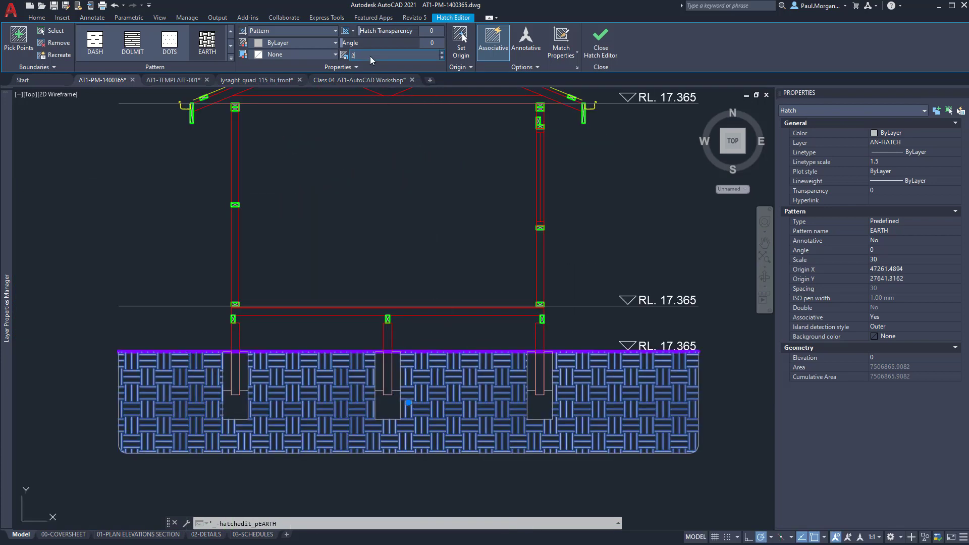
pyautogui.write('5')
pyautogui.press('Return')
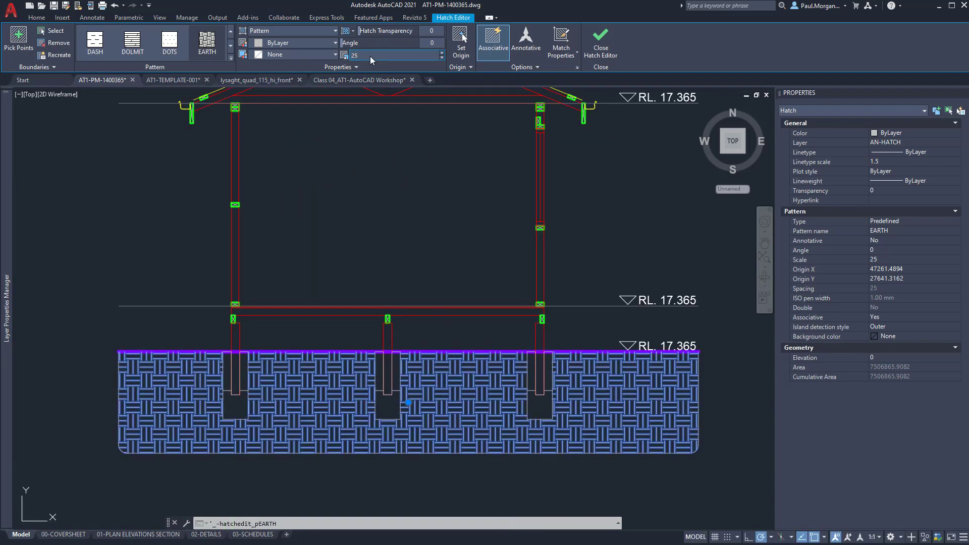
pyautogui.click(431, 41)
pyautogui.write('45')
pyautogui.press('Return')
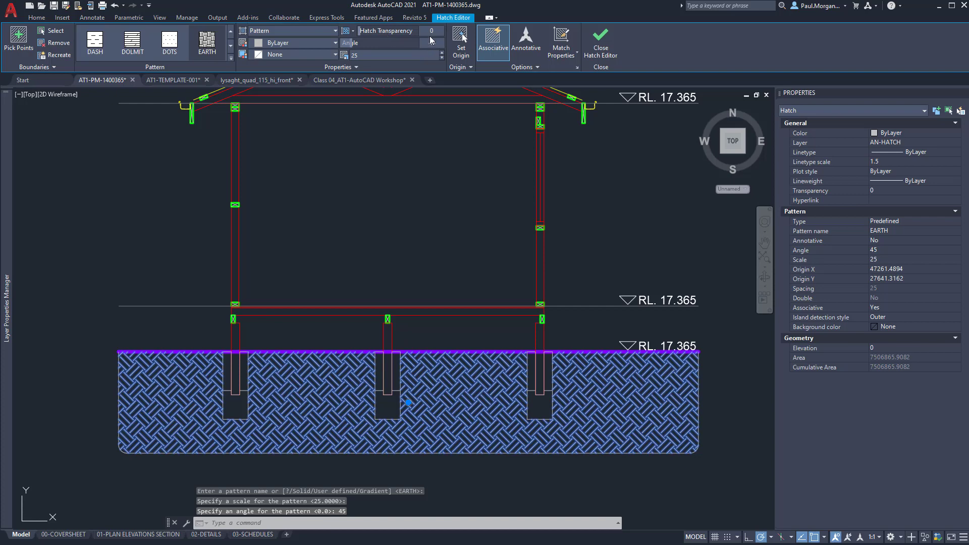
# Try the ground hatch at a transparency of 80, reduce it to 20, and finish editing the hatch.
pyautogui.write('80')
pyautogui.press('Return')
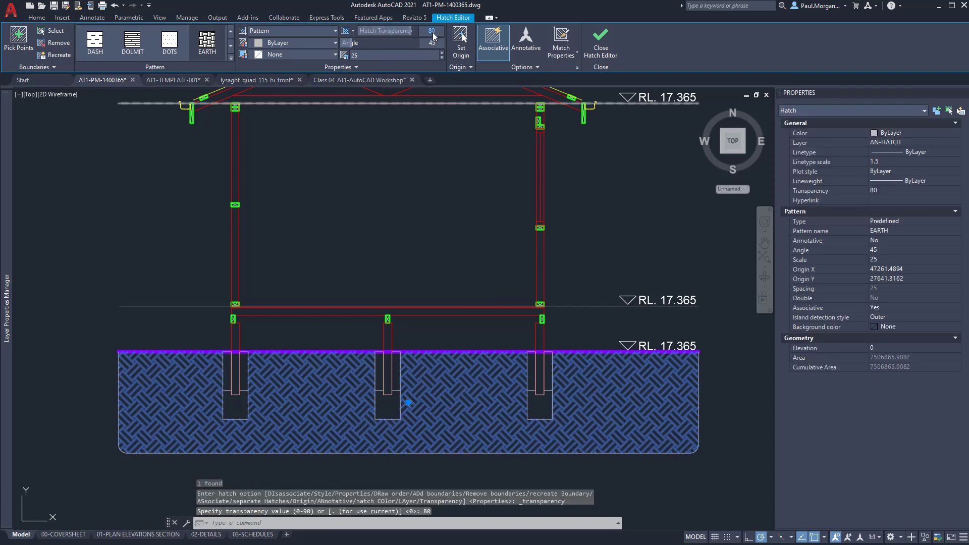
pyautogui.write('20')
pyautogui.press('Return')
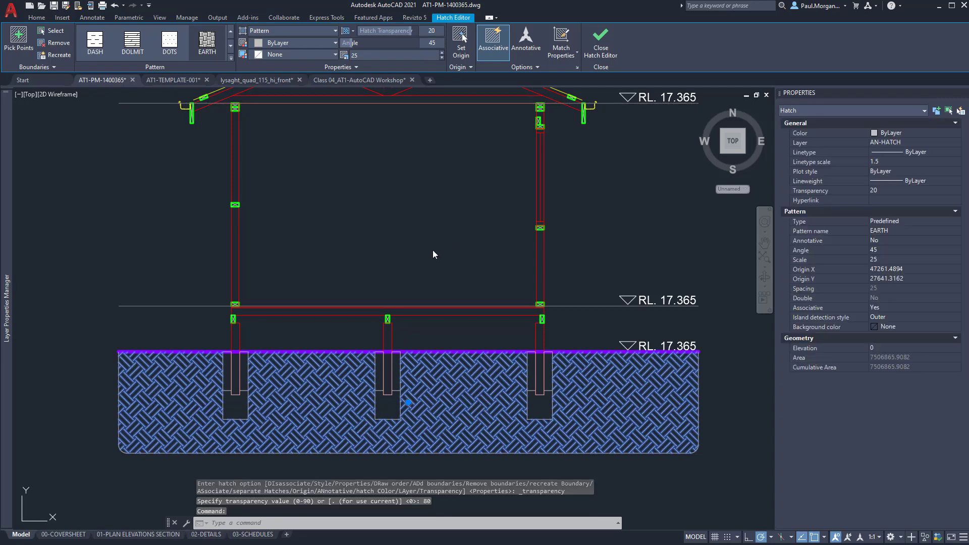
pyautogui.moveTo(432, 250); pyautogui.dragTo(444, 255, button='middle')
pyautogui.press('Escape')
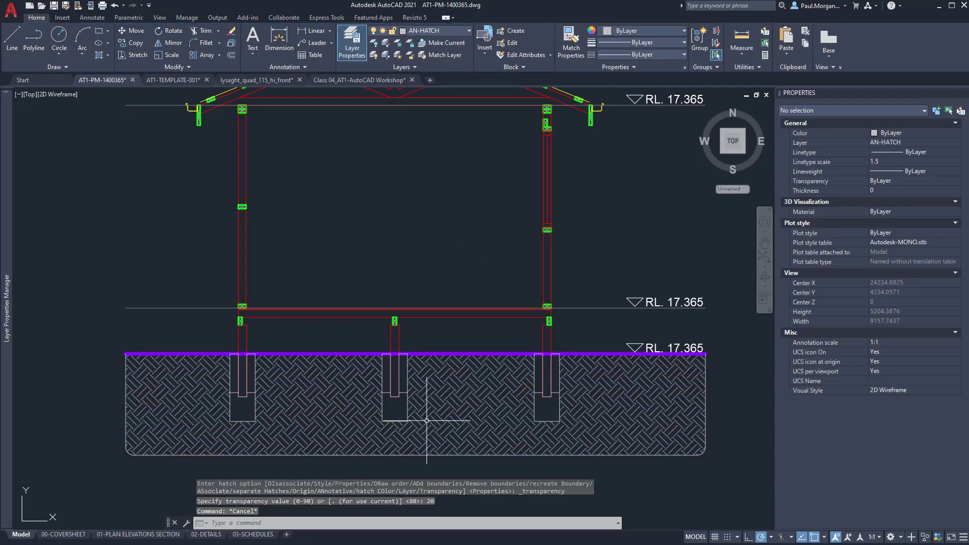
pyautogui.press('Escape')
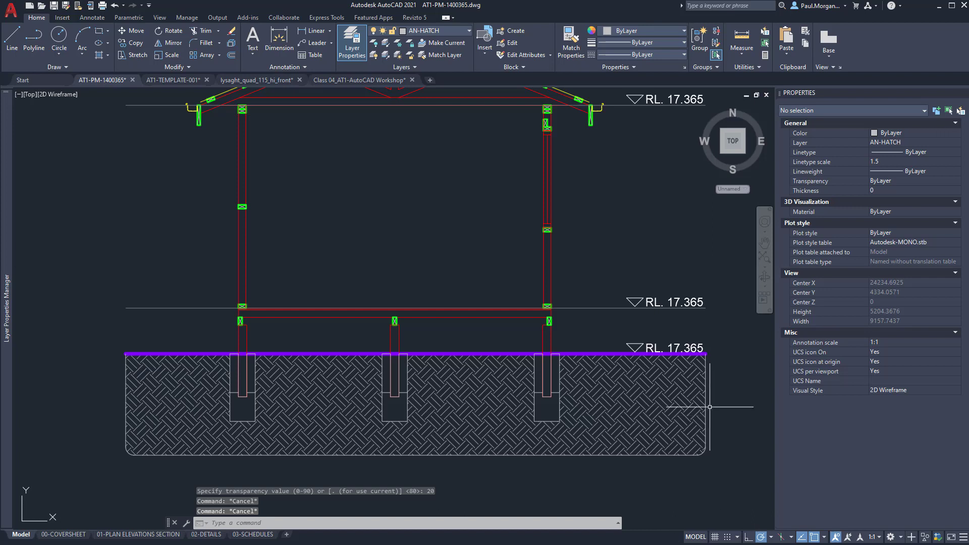
# Erase the rounded boundary outline around the ground hatch below the ground line.
pyautogui.click(612, 455)
pyautogui.write('E')
pyautogui.press('Return')
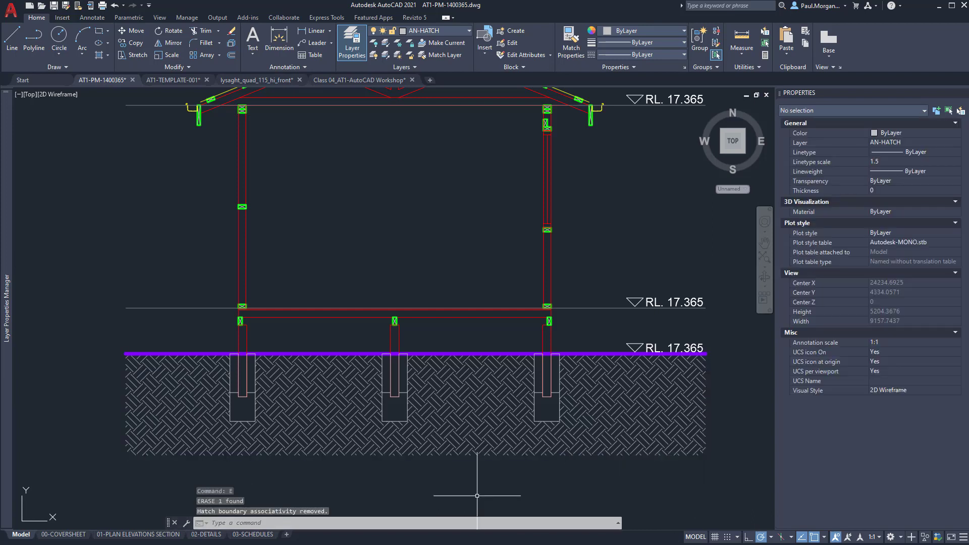
# Examine the ground hatch and its line weight against the footing outlines in Section A on the 01-PLAN ELEVATIONS SECTION layout.
pyautogui.click(138, 534)
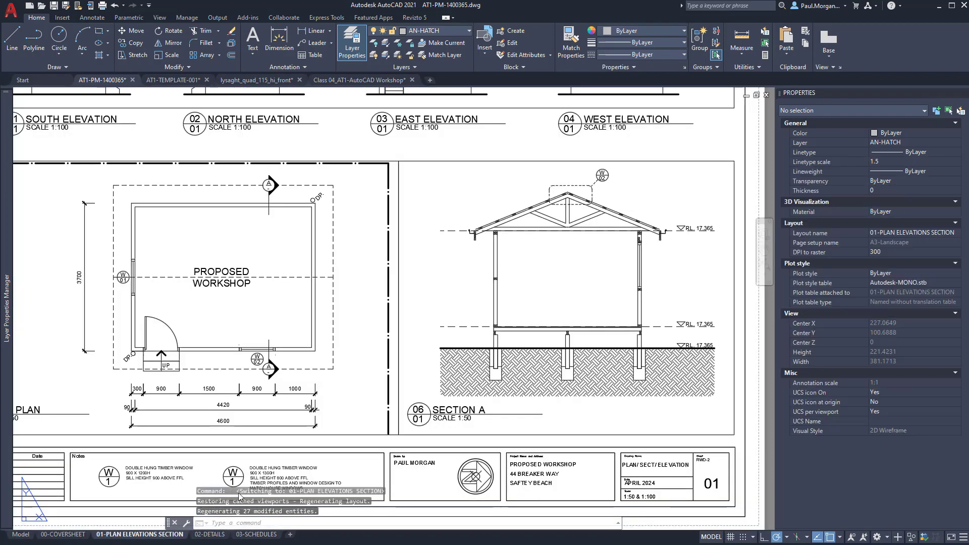
pyautogui.scroll(3, 616, 388)
pyautogui.scroll(4, 616, 388)
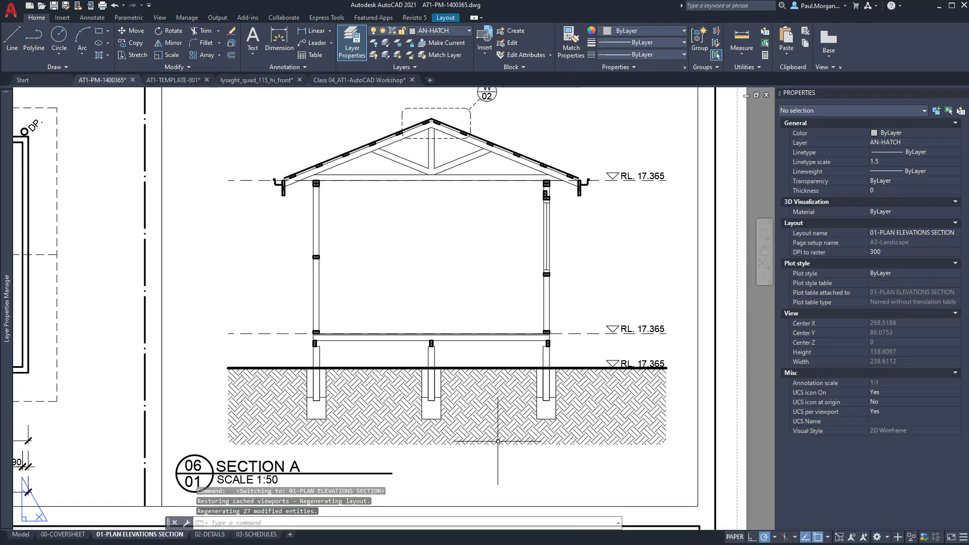
pyautogui.scroll(8, 565, 420)
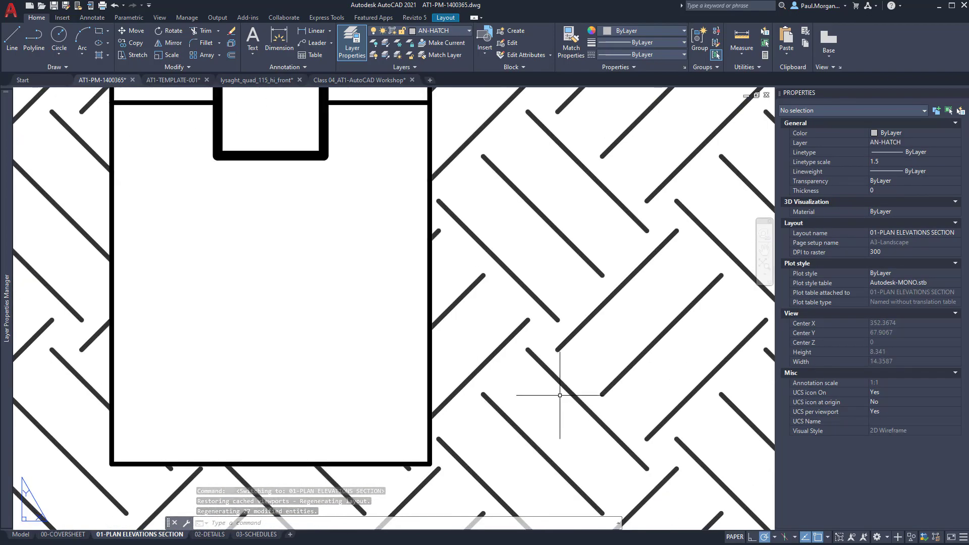
pyautogui.moveTo(216, 363); pyautogui.dragTo(512, 482, button='middle')
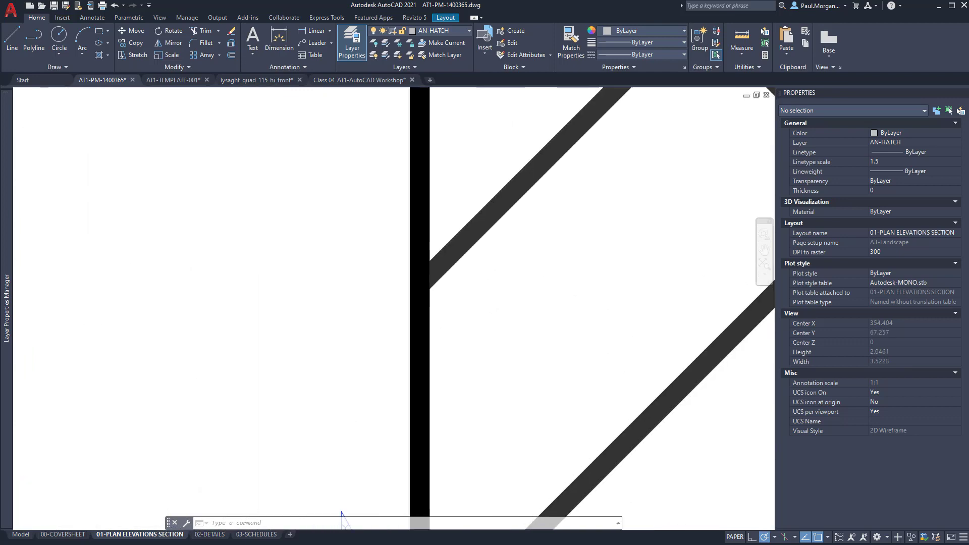
pyautogui.scroll(3, 450, 365)
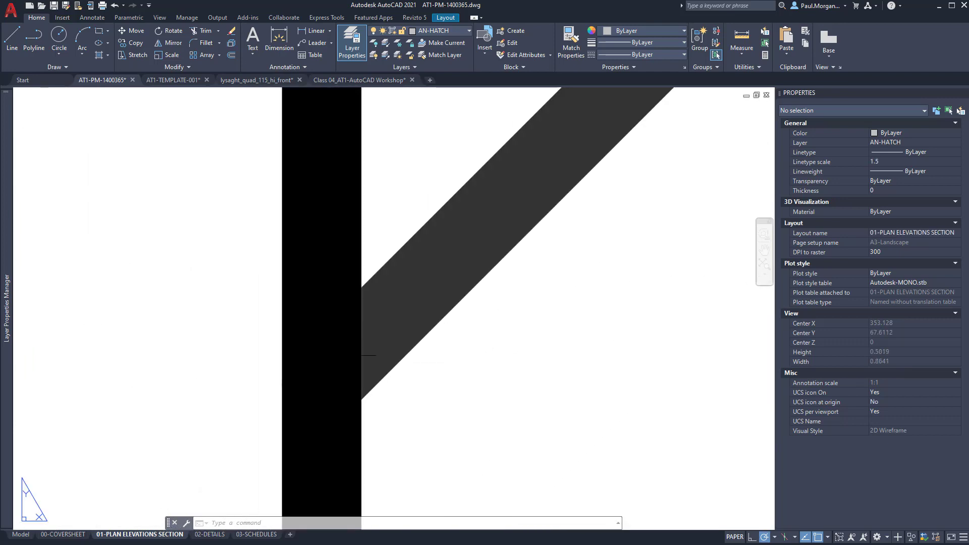
pyautogui.scroll(-8, 449, 270)
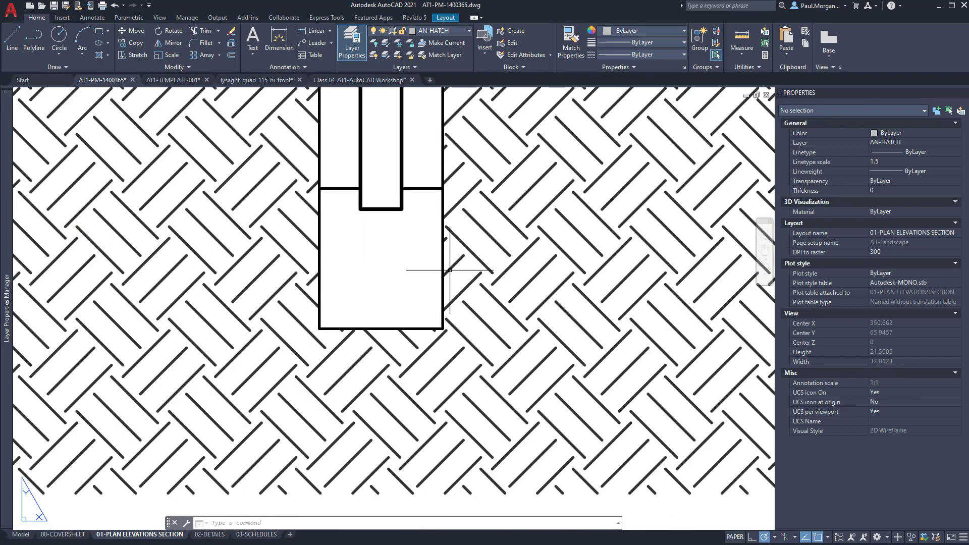
pyautogui.scroll(-6, 449, 270)
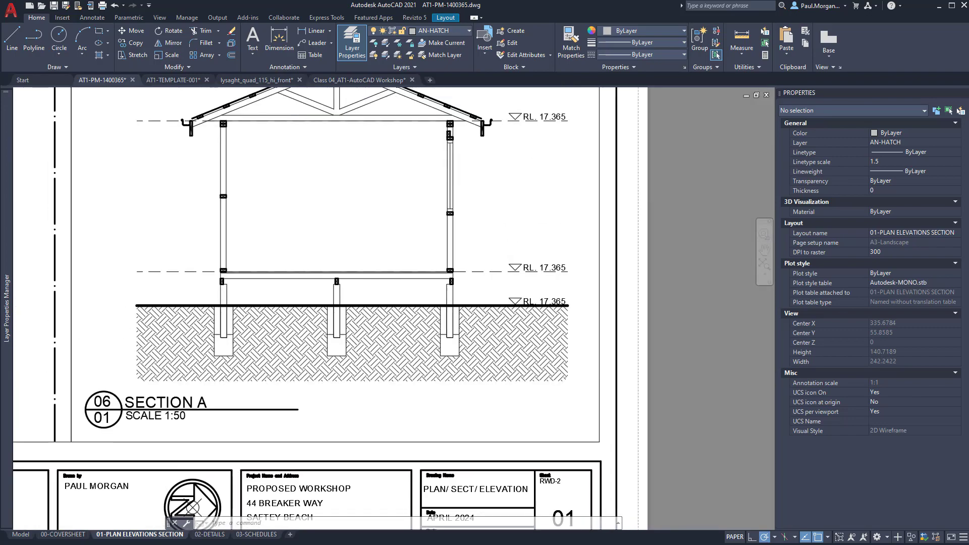
pyautogui.scroll(-1, 461, 347)
pyautogui.scroll(1, 461, 347)
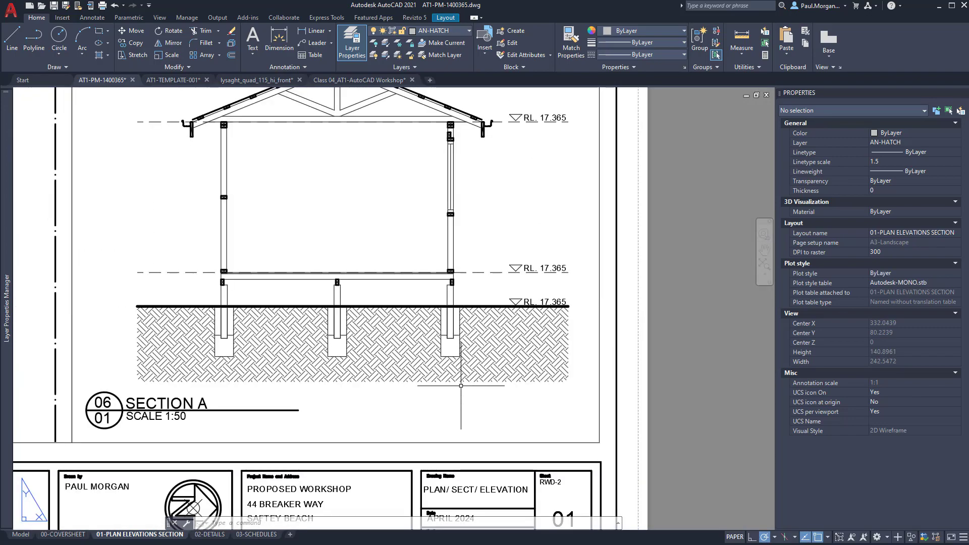
pyautogui.moveTo(461, 386); pyautogui.dragTo(481, 439, button='middle')
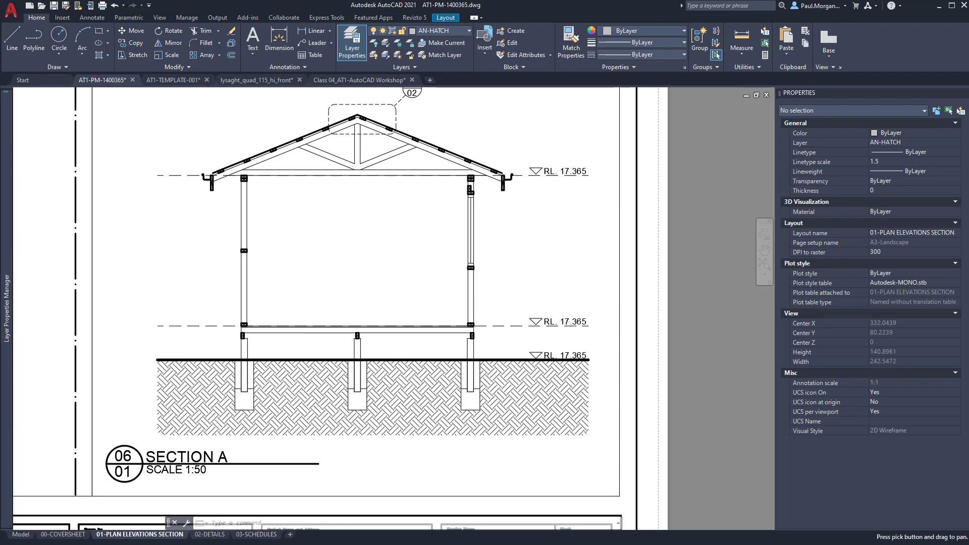
# In model space, hatch the concrete base areas of the three footings with the AR-CONC pattern.
pyautogui.click(21, 533)
pyautogui.moveTo(391, 385); pyautogui.dragTo(408, 331, button='middle')
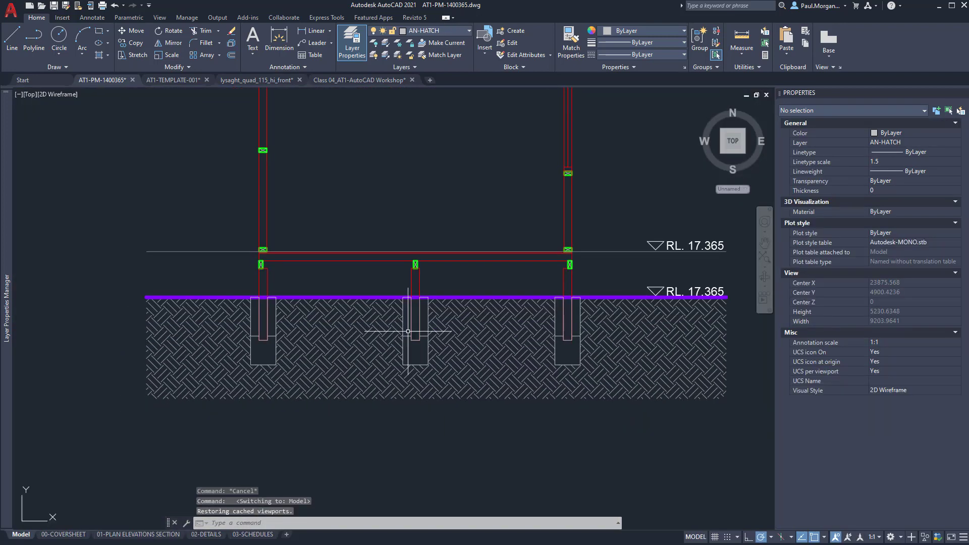
pyautogui.scroll(2, 408, 337)
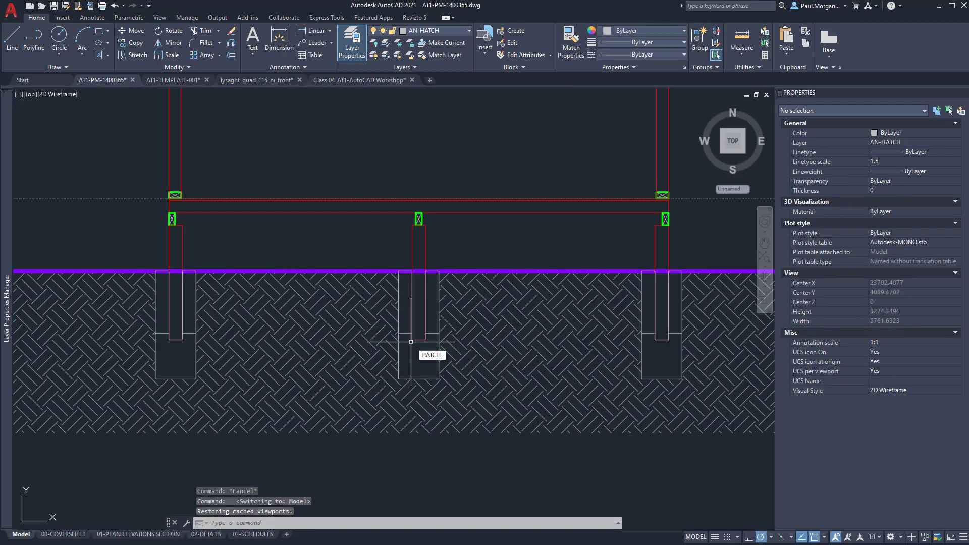
pyautogui.press('Return')
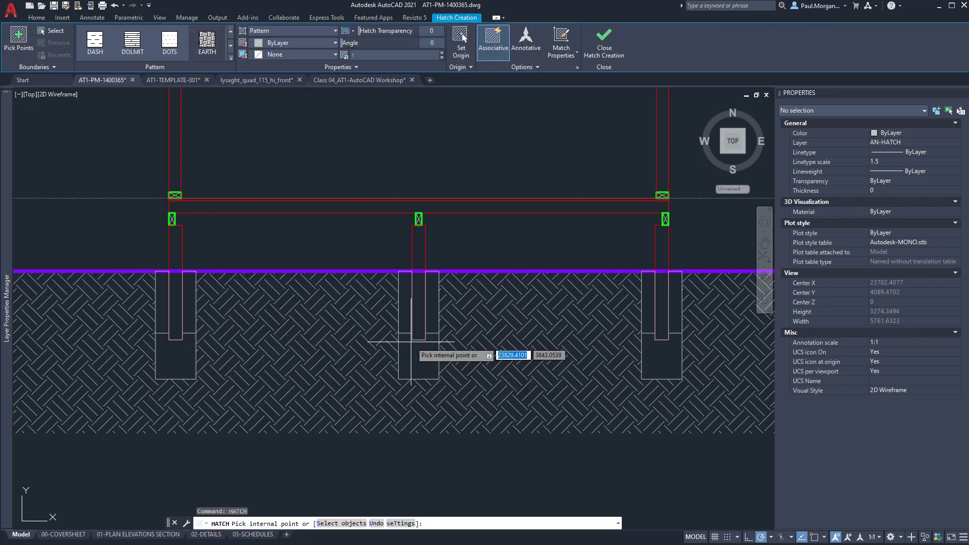
pyautogui.click(231, 60)
pyautogui.scroll(2, 204, 85)
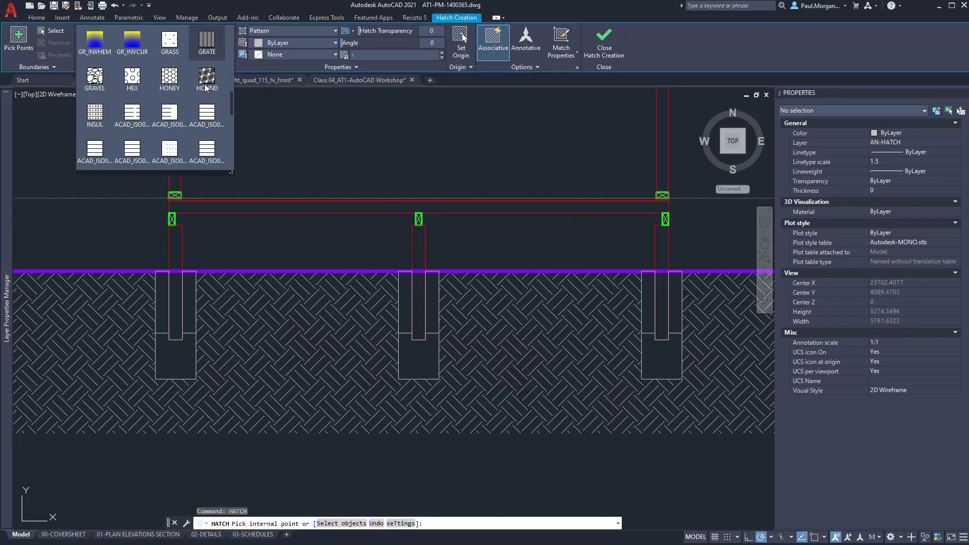
pyautogui.scroll(5, 204, 87)
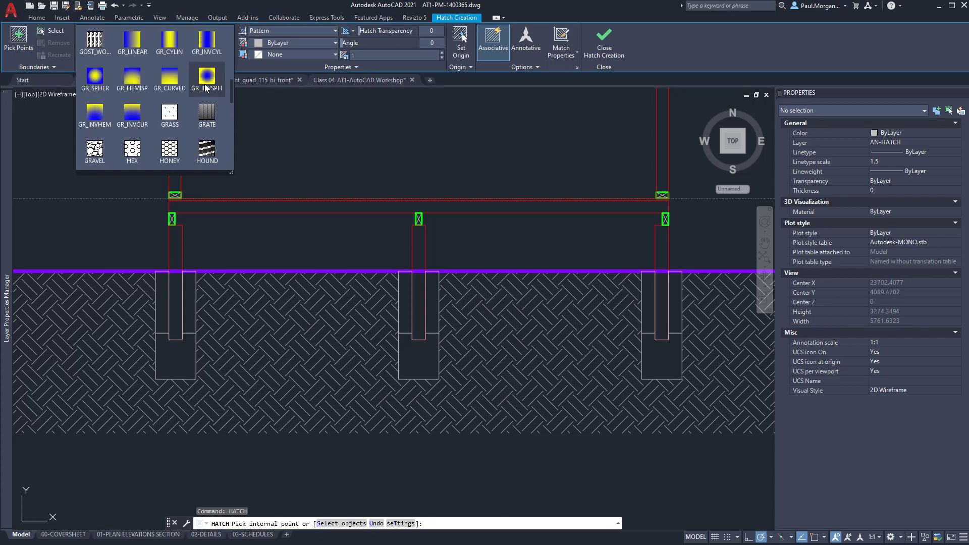
pyautogui.scroll(6, 206, 87)
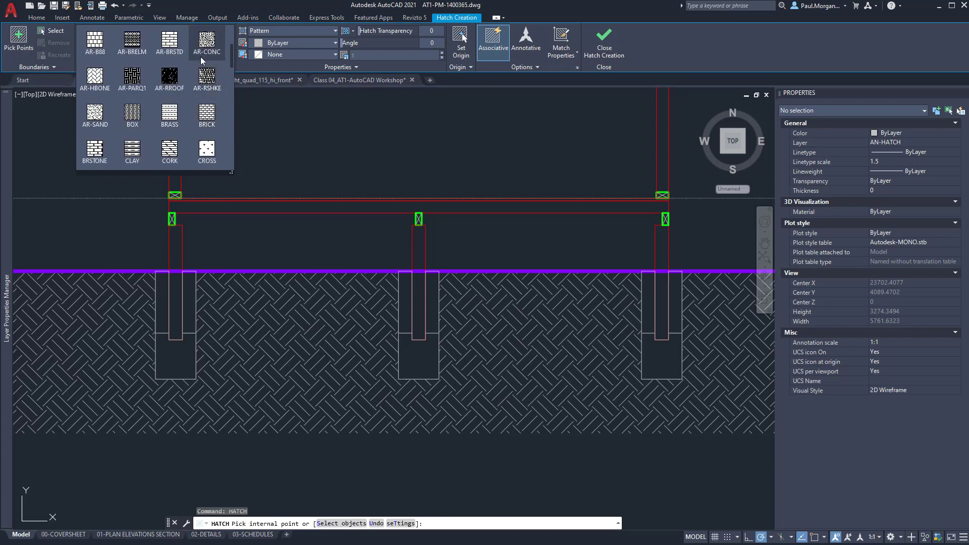
pyautogui.click(207, 44)
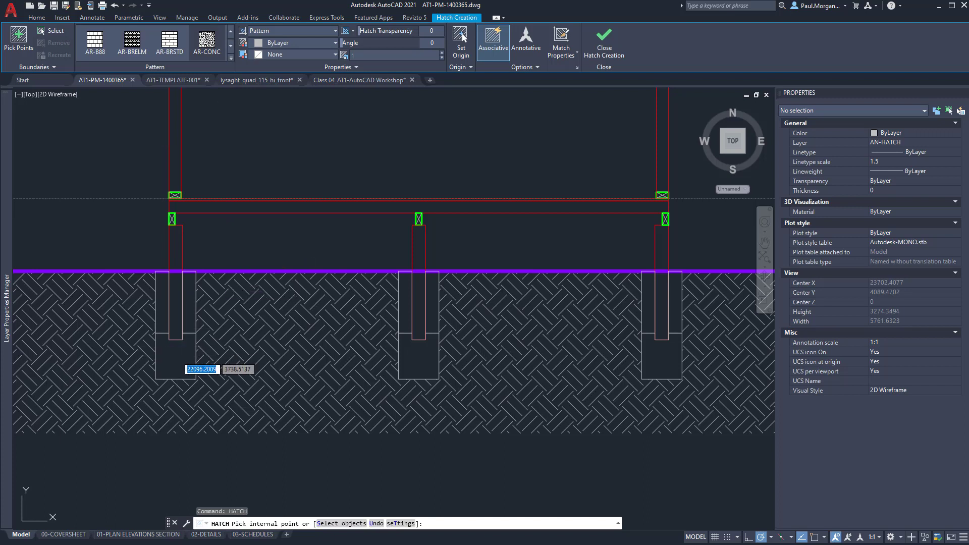
pyautogui.click(176, 355)
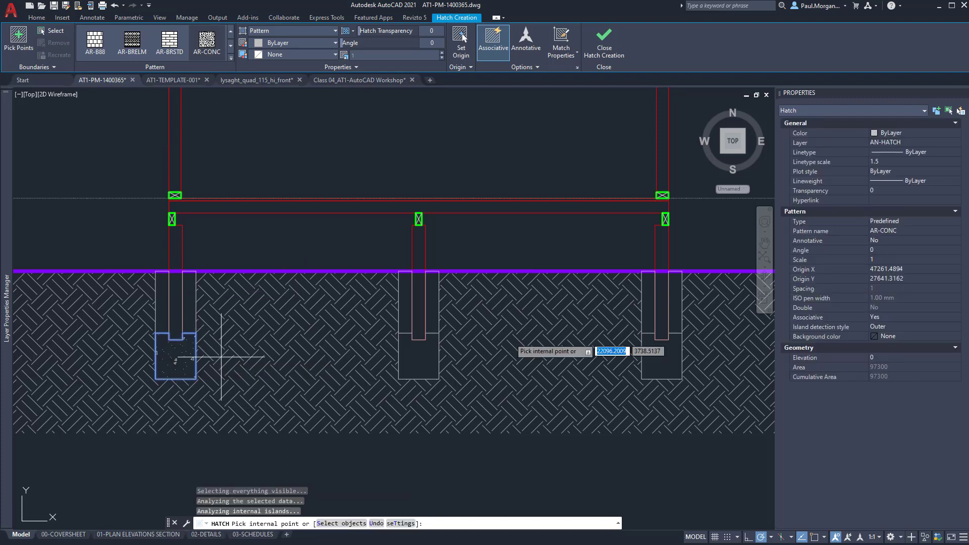
pyautogui.click(406, 353)
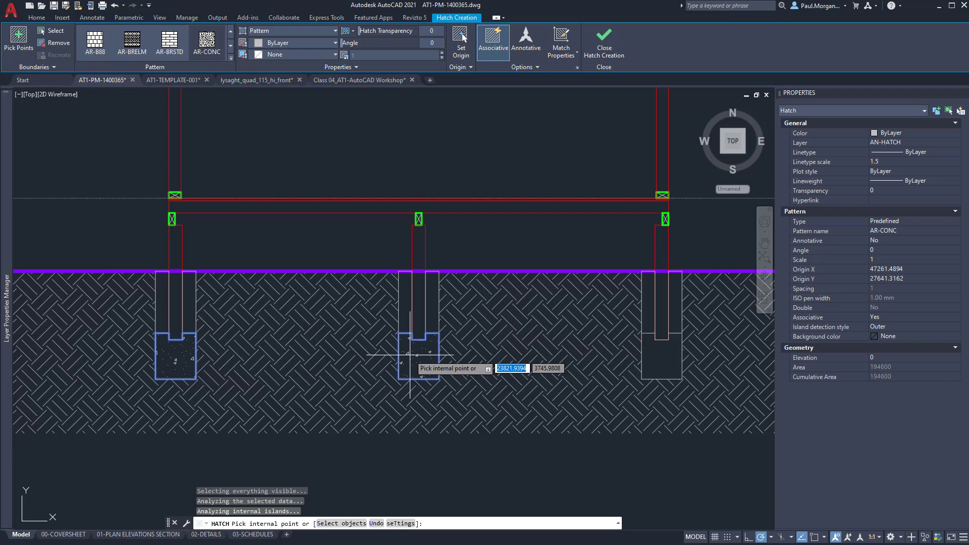
pyautogui.click(646, 355)
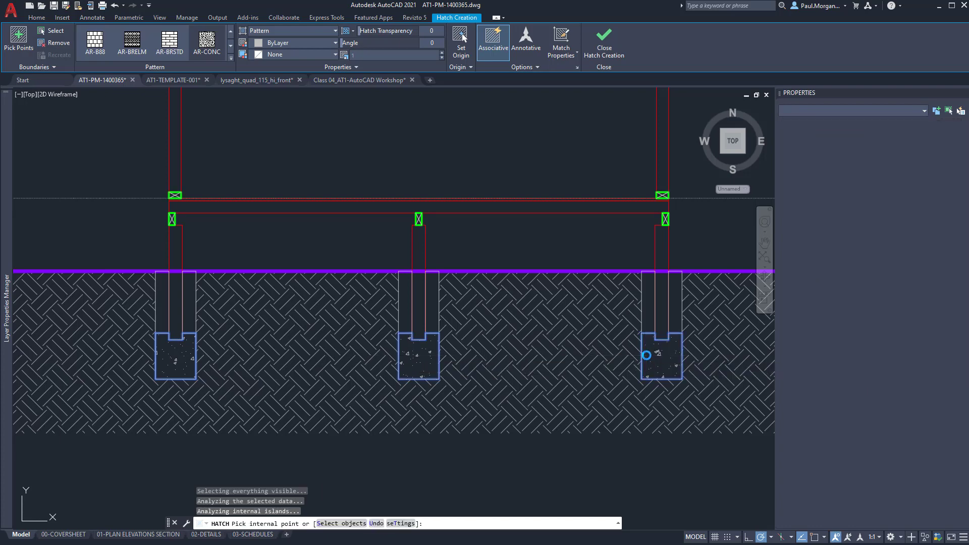
pyautogui.press('Escape')
# Set the footing concrete hatch's transparency to 20 and its scale to 0.5.
pyautogui.click(657, 353)
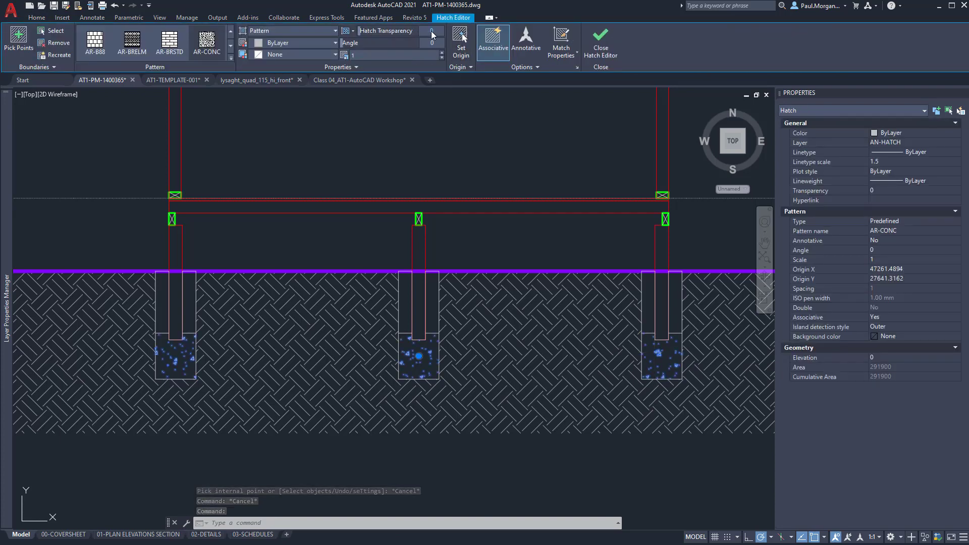
pyautogui.write('20')
pyautogui.press('Return')
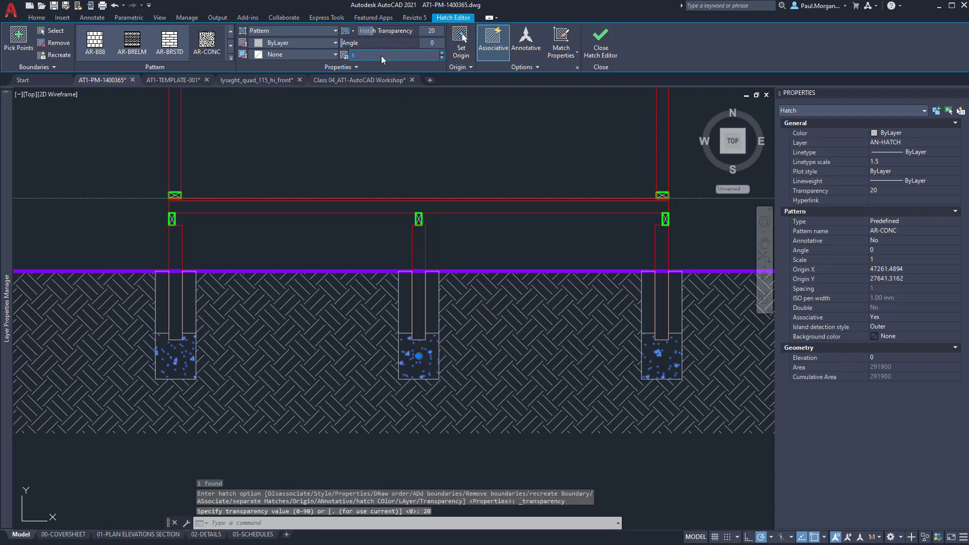
pyautogui.click(381, 56)
pyautogui.write('0.5')
pyautogui.press('Return')
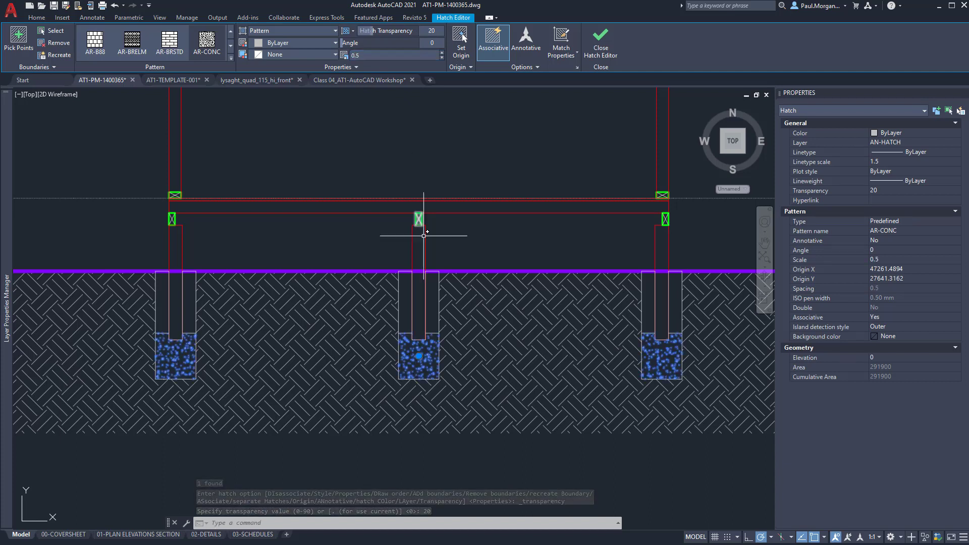
pyautogui.moveTo(478, 317); pyautogui.dragTo(468, 317, button='middle')
pyautogui.press('Escape')
pyautogui.press('Escape')
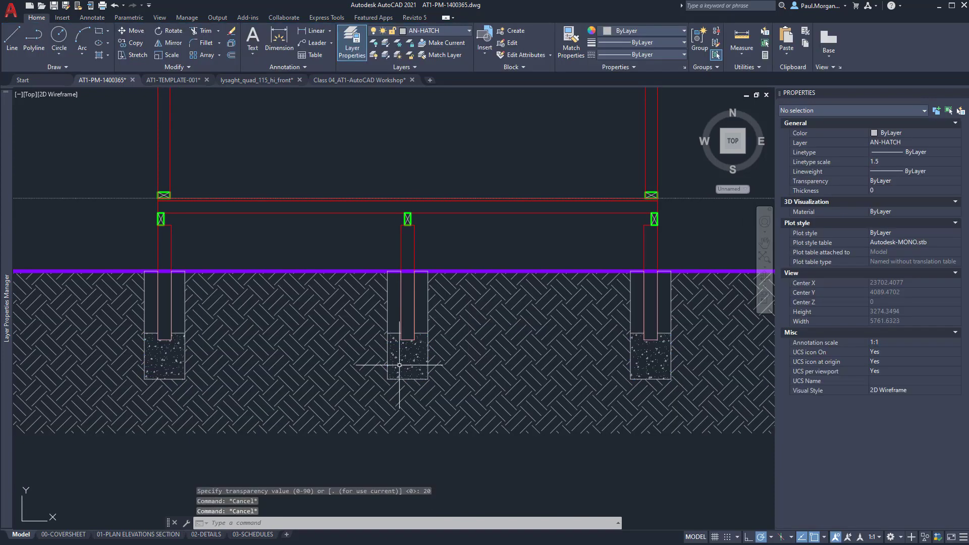
pyautogui.scroll(2, 406, 374)
pyautogui.scroll(-2, 406, 374)
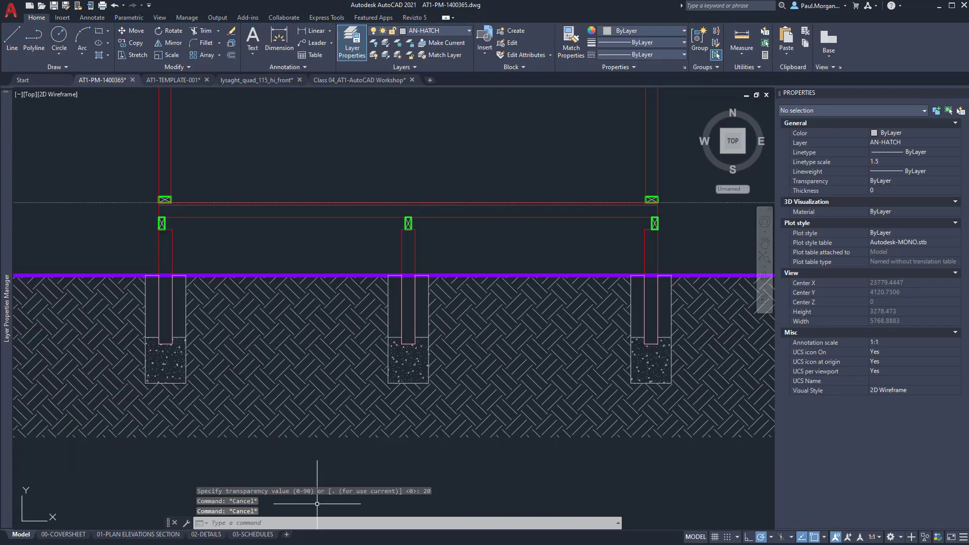
# Check how the concrete footing hatches look in Section A on the 01-PLAN ELEVATIONS SECTION layout.
pyautogui.click(162, 537)
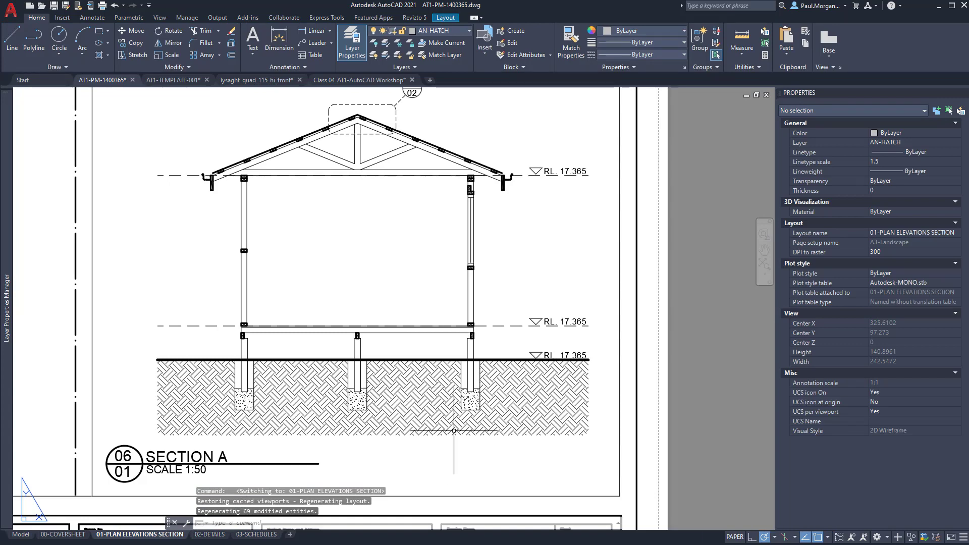
pyautogui.scroll(4, 474, 395)
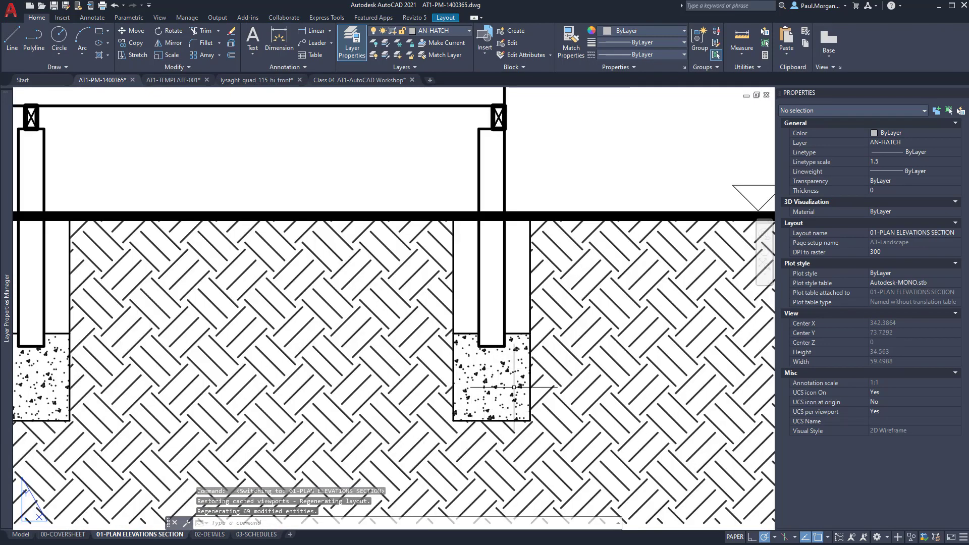
pyautogui.scroll(-1, 482, 394)
pyautogui.scroll(2, 483, 394)
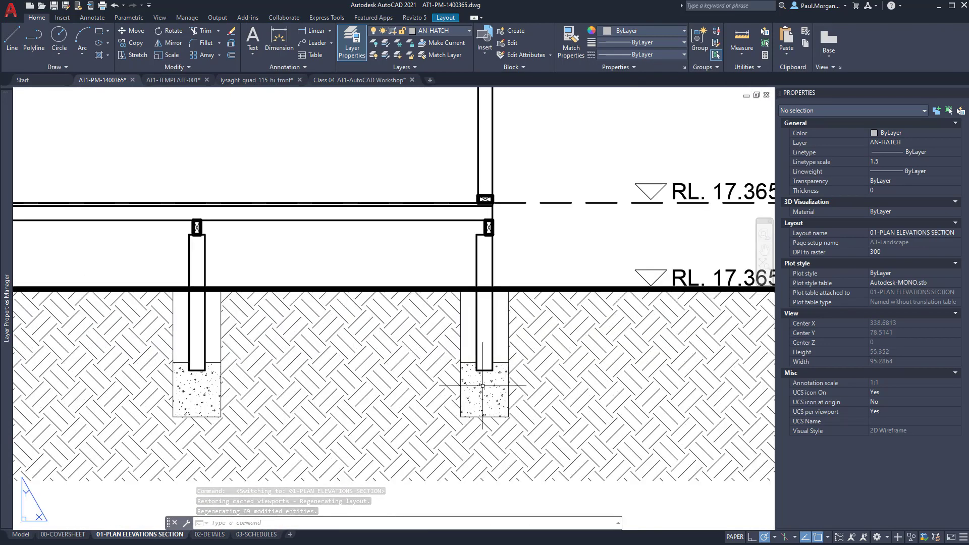
# In model space, set the scale of the AR-CONC hatch in the three footing bases to 0.75.
pyautogui.click(484, 384)
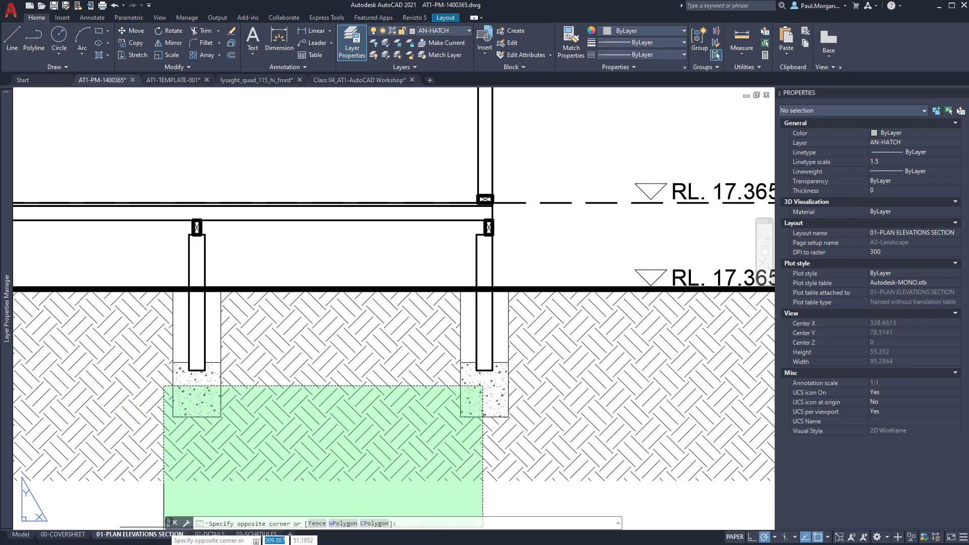
pyautogui.press('Escape')
pyautogui.press('Escape')
pyautogui.click(16, 536)
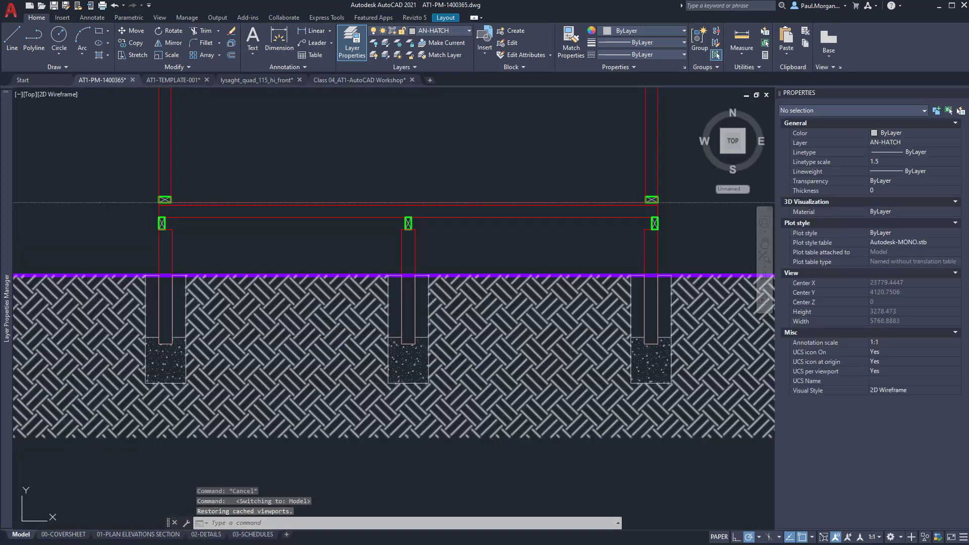
pyautogui.click(398, 364)
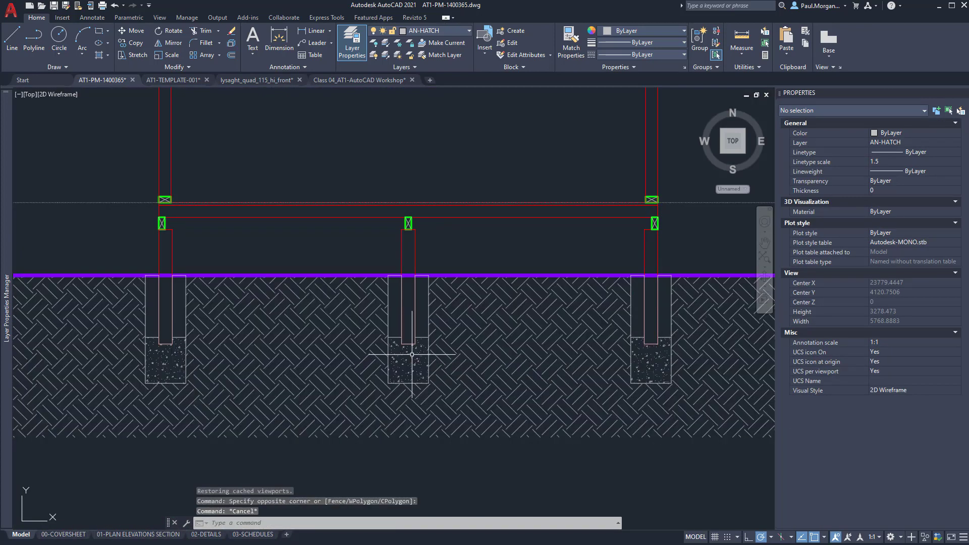
pyautogui.click(402, 359)
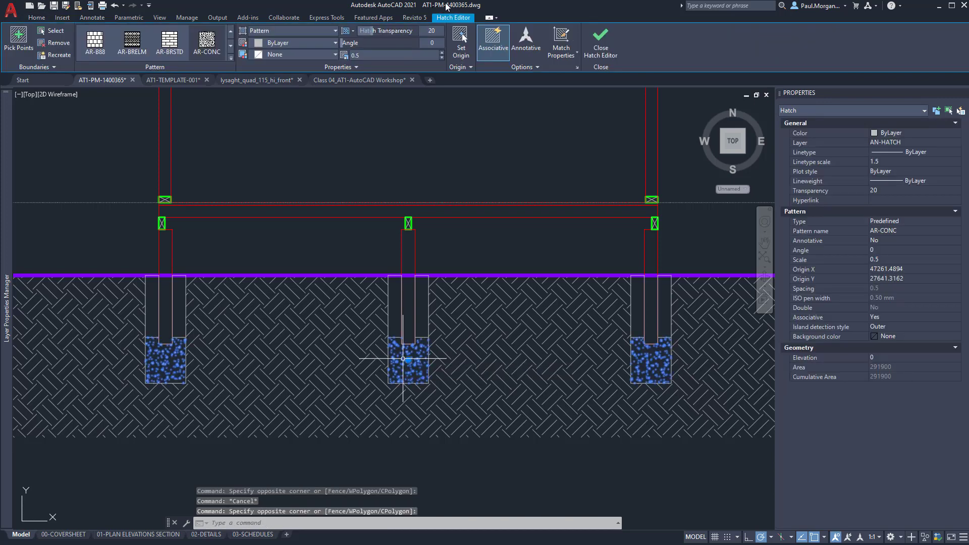
pyautogui.click(387, 57)
pyautogui.write('0.')
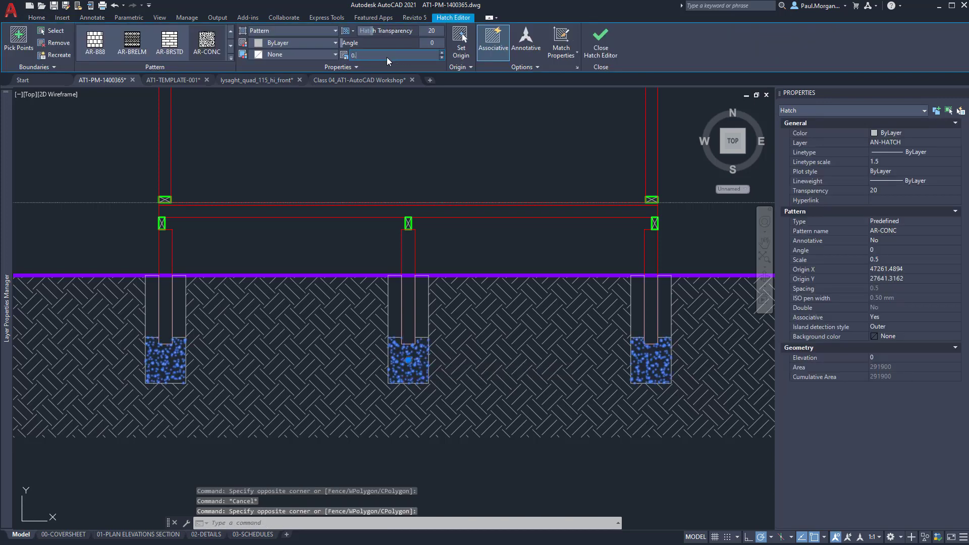
pyautogui.write('75')
pyautogui.press('Return')
pyautogui.press('Escape')
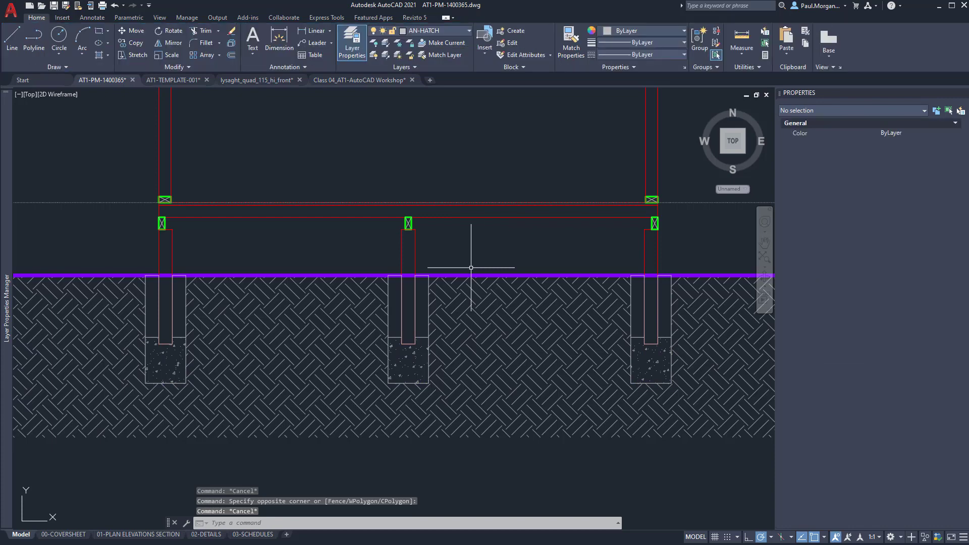
pyautogui.press('Escape')
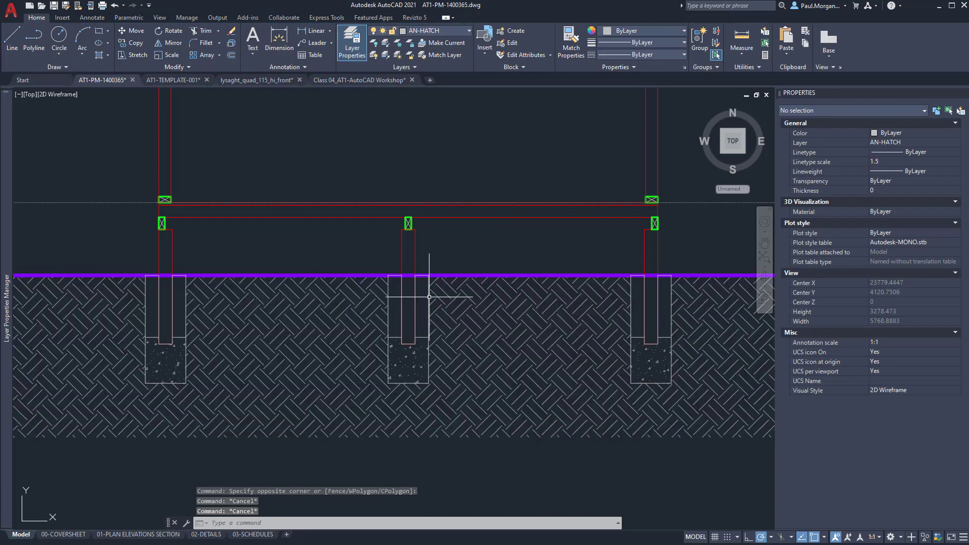
# Hatch the areas on both sides of the three posts, between ground line and concrete, with the ANSI32 pattern.
pyautogui.write('HATC')
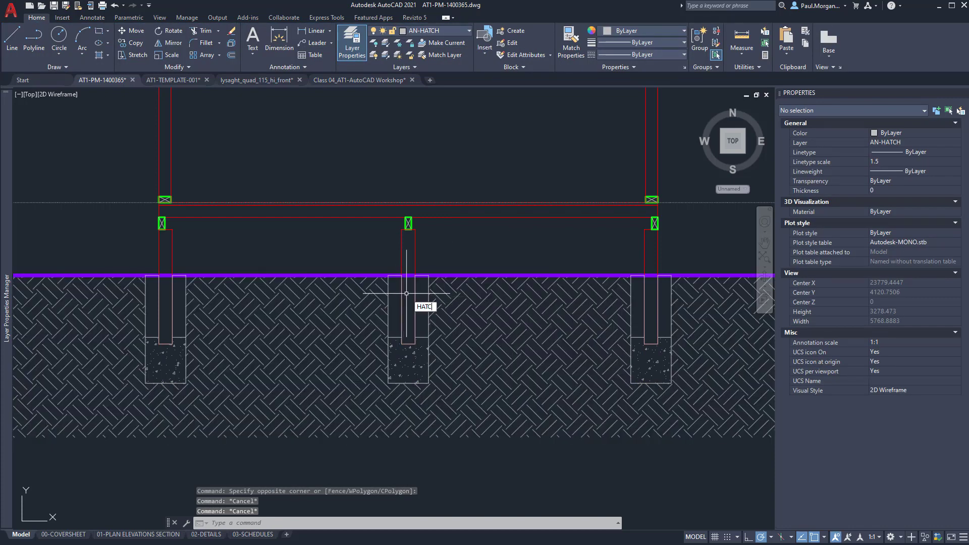
pyautogui.write('H')
pyautogui.press('Return')
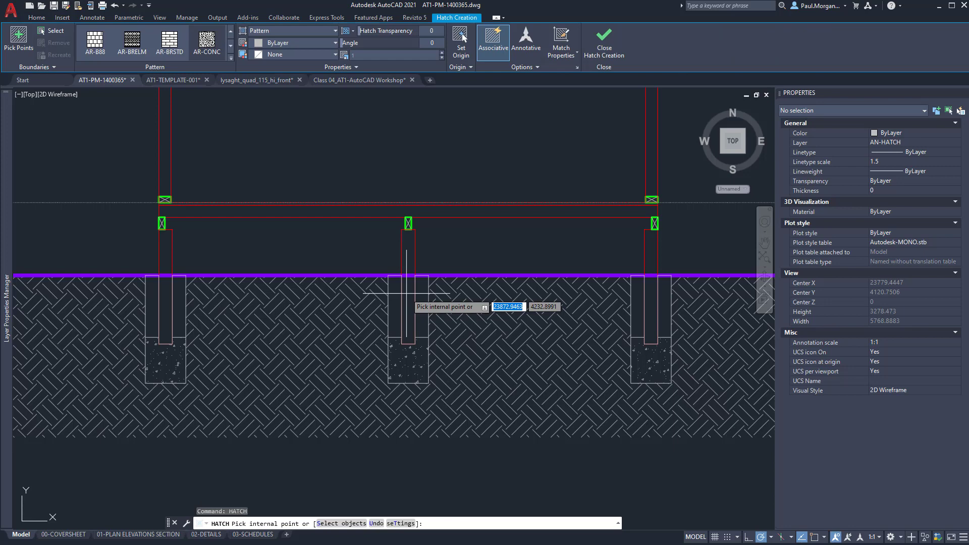
pyautogui.click(231, 59)
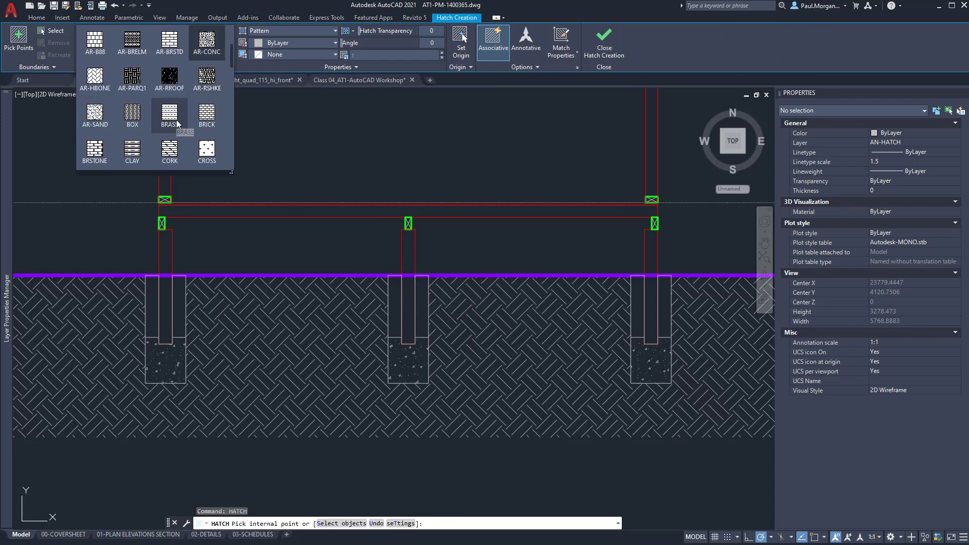
pyautogui.scroll(3, 176, 124)
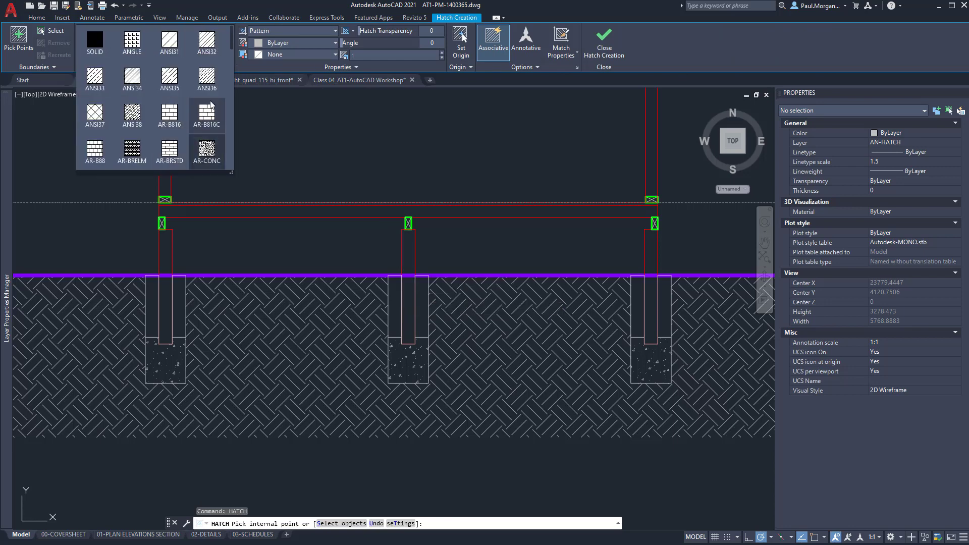
pyautogui.click(207, 45)
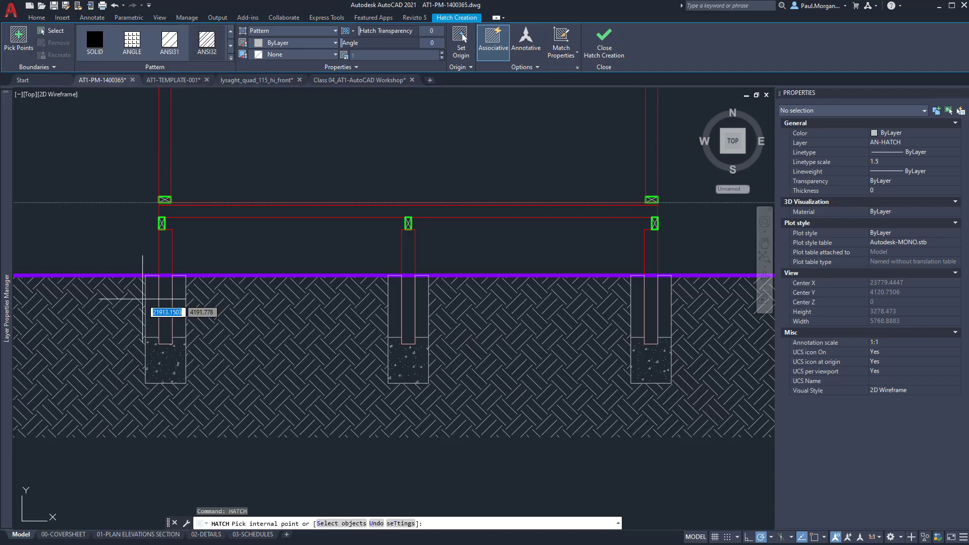
pyautogui.click(154, 293)
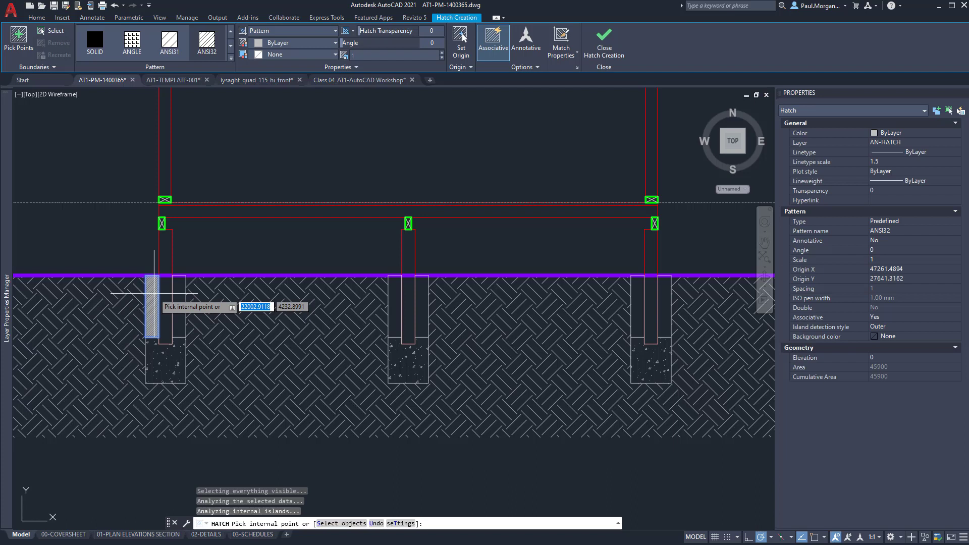
pyautogui.click(181, 292)
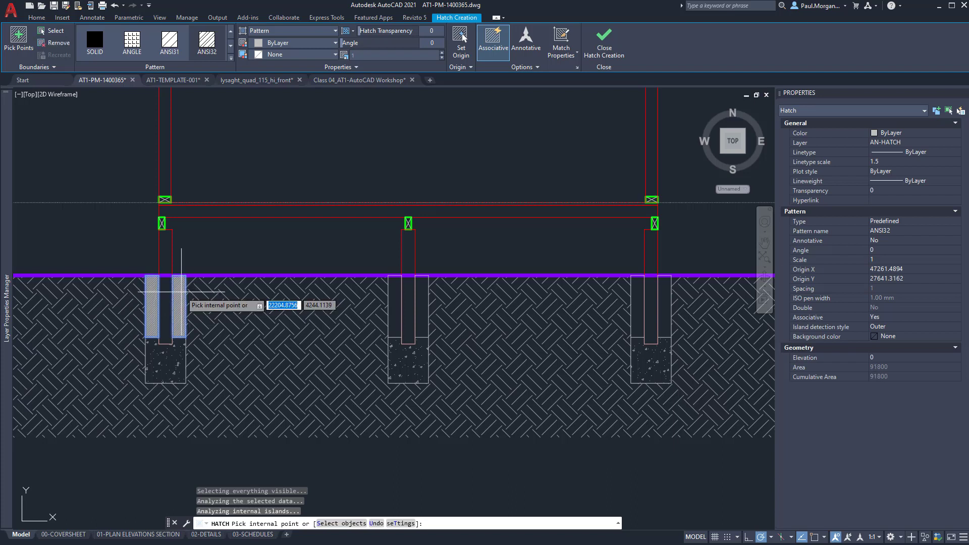
pyautogui.click(394, 305)
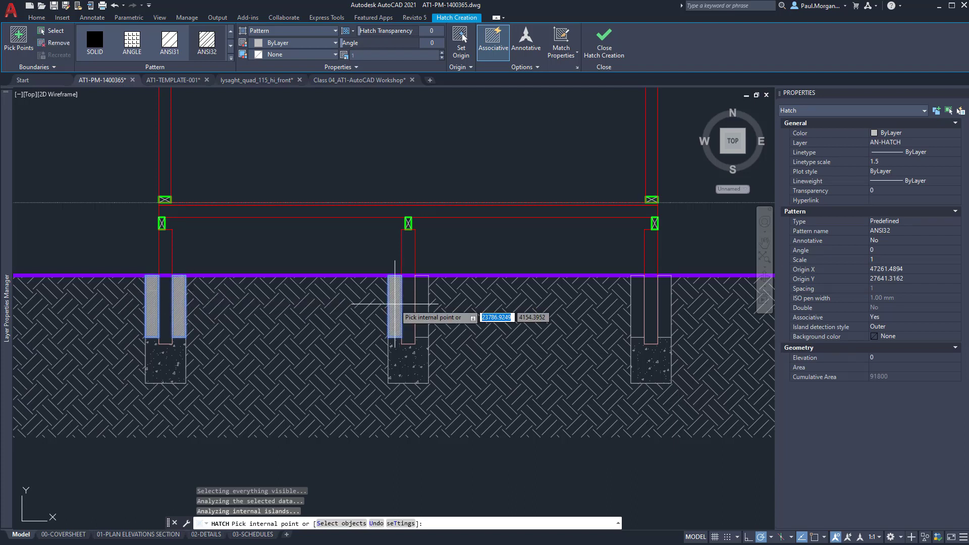
pyautogui.click(421, 302)
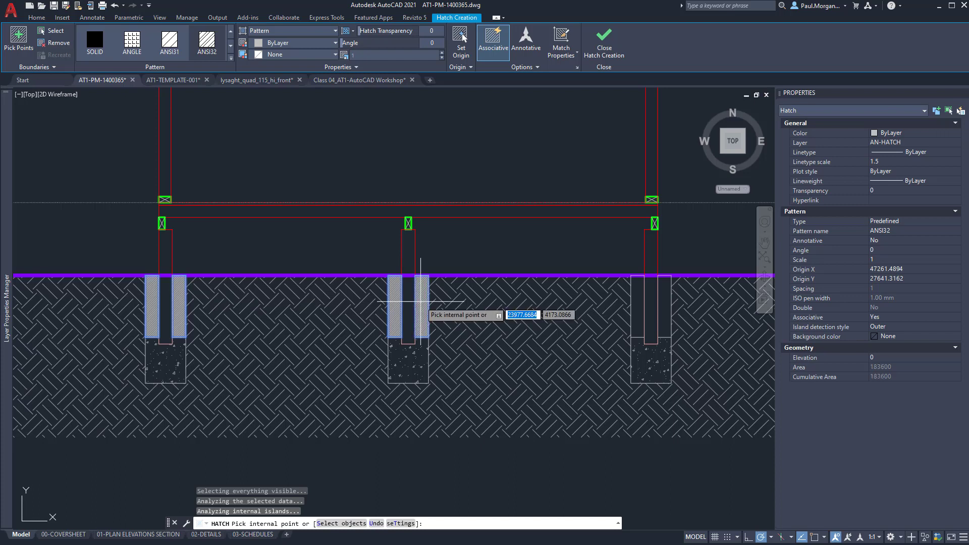
pyautogui.click(638, 304)
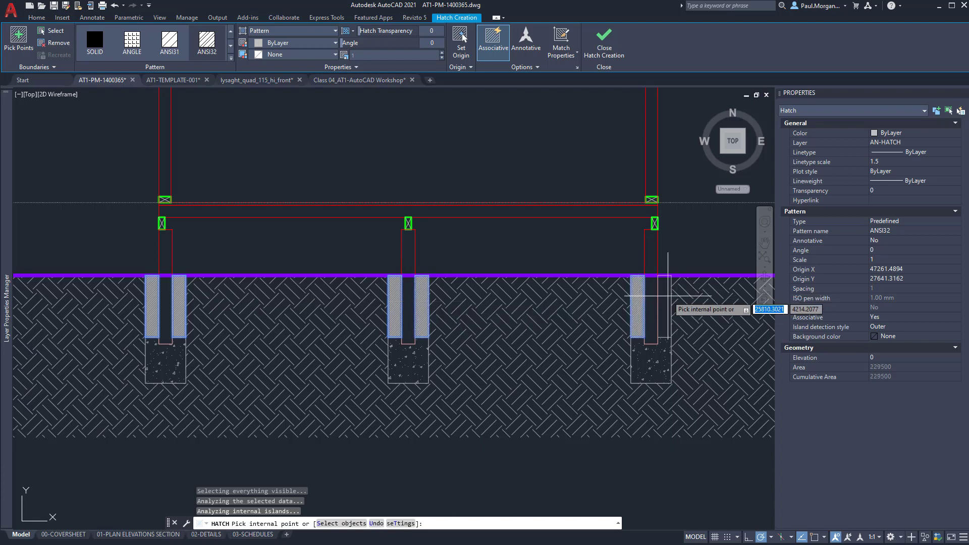
pyautogui.press('Escape')
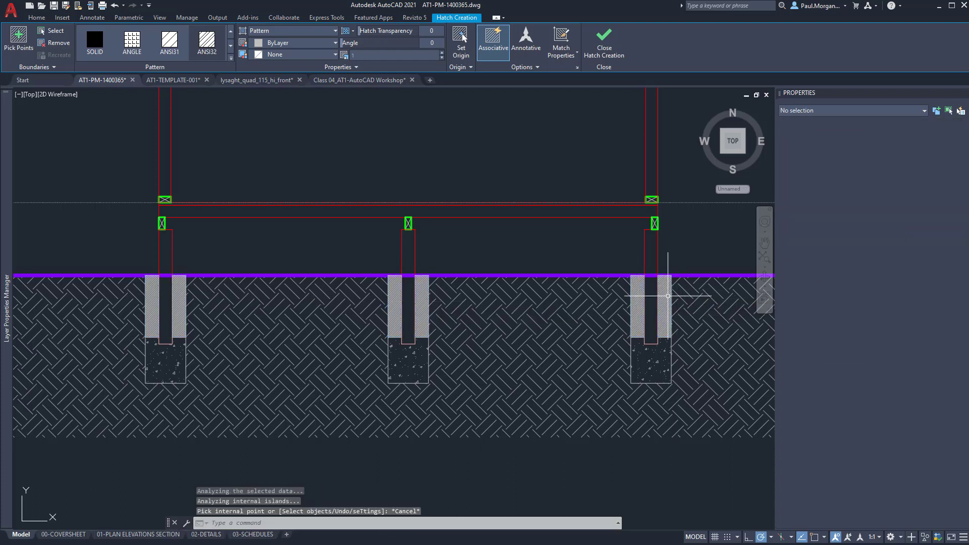
pyautogui.click(667, 298)
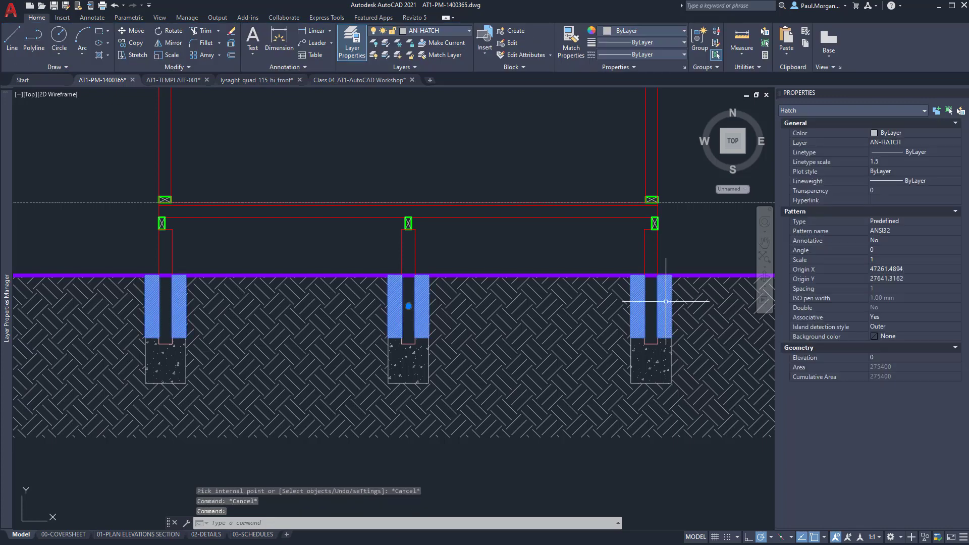
pyautogui.scroll(-4, 666, 302)
pyautogui.scroll(3, 588, 298)
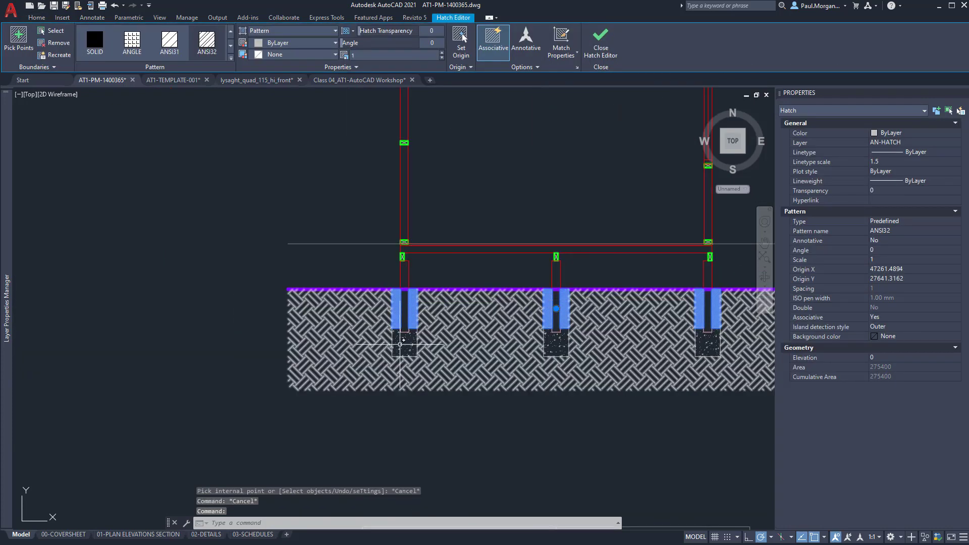
pyautogui.moveTo(659, 322)
pyautogui.mouseDown(button='middle')
pyautogui.moveTo(602, 335)
pyautogui.moveTo(545, 367)
pyautogui.mouseUp(button='middle')
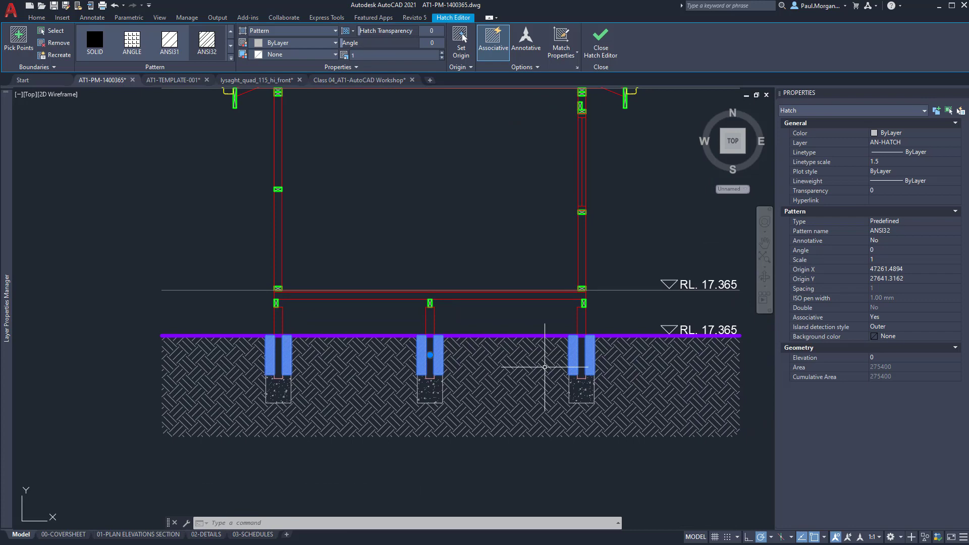
pyautogui.click(518, 398)
pyautogui.press('Escape')
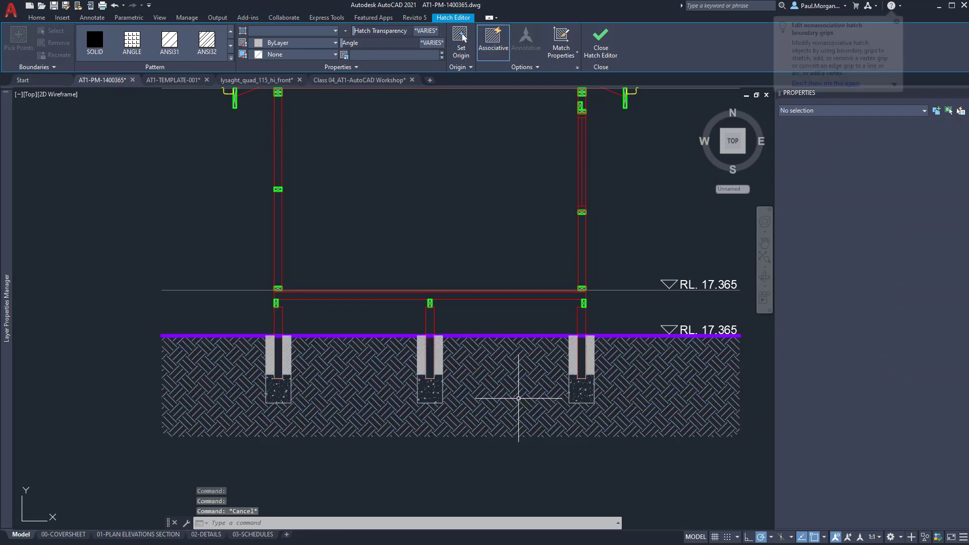
pyautogui.press('Escape')
# Set the transparency of the ANSI32 hatch beside the posts to 20 and its scale to 5.
pyautogui.scroll(2, 547, 381)
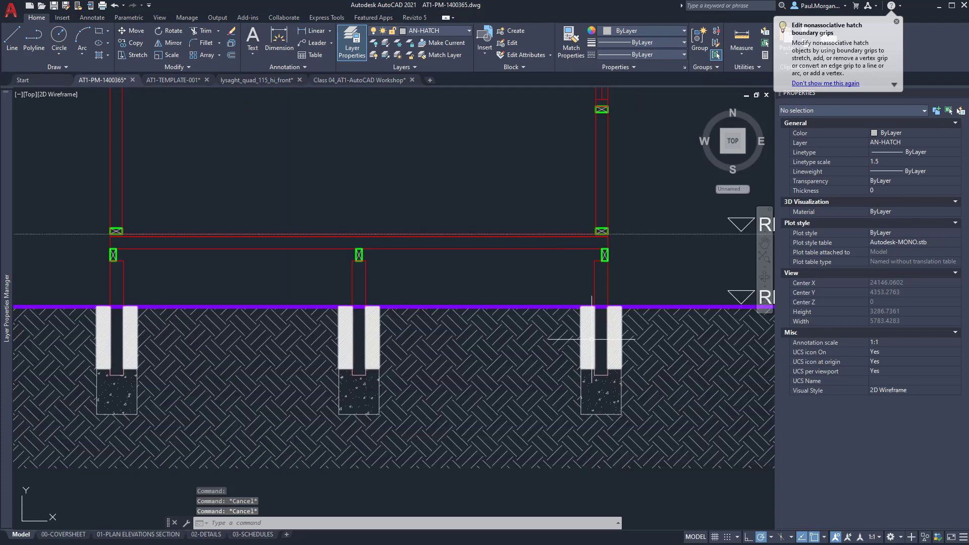
pyautogui.click(592, 339)
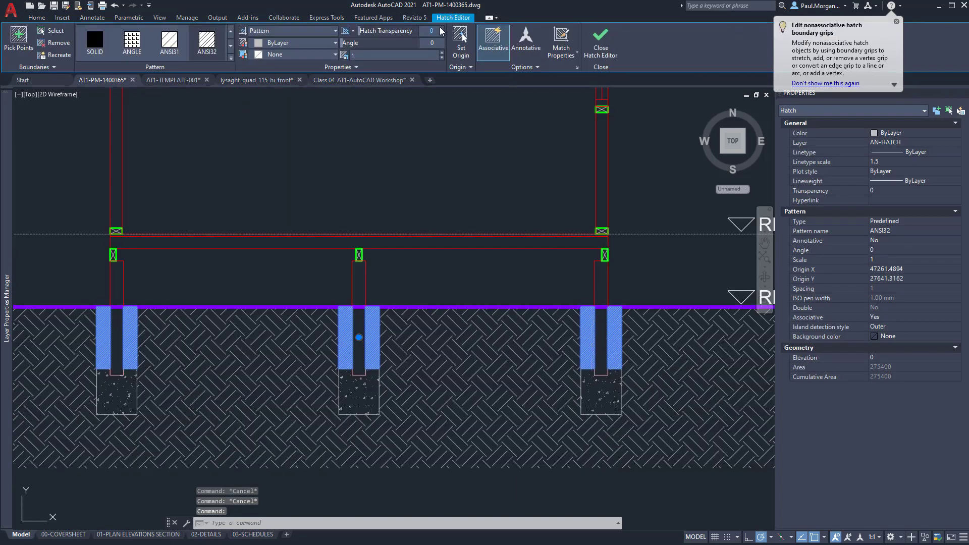
pyautogui.write('20')
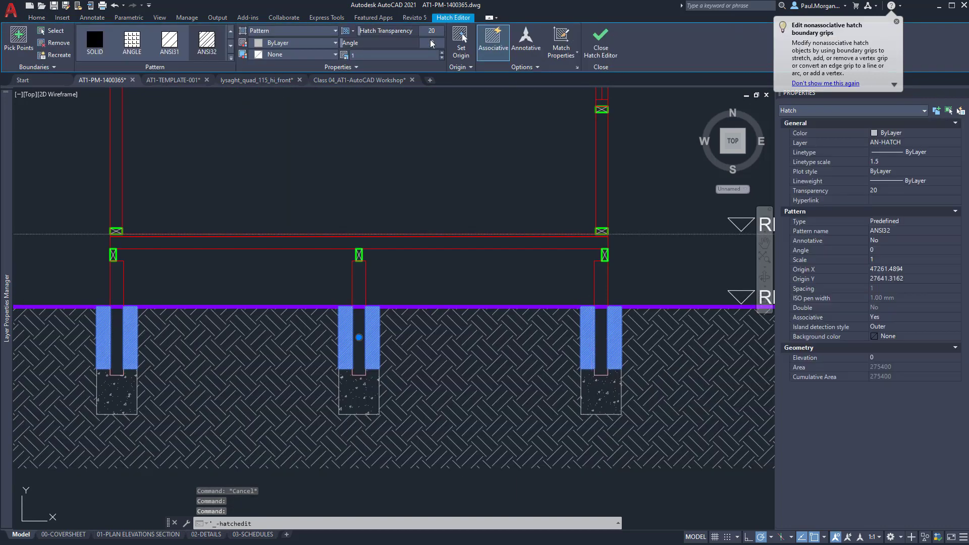
pyautogui.press('Return')
pyautogui.click(412, 55)
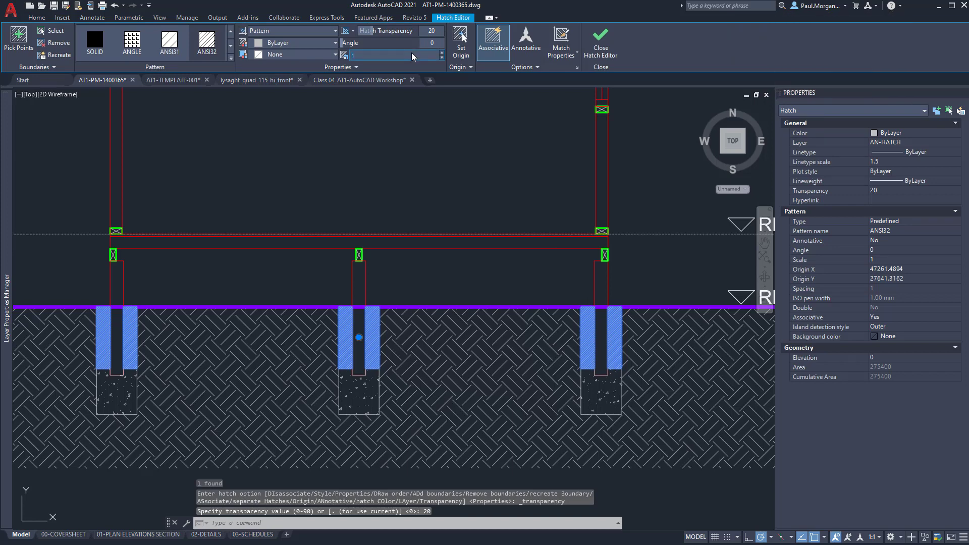
pyautogui.write('3')
pyautogui.press('Return')
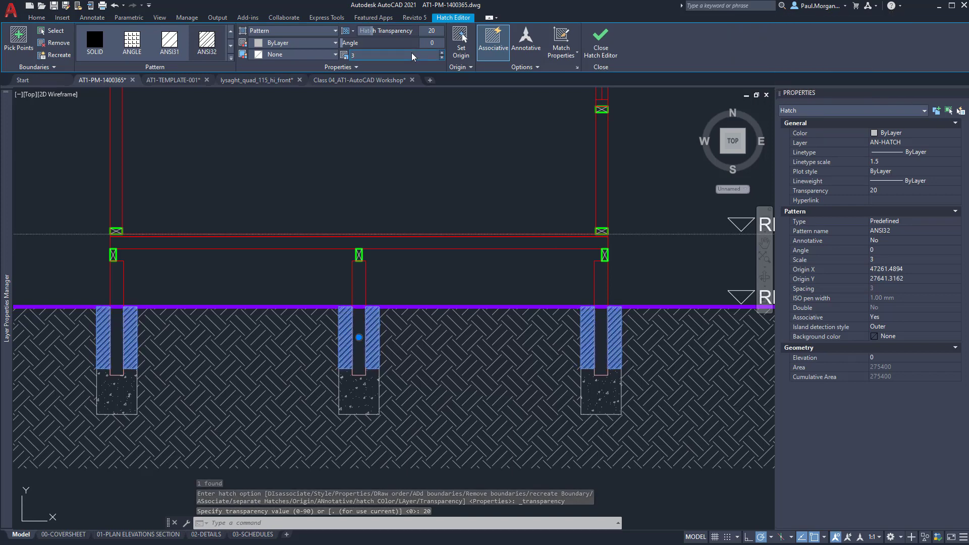
pyautogui.write('5')
pyautogui.press('Return')
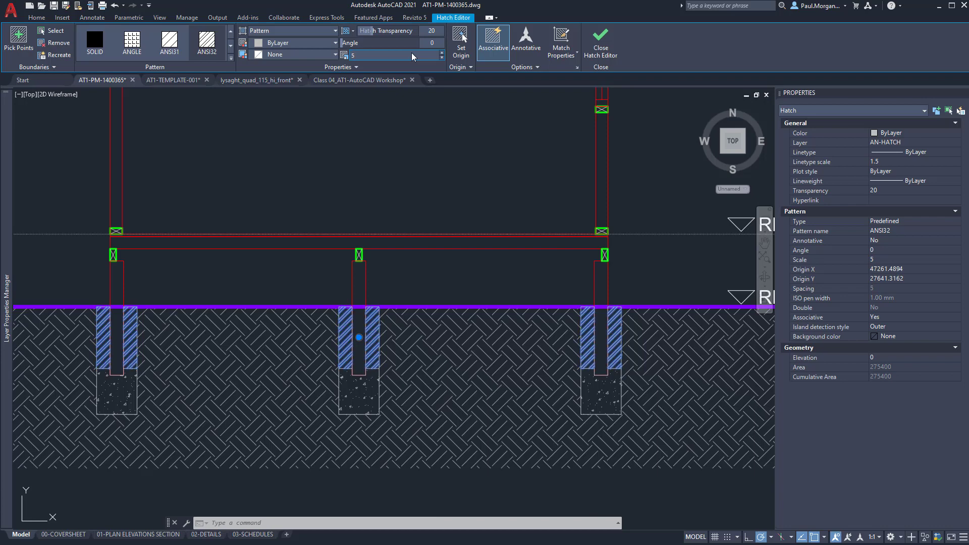
pyautogui.press('Escape')
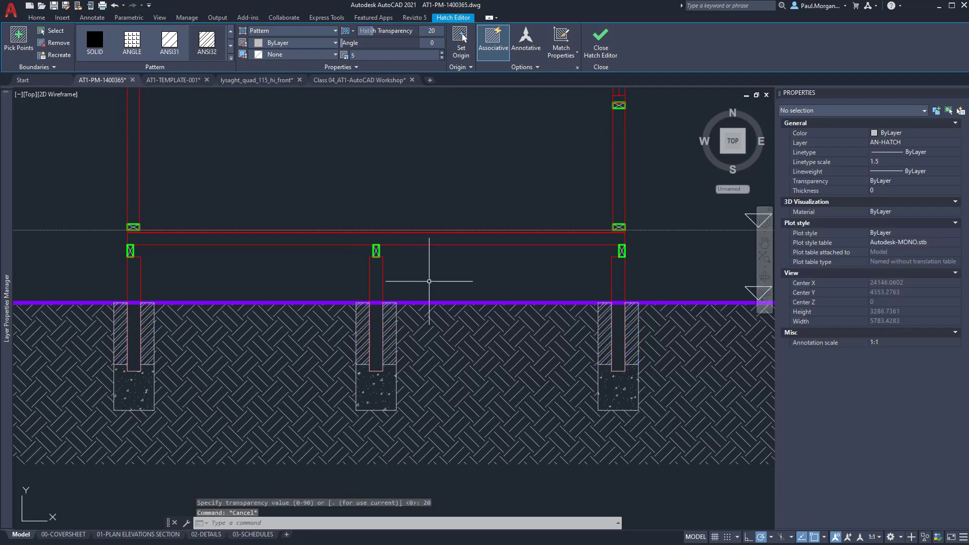
# Check how the footing and post-side hatches look in Section A on the 01-PLAN ELEVATIONS SECTION layout.
pyautogui.scroll(-4, 439, 273)
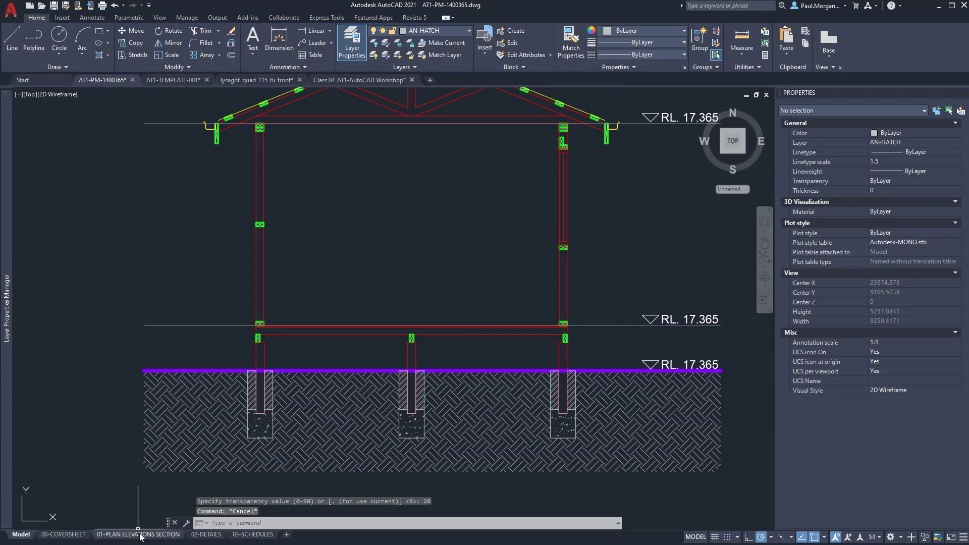
pyautogui.click(138, 534)
pyautogui.scroll(-5, 548, 364)
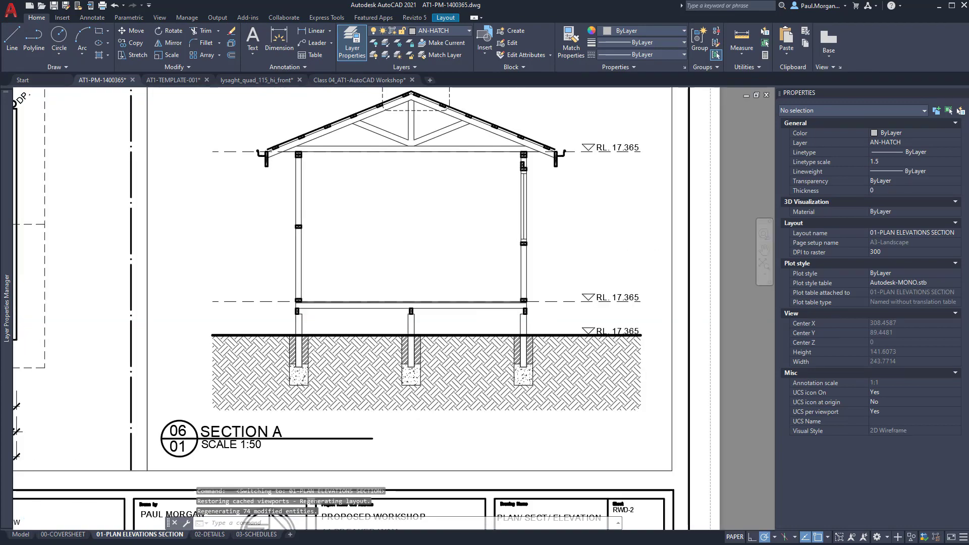
pyautogui.scroll(5, 485, 403)
pyautogui.scroll(-2, 485, 403)
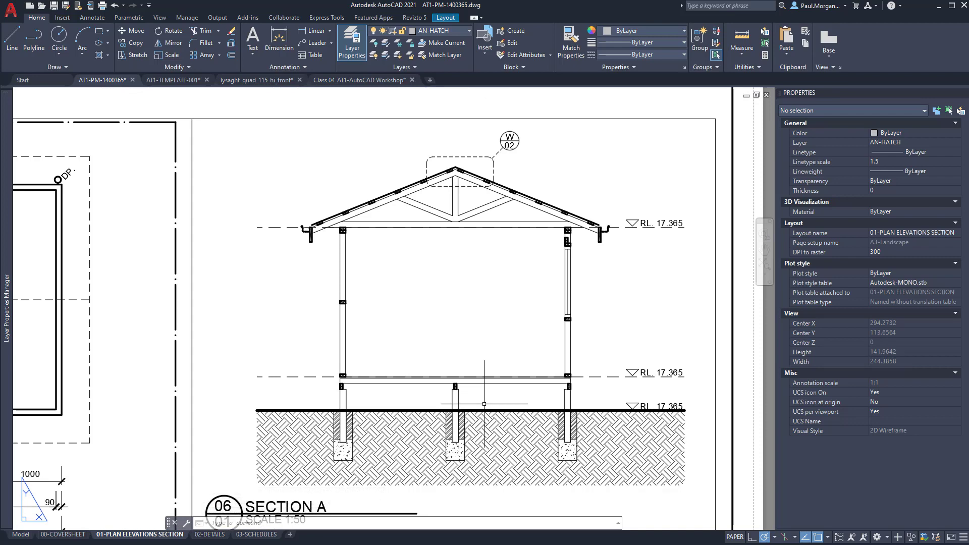
pyautogui.moveTo(484, 403); pyautogui.dragTo(481, 361, button='middle')
# Switch to model space and look over the four workshop elevations beside the section.
pyautogui.click(79, 536)
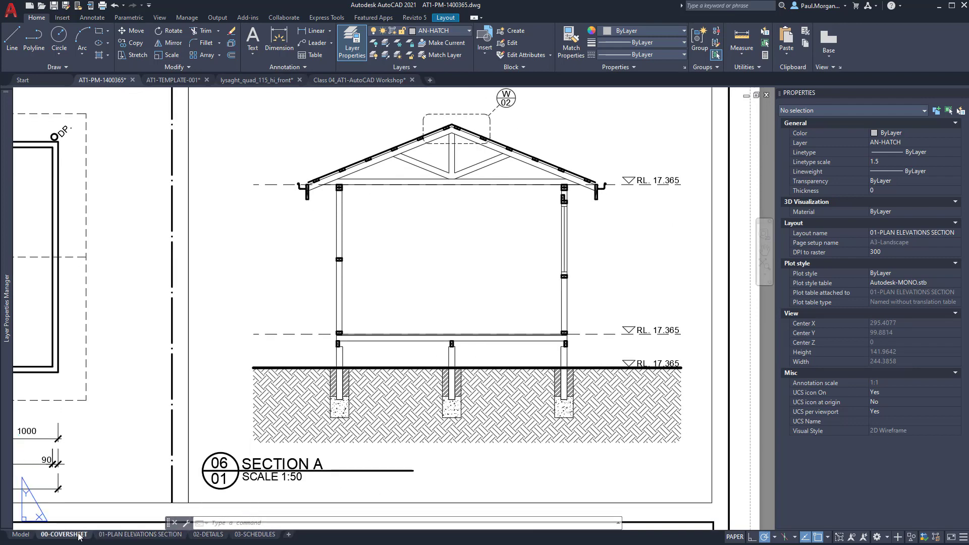
pyautogui.click(21, 534)
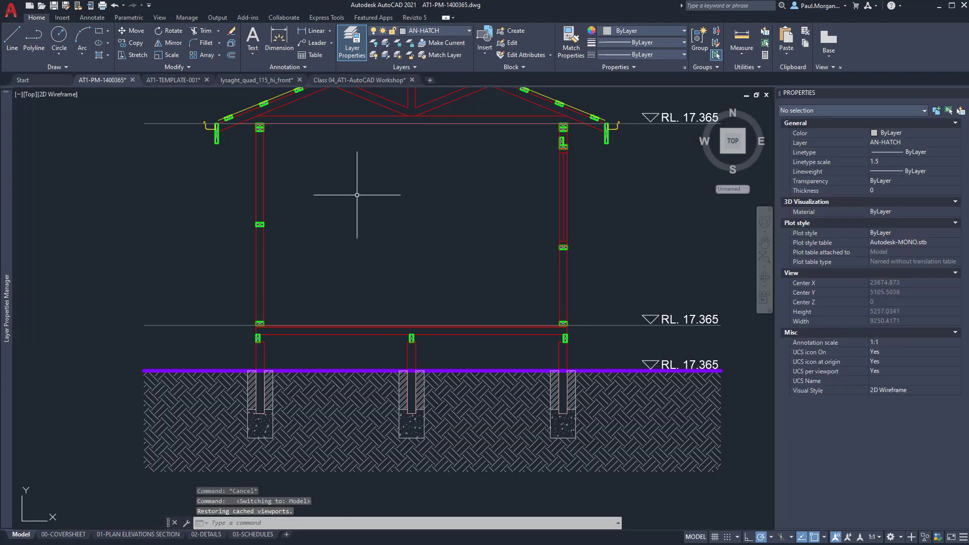
pyautogui.scroll(-10, 357, 195)
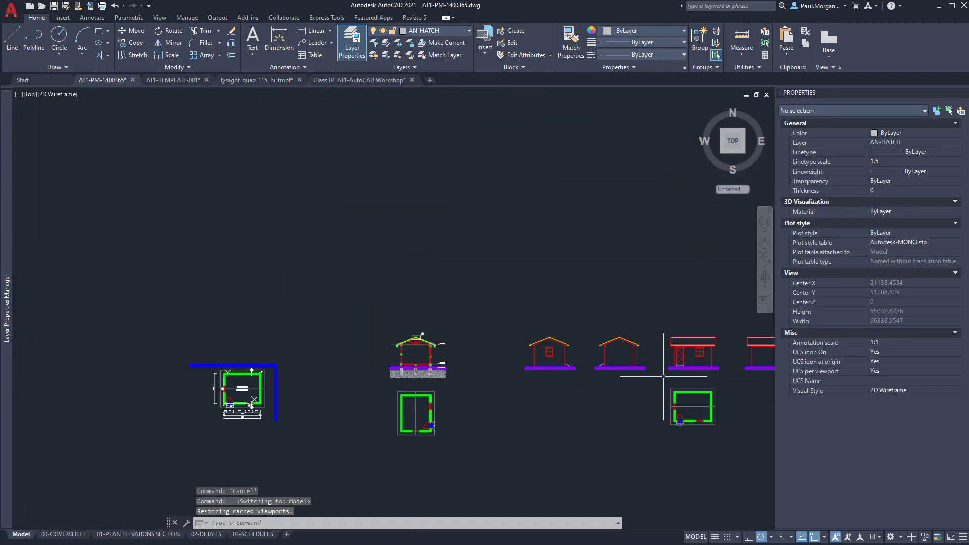
pyautogui.scroll(5, 404, 368)
pyautogui.moveTo(492, 349)
pyautogui.mouseDown(button='middle')
pyautogui.moveTo(497, 340)
pyautogui.moveTo(476, 339)
pyautogui.mouseUp(button='middle')
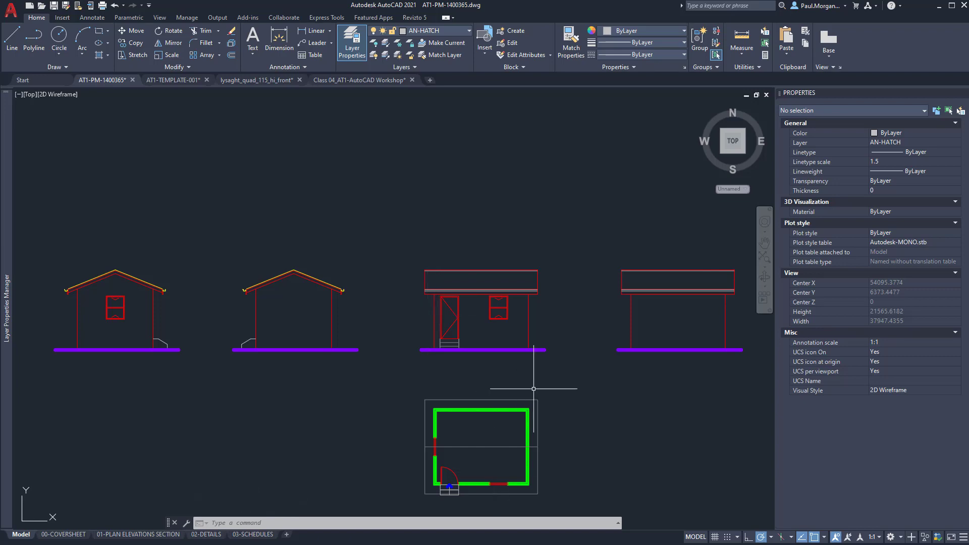
pyautogui.scroll(-5, 410, 357)
pyautogui.scroll(1, 263, 383)
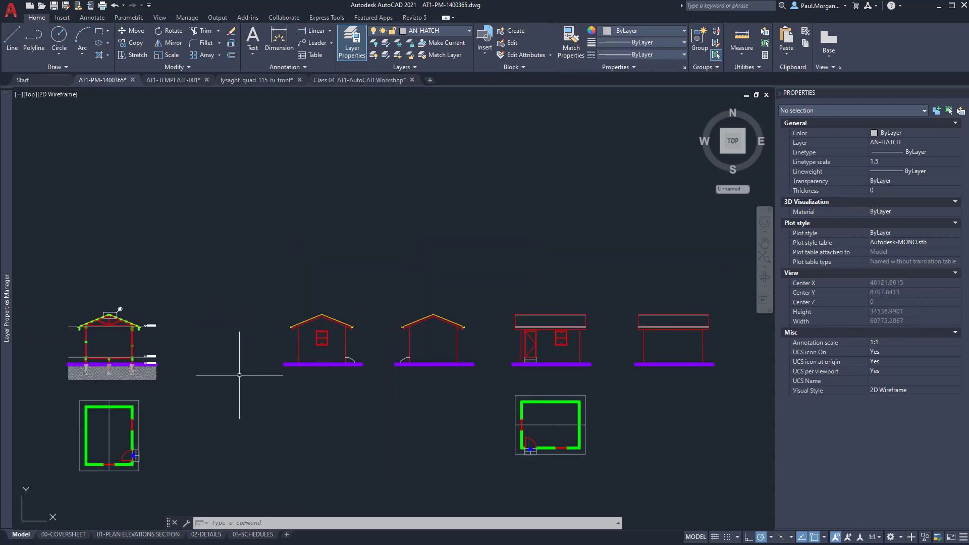
pyautogui.scroll(2, 239, 375)
pyautogui.scroll(3, 237, 343)
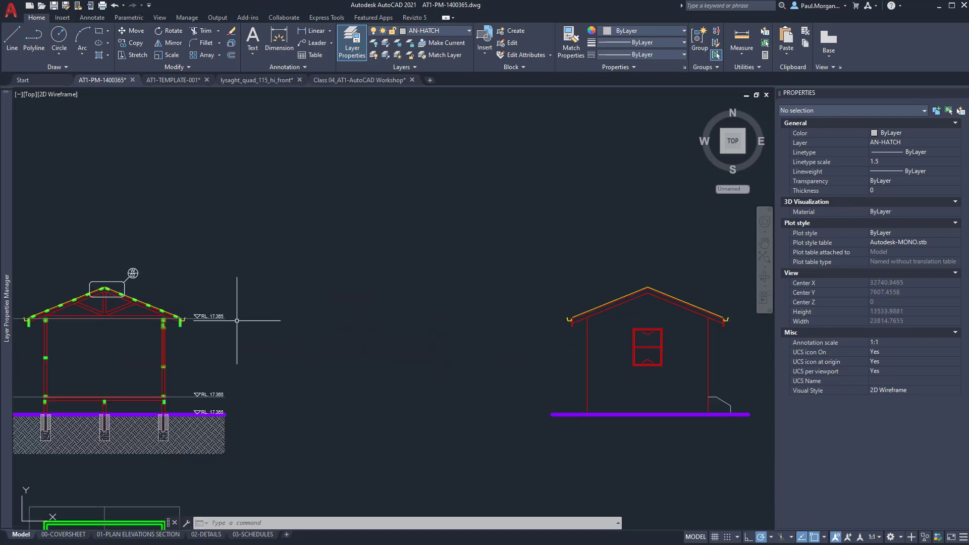
# Copy the ceiling and floor level lines with their RL. markers from the section straight across to the adjacent gable elevation with the window.
pyautogui.click(236, 320)
pyautogui.click(206, 281)
pyautogui.click(237, 290)
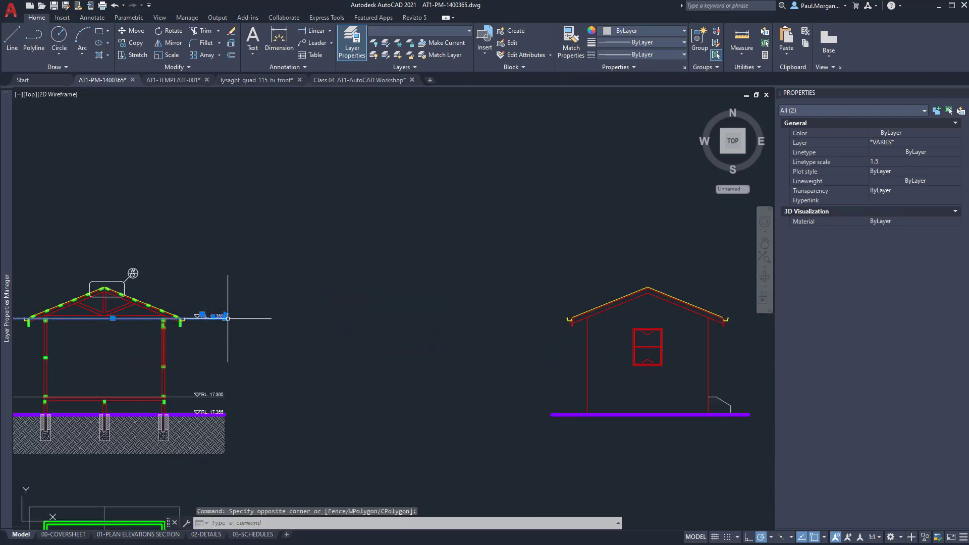
pyautogui.click(194, 331)
pyautogui.click(237, 386)
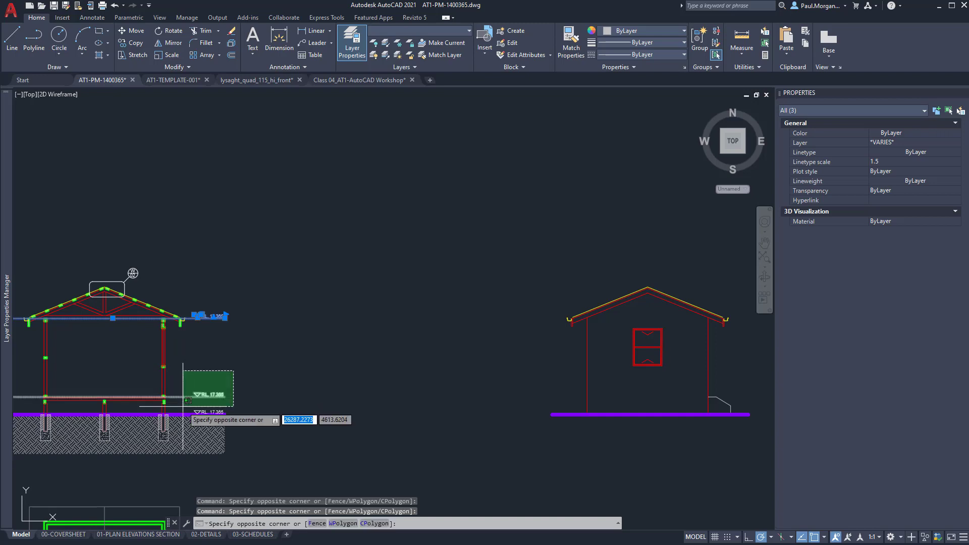
pyautogui.click(182, 406)
pyautogui.write('c')
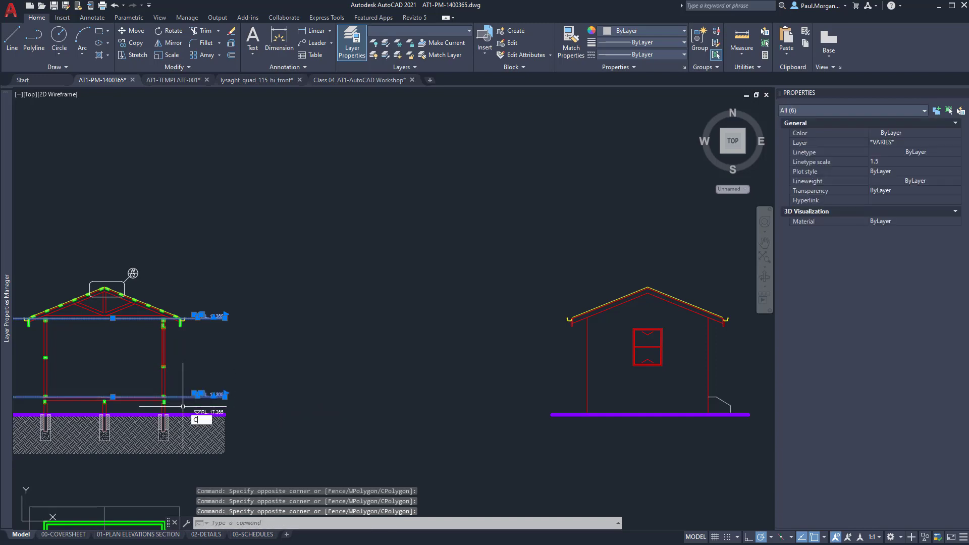
pyautogui.write('o')
pyautogui.press('Return')
pyautogui.click(193, 348)
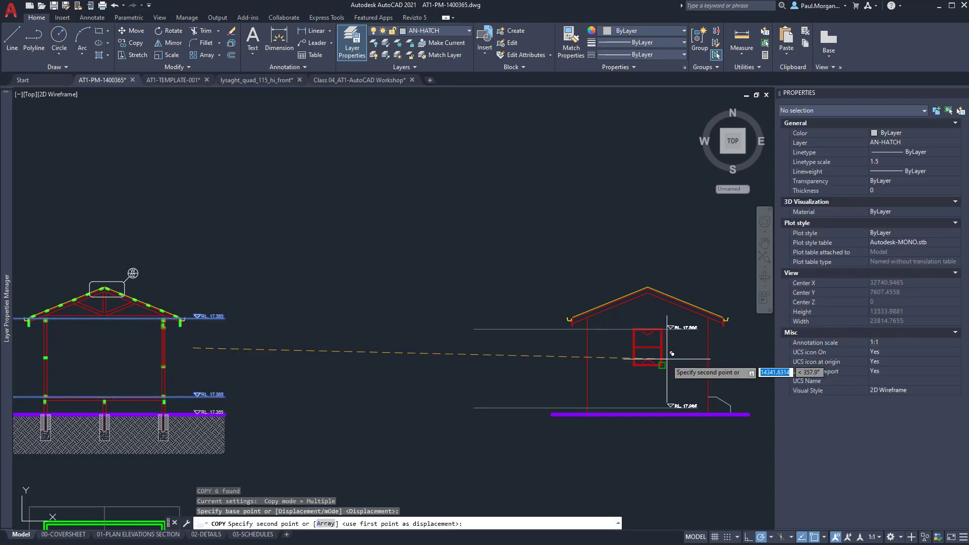
pyautogui.click(729, 348)
pyautogui.moveTo(730, 348); pyautogui.dragTo(570, 342, button='middle')
pyautogui.press('Escape')
pyautogui.press('Escape')
pyautogui.press('Escape')
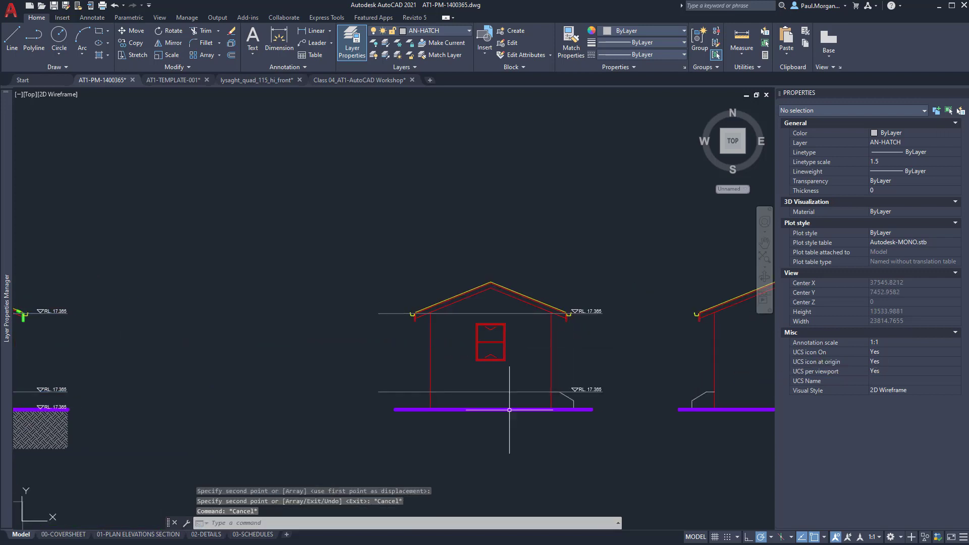
# Switch to Revu and examine how the dashed level lines cross the roof and wall cladding on the reference East Elevation.
pyautogui.hotkey('alt', 'Tab')
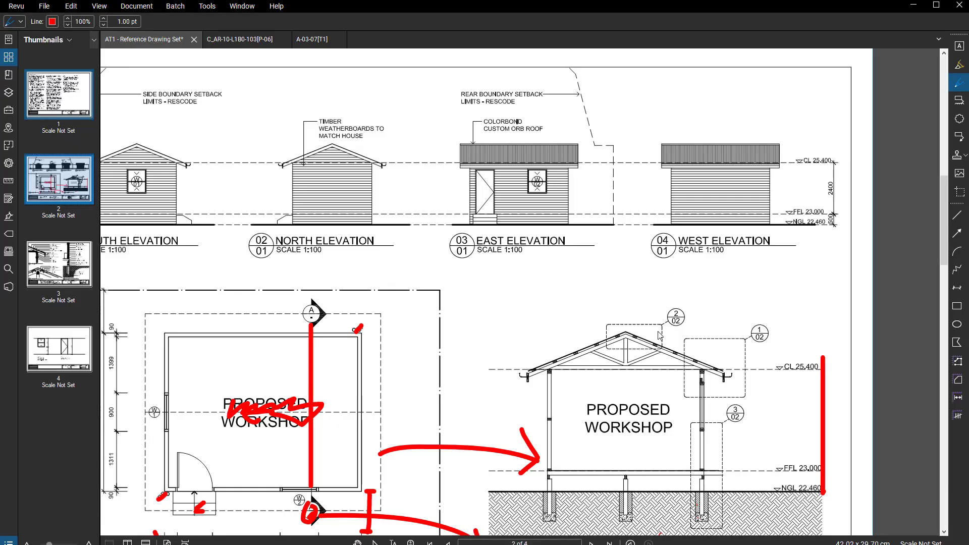
pyautogui.scroll(3, 583, 147)
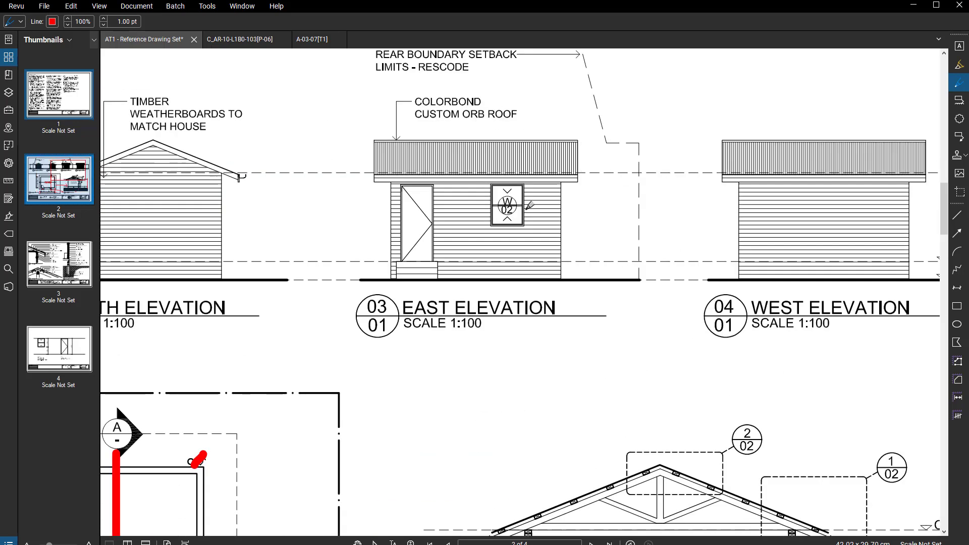
pyautogui.scroll(3, 568, 163)
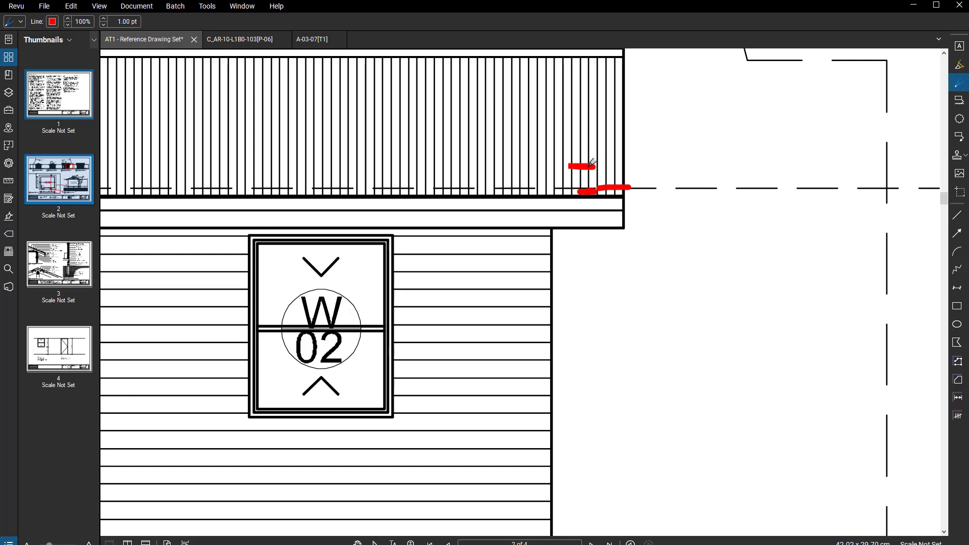
pyautogui.scroll(-4, 586, 168)
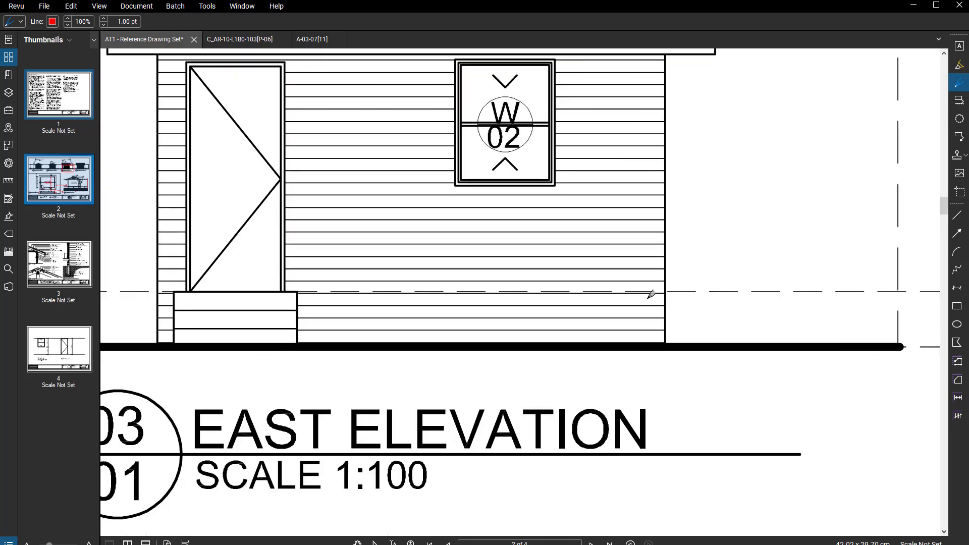
# Mark the cladding areas above and below the dashed floor level line at the East Elevation's wall corner with red pen strokes.
pyautogui.scroll(4, 619, 291)
pyautogui.moveTo(606, 293)
pyautogui.mouseDown()
pyautogui.moveTo(676, 291)
pyautogui.moveTo(589, 371)
pyautogui.mouseUp()
pyautogui.moveTo(637, 323); pyautogui.dragTo(592, 358)
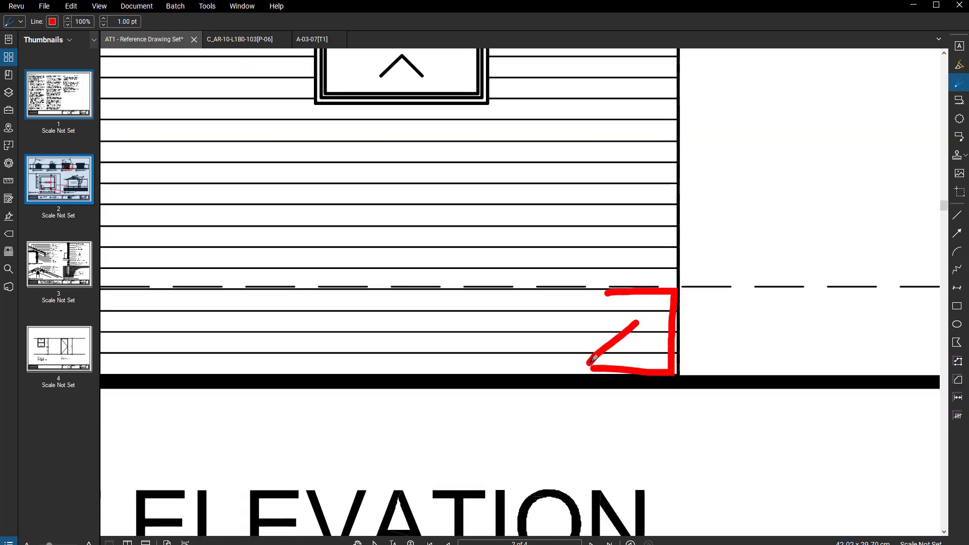
pyautogui.moveTo(611, 285)
pyautogui.mouseDown()
pyautogui.moveTo(678, 287)
pyautogui.moveTo(674, 151)
pyautogui.mouseUp()
pyautogui.moveTo(655, 171); pyautogui.dragTo(600, 245)
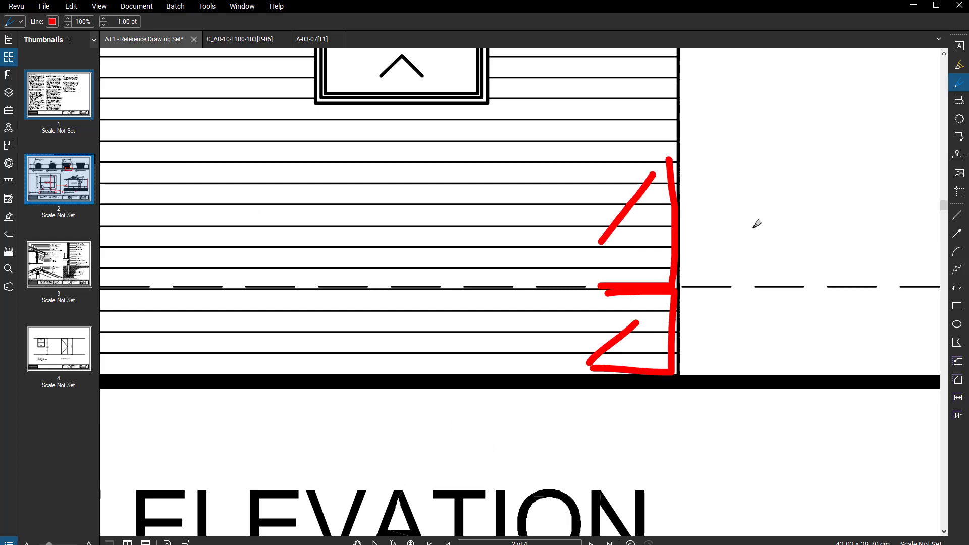
# Cross out the dashed ceiling and floor level lines beside the East Elevation in red pen, and return to AutoCAD.
pyautogui.scroll(-4, 757, 217)
pyautogui.moveTo(759, 195); pyautogui.dragTo(599, 292, button='middle')
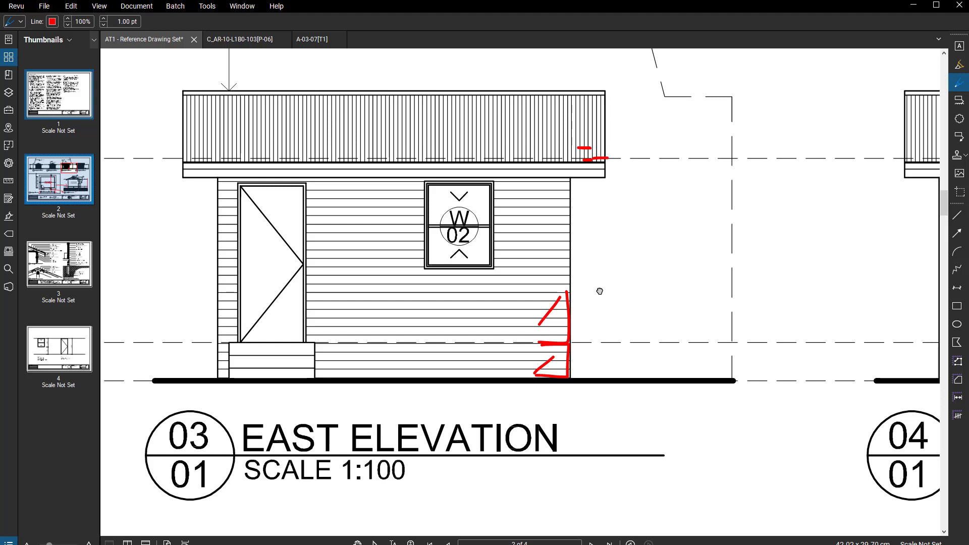
pyautogui.moveTo(635, 330)
pyautogui.mouseDown()
pyautogui.moveTo(659, 353)
pyautogui.moveTo(632, 357)
pyautogui.mouseUp()
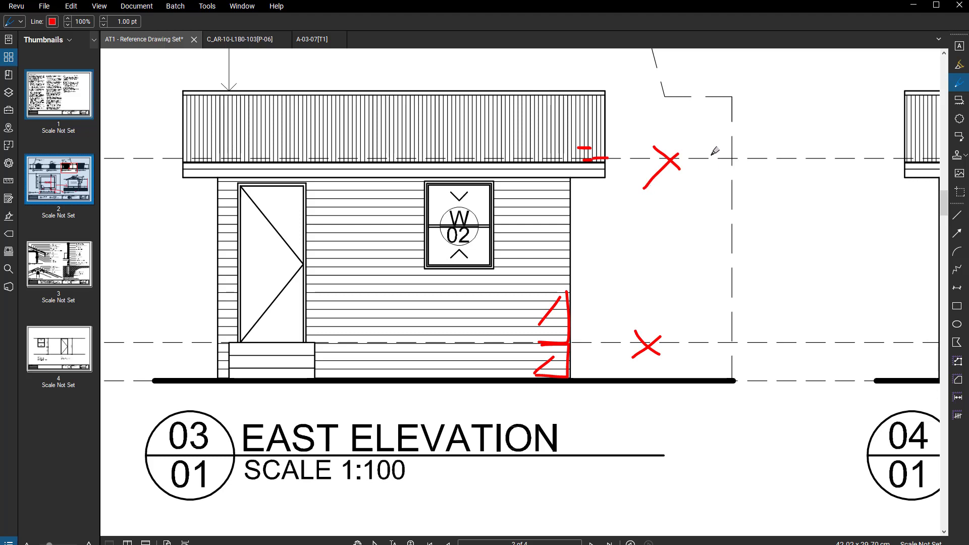
pyautogui.press('Escape')
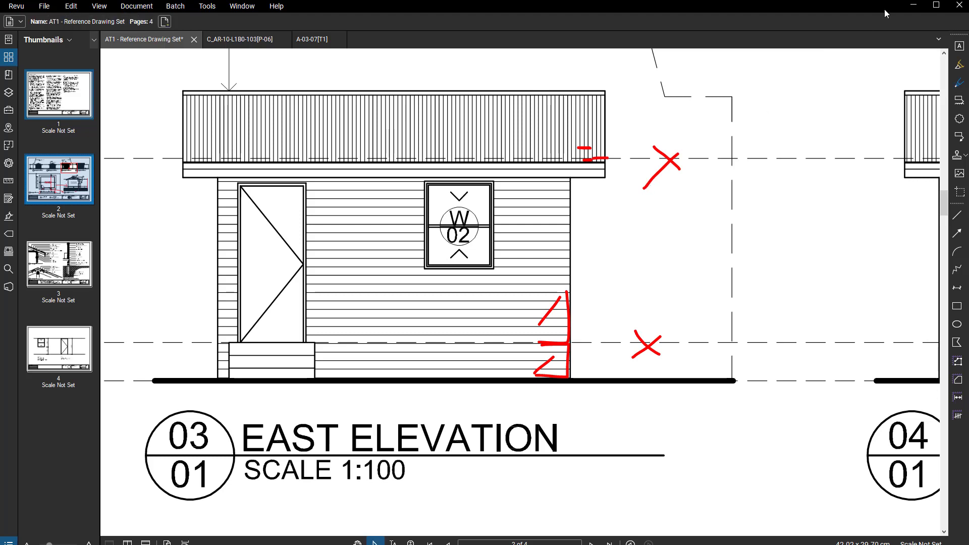
pyautogui.click(917, 11)
# Try a hatch in the gable elevation's wall strip between the floor level line and the ground line.
pyautogui.scroll(5, 528, 289)
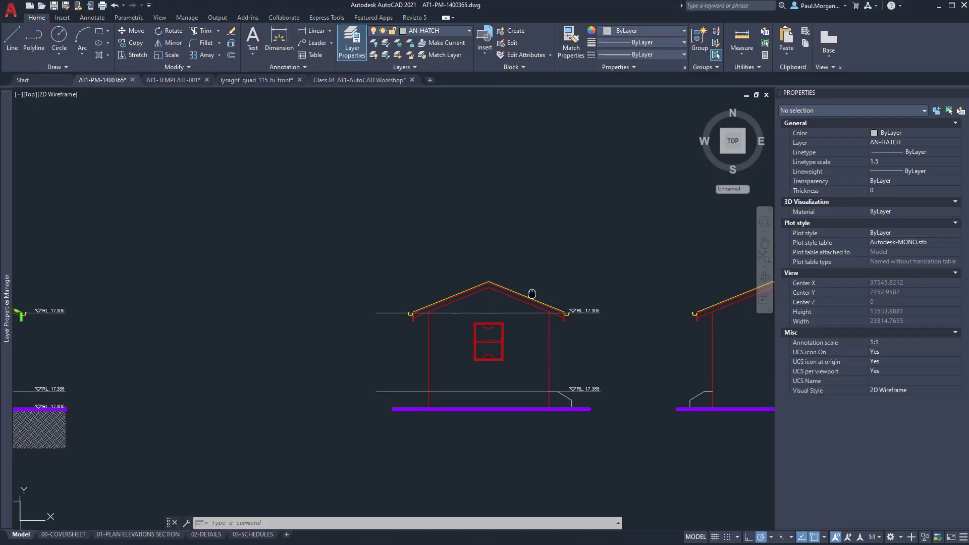
pyautogui.moveTo(454, 316)
pyautogui.mouseDown(button='middle')
pyautogui.moveTo(412, 324)
pyautogui.moveTo(339, 278)
pyautogui.mouseUp(button='middle')
pyautogui.moveTo(415, 329); pyautogui.dragTo(394, 328, button='middle')
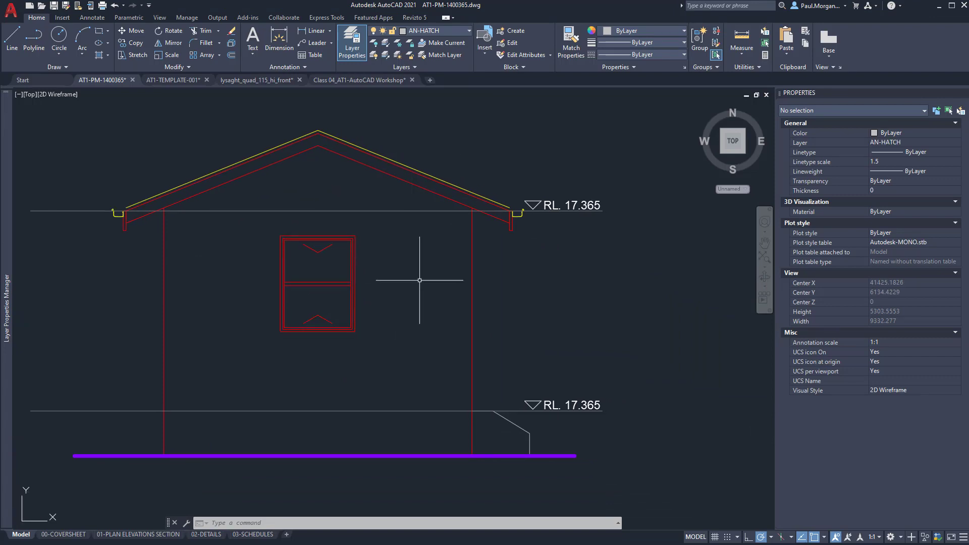
pyautogui.moveTo(419, 280); pyautogui.dragTo(412, 280, button='middle')
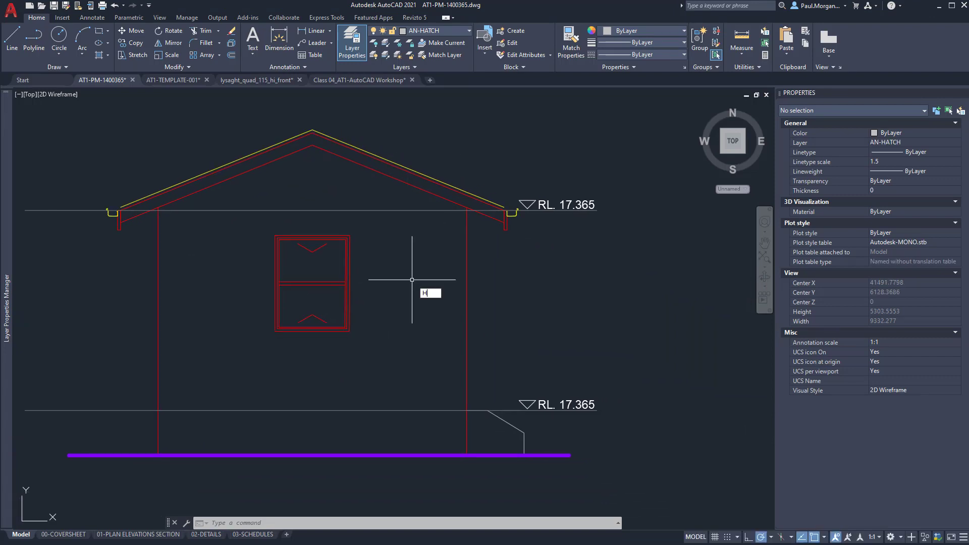
pyautogui.write('H')
pyautogui.press('Return')
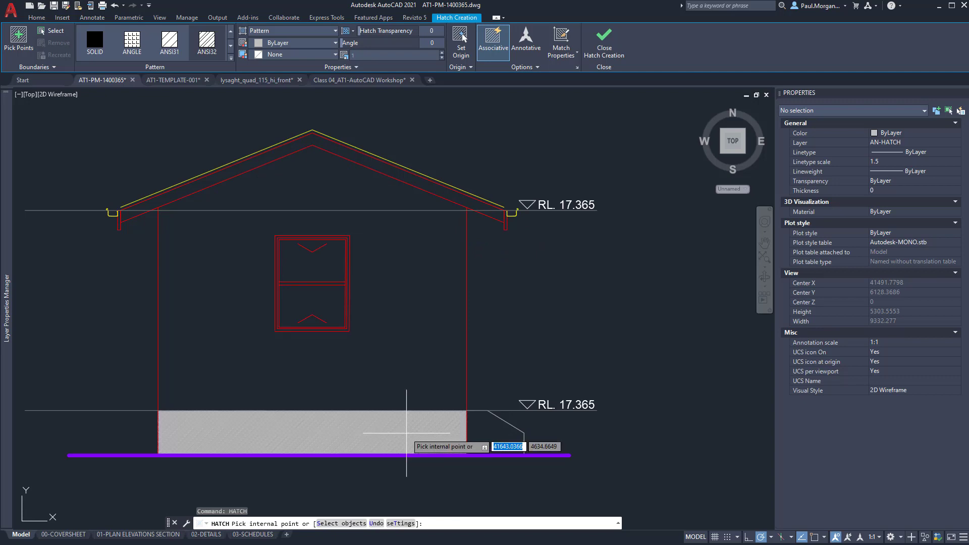
pyautogui.press('Escape')
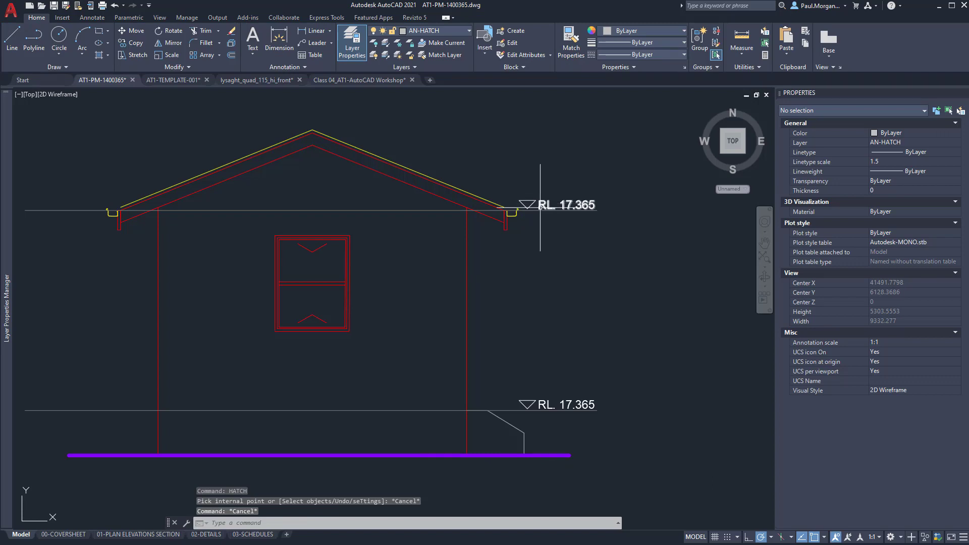
# Identify the layer of the ceiling level line and turn off layer A-DASH-13.
pyautogui.click(538, 209)
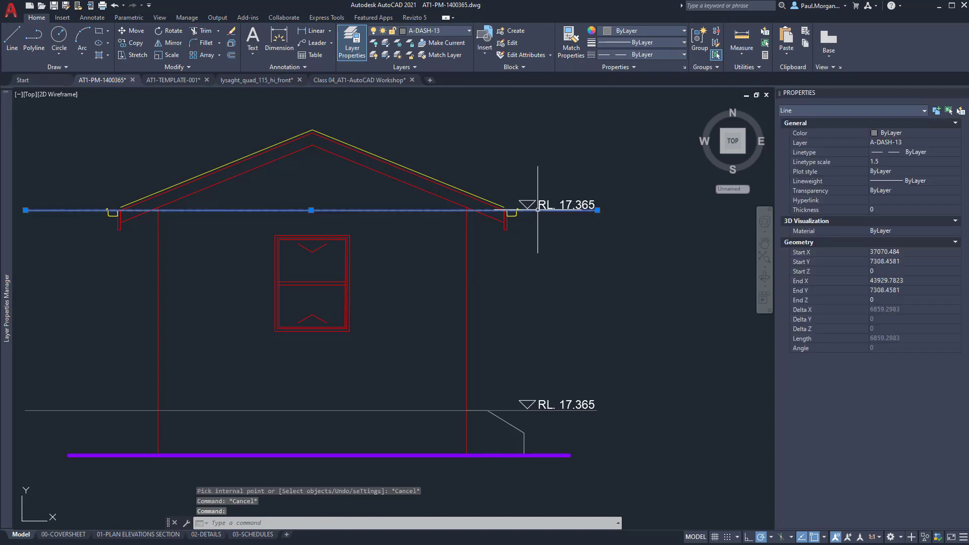
pyautogui.press('Escape')
pyautogui.moveTo(1, 161)
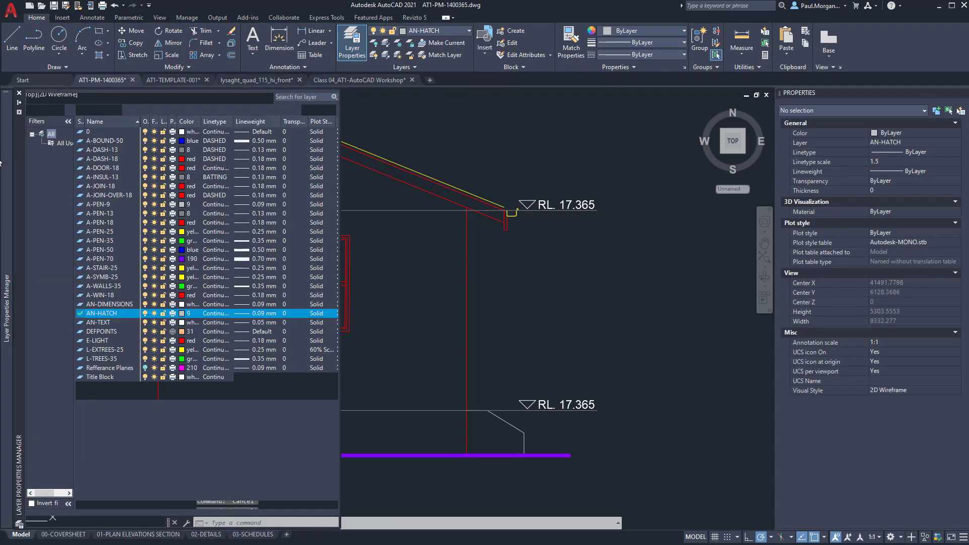
pyautogui.click(146, 150)
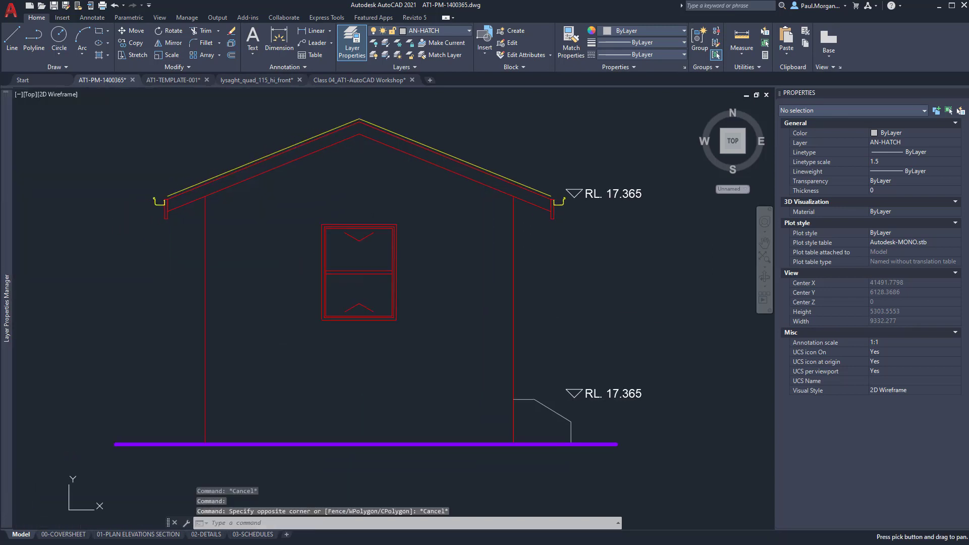
# Try a hatch over the whole wall around the window with the level lines hidden.
pyautogui.write('HATCH')
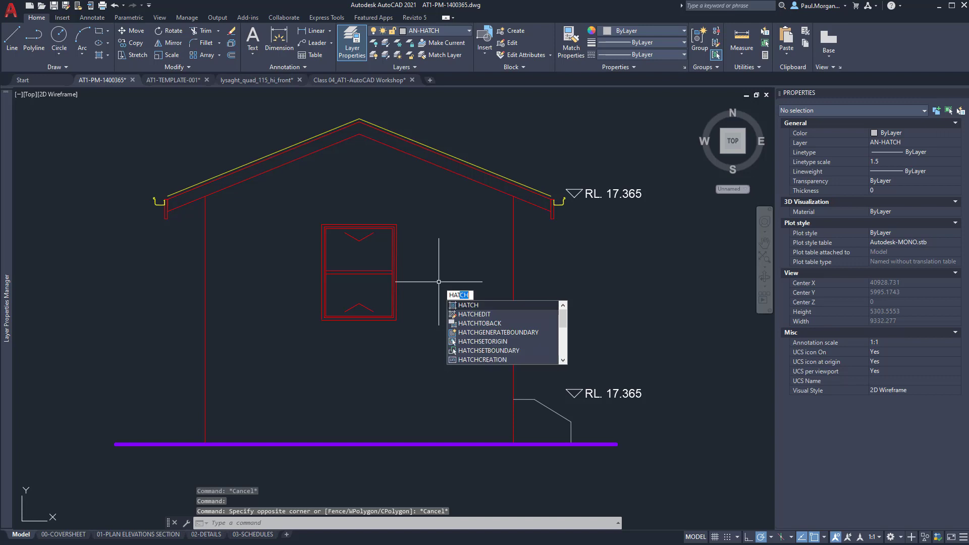
pyautogui.press('Return')
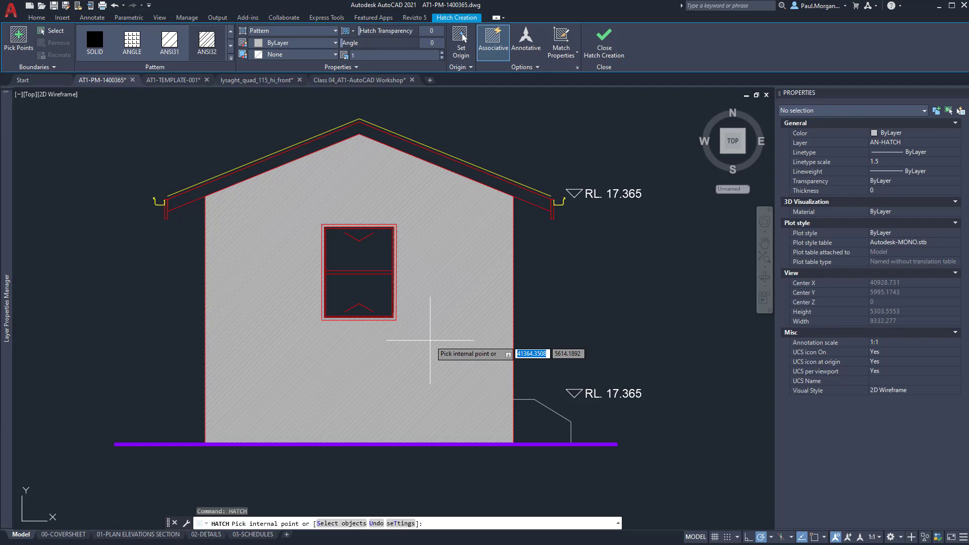
pyautogui.press('Escape')
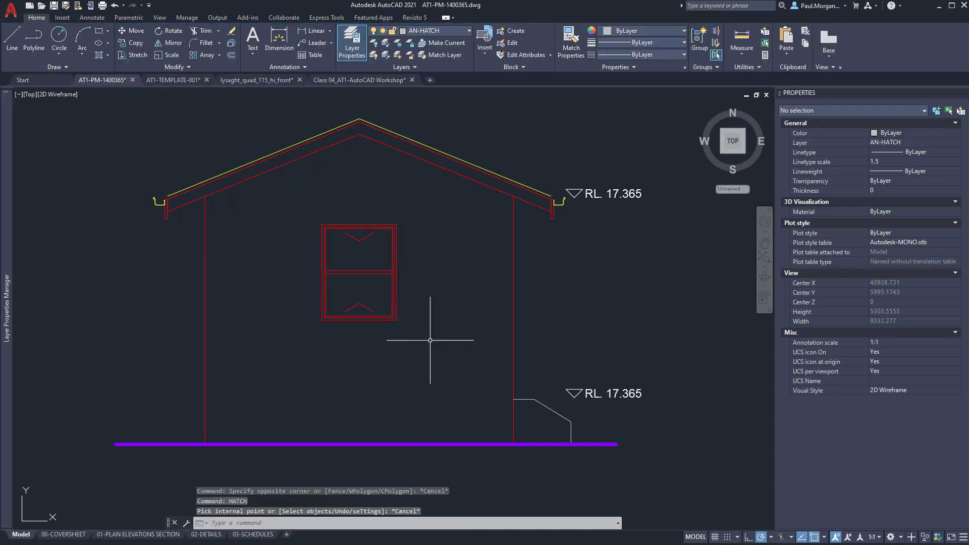
# Undo turning off the A-DASH-13 layer.
pyautogui.hotkey('ctrl', 'z')
pyautogui.hotkey('ctrl', 'z')
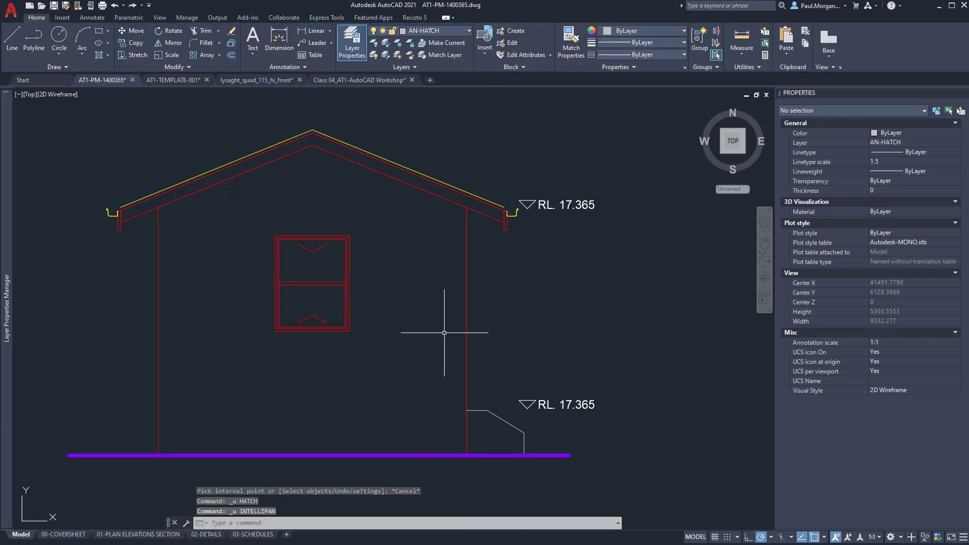
pyautogui.hotkey('ctrl', 'z')
# Erase the copied ceiling and floor level lines together with their RL. markers from the gable elevation.
pyautogui.click(614, 184)
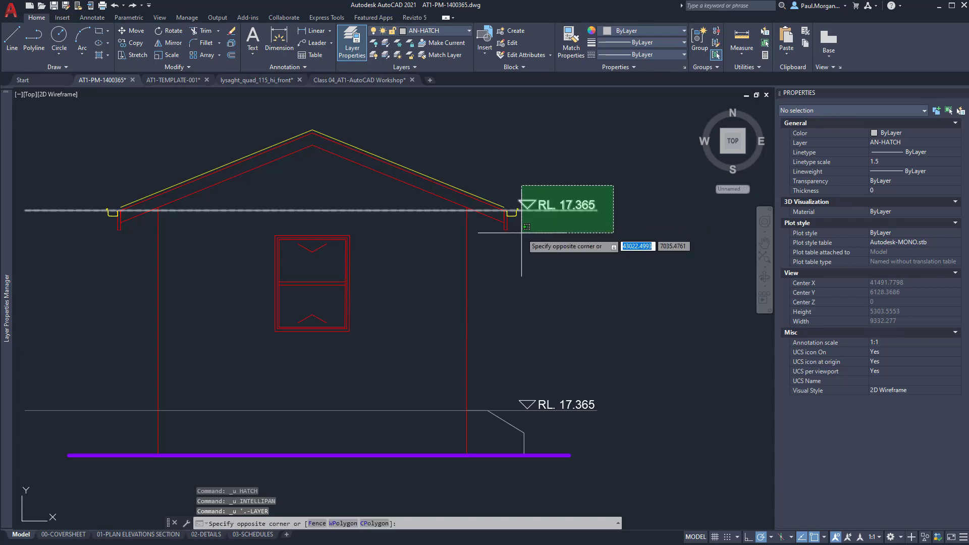
pyautogui.click(524, 230)
pyautogui.write('e')
pyautogui.press('Return')
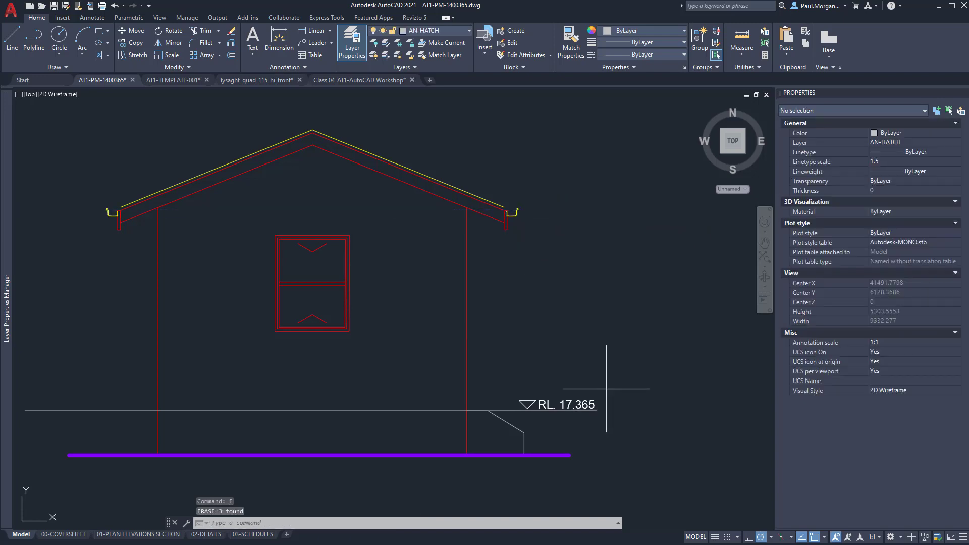
pyautogui.click(607, 388)
pyautogui.click(519, 416)
pyautogui.write('e')
pyautogui.press('Return')
pyautogui.moveTo(478, 363); pyautogui.dragTo(552, 355, button='middle')
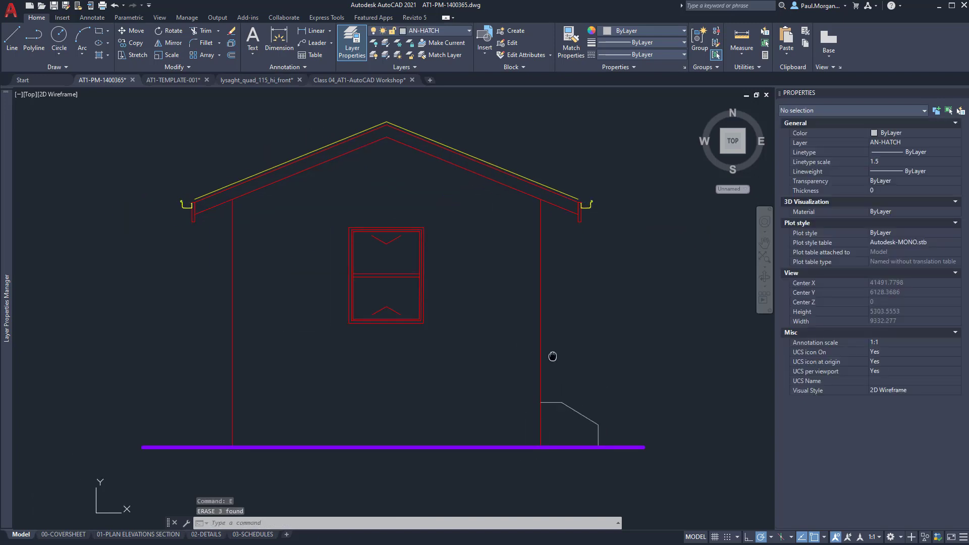
# Hatch the walls of both gable elevations and the door elevation with one ANSI31 hatch.
pyautogui.press('Escape')
pyautogui.press('Escape')
pyautogui.press('Escape')
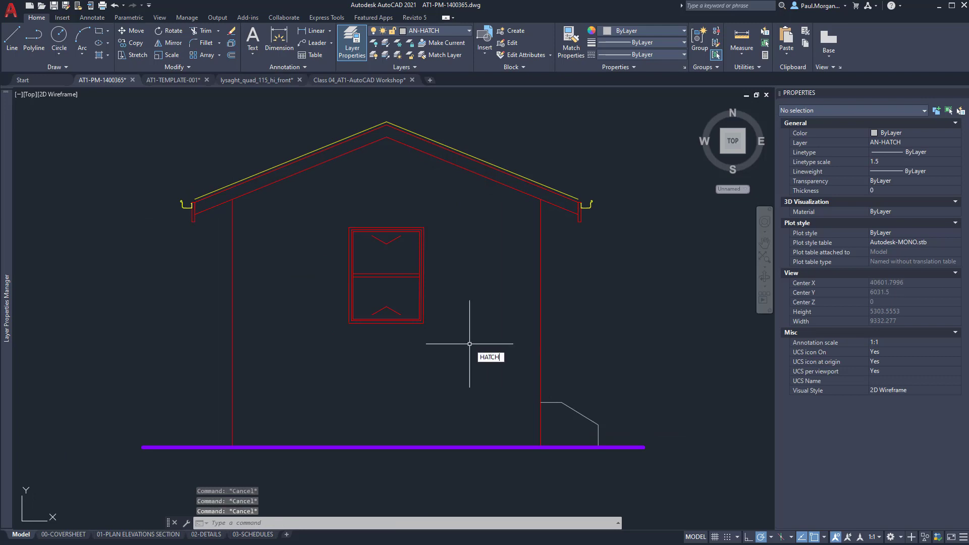
pyautogui.press('Return')
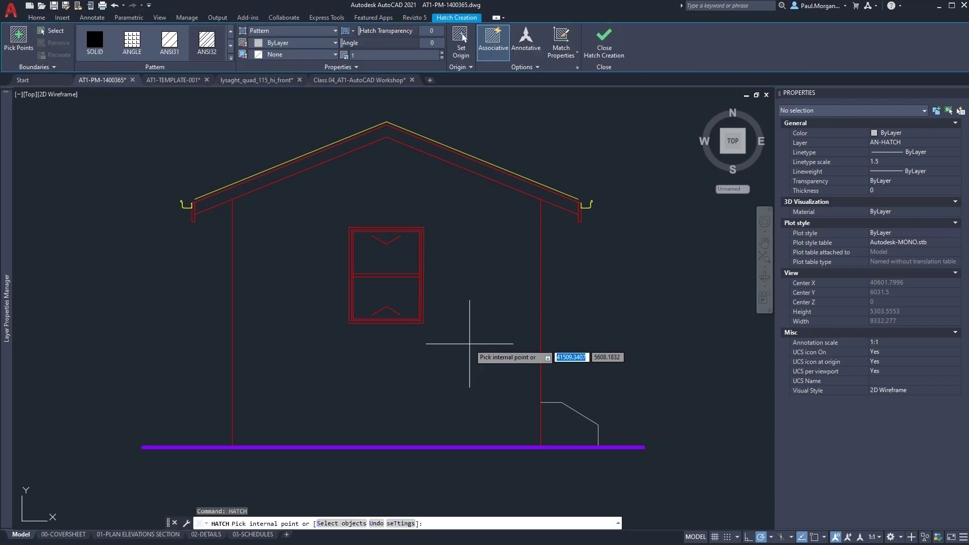
pyautogui.click(171, 45)
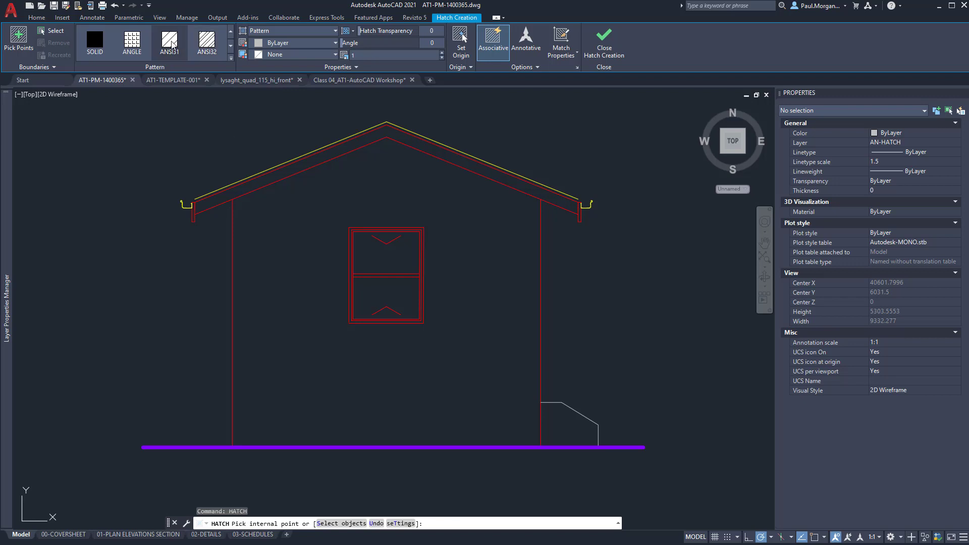
pyautogui.click(461, 285)
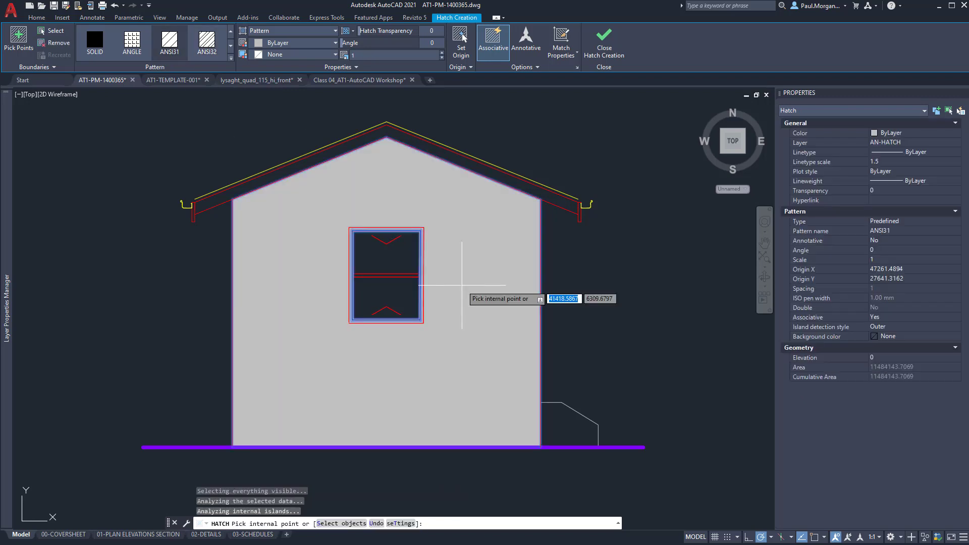
pyautogui.scroll(-5, 462, 285)
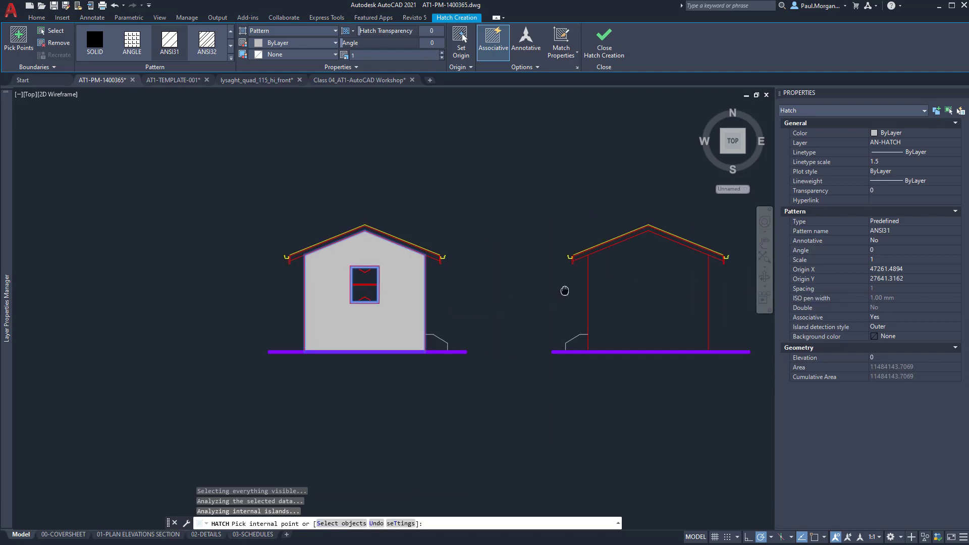
pyautogui.moveTo(562, 288); pyautogui.dragTo(288, 300, button='middle')
pyautogui.click(290, 300)
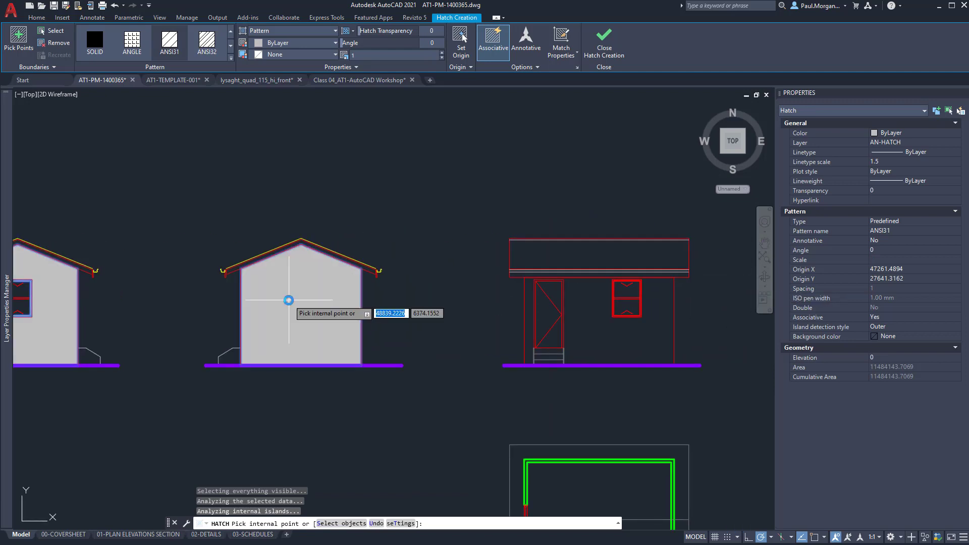
pyautogui.click(577, 317)
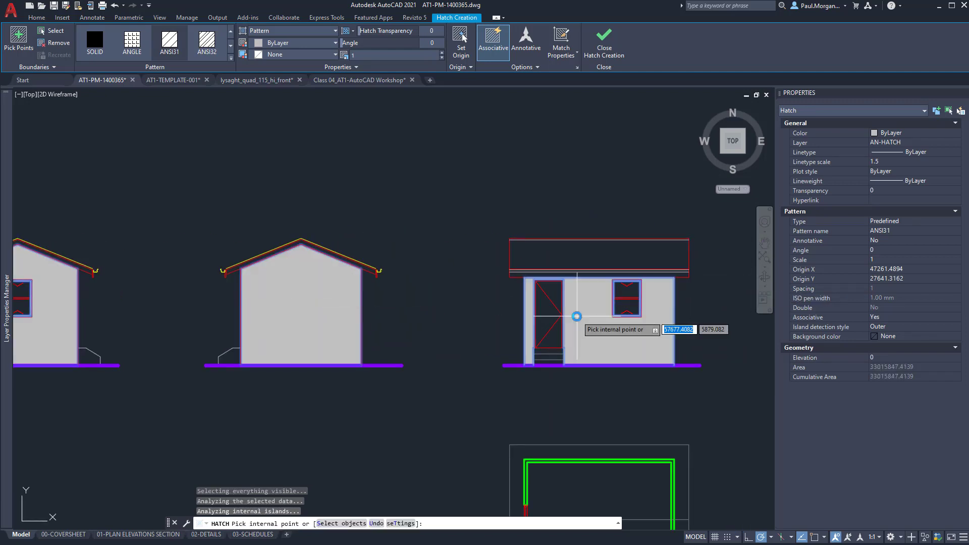
# Try to add the blank wall of the windowless long elevation to the same hatch.
pyautogui.moveTo(577, 316); pyautogui.dragTo(293, 320, button='middle')
pyautogui.click(606, 309)
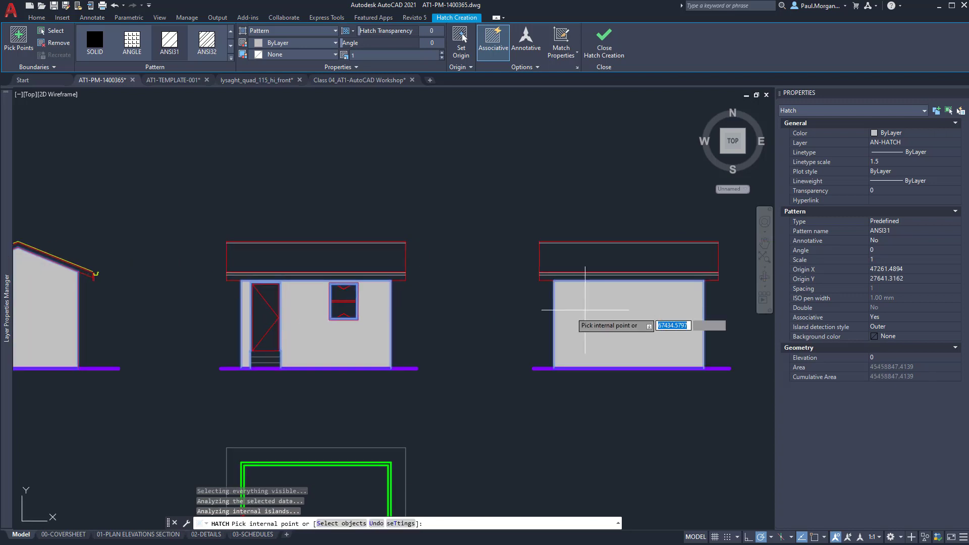
pyautogui.moveTo(457, 320); pyautogui.dragTo(580, 332, button='middle')
pyautogui.hotkey('ctrl', 'z')
pyautogui.press('Escape')
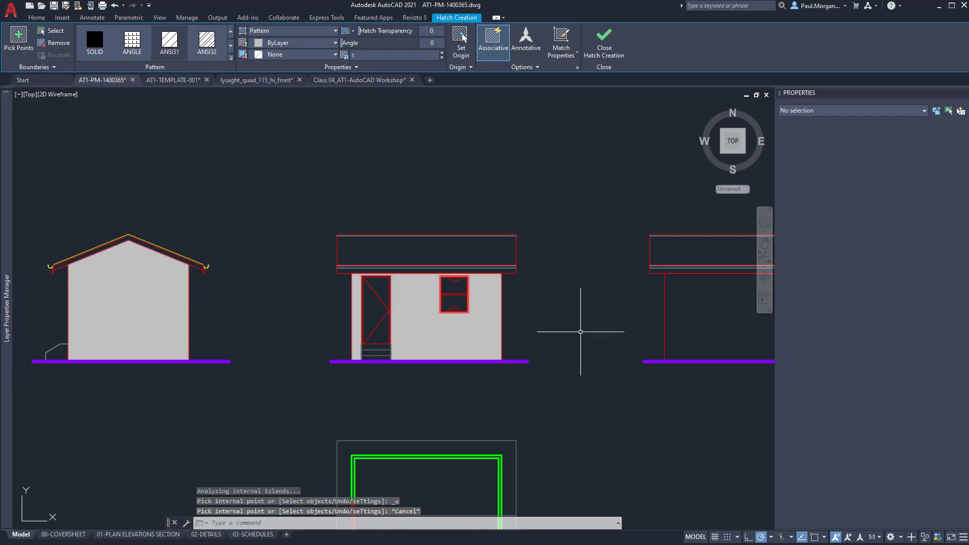
pyautogui.press('Escape')
# Try scales of 12, 30 and 50 on the wall hatch and settle on 60.
pyautogui.moveTo(288, 318)
pyautogui.mouseDown(button='middle')
pyautogui.moveTo(462, 311)
pyautogui.moveTo(444, 293)
pyautogui.moveTo(175, 294)
pyautogui.mouseUp(button='middle')
pyautogui.click(279, 291)
pyautogui.scroll(3, 267, 298)
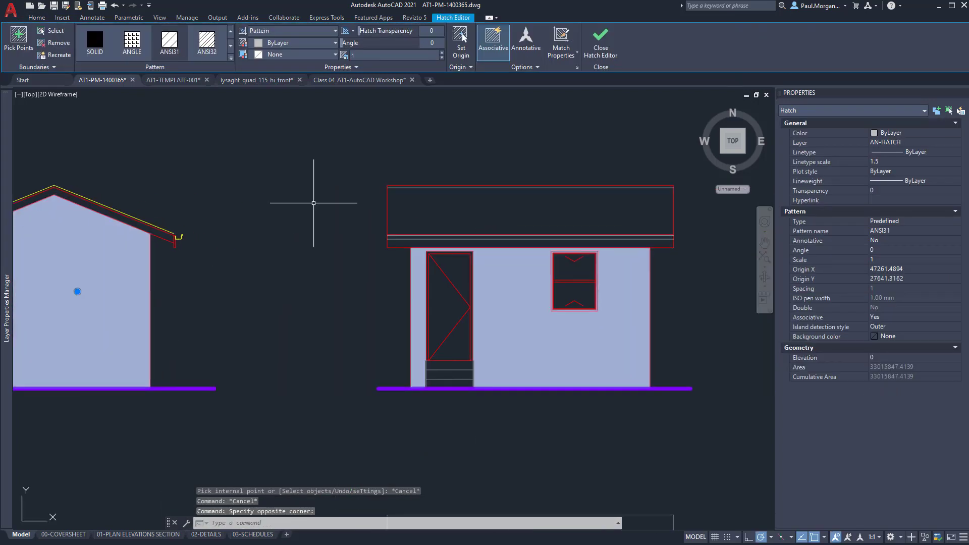
pyautogui.click(376, 55)
pyautogui.write('12')
pyautogui.press('Return')
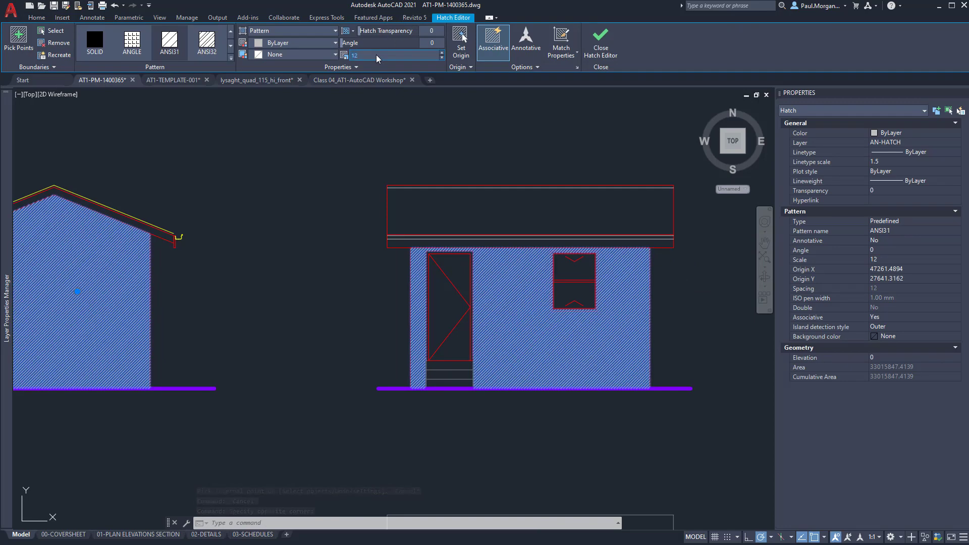
pyautogui.press('Return')
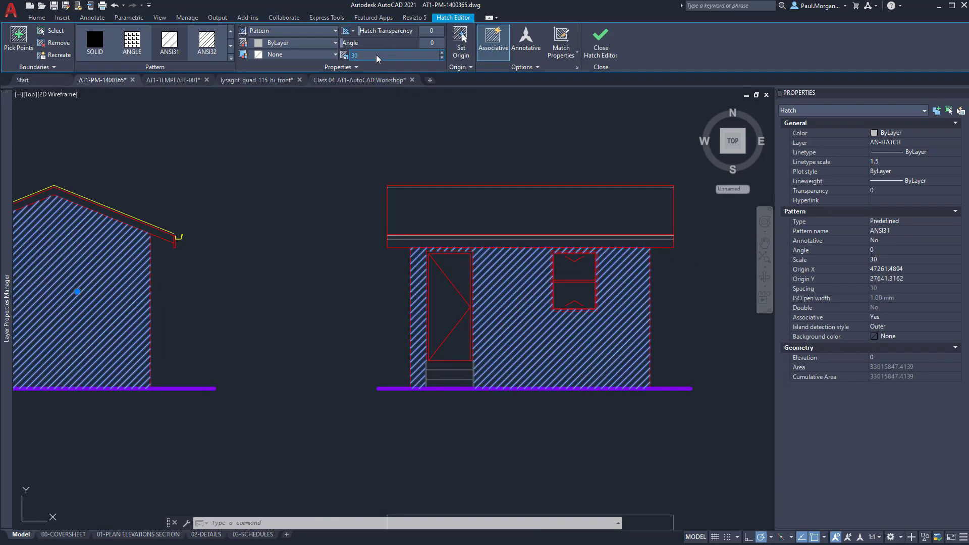
pyautogui.write('50')
pyautogui.press('Return')
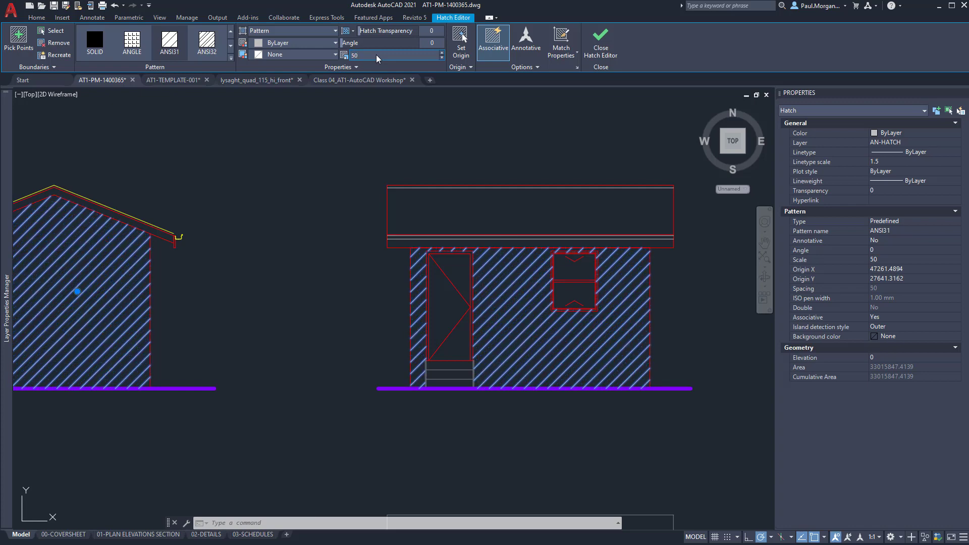
pyautogui.write('60')
pyautogui.press('Return')
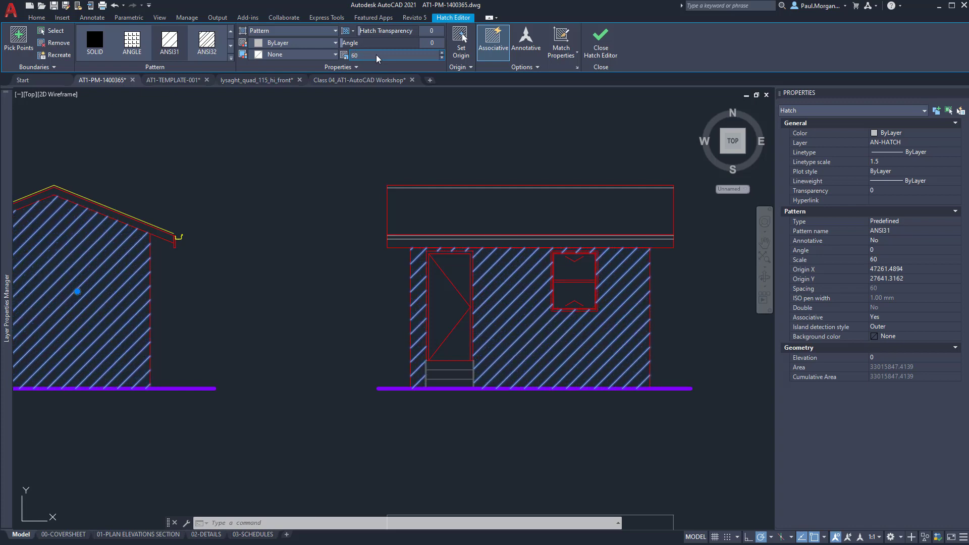
# Try a 45-degree angle on the wall hatch and set it to 135 degrees for horizontal boards.
pyautogui.click(431, 45)
pyautogui.write('45')
pyautogui.press('Return')
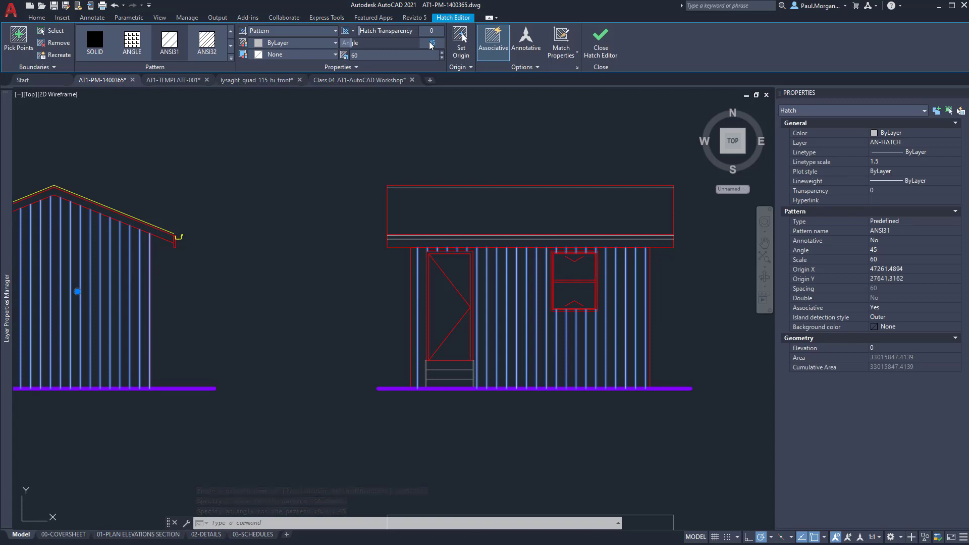
pyautogui.press('Return')
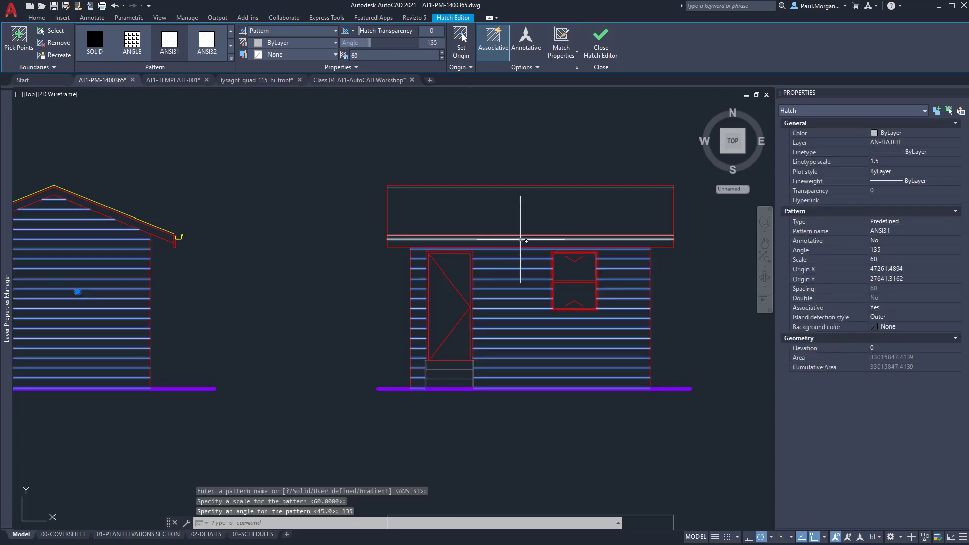
pyautogui.moveTo(329, 348); pyautogui.dragTo(662, 355, button='middle')
pyautogui.moveTo(535, 345); pyautogui.dragTo(333, 344, button='middle')
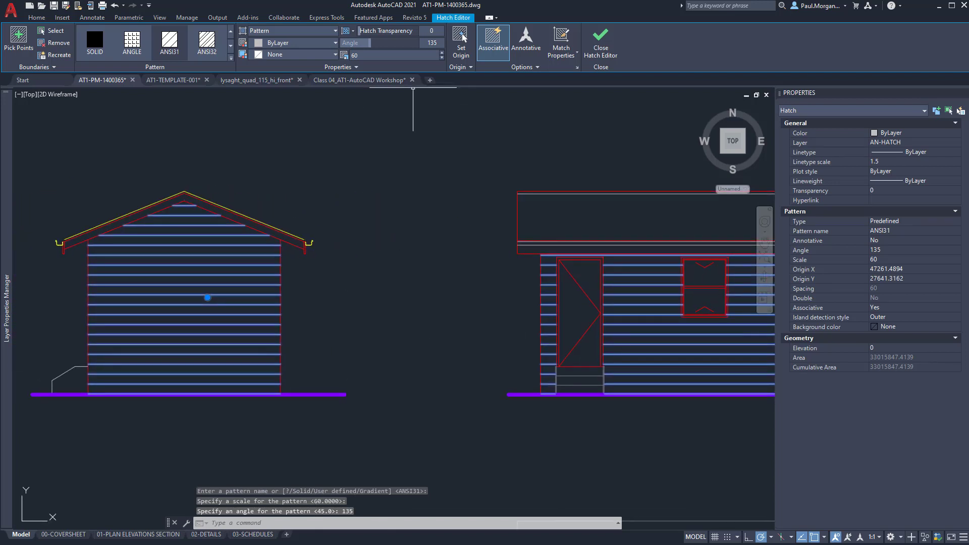
# Set the transparency of the wall cladding hatch to 50.
pyautogui.click(435, 32)
pyautogui.write('50')
pyautogui.press('Return')
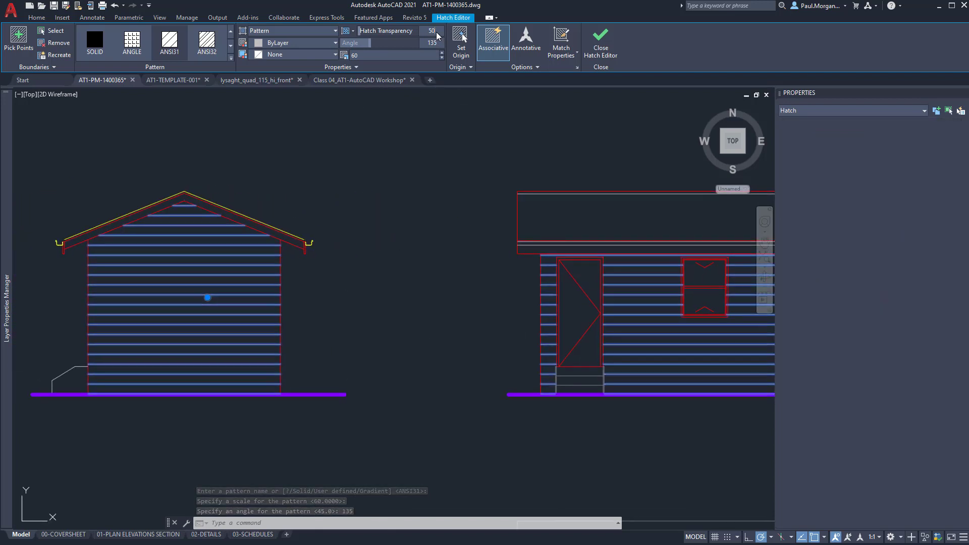
pyautogui.moveTo(525, 274); pyautogui.dragTo(393, 279, button='middle')
pyautogui.press('Escape')
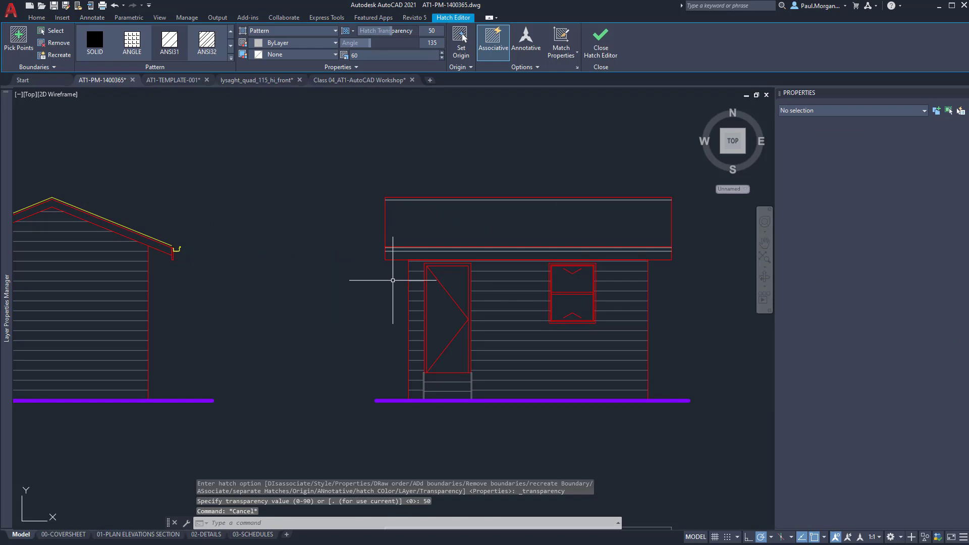
pyautogui.press('Escape')
# Examine the cladding hatch on the elevations in the 01-PLAN ELEVATIONS SECTION layout and return to model space.
pyautogui.scroll(-2, 392, 280)
pyautogui.moveTo(265, 362); pyautogui.dragTo(579, 367, button='middle')
pyautogui.scroll(2, 257, 307)
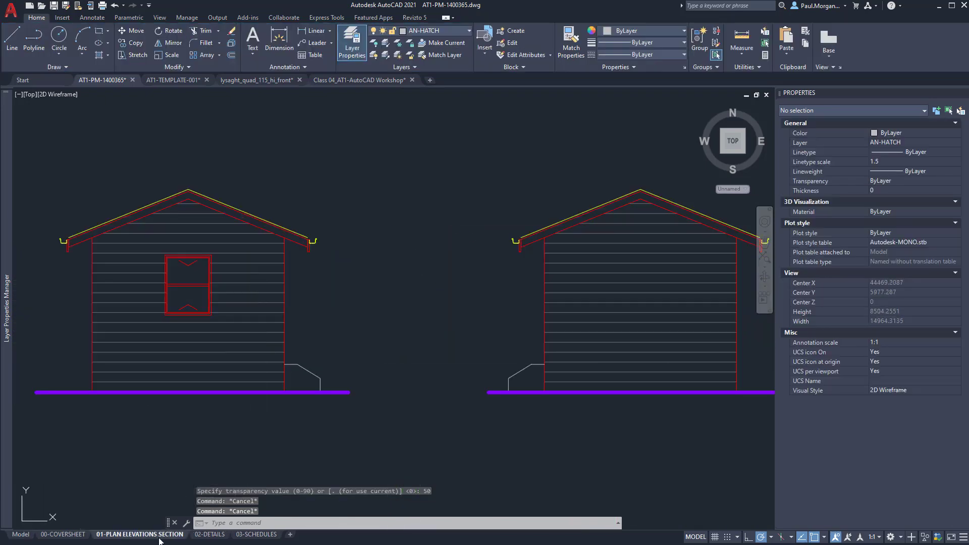
pyautogui.click(138, 533)
pyautogui.moveTo(436, 203); pyautogui.dragTo(524, 434, button='middle')
pyautogui.moveTo(95, 166); pyautogui.dragTo(497, 270, button='middle')
pyautogui.scroll(2, 375, 223)
pyautogui.moveTo(323, 271); pyautogui.dragTo(228, 274, button='middle')
pyautogui.scroll(4, 410, 259)
pyautogui.scroll(-7, 346, 152)
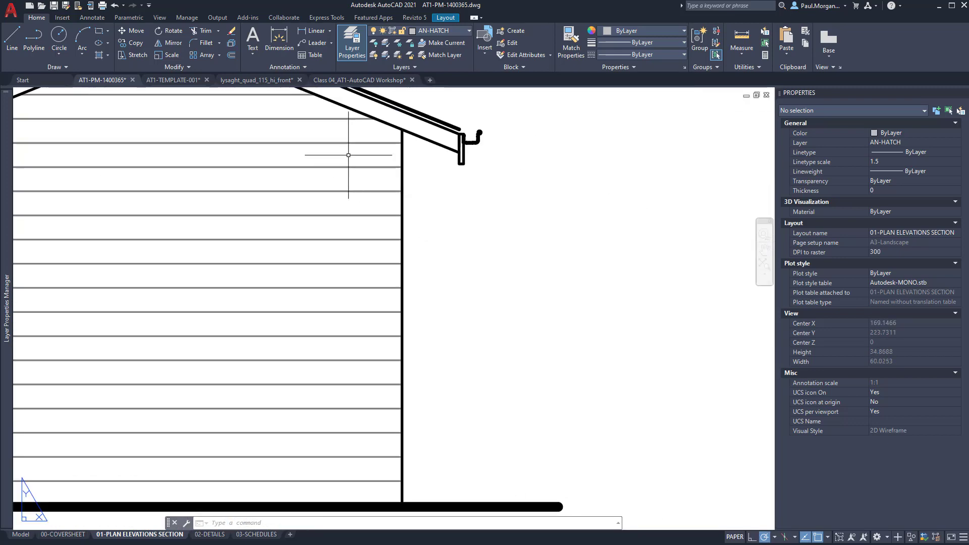
pyautogui.scroll(-5, 358, 259)
pyautogui.scroll(5, 366, 265)
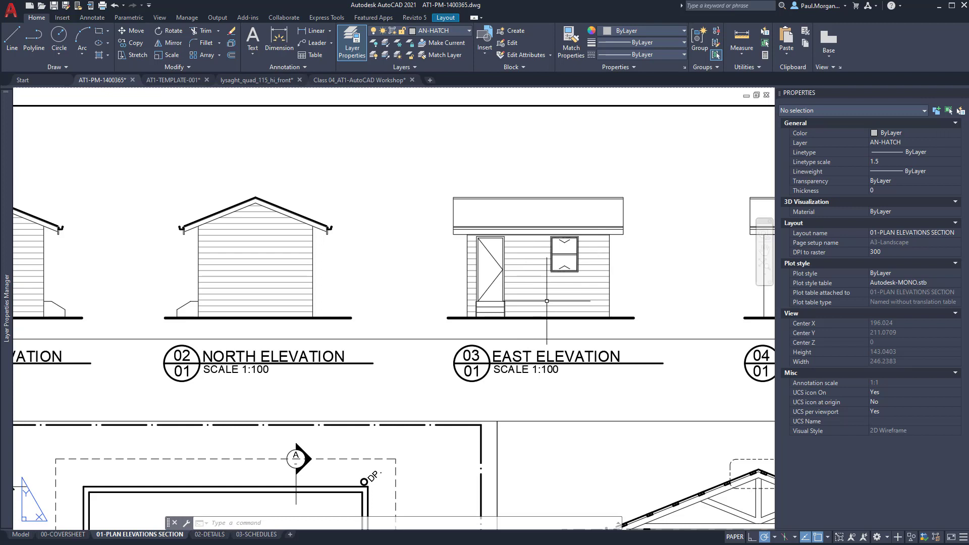
pyautogui.moveTo(547, 301); pyautogui.dragTo(306, 309, button='middle')
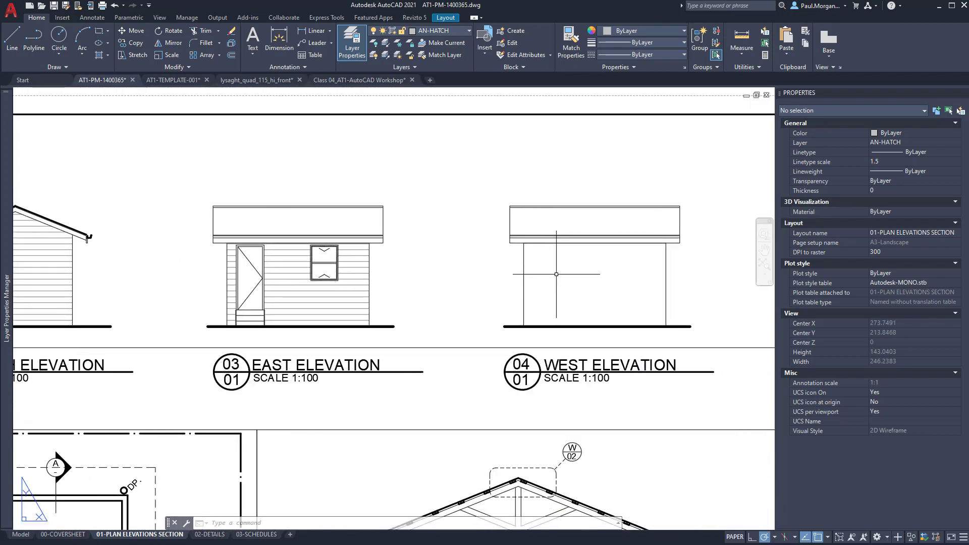
pyautogui.moveTo(185, 292); pyautogui.dragTo(425, 312, button='middle')
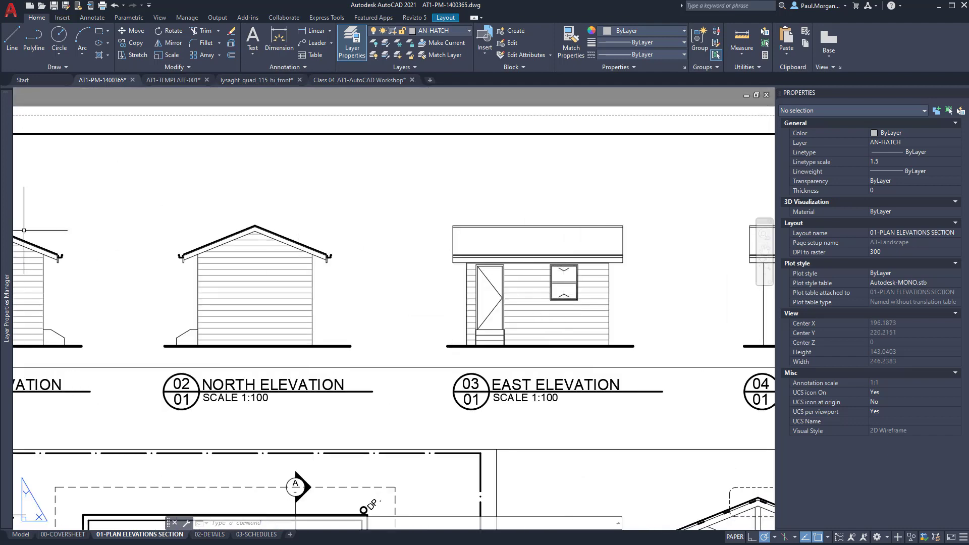
pyautogui.click(21, 534)
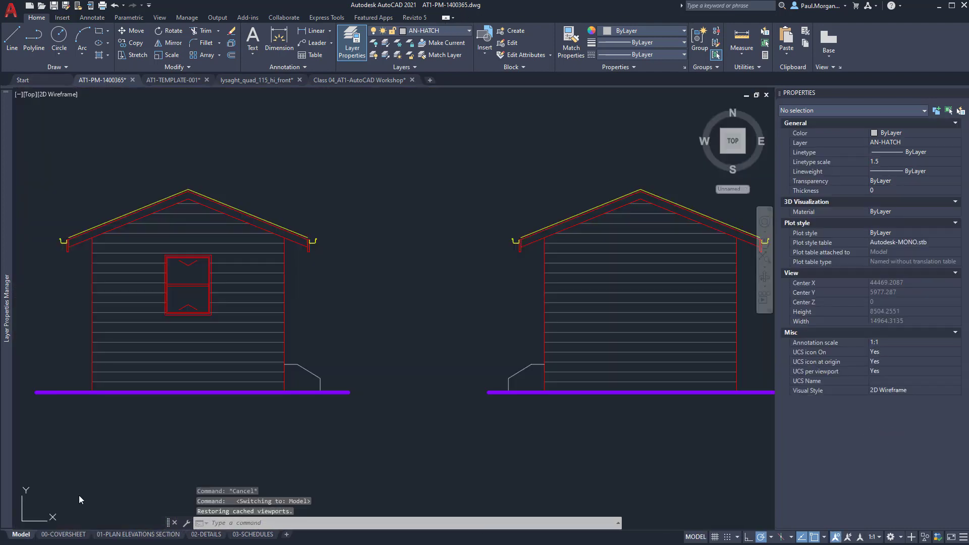
# Hatch the blank wall of the west elevation with a separate ANSI31 hatch.
pyautogui.scroll(-5, 354, 345)
pyautogui.scroll(5, 650, 331)
pyautogui.moveTo(662, 349); pyautogui.dragTo(626, 350, button='middle')
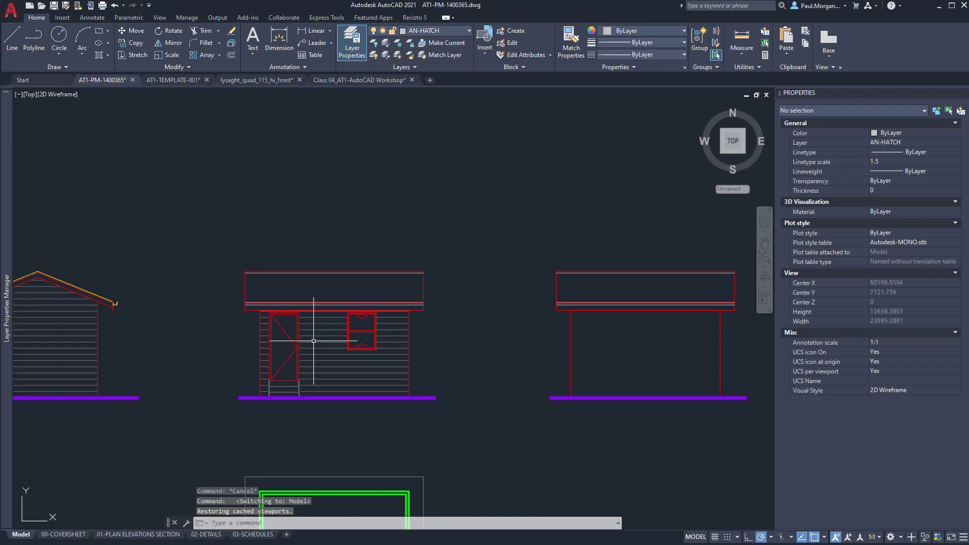
pyautogui.write('HAT')
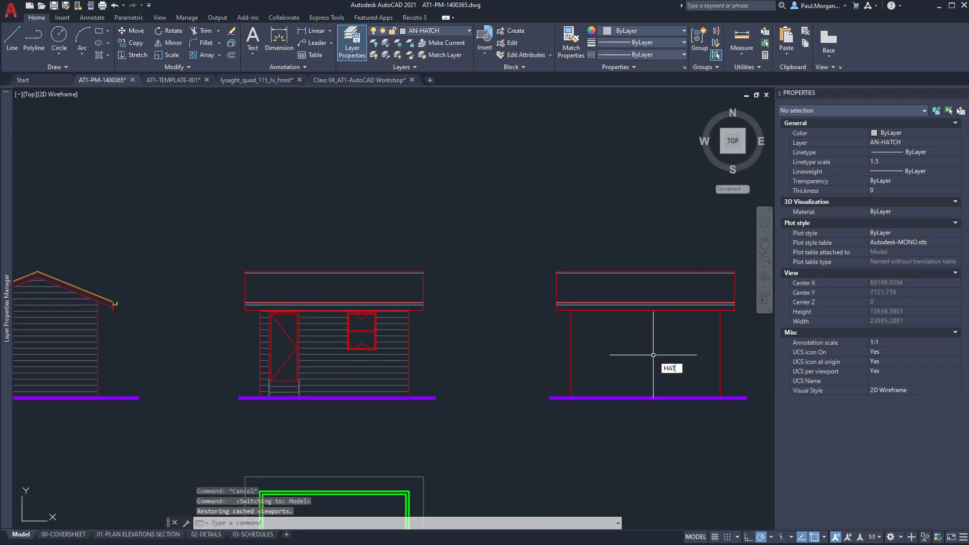
pyautogui.press('Return')
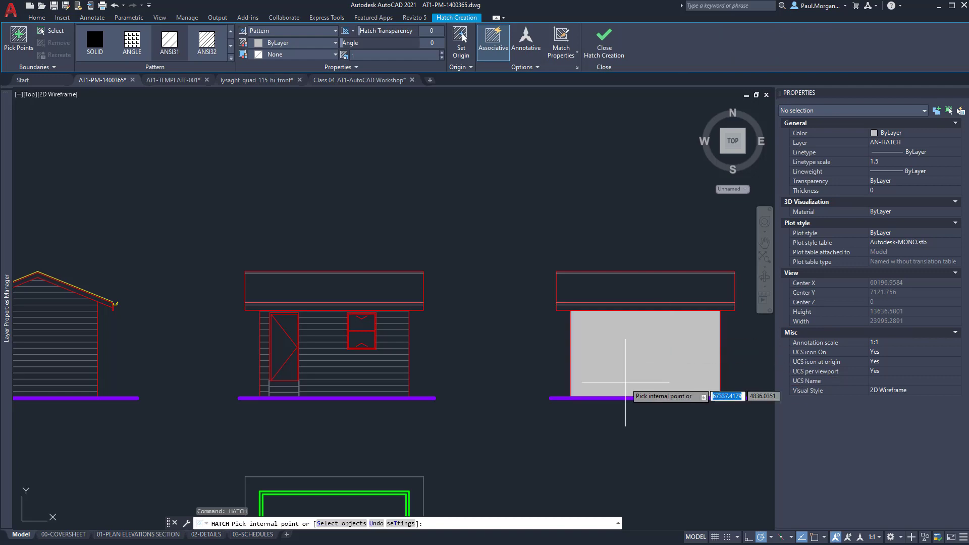
pyautogui.click(623, 360)
pyautogui.scroll(2, 657, 367)
pyautogui.press('Escape')
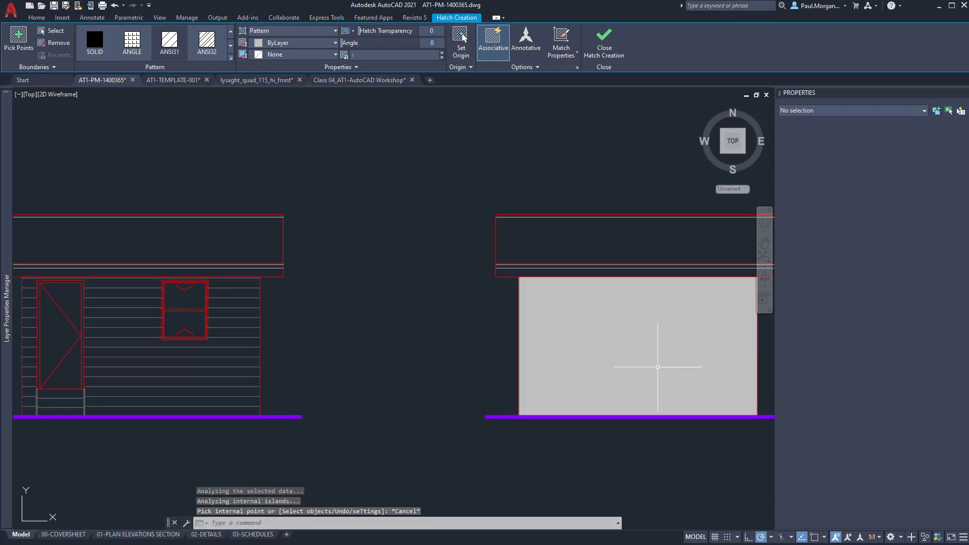
pyautogui.press('Escape')
# Erase the separate hatch from the west elevation's wall.
pyautogui.click(587, 348)
pyautogui.click(587, 349)
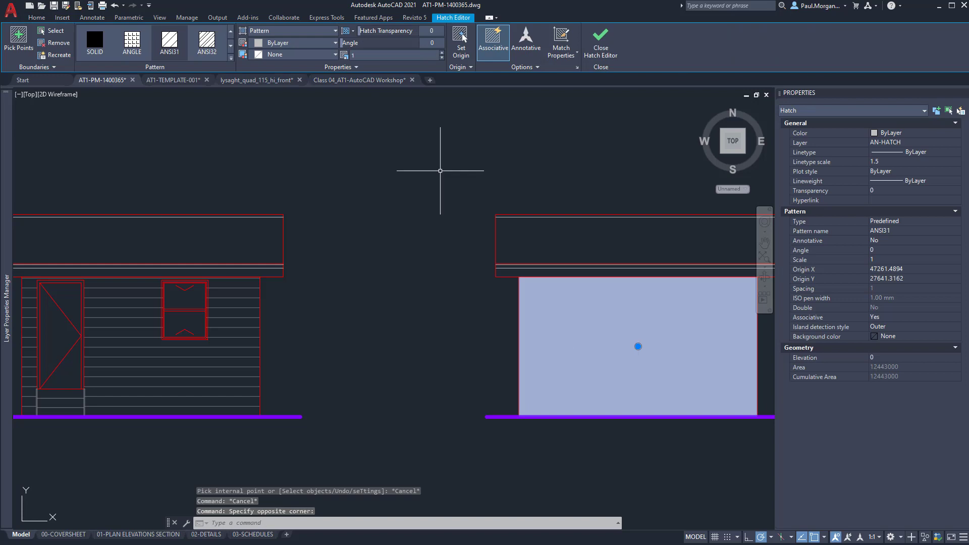
pyautogui.press('Escape')
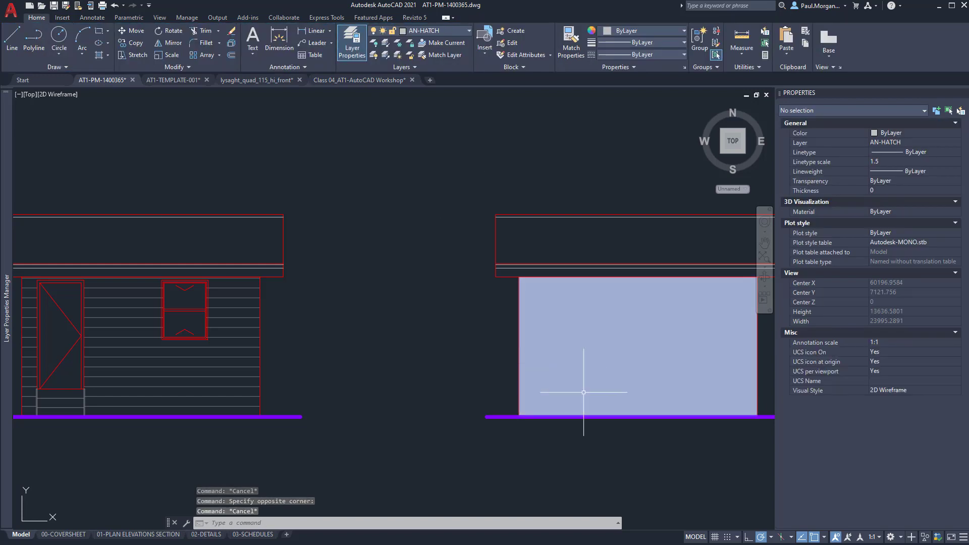
pyautogui.click(583, 365)
pyautogui.click(583, 363)
pyautogui.write('e')
pyautogui.press('Return')
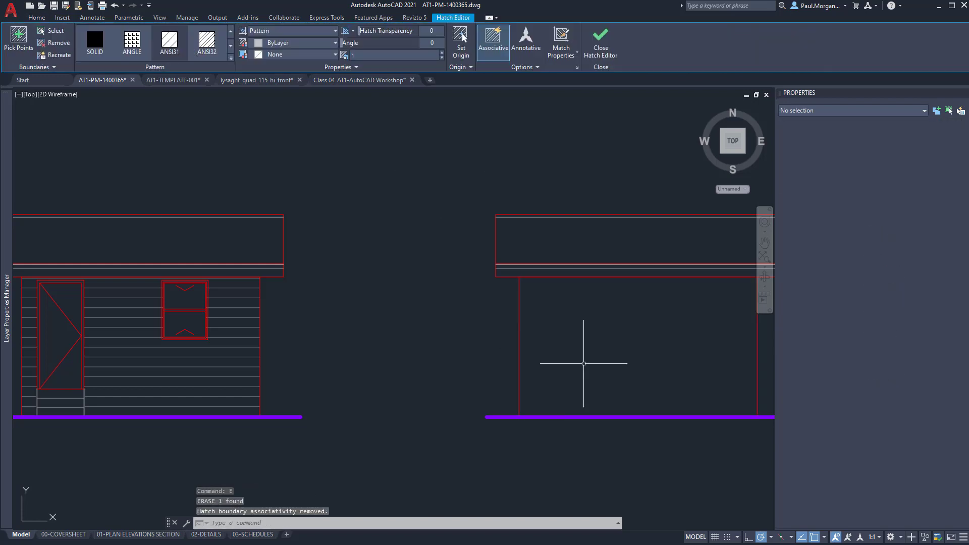
pyautogui.click(102, 335)
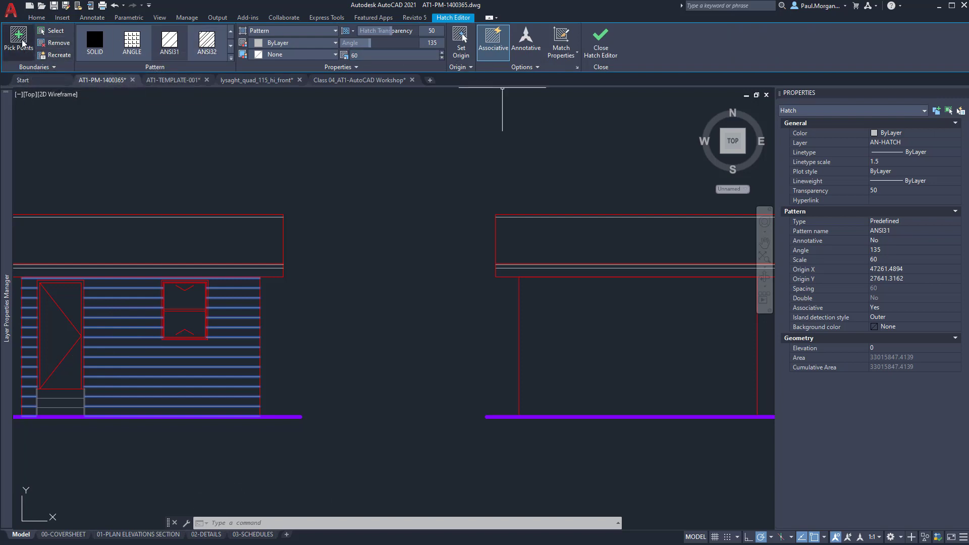
pyautogui.scroll(-2, 307, 360)
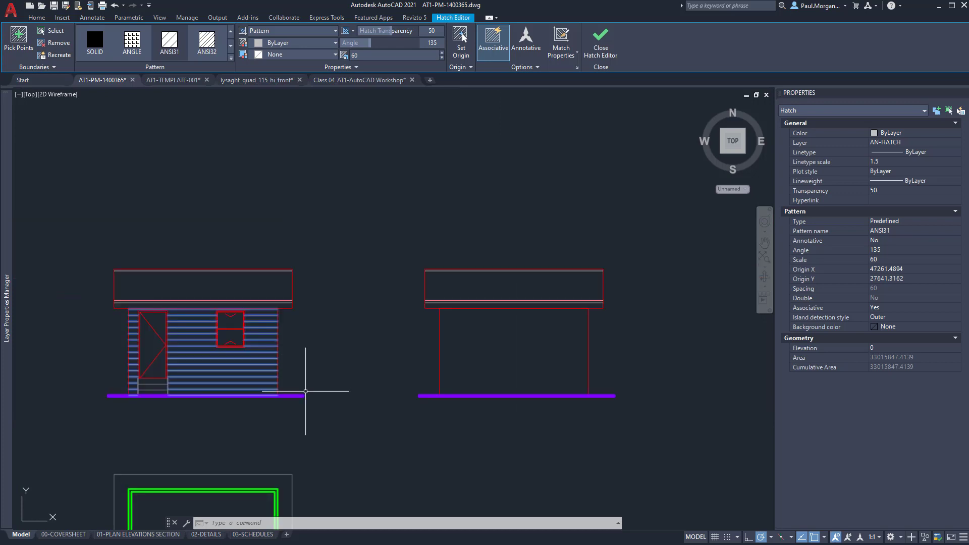
pyautogui.moveTo(313, 389); pyautogui.dragTo(436, 327, button='middle')
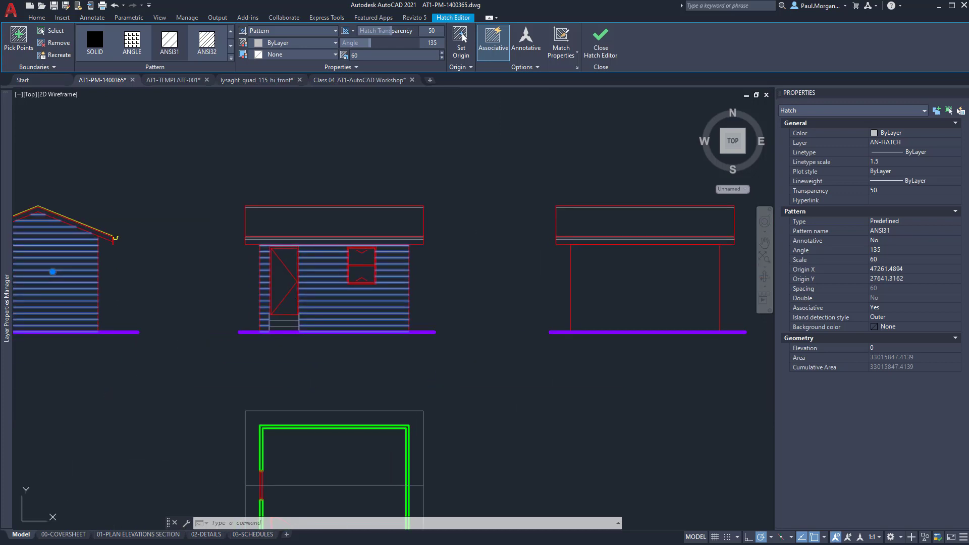
pyautogui.press('Escape')
pyautogui.press('Escape')
# Hatch the roofs of the east and west elevations together with a single ANSI31 hatch.
pyautogui.moveTo(409, 299); pyautogui.dragTo(514, 320, button='middle')
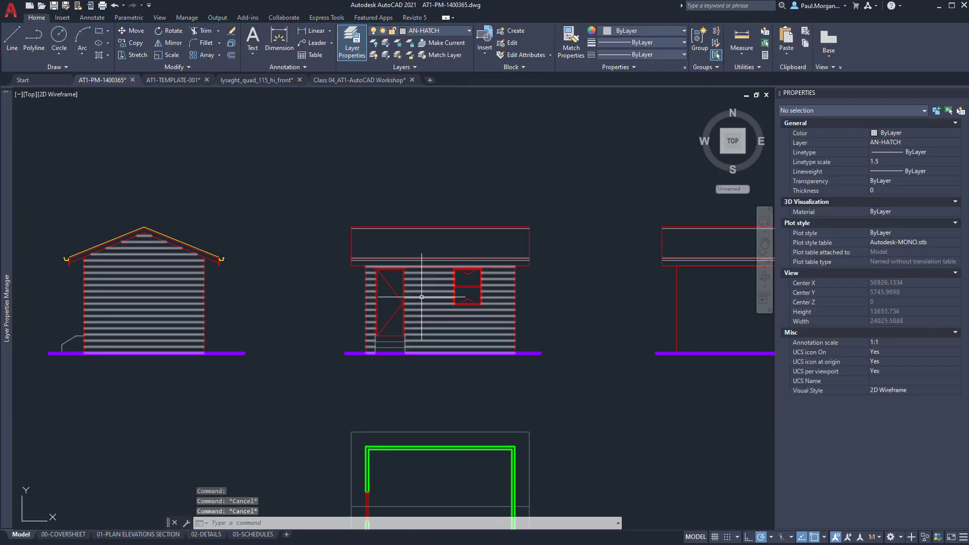
pyautogui.scroll(4, 545, 256)
pyautogui.scroll(1, 498, 263)
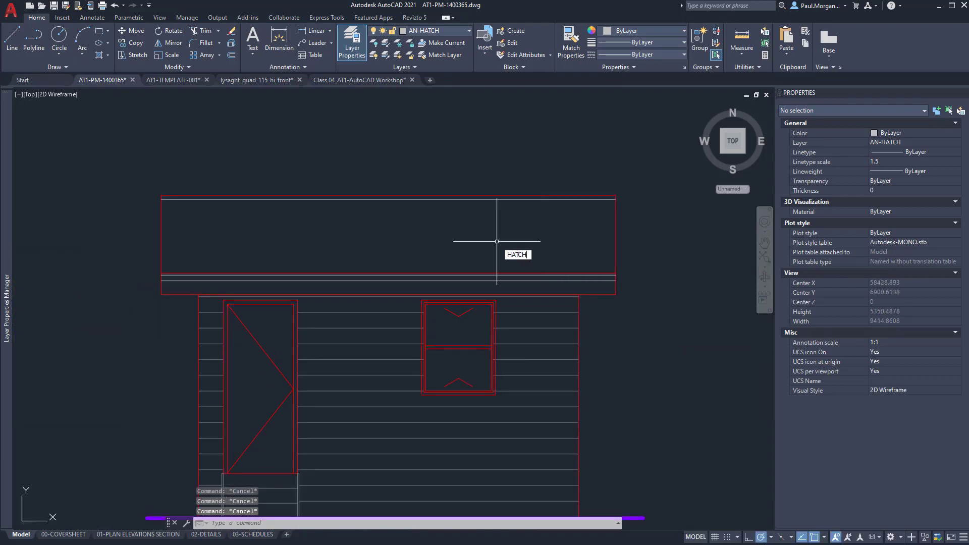
pyautogui.press('Return')
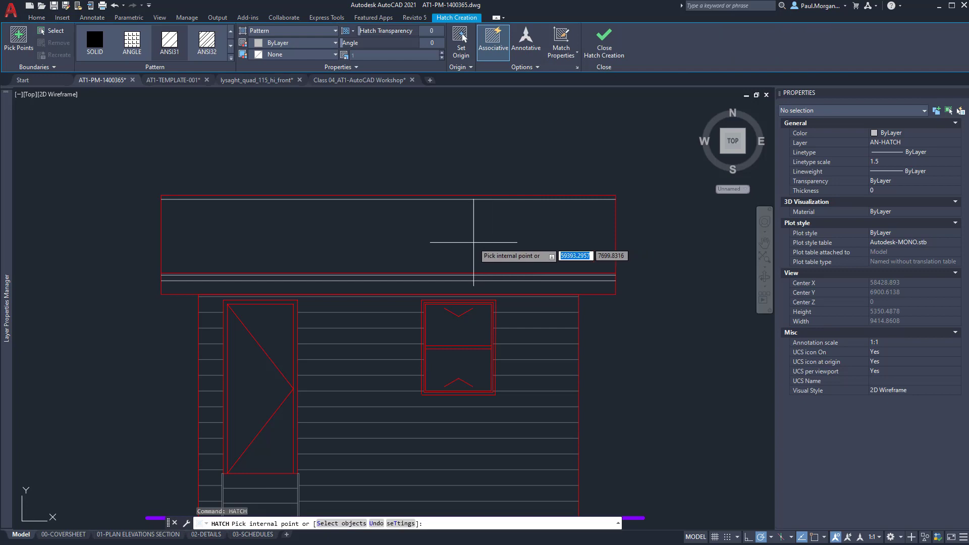
pyautogui.click(385, 253)
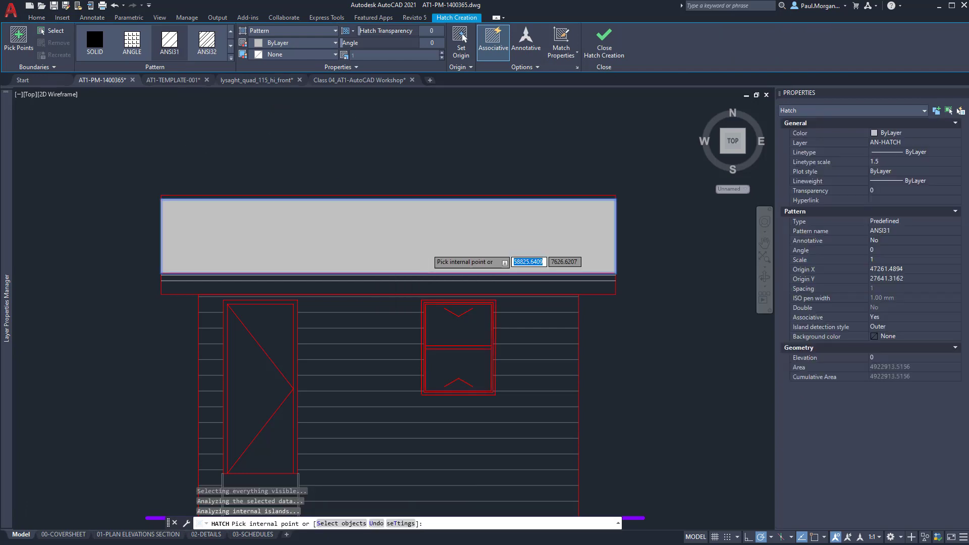
pyautogui.scroll(-4, 426, 249)
pyautogui.click(680, 248)
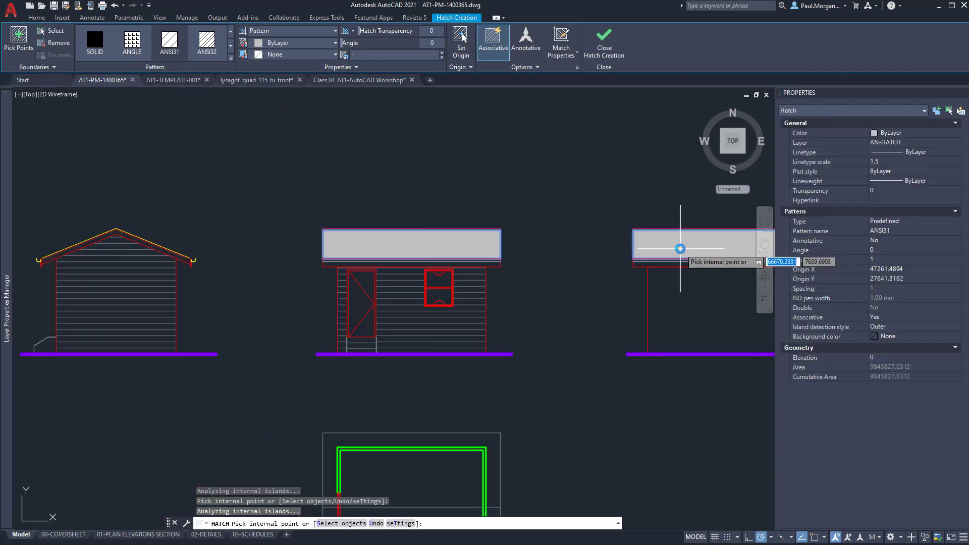
pyautogui.press('Escape')
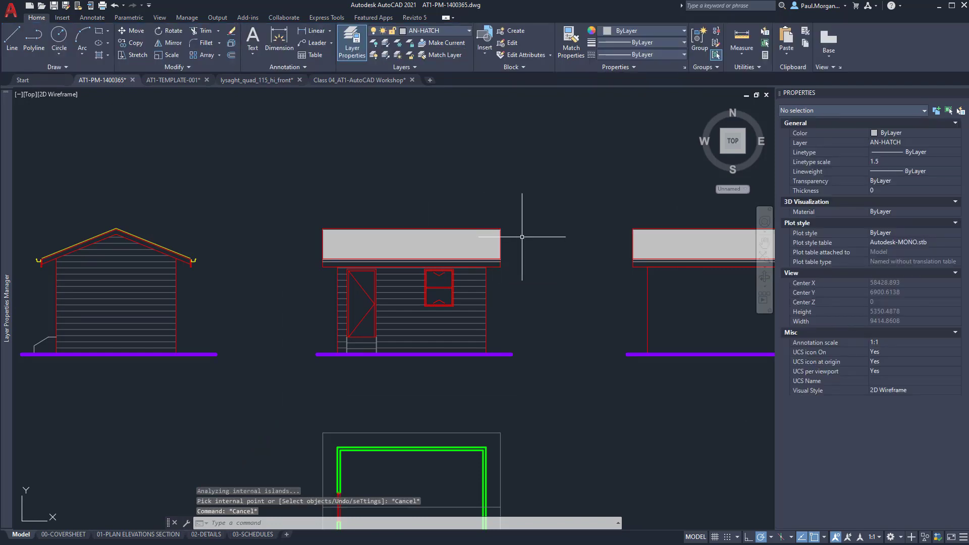
# Set the roof hatch's scale to 15 and its angle to 45.
pyautogui.moveTo(504, 233); pyautogui.dragTo(406, 250, button='middle')
pyautogui.click(405, 249)
pyautogui.click(346, 227)
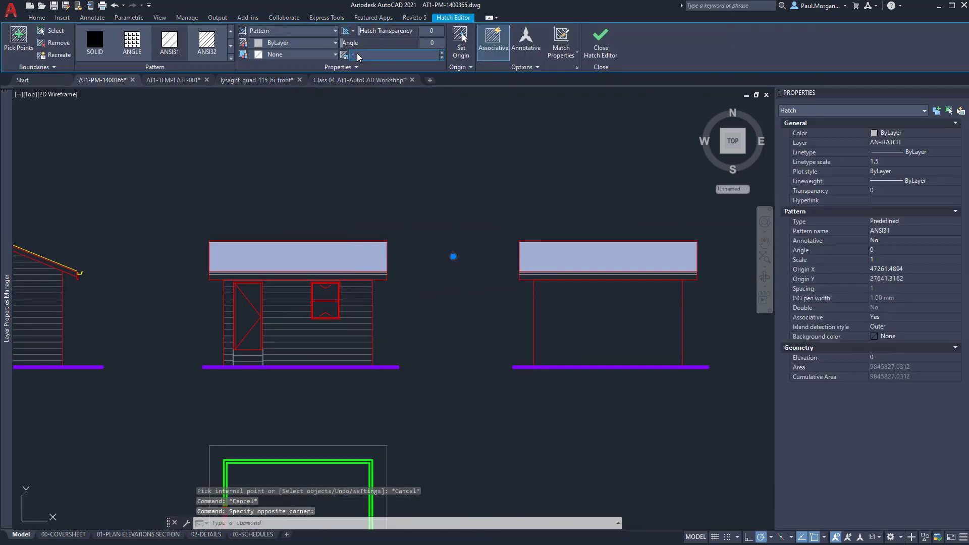
pyautogui.write('5')
pyautogui.scroll(4, 321, 193)
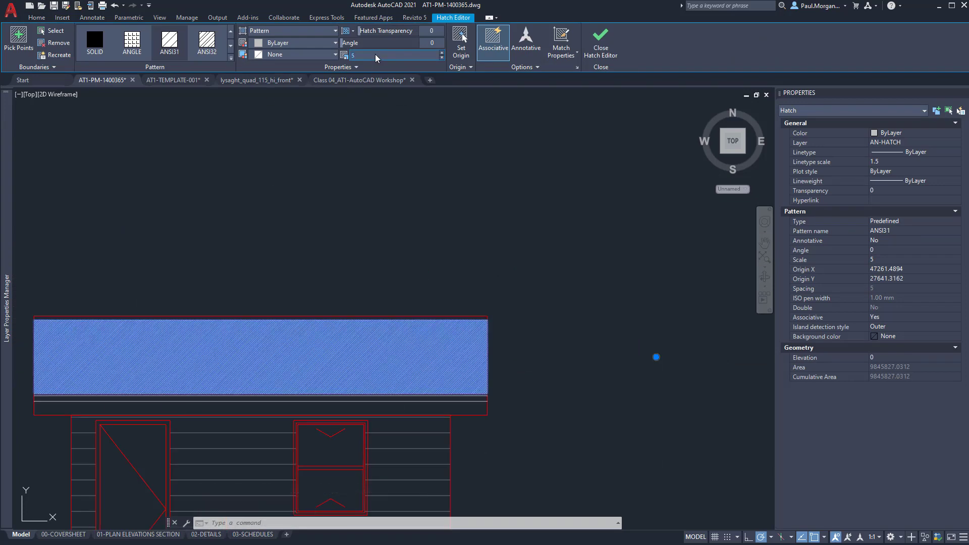
pyautogui.press('Return')
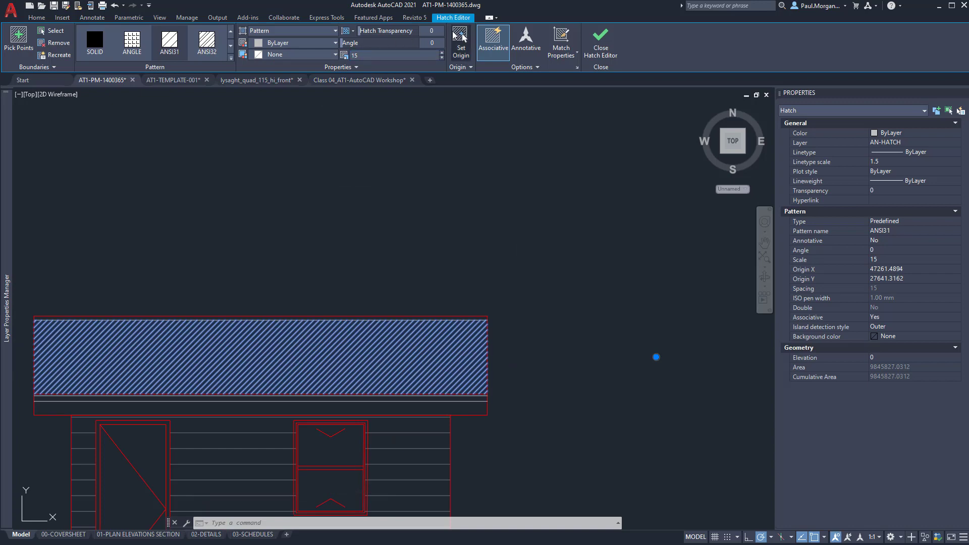
pyautogui.click(433, 44)
pyautogui.write('45')
pyautogui.press('Return')
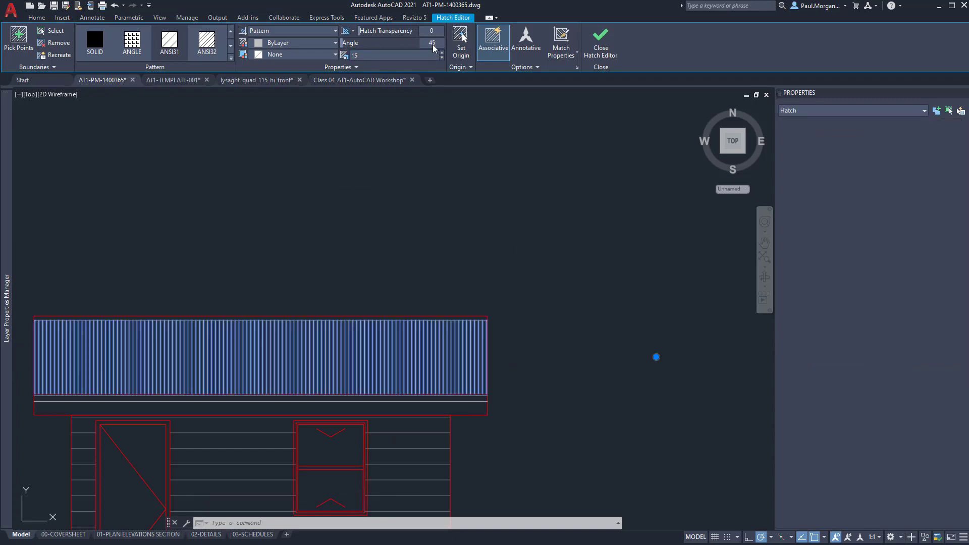
# Set the roof hatch's transparency to 50.
pyautogui.scroll(-2, 336, 218)
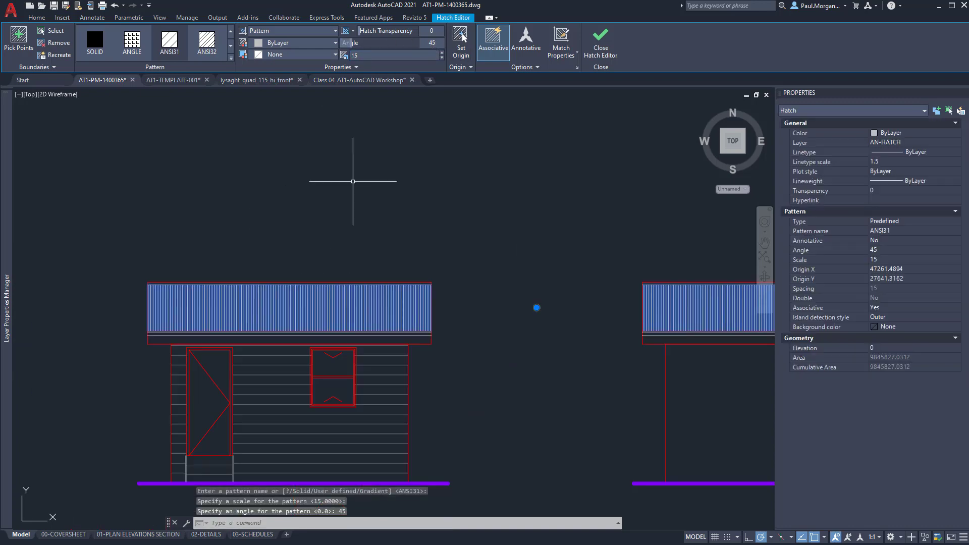
pyautogui.click(431, 32)
pyautogui.write('50')
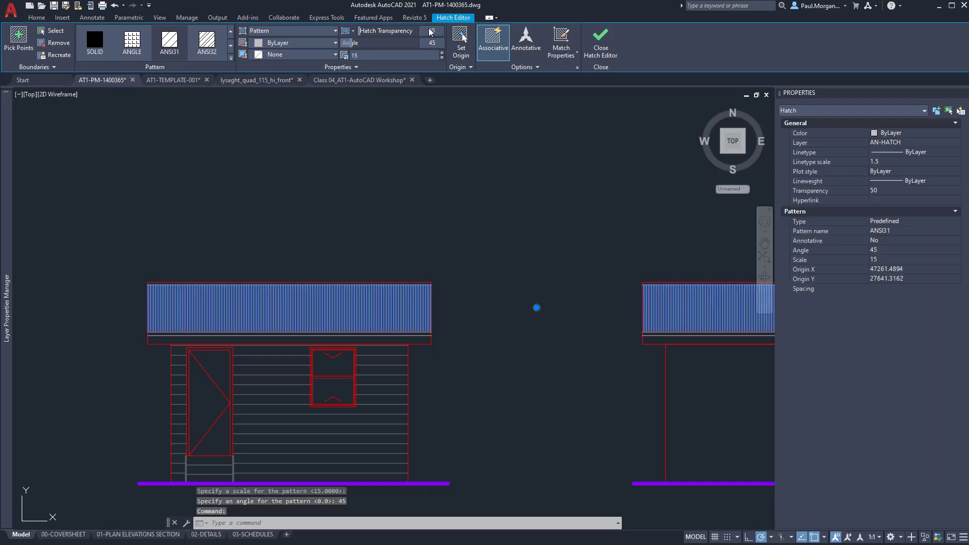
pyautogui.press('Return')
pyautogui.moveTo(519, 303); pyautogui.dragTo(416, 290, button='middle')
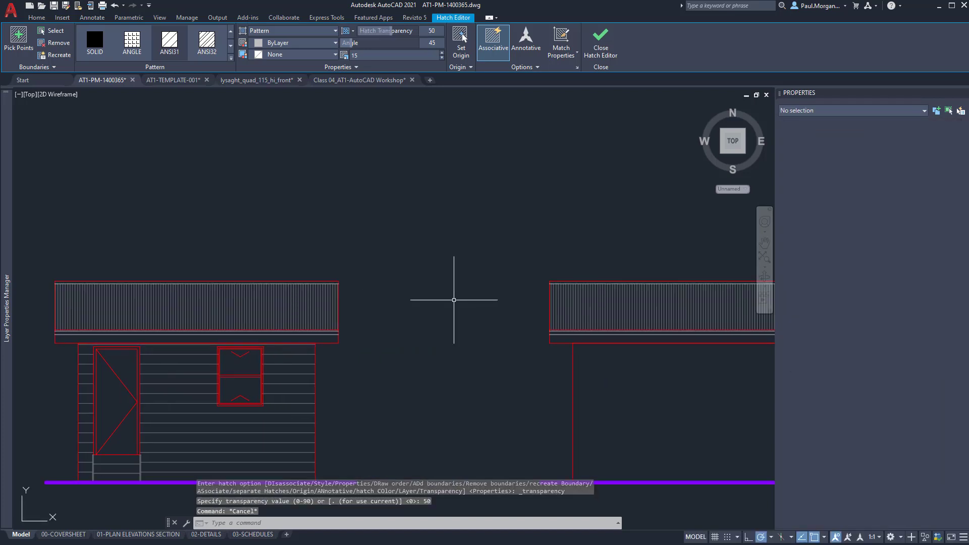
pyautogui.press('Escape')
# Set the roof hatch's scale to 20.
pyautogui.scroll(-3, 457, 298)
pyautogui.scroll(5, 340, 322)
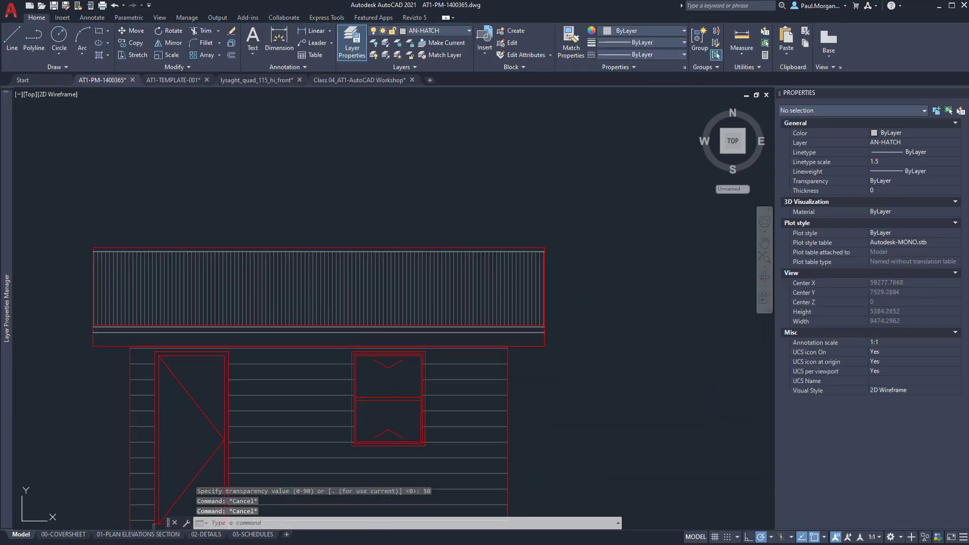
pyautogui.click(343, 312)
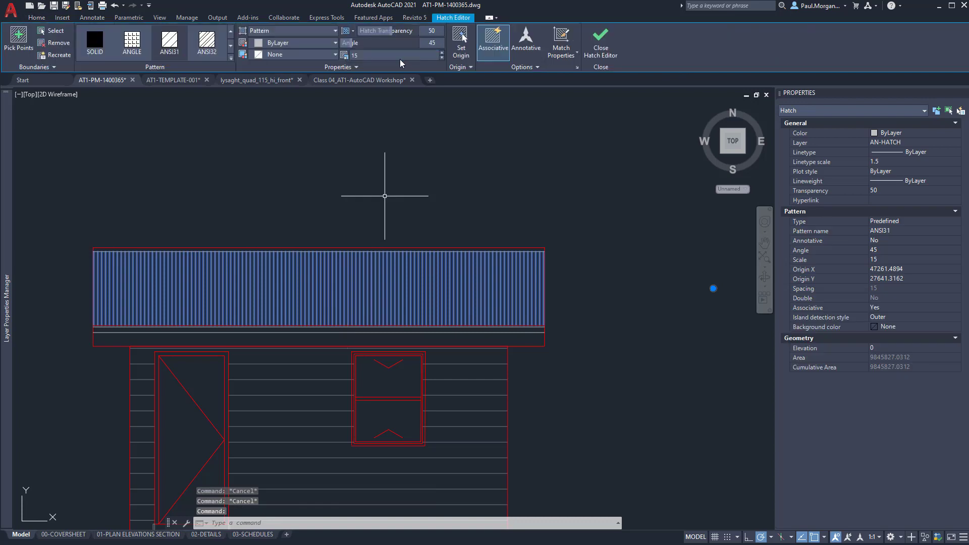
pyautogui.press('Return')
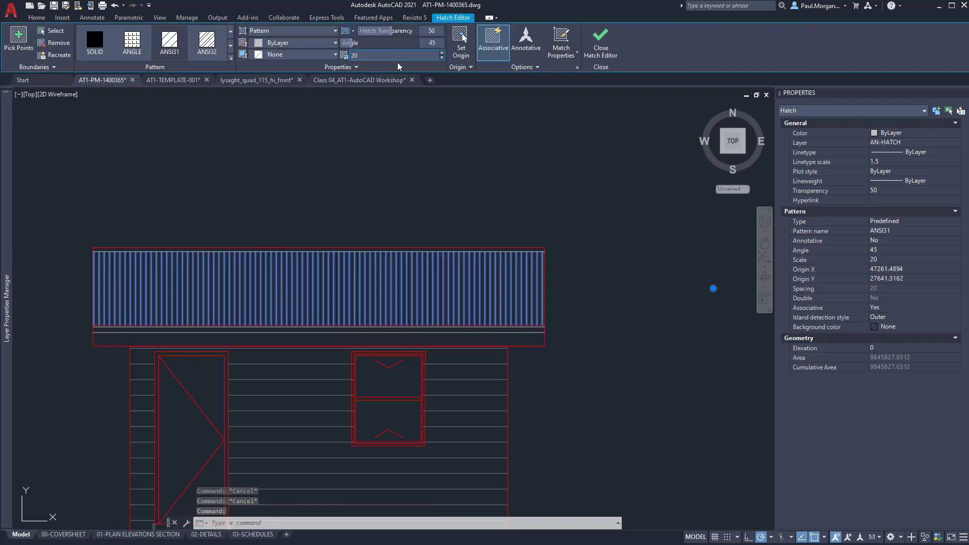
pyautogui.press('Escape')
pyautogui.scroll(-4, 472, 221)
pyautogui.press('Escape')
# Examine the roof hatch on the east and west elevations in the 01-PLAN ELEVATIONS SECTION layout.
pyautogui.moveTo(507, 283); pyautogui.dragTo(486, 286, button='middle')
pyautogui.scroll(-3, 446, 288)
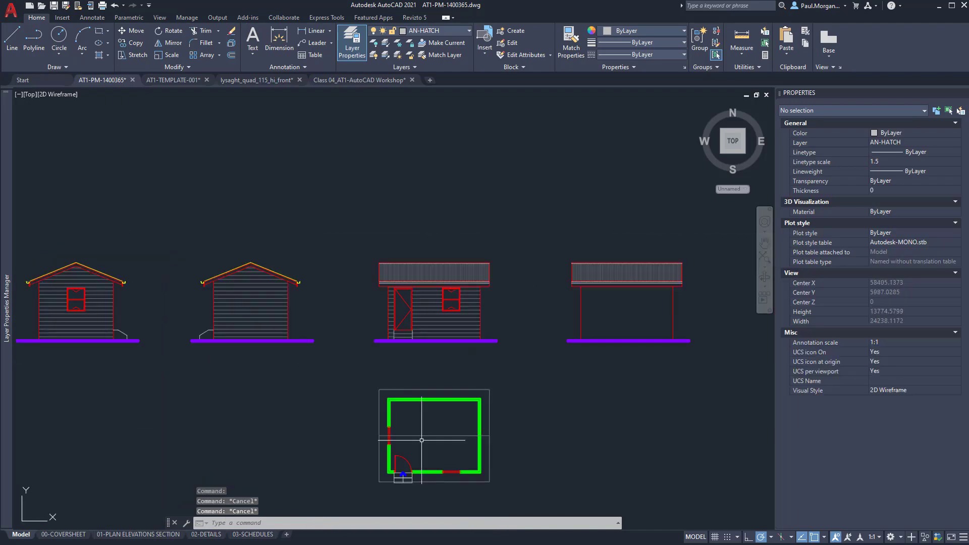
pyautogui.click(115, 534)
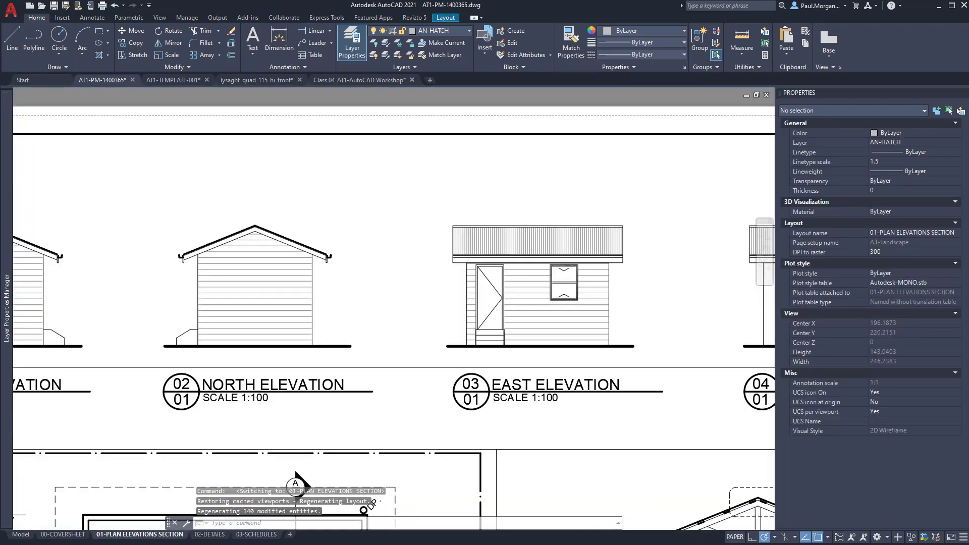
pyautogui.scroll(-3, 423, 297)
pyautogui.scroll(8, 433, 283)
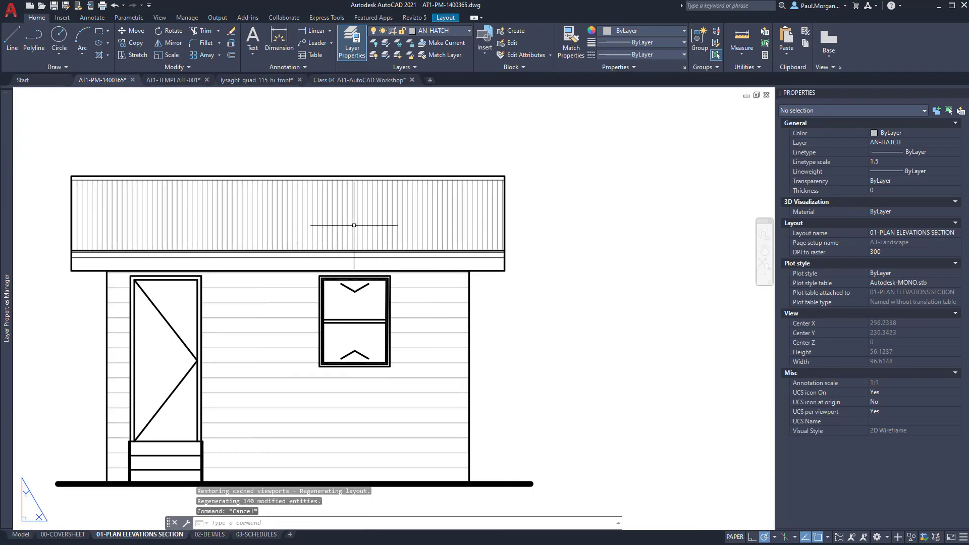
pyautogui.scroll(-4, 385, 248)
pyautogui.press('Escape')
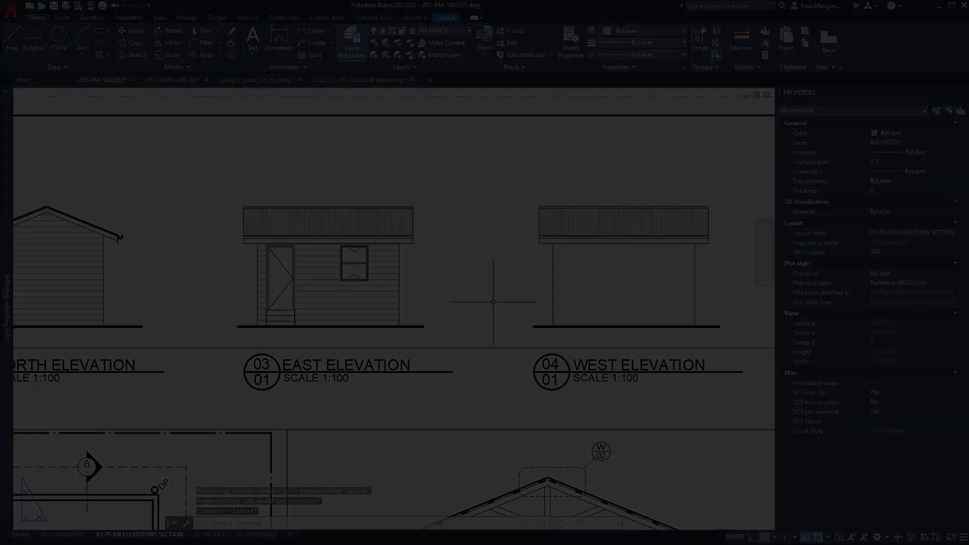
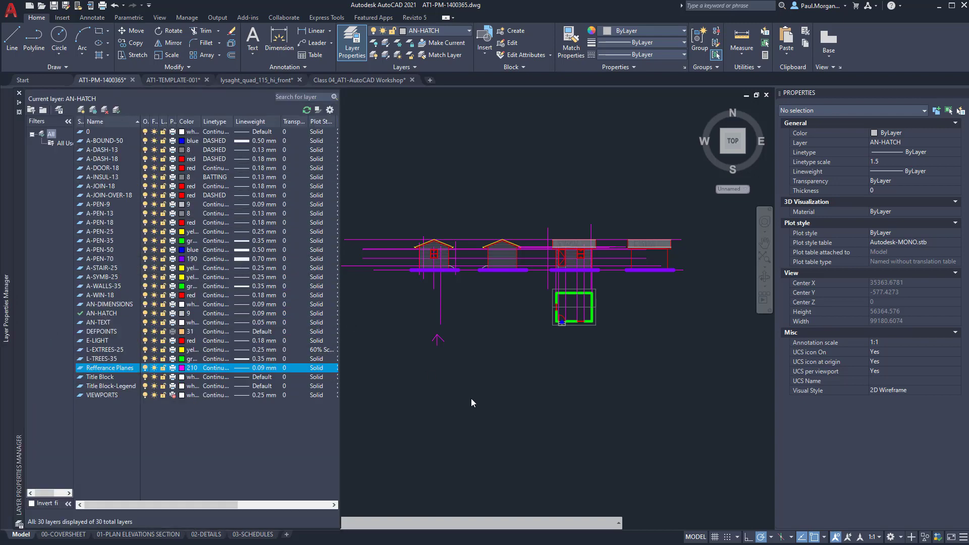
pyautogui.click(471, 398)
pyautogui.moveTo(414, 410)
pyautogui.mouseDown(button='middle')
pyautogui.moveTo(551, 398)
pyautogui.moveTo(486, 364)
pyautogui.mouseUp(button='middle')
pyautogui.scroll(-2, 552, 398)
pyautogui.scroll(2, 499, 341)
pyautogui.click(507, 345)
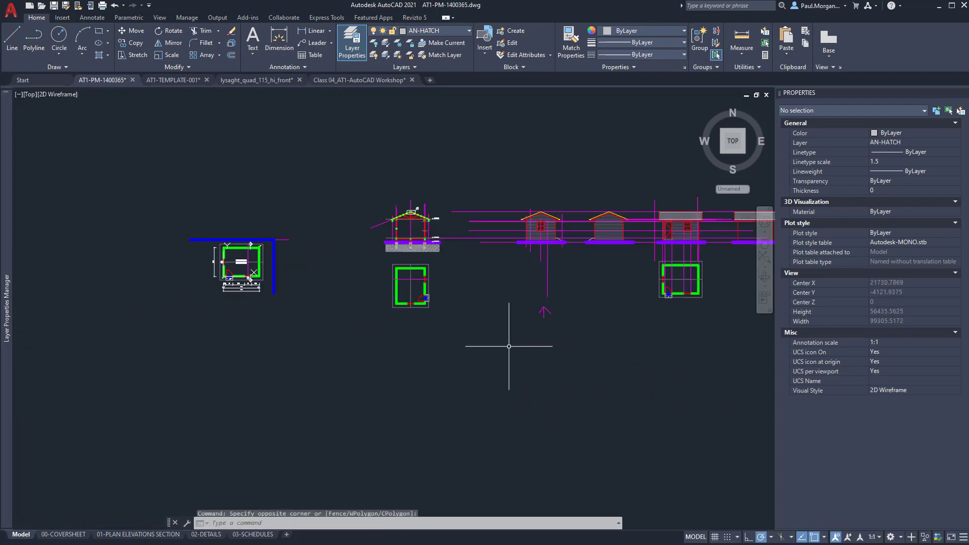
pyautogui.moveTo(639, 364)
pyautogui.mouseDown(button='middle')
pyautogui.moveTo(599, 389)
pyautogui.moveTo(537, 380)
pyautogui.mouseUp(button='middle')
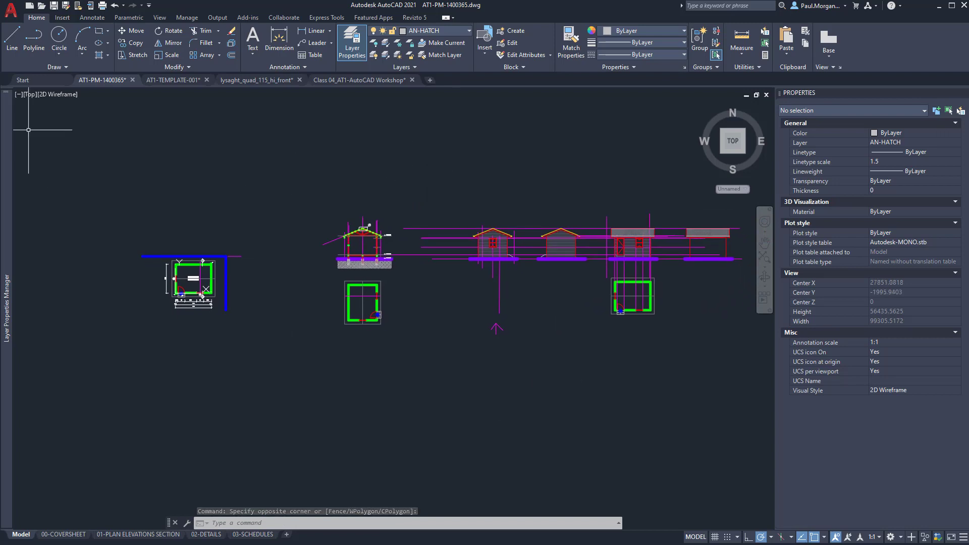
# Turn off every layer in the model, including the current layer.
pyautogui.moveTo(9, 145)
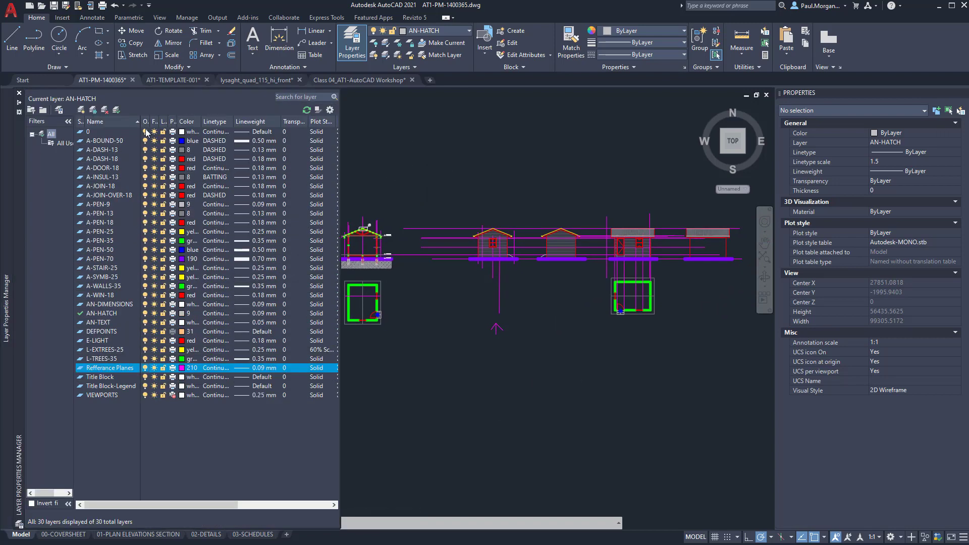
pyautogui.moveTo(146, 132); pyautogui.dragTo(146, 397)
pyautogui.click(146, 395)
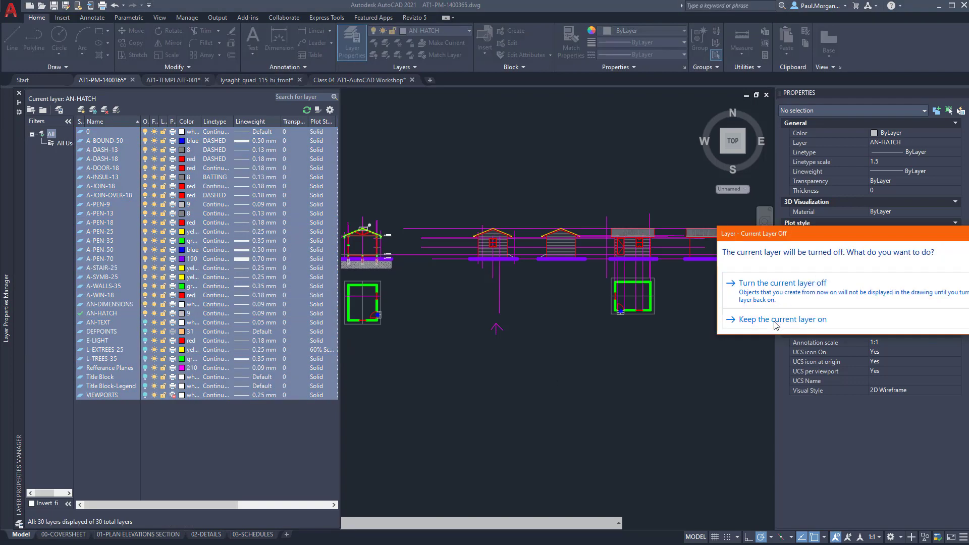
pyautogui.click(775, 324)
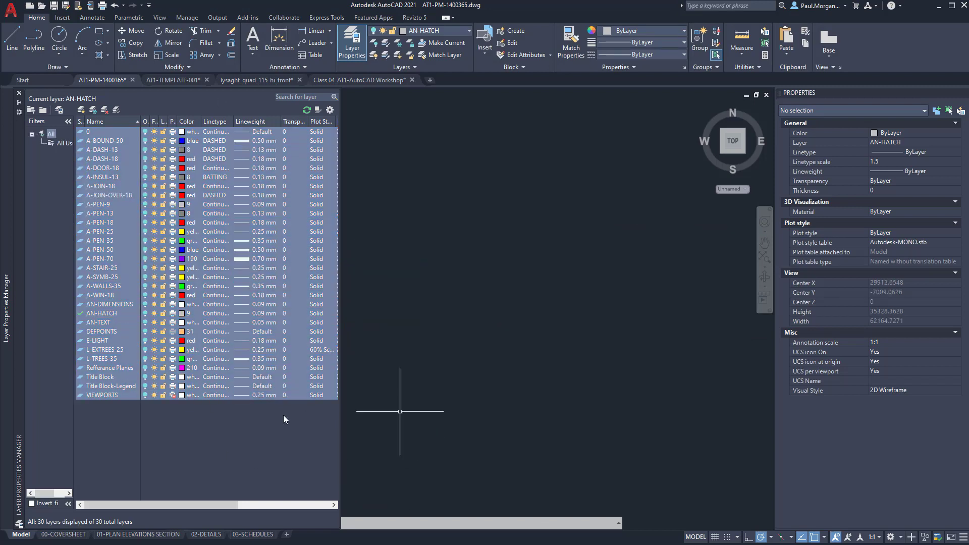
pyautogui.click(252, 413)
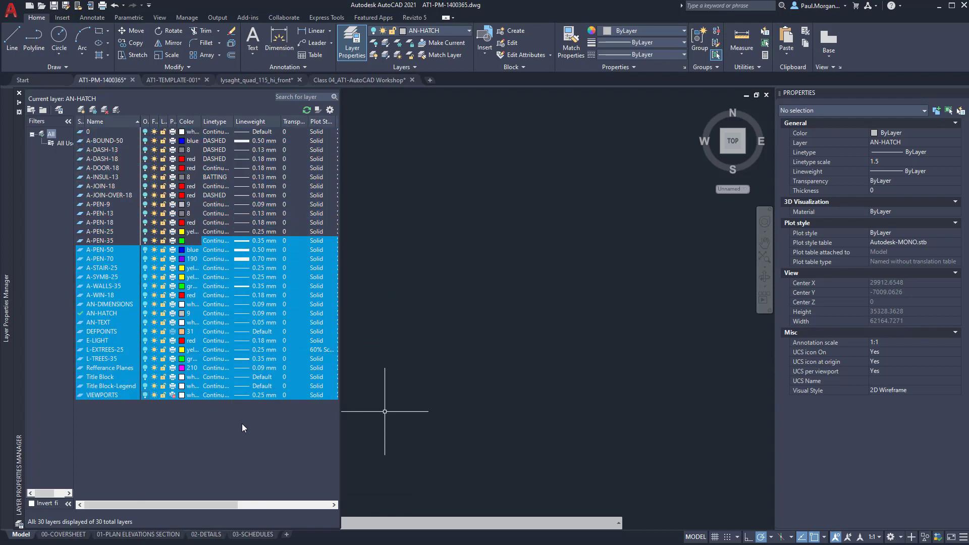
# Turn on the A-BOUND-50 layer and check which objects are drawn on it.
pyautogui.click(145, 141)
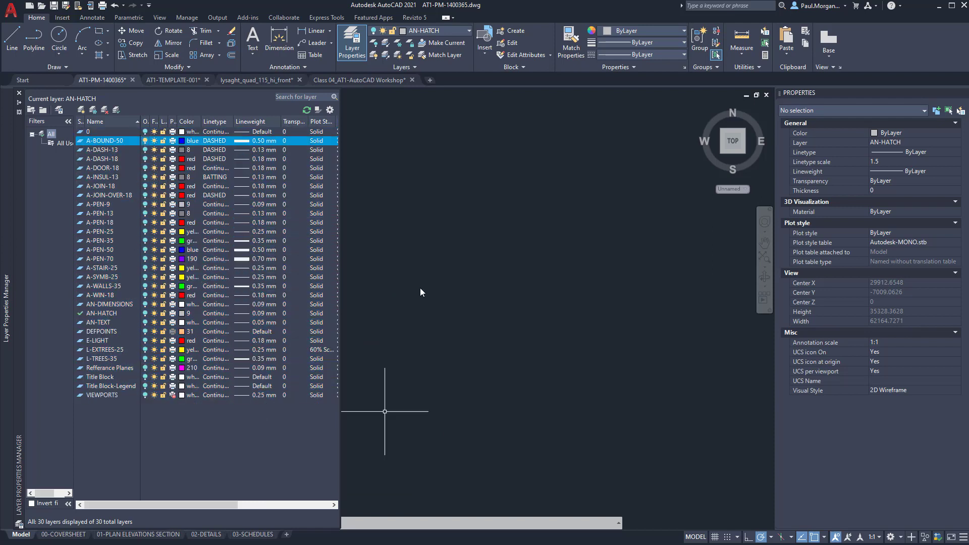
pyautogui.moveTo(422, 292); pyautogui.dragTo(530, 280, button='middle')
pyautogui.moveTo(429, 342); pyautogui.dragTo(580, 412, button='middle')
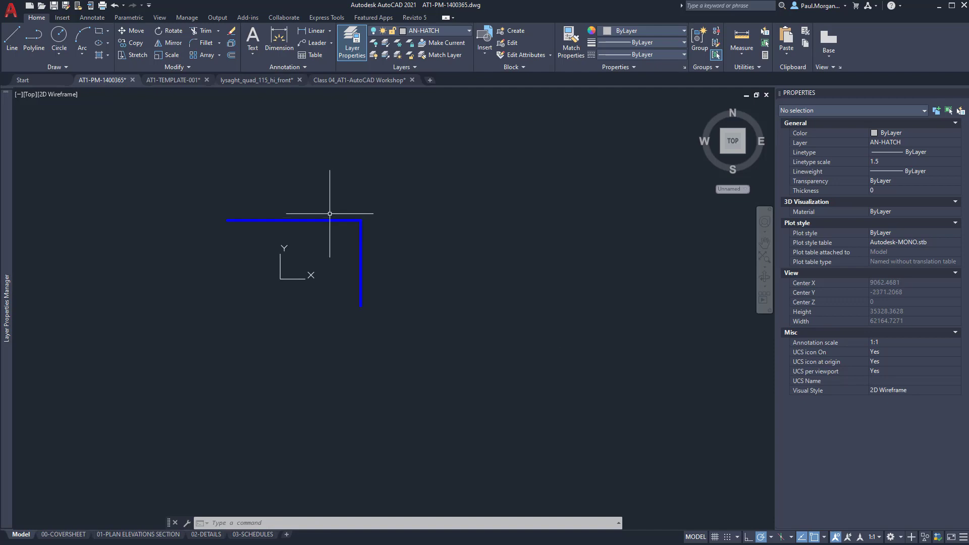
pyautogui.scroll(2, 330, 213)
pyautogui.moveTo(319, 221); pyautogui.dragTo(484, 224, button='middle')
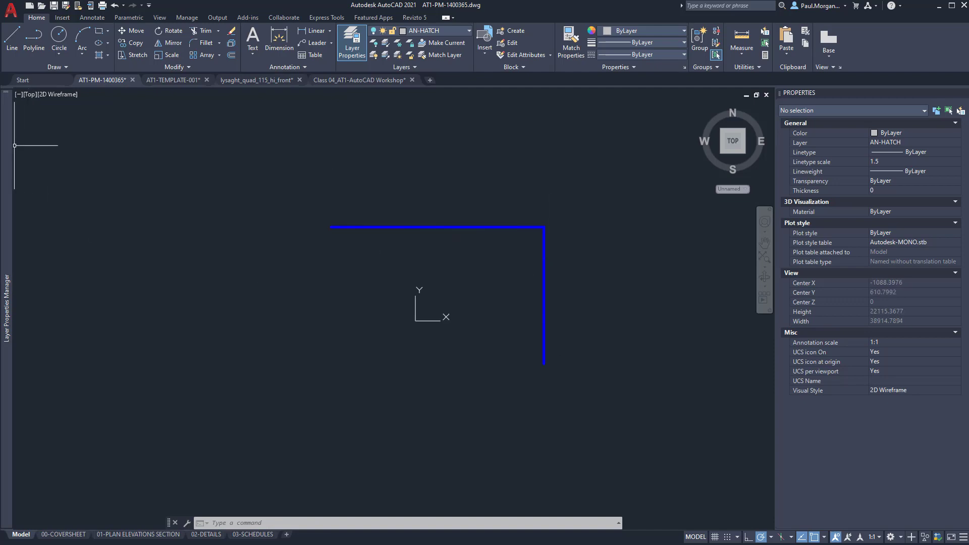
# Turn on the A-PEN-9 layer and check which objects are drawn on it.
pyautogui.moveTo(11, 150)
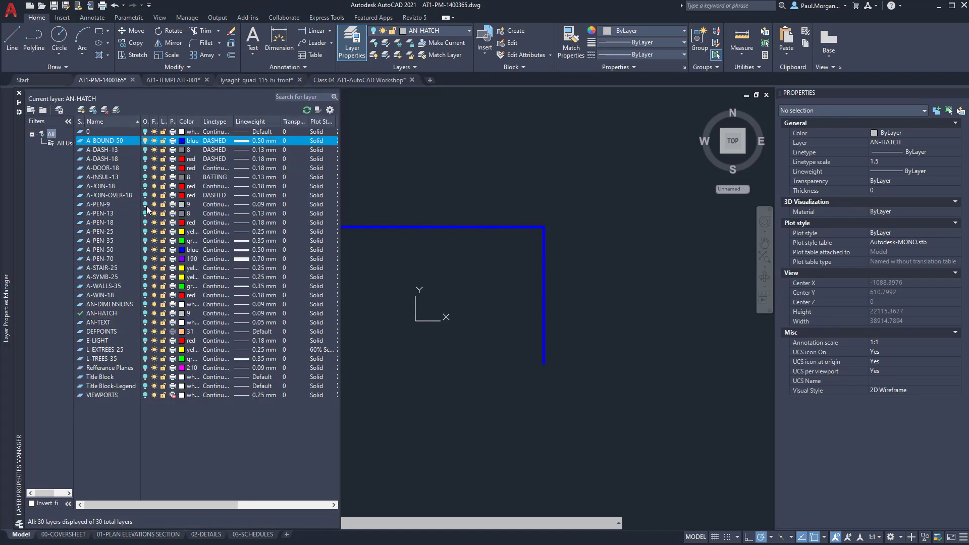
pyautogui.click(146, 205)
pyautogui.moveTo(448, 349); pyautogui.dragTo(525, 346, button='middle')
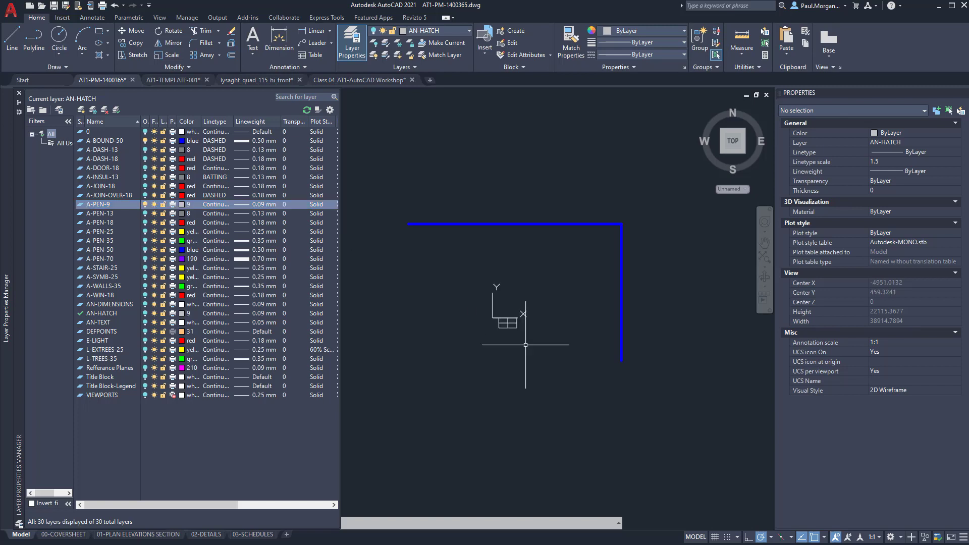
# Examine the objects shown on the A-PEN-9 layer across the floor plan, section and elevations.
pyautogui.scroll(2, 517, 330)
pyautogui.scroll(2, 520, 330)
pyautogui.scroll(-8, 520, 331)
pyautogui.moveTo(622, 327); pyautogui.dragTo(381, 329, button='middle')
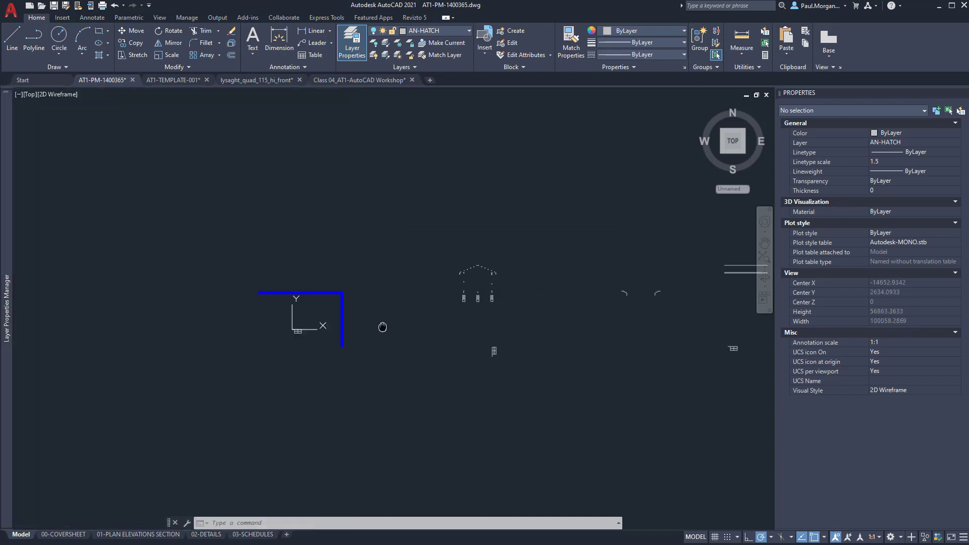
pyautogui.scroll(2, 513, 309)
pyautogui.scroll(12, 391, 268)
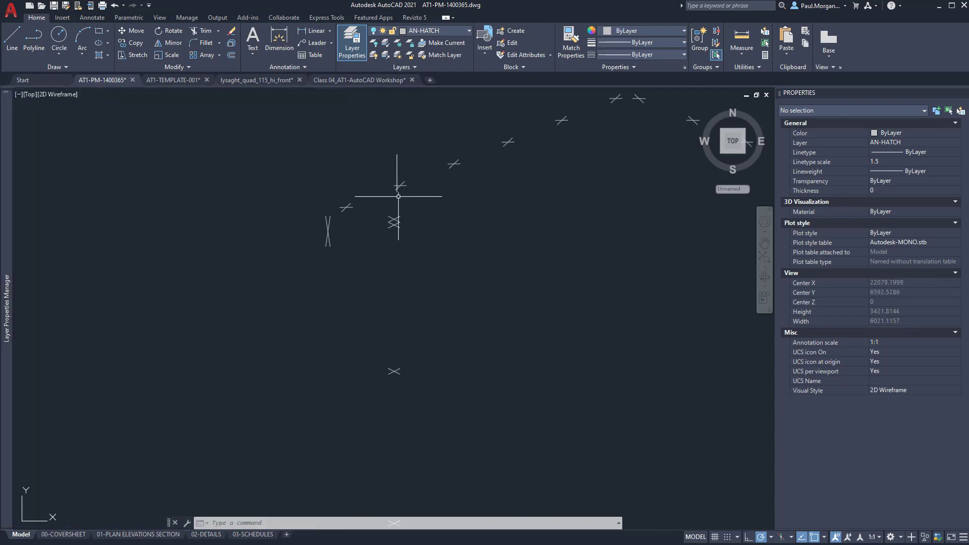
pyautogui.scroll(-6, 392, 187)
pyautogui.moveTo(575, 290); pyautogui.dragTo(386, 258, button='middle')
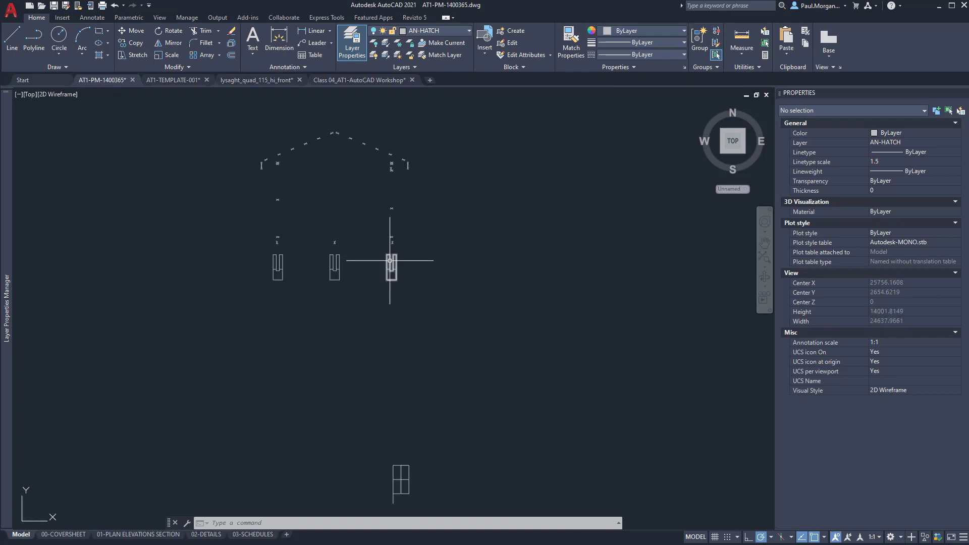
pyautogui.scroll(-2, 390, 260)
pyautogui.moveTo(643, 329); pyautogui.dragTo(304, 341, button='middle')
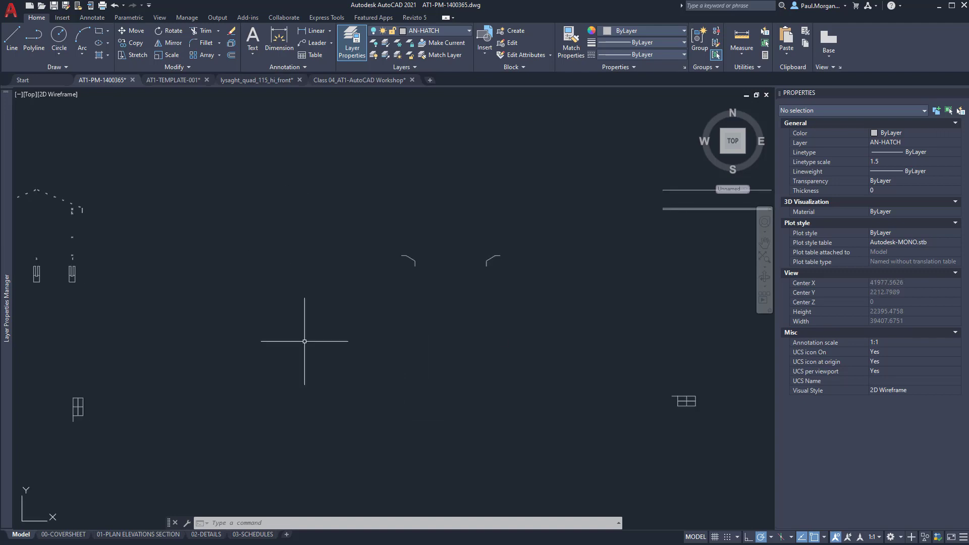
pyautogui.moveTo(565, 325); pyautogui.dragTo(434, 358, button='middle')
pyautogui.scroll(2, 608, 223)
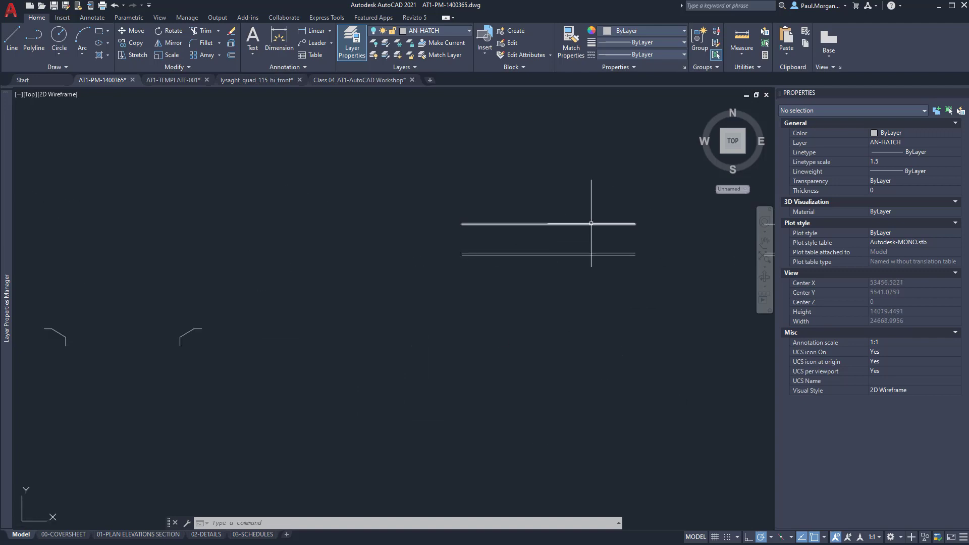
pyautogui.scroll(-4, 591, 223)
pyautogui.moveTo(393, 290); pyautogui.dragTo(487, 289, button='middle')
# Turn all the layers in the model back on.
pyautogui.moveTo(7, 308)
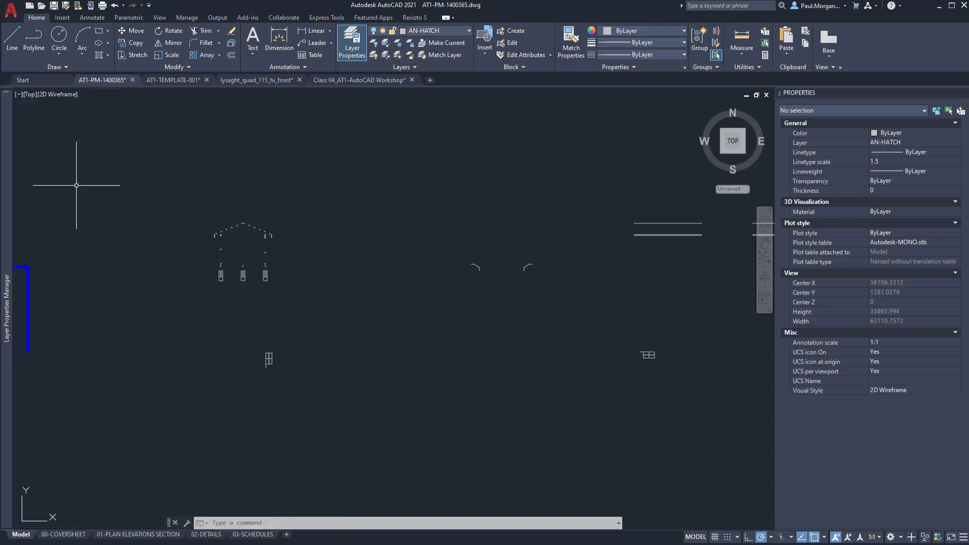
pyautogui.moveTo(7, 206)
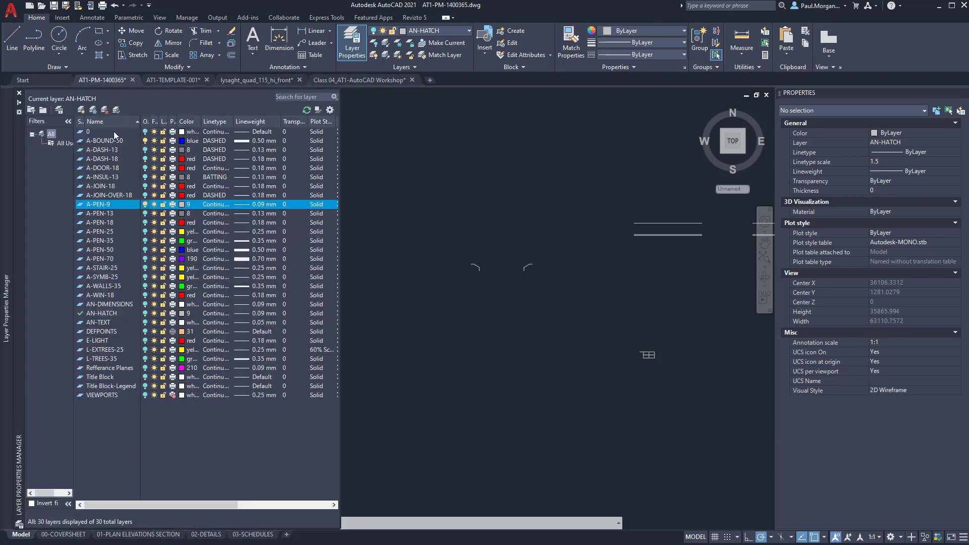
pyautogui.click(113, 131)
pyautogui.keyDown('shift'); pyautogui.click(121, 394); pyautogui.keyUp('shift')
pyautogui.click(145, 394)
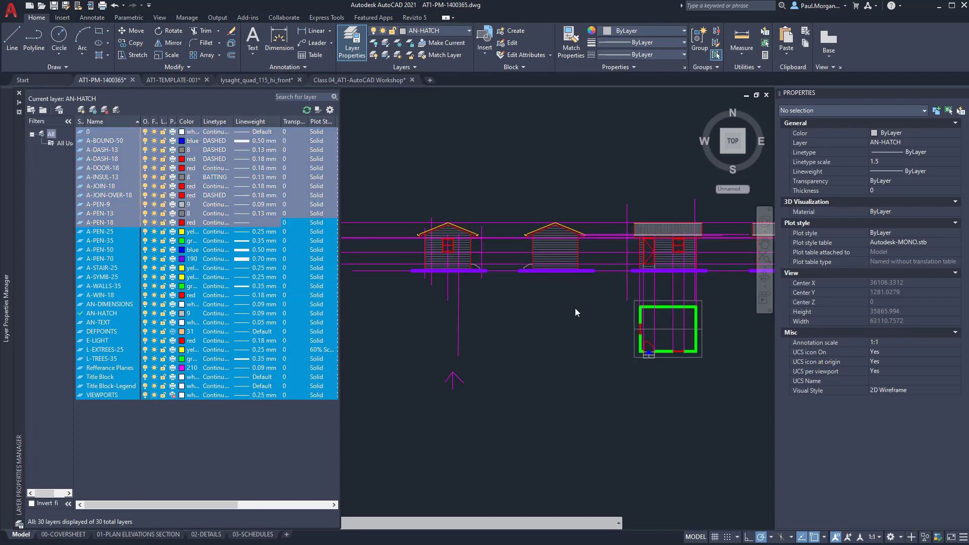
pyautogui.moveTo(539, 324); pyautogui.dragTo(426, 302, button='middle')
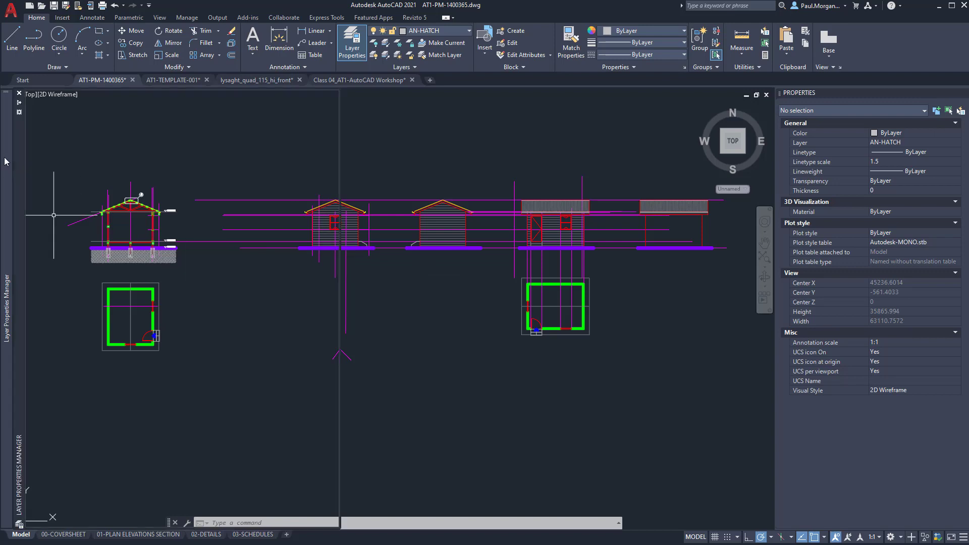
# Turn off only the Refferance Planes layer and check the section, plans and elevations without the construction lines.
pyautogui.moveTo(6, 202)
pyautogui.click(113, 395)
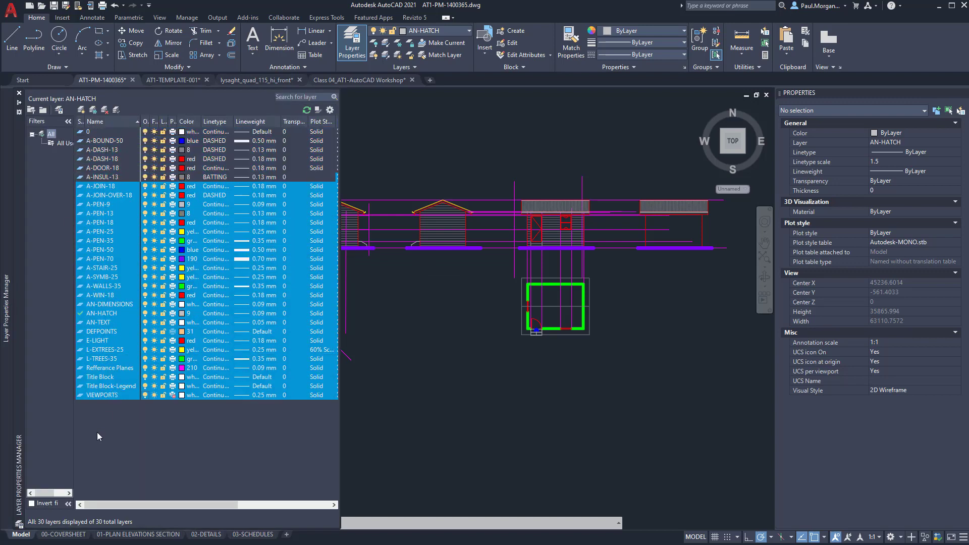
pyautogui.click(145, 368)
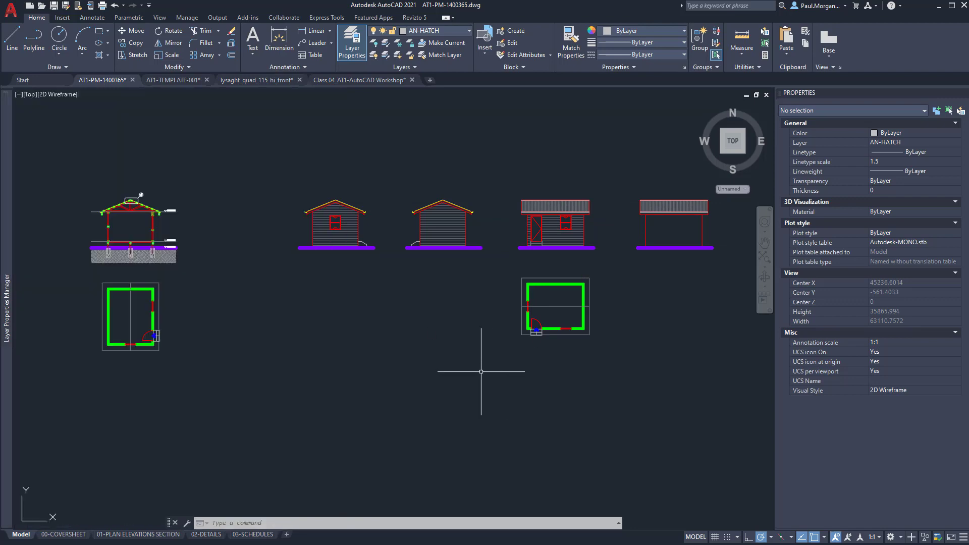
pyautogui.moveTo(320, 398)
pyautogui.mouseDown(button='middle')
pyautogui.moveTo(666, 363)
pyautogui.moveTo(346, 341)
pyautogui.moveTo(264, 404)
pyautogui.moveTo(584, 352)
pyautogui.mouseUp(button='middle')
pyautogui.scroll(-2, 500, 346)
pyautogui.moveTo(499, 346); pyautogui.dragTo(384, 319, button='middle')
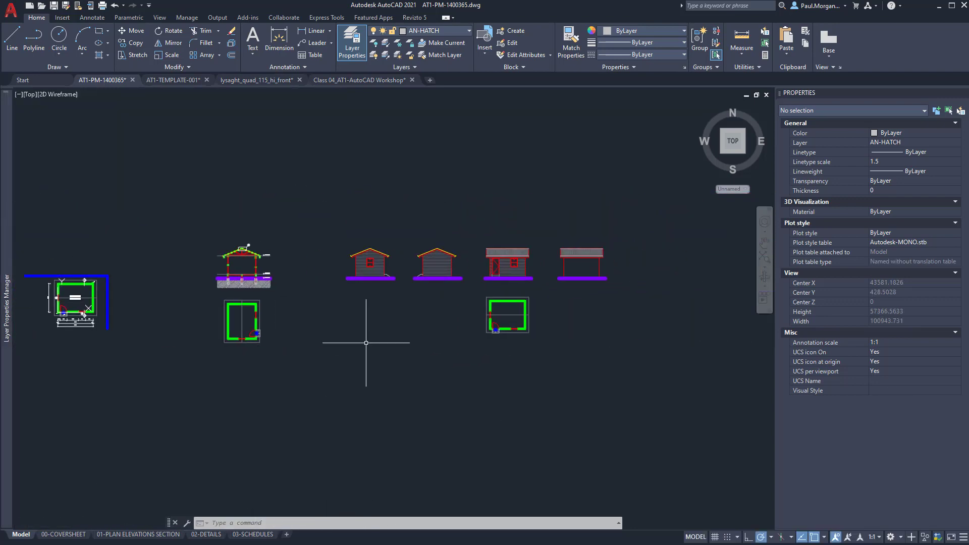
pyautogui.scroll(2, 276, 256)
pyautogui.moveTo(276, 255)
pyautogui.mouseDown(button='middle')
pyautogui.moveTo(555, 233)
pyautogui.moveTo(572, 210)
pyautogui.moveTo(574, 147)
pyautogui.mouseUp(button='middle')
pyautogui.scroll(4, 576, 208)
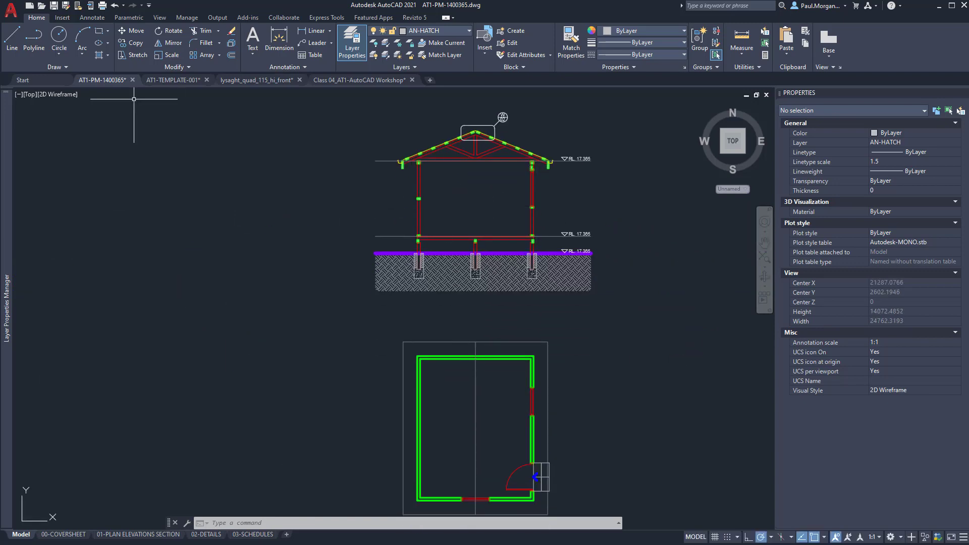
# Make layer 0 current and turn off the AN-DIMENSIONS layer to check for dimensions drawn on other layers.
pyautogui.moveTo(10, 107)
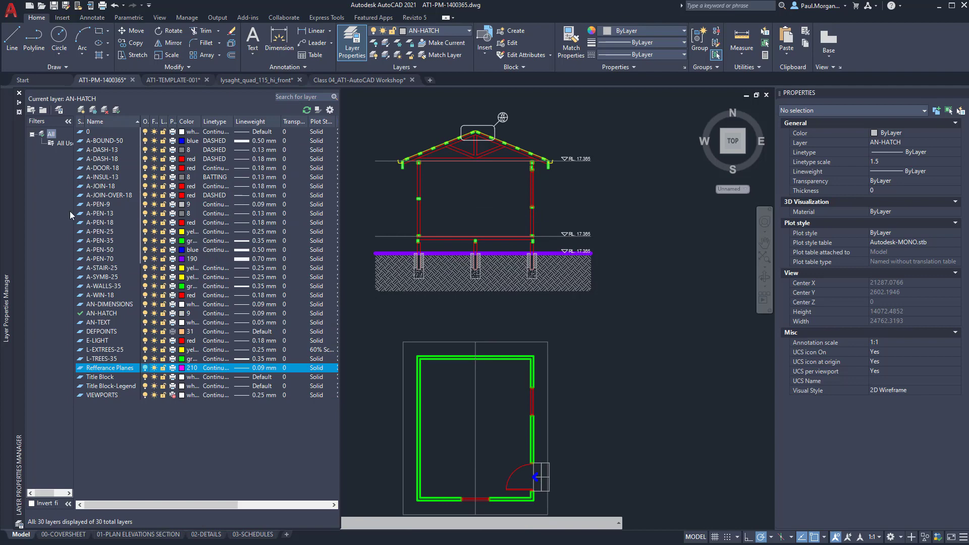
pyautogui.doubleClick(93, 131)
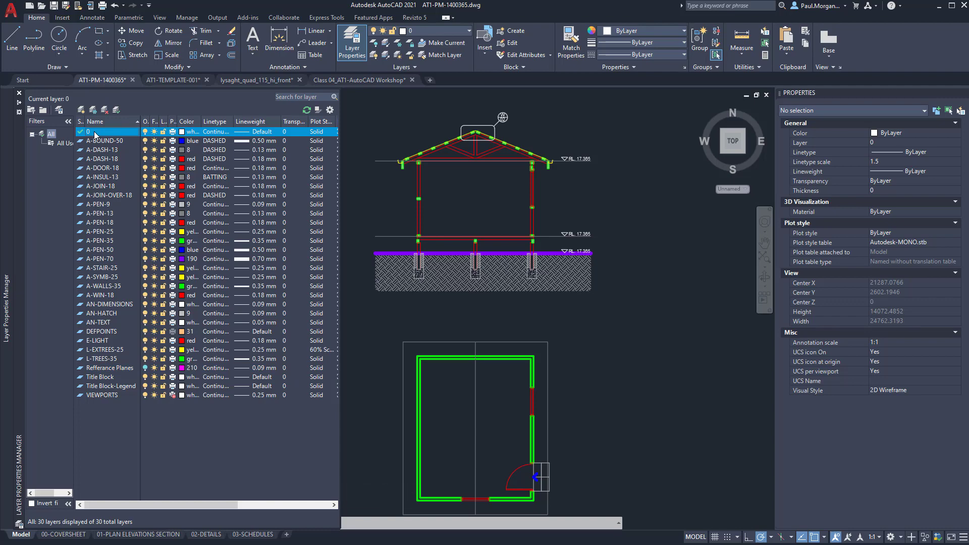
pyautogui.click(145, 306)
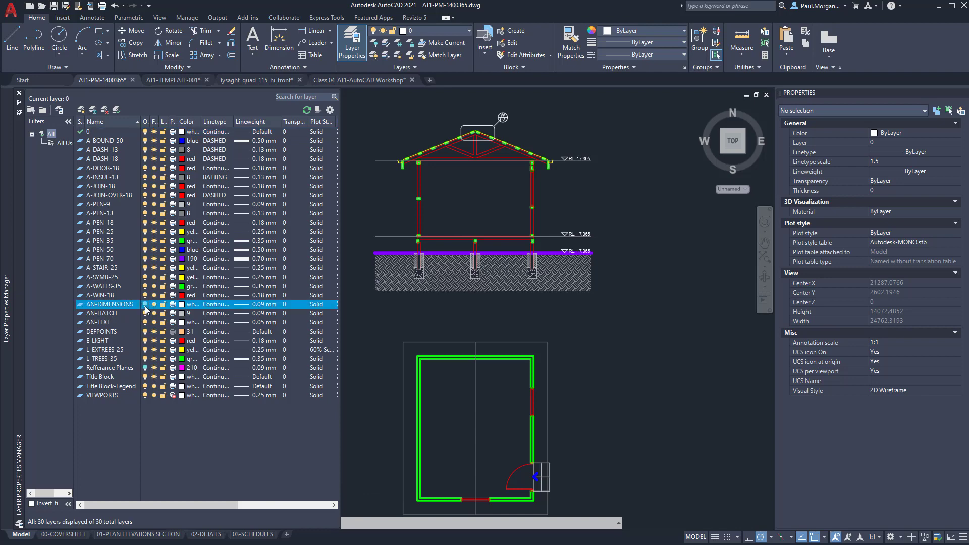
pyautogui.scroll(-5, 696, 237)
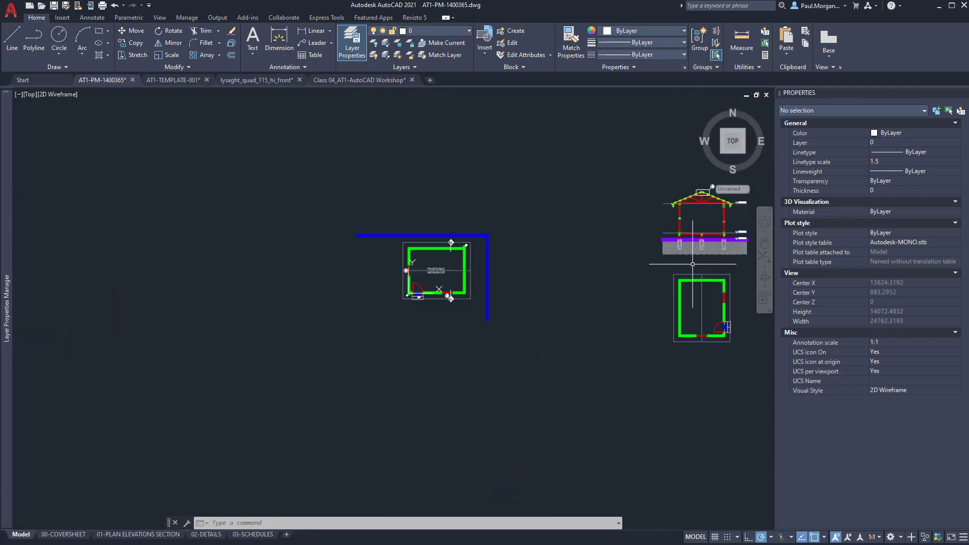
pyautogui.scroll(3, 432, 275)
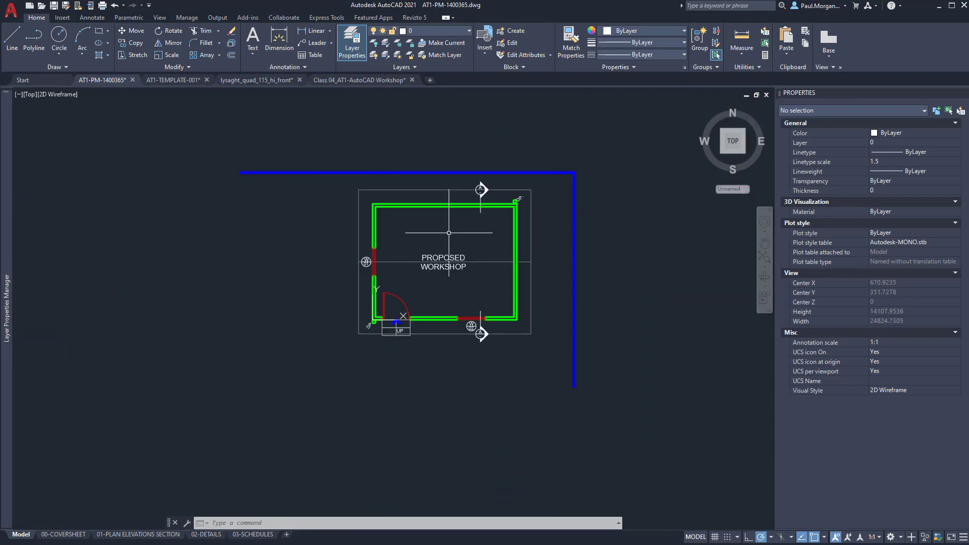
pyautogui.scroll(-3, 439, 242)
pyautogui.moveTo(646, 261)
pyautogui.mouseDown(button='middle')
pyautogui.moveTo(245, 326)
pyautogui.moveTo(178, 326)
pyautogui.mouseUp(button='middle')
pyautogui.moveTo(584, 292); pyautogui.dragTo(281, 293, button='middle')
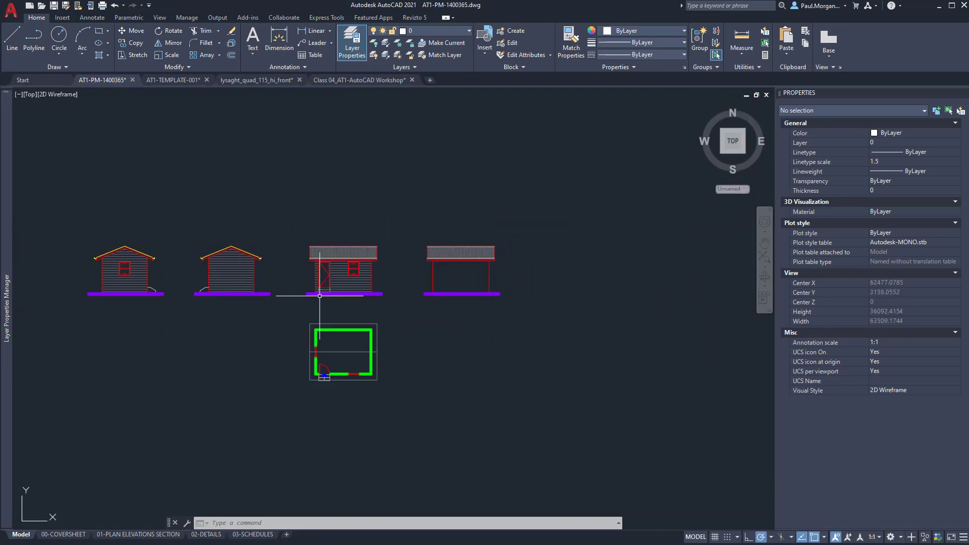
pyautogui.scroll(-4, 206, 336)
pyautogui.moveTo(206, 335); pyautogui.dragTo(441, 321, button='middle')
pyautogui.scroll(5, 258, 272)
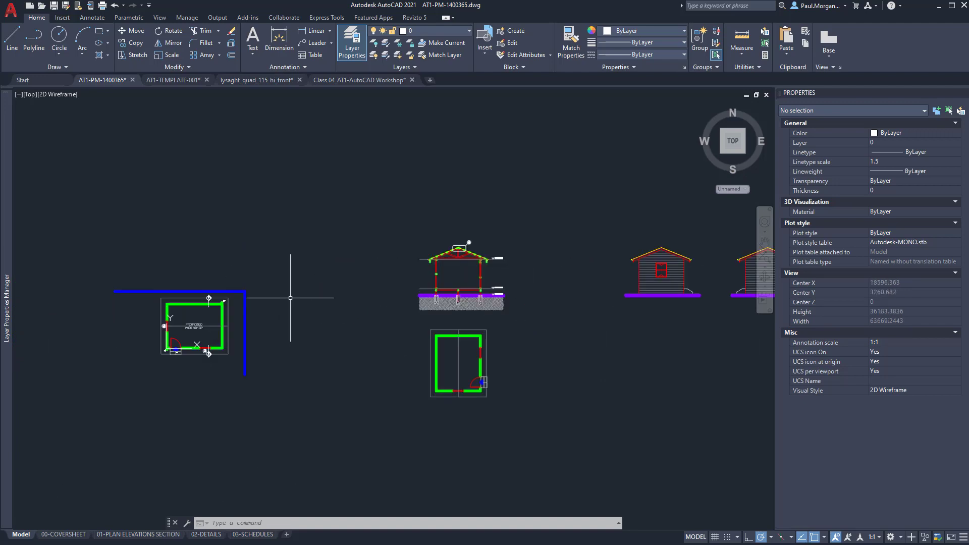
pyautogui.moveTo(296, 308); pyautogui.dragTo(316, 292, button='middle')
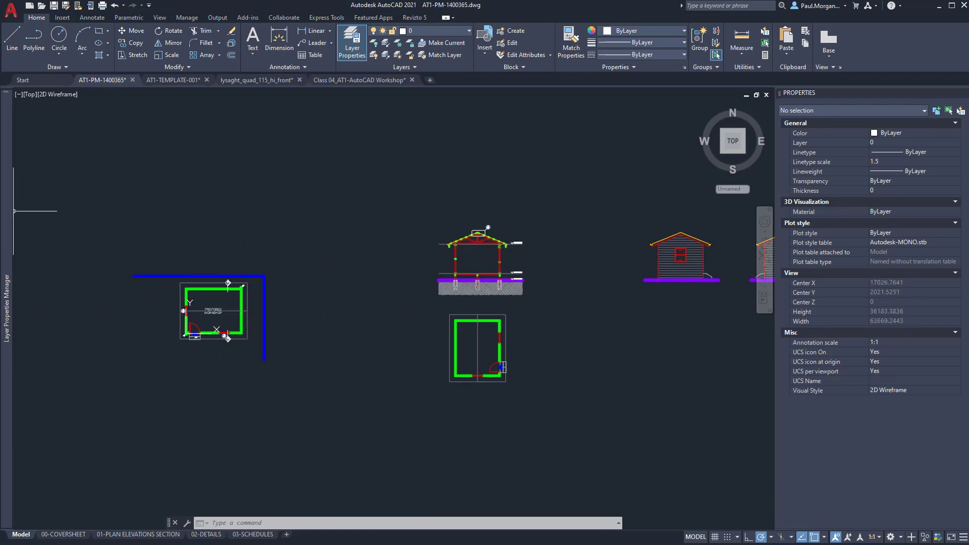
# Turn the AN-DIMENSIONS layer back on and toggle its visibility to confirm which floor plan objects belong to it.
pyautogui.moveTo(8, 216)
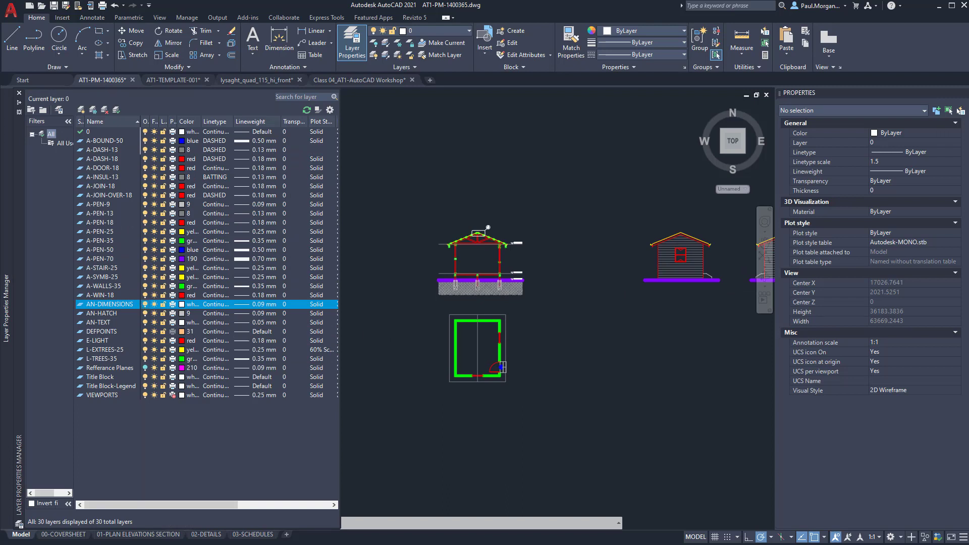
pyautogui.moveTo(353, 333); pyautogui.dragTo(480, 312, button='middle')
pyautogui.moveTo(423, 327); pyautogui.dragTo(486, 330, button='middle')
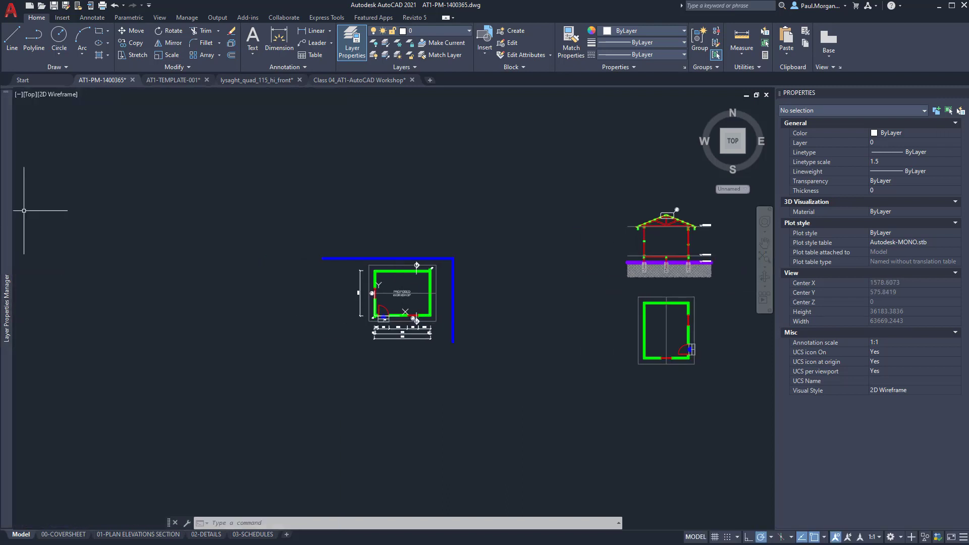
pyautogui.moveTo(7, 217)
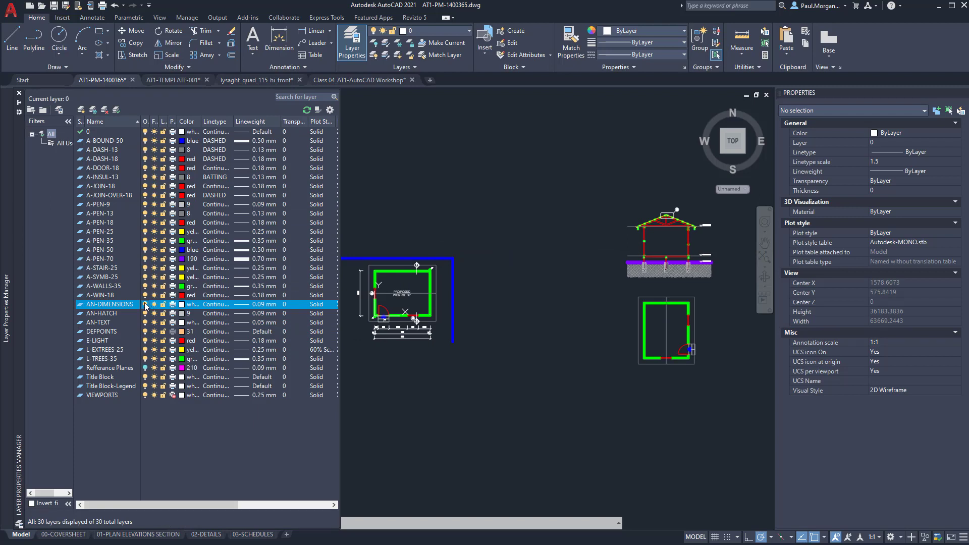
pyautogui.click(145, 303)
pyautogui.click(145, 303)
pyautogui.click(145, 304)
pyautogui.click(145, 304)
# Turn off the AN-TEXT layer and check the plans, section and elevations for text on other layers.
pyautogui.click(144, 322)
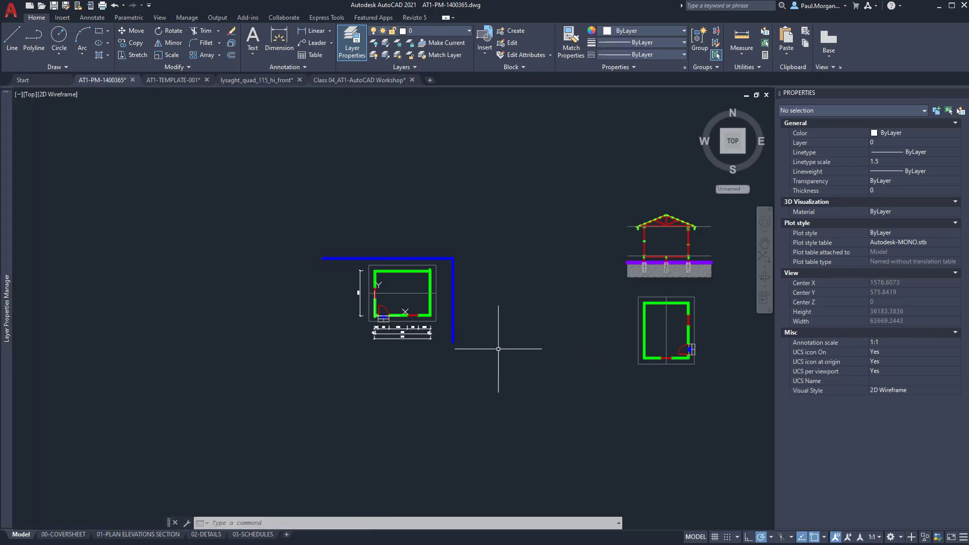
pyautogui.moveTo(518, 324); pyautogui.dragTo(148, 304, button='middle')
pyautogui.moveTo(567, 245); pyautogui.dragTo(314, 270, button='middle')
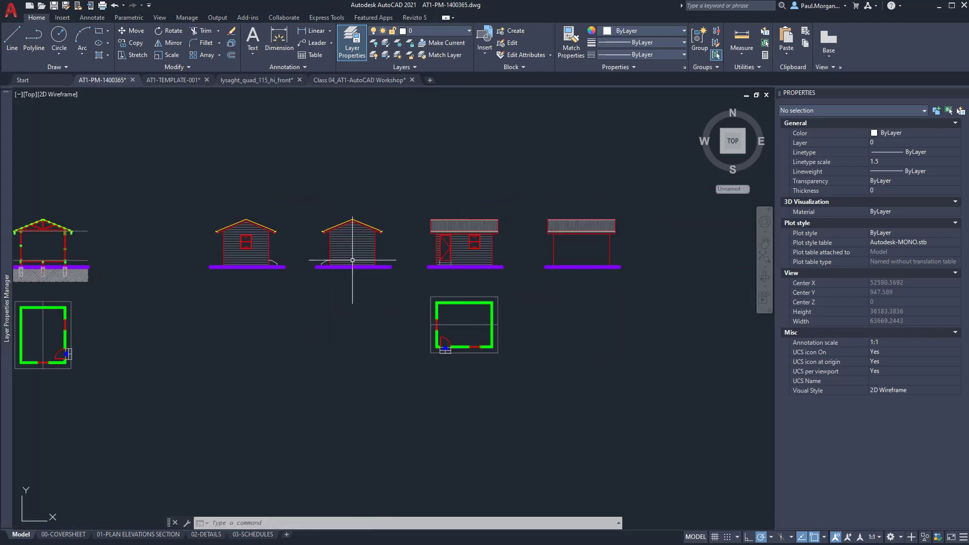
pyautogui.scroll(2, 418, 246)
pyautogui.scroll(-2, 411, 243)
pyautogui.moveTo(340, 307); pyautogui.dragTo(518, 303, button='middle')
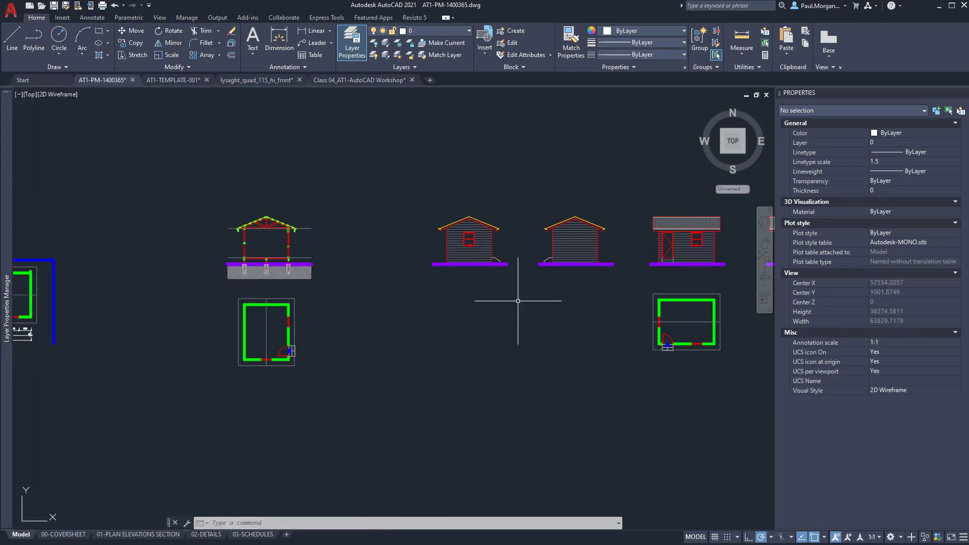
pyautogui.moveTo(339, 270)
pyautogui.mouseDown(button='middle')
pyautogui.moveTo(353, 240)
pyautogui.moveTo(525, 271)
pyautogui.mouseUp(button='middle')
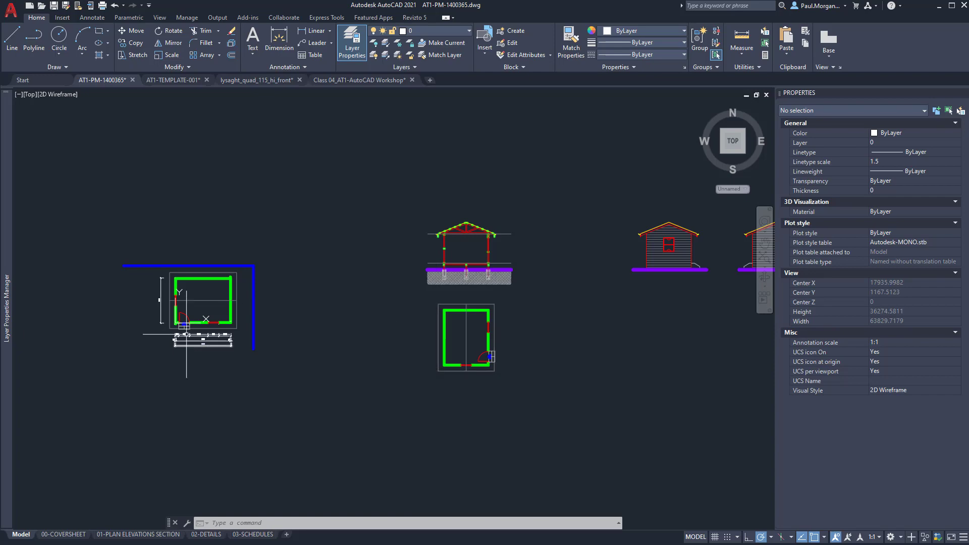
pyautogui.scroll(2, 172, 342)
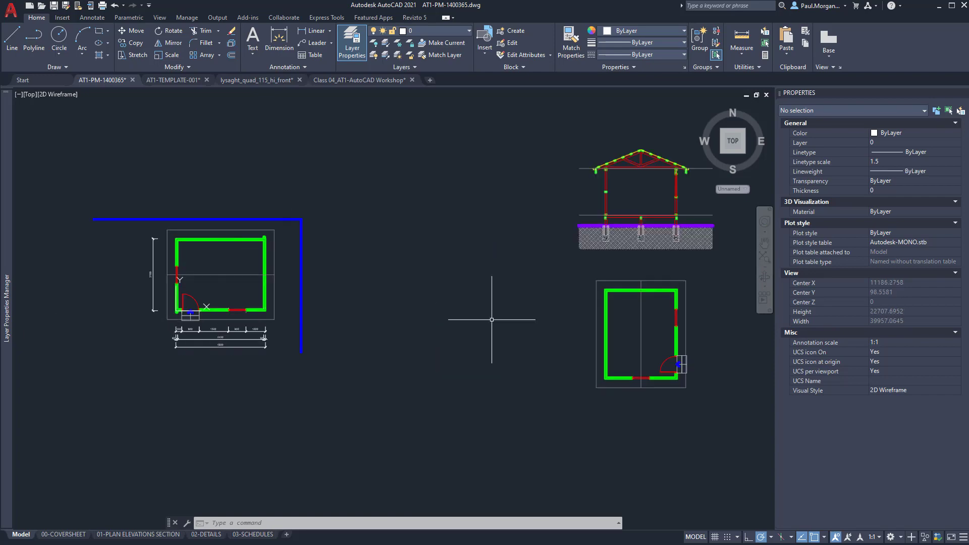
# Move the dashed floor-level line on the section to the turned-off AN-TEXT layer.
pyautogui.moveTo(576, 280); pyautogui.dragTo(331, 311, button='middle')
pyautogui.scroll(4, 437, 271)
pyautogui.click(491, 190)
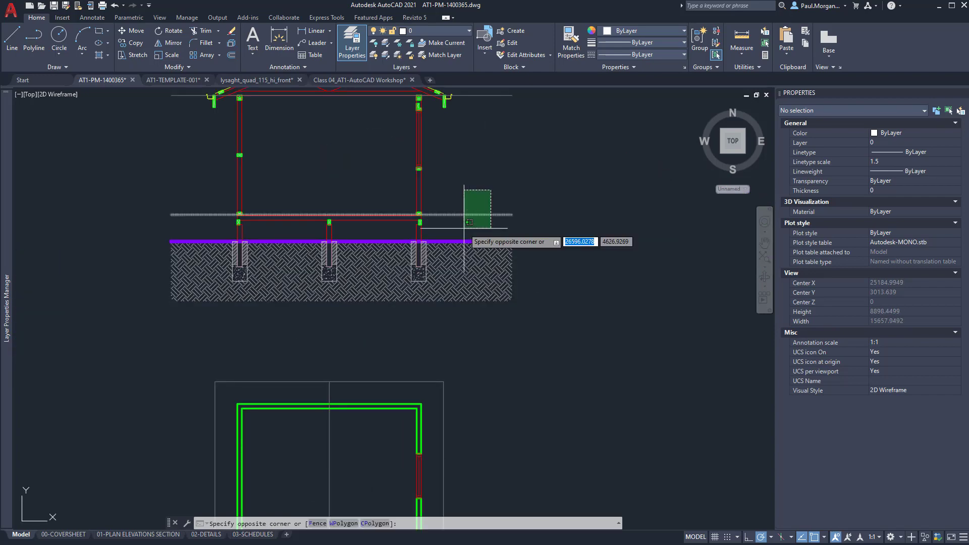
pyautogui.click(464, 228)
pyautogui.click(436, 28)
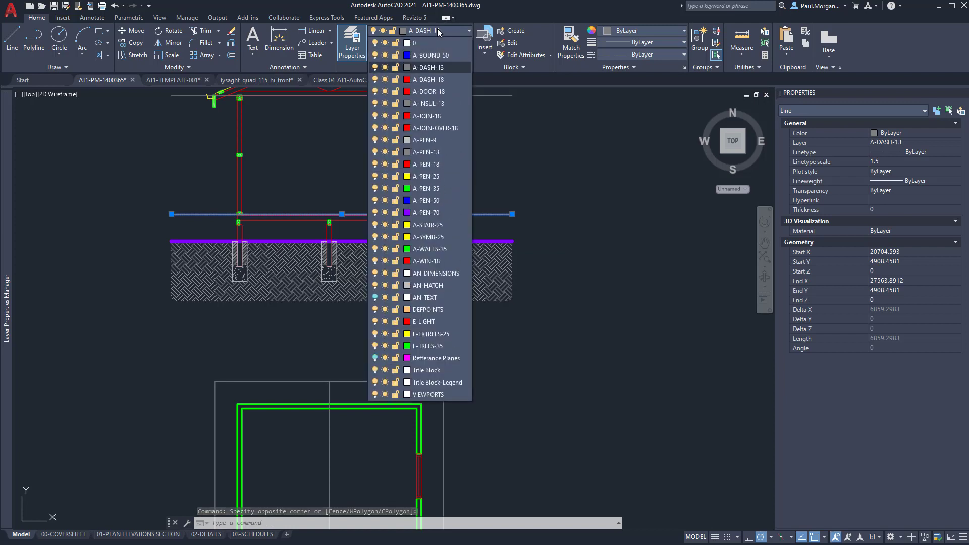
pyautogui.click(426, 297)
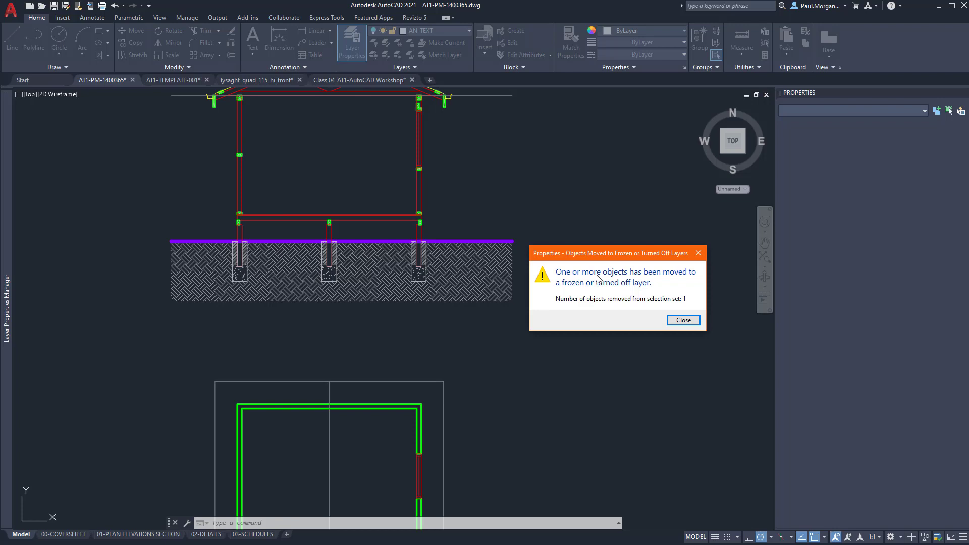
pyautogui.click(683, 320)
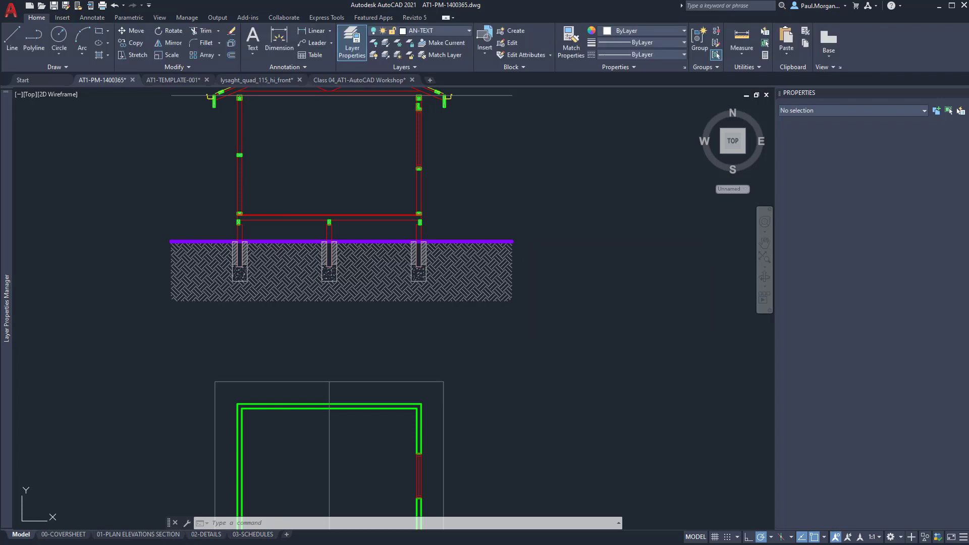
# Undo the layer change of the section's floor-level line.
pyautogui.moveTo(516, 244); pyautogui.dragTo(564, 283, button='middle')
pyautogui.hotkey('ctrl', 'z')
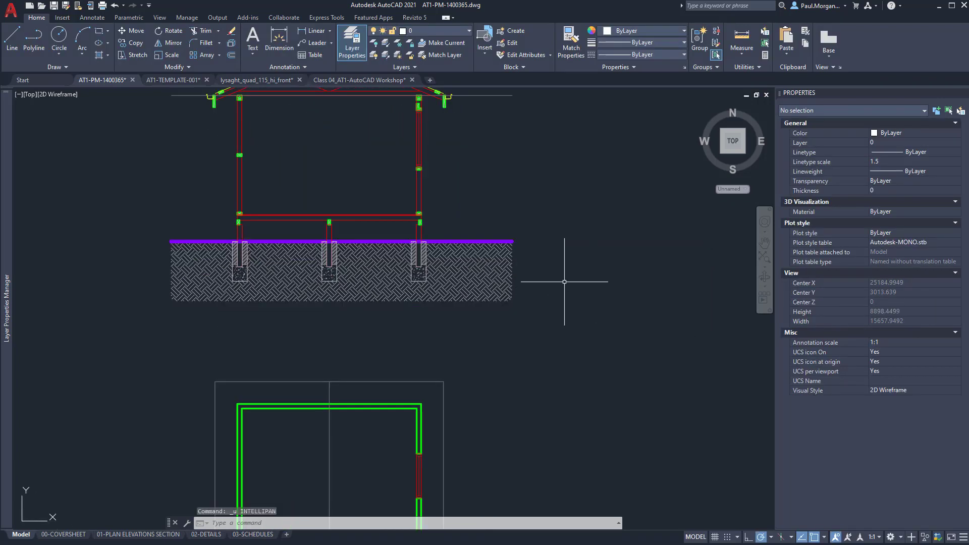
pyautogui.hotkey('ctrl', 'z')
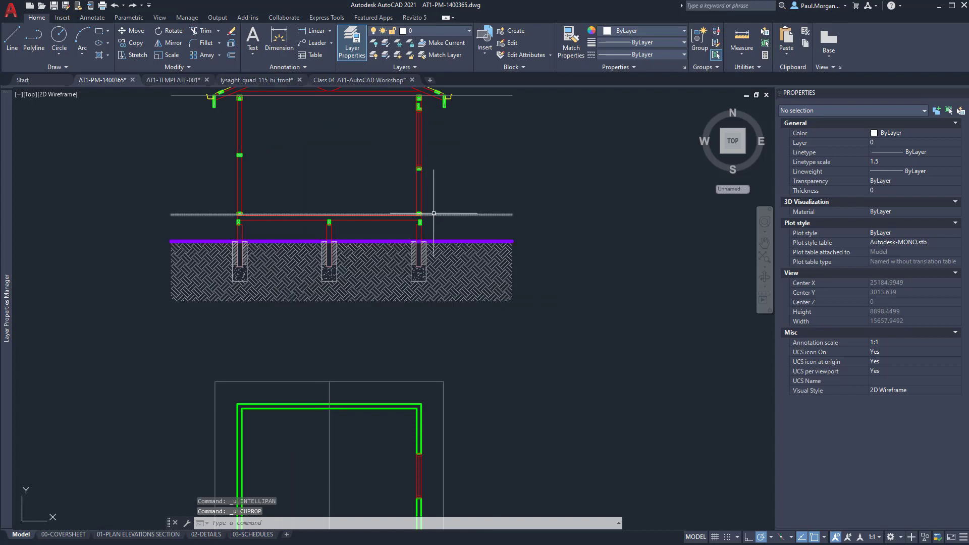
# Turn off the A-DASH-13 layer and check the section, floor plans and elevations for dashed linework on other layers.
pyautogui.moveTo(486, 150); pyautogui.dragTo(560, 211, button='middle')
pyautogui.scroll(-2, 547, 265)
pyautogui.moveTo(482, 267); pyautogui.dragTo(560, 209, button='middle')
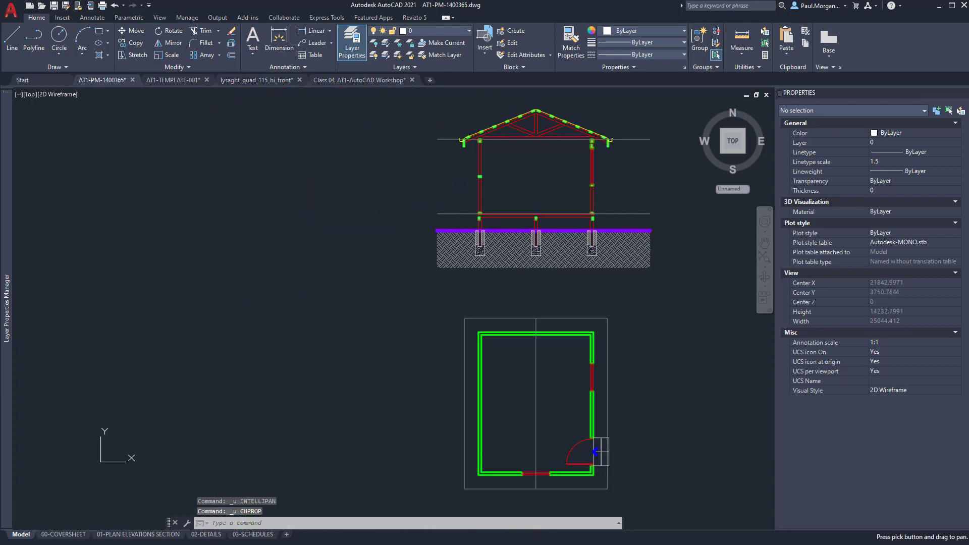
pyautogui.moveTo(8, 149)
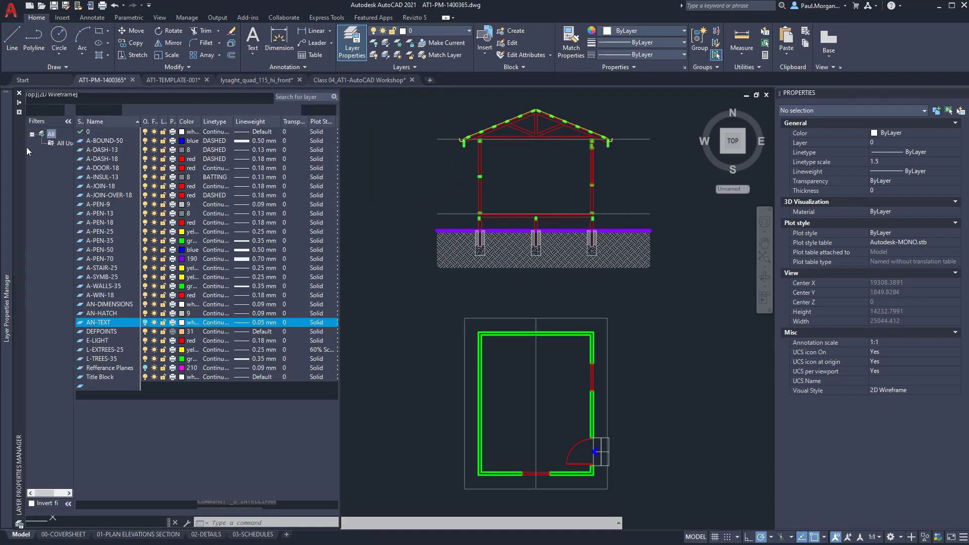
pyautogui.click(144, 150)
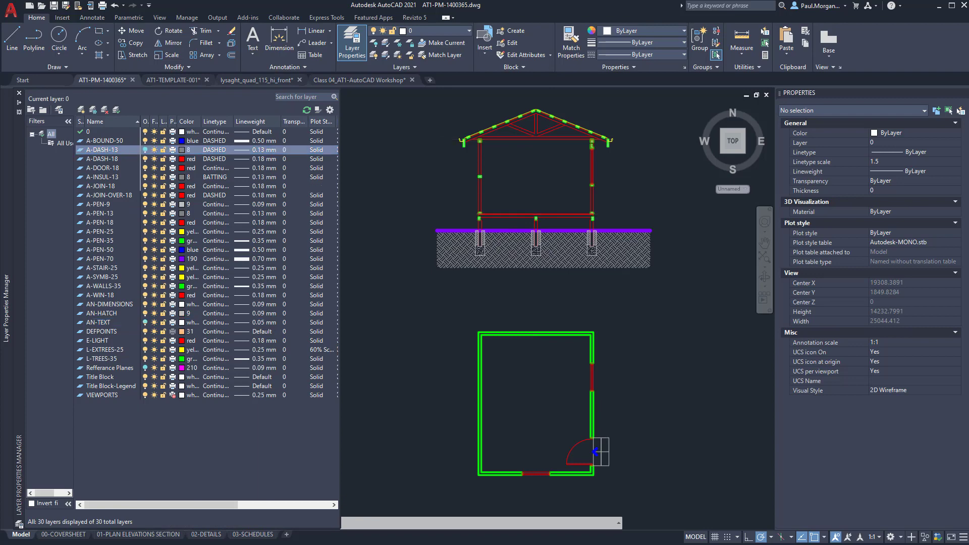
pyautogui.scroll(-2, 581, 336)
pyautogui.scroll(-2, 582, 325)
pyautogui.moveTo(539, 338)
pyautogui.mouseDown(button='middle')
pyautogui.moveTo(555, 329)
pyautogui.moveTo(221, 320)
pyautogui.moveTo(514, 328)
pyautogui.moveTo(322, 325)
pyautogui.moveTo(583, 307)
pyautogui.moveTo(716, 316)
pyautogui.mouseUp(button='middle')
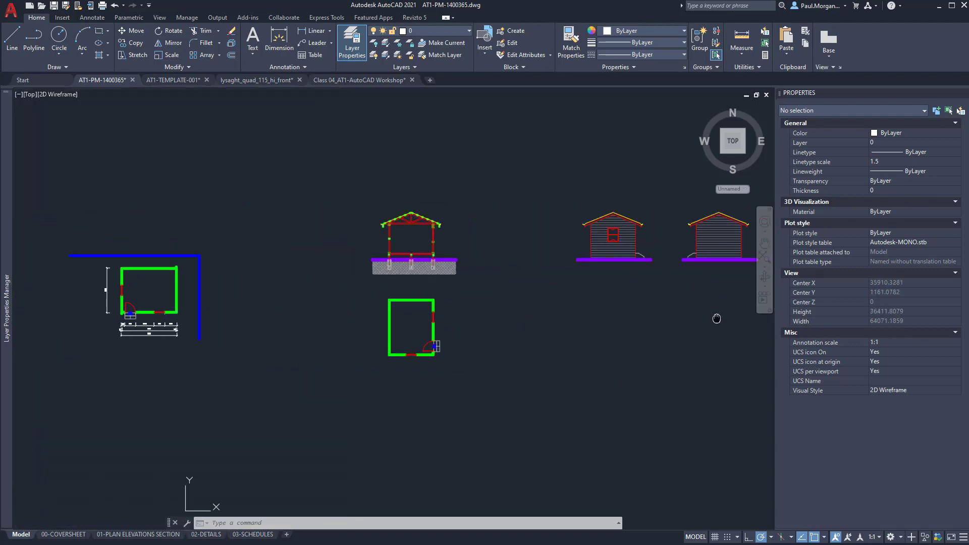
pyautogui.moveTo(459, 309); pyautogui.dragTo(352, 299, button='middle')
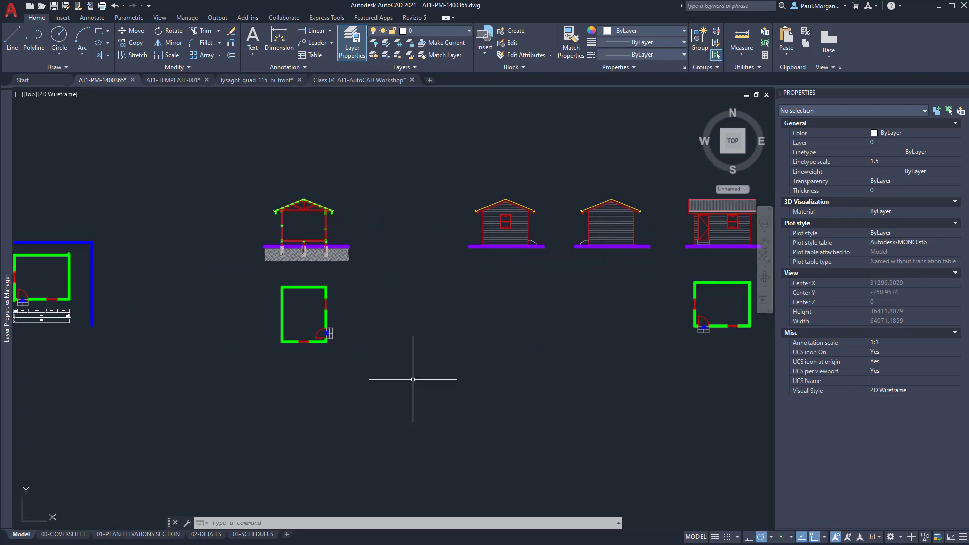
pyautogui.scroll(-3, 333, 303)
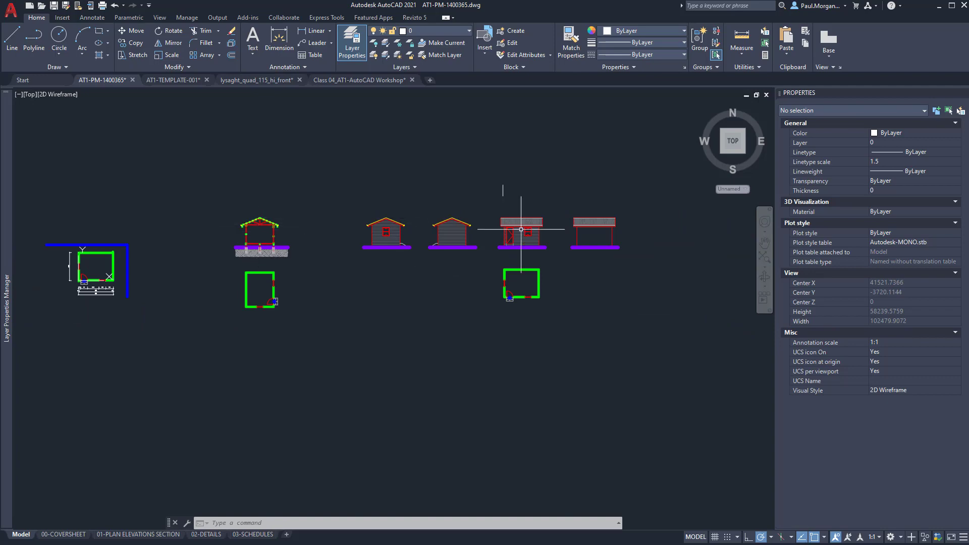
# Review the drawings on the 01-PLAN ELEVATIONS SECTION layout and return to model space.
pyautogui.click(138, 534)
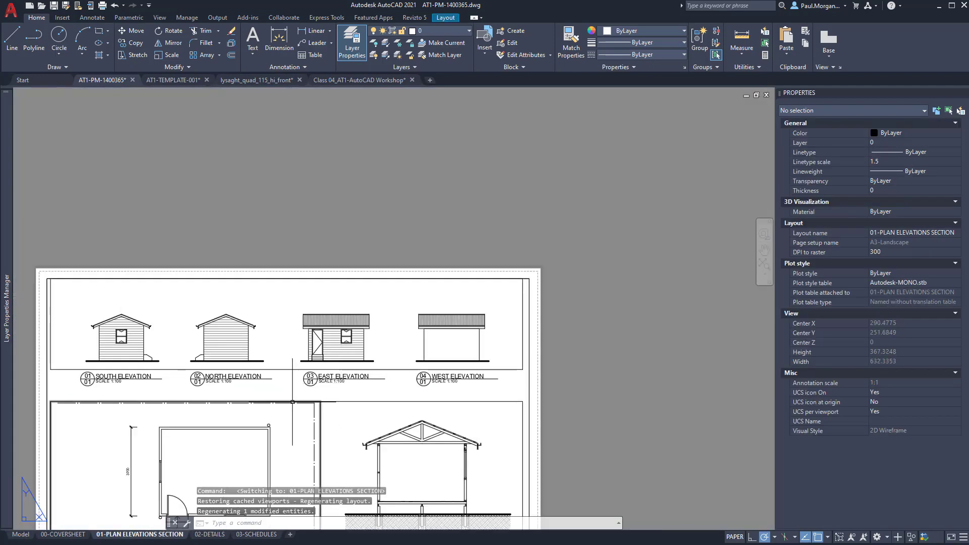
pyautogui.moveTo(292, 401); pyautogui.dragTo(366, 258, button='middle')
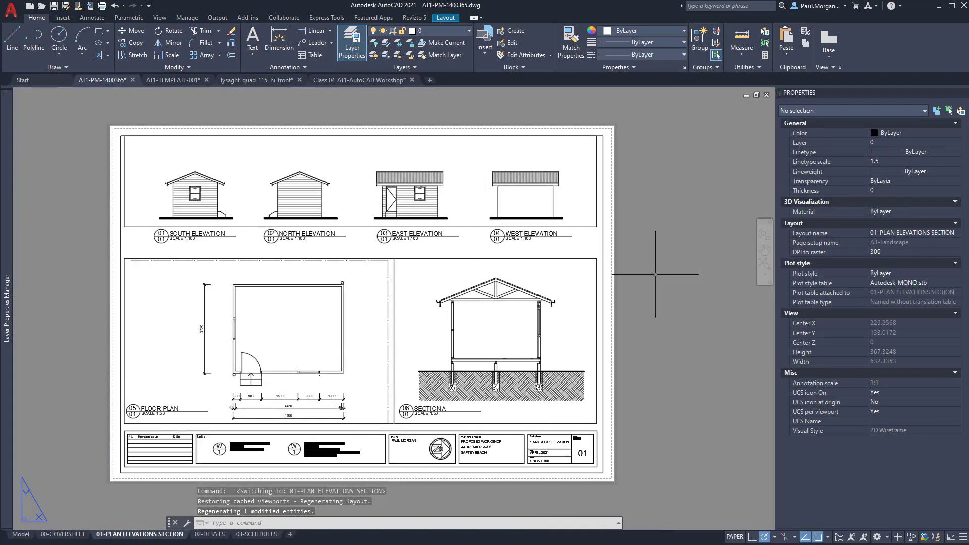
pyautogui.click(21, 533)
# Erase the construction copies of the floor plan below the east elevation and below the section.
pyautogui.click(568, 314)
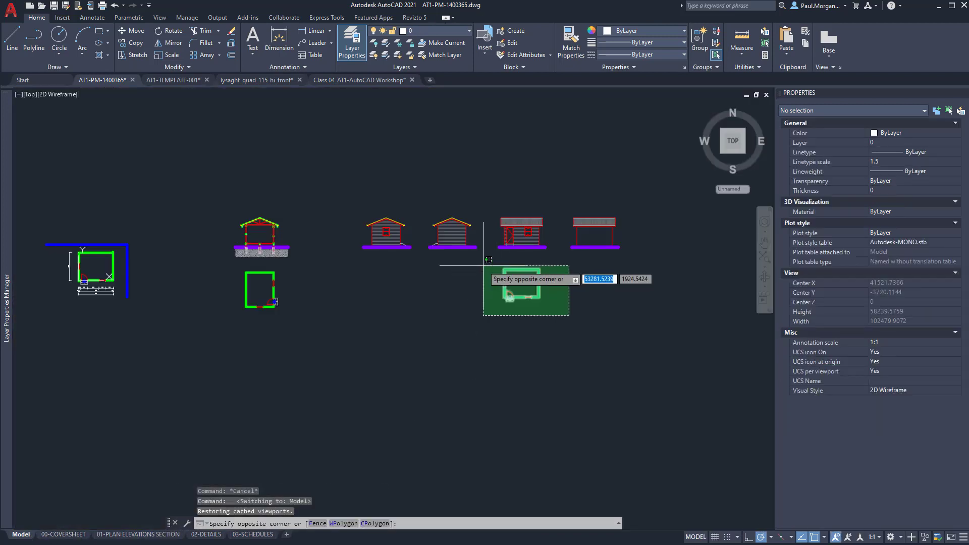
pyautogui.click(483, 266)
pyautogui.write('e')
pyautogui.press('Return')
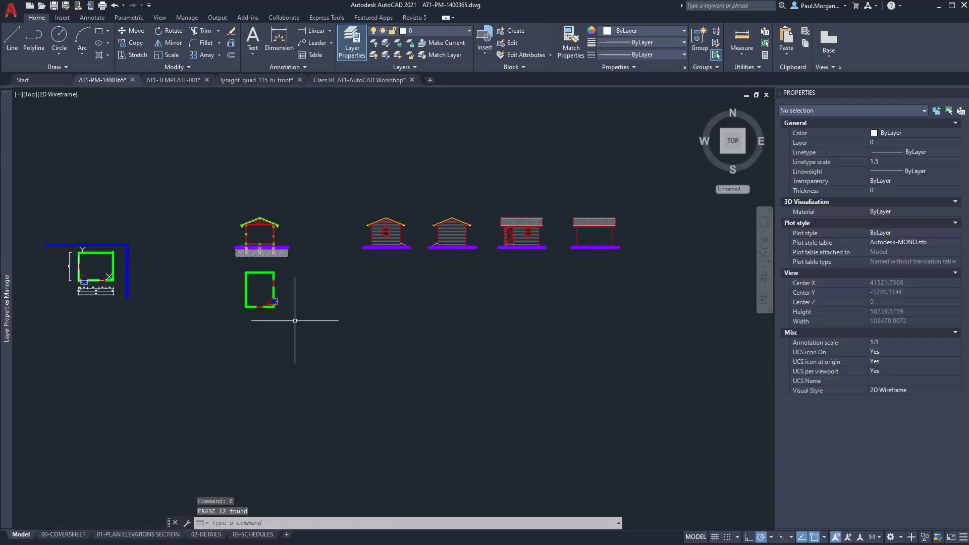
pyautogui.click(295, 320)
pyautogui.click(242, 266)
pyautogui.press('Return')
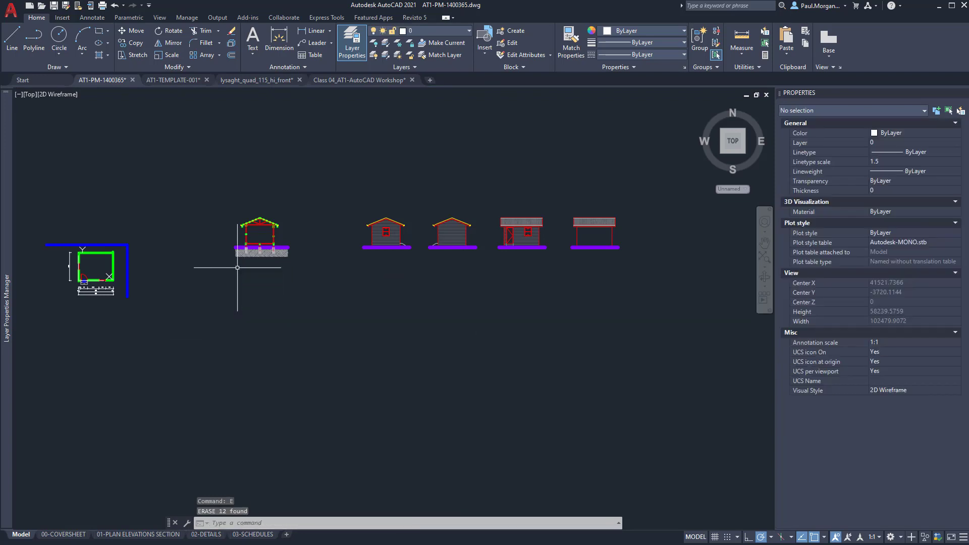
pyautogui.moveTo(283, 281); pyautogui.dragTo(321, 280, button='middle')
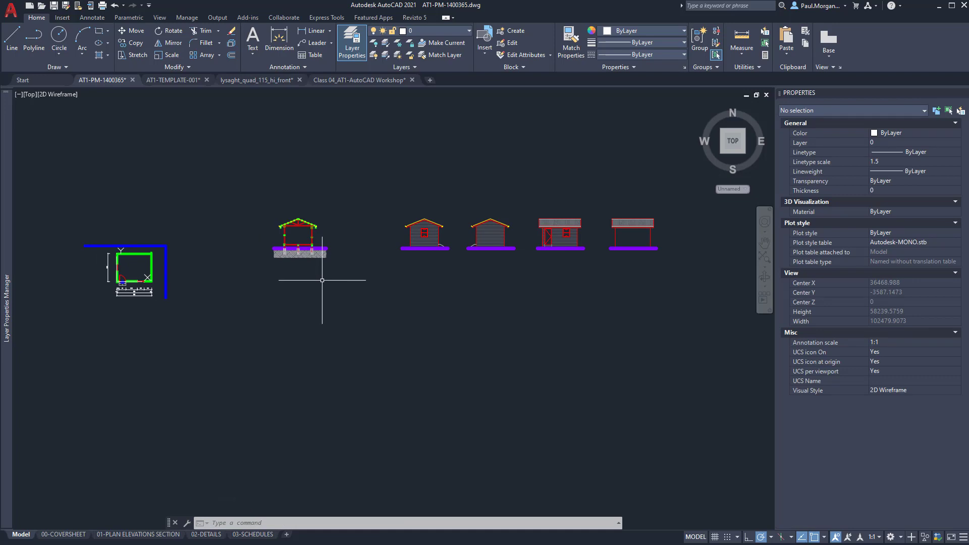
# Turn the A-DASH-13, AN-TEXT and Refferance Planes layers back on.
pyautogui.moveTo(407, 268); pyautogui.dragTo(394, 260, button='middle')
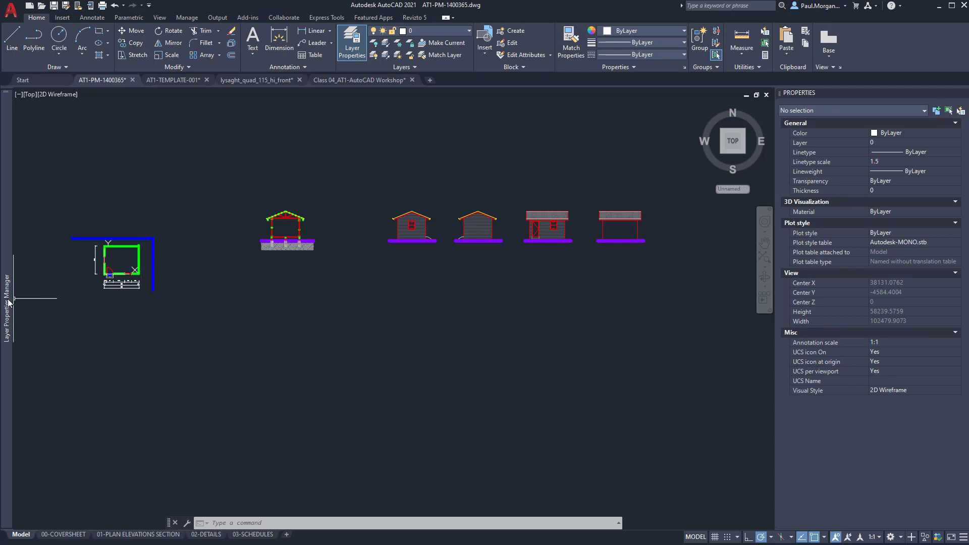
pyautogui.moveTo(7, 303)
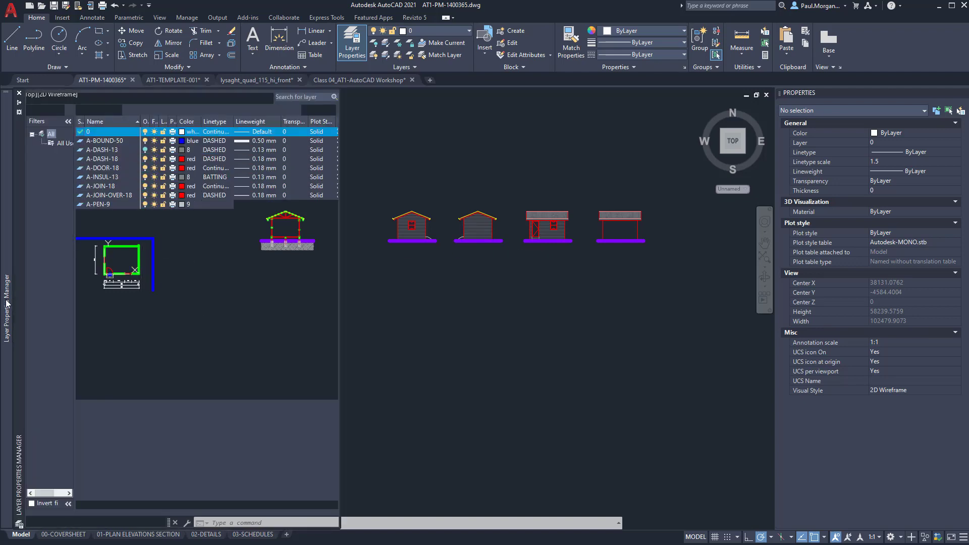
pyautogui.click(145, 149)
pyautogui.click(145, 322)
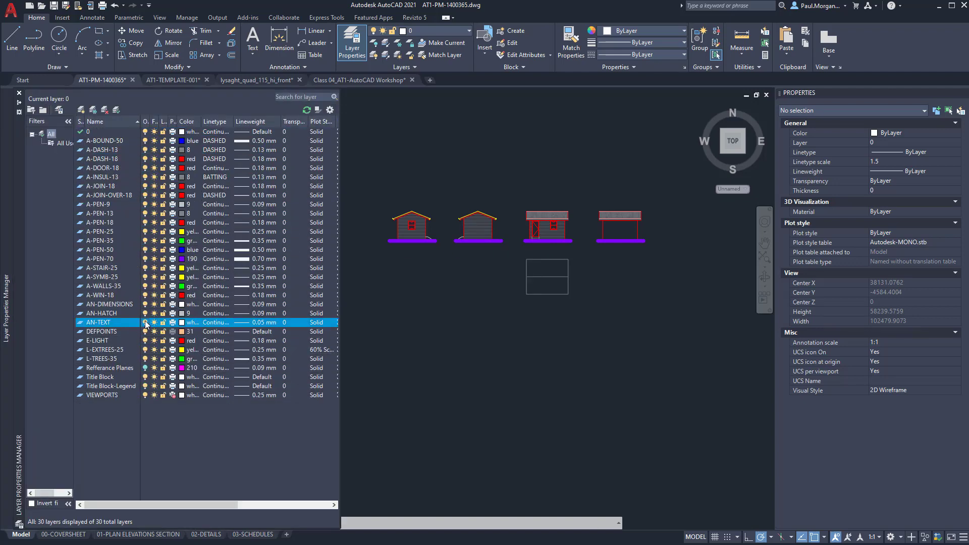
pyautogui.click(146, 368)
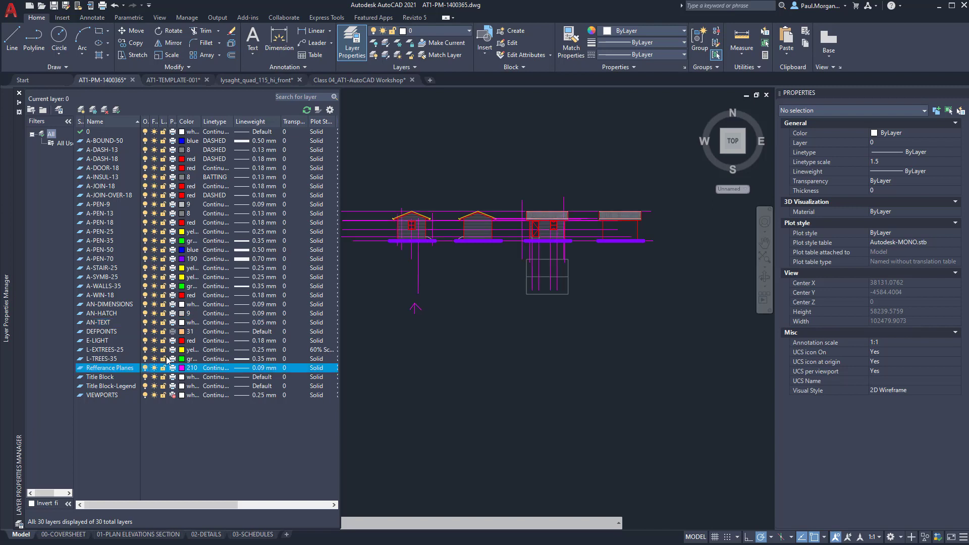
pyautogui.moveTo(406, 364); pyautogui.dragTo(440, 374, button='middle')
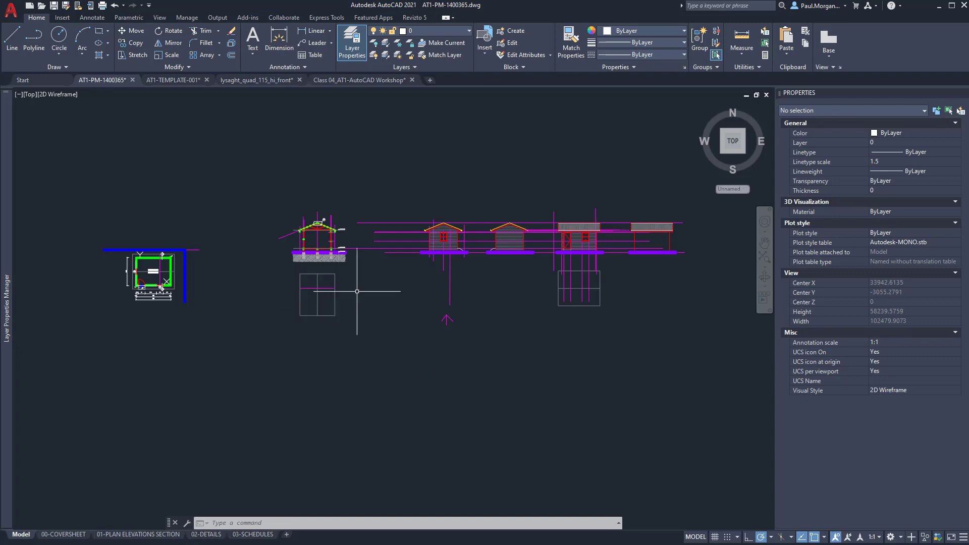
# Erase the leftover roof outline and reference line below the section.
pyautogui.scroll(2, 351, 303)
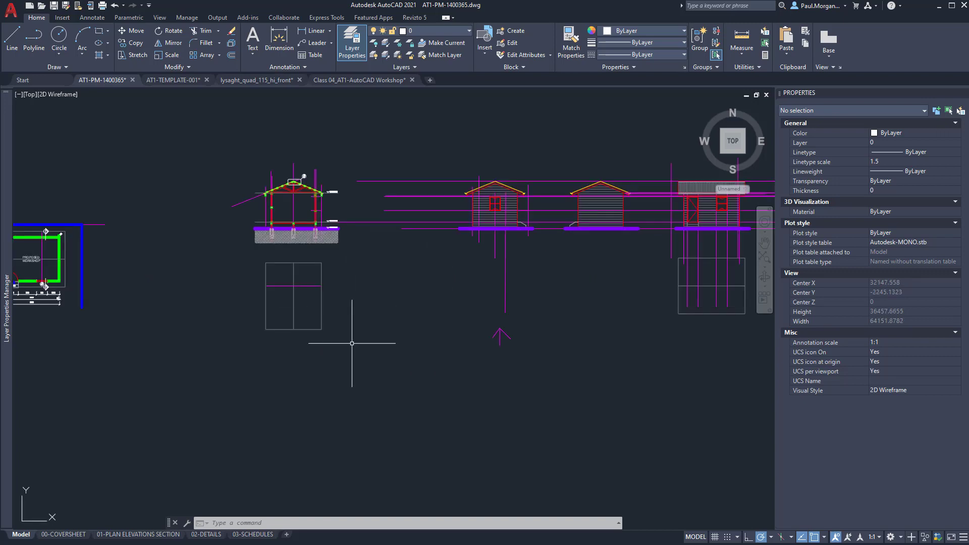
pyautogui.scroll(2, 351, 343)
pyautogui.click(171, 209)
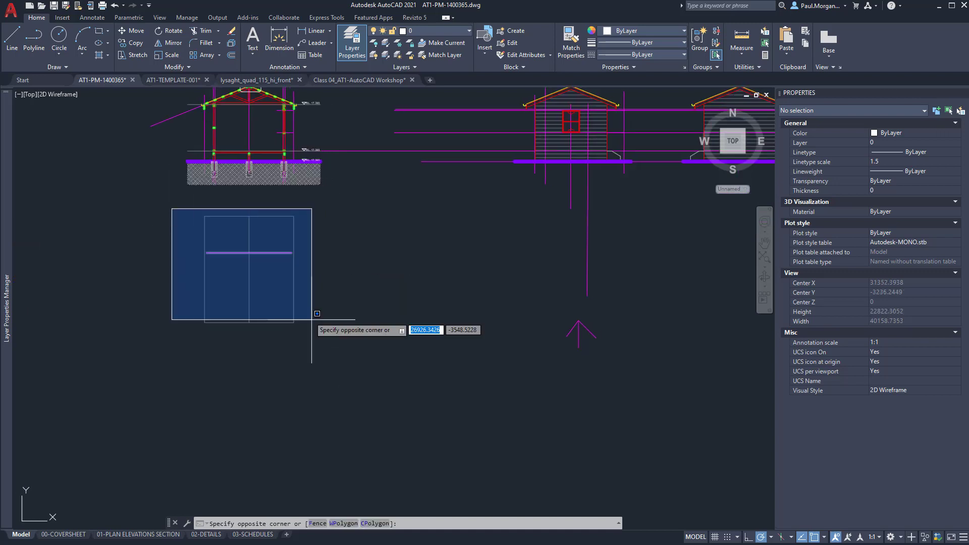
pyautogui.click(329, 356)
pyautogui.write('e')
pyautogui.press('Return')
# Erase the leftover roof outline and ridge line below the east elevation.
pyautogui.moveTo(626, 273); pyautogui.dragTo(329, 299, button='middle')
pyautogui.click(534, 230)
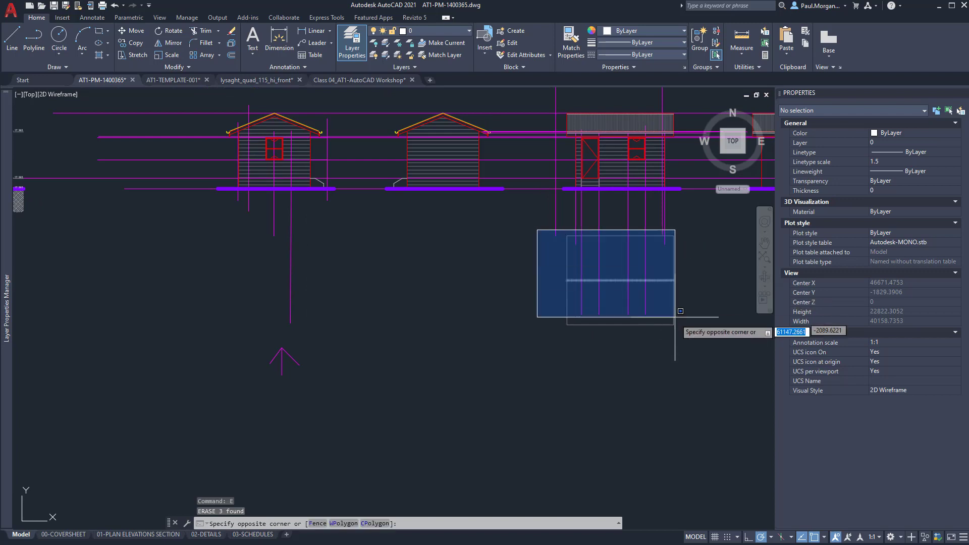
pyautogui.click(685, 344)
pyautogui.write('e')
pyautogui.press('Return')
# Erase the magenta direction arrow below the south elevation.
pyautogui.scroll(-2, 687, 349)
pyautogui.moveTo(687, 349); pyautogui.dragTo(549, 346, button='middle')
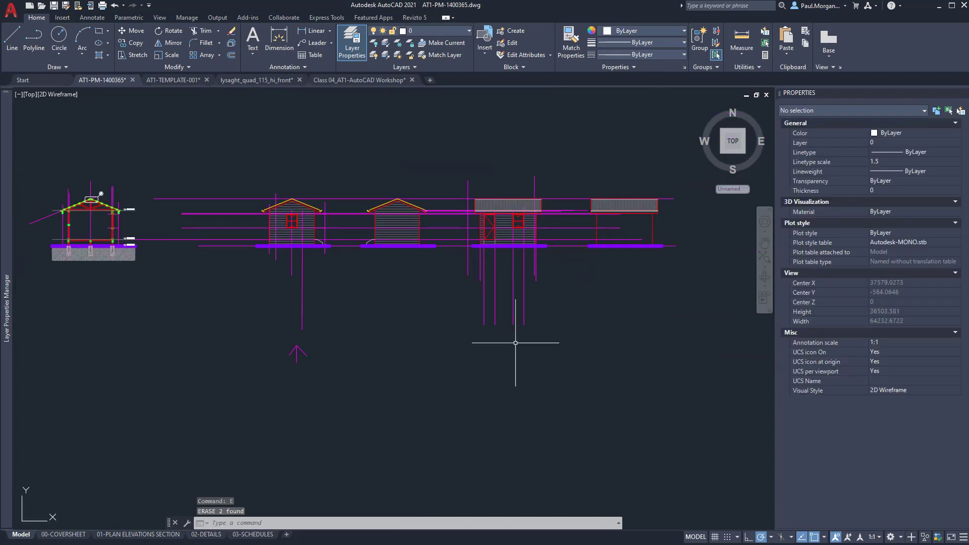
pyautogui.click(360, 362)
pyautogui.click(287, 340)
pyautogui.write('e')
pyautogui.press('Return')
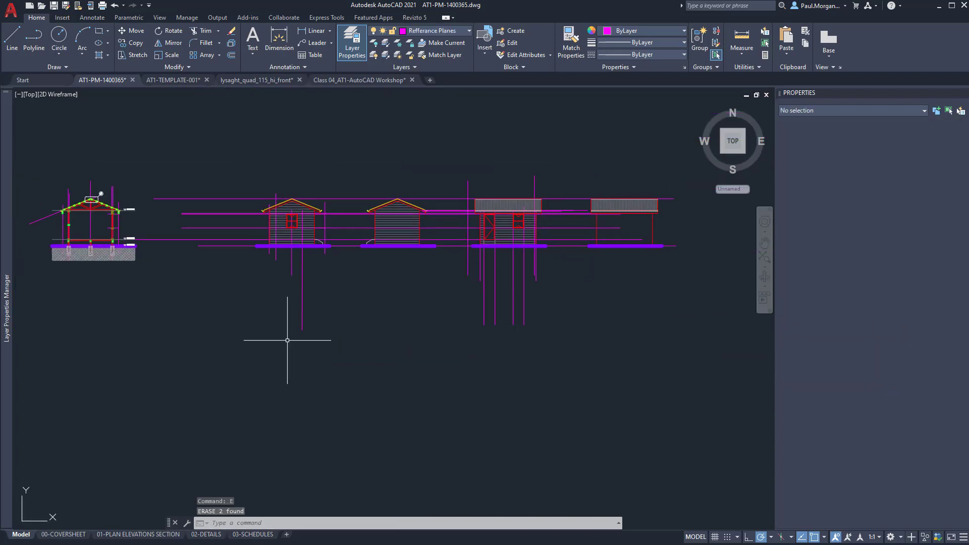
pyautogui.scroll(-2, 287, 340)
pyautogui.moveTo(286, 340)
pyautogui.mouseDown(button='middle')
pyautogui.moveTo(425, 341)
pyautogui.moveTo(409, 334)
pyautogui.mouseUp(button='middle')
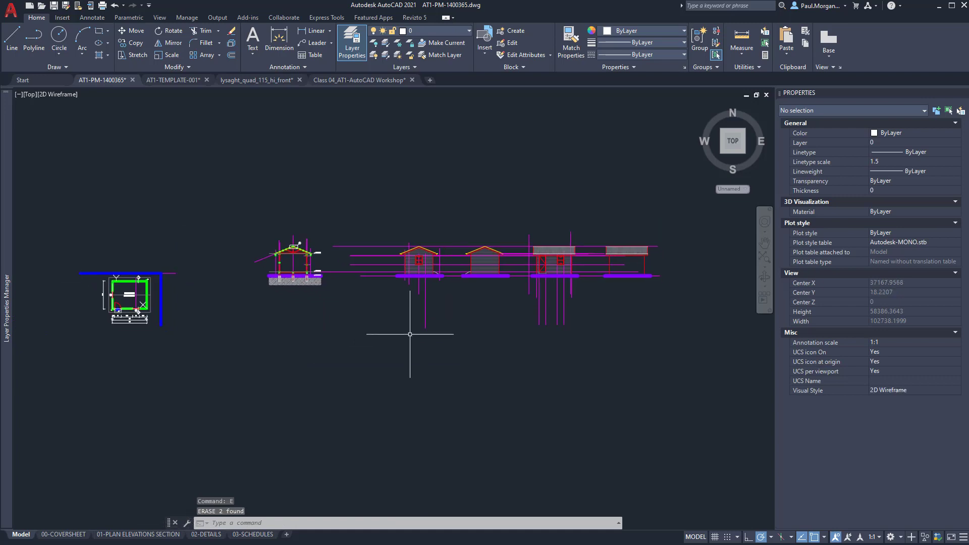